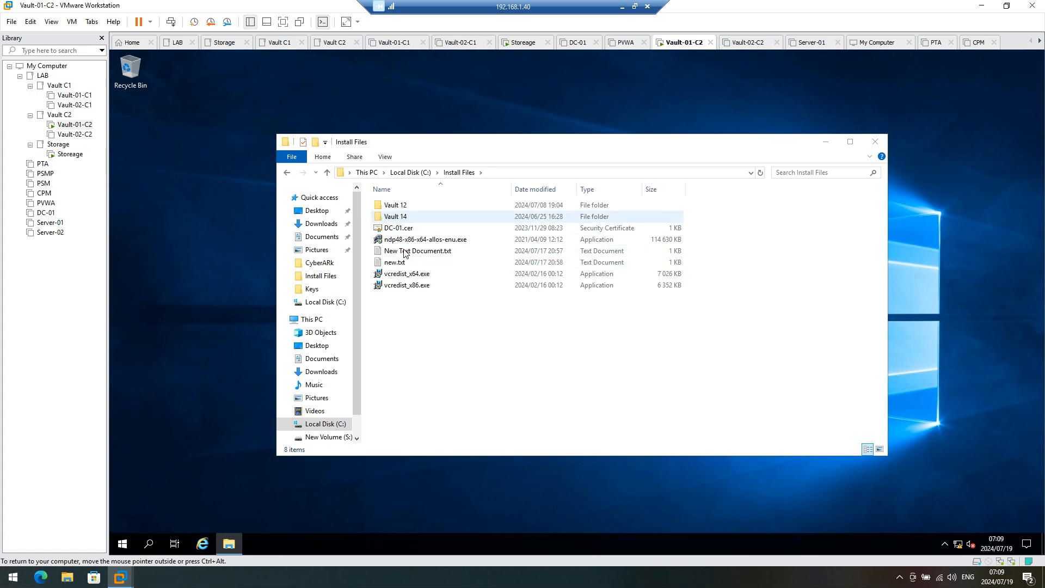
Step: Run setup.exe from Install Files\Vault 12\Server-Rls-v12.2.16 as administrator
{"action": "left_click", "coordinate": [408, 241]}
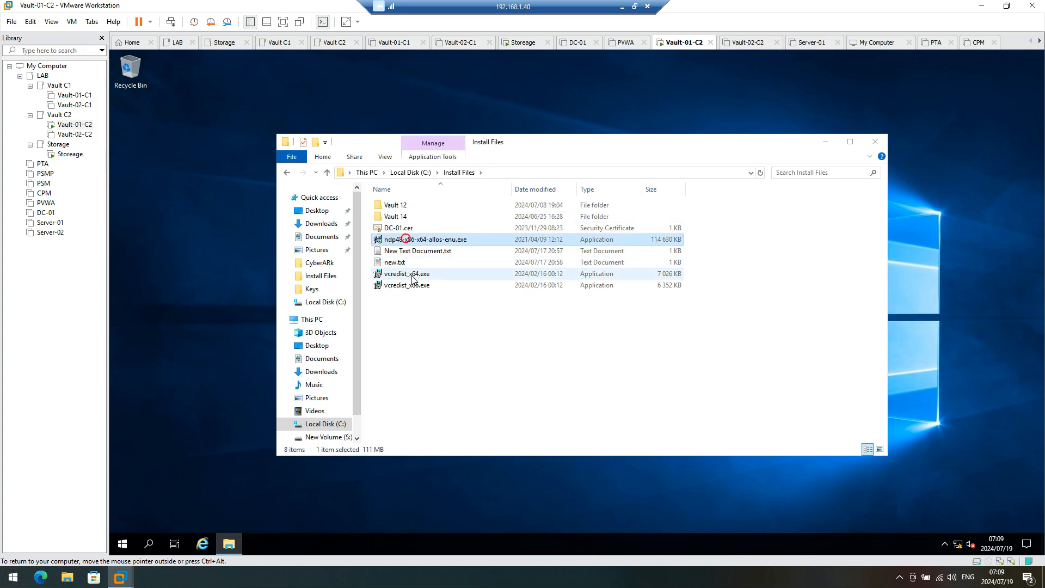
{"action": "left_click", "coordinate": [395, 206]}
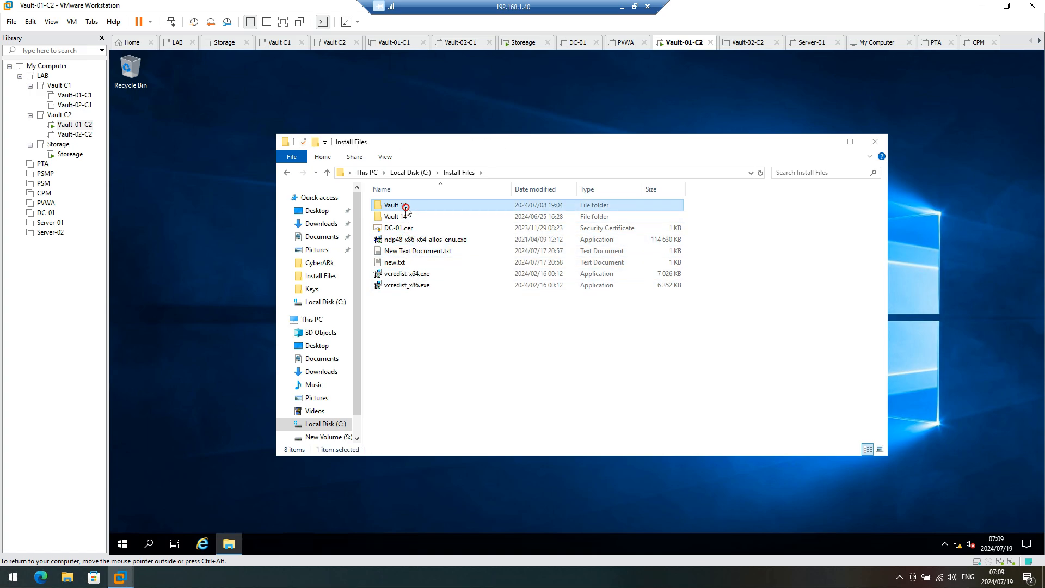
{"action": "double_click", "coordinate": [405, 206]}
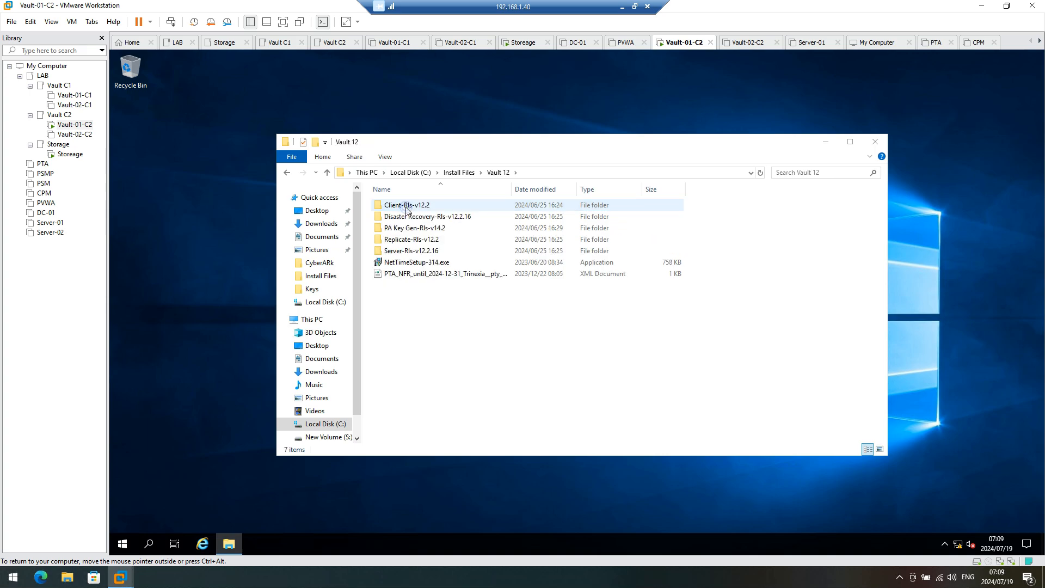
{"action": "double_click", "coordinate": [400, 250]}
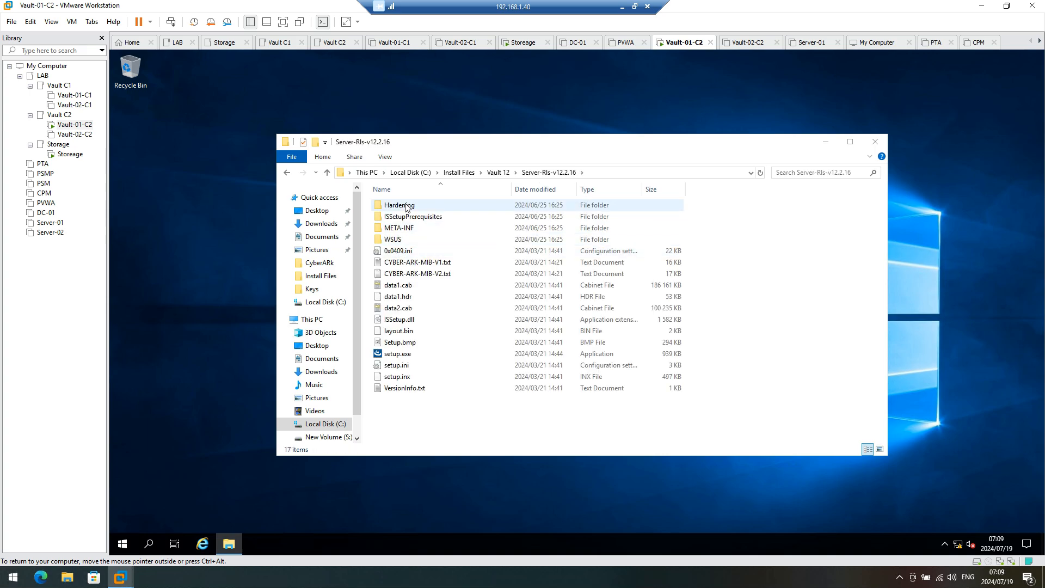
{"action": "right_click", "coordinate": [402, 355]}
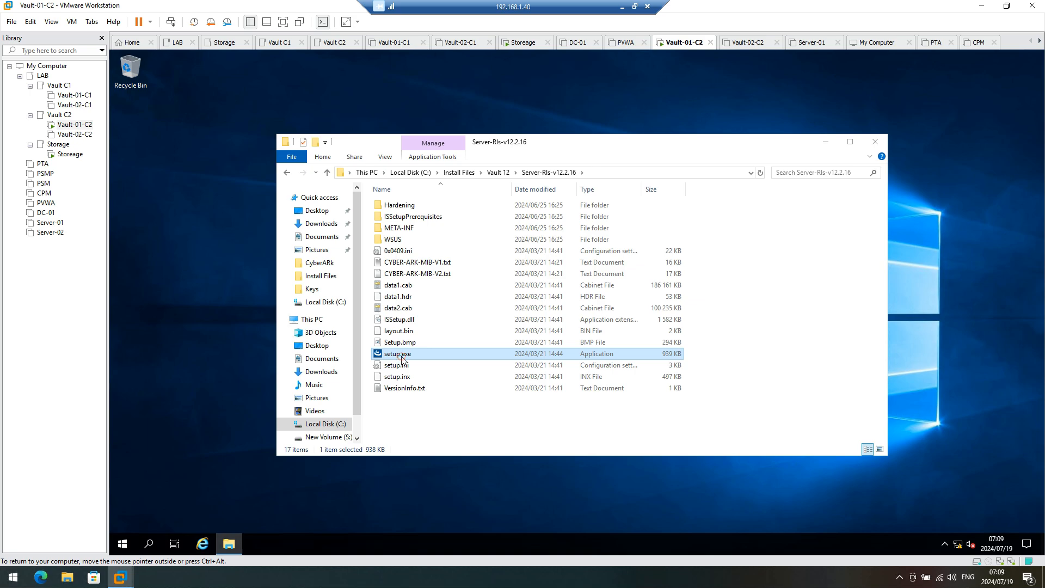
{"action": "left_click", "coordinate": [445, 377]}
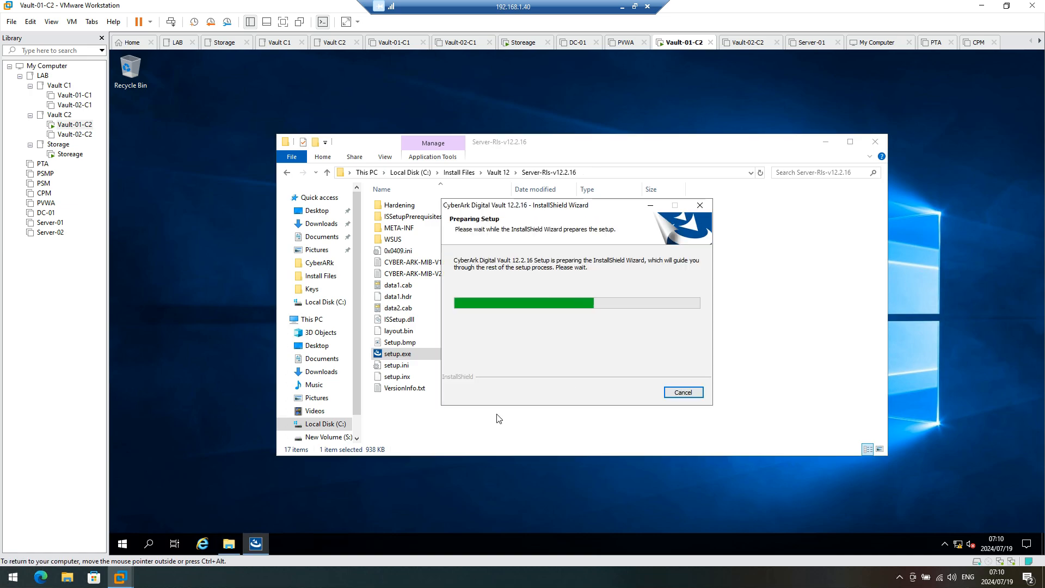
Step: Enter company CyberArk, choose Cluster-node Vault Installation and keep the default install folder
{"action": "left_click", "coordinate": [326, 438]}
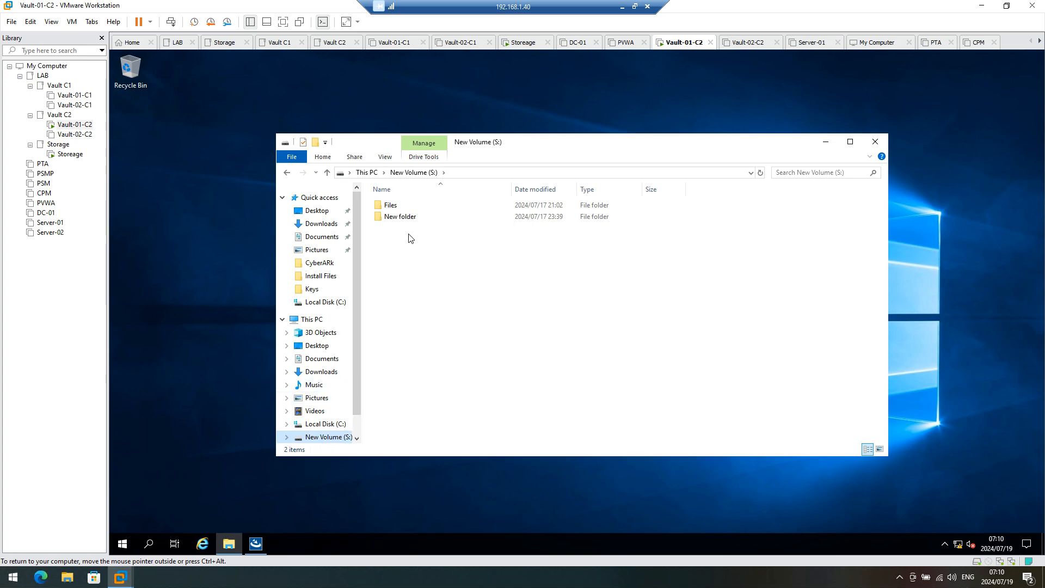
{"action": "left_click", "coordinate": [325, 429]}
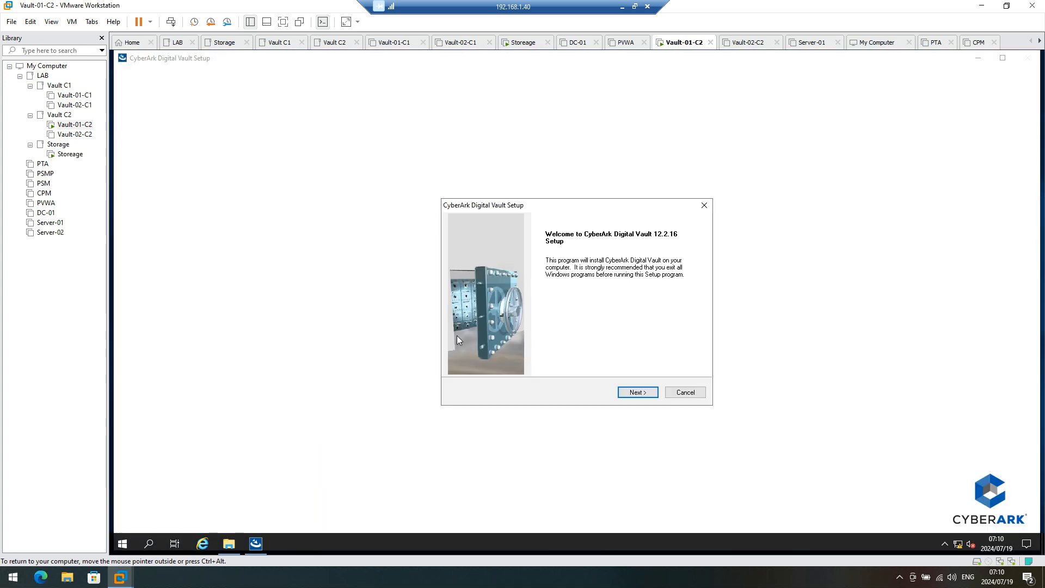
{"action": "left_click", "coordinate": [637, 392]}
{"action": "left_click", "coordinate": [640, 392]}
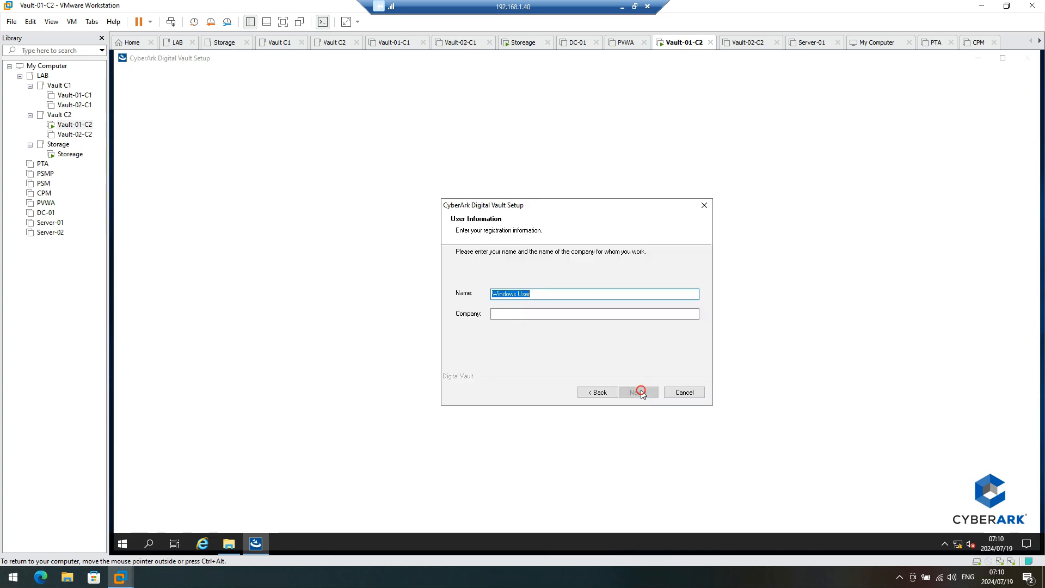
{"action": "left_click", "coordinate": [496, 313]}
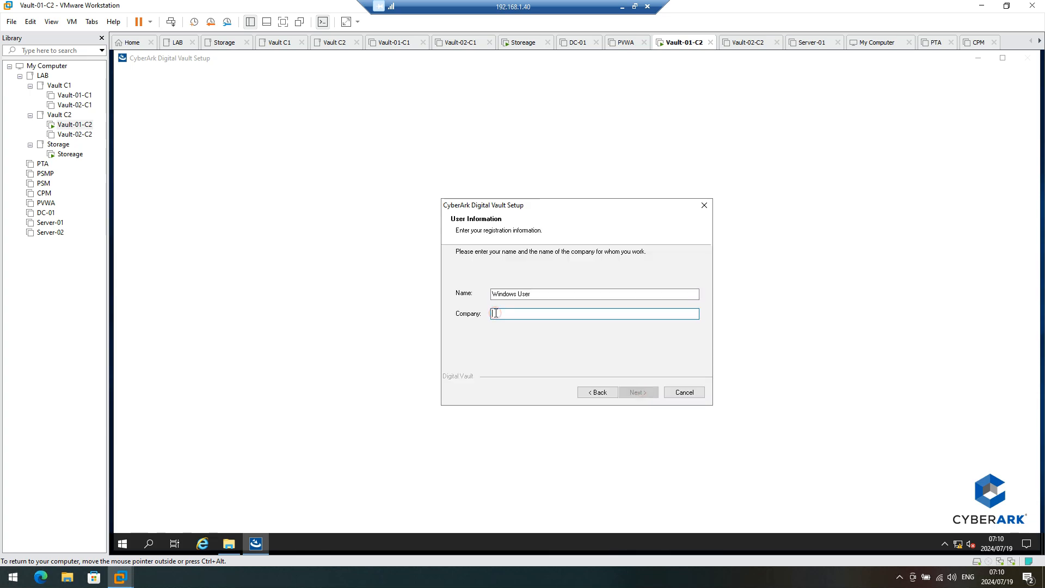
{"action": "type", "text": "Cyber"}
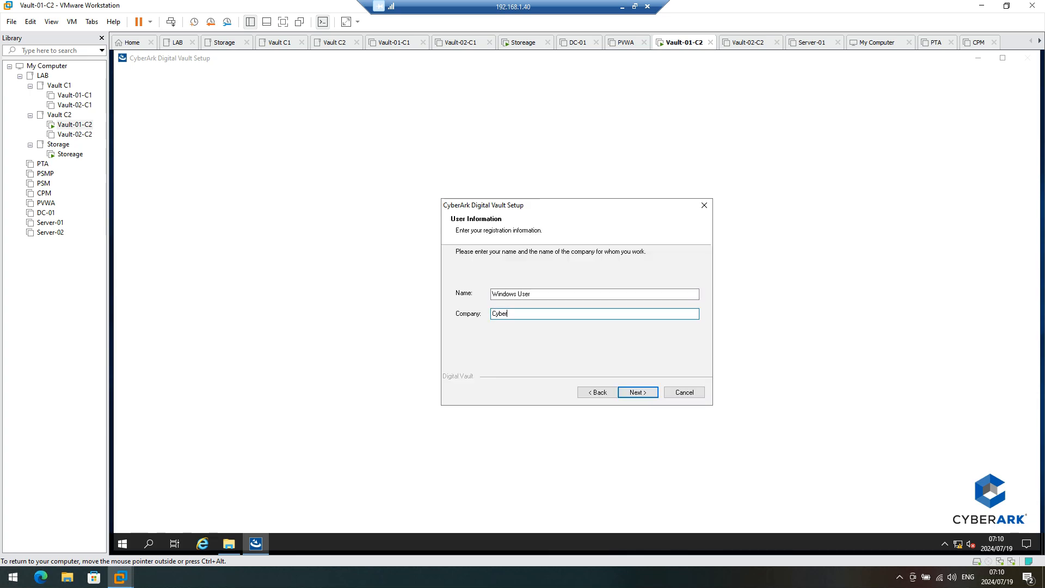
{"action": "type", "text": "Ark"}
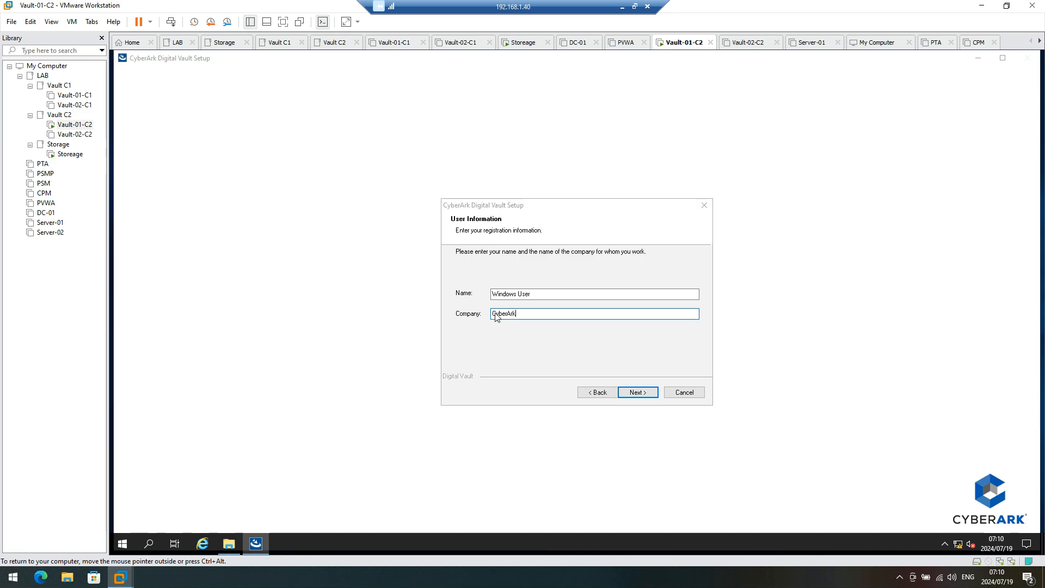
{"action": "key", "text": "Return"}
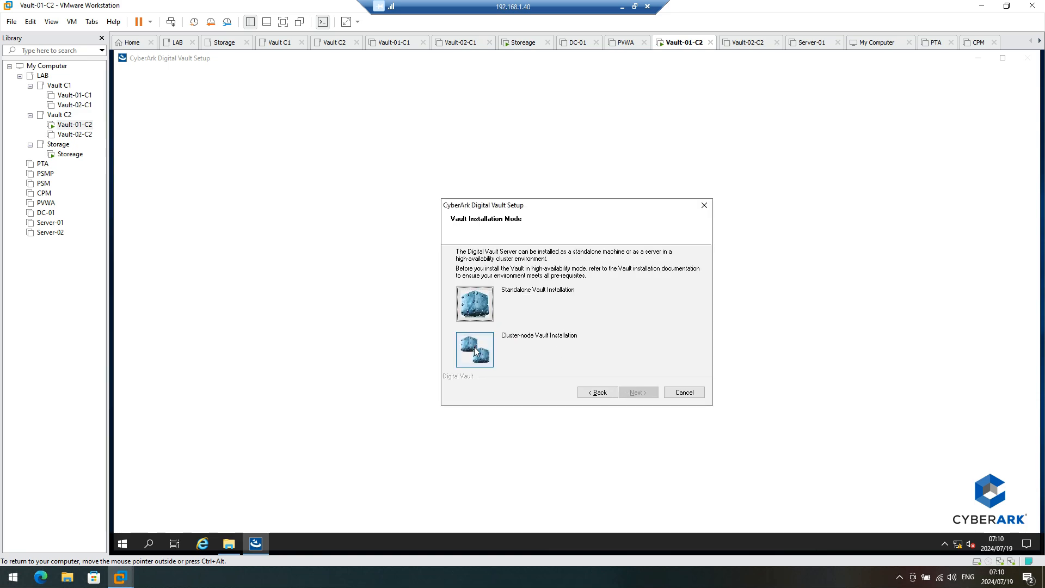
{"action": "left_click", "coordinate": [475, 352]}
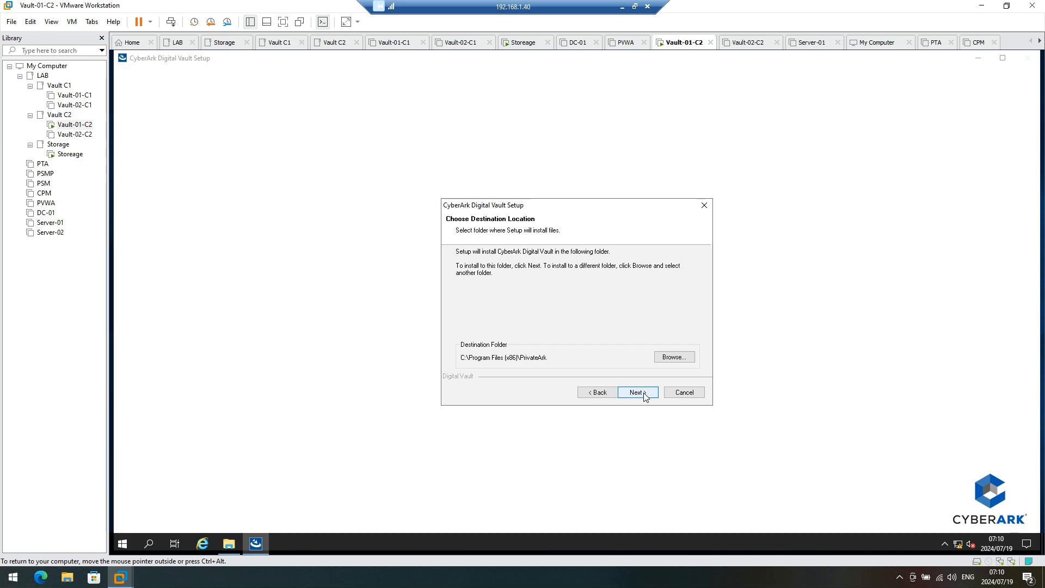
{"action": "left_click", "coordinate": [645, 395]}
Step: Change the Safes location from C: to S:\PrivateArk\Safes
{"action": "left_click", "coordinate": [672, 358]}
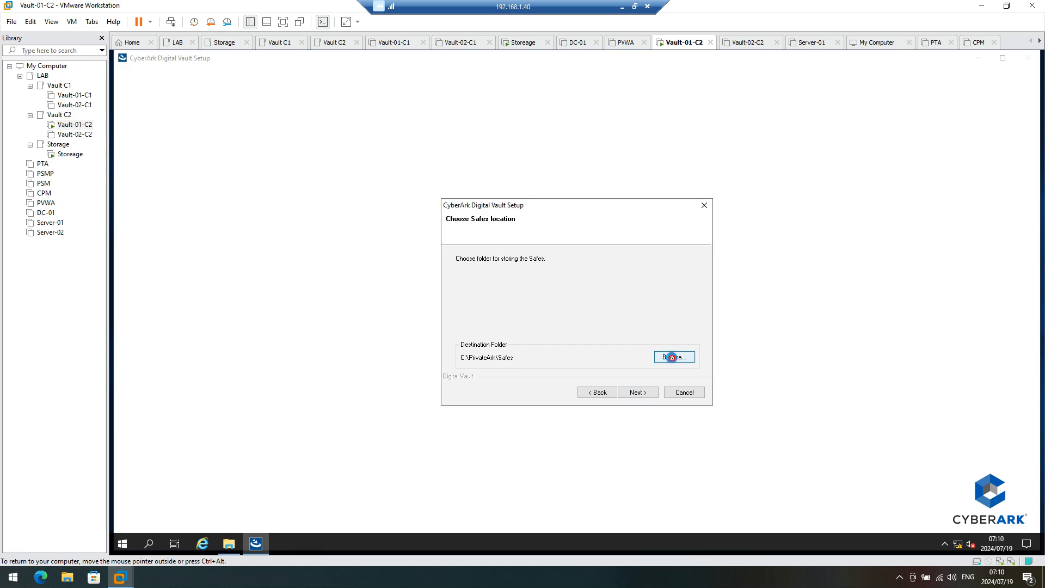
{"action": "left_click", "coordinate": [504, 256]}
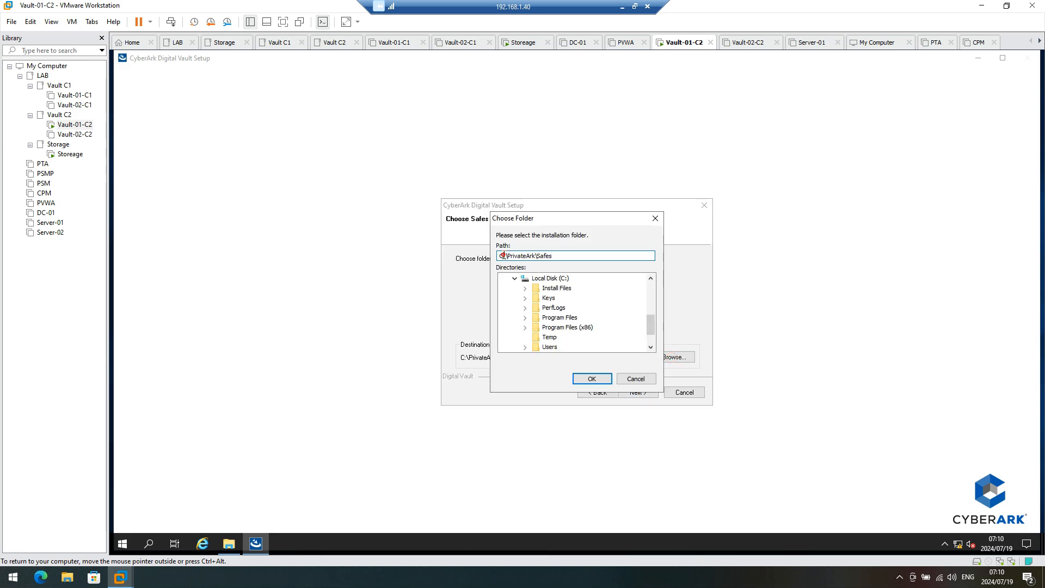
{"action": "left_click_drag", "start_coordinate": [504, 255], "coordinate": [494, 258]}
{"action": "type", "text": "S:"}
{"action": "left_click", "coordinate": [595, 380]}
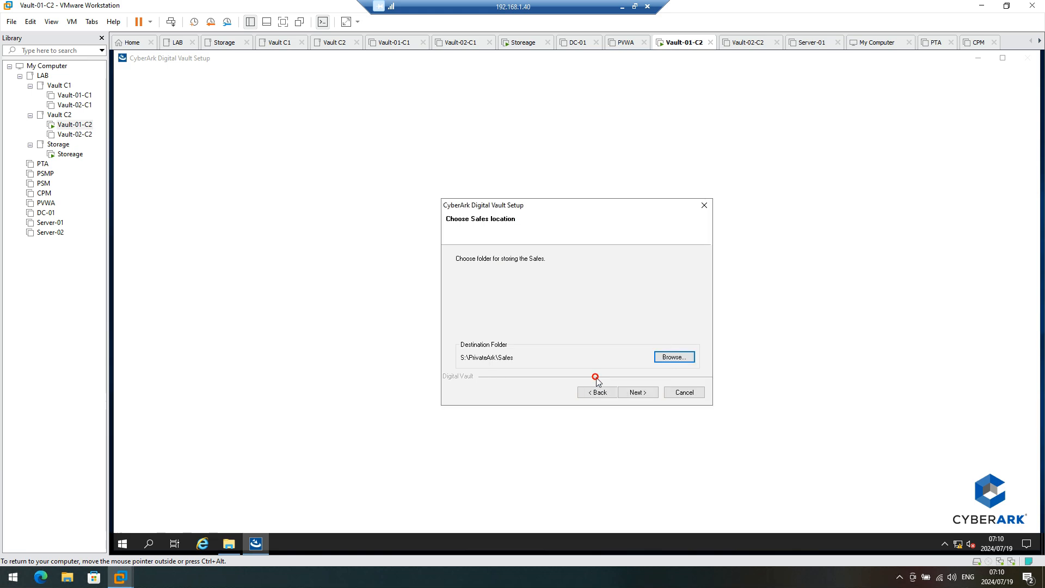
{"action": "left_click", "coordinate": [637, 393]}
{"action": "left_click", "coordinate": [668, 357]}
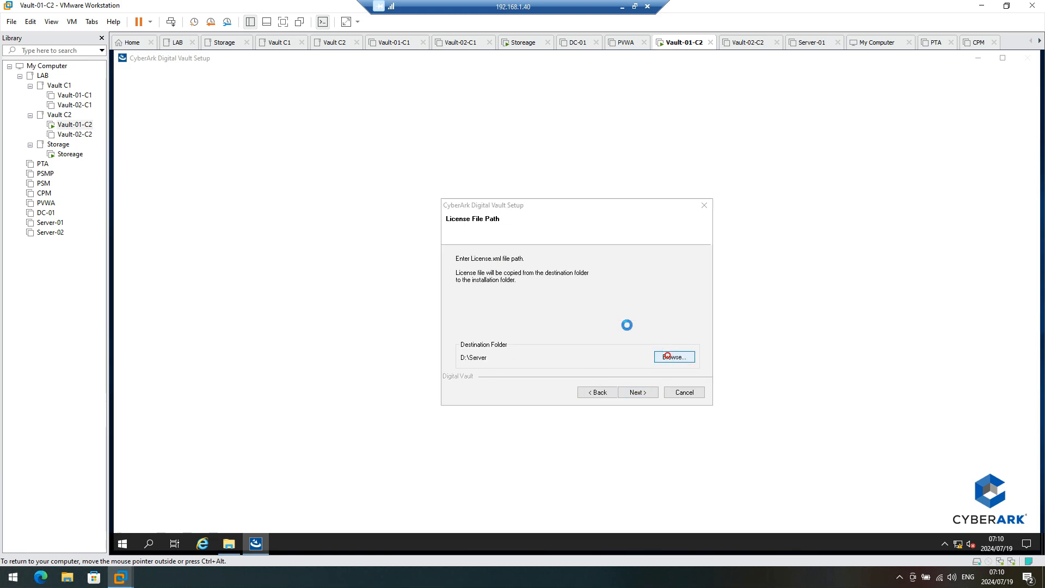
Step: Set the License File Path to C:\Keys, dismissing the disc errors
{"action": "left_click", "coordinate": [647, 300]}
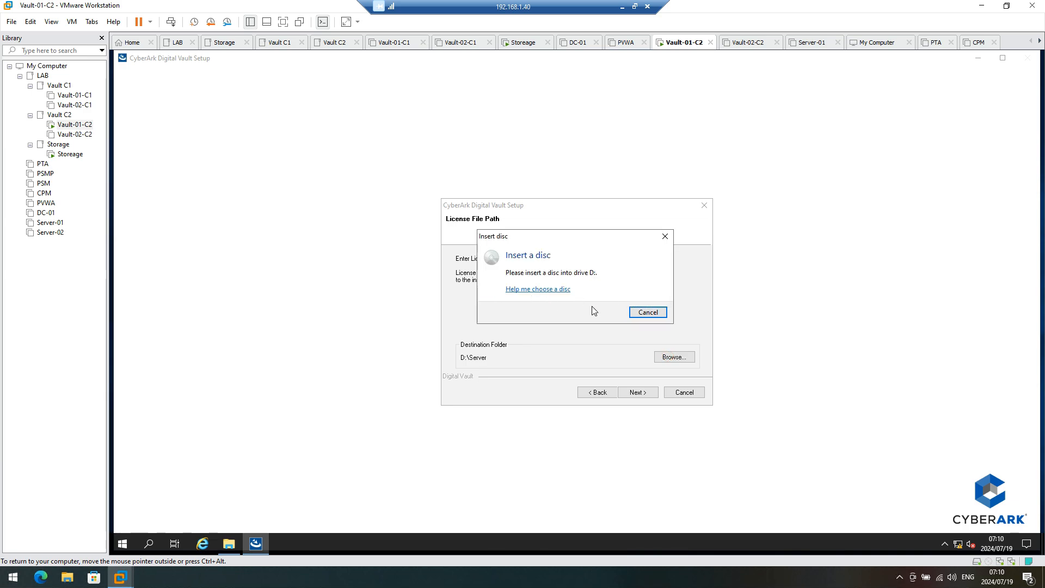
{"action": "left_click", "coordinate": [648, 312]}
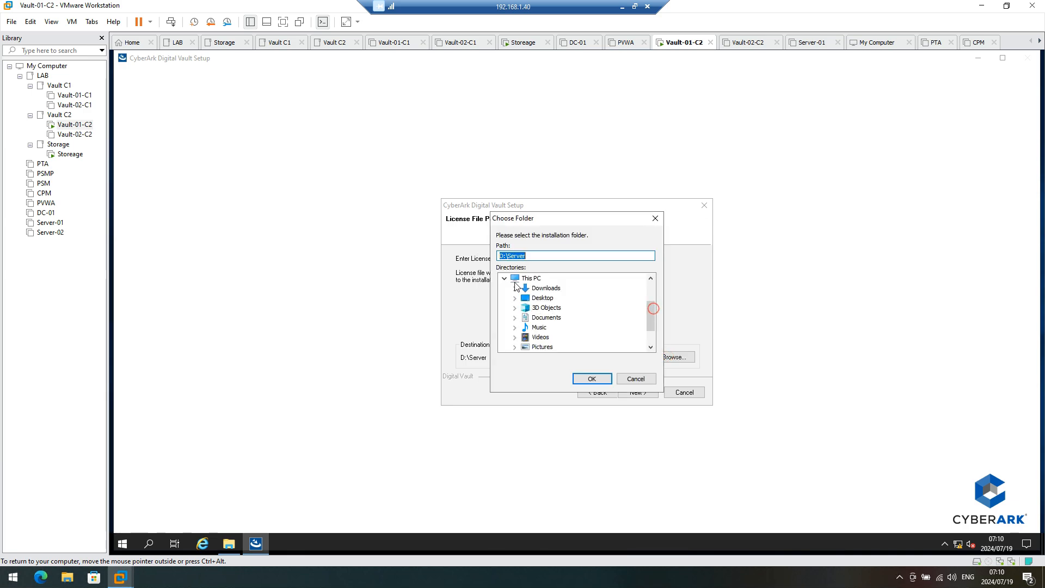
{"action": "scroll", "coordinate": [522, 335], "scroll_direction": "down", "scroll_amount": 1}
{"action": "left_click", "coordinate": [514, 327]}
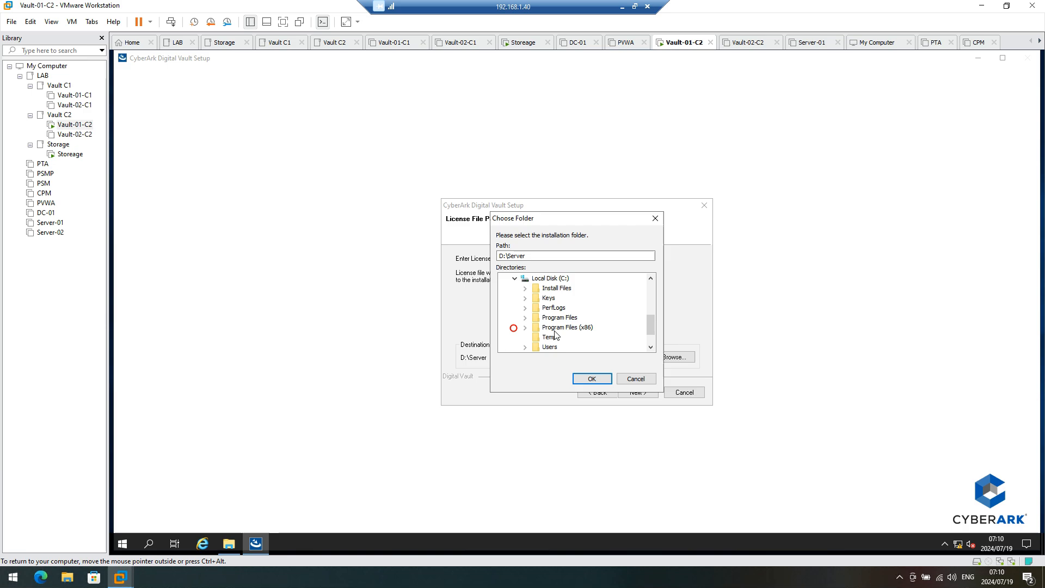
{"action": "left_click", "coordinate": [547, 298]}
{"action": "left_click", "coordinate": [590, 381]}
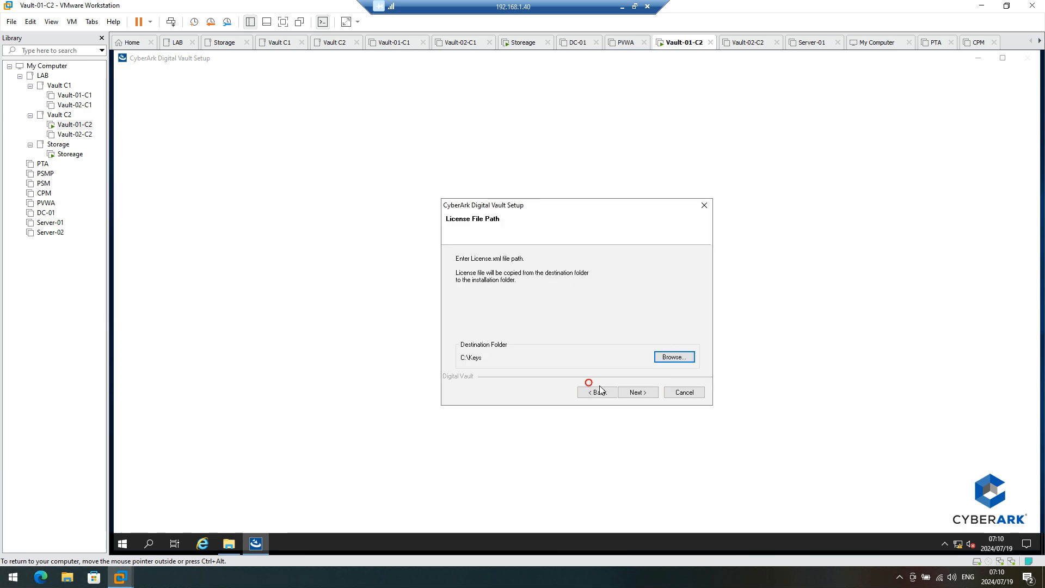
{"action": "left_click", "coordinate": [635, 393]}
Step: Set the Operator CD Path to C:\Keys\operator, dismissing the disc errors
{"action": "left_click", "coordinate": [676, 358]}
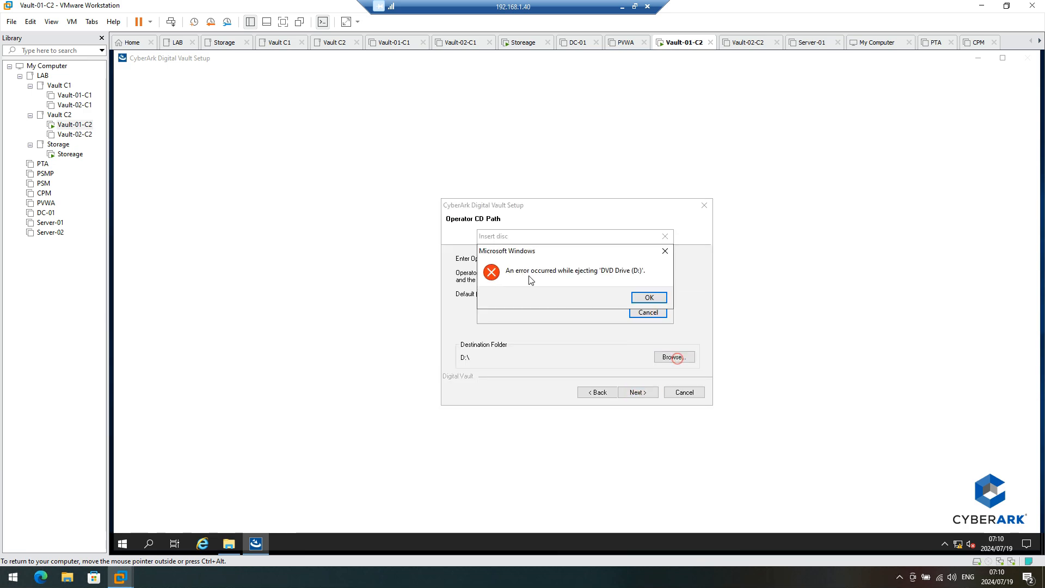
{"action": "left_click", "coordinate": [653, 298]}
{"action": "left_click", "coordinate": [655, 315]}
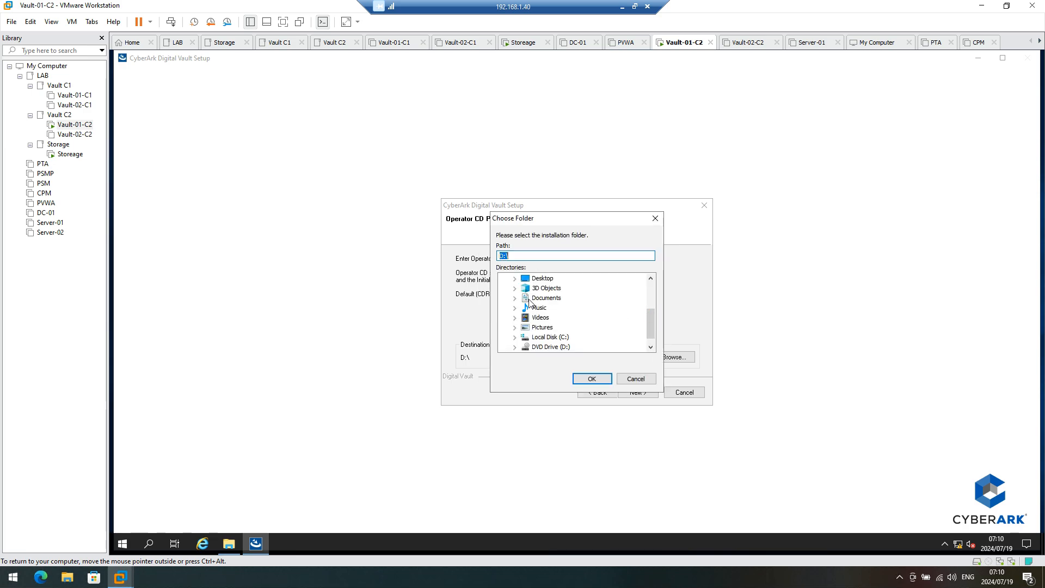
{"action": "left_click", "coordinate": [515, 338]}
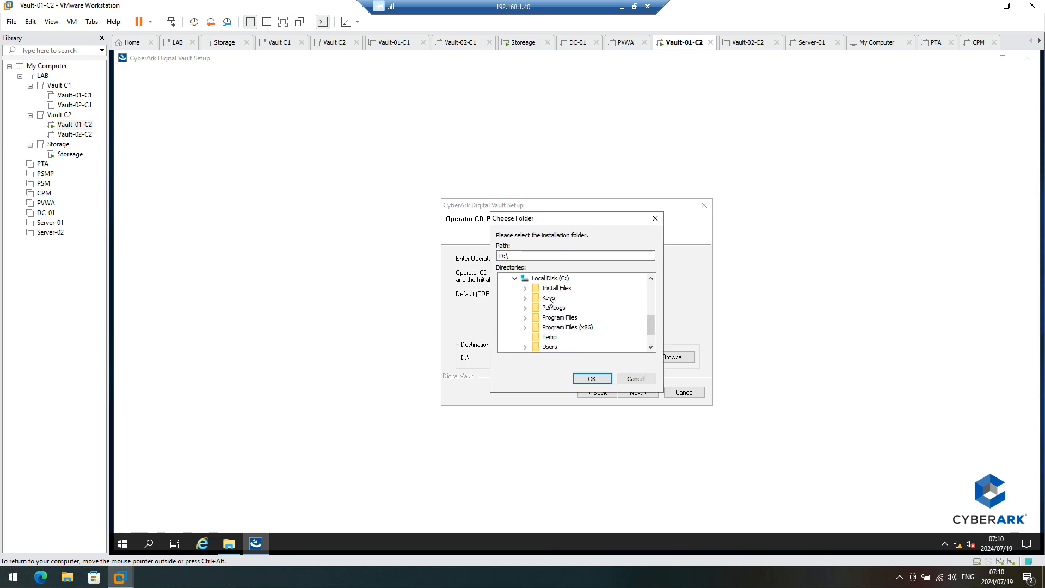
{"action": "left_click", "coordinate": [526, 297]}
{"action": "left_click", "coordinate": [564, 318]}
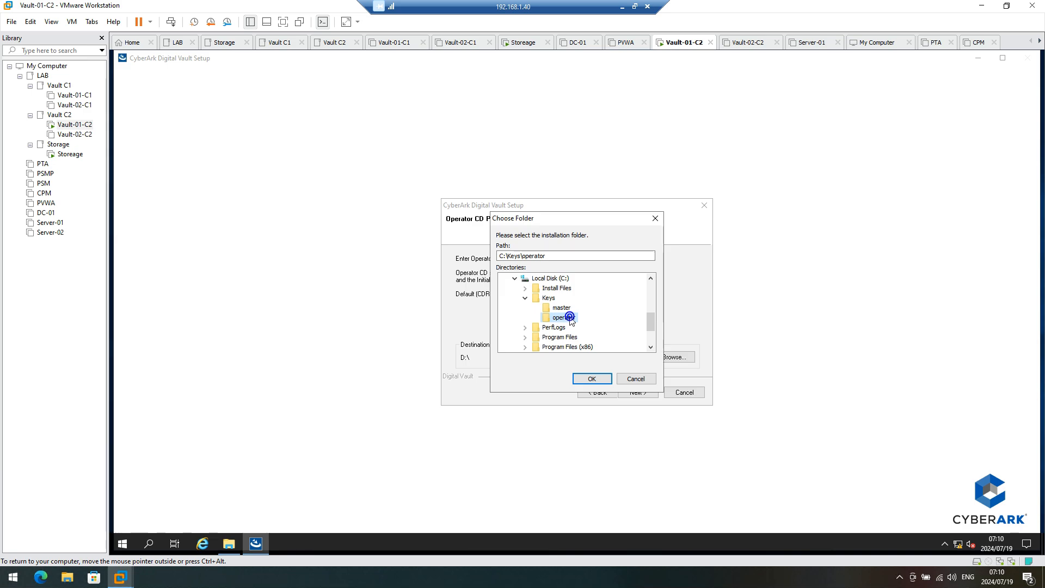
{"action": "left_click", "coordinate": [593, 379]}
{"action": "left_click", "coordinate": [647, 393]}
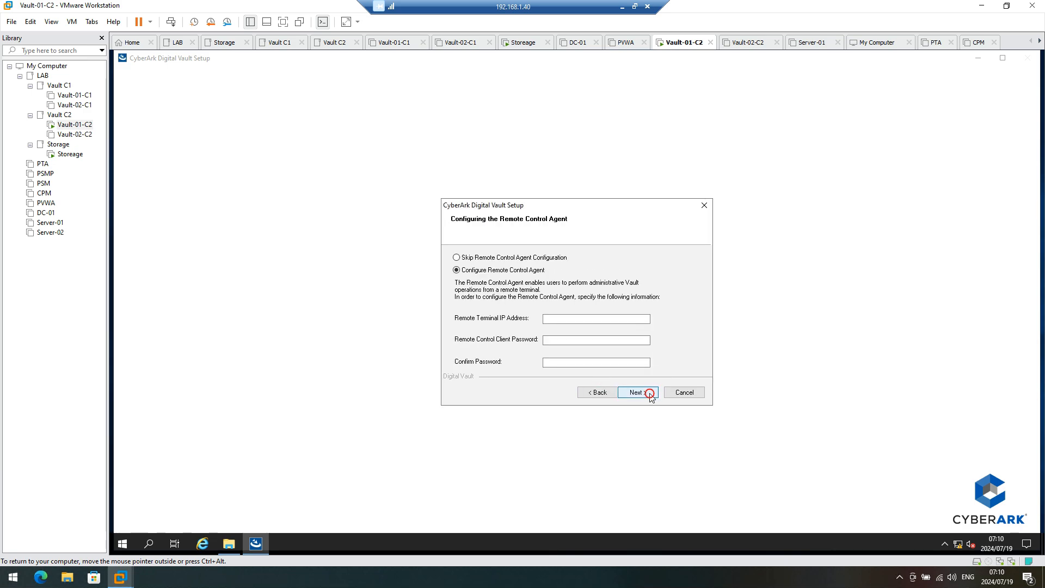
Step: Fill in the Remote Control Agent terminal IP address and client password
{"action": "left_click", "coordinate": [577, 319]}
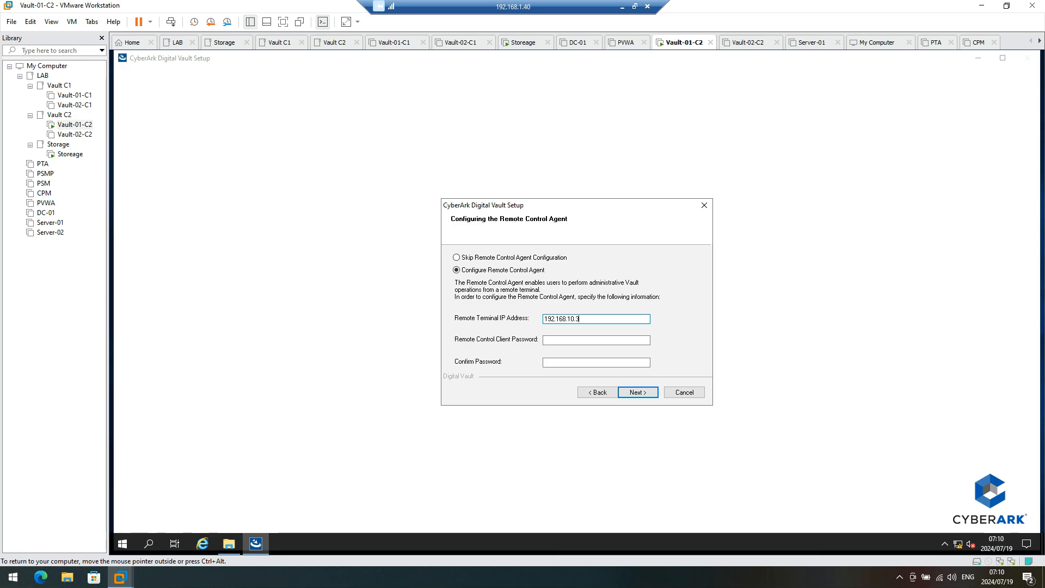
{"action": "left_click", "coordinate": [562, 341]}
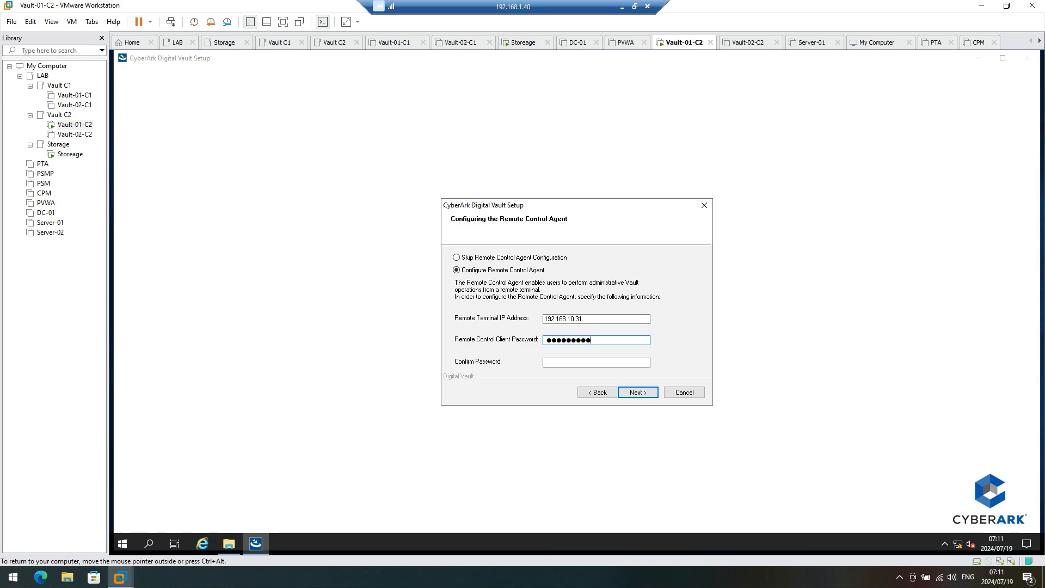
{"action": "key", "text": "Tab"}
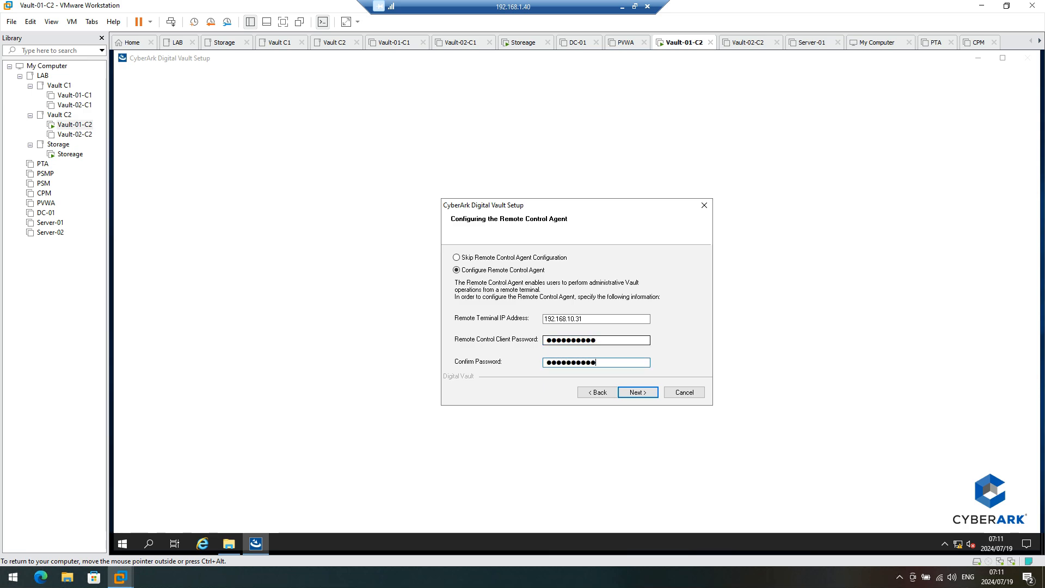
{"action": "left_click", "coordinate": [633, 393]}
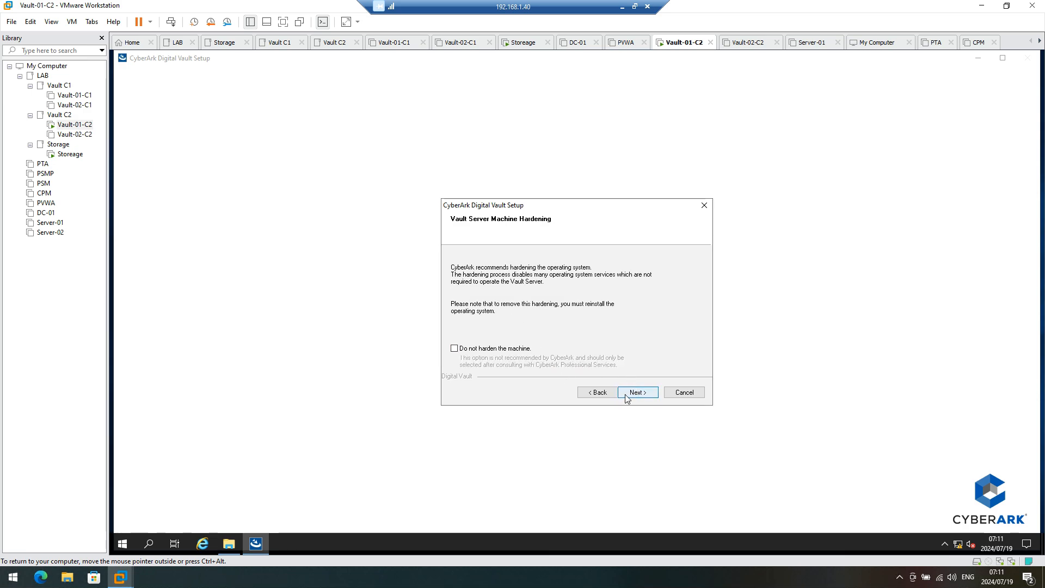
Step: Accept OS hardening to start it, and bring the Local Disk (C:) window forward
{"action": "left_click", "coordinate": [625, 395]}
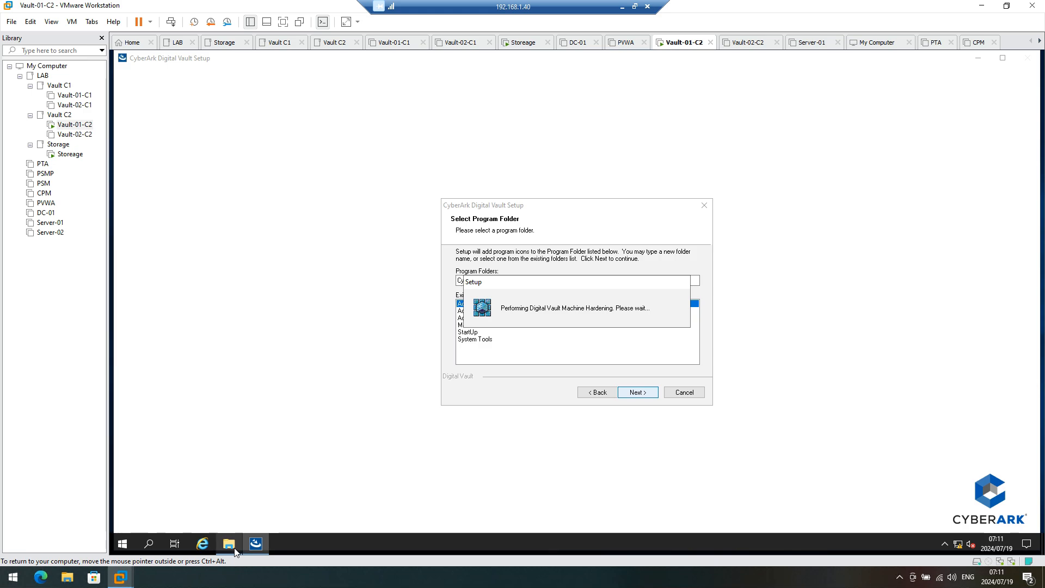
{"action": "mouse_move", "coordinate": [236, 552]}
{"action": "left_click", "coordinate": [234, 541]}
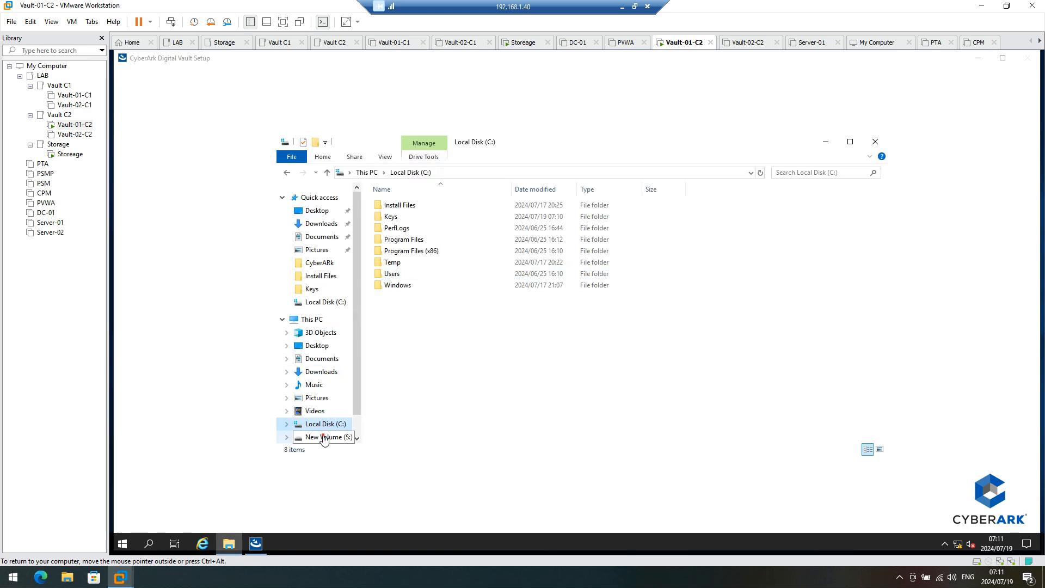
Step: Browse S:\PrivateArk\Safes, then Local Disk (C:)\Program Files (x86)
{"action": "left_click", "coordinate": [322, 437]}
{"action": "double_click", "coordinate": [403, 229]}
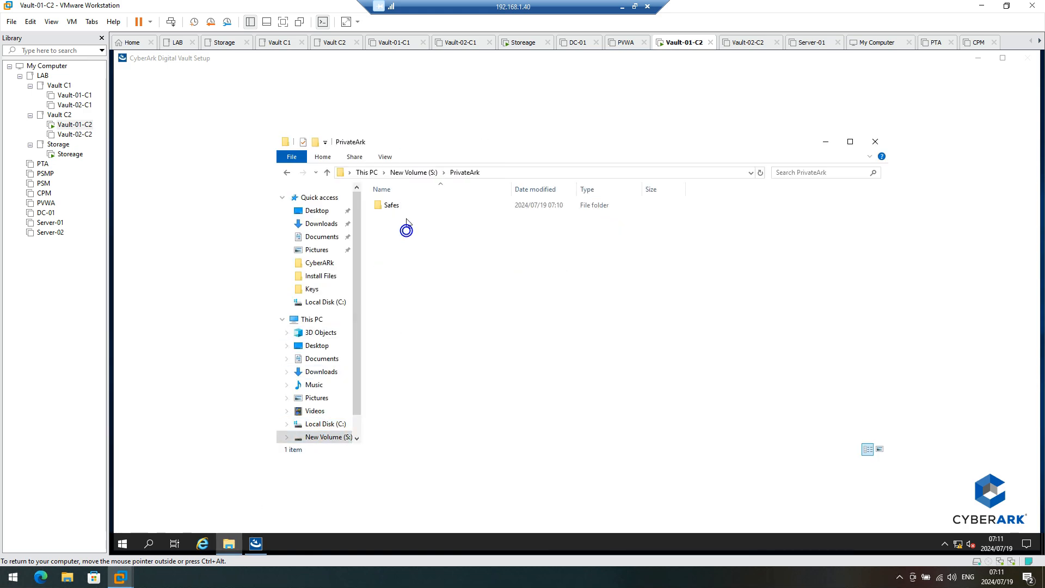
{"action": "double_click", "coordinate": [394, 206]}
{"action": "left_click", "coordinate": [414, 172]}
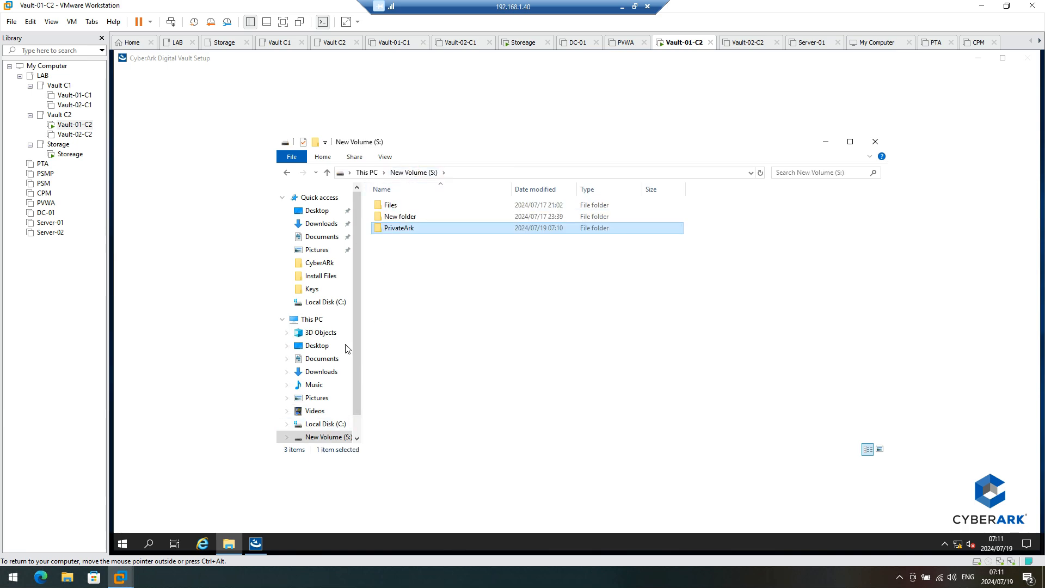
{"action": "left_click", "coordinate": [262, 543]}
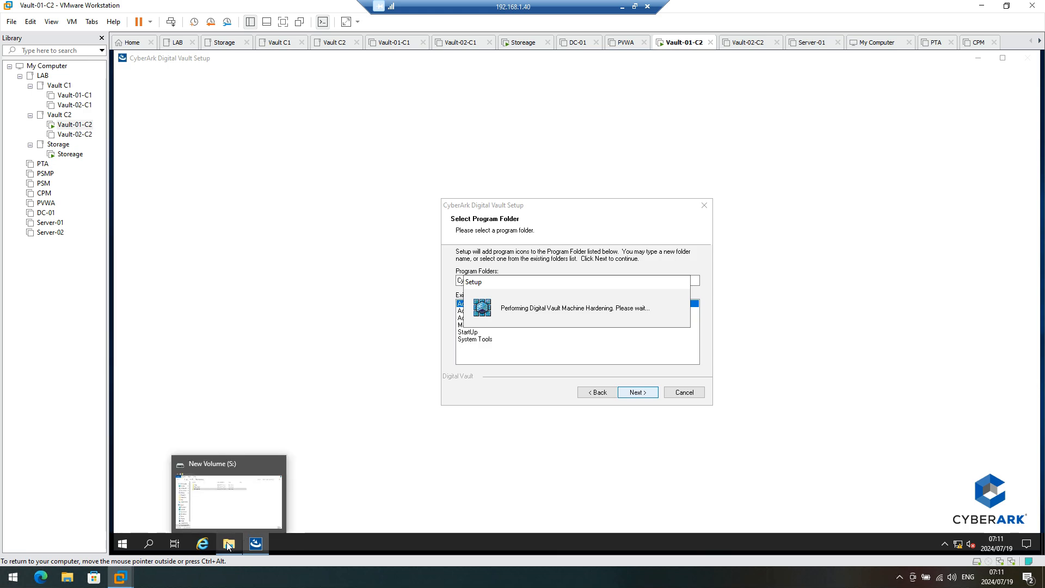
{"action": "left_click", "coordinate": [228, 545]}
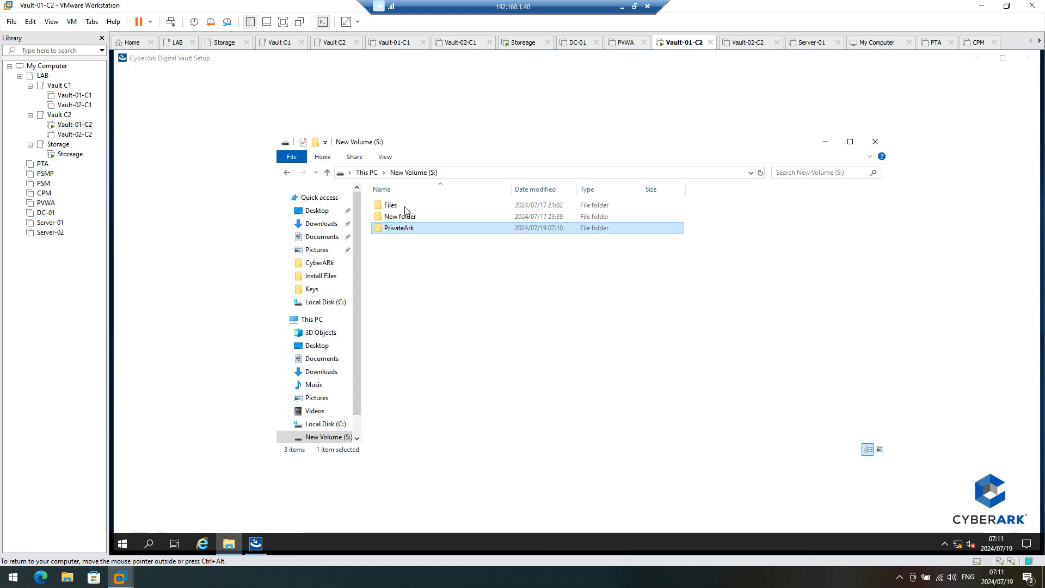
{"action": "left_click", "coordinate": [319, 424]}
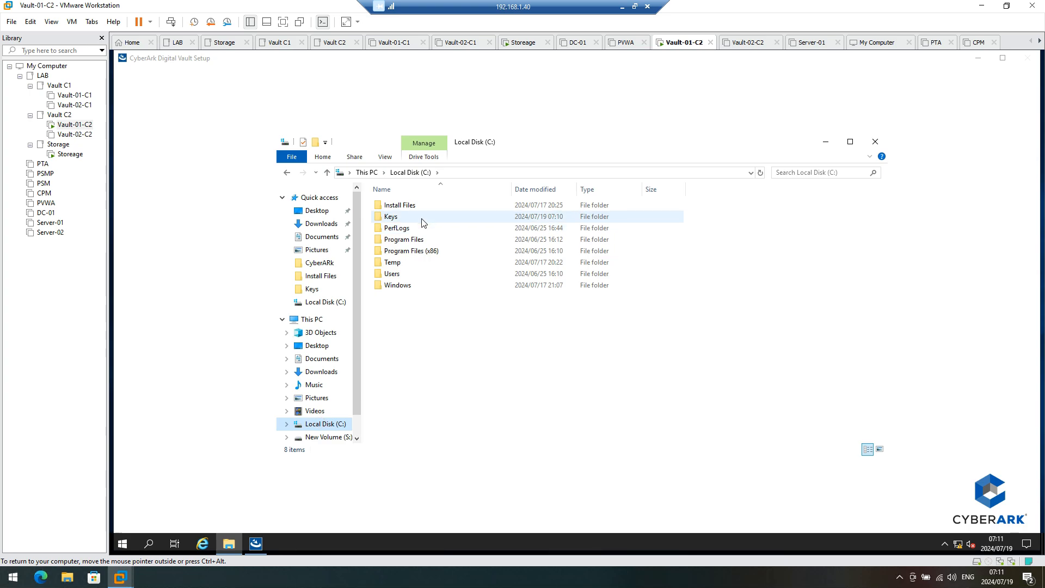
{"action": "double_click", "coordinate": [410, 252]}
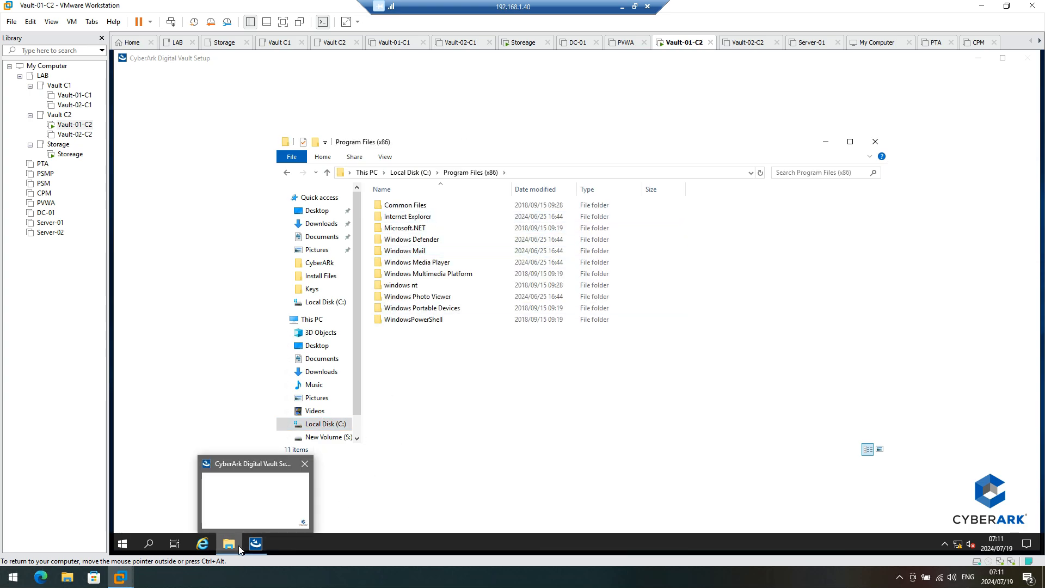
Step: Open a second File Explorer window at New Volume (S:)\Files
{"action": "right_click", "coordinate": [230, 545]}
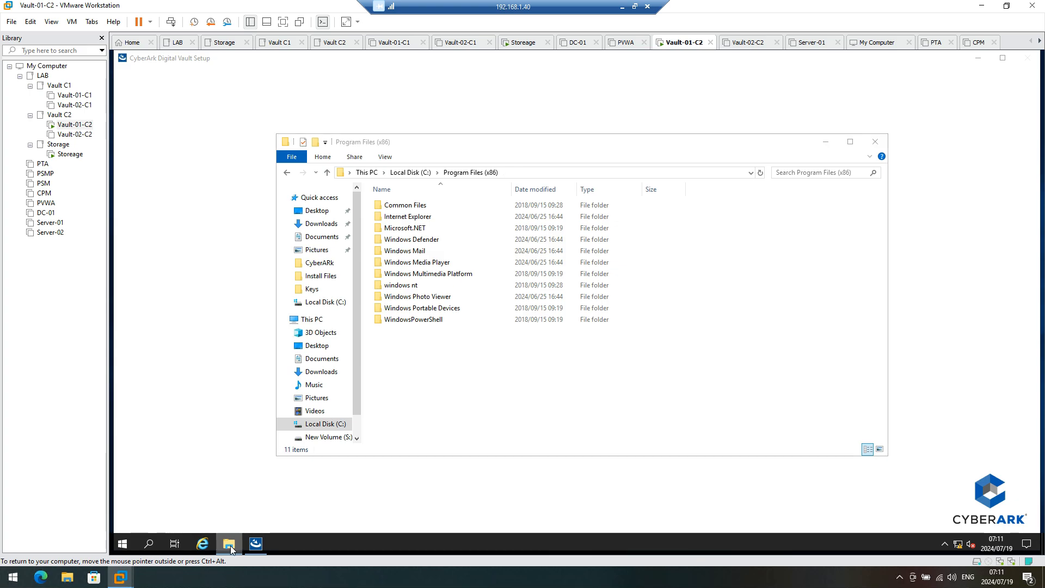
{"action": "left_click", "coordinate": [209, 486]}
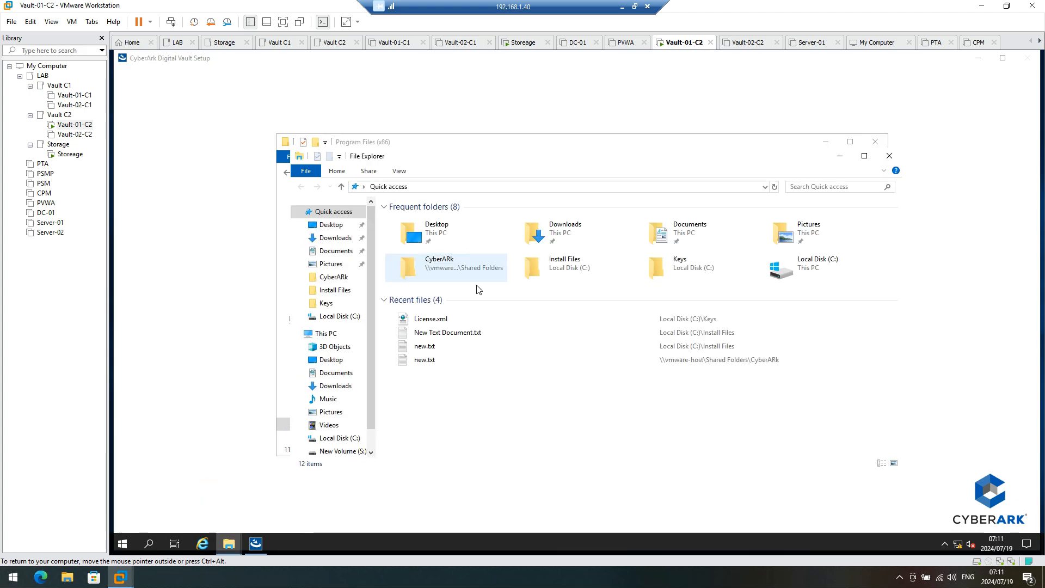
{"action": "left_click", "coordinate": [342, 452]}
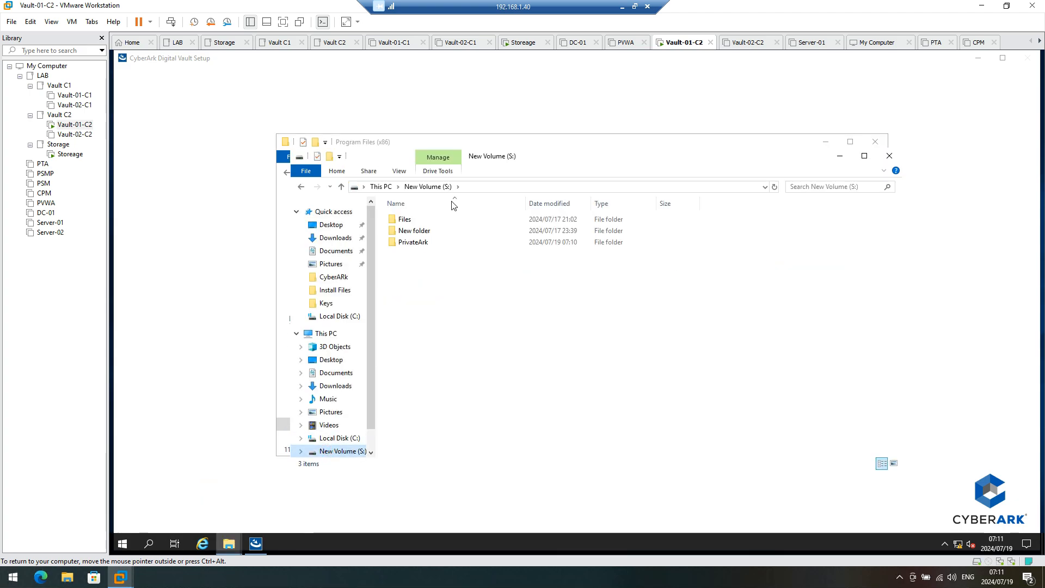
{"action": "double_click", "coordinate": [408, 219]}
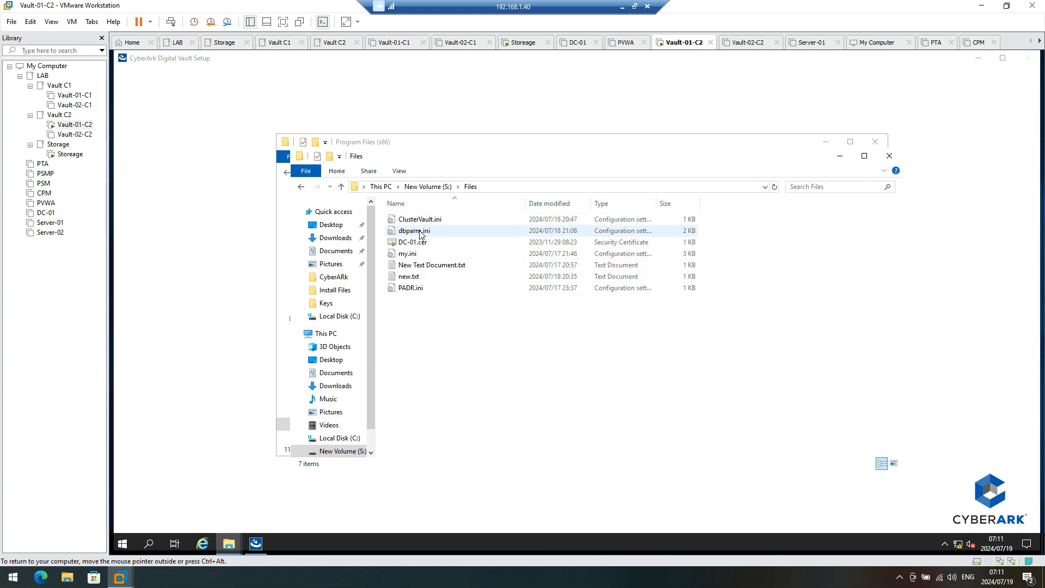
Step: Open dbparm.ini from S:\Files and check its AllowNonStandardFWAddresses line
{"action": "left_click", "coordinate": [419, 231]}
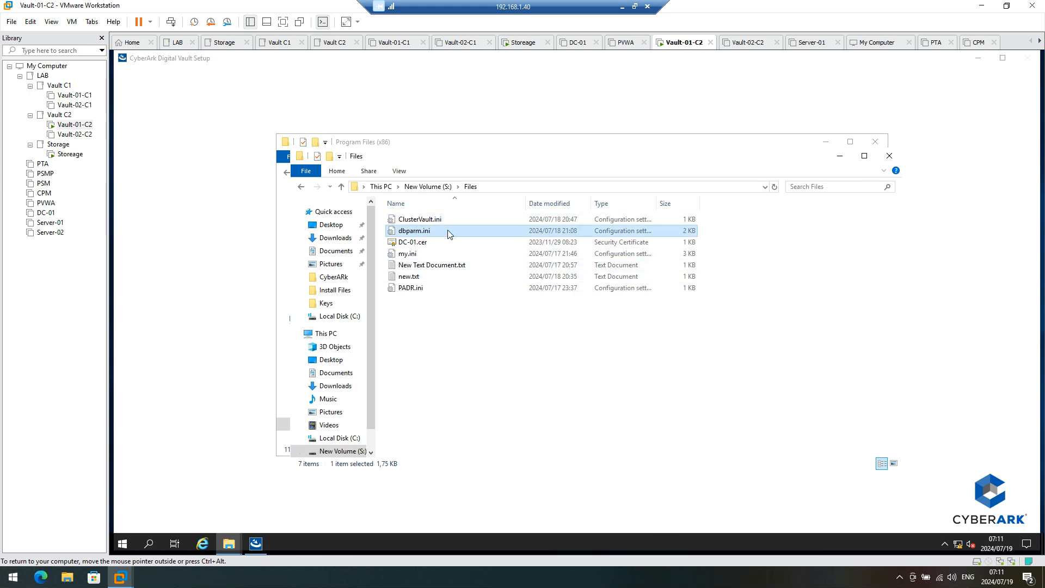
{"action": "scroll", "coordinate": [319, 258], "scroll_direction": "down", "scroll_amount": 7}
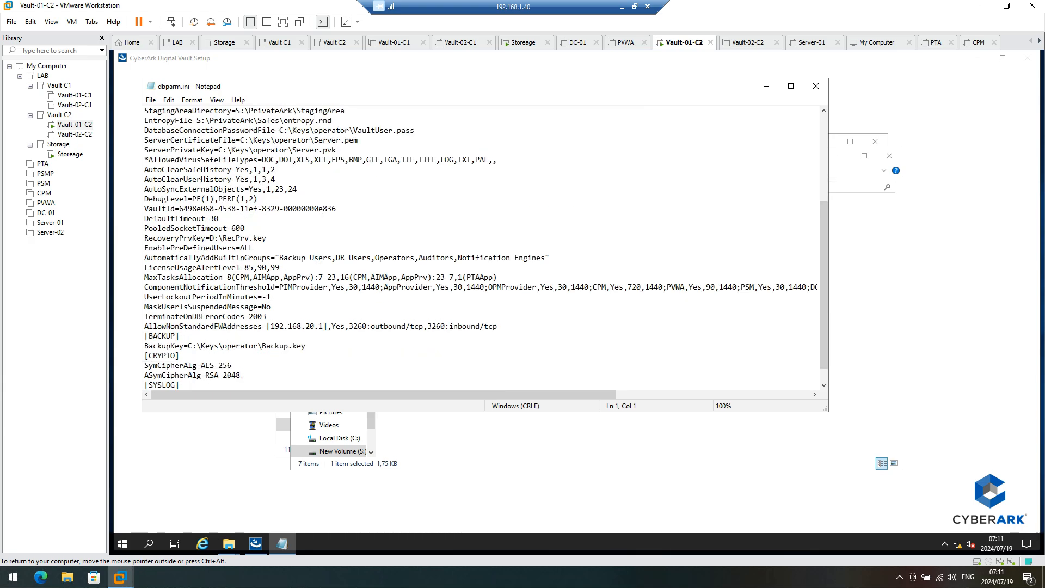
{"action": "scroll", "coordinate": [343, 285], "scroll_direction": "down", "scroll_amount": 1}
{"action": "left_click_drag", "start_coordinate": [510, 312], "coordinate": [135, 308]}
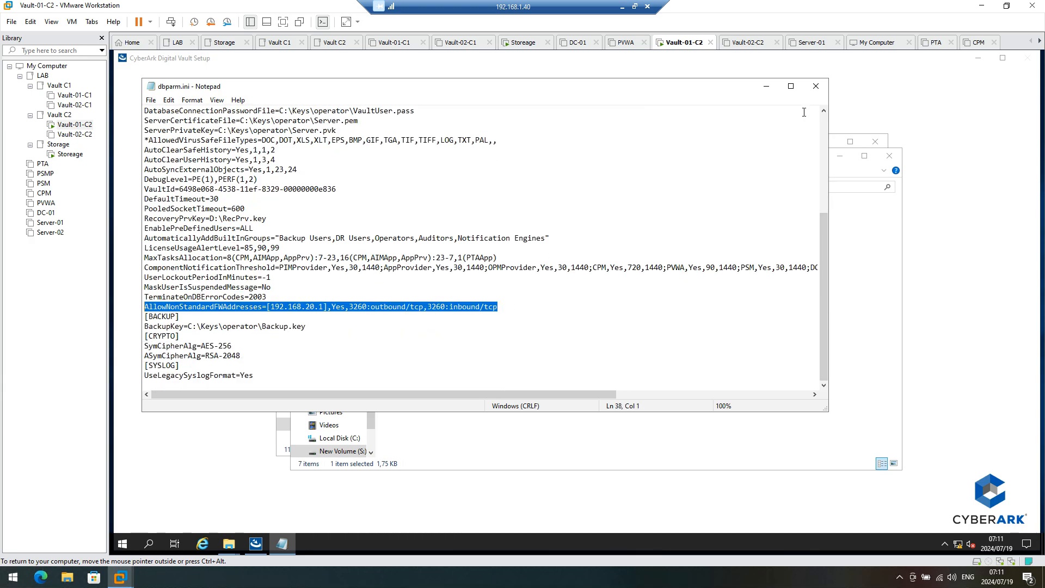
{"action": "left_click", "coordinate": [816, 86]}
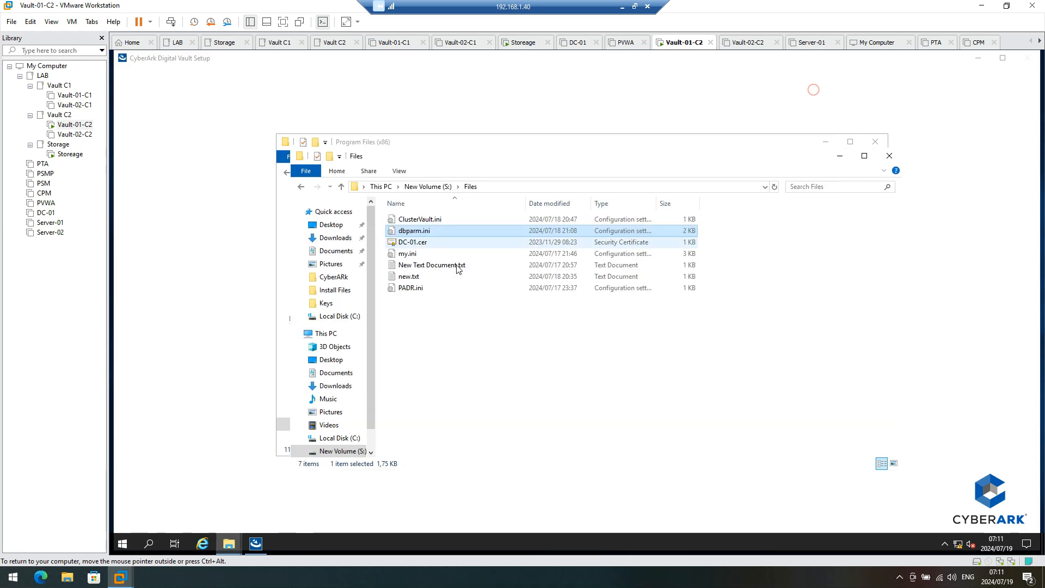
Step: In new.txt, review the StorageManager command with the ClusterVault.ini path, then minimize Notepad
{"action": "double_click", "coordinate": [409, 276]}
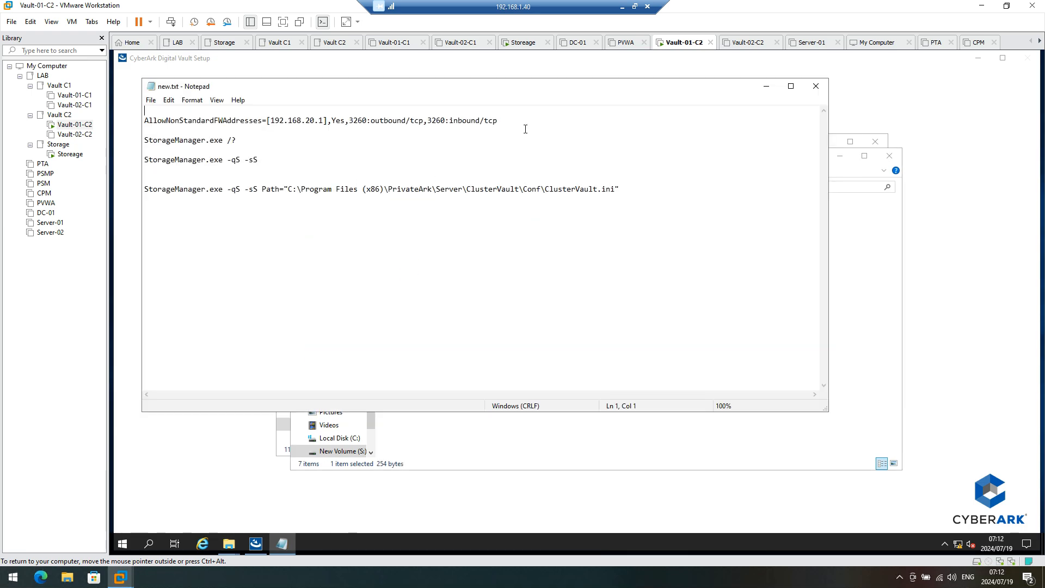
{"action": "triple_click", "coordinate": [518, 119]}
{"action": "left_click", "coordinate": [777, 191]}
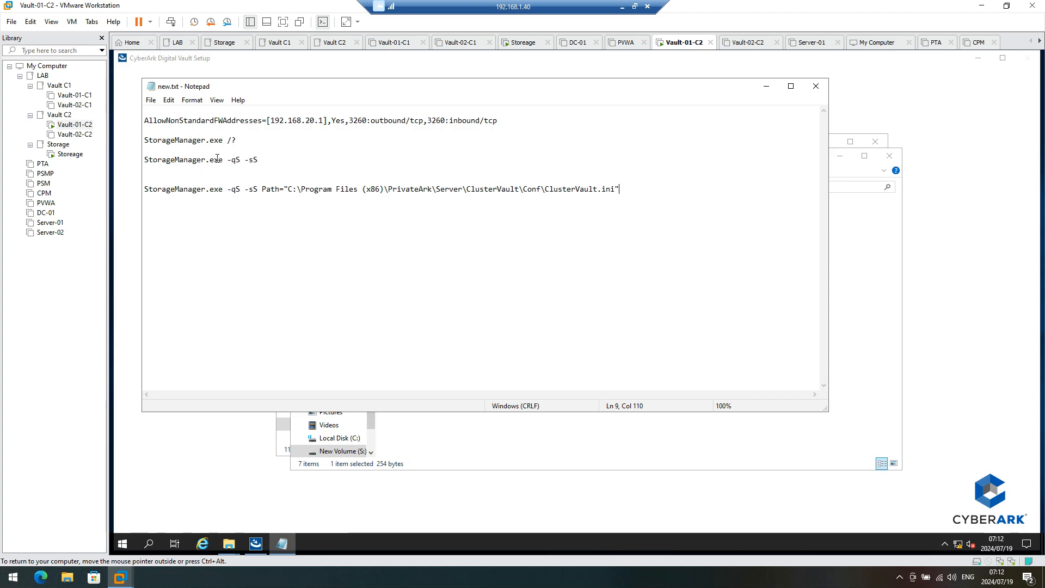
{"action": "mouse_move", "coordinate": [242, 160]}
{"action": "left_mouse_down"}
{"action": "mouse_move", "coordinate": [232, 159]}
{"action": "mouse_move", "coordinate": [250, 160]}
{"action": "left_mouse_up"}
{"action": "left_click_drag", "start_coordinate": [652, 191], "coordinate": [162, 181]}
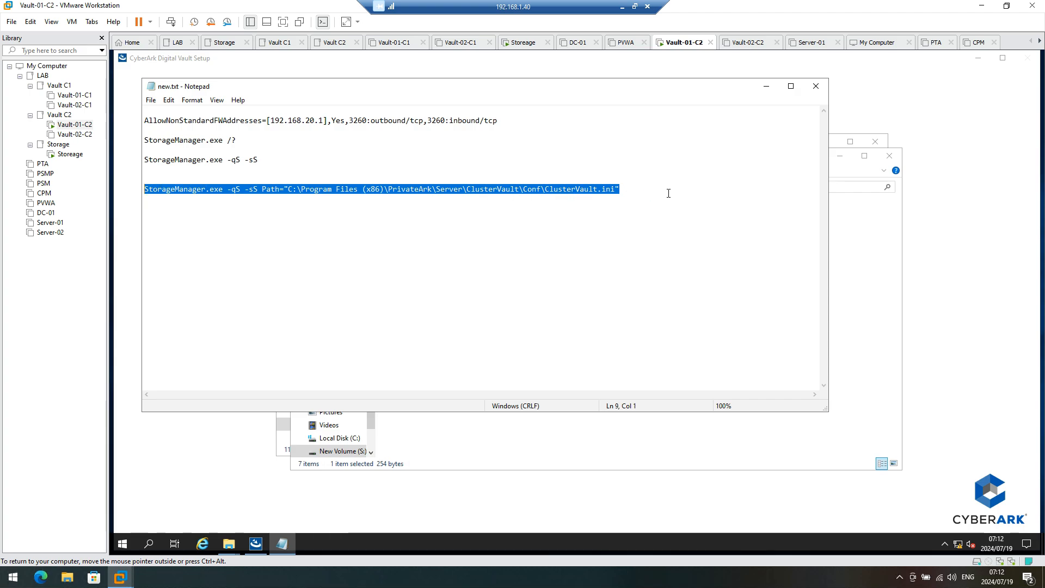
{"action": "left_click", "coordinate": [766, 86]}
Step: Restore new.txt briefly, then bring the Digital Vault setup window back to front
{"action": "left_click", "coordinate": [284, 544]}
{"action": "left_click", "coordinate": [264, 545]}
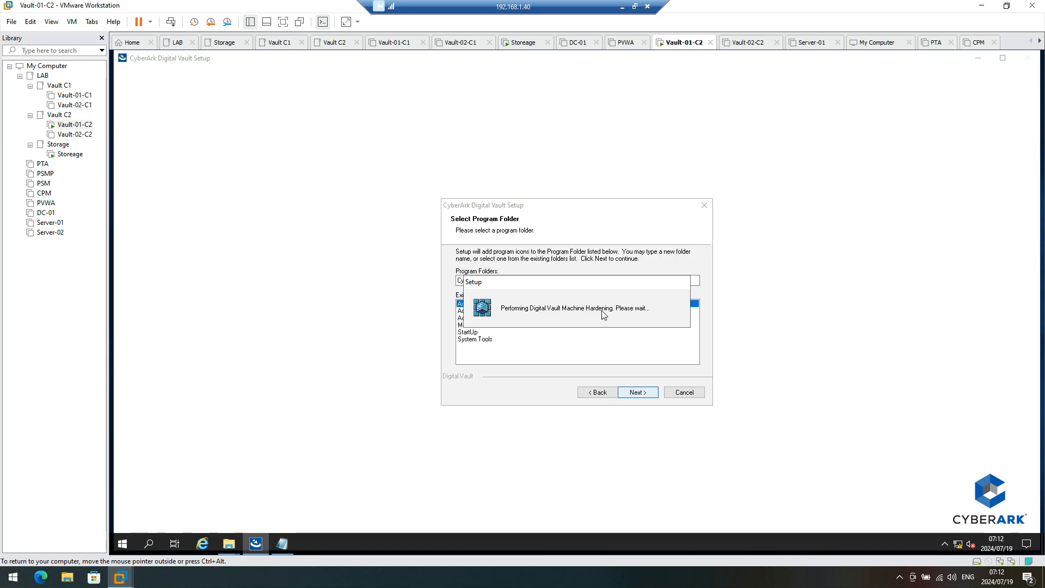
Step: Open Network Connections and review the Ethernet1 adapter's connection details
{"action": "right_click", "coordinate": [959, 545]}
{"action": "left_click", "coordinate": [958, 530]}
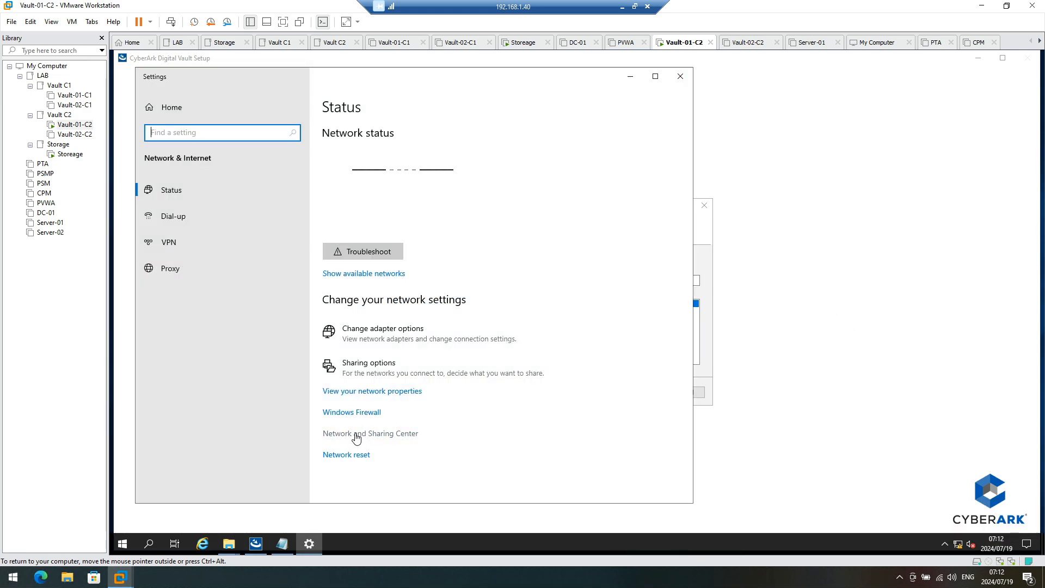
{"action": "left_click", "coordinate": [355, 433]}
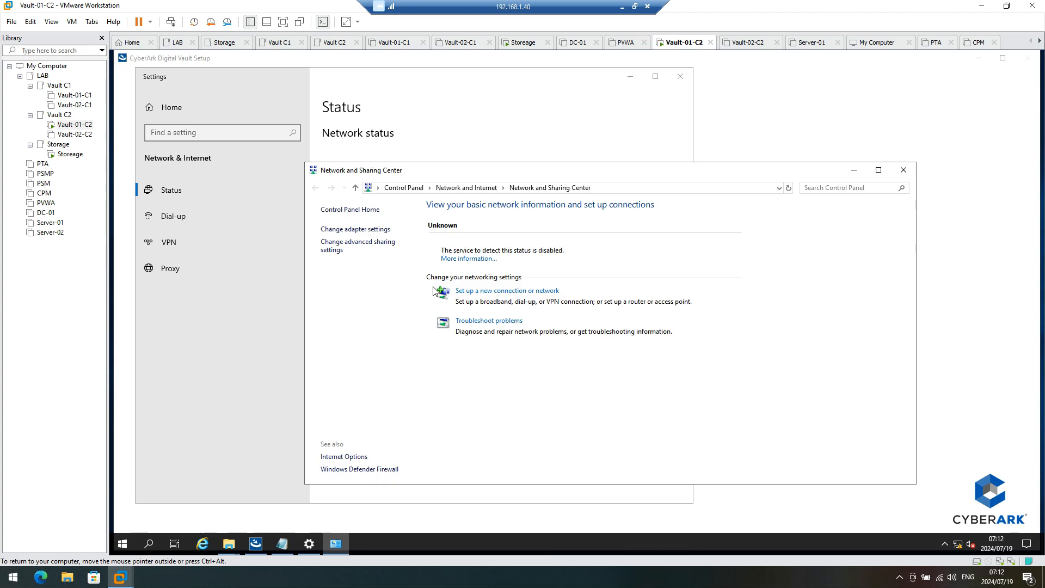
{"action": "left_click", "coordinate": [352, 232]}
{"action": "left_click", "coordinate": [486, 240]}
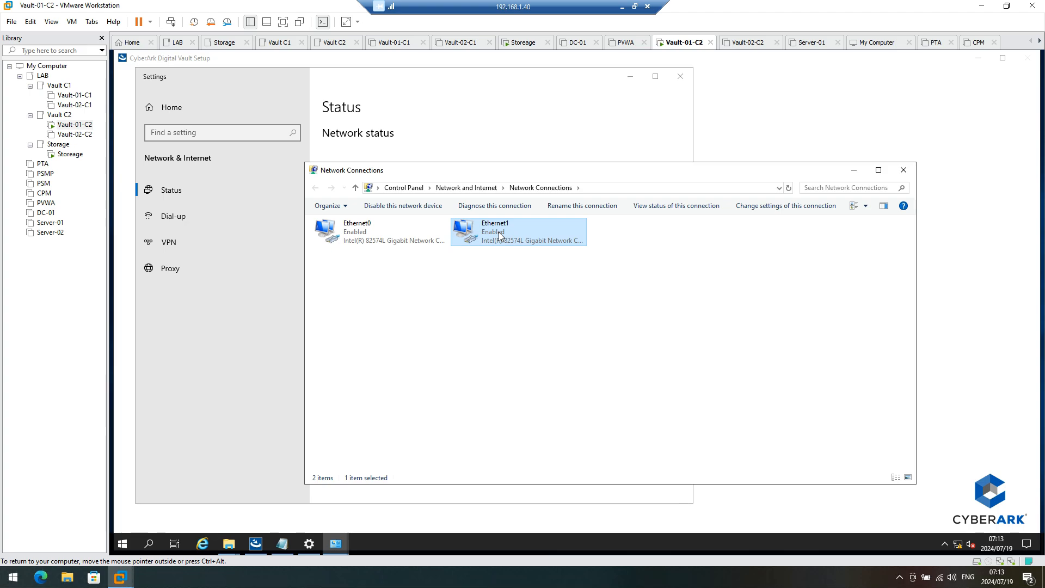
{"action": "right_click", "coordinate": [499, 233]}
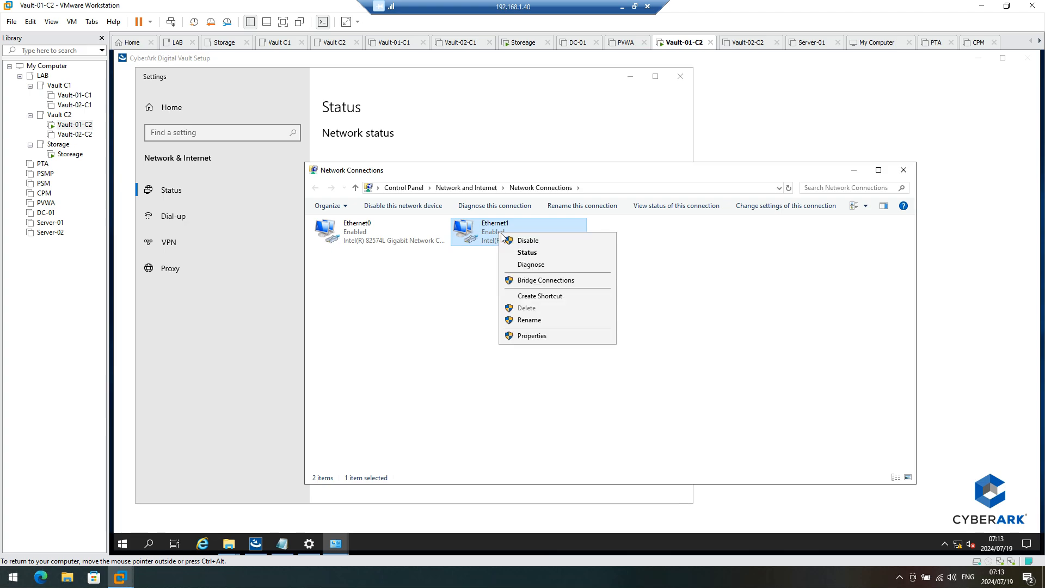
{"action": "left_click", "coordinate": [527, 252]}
{"action": "left_click", "coordinate": [518, 290]}
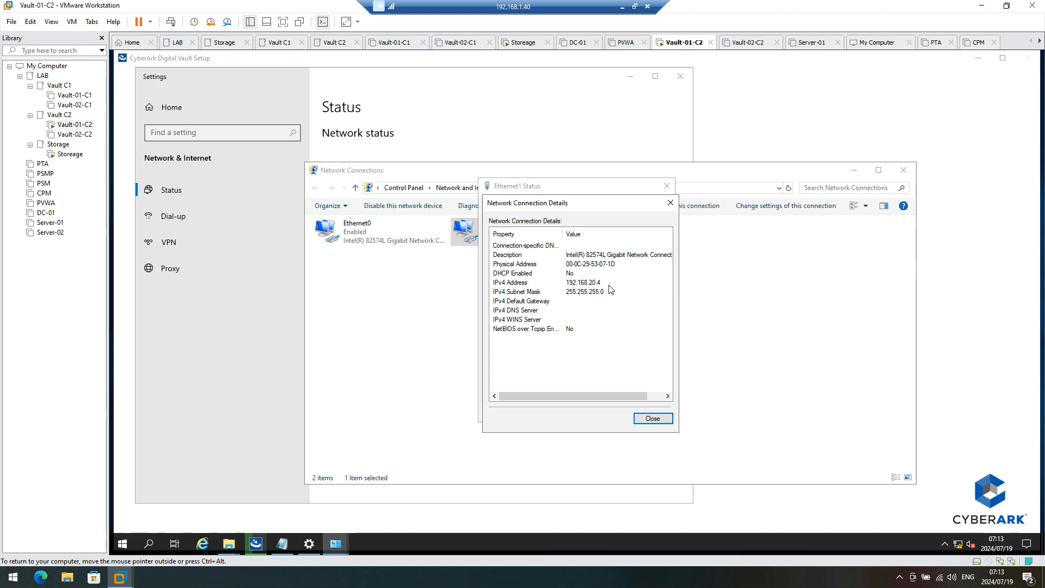
{"action": "left_click", "coordinate": [653, 418]}
{"action": "left_click", "coordinate": [653, 413]}
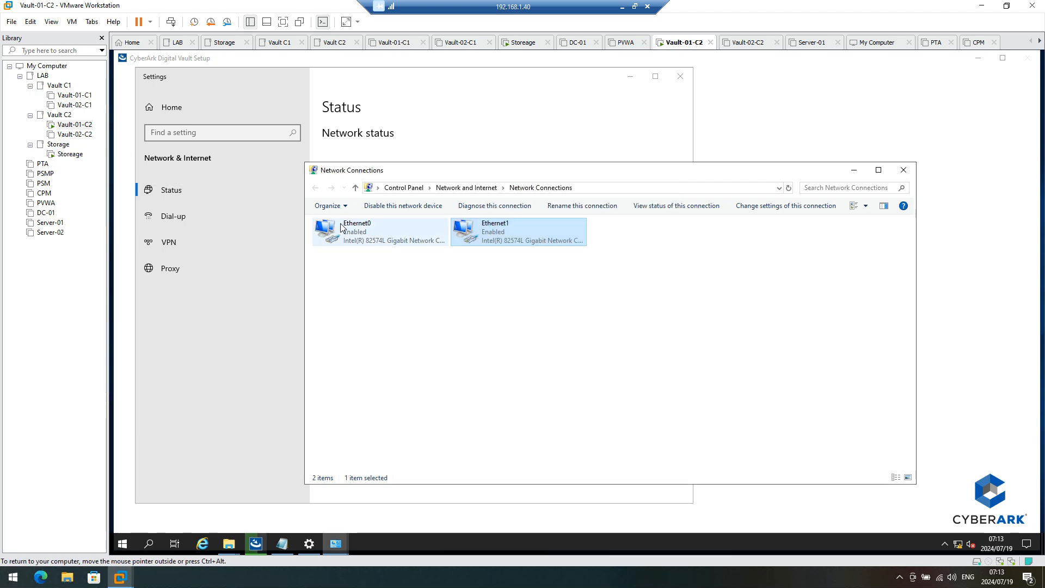
Step: Open Ethernet0's IPv4 properties, then check on the Digital Vault installer
{"action": "right_click", "coordinate": [341, 225]}
{"action": "left_click", "coordinate": [379, 328]}
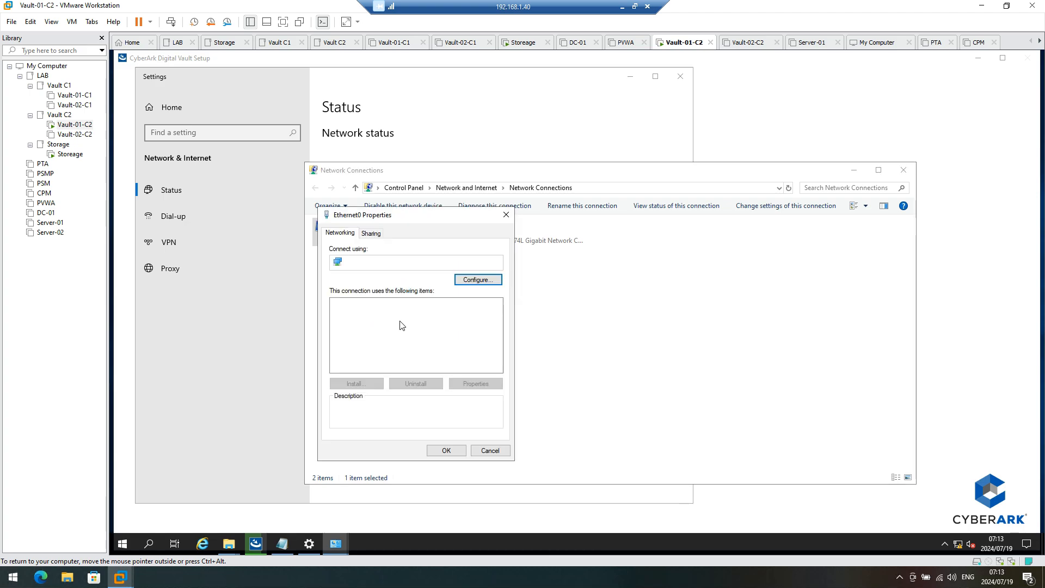
{"action": "left_click", "coordinate": [424, 330]}
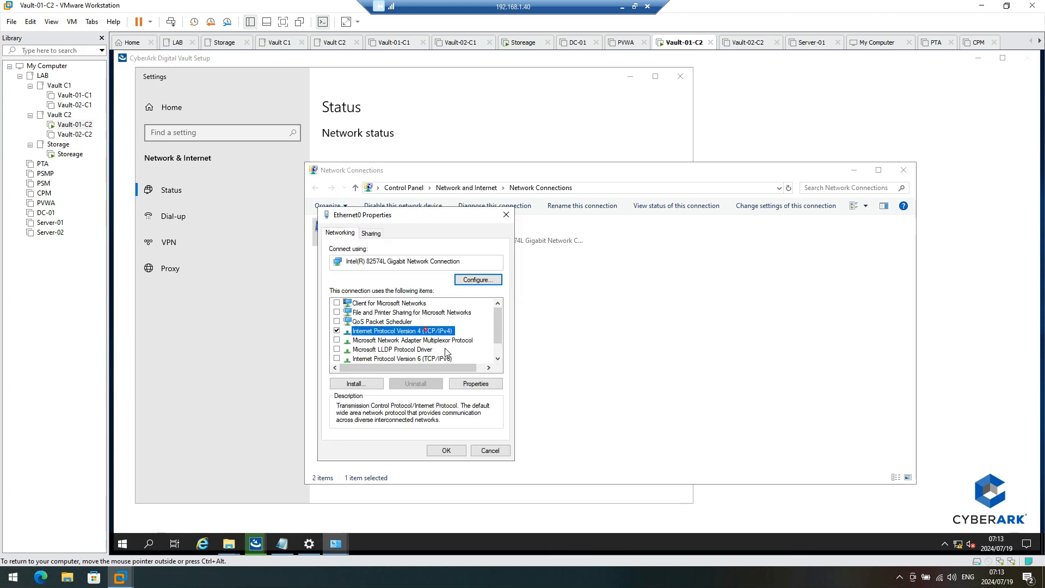
{"action": "left_click", "coordinate": [476, 383]}
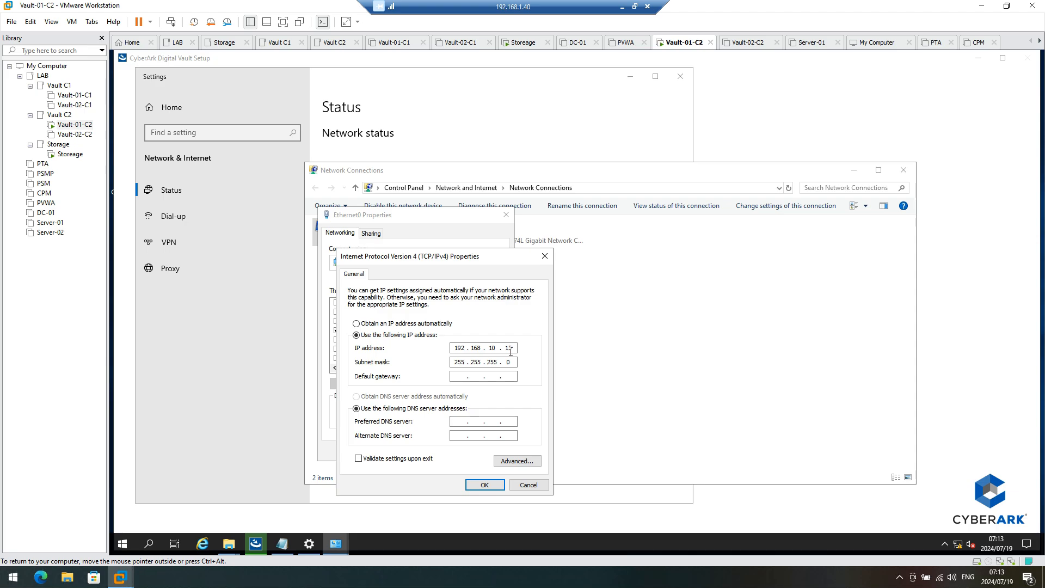
{"action": "left_click", "coordinate": [263, 546]}
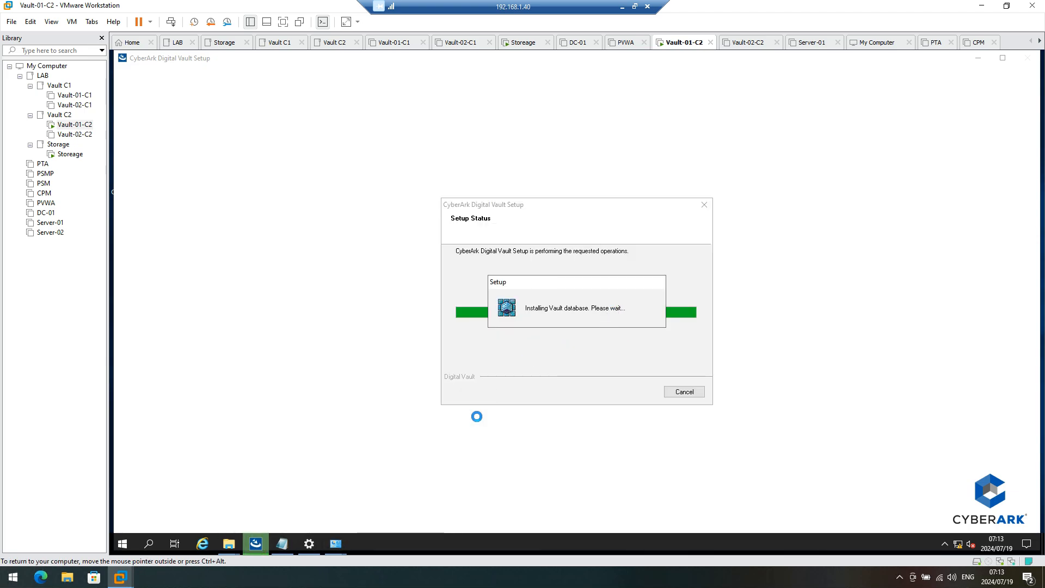
Step: Cancel the IPv4 and Ethernet0 properties and close Network Connections and Settings
{"action": "left_click", "coordinate": [308, 543]}
{"action": "mouse_move", "coordinate": [334, 547]}
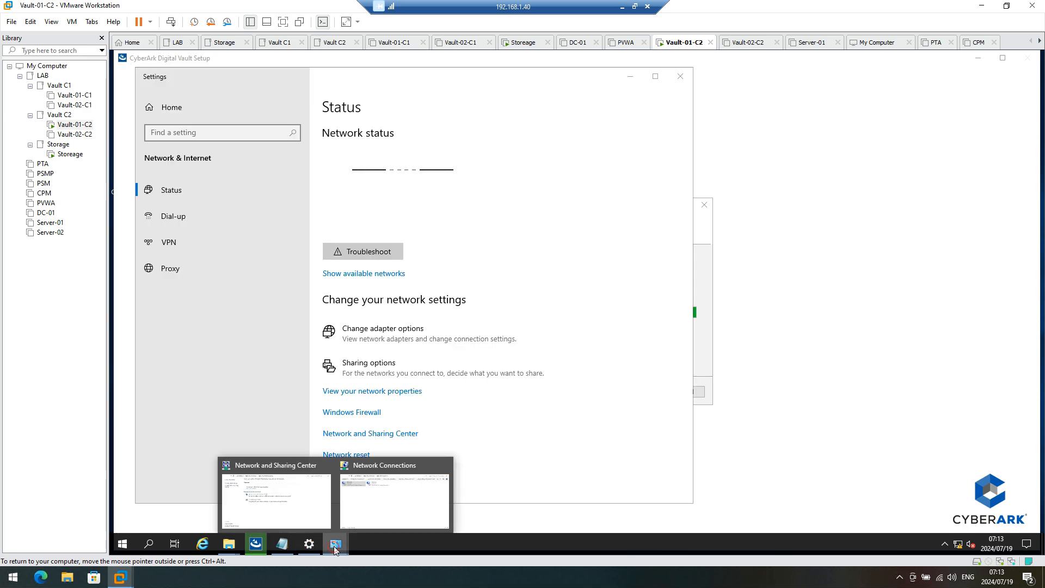
{"action": "left_click", "coordinate": [370, 514]}
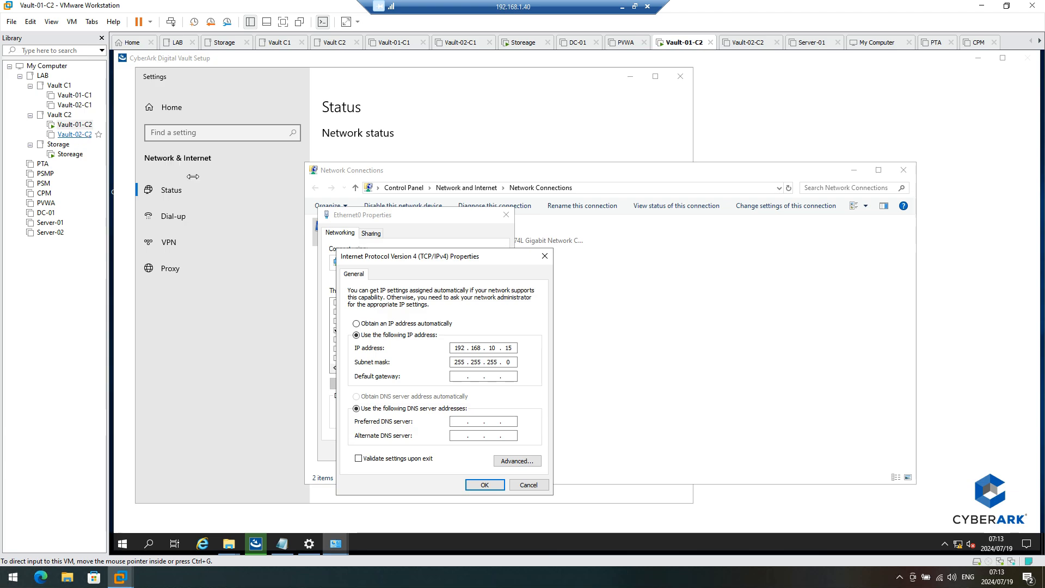
{"action": "left_click", "coordinate": [528, 486]}
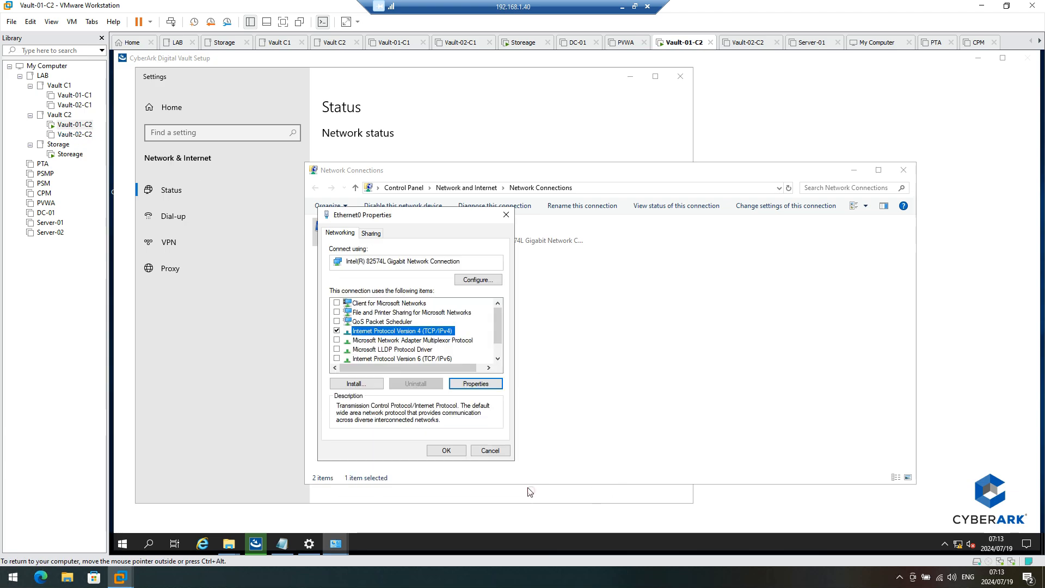
{"action": "left_click", "coordinate": [494, 453]}
{"action": "left_click", "coordinate": [899, 173]}
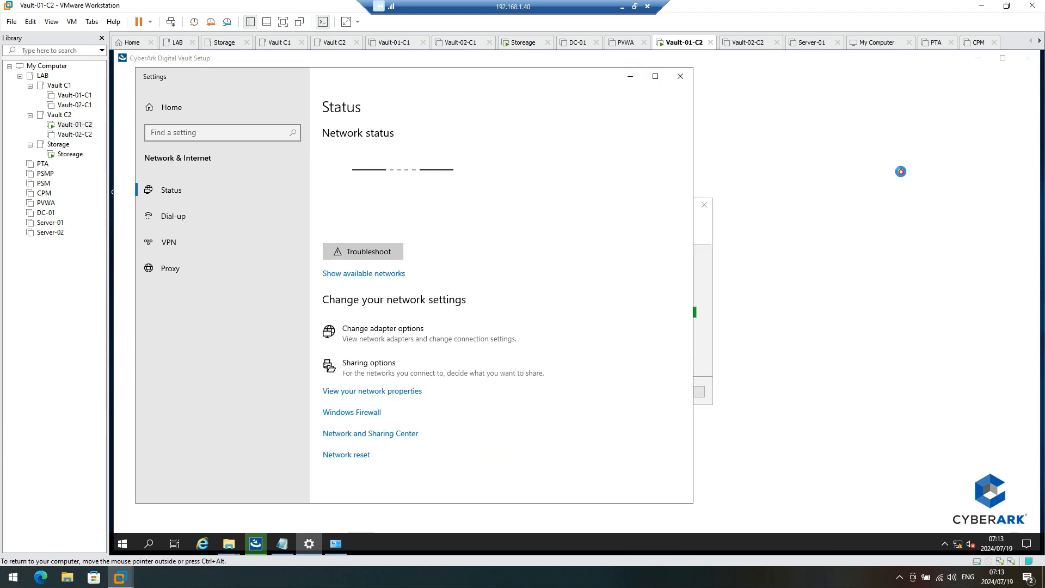
{"action": "left_click", "coordinate": [678, 77]}
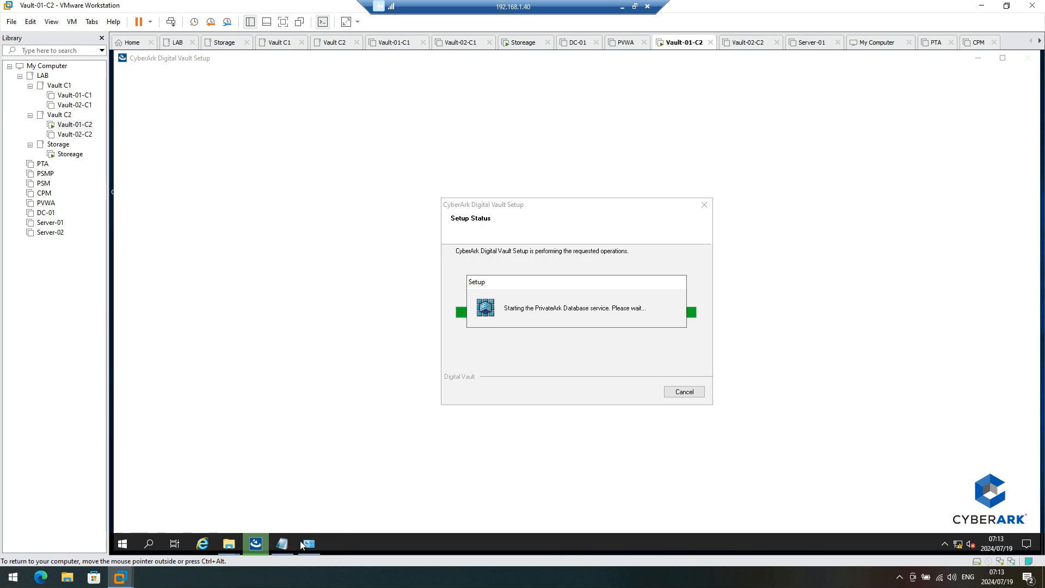
{"action": "mouse_move", "coordinate": [232, 548]}
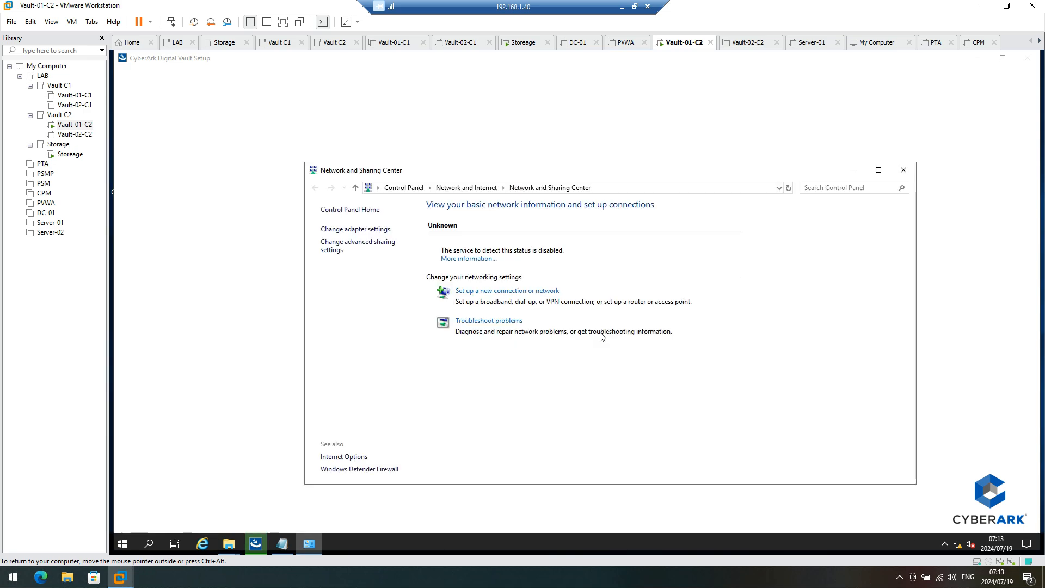
Step: Close Network and Sharing Center and browse to Program Files (x86)\PrivateArk\Server\Conf
{"action": "left_click", "coordinate": [902, 171]}
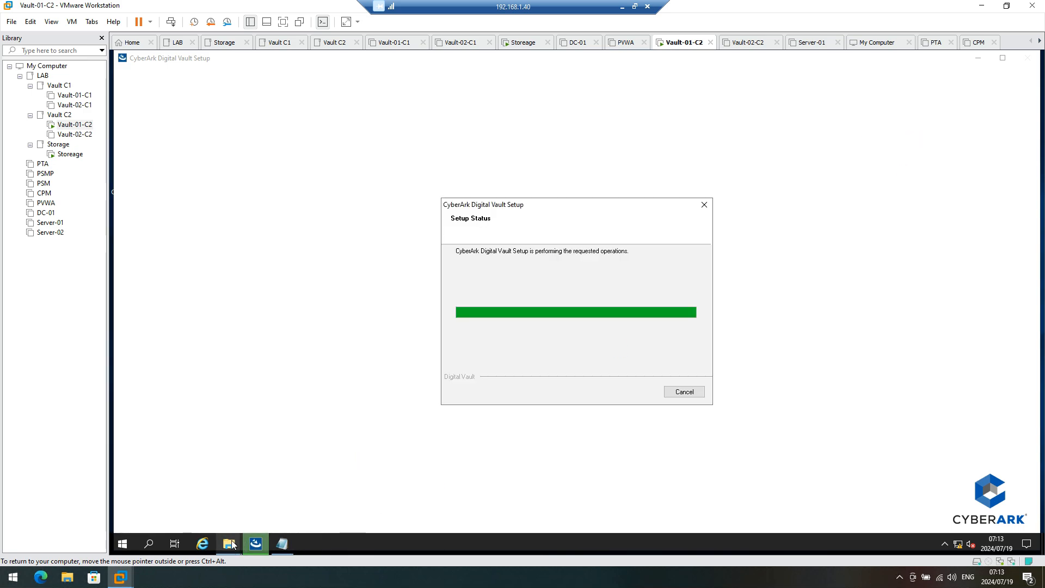
{"action": "left_click", "coordinate": [191, 507]}
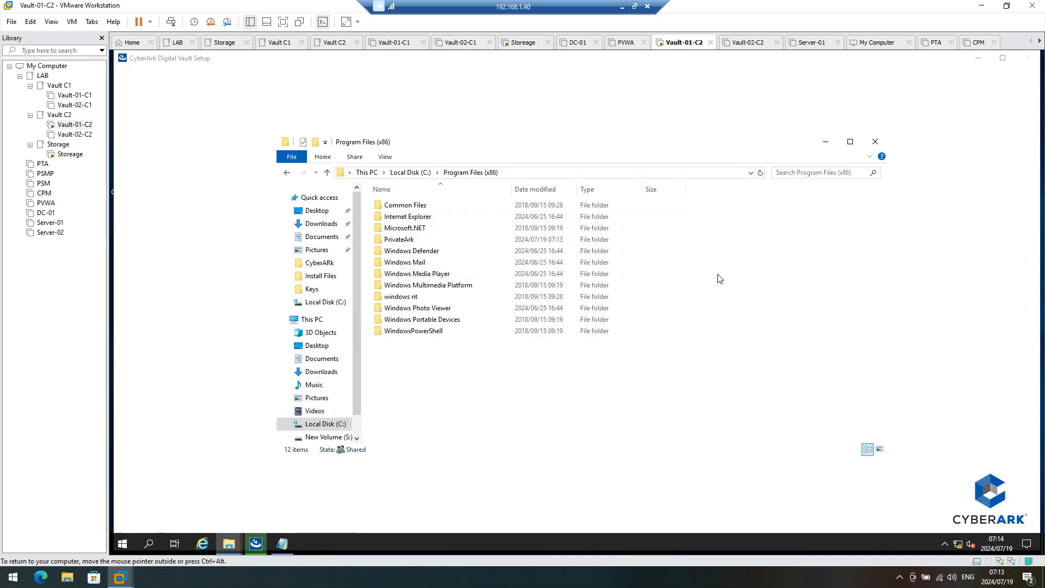
{"action": "double_click", "coordinate": [415, 241]}
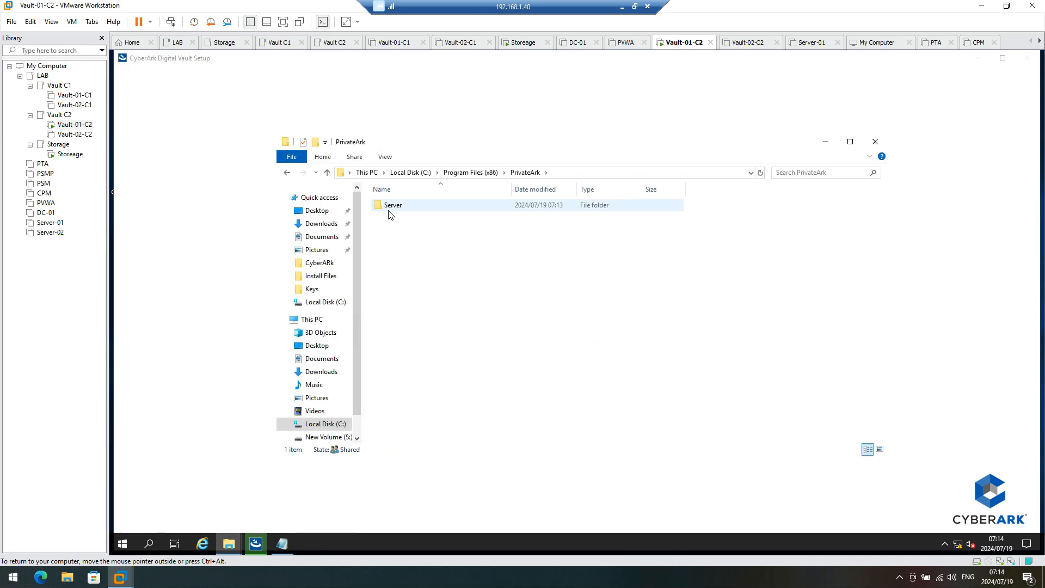
{"action": "left_click", "coordinate": [390, 208]}
{"action": "double_click", "coordinate": [390, 208]}
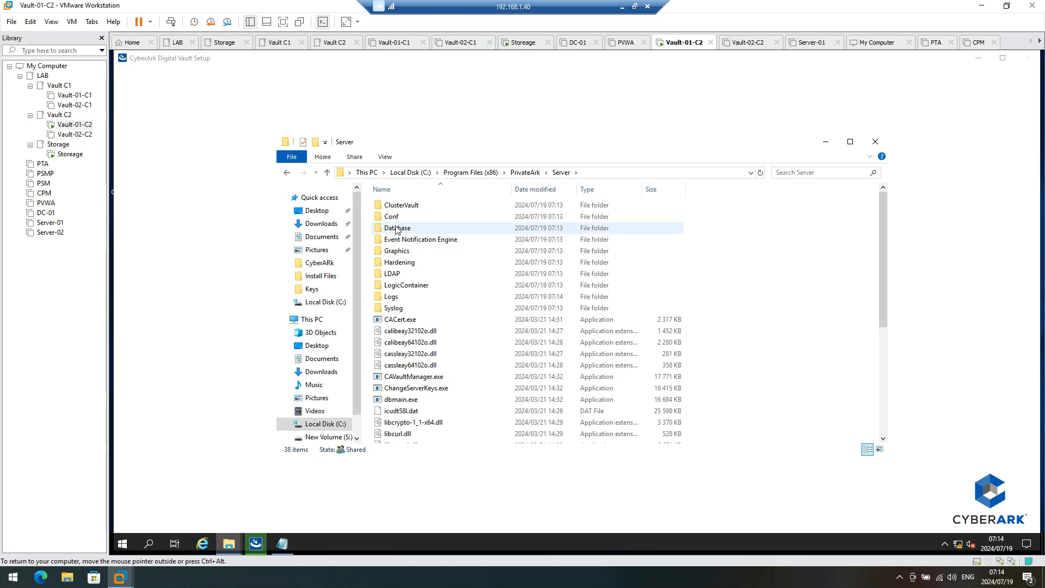
{"action": "double_click", "coordinate": [402, 218]}
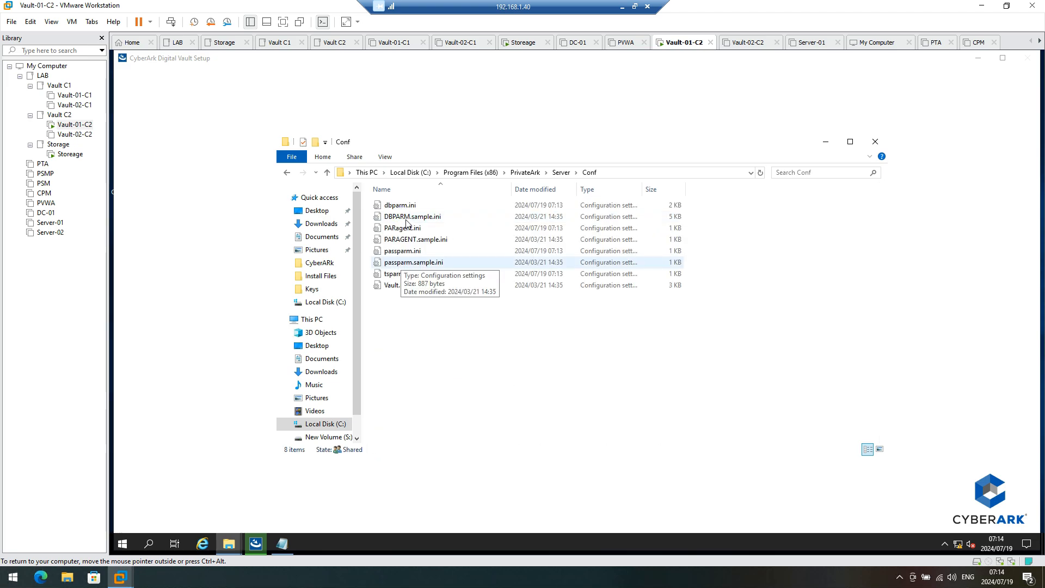
Step: Copy the AllowNonStandardFWAddresses line from the new.txt notes
{"action": "left_click", "coordinate": [283, 543]}
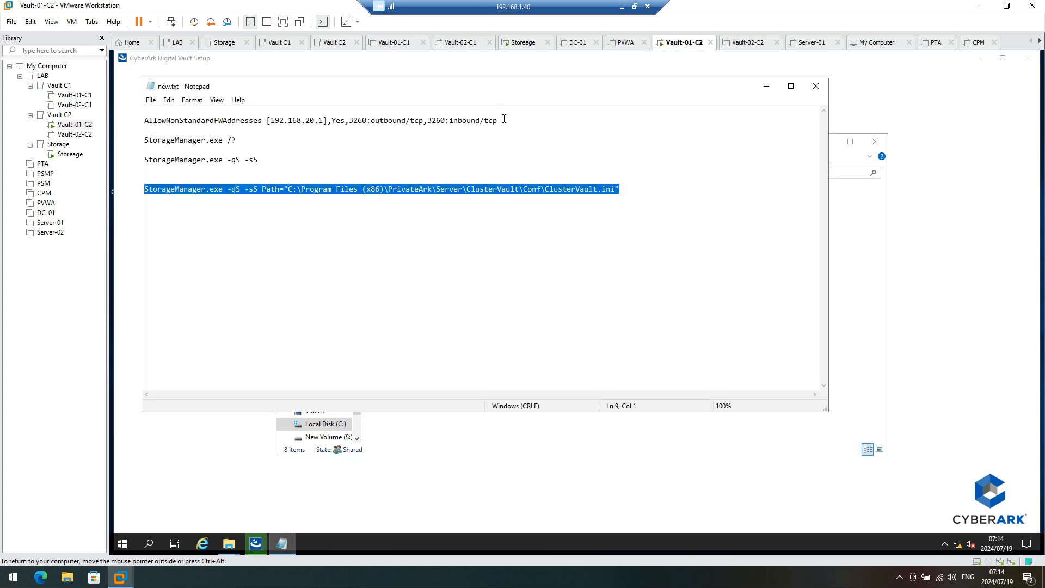
{"action": "left_click_drag", "start_coordinate": [504, 118], "coordinate": [139, 122]}
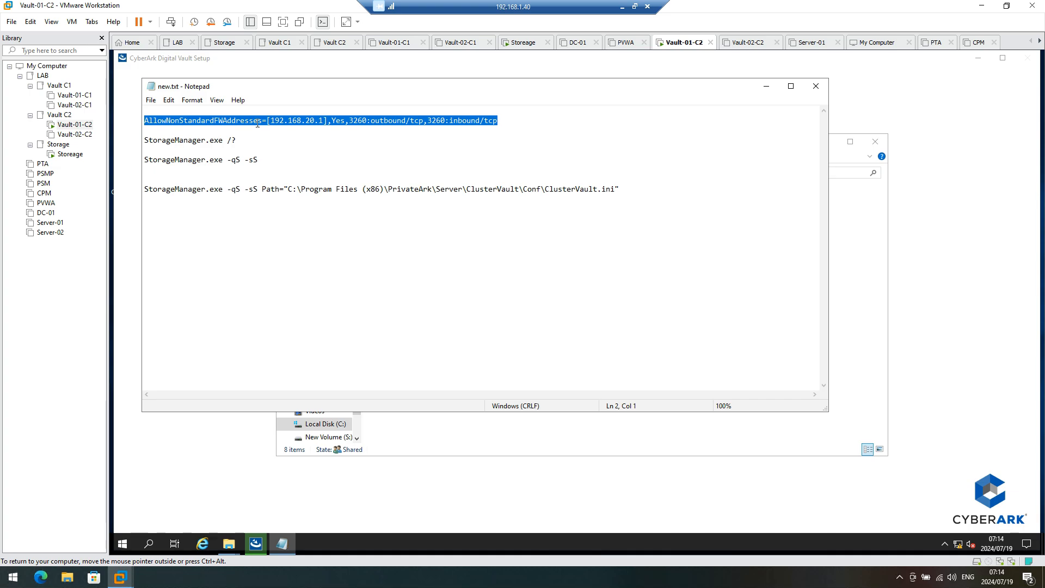
{"action": "right_click", "coordinate": [371, 118]}
{"action": "left_click", "coordinate": [393, 151]}
{"action": "left_click", "coordinate": [767, 90]}
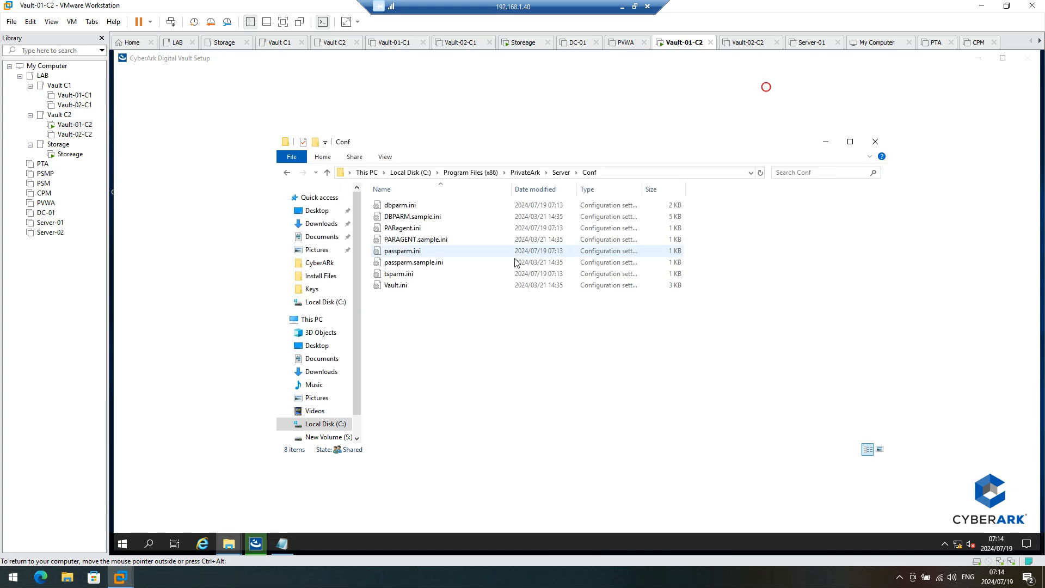
Step: Paste the line into dbparm.ini after TerminateOnDBErrorCodes=2003 and save the file
{"action": "right_click", "coordinate": [414, 204]}
{"action": "left_click", "coordinate": [447, 238]}
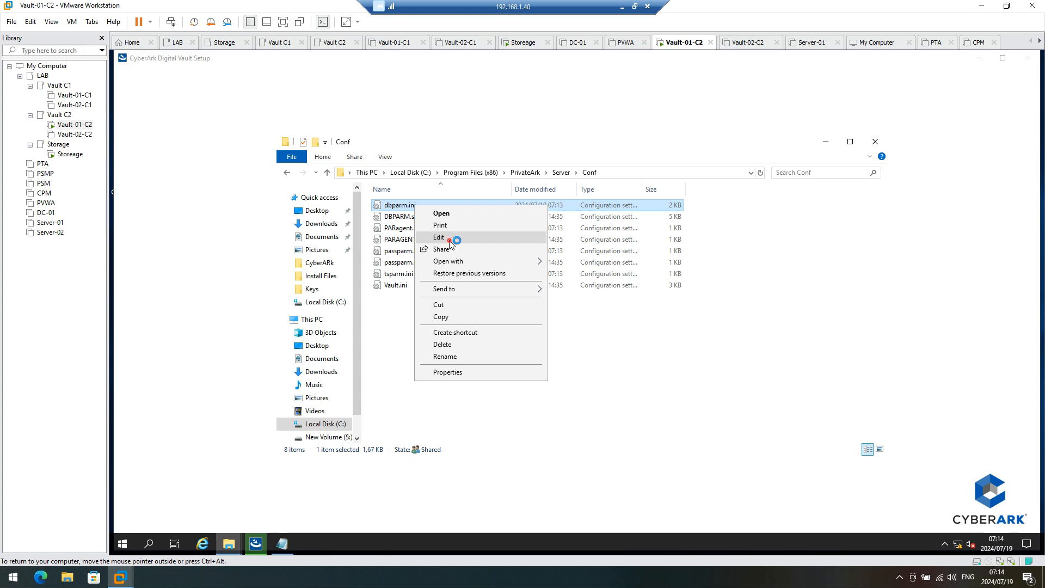
{"action": "scroll", "coordinate": [293, 336], "scroll_direction": "down", "scroll_amount": 4}
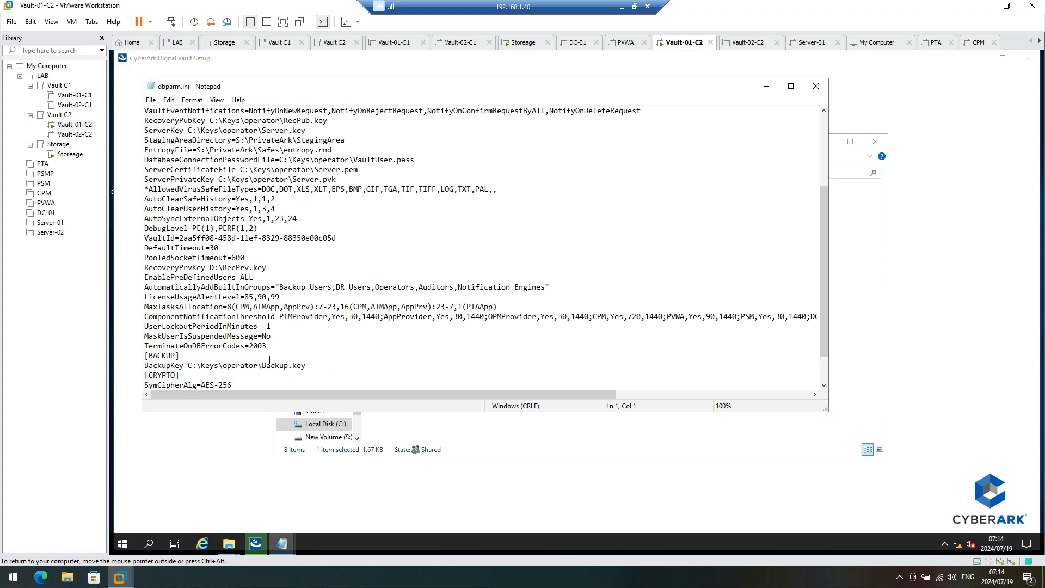
{"action": "left_click", "coordinate": [279, 345]}
{"action": "key", "text": "Return"}
{"action": "key", "text": "ctrl+v"}
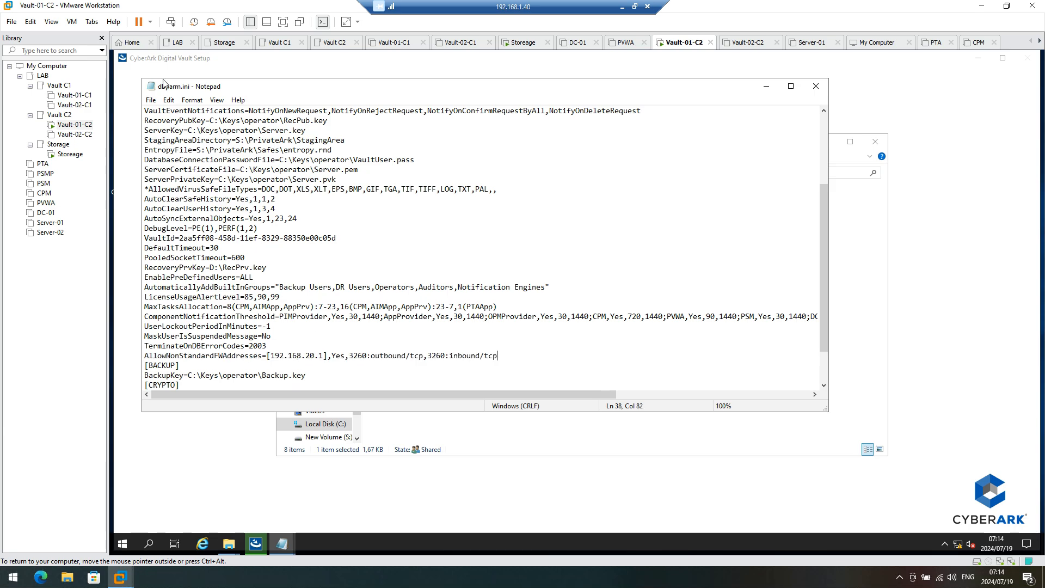
{"action": "left_click", "coordinate": [151, 100]}
{"action": "left_click", "coordinate": [166, 134]}
{"action": "left_click", "coordinate": [816, 86]}
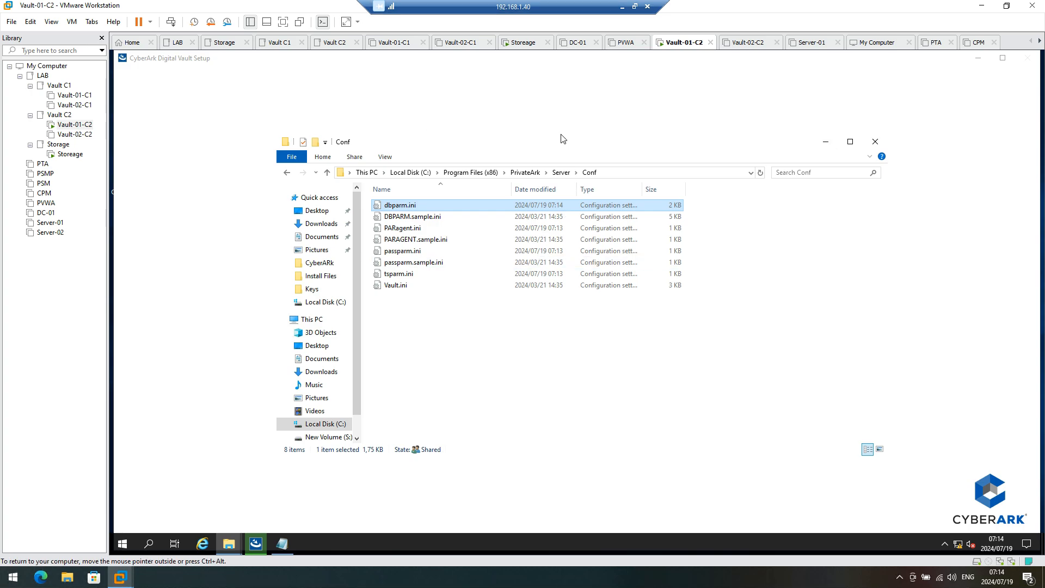
{"action": "left_click", "coordinate": [563, 91]}
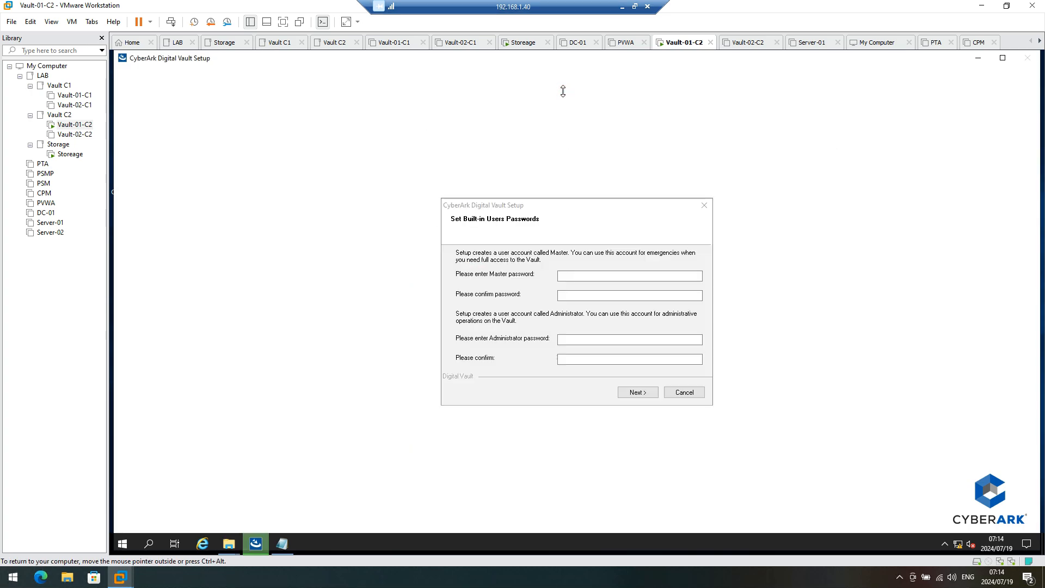
Step: Enter and confirm the Master and Administrator passwords, then continue the installation
{"action": "left_click", "coordinate": [604, 280]}
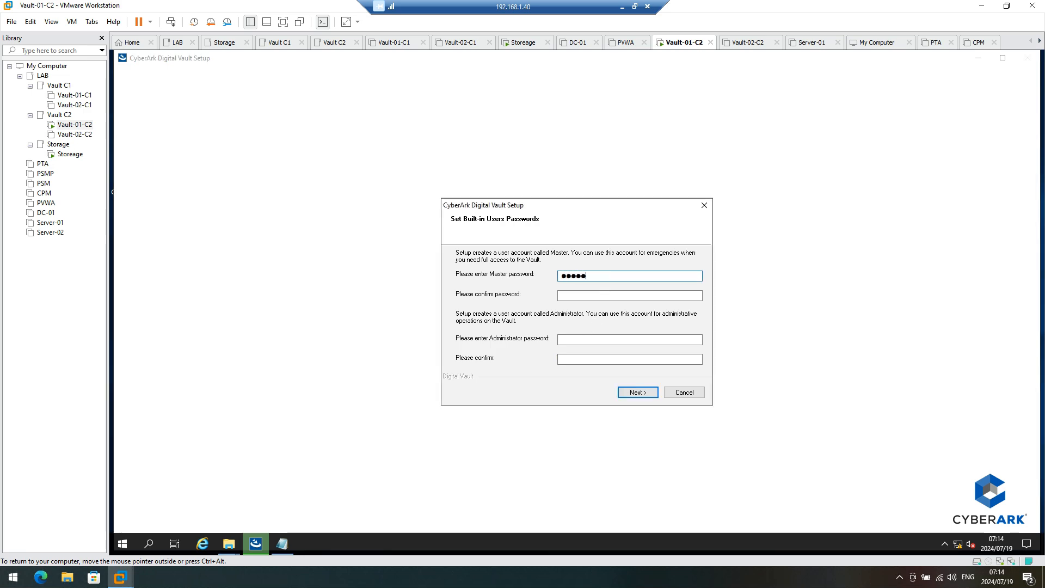
{"action": "type", "text": "●●●●●●●●●●●"}
{"action": "key", "text": "Tab"}
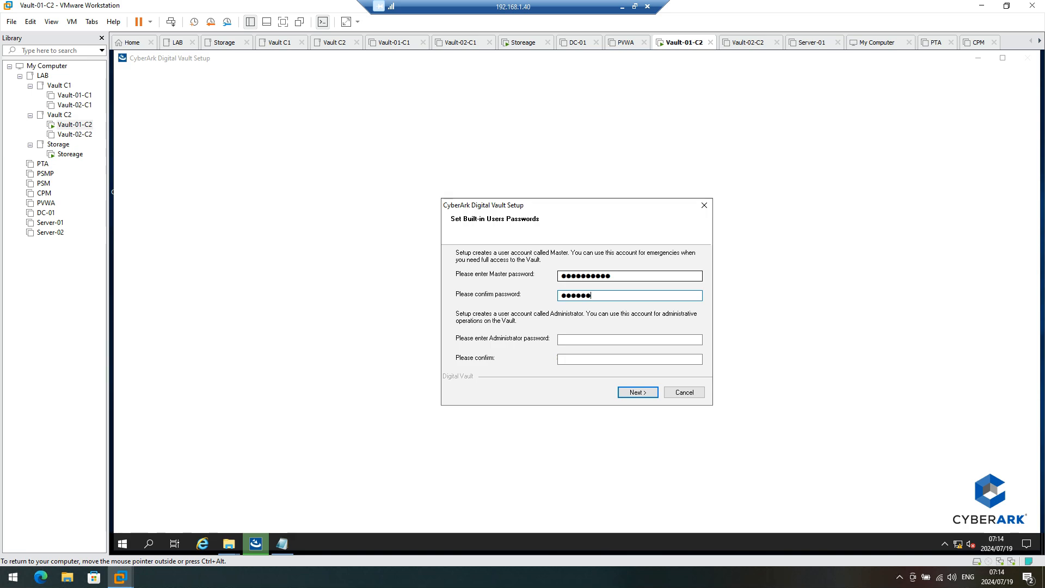
{"action": "type", "text": "●●●●●●●●●●●"}
{"action": "key", "text": "Tab"}
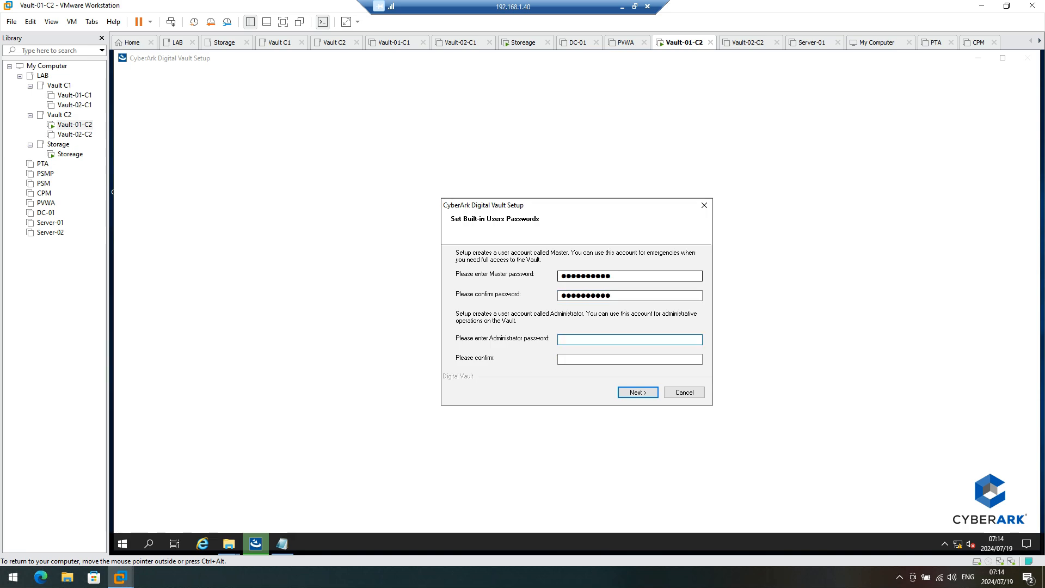
{"action": "type", "text": "●●●●●"}
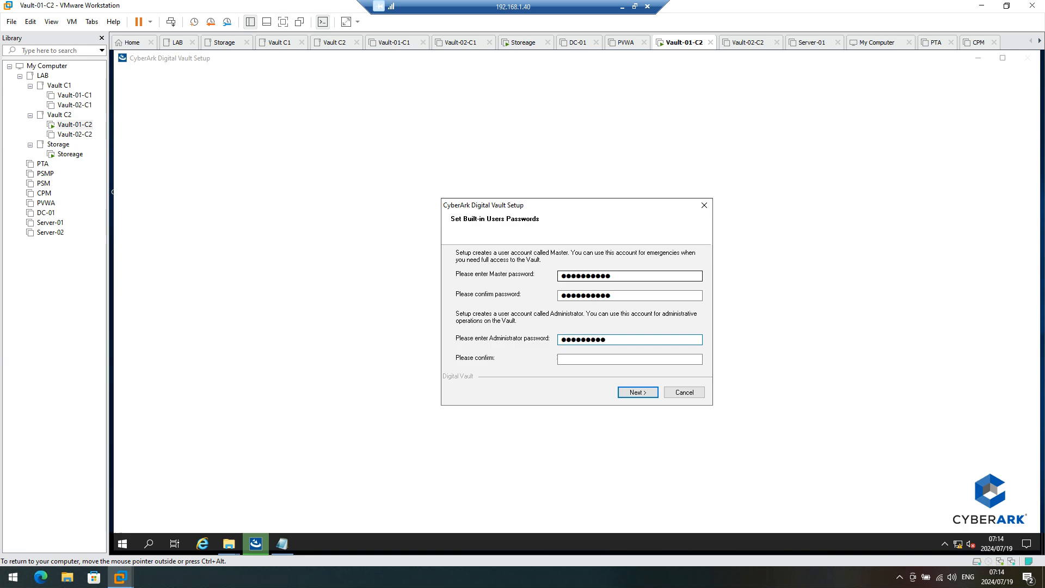
{"action": "key", "text": "Tab"}
{"action": "type", "text": "●●●●●●"}
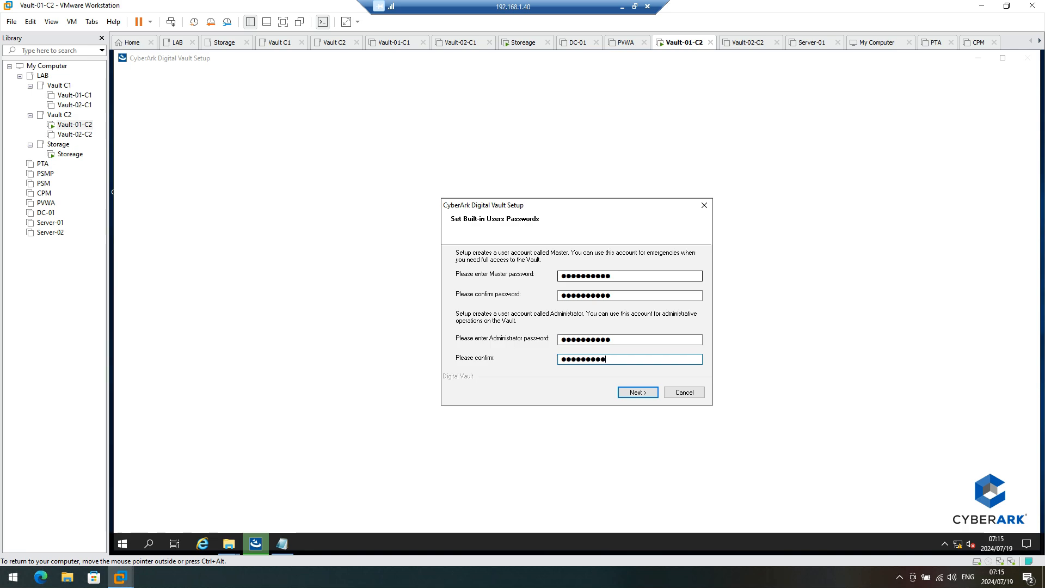
{"action": "left_click", "coordinate": [638, 393]}
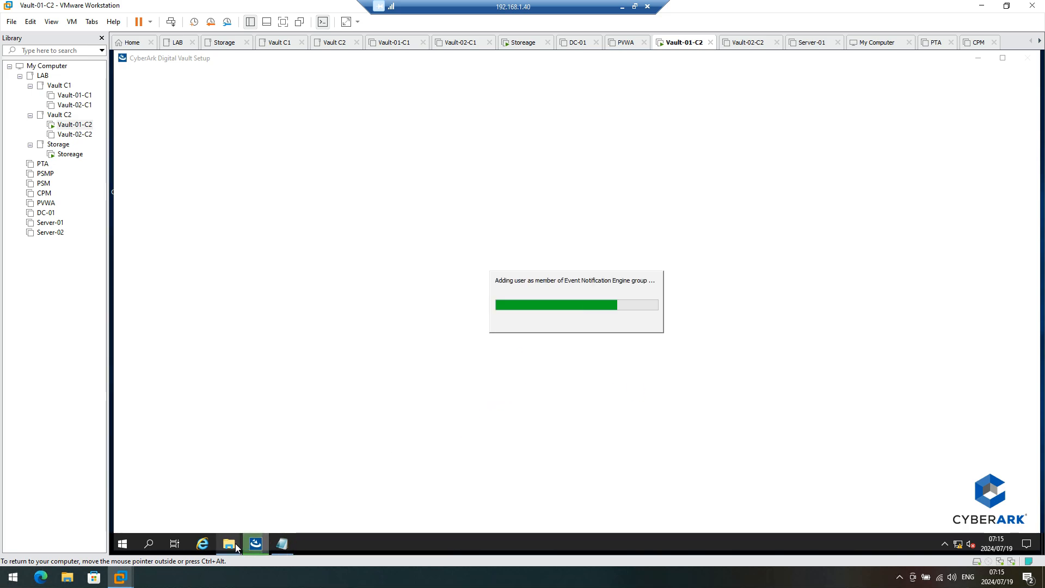
Step: Choose 'No, I will restart my computer later' and finish the Vault setup
{"action": "mouse_move", "coordinate": [236, 547]}
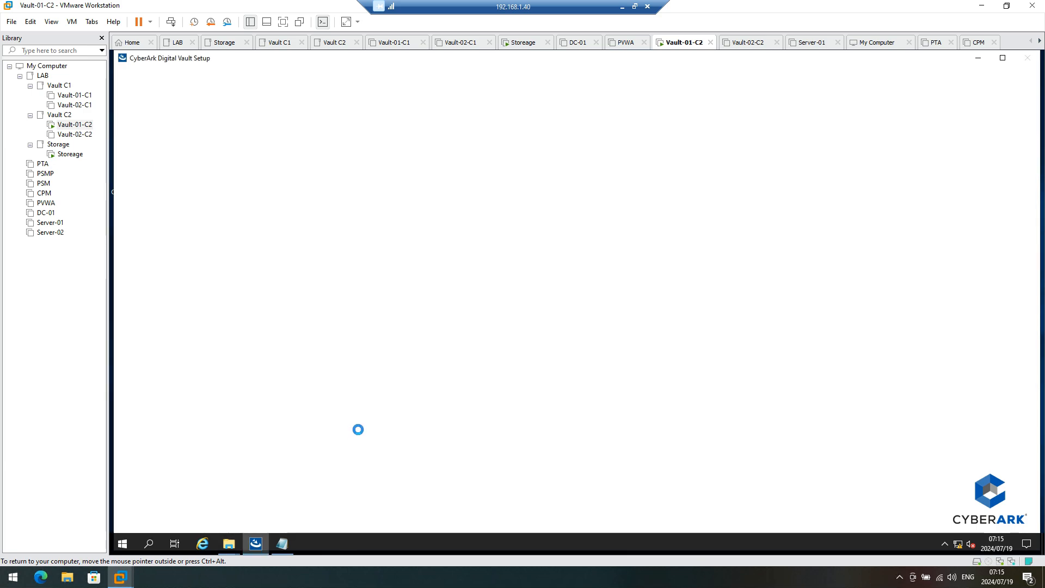
{"action": "left_click", "coordinate": [583, 303]}
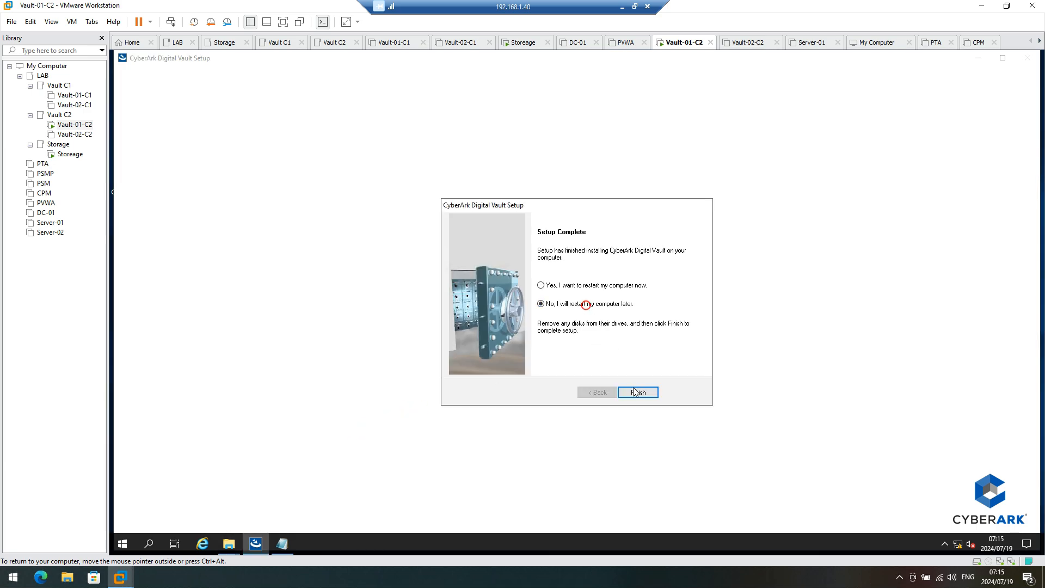
{"action": "left_click", "coordinate": [634, 393]}
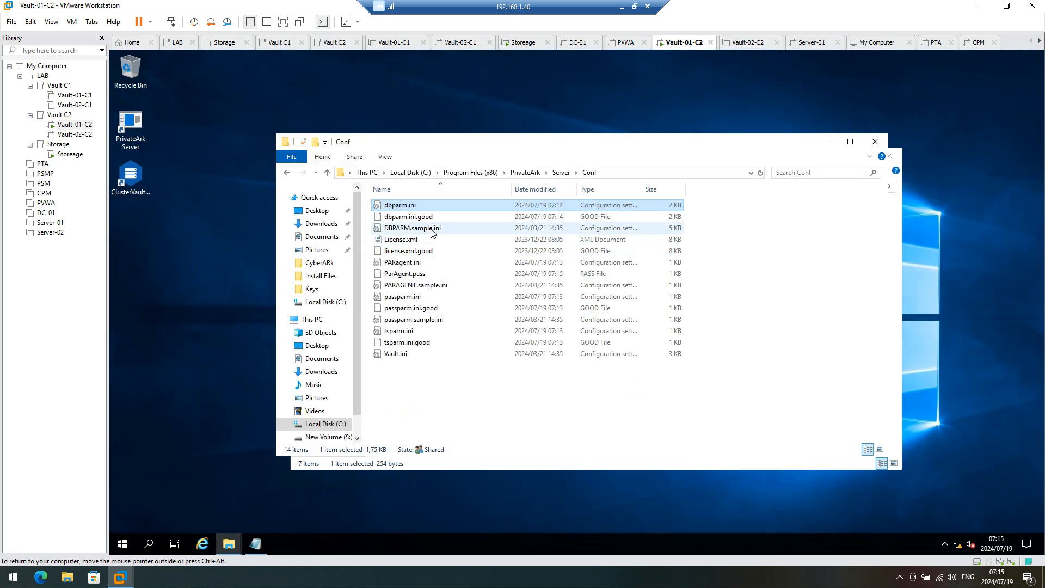
Step: Open an administrator Windows PowerShell in the ClusterVault folder
{"action": "left_click", "coordinate": [561, 172]}
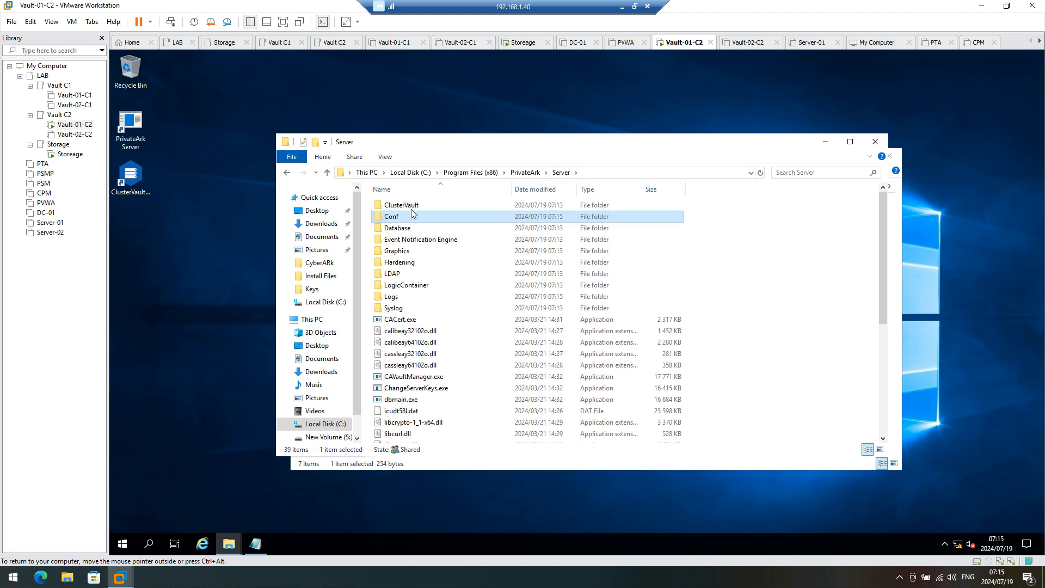
{"action": "left_click", "coordinate": [412, 207]}
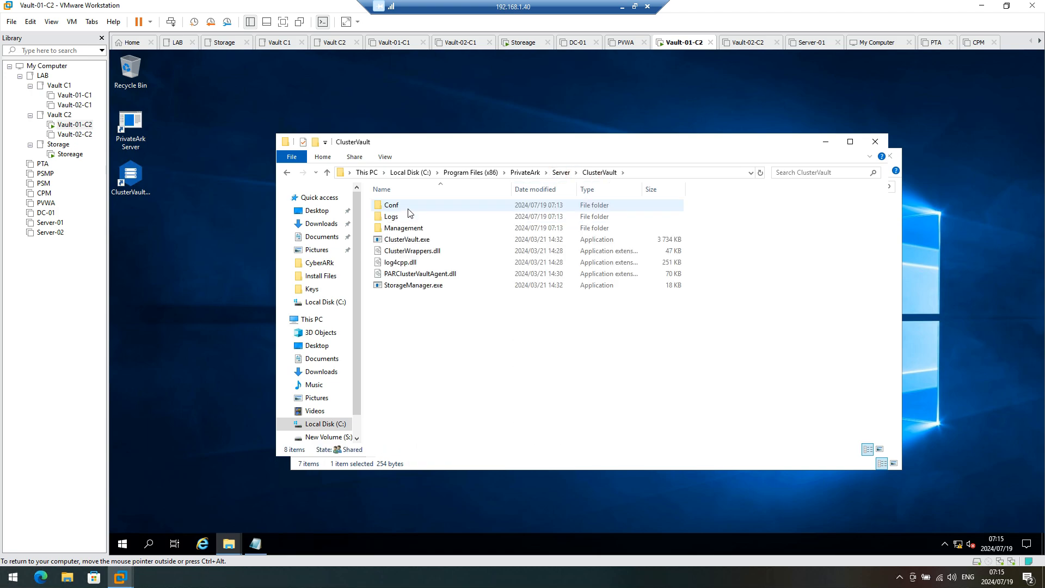
{"action": "left_click", "coordinate": [296, 163]}
{"action": "mouse_move", "coordinate": [375, 205]}
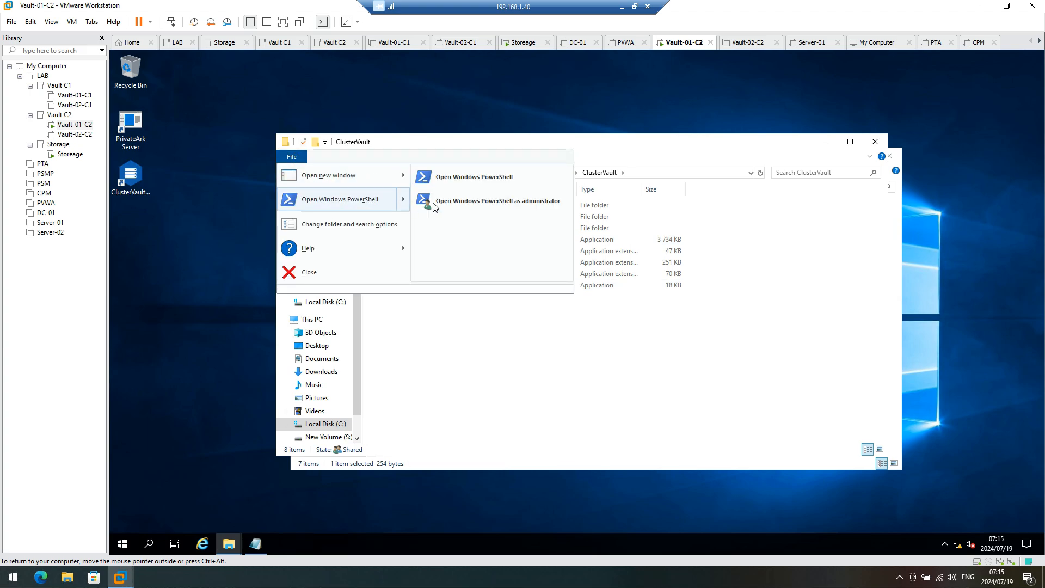
{"action": "left_click", "coordinate": [459, 206]}
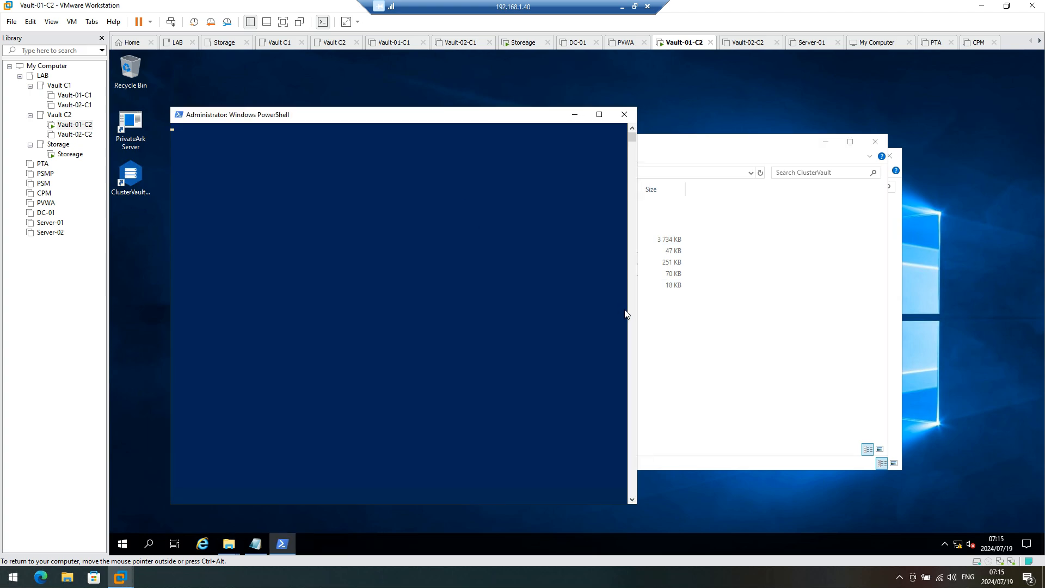
{"action": "left_click", "coordinate": [486, 257]}
{"action": "key", "text": "Return"}
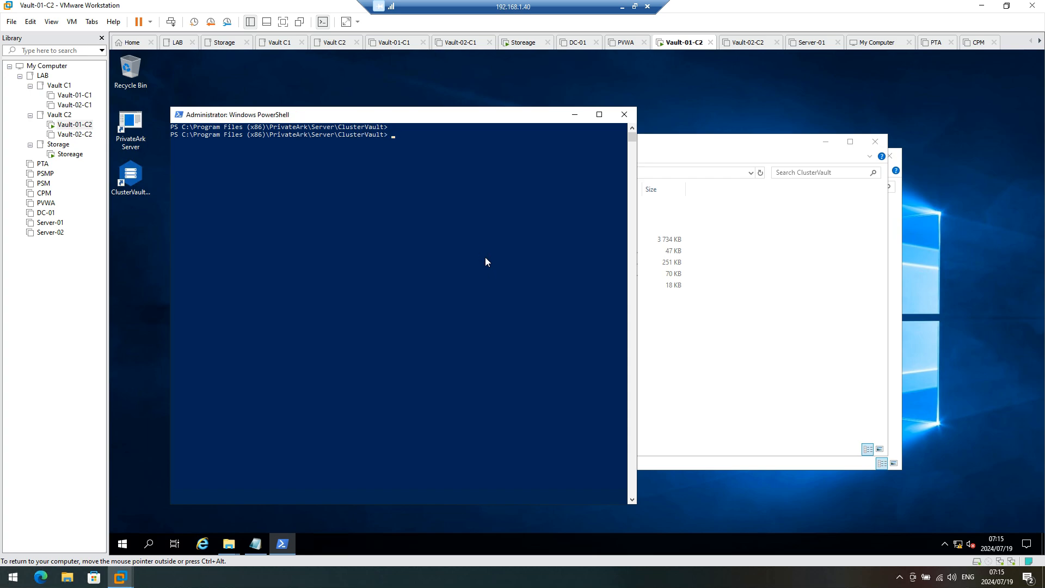
Step: Copy the StorageManager.exe -qS -sS command from new.txt and paste it at the PowerShell prompt
{"action": "left_click", "coordinate": [728, 387]}
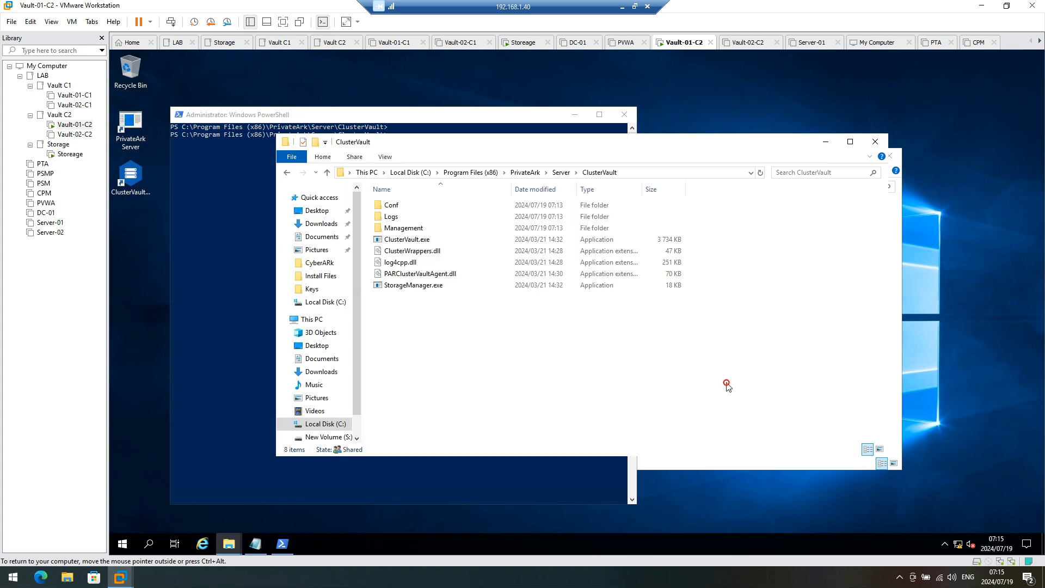
{"action": "left_click", "coordinate": [263, 550]}
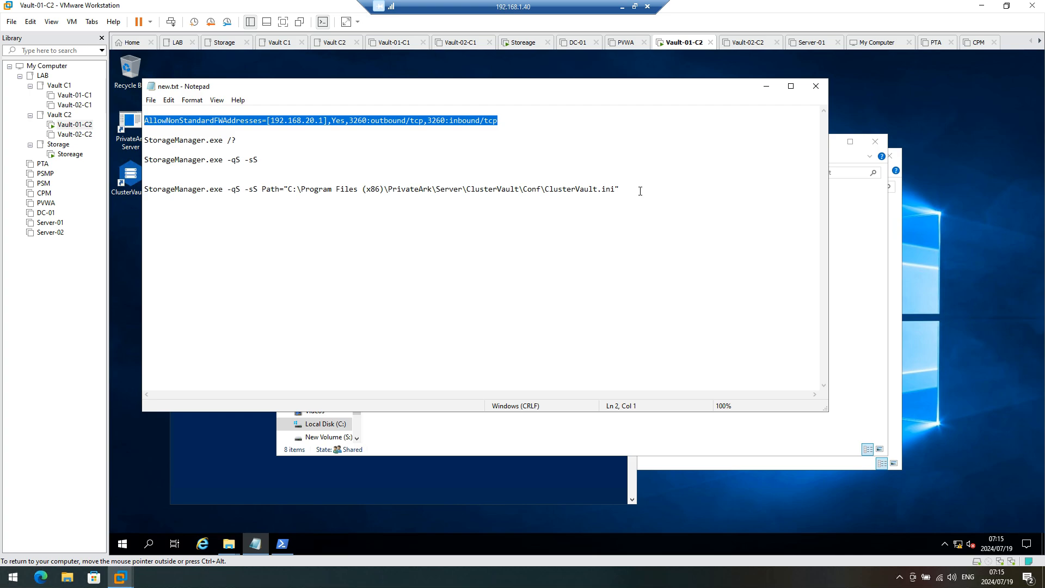
{"action": "left_click_drag", "start_coordinate": [641, 191], "coordinate": [138, 198]}
{"action": "key", "text": "ctrl+c"}
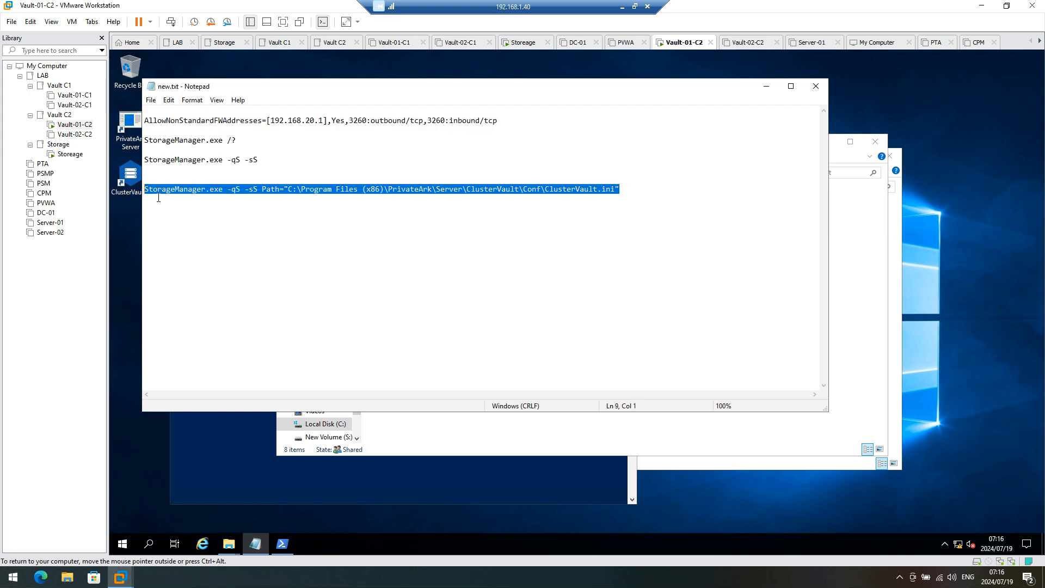
{"action": "left_click", "coordinate": [766, 86]}
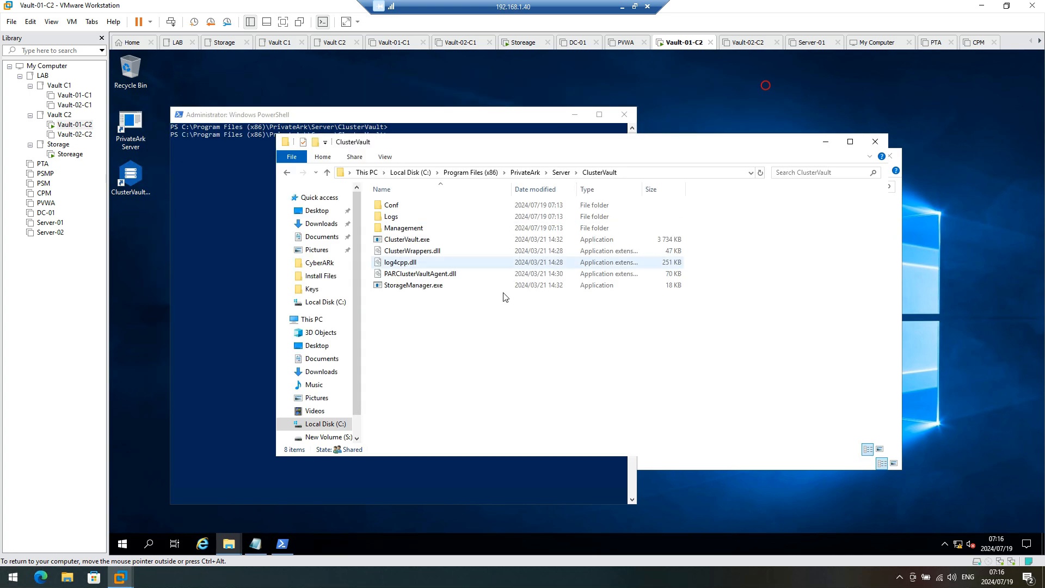
{"action": "left_click", "coordinate": [274, 205]}
{"action": "right_click", "coordinate": [426, 210]}
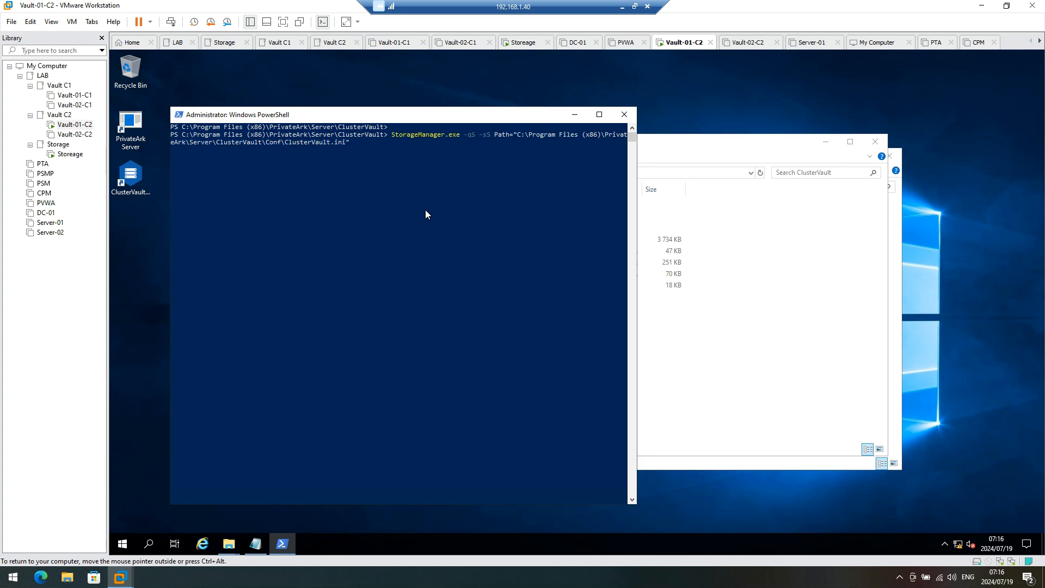
Step: Run the command, then rerun it as .\StorageManager.exe so ClusterVault.ini reports Done successfully
{"action": "key", "text": "Return"}
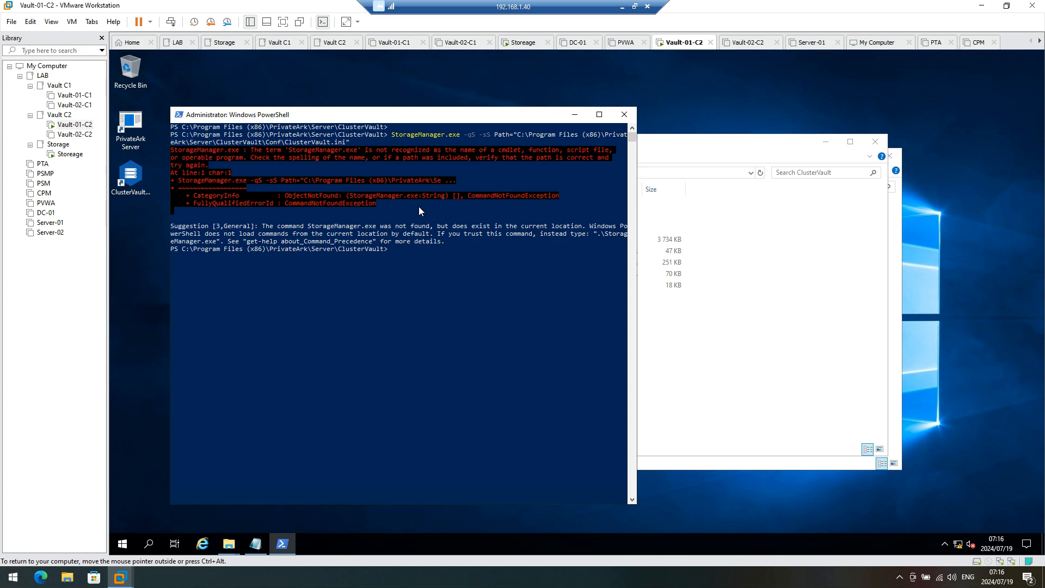
{"action": "key", "text": "Up"}
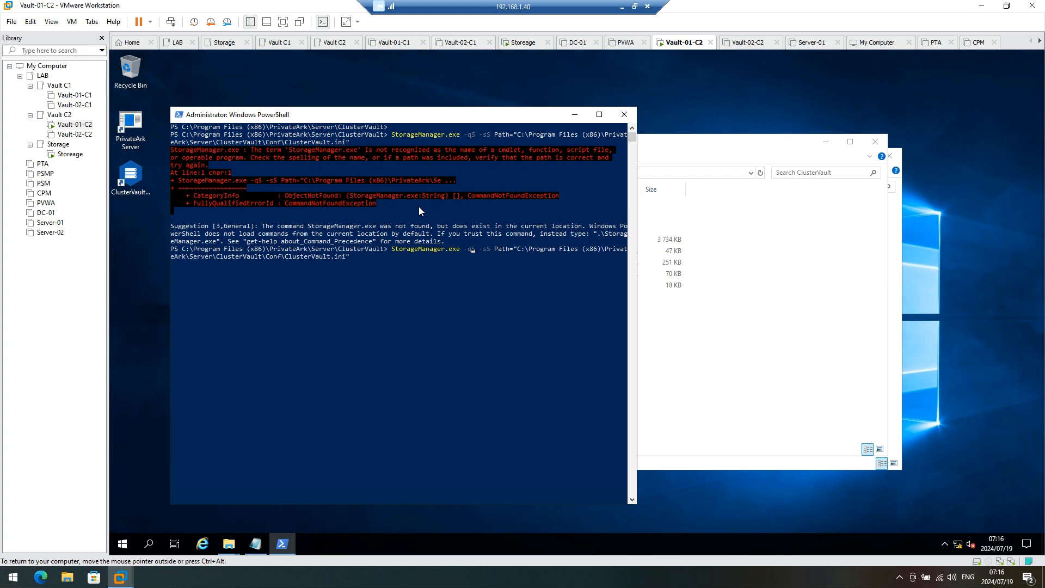
{"action": "type", "text": ".\\"}
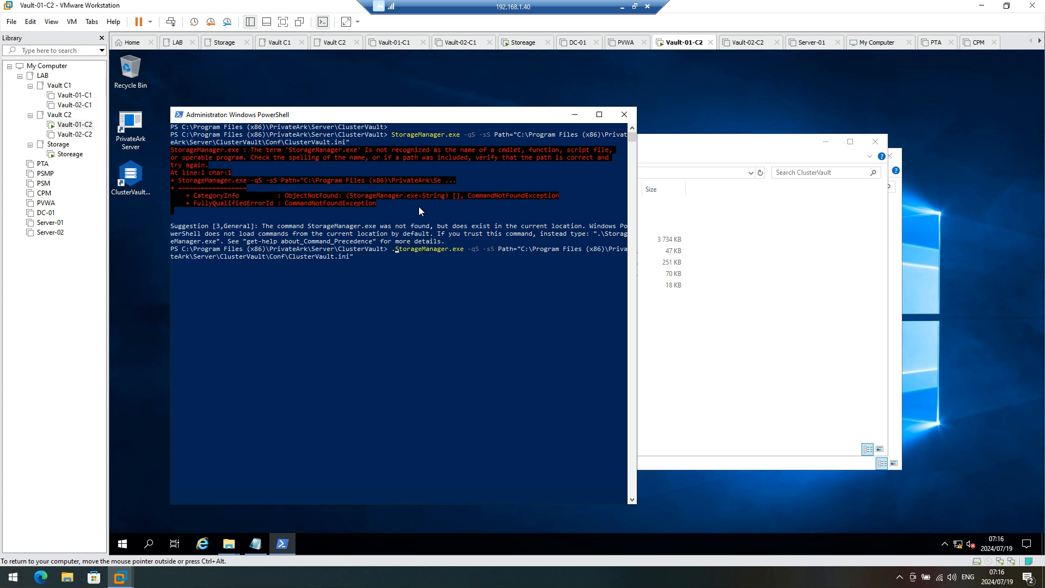
{"action": "key", "text": "Return"}
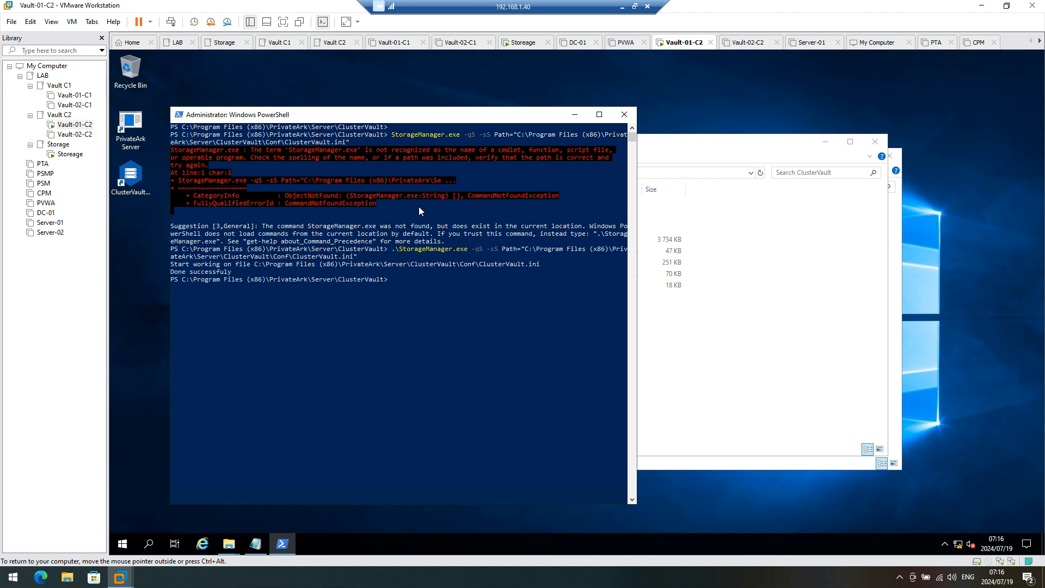
Step: Close PowerShell and open the generated Conf\ClusterVault.ini, checking its storage and quorum identifiers
{"action": "left_click", "coordinate": [624, 114]}
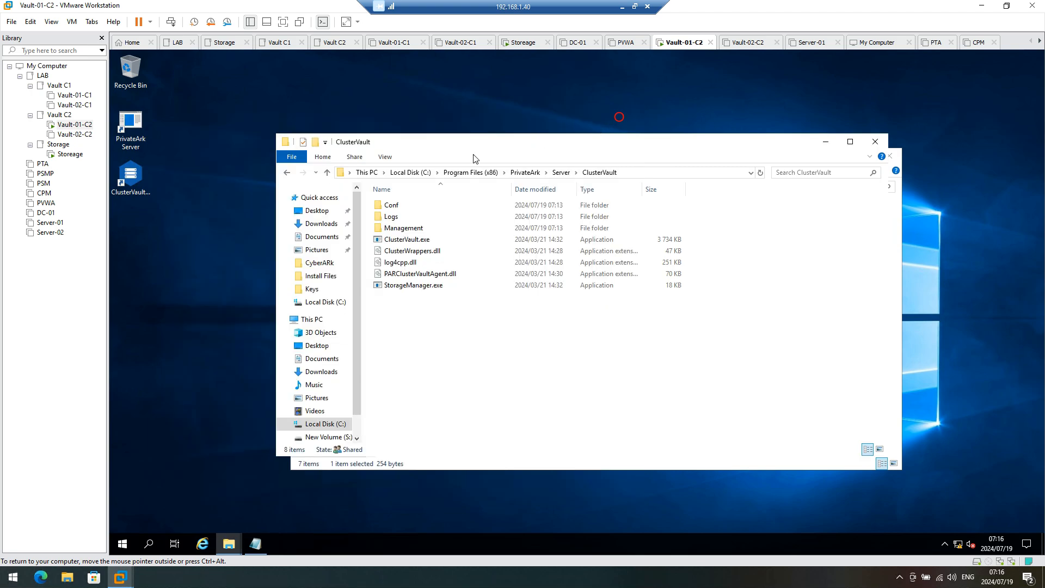
{"action": "double_click", "coordinate": [407, 206]}
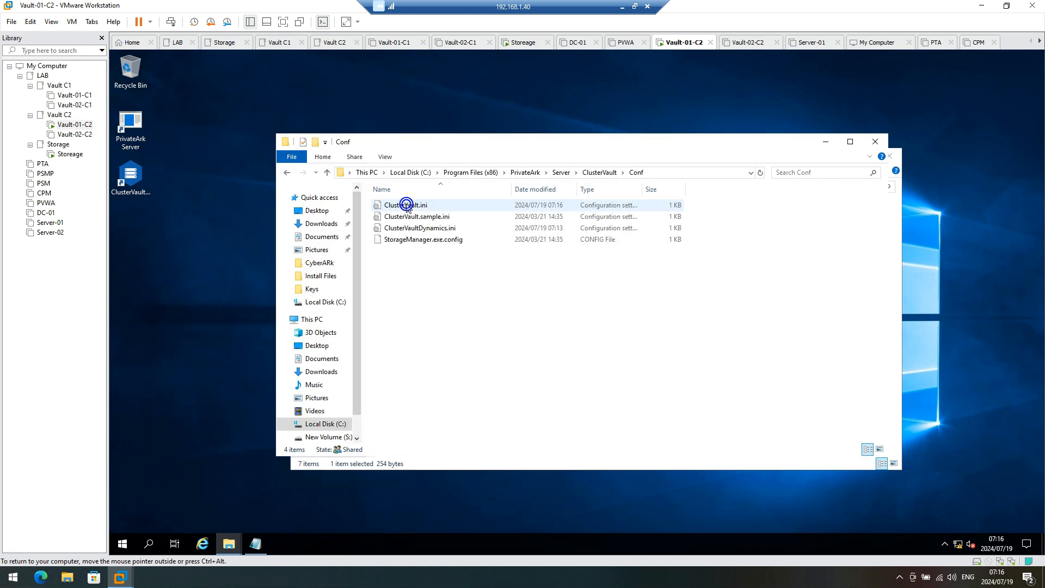
{"action": "double_click", "coordinate": [408, 205]}
{"action": "left_click_drag", "start_coordinate": [398, 228], "coordinate": [153, 228]}
{"action": "left_click_drag", "start_coordinate": [411, 238], "coordinate": [147, 237]}
{"action": "left_click_drag", "start_coordinate": [383, 93], "coordinate": [468, 97]}
Step: Close the new.txt notes and open the filled-in ClusterVault.ini from the Files folder
{"action": "left_click", "coordinate": [497, 442]}
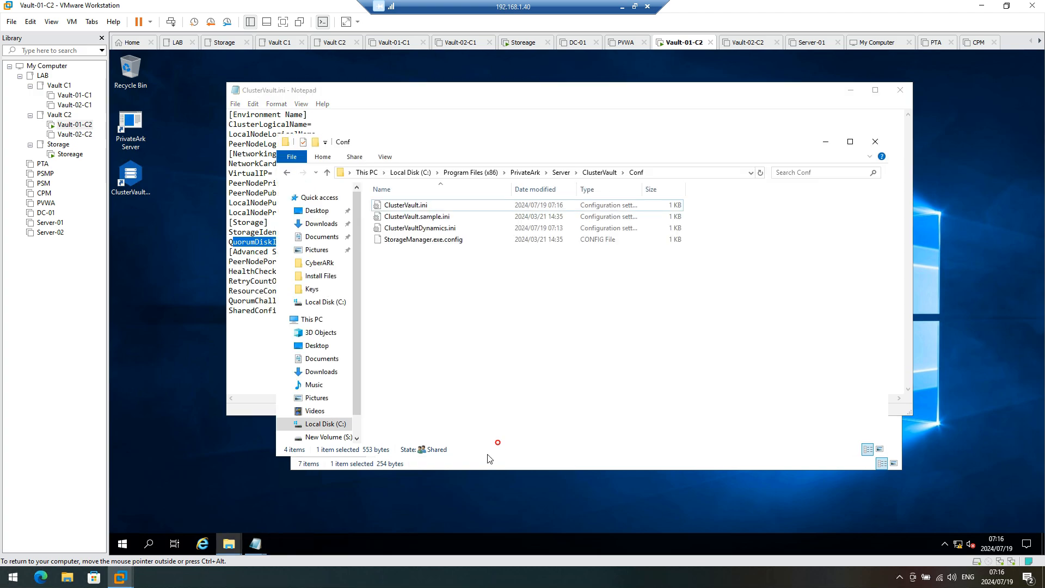
{"action": "left_click", "coordinate": [256, 544]}
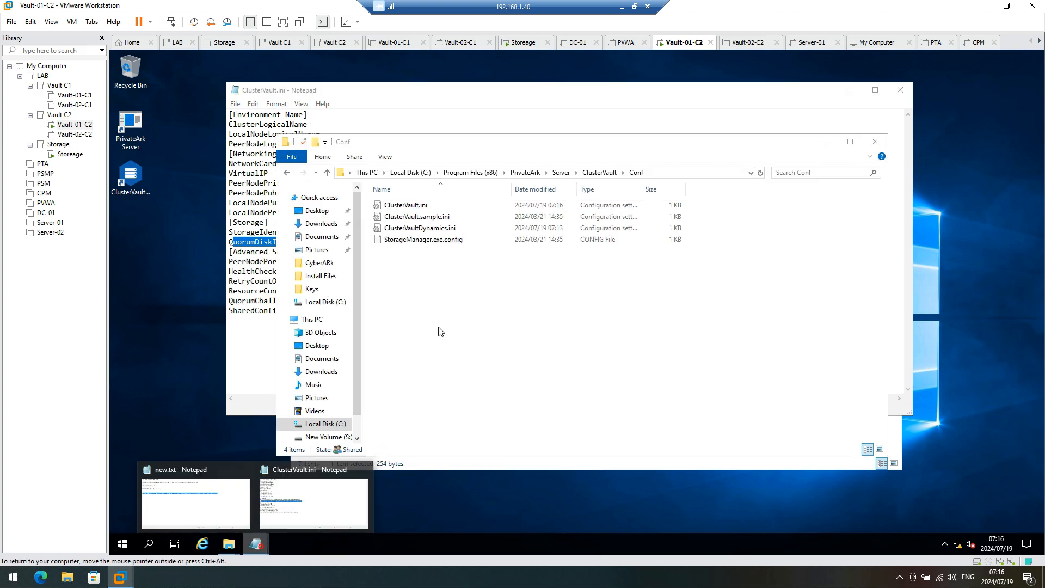
{"action": "left_click", "coordinate": [245, 470]}
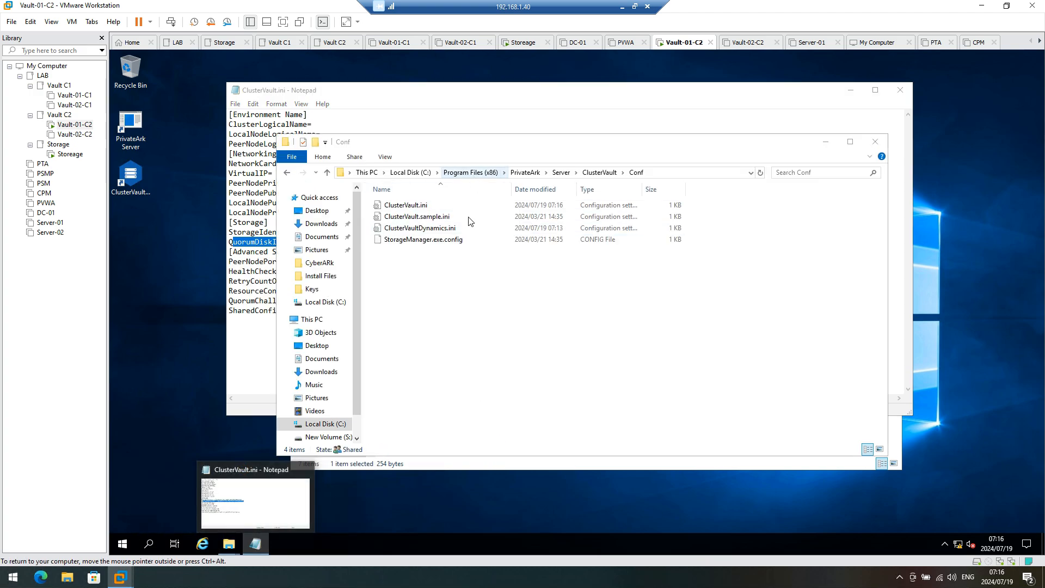
{"action": "mouse_move", "coordinate": [230, 555]}
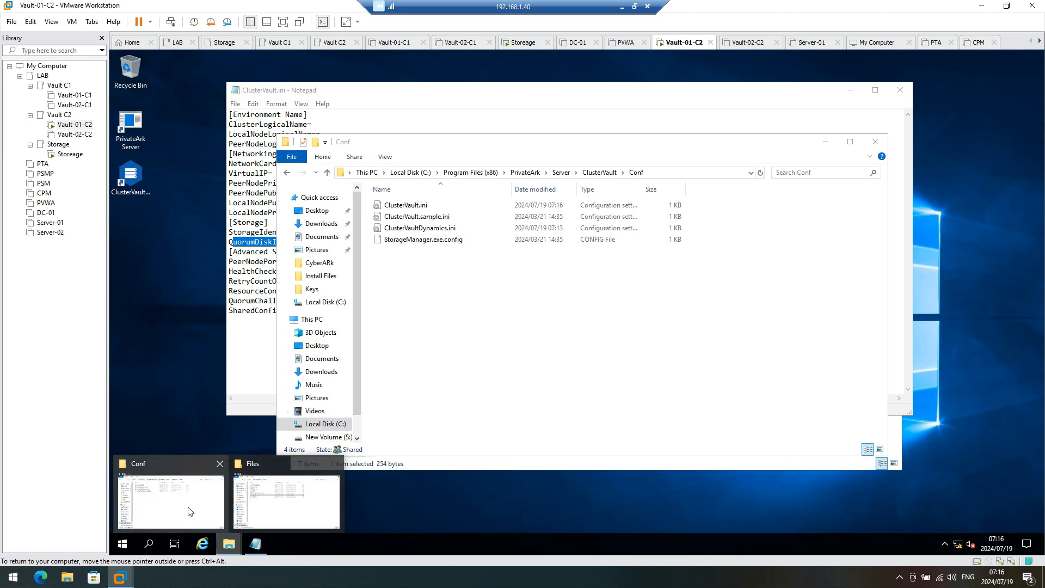
{"action": "left_click", "coordinate": [278, 506]}
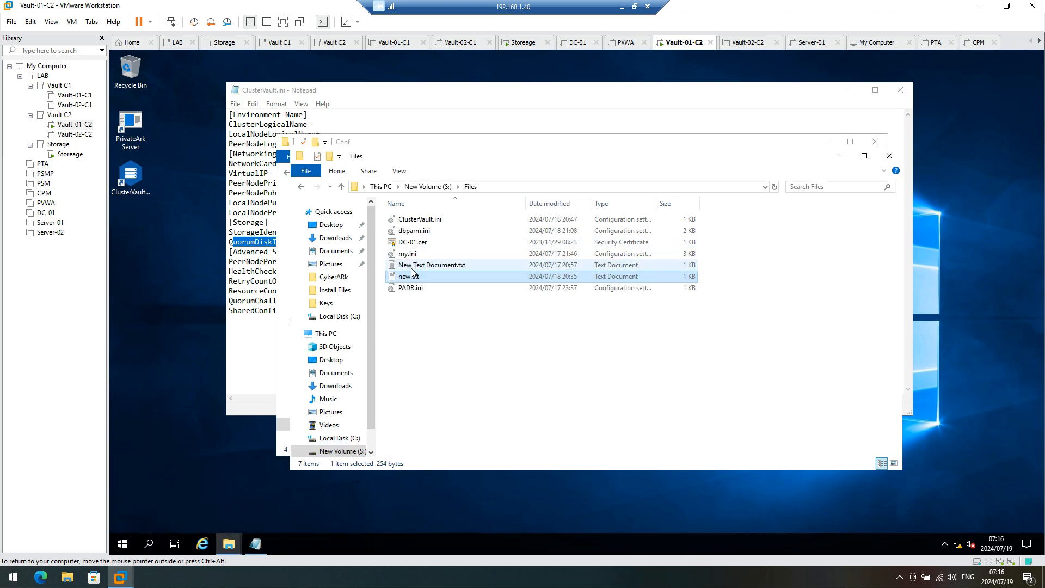
{"action": "double_click", "coordinate": [428, 220]}
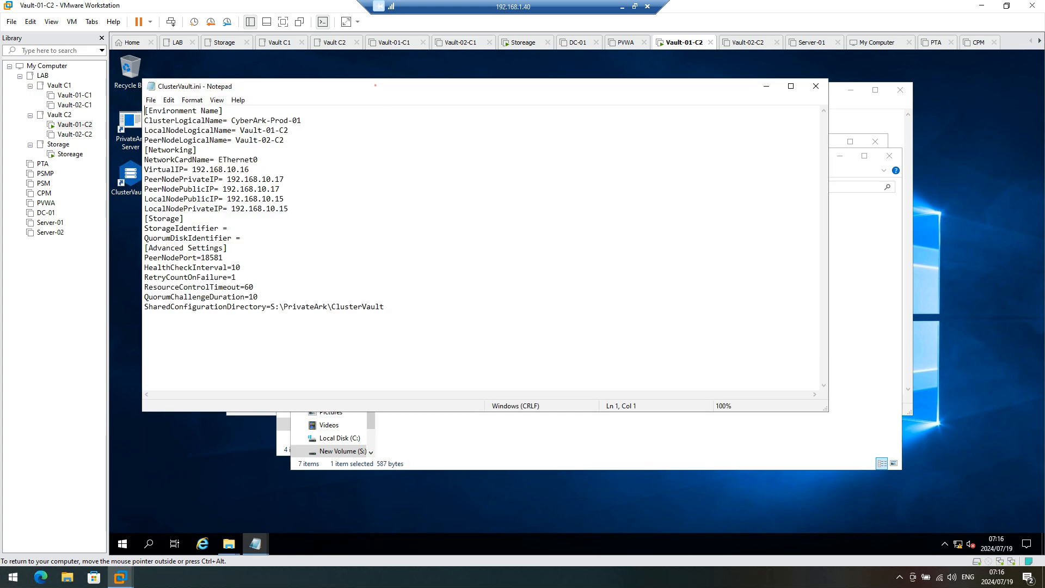
Step: Set cluster name CyberArk-DR-01, local node Vault-01-C2 and peer node Vault-02-C2 in the DR file
{"action": "left_click_drag", "start_coordinate": [375, 86], "coordinate": [886, 195]}
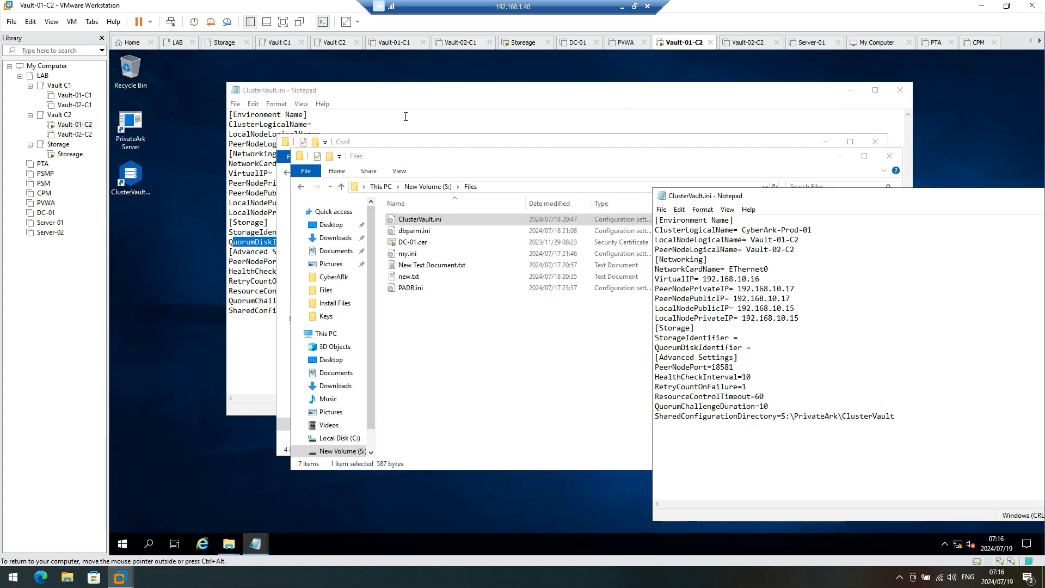
{"action": "left_click", "coordinate": [406, 105]}
{"action": "left_click", "coordinate": [966, 387]}
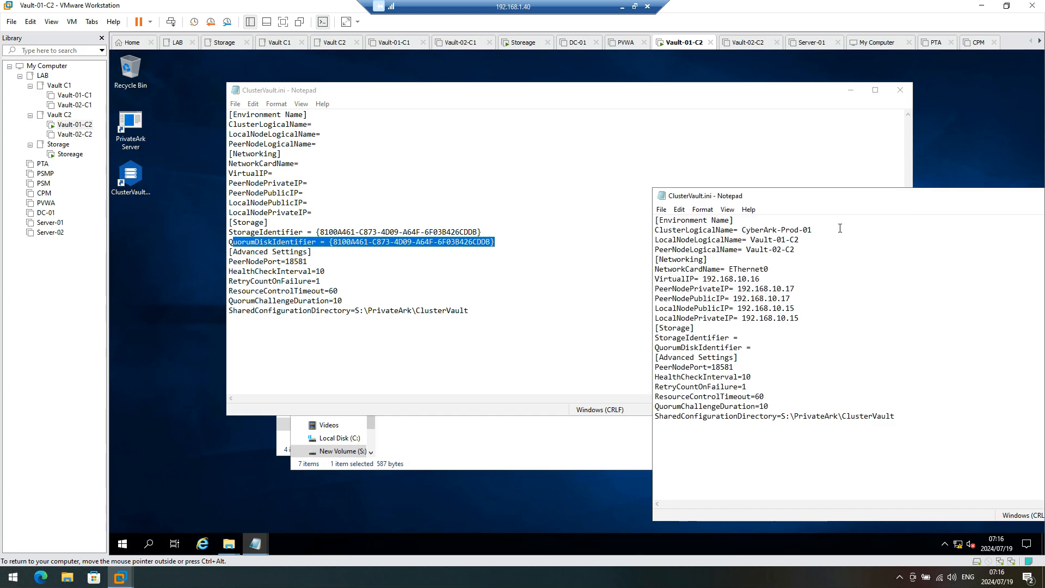
{"action": "left_click_drag", "start_coordinate": [768, 235], "coordinate": [746, 231]}
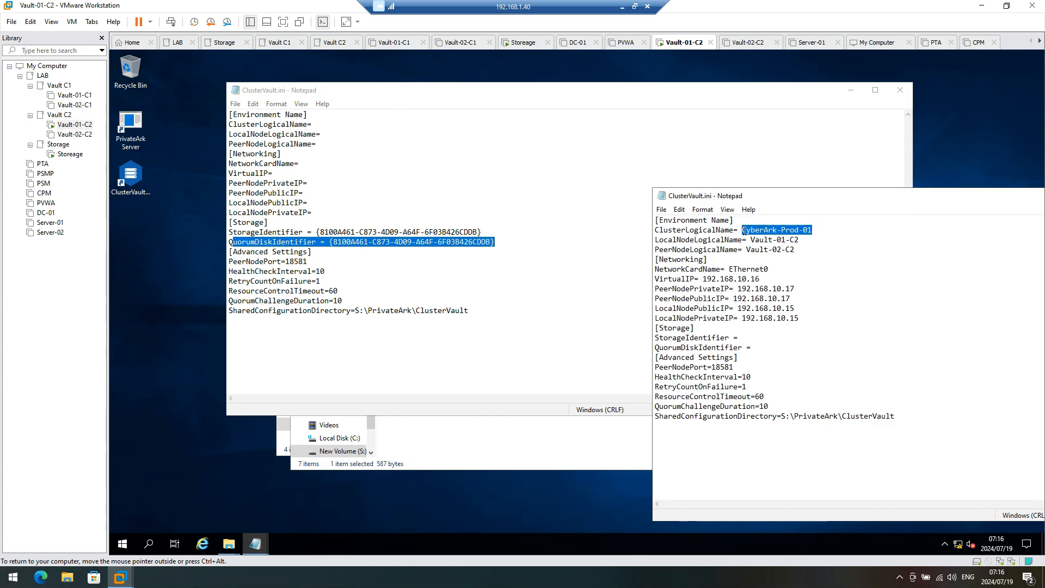
{"action": "left_click", "coordinate": [342, 121]}
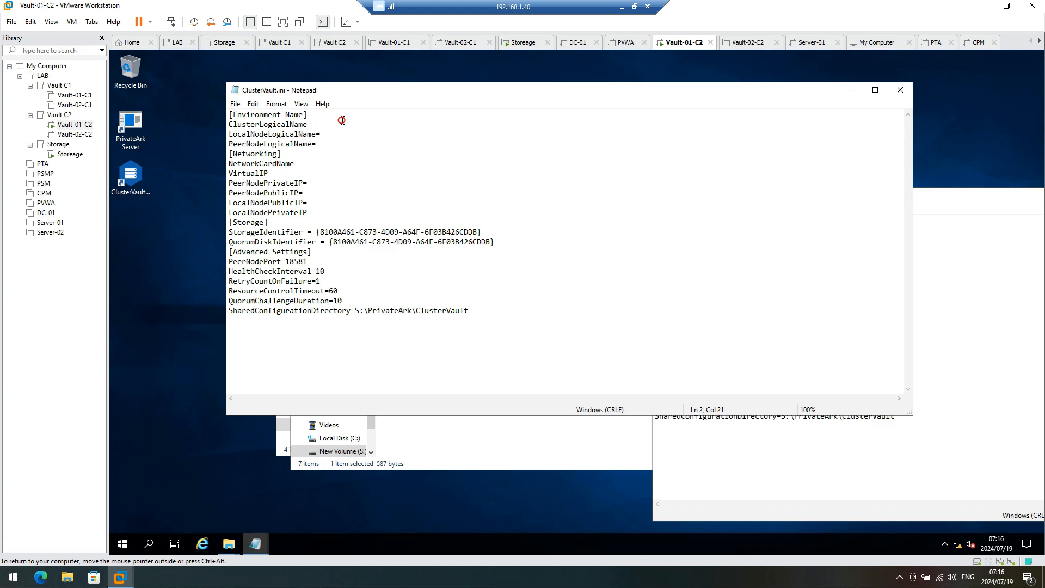
{"action": "type", "text": "CyberArk-Prod-01"}
{"action": "double_click", "coordinate": [373, 124]}
{"action": "type", "text": "D"}
{"action": "left_click", "coordinate": [973, 363]}
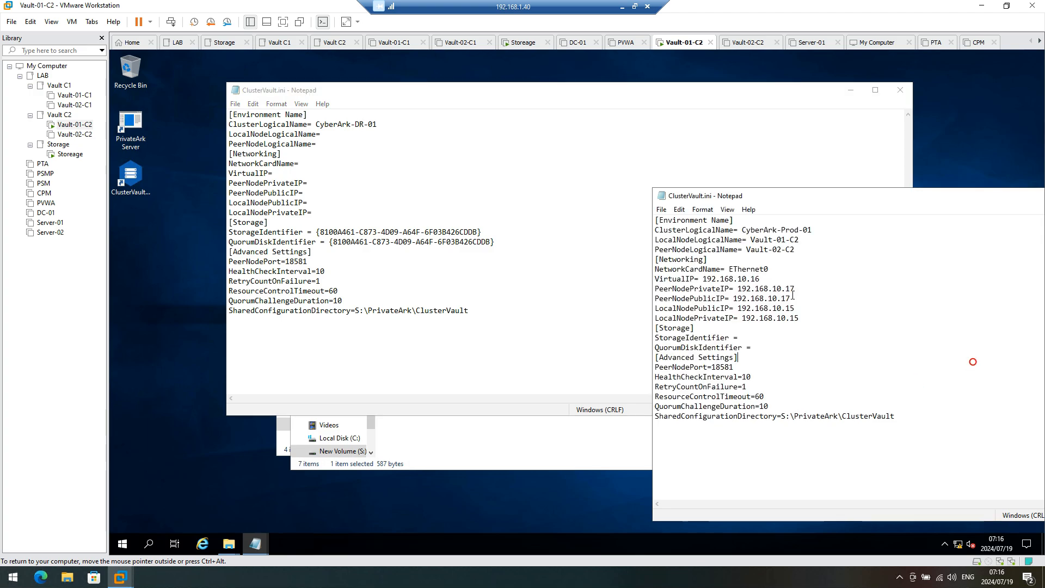
{"action": "left_click_drag", "start_coordinate": [798, 239], "coordinate": [753, 239]}
{"action": "key", "text": "ctrl+c"}
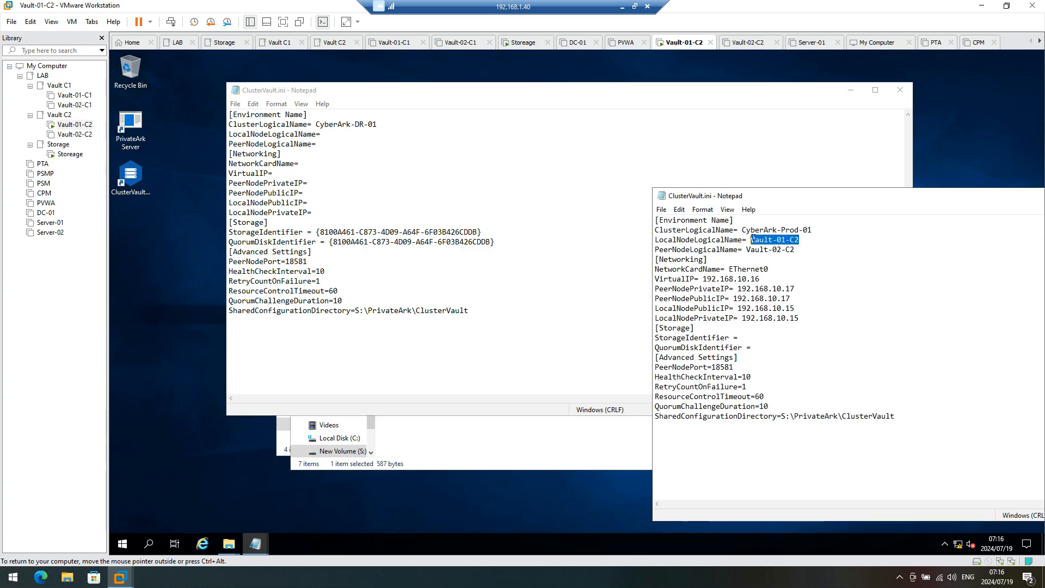
{"action": "left_click", "coordinate": [335, 137]}
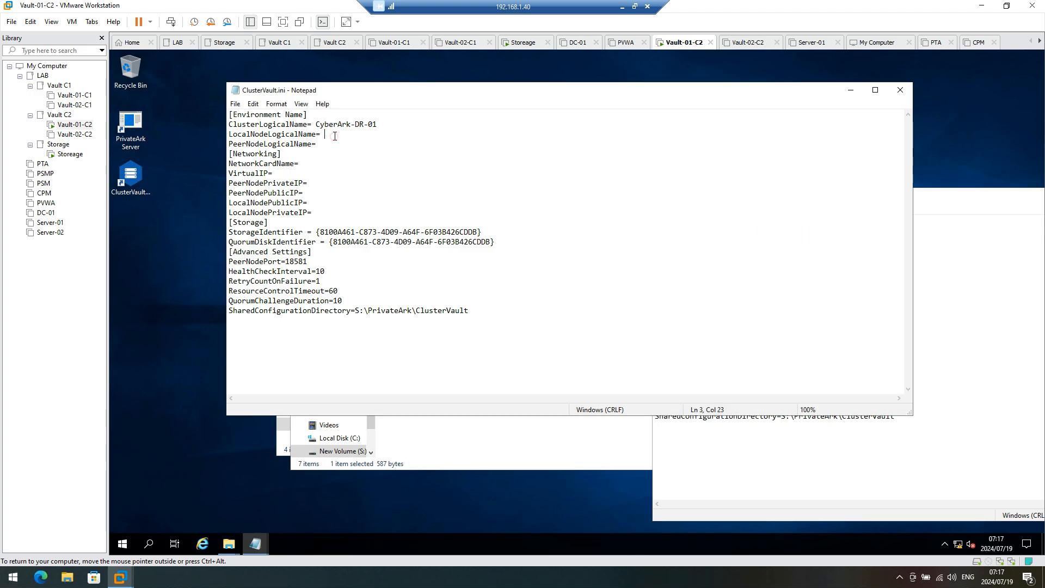
{"action": "key", "text": "ctrl+v"}
{"action": "left_click", "coordinate": [959, 366]}
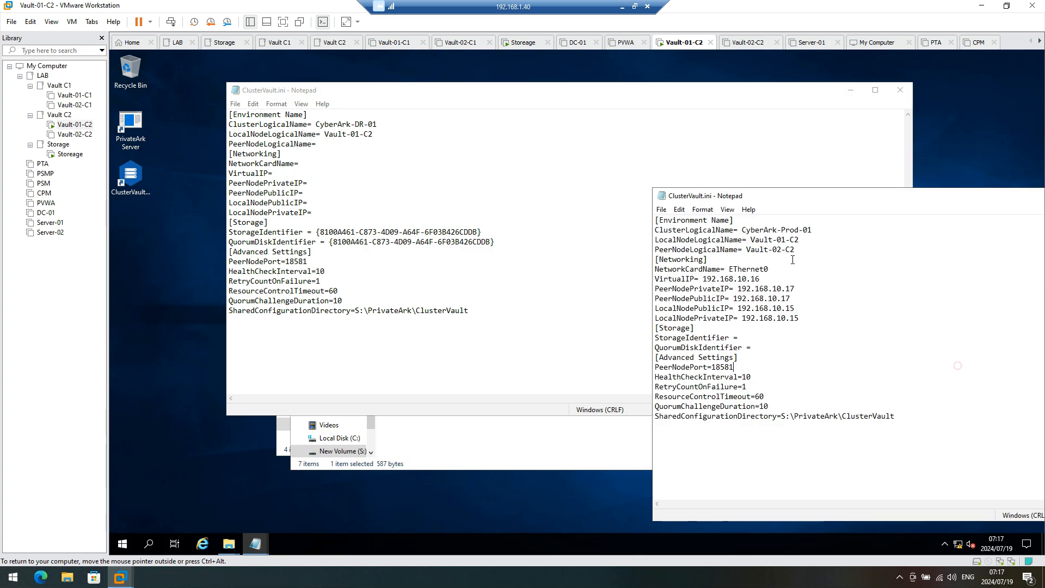
{"action": "left_click_drag", "start_coordinate": [796, 249], "coordinate": [749, 246]}
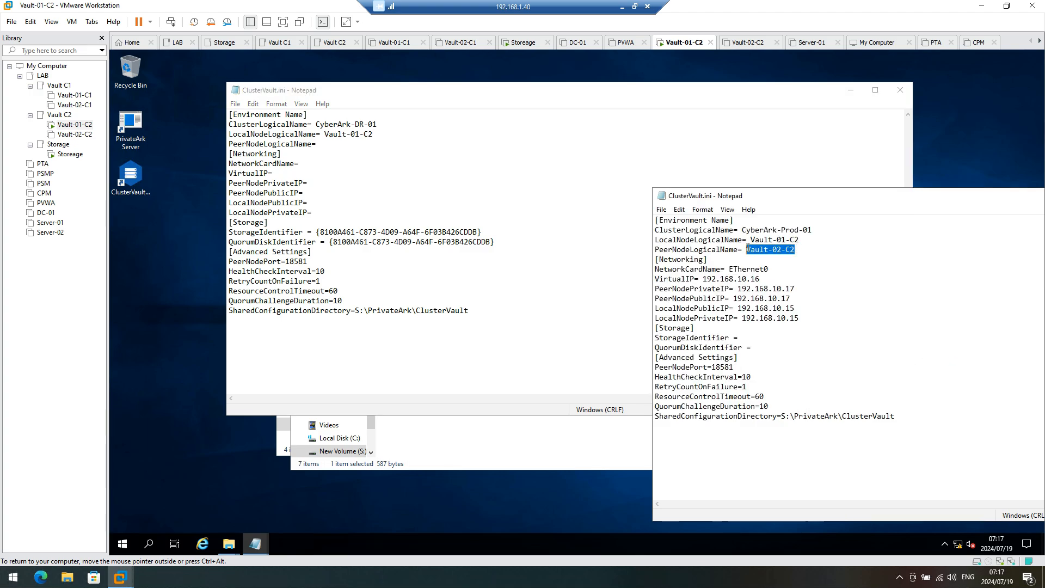
{"action": "left_click", "coordinate": [374, 147]}
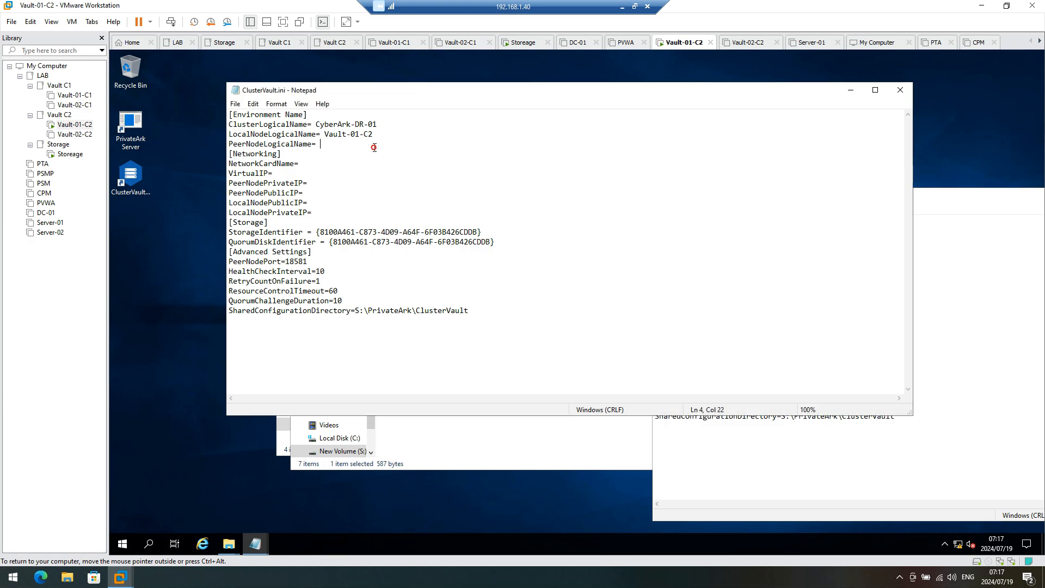
{"action": "type", "text": "Vault-02-C2"}
Step: Fill NetworkCardName EThernet0, VirtualIP 192.168.10.16 and PeerNodePrivateIP 192.168.10.17 from the Prod file
{"action": "left_click", "coordinate": [995, 372]}
{"action": "left_click_drag", "start_coordinate": [766, 269], "coordinate": [736, 269]}
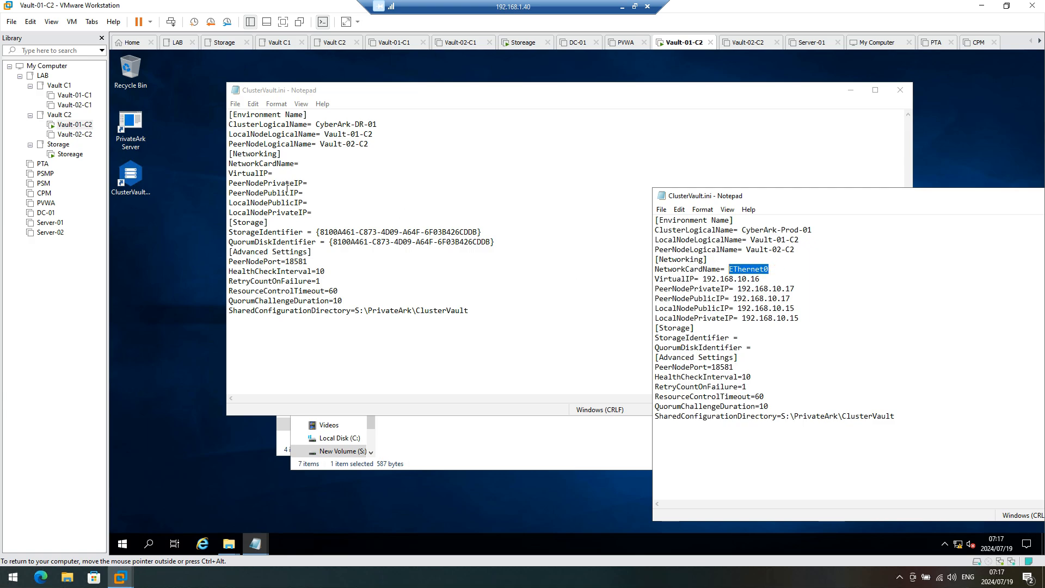
{"action": "left_click", "coordinate": [316, 163]}
{"action": "type", "text": "EThernet0"}
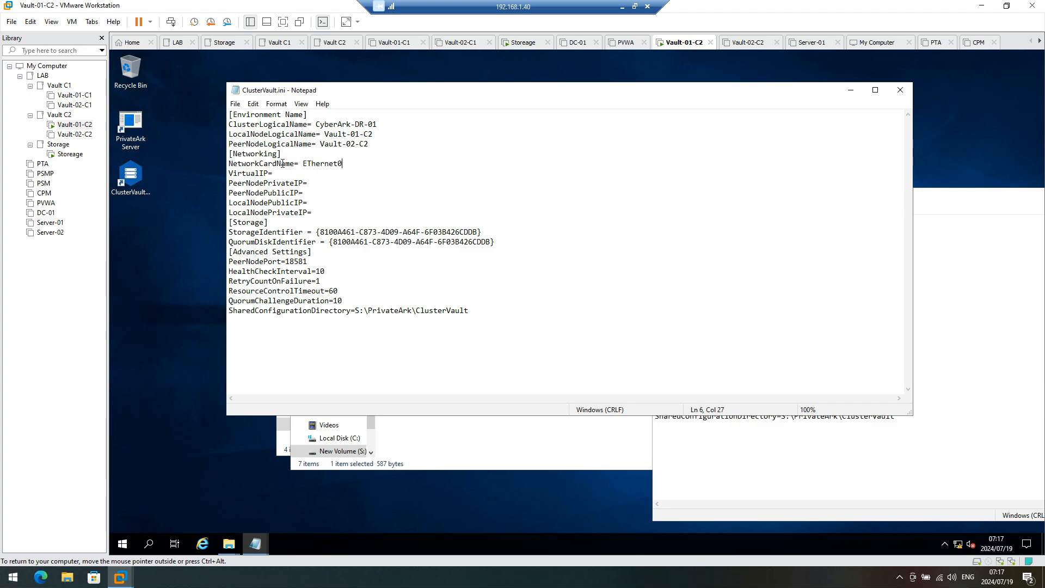
{"action": "left_click", "coordinate": [955, 382]}
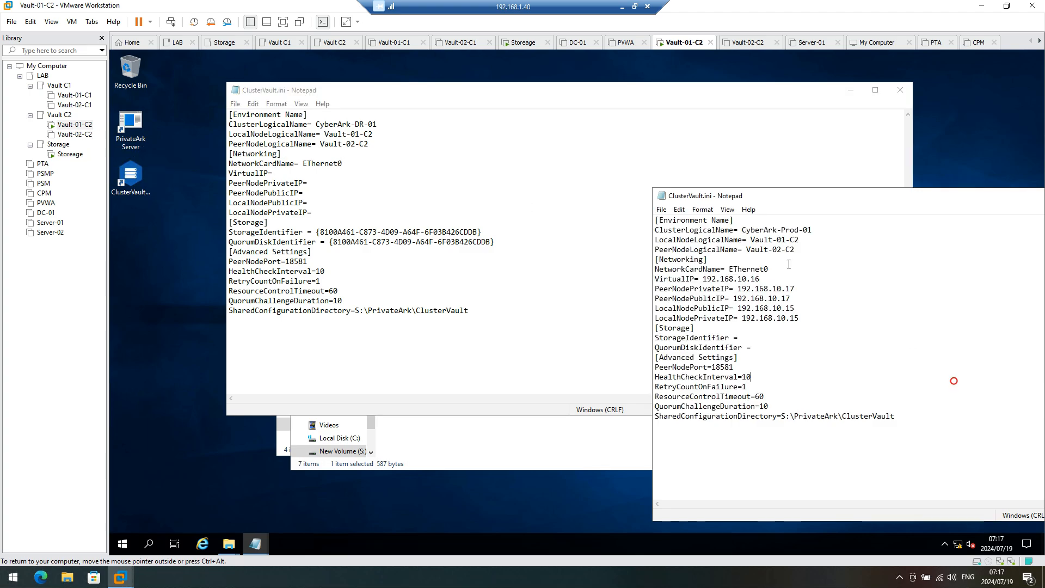
{"action": "left_click_drag", "start_coordinate": [760, 278], "coordinate": [702, 279]}
{"action": "key", "text": "ctrl+c"}
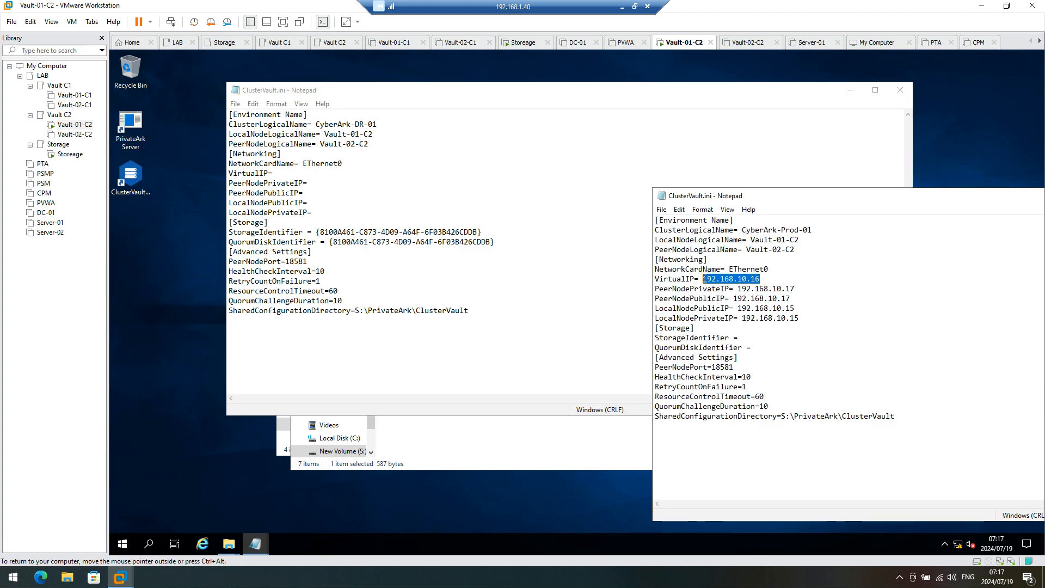
{"action": "left_click", "coordinate": [301, 174]}
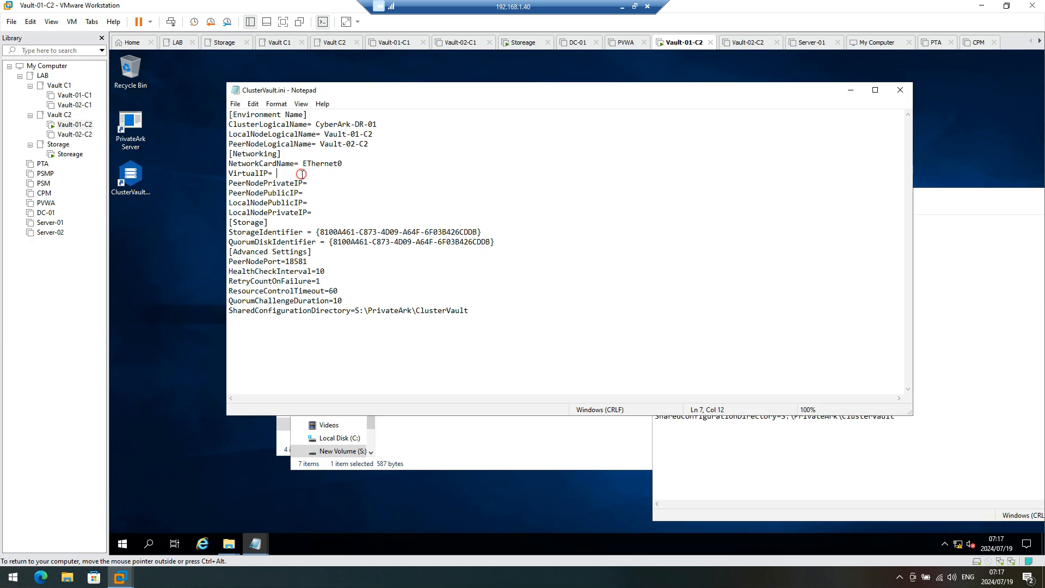
{"action": "key", "text": "ctrl+v"}
{"action": "left_click", "coordinate": [963, 393]}
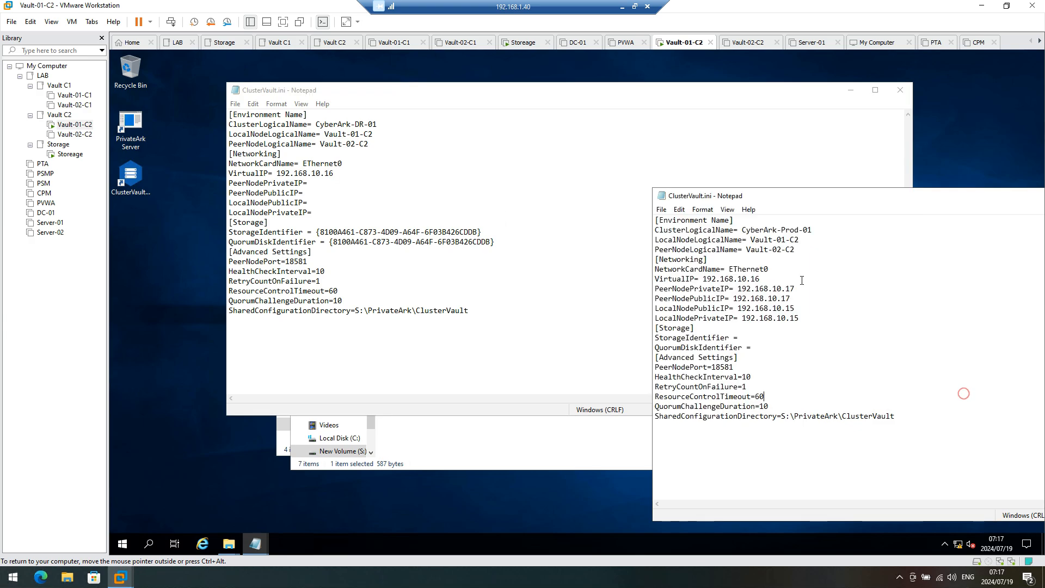
{"action": "left_click_drag", "start_coordinate": [801, 293], "coordinate": [742, 289]}
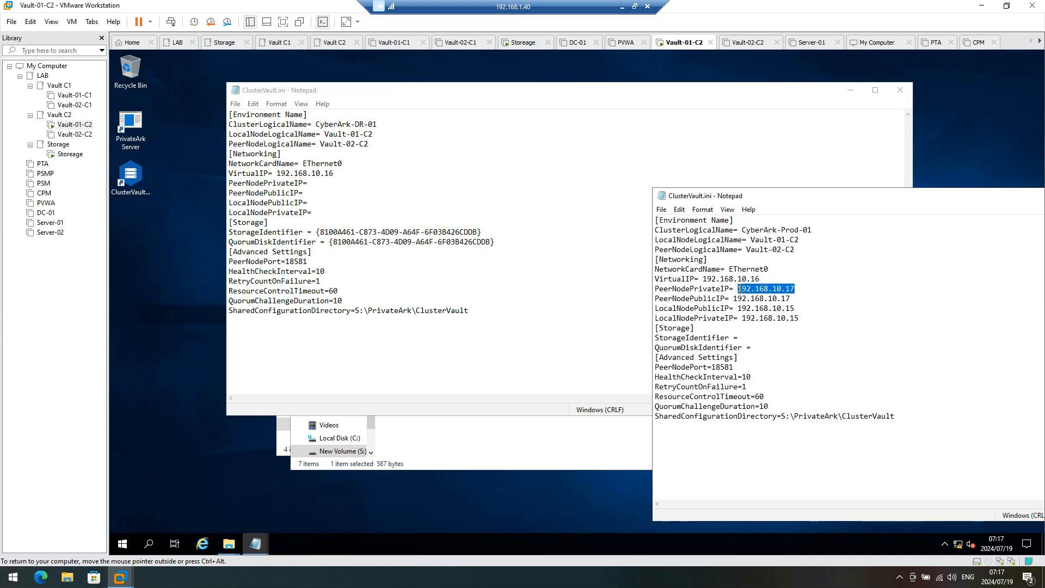
{"action": "left_click", "coordinate": [342, 186]}
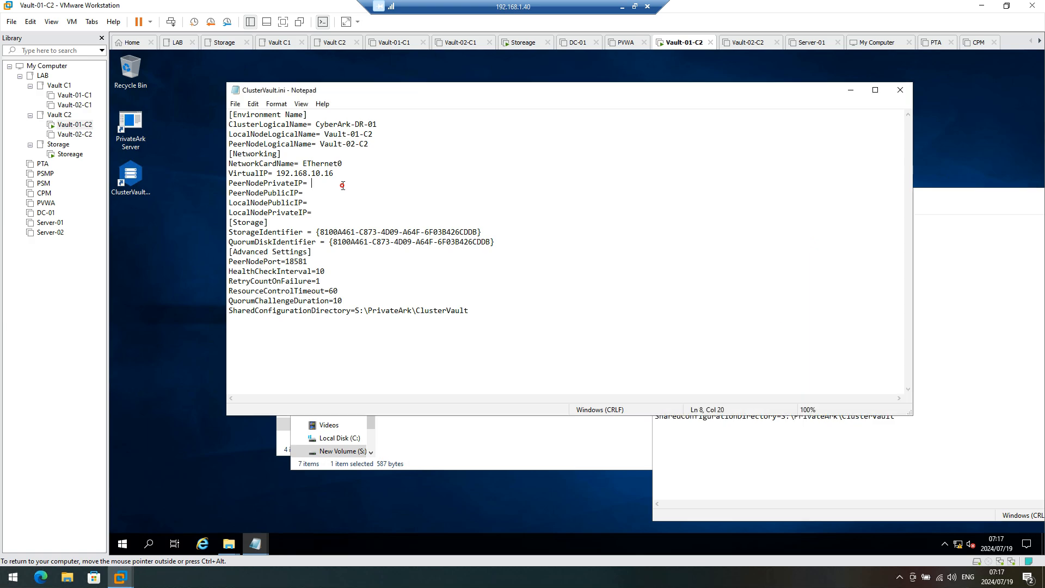
{"action": "type", "text": "192.168.10.17"}
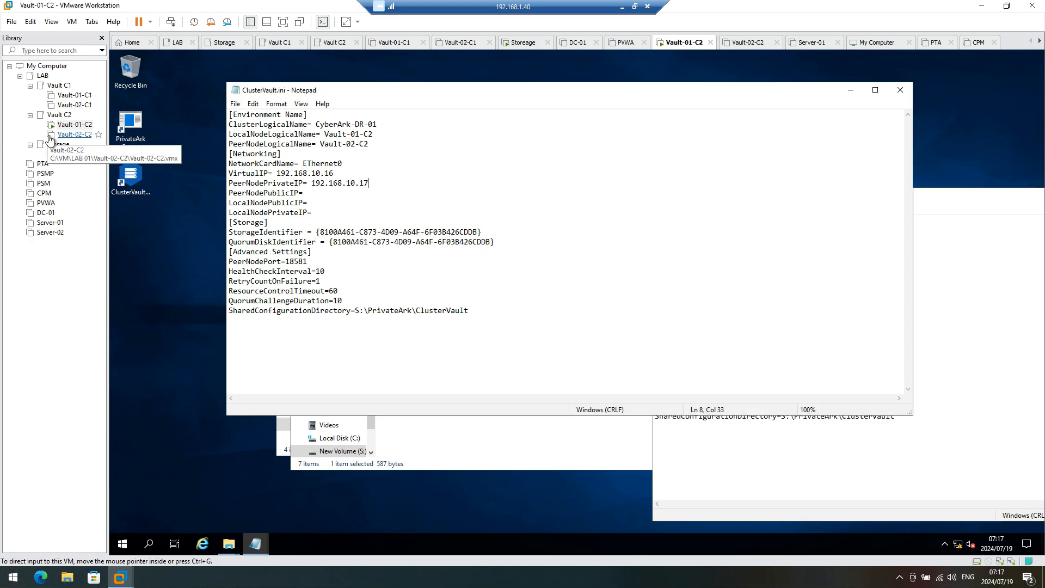
Step: Fill PeerNodePublicIP 192.168.10.17 and LocalNodePublicIP/LocalNodePrivateIP 192.168.10.15, then check them
{"action": "left_click", "coordinate": [929, 412]}
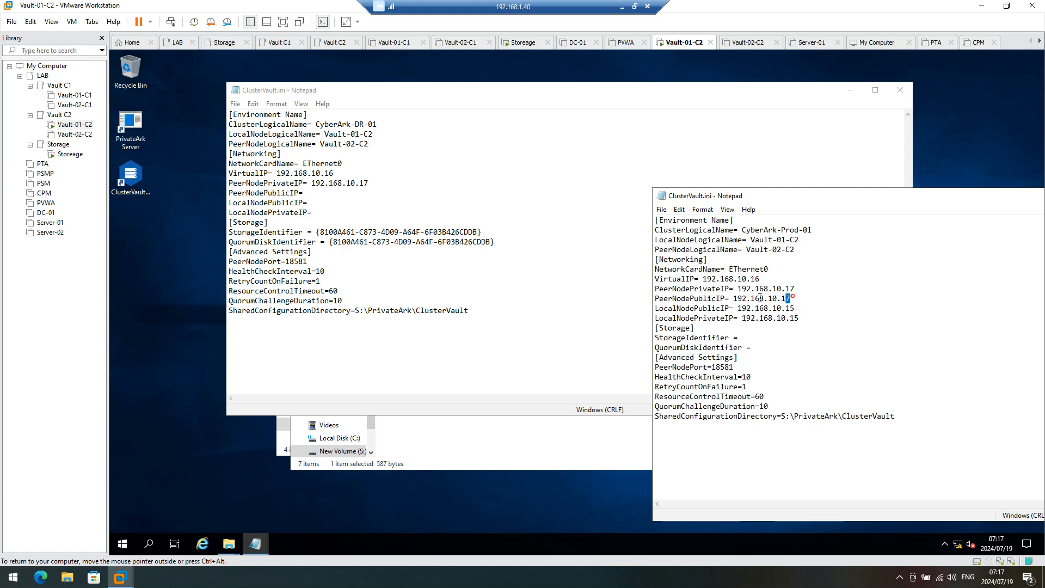
{"action": "left_click_drag", "start_coordinate": [790, 299], "coordinate": [732, 299]}
{"action": "key", "text": "ctrl+c"}
{"action": "left_click", "coordinate": [332, 195]}
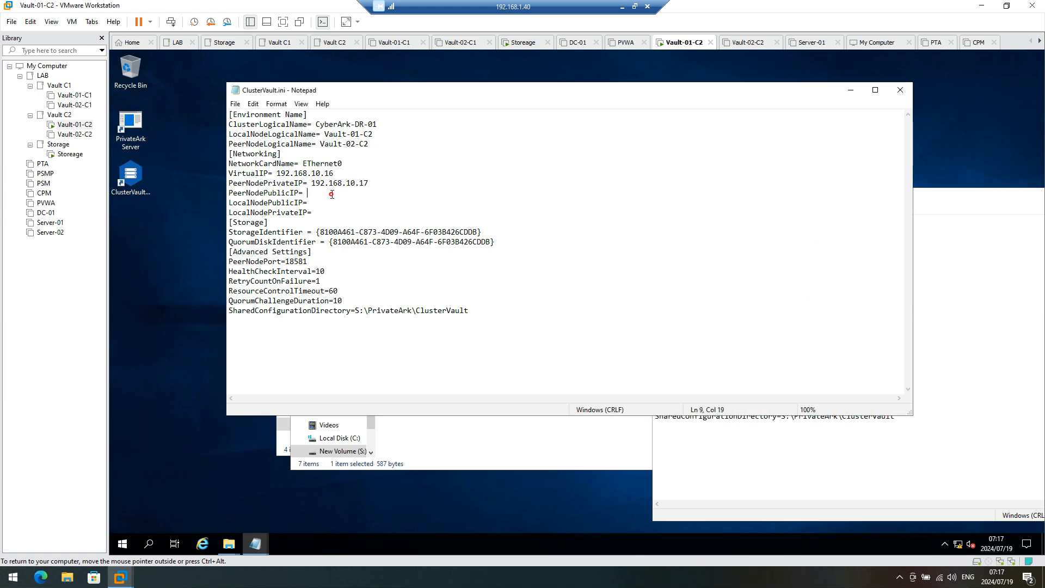
{"action": "key", "text": "ctrl+v"}
{"action": "left_click", "coordinate": [975, 332]}
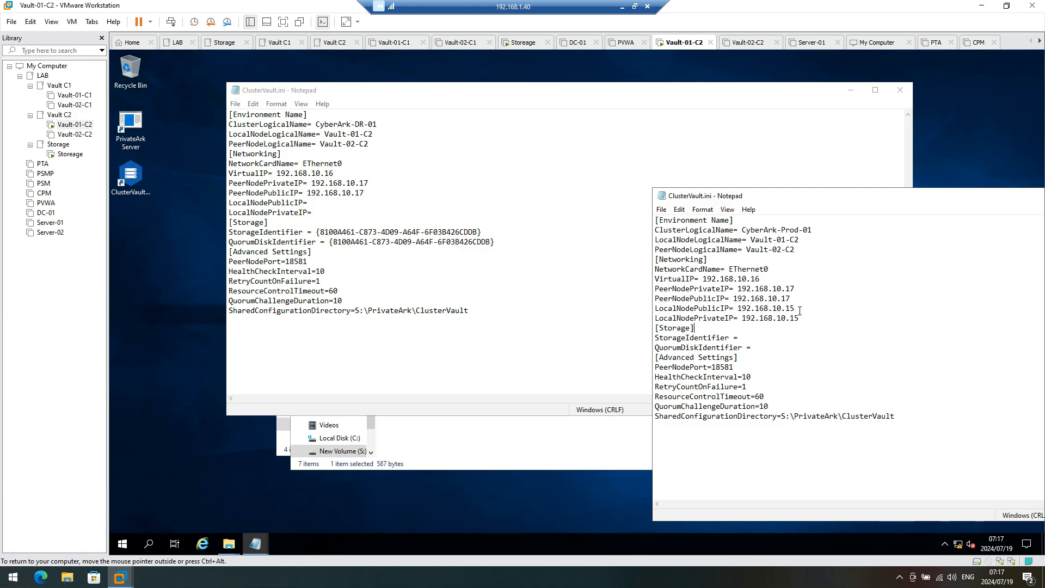
{"action": "left_click_drag", "start_coordinate": [800, 311], "coordinate": [740, 306]}
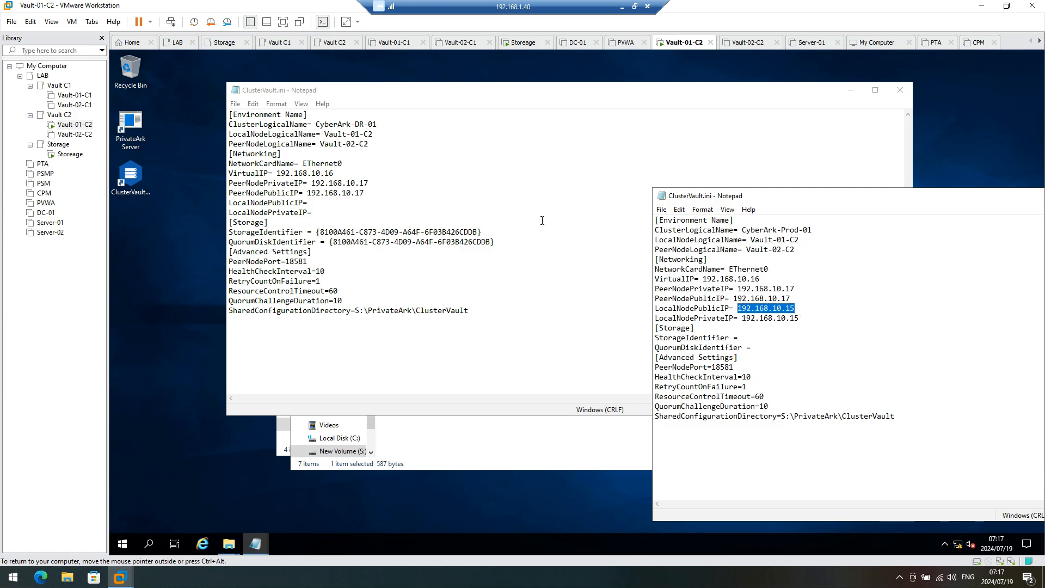
{"action": "left_click", "coordinate": [340, 203]}
{"action": "type", "text": "192.168.10.15"}
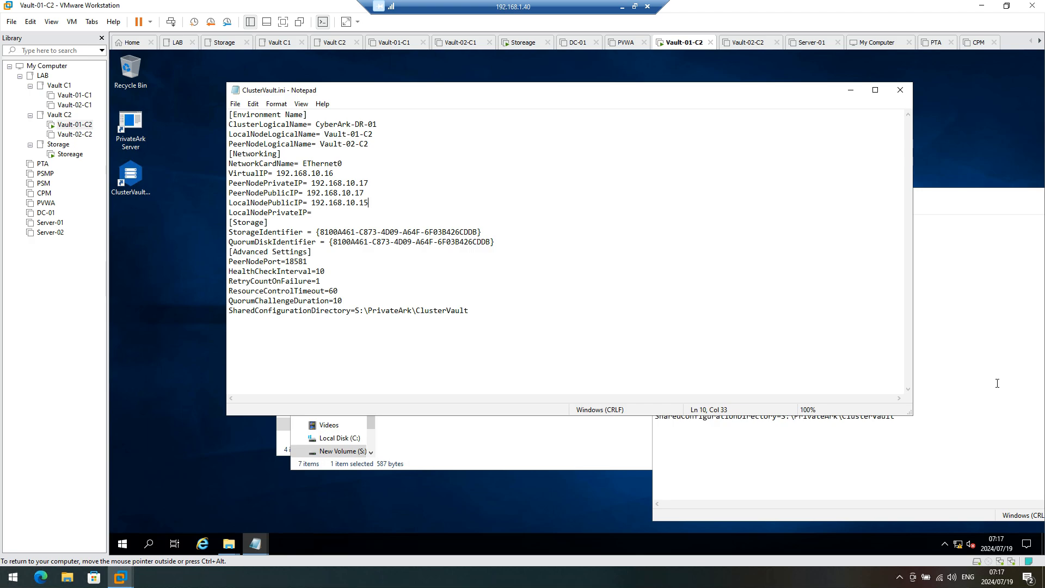
{"action": "left_click", "coordinate": [993, 400]}
{"action": "left_click_drag", "start_coordinate": [811, 318], "coordinate": [744, 318]}
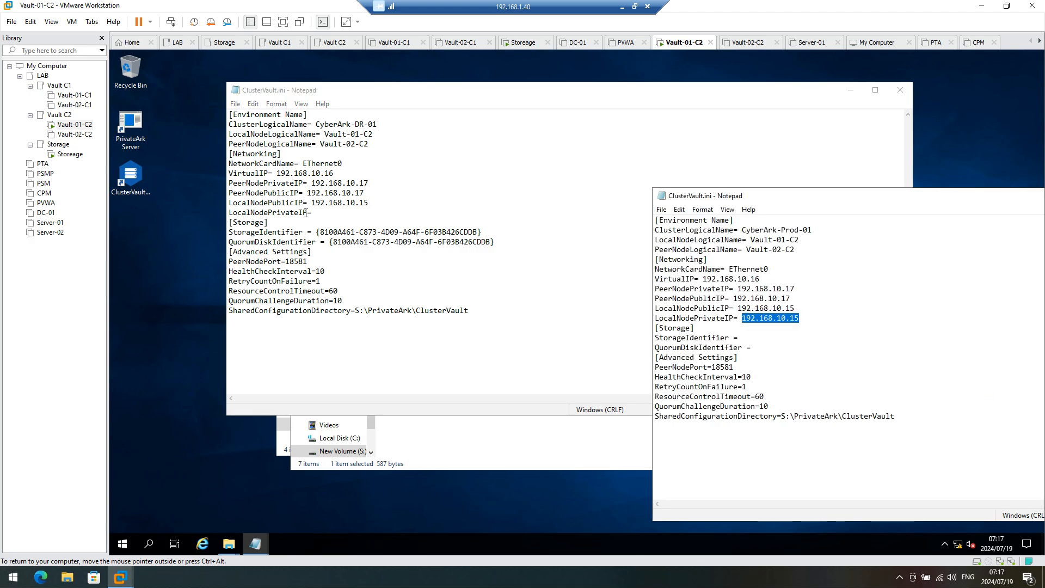
{"action": "left_click", "coordinate": [341, 214]}
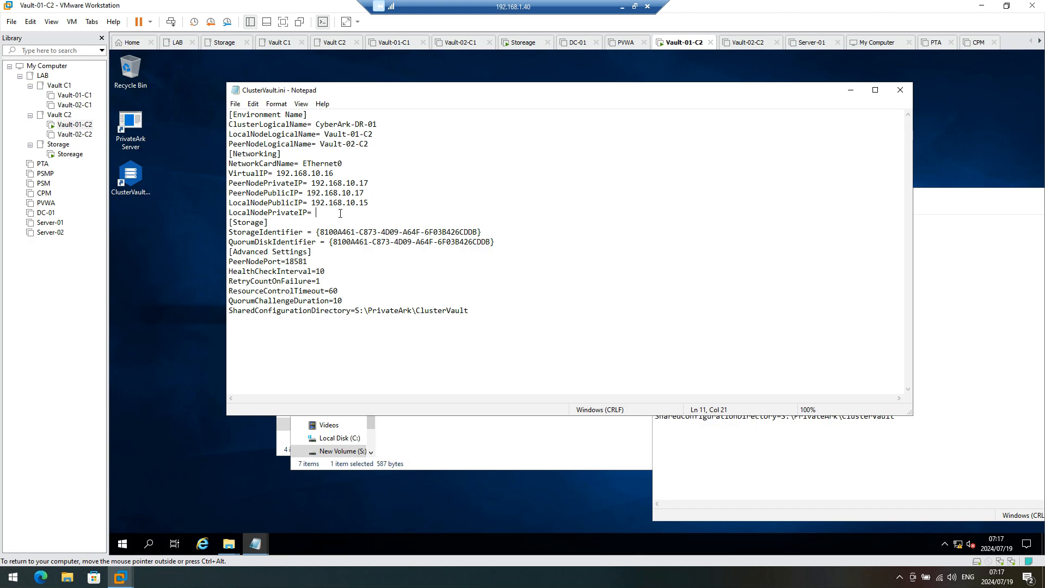
{"action": "type", "text": "192.168.10.15"}
{"action": "left_click_drag", "start_coordinate": [379, 204], "coordinate": [227, 204]}
{"action": "left_click_drag", "start_coordinate": [389, 216], "coordinate": [231, 213]}
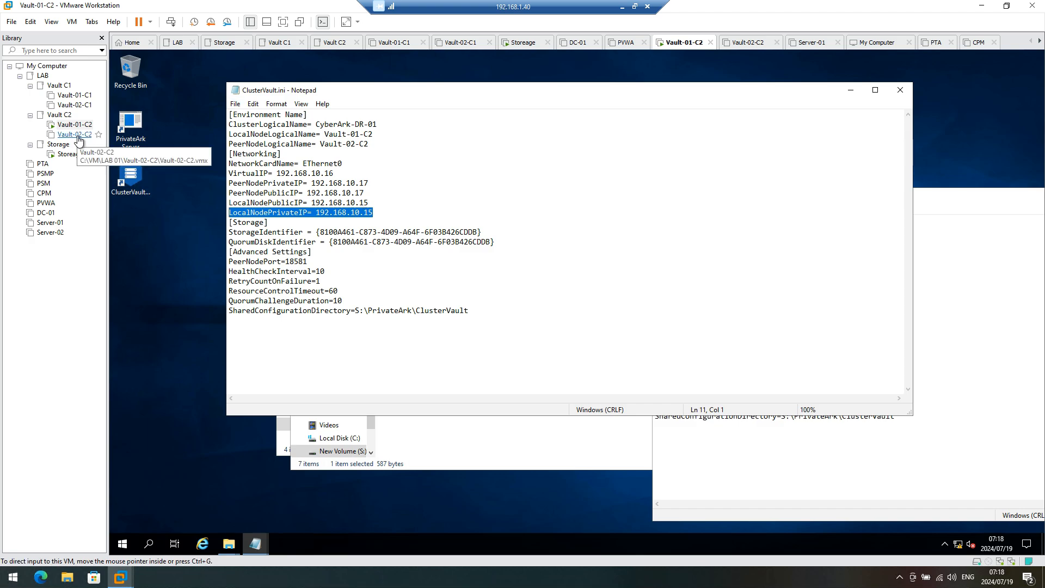
Step: Save and close the DR ClusterVault.ini
{"action": "left_click", "coordinate": [235, 103]}
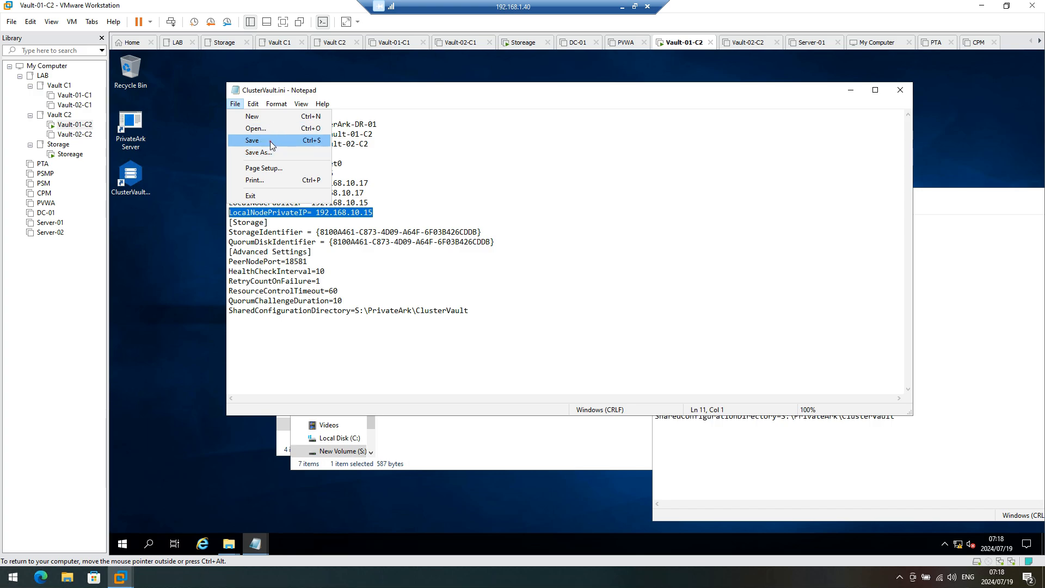
{"action": "left_click", "coordinate": [270, 141]}
{"action": "left_click", "coordinate": [900, 91]}
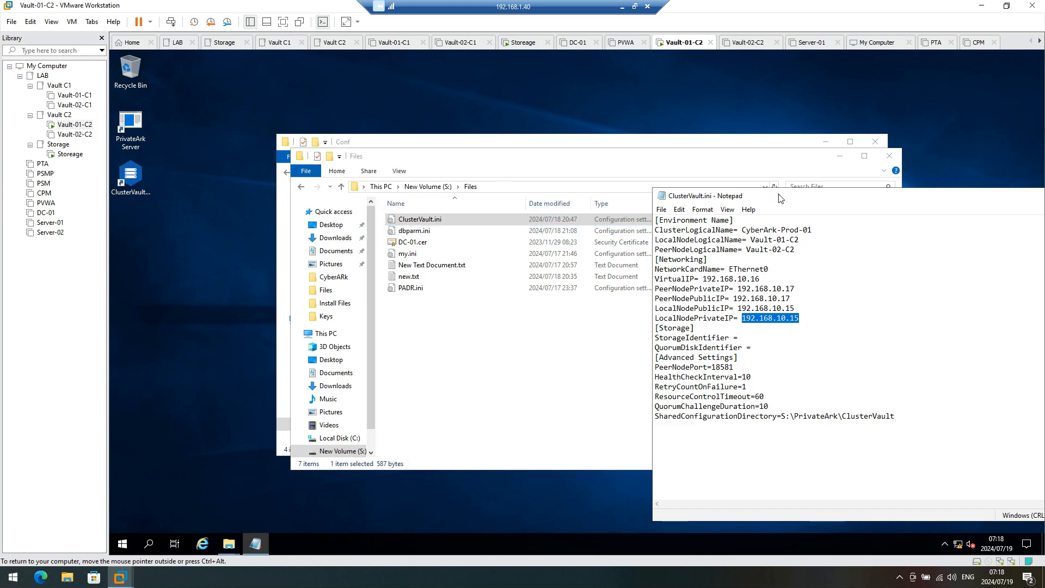
{"action": "left_click_drag", "start_coordinate": [780, 199], "coordinate": [540, 159]}
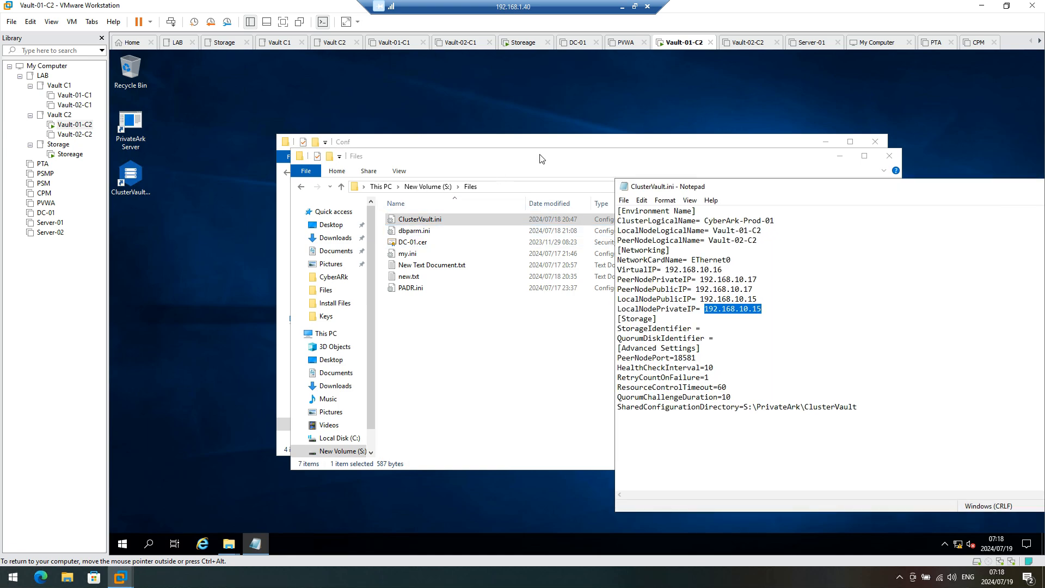
Step: Browse to C:\Keys and copy the operator folder
{"action": "left_click", "coordinate": [428, 187]}
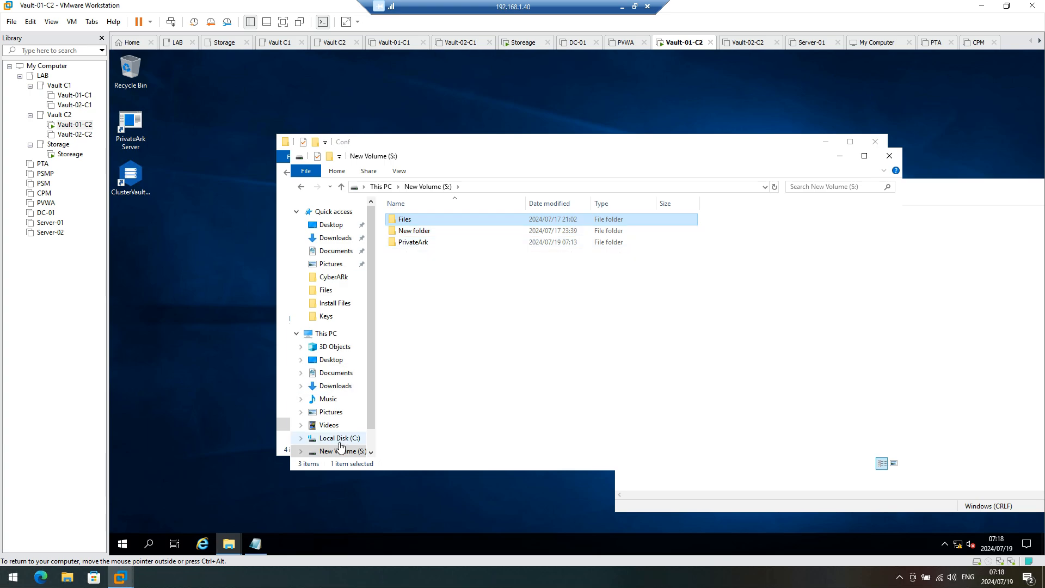
{"action": "left_click", "coordinate": [339, 439]}
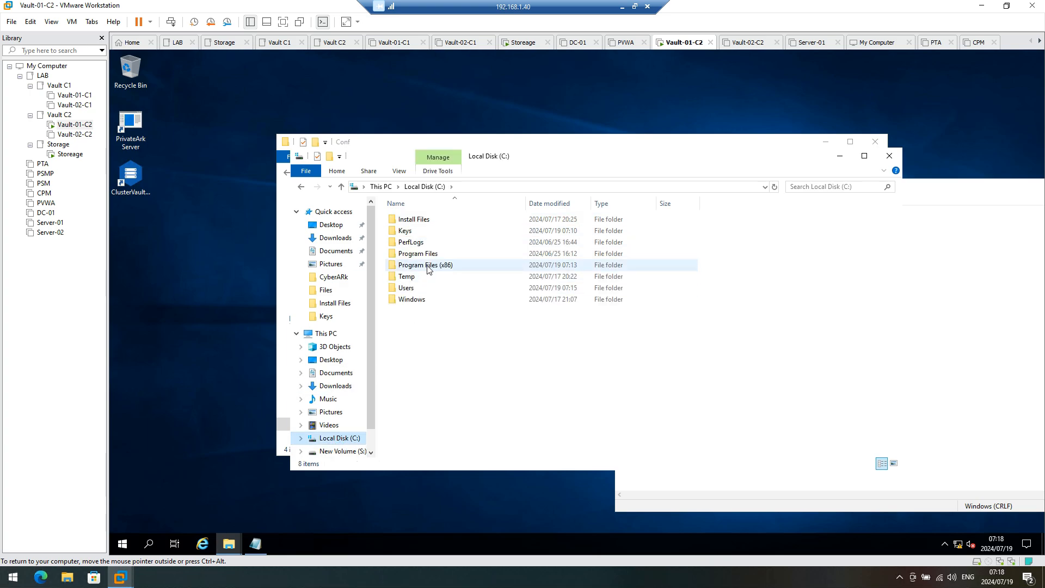
{"action": "left_click", "coordinate": [283, 238]}
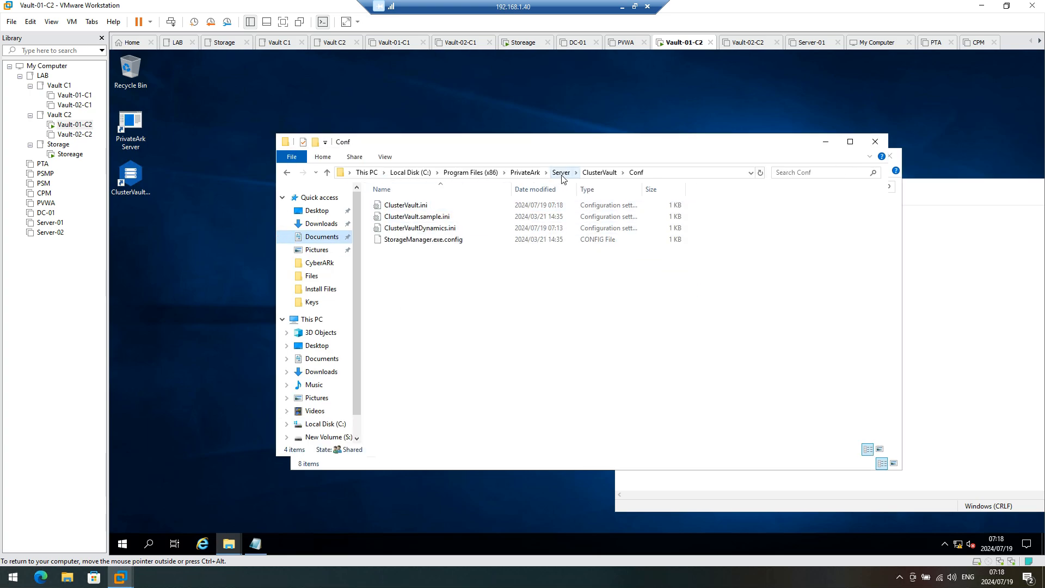
{"action": "left_click", "coordinate": [599, 172]}
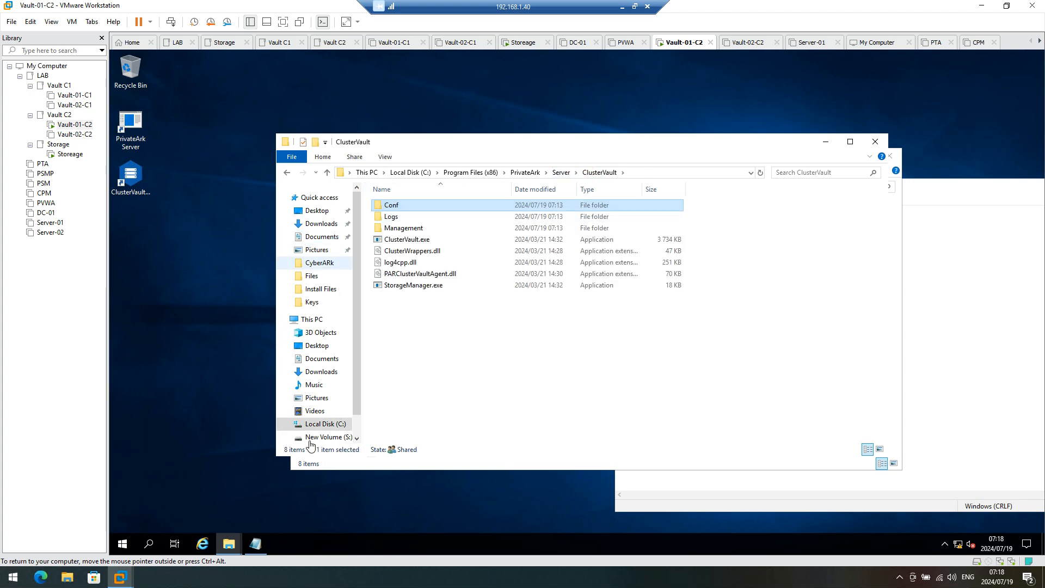
{"action": "left_click", "coordinate": [320, 424]}
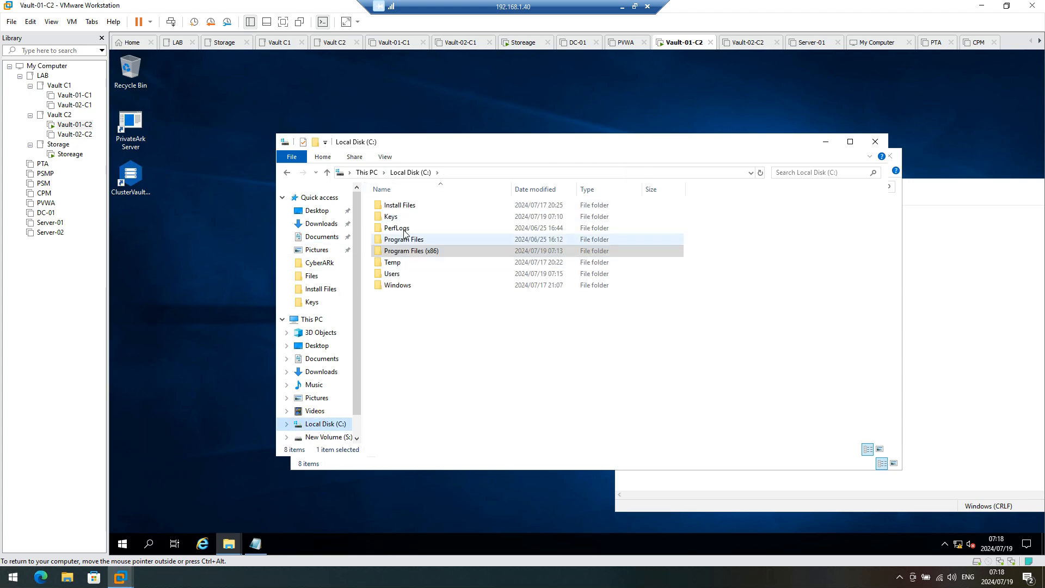
{"action": "double_click", "coordinate": [397, 216]}
{"action": "left_click", "coordinate": [408, 218]}
{"action": "double_click", "coordinate": [407, 218]}
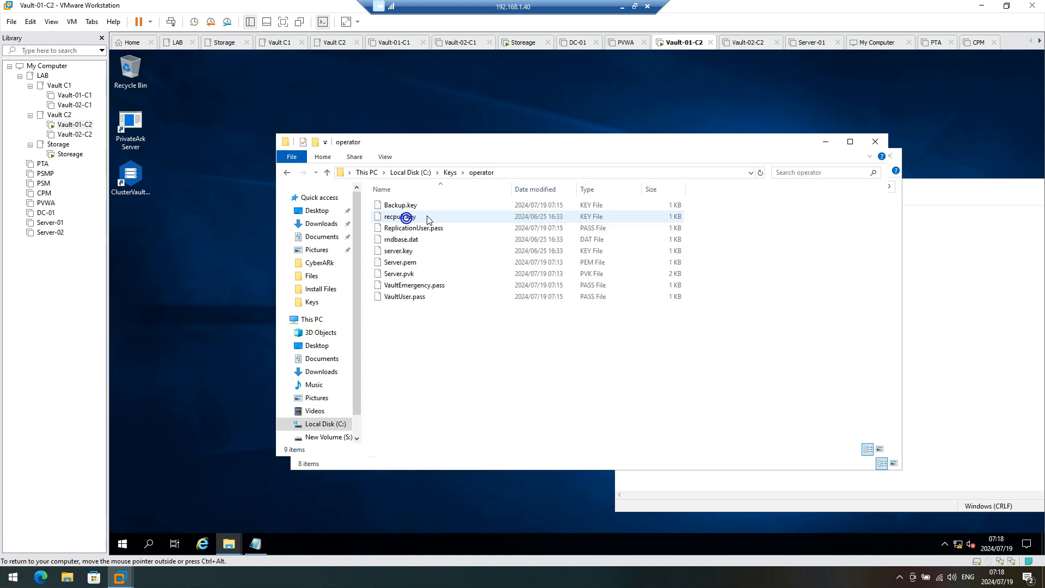
{"action": "left_click", "coordinate": [446, 172]}
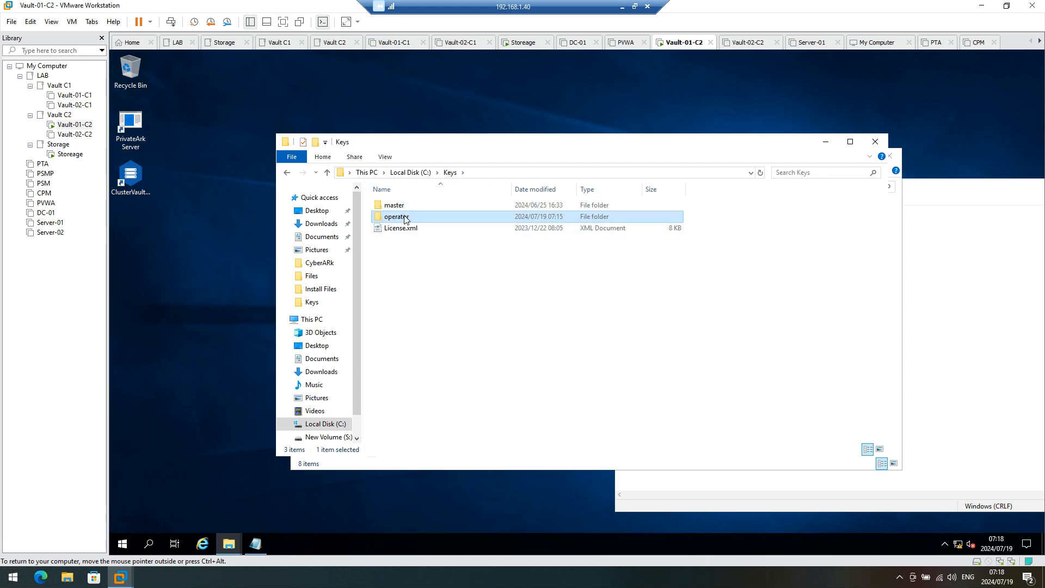
{"action": "right_click", "coordinate": [405, 216]}
{"action": "left_click", "coordinate": [436, 328]}
Step: Paste the operator folder into New Volume (S:)
{"action": "left_click", "coordinate": [892, 230]}
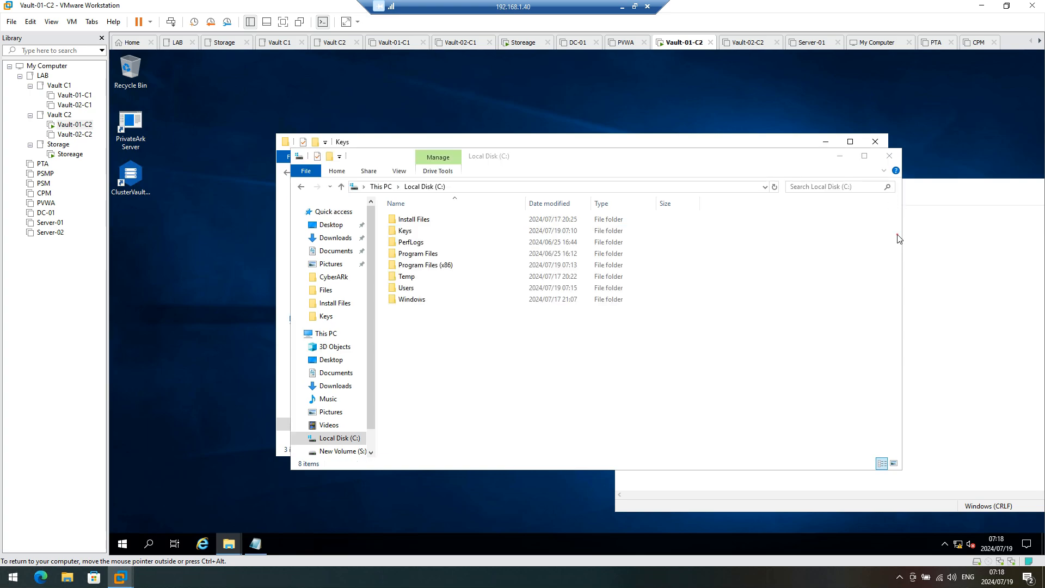
{"action": "left_click", "coordinate": [326, 452]}
{"action": "right_click", "coordinate": [470, 361]}
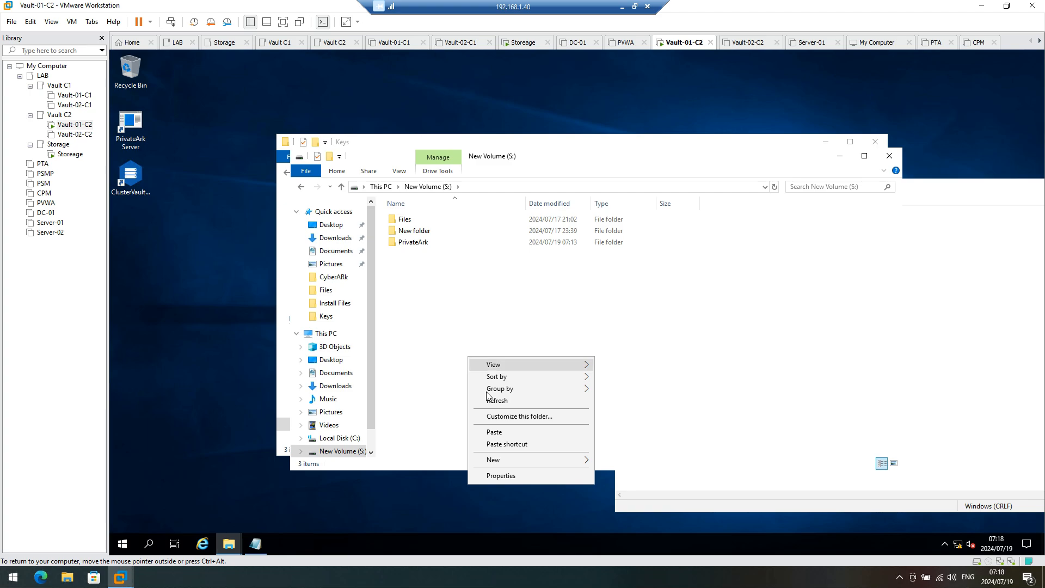
{"action": "left_click", "coordinate": [493, 431]}
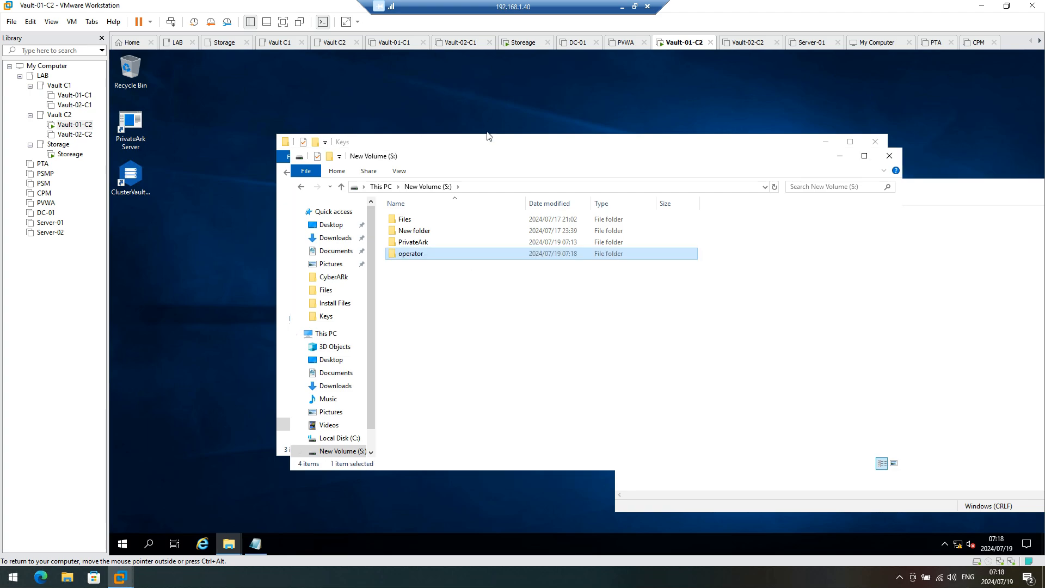
{"action": "left_click_drag", "start_coordinate": [479, 148], "coordinate": [479, 130]}
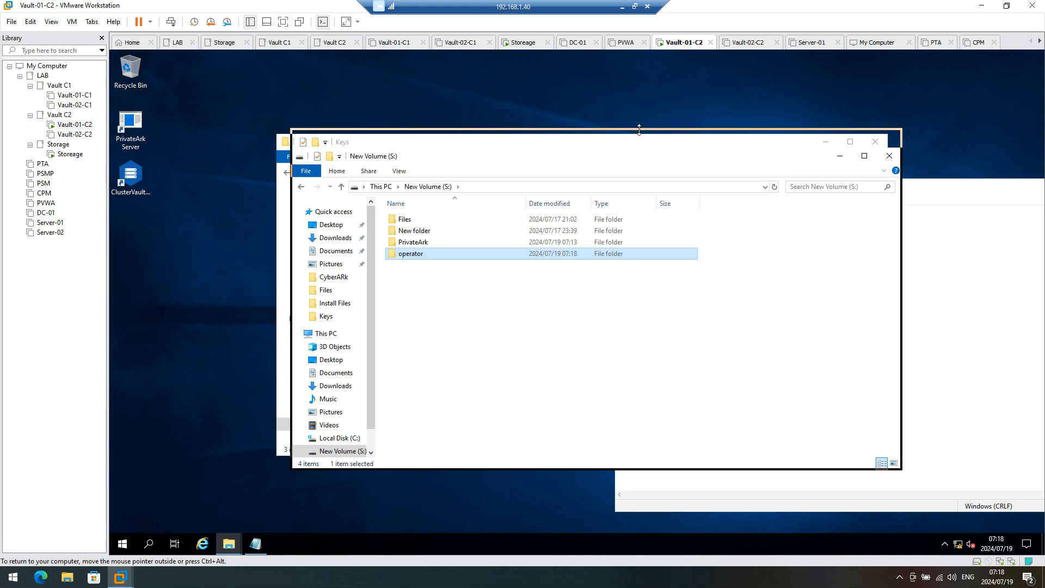
{"action": "left_click_drag", "start_coordinate": [609, 142], "coordinate": [804, 181]}
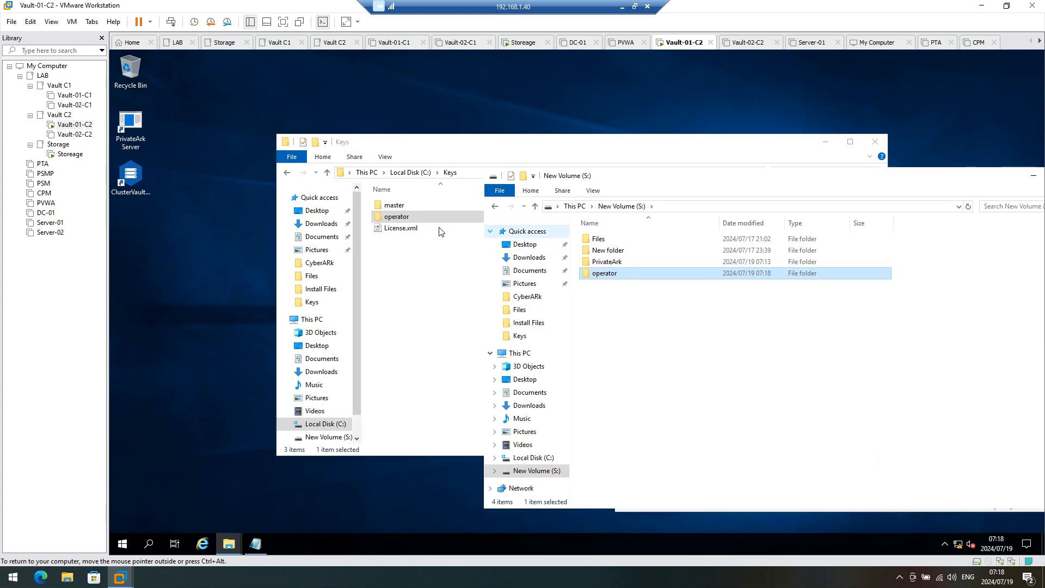
Step: Copy my.ini from PrivateArk\Server\Database into New Volume (S:)
{"action": "left_click", "coordinate": [301, 428]}
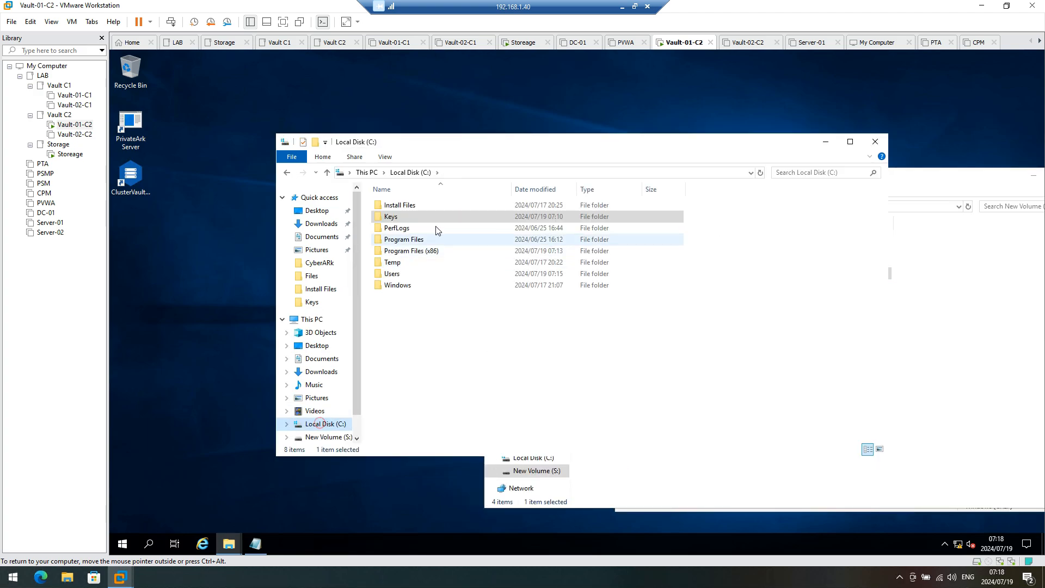
{"action": "left_click", "coordinate": [409, 251]}
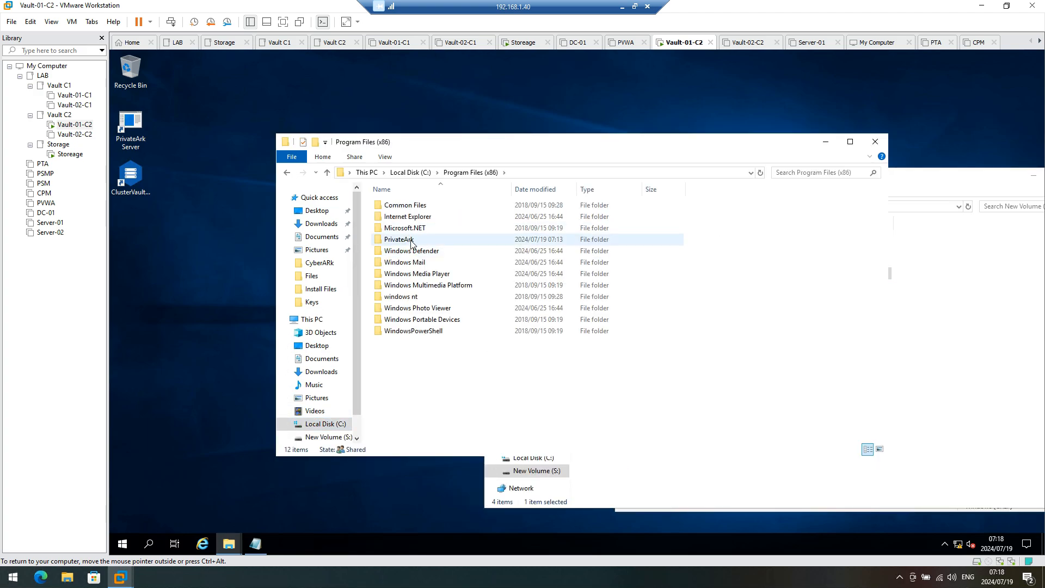
{"action": "double_click", "coordinate": [411, 244]}
{"action": "double_click", "coordinate": [392, 206]}
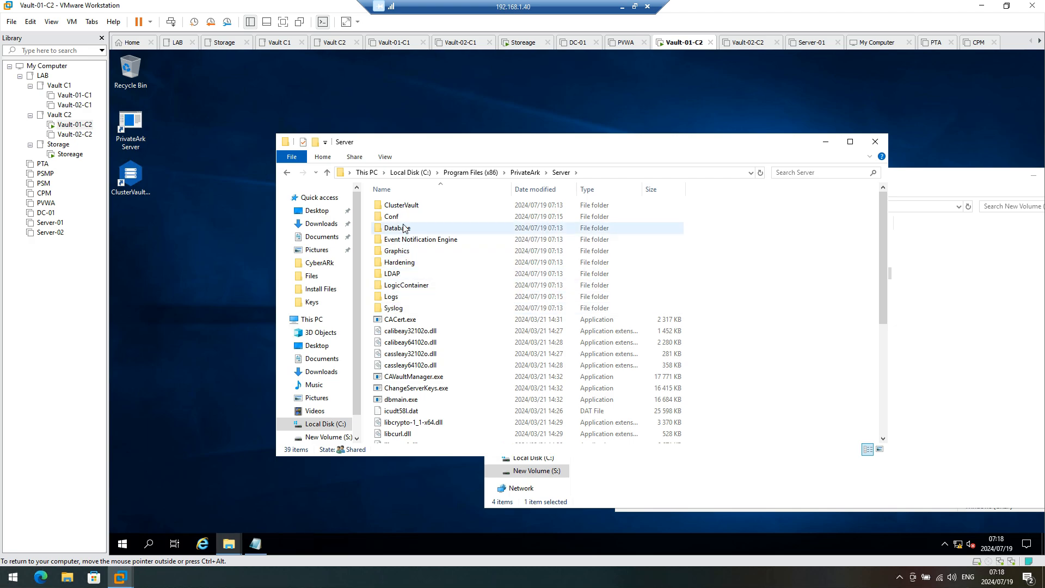
{"action": "left_click", "coordinate": [404, 229]}
{"action": "double_click", "coordinate": [404, 229]}
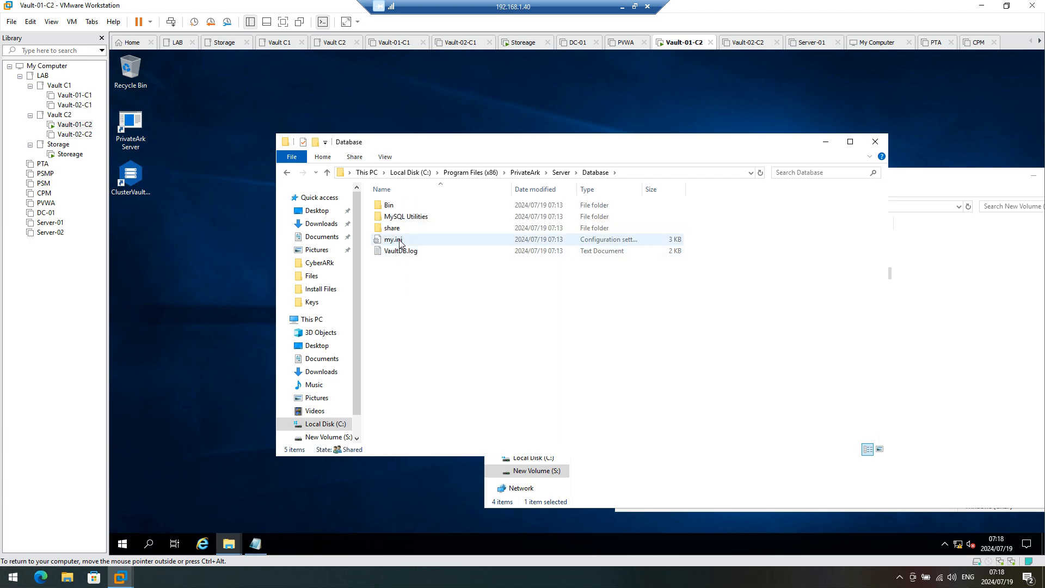
{"action": "right_click", "coordinate": [400, 240]}
{"action": "left_click", "coordinate": [426, 351]}
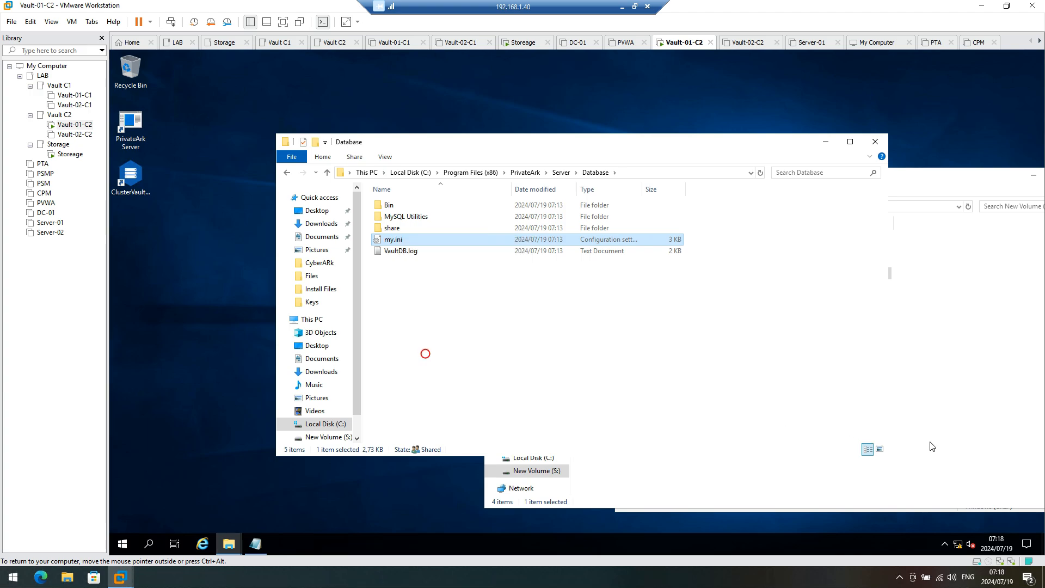
{"action": "left_click", "coordinate": [936, 444]}
{"action": "right_click", "coordinate": [756, 433]}
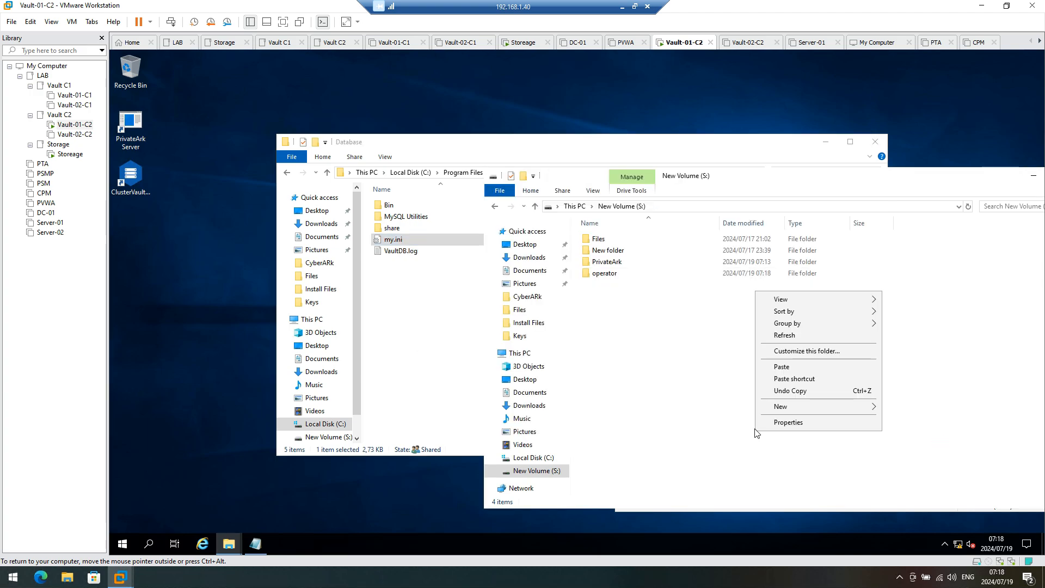
{"action": "left_click", "coordinate": [799, 367]}
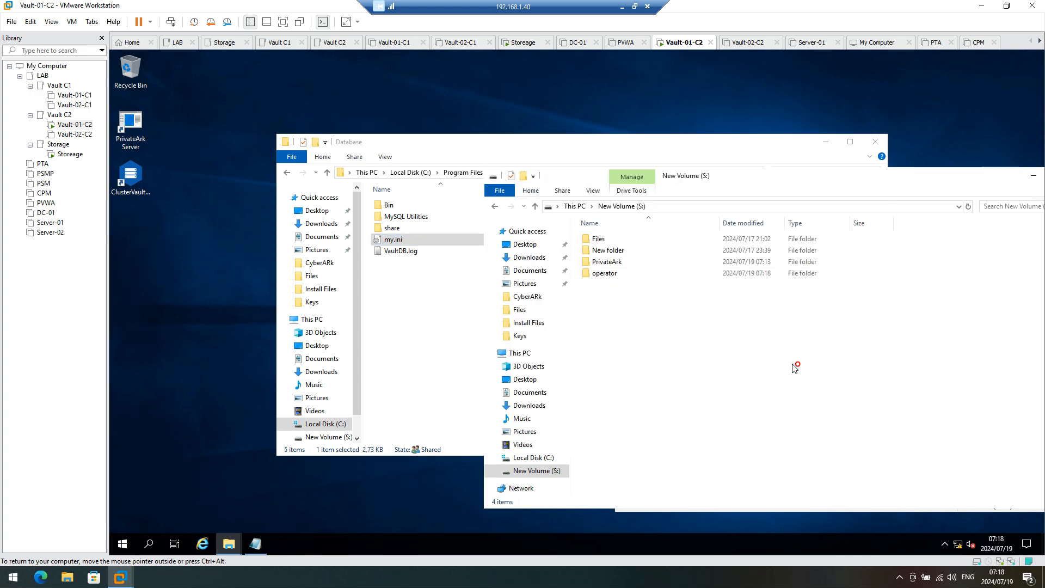
Step: Copy dbparm.ini from the Server\Conf folder into New Volume (S:)
{"action": "left_click", "coordinate": [460, 152]}
{"action": "left_click", "coordinate": [560, 172]}
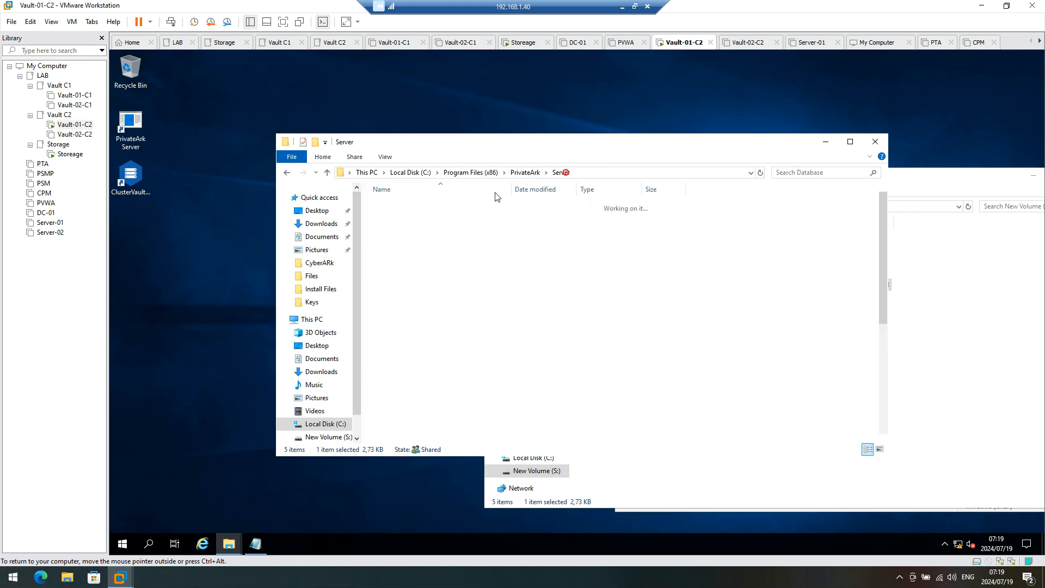
{"action": "left_click", "coordinate": [404, 216]}
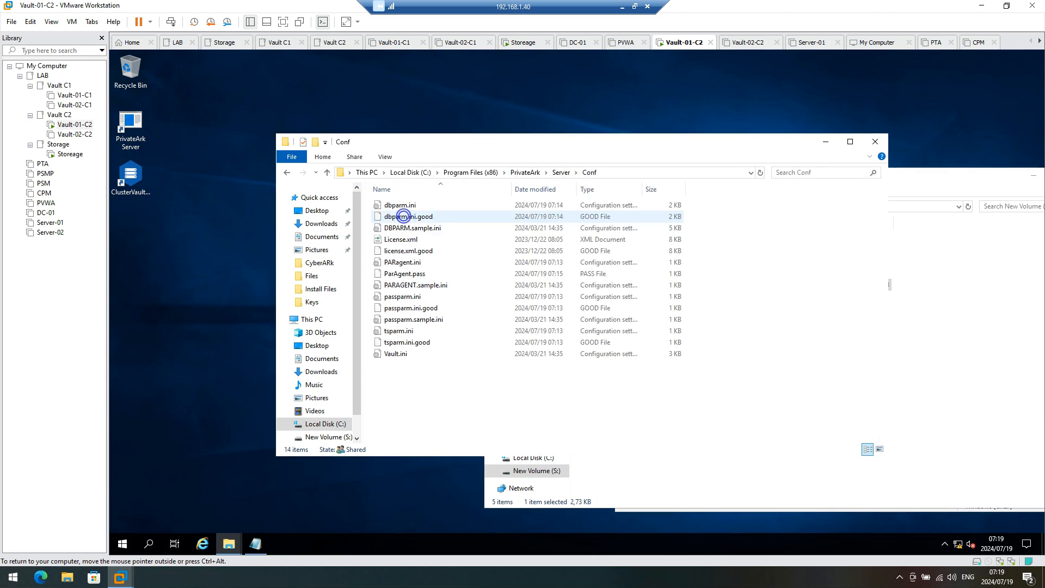
{"action": "left_click", "coordinate": [404, 205]}
{"action": "right_click", "coordinate": [405, 206]}
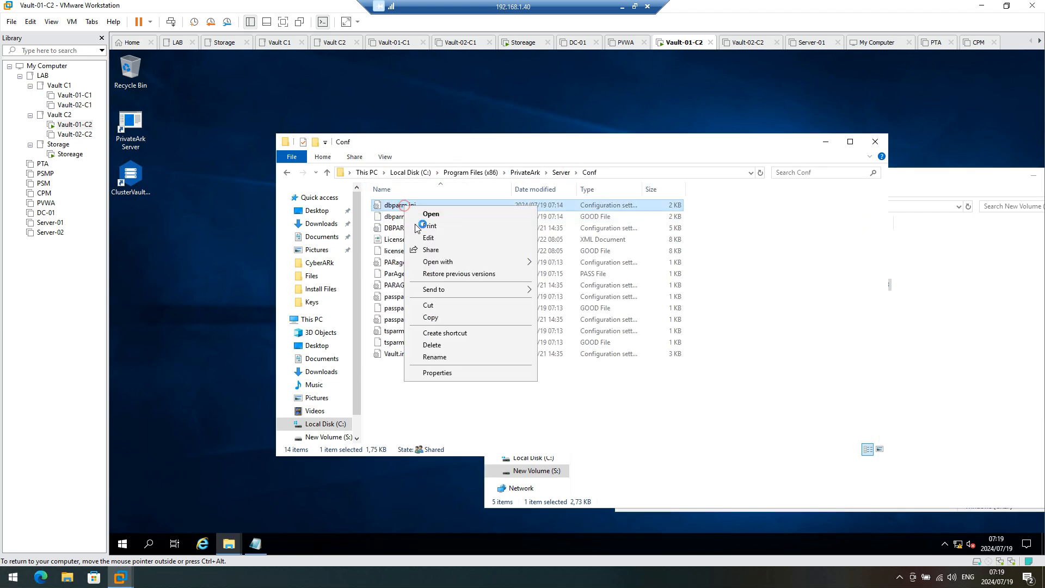
{"action": "left_click", "coordinate": [431, 317]}
{"action": "left_click", "coordinate": [956, 474]}
{"action": "right_click", "coordinate": [671, 393]}
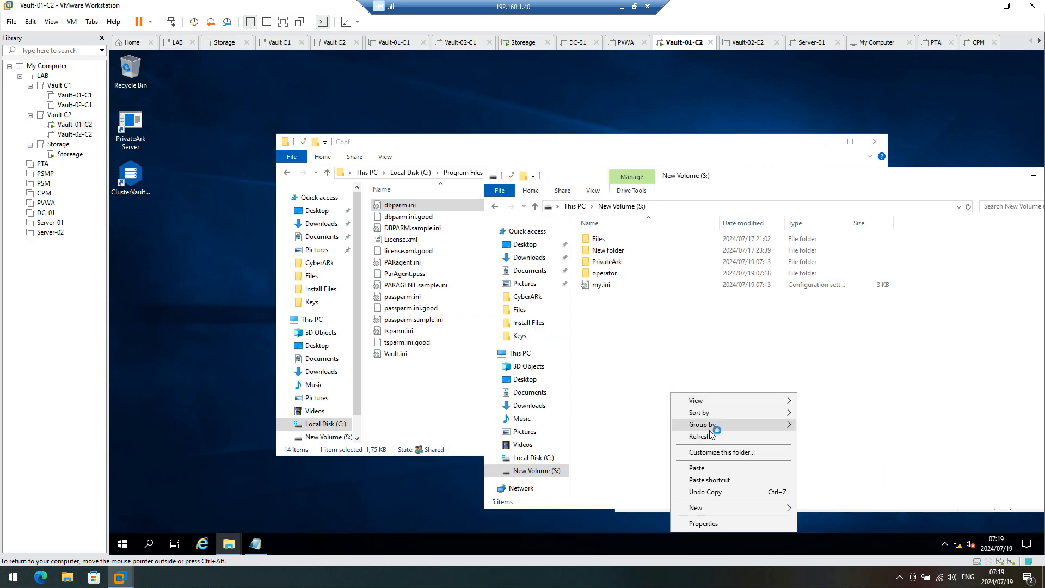
{"action": "left_click", "coordinate": [707, 467]}
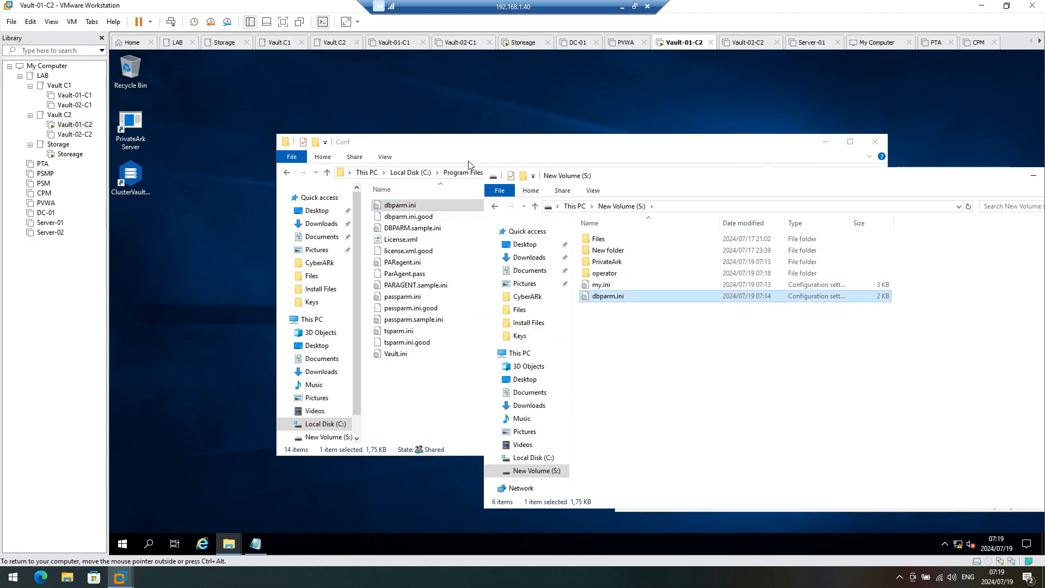
Step: Copy ClusterVault.ini from ClusterVault\Conf into New Volume (S:)
{"action": "left_click", "coordinate": [504, 158]}
{"action": "left_click", "coordinate": [554, 173]}
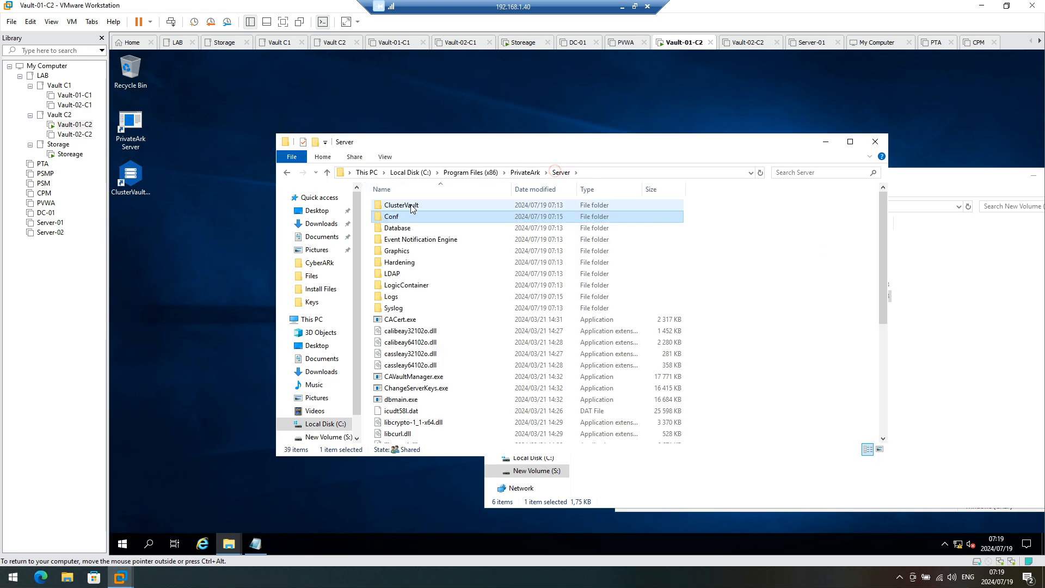
{"action": "double_click", "coordinate": [410, 206]}
{"action": "double_click", "coordinate": [405, 209]}
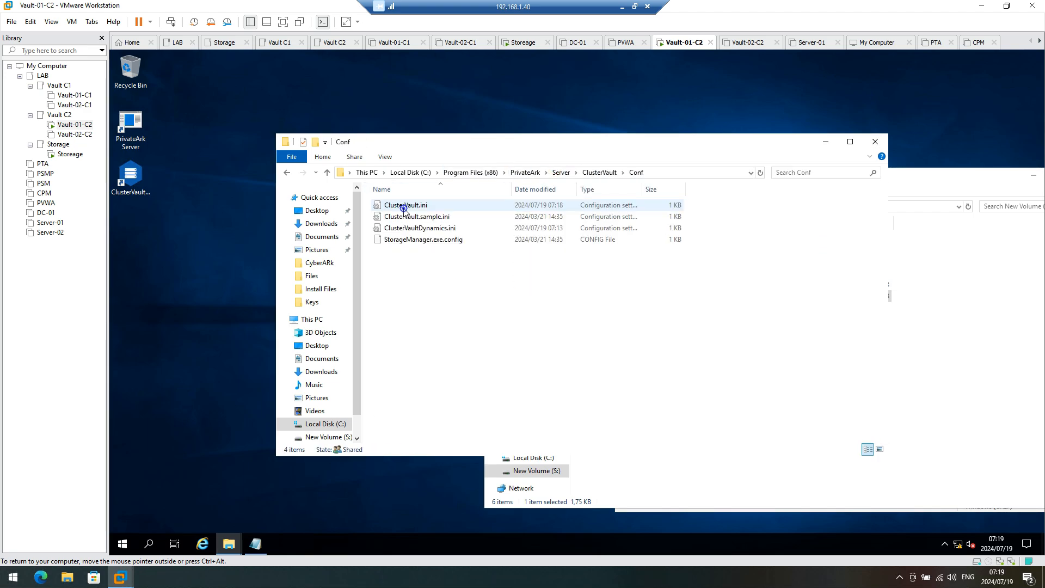
{"action": "right_click", "coordinate": [411, 210]}
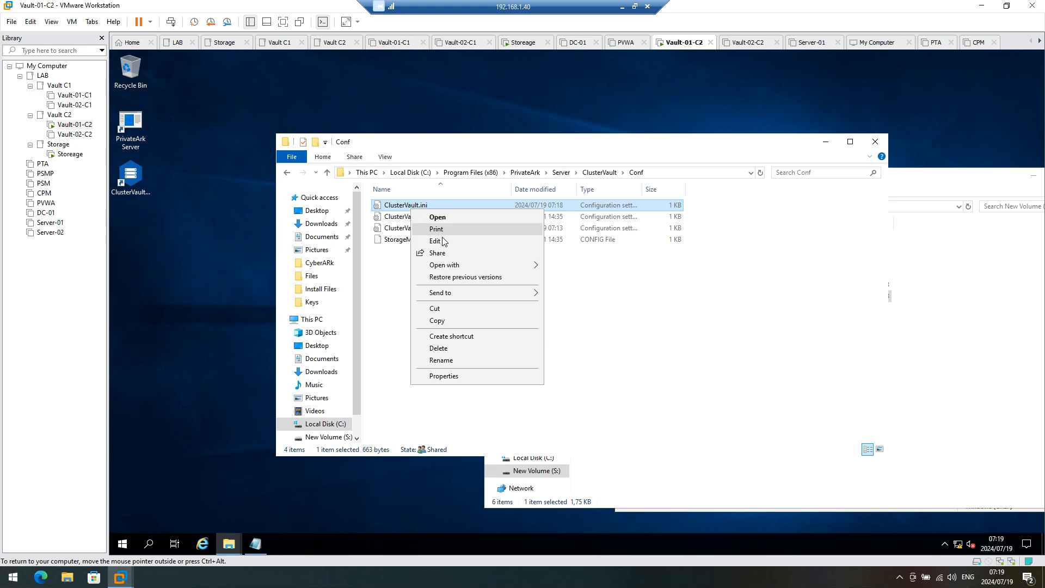
{"action": "left_click", "coordinate": [438, 320]}
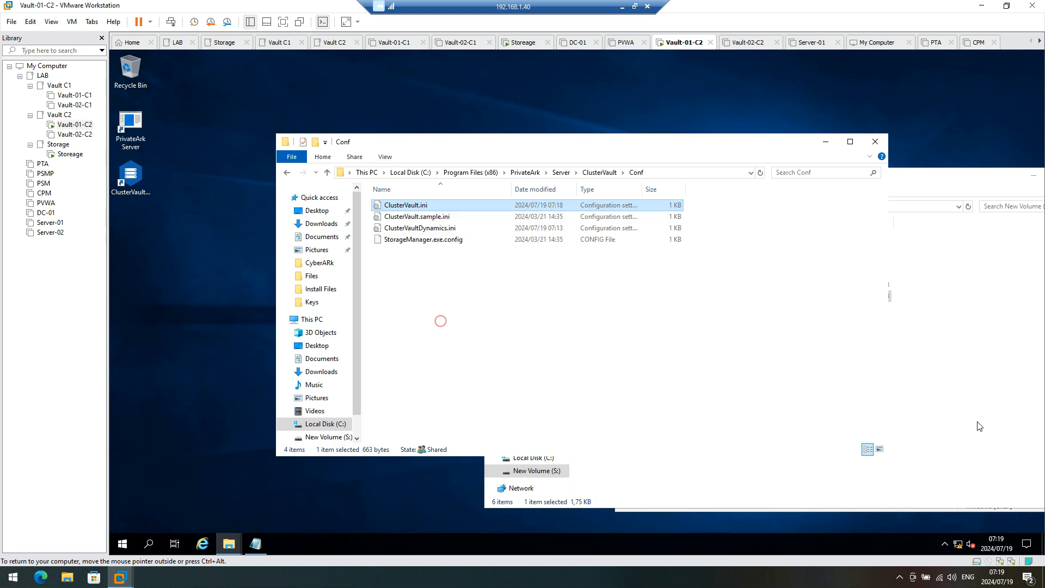
{"action": "left_click", "coordinate": [980, 427]}
{"action": "right_click", "coordinate": [758, 406]}
{"action": "left_click", "coordinate": [794, 340]}
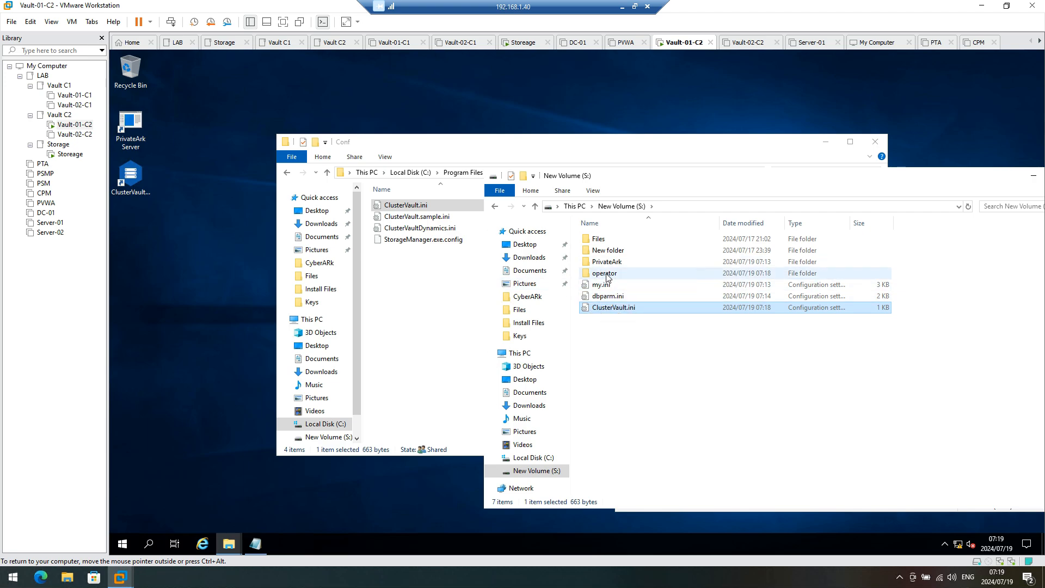
Step: Restart Vault-01-C2 from the Start menu, keeping the Other (Unplanned) reason
{"action": "left_click", "coordinate": [76, 137]}
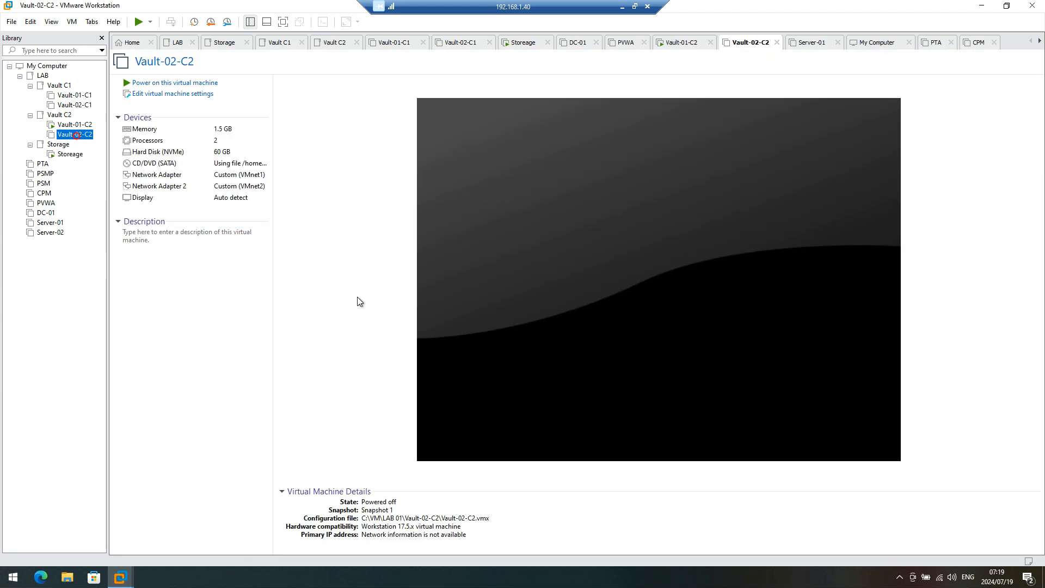
{"action": "left_click", "coordinate": [84, 125]}
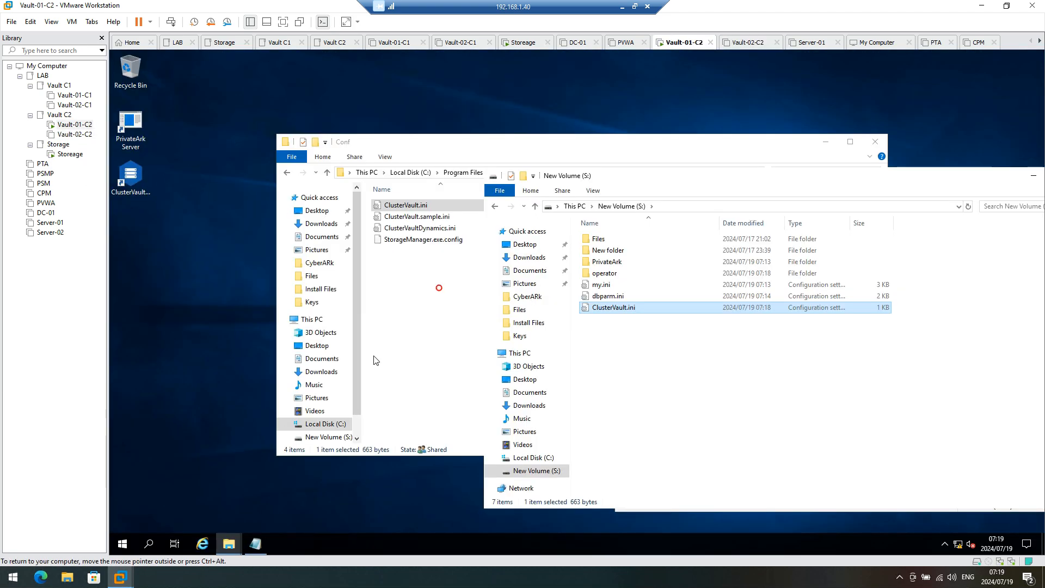
{"action": "left_click", "coordinate": [122, 543]}
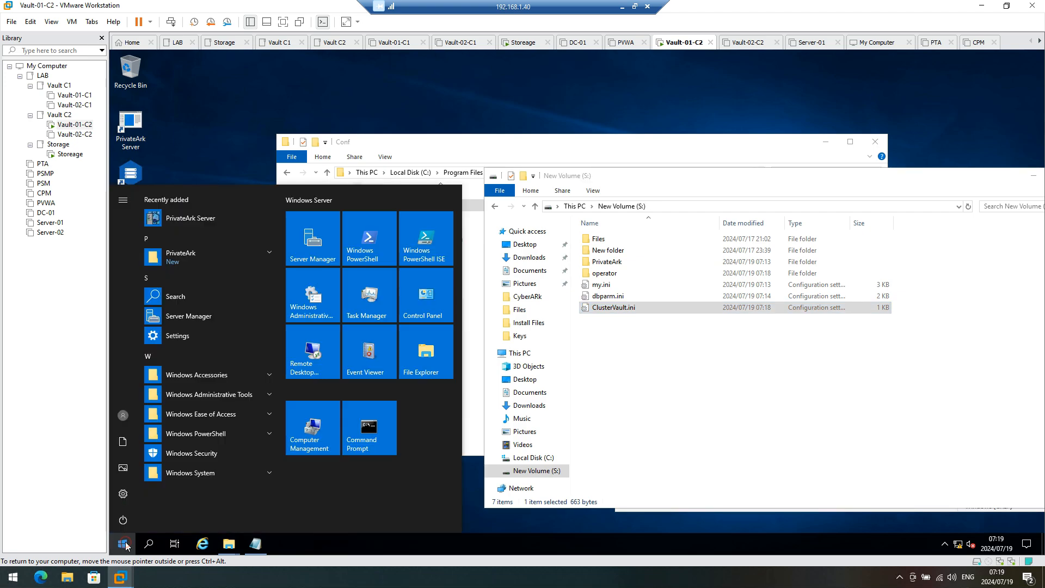
{"action": "left_click", "coordinate": [121, 520]}
{"action": "left_click", "coordinate": [137, 491]}
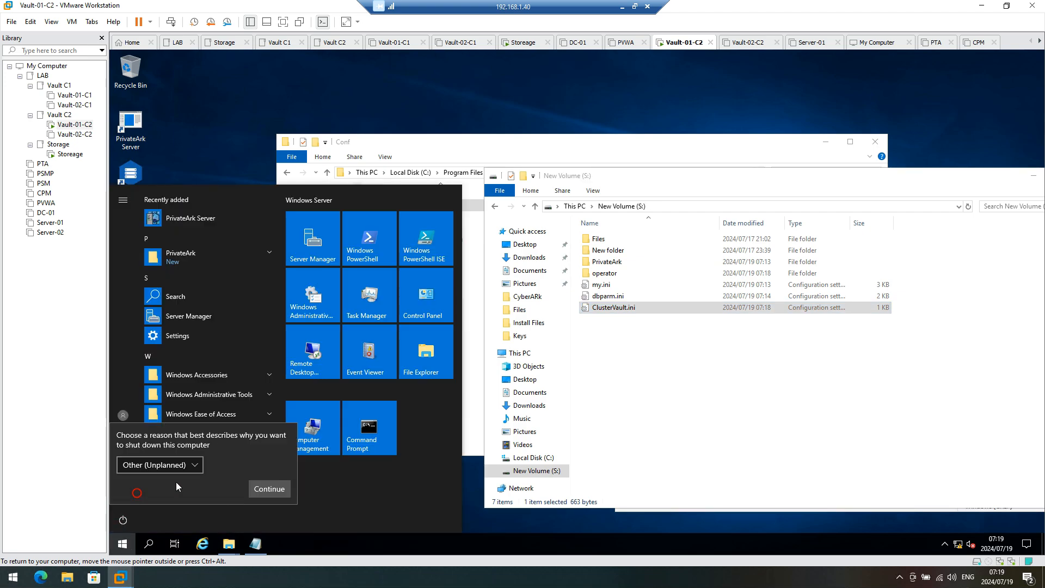
{"action": "left_click", "coordinate": [260, 489]}
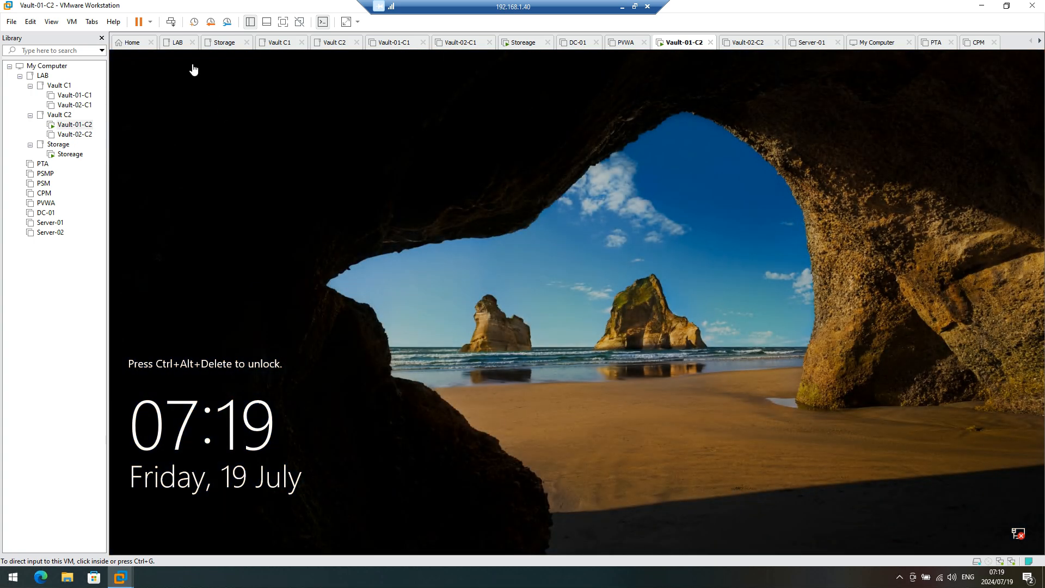
Step: Acknowledge the authorization warning and sign in as Administrator with the account password
{"action": "left_click", "coordinate": [170, 22]}
{"action": "left_click", "coordinate": [506, 330]}
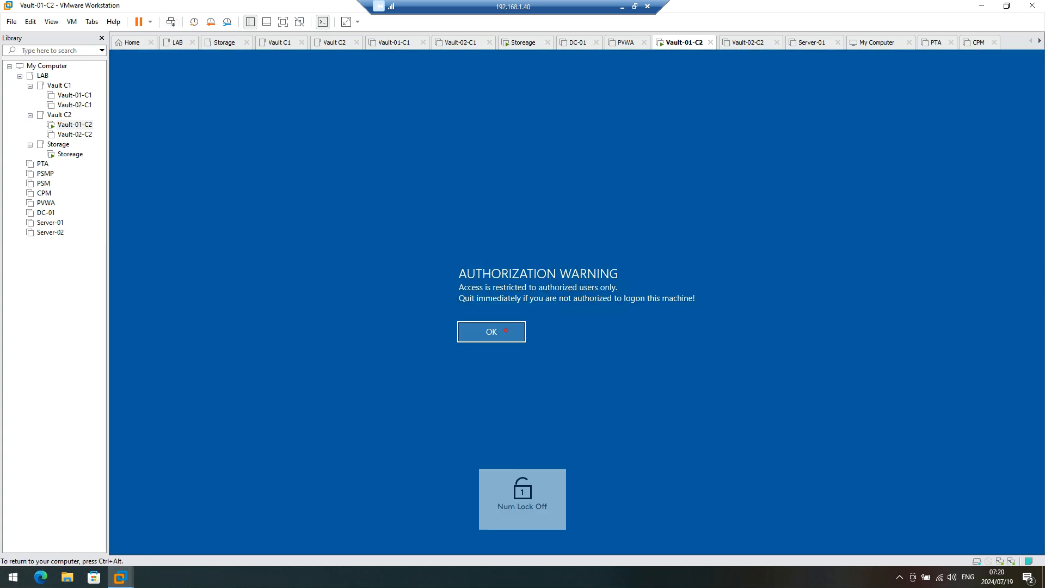
{"action": "left_click", "coordinate": [498, 331]}
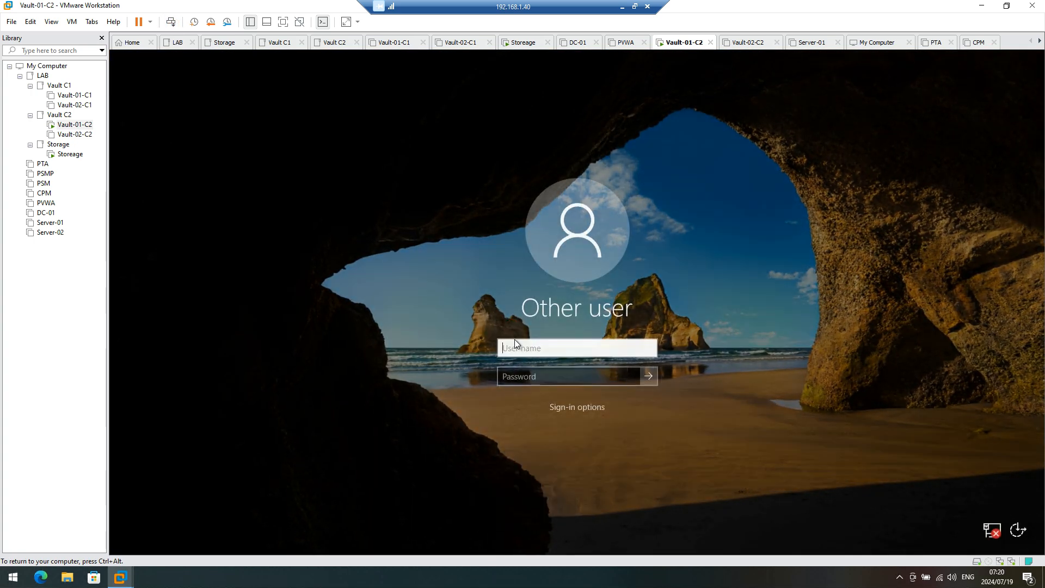
{"action": "type", "text": "Administrat"}
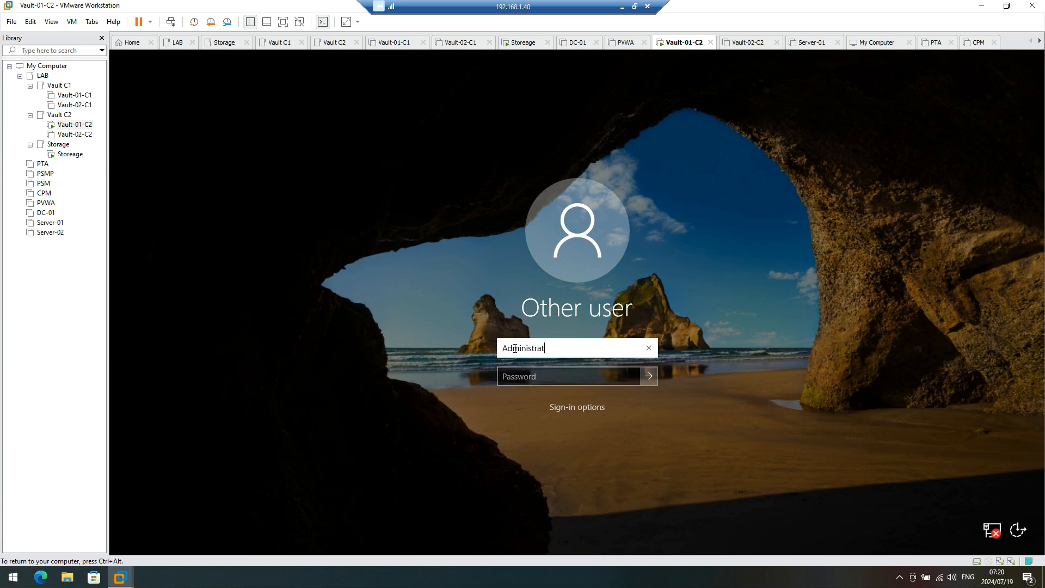
{"action": "type", "text": "or"}
{"action": "key", "text": "Tab"}
{"action": "type", "text": "•"}
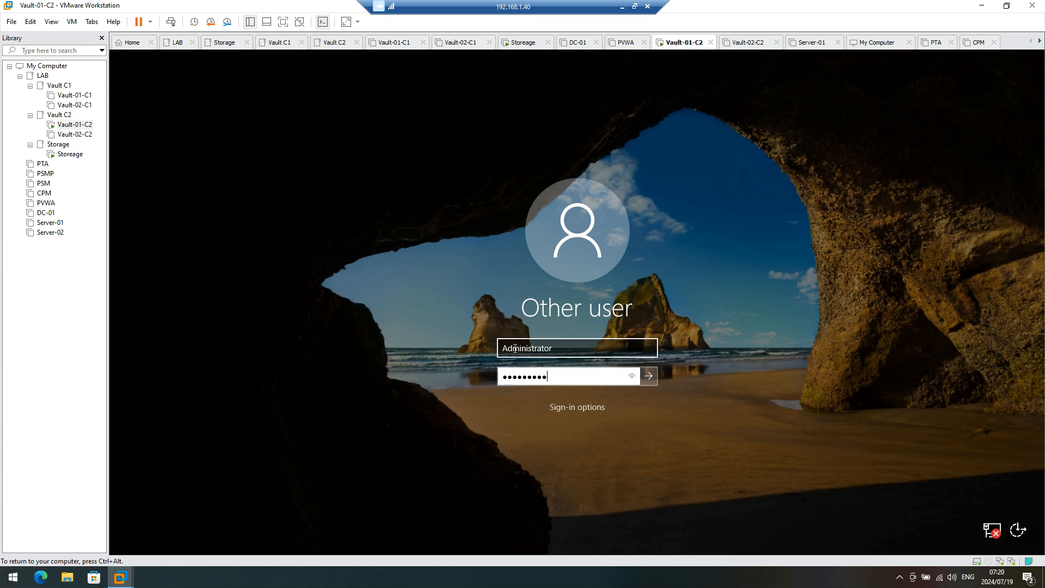
{"action": "type", "text": "•••••••••"}
{"action": "key", "text": "Return"}
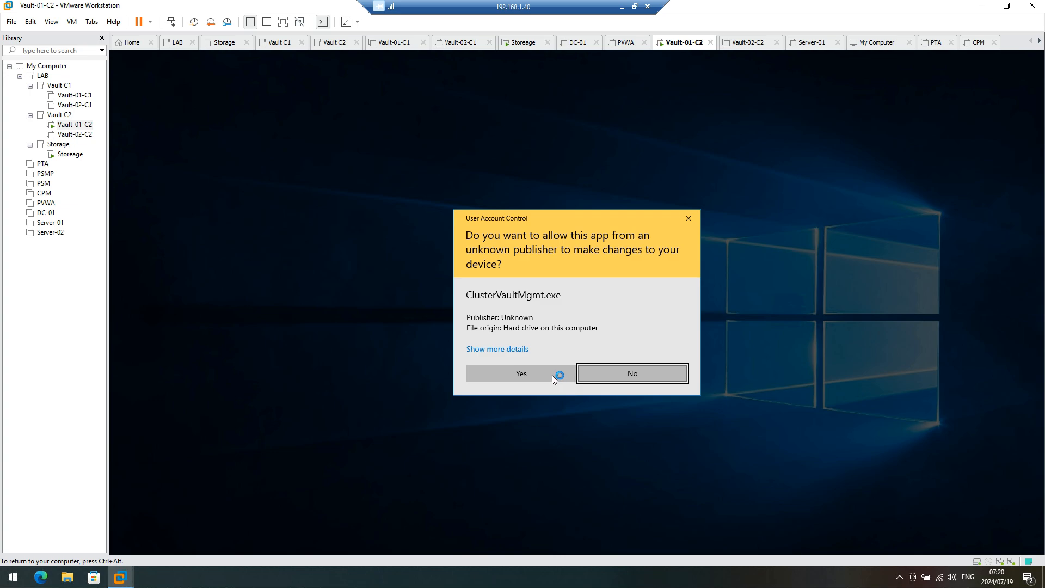
Step: Approve Cluster Vault Management and the PrivateArk Server console, then bring Cluster Vault Management forward
{"action": "left_click", "coordinate": [552, 375]}
{"action": "double_click", "coordinate": [150, 142]}
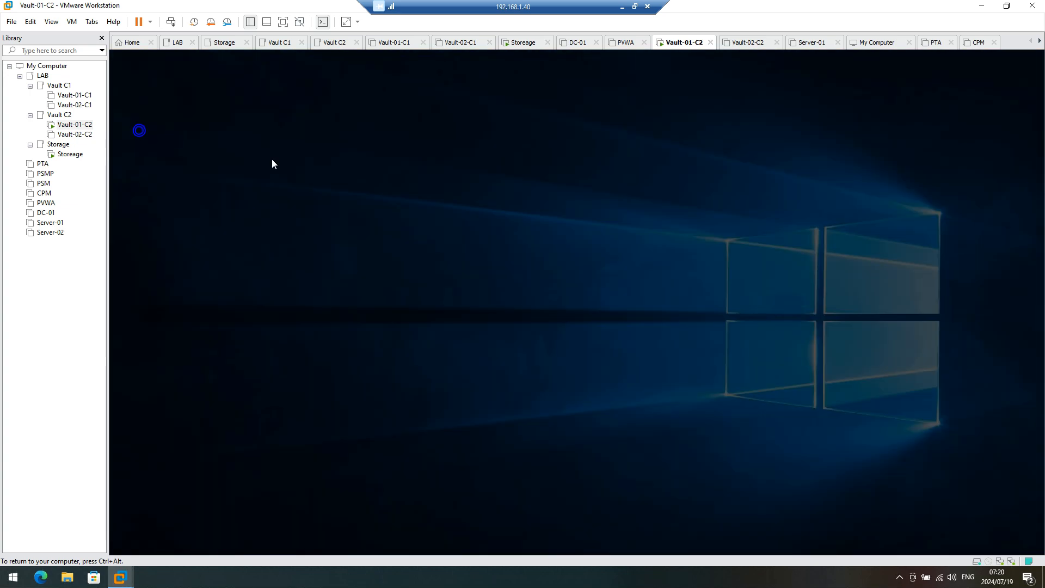
{"action": "left_click", "coordinate": [512, 373]}
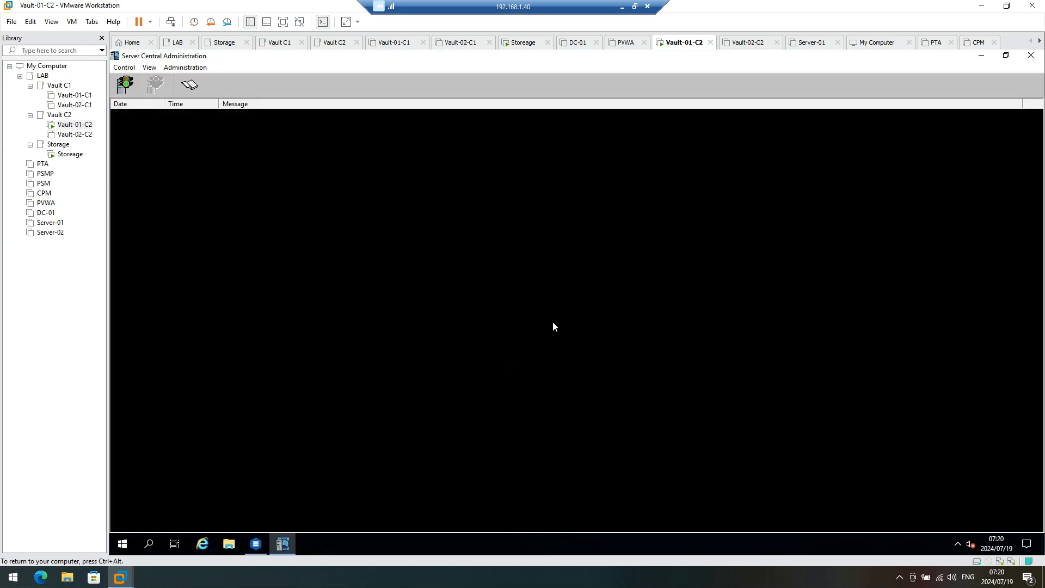
{"action": "left_click", "coordinate": [256, 543]}
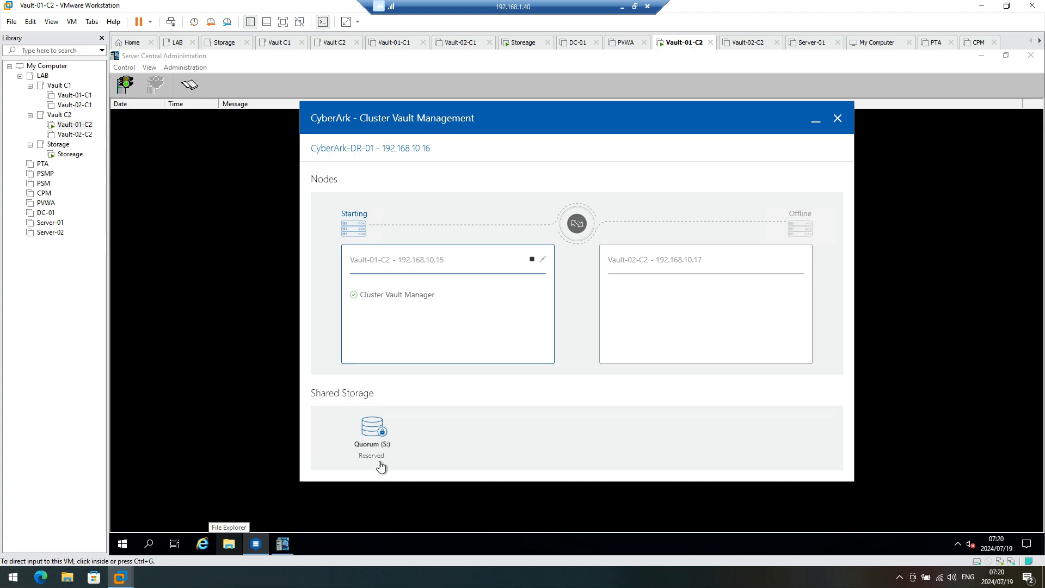
Step: Open New Volume (S:) in File Explorer, then minimize it to reveal the nodes view
{"action": "left_click", "coordinate": [228, 544]}
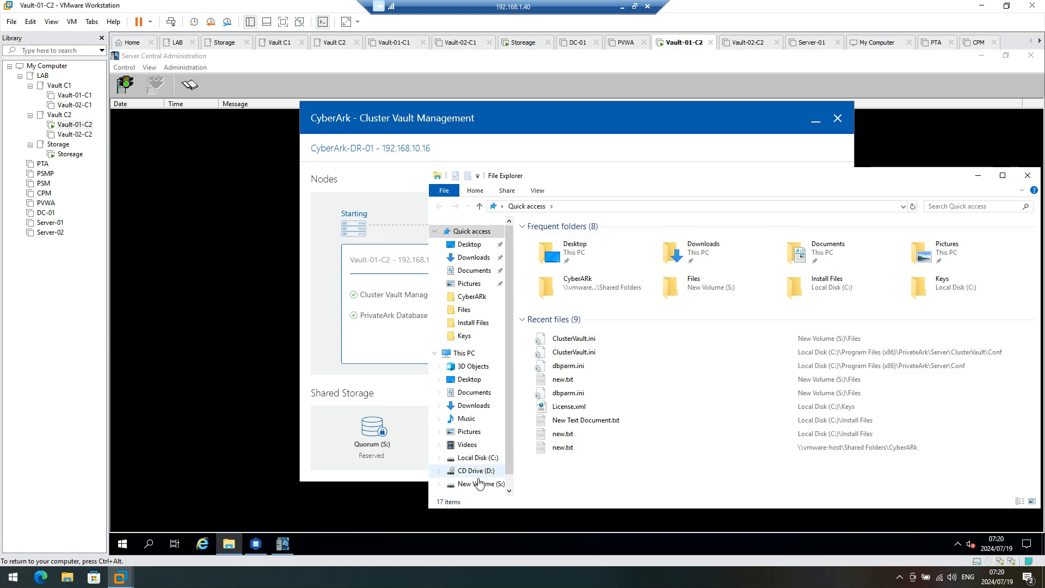
{"action": "left_click", "coordinate": [477, 485]}
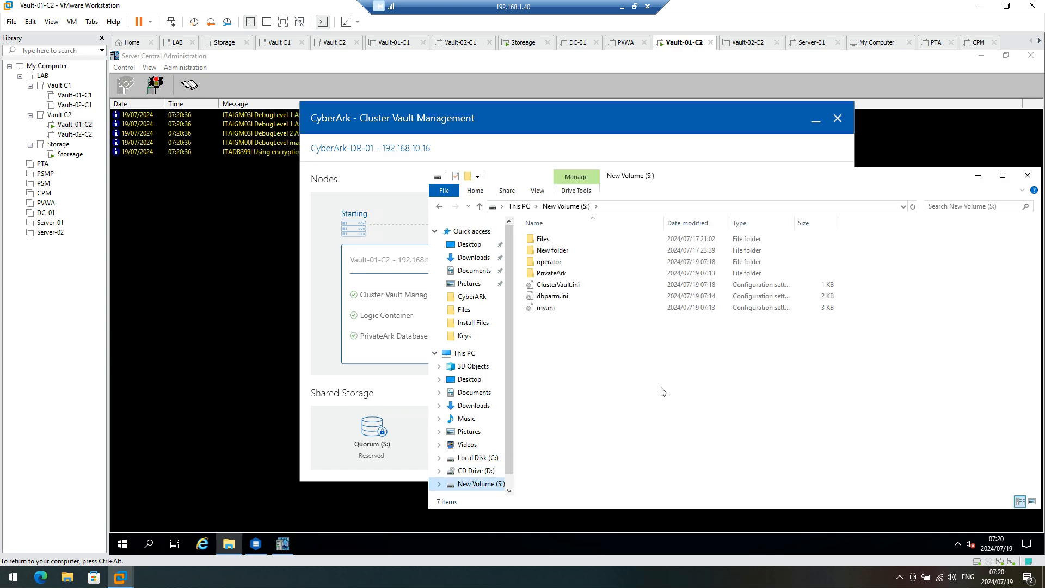
{"action": "left_click", "coordinate": [978, 176]}
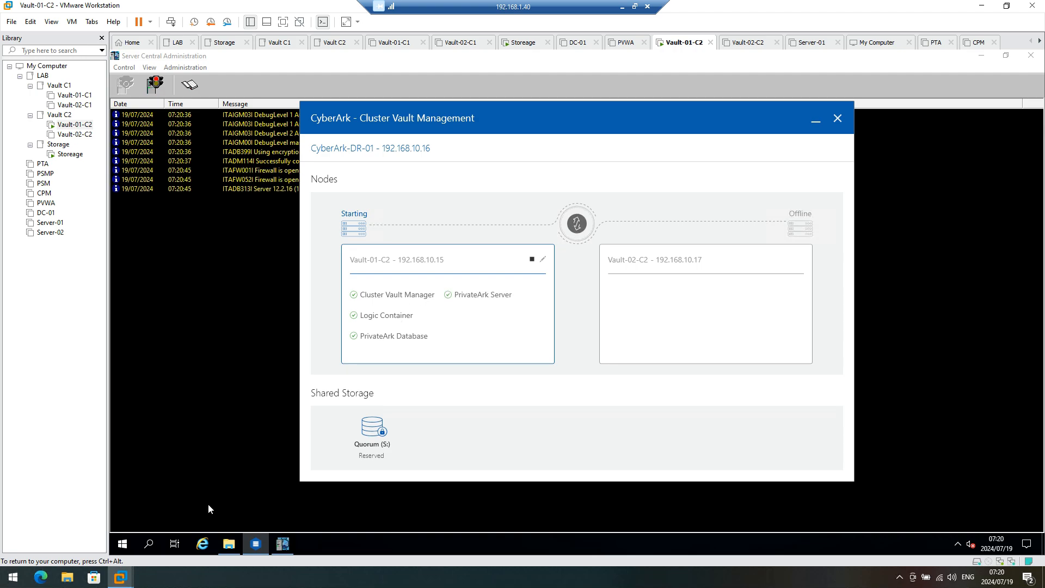
{"action": "mouse_move", "coordinate": [230, 546]}
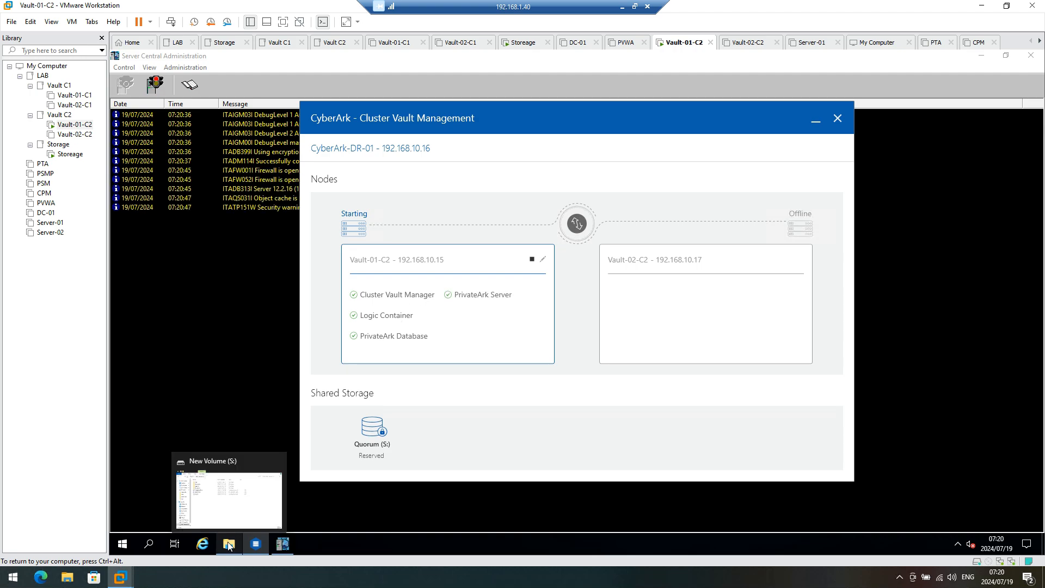
Step: Navigate to Install Files > Vault 12 > Client-Rls-v12.2 > Client in File Explorer
{"action": "left_click", "coordinate": [229, 546]}
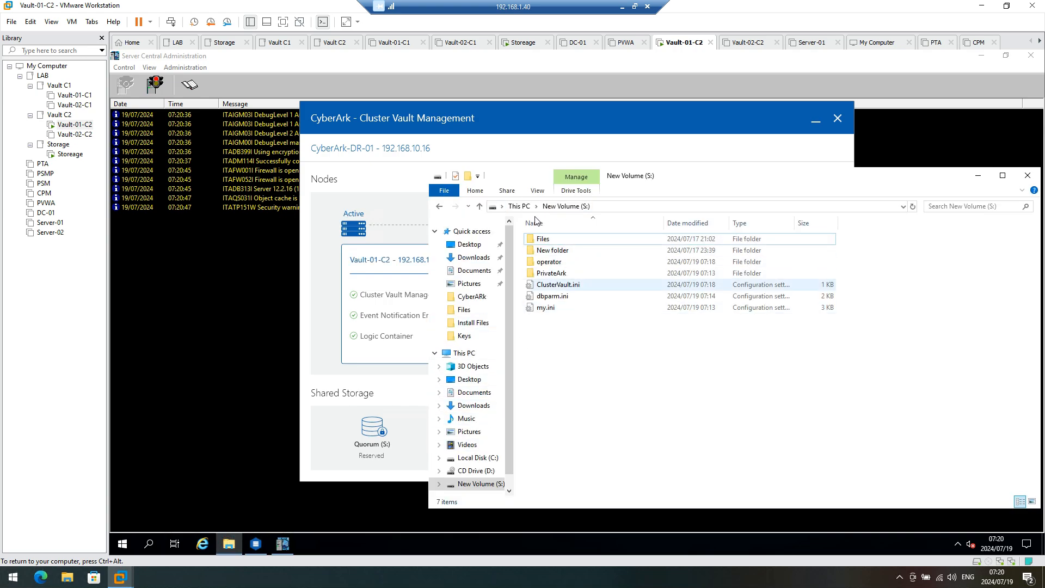
{"action": "left_click", "coordinate": [471, 324]}
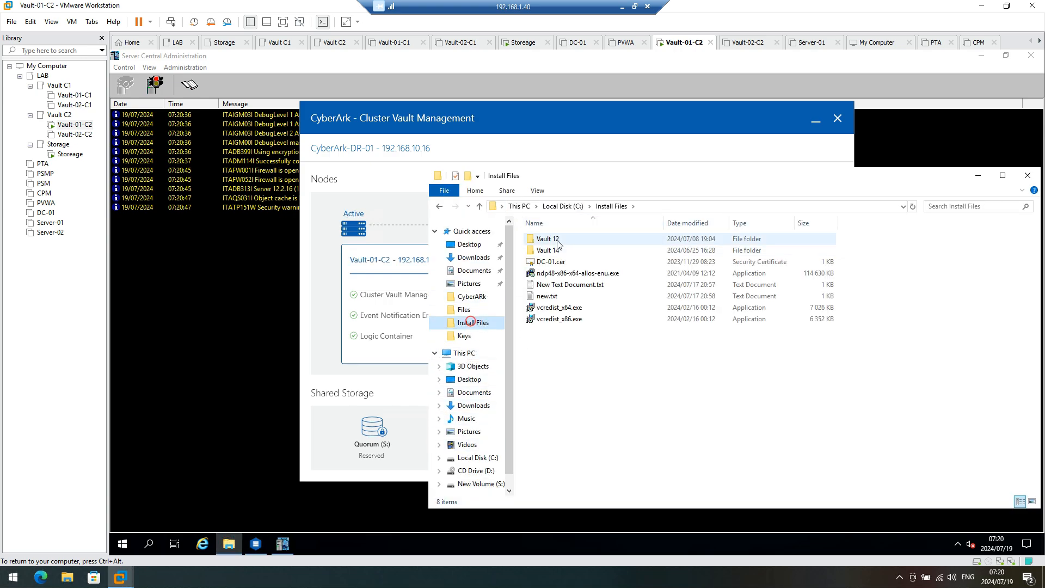
{"action": "double_click", "coordinate": [554, 240]}
{"action": "double_click", "coordinate": [558, 241]}
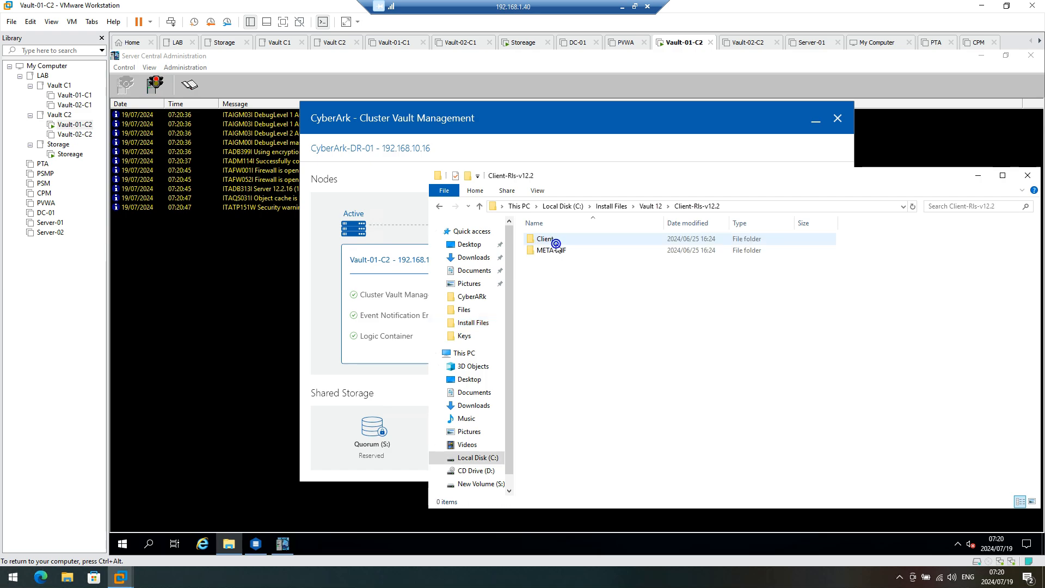
{"action": "double_click", "coordinate": [555, 241]}
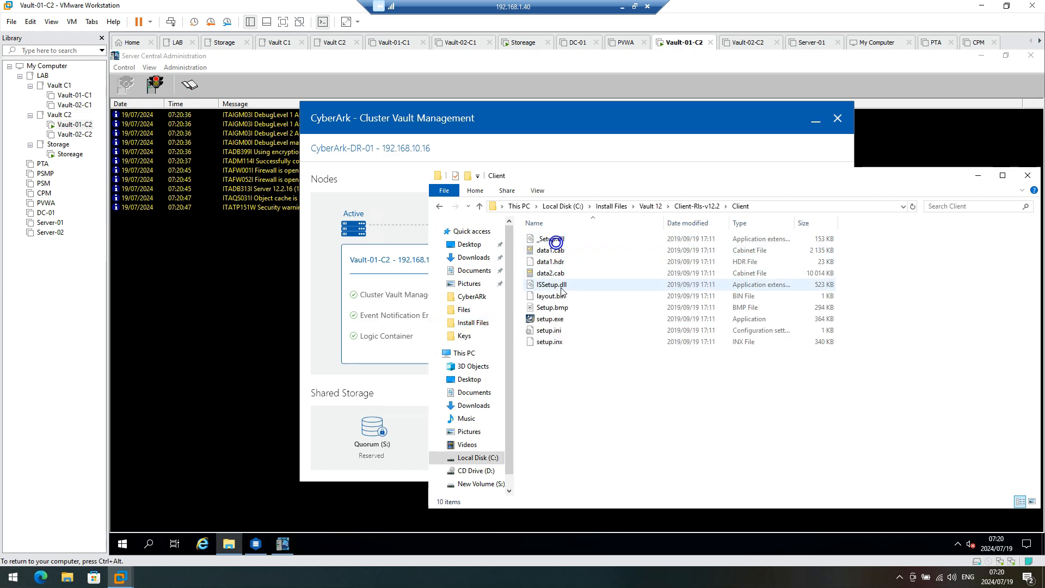
Step: Run setup.exe as administrator and approve the UAC prompt
{"action": "left_click", "coordinate": [553, 319]}
{"action": "right_click", "coordinate": [551, 321]}
{"action": "left_click", "coordinate": [588, 342]}
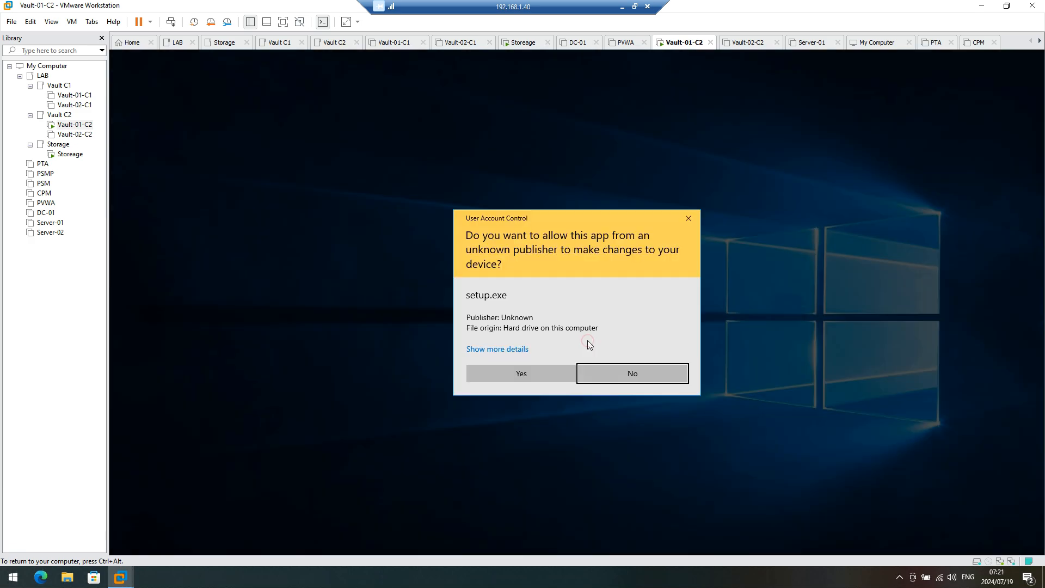
{"action": "left_click", "coordinate": [555, 378]}
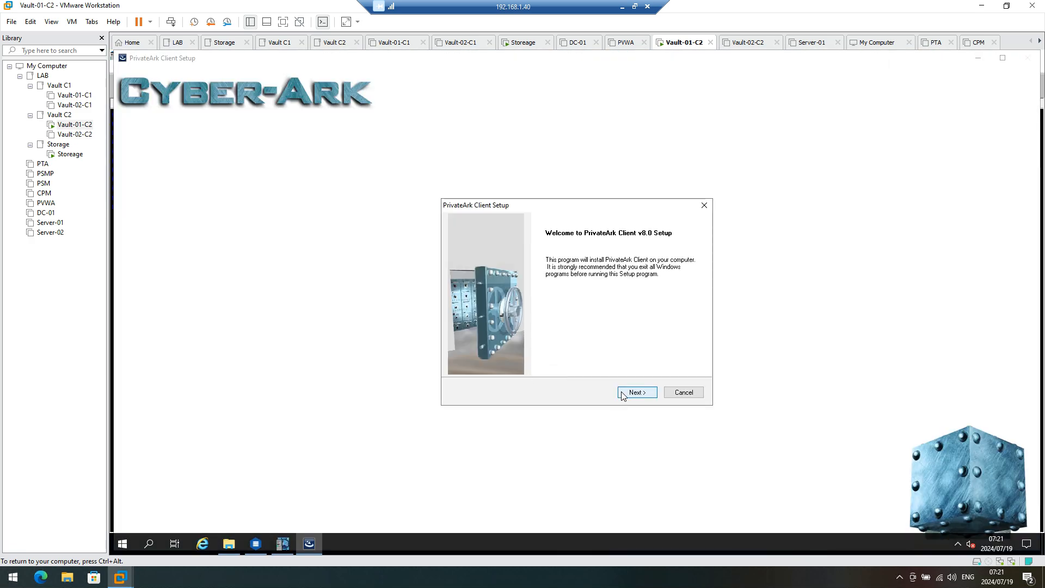
Step: Accept the license, enter company 'CyberAr', and install with the default Typical setup
{"action": "left_click", "coordinate": [622, 394]}
{"action": "left_click", "coordinate": [625, 394]}
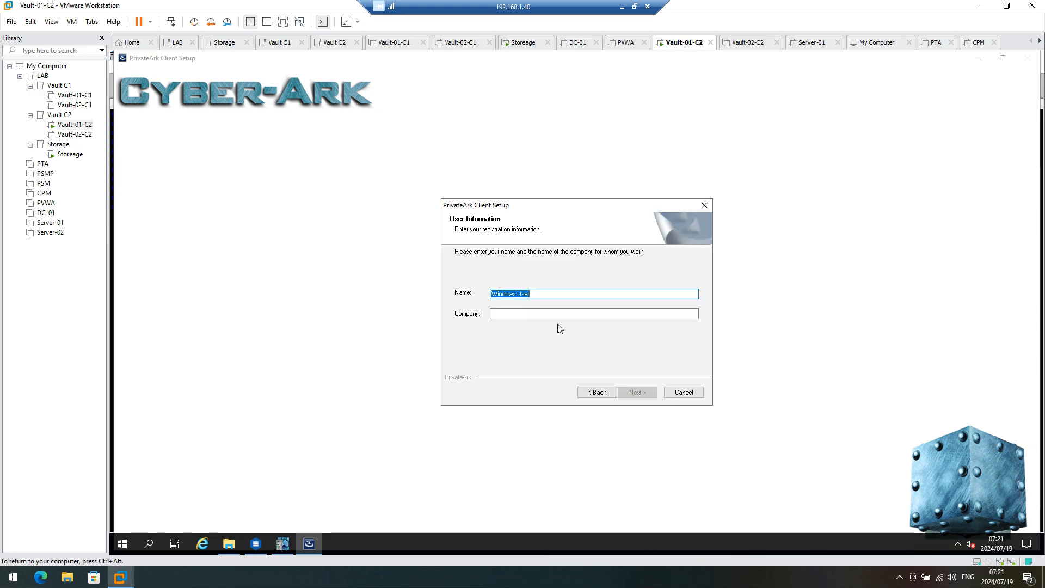
{"action": "left_click", "coordinate": [550, 315]}
{"action": "type", "text": "C"}
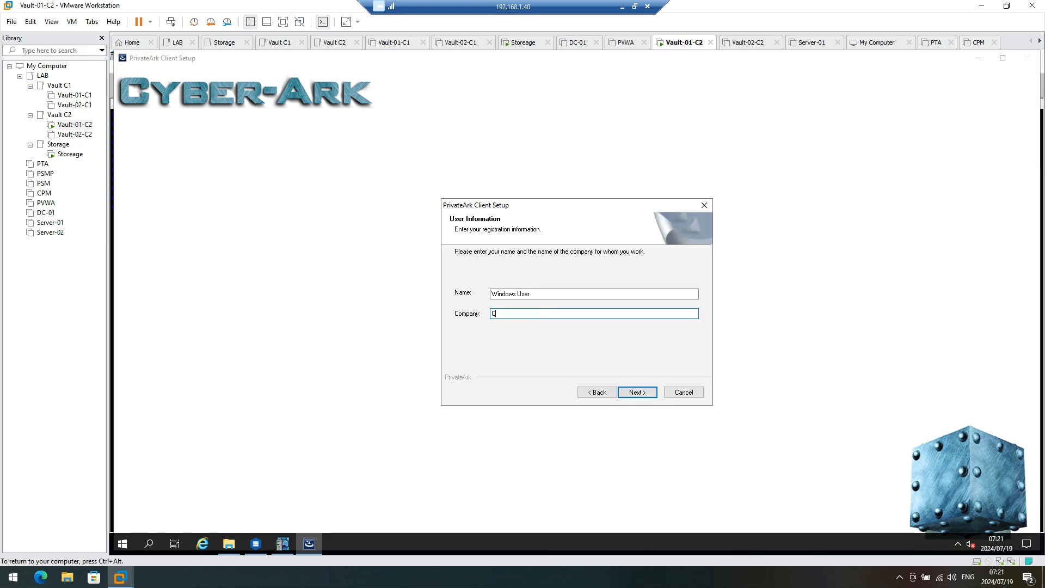
{"action": "type", "text": "yberArk"}
{"action": "key", "text": "Return"}
{"action": "key", "text": "Return"}
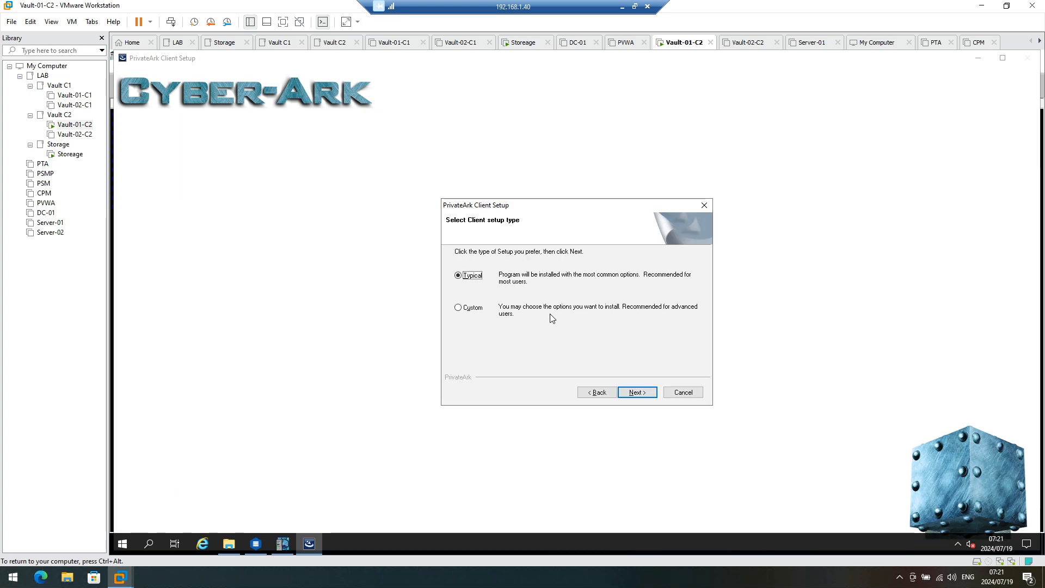
{"action": "key", "text": "Return"}
{"action": "key", "text": "Return"}
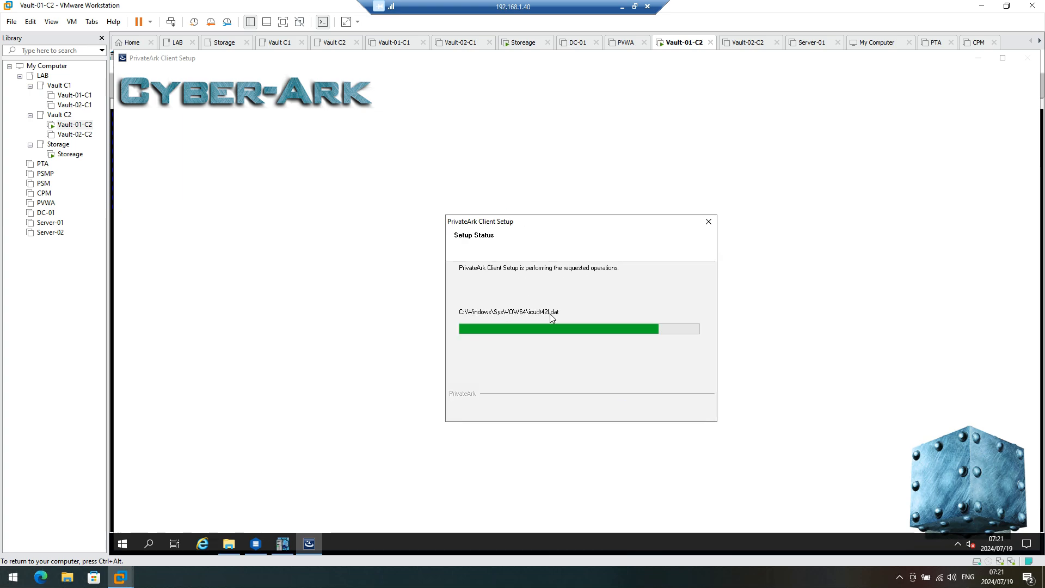
Step: Choose to define a vault now and enter VaultDR as the server name
{"action": "left_click", "coordinate": [544, 324]}
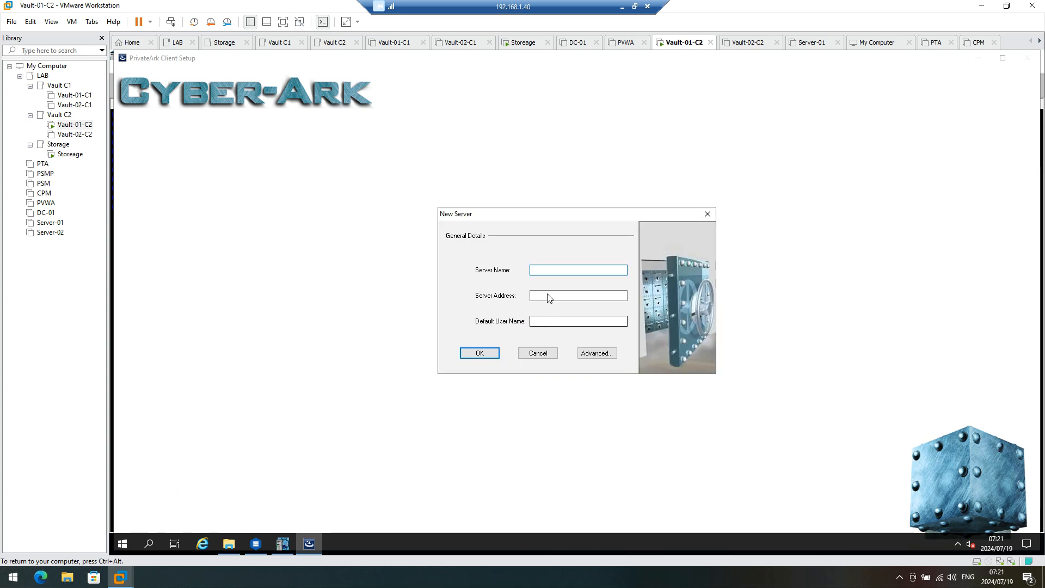
{"action": "left_click", "coordinate": [545, 268]}
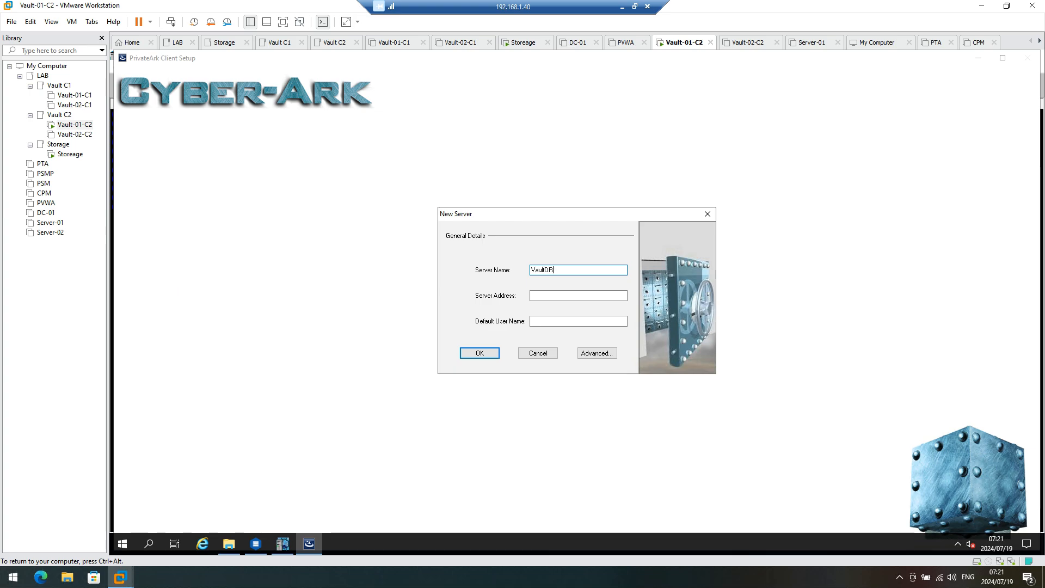
{"action": "left_click", "coordinate": [537, 295]}
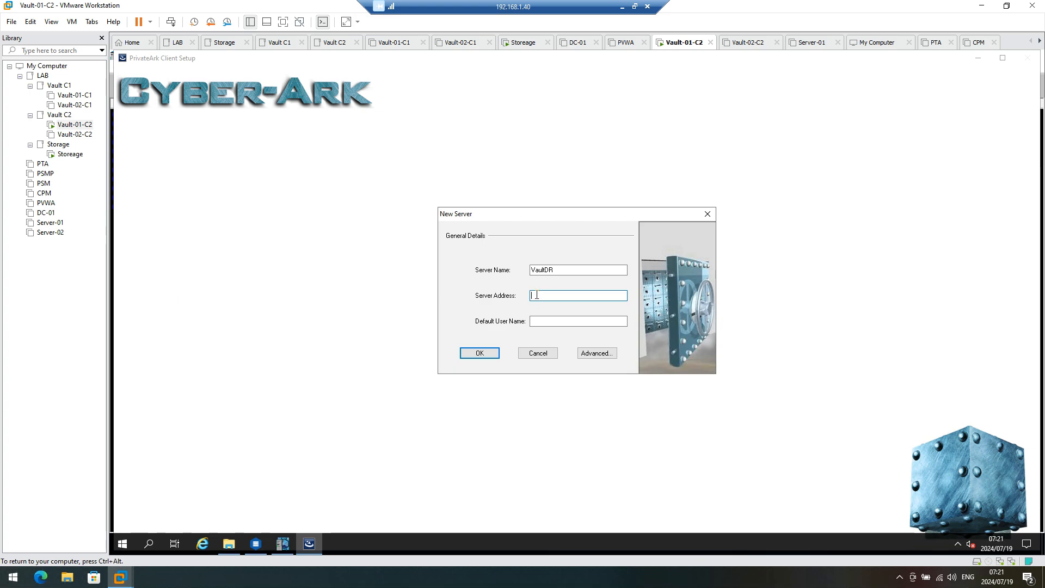
Step: Open the Files folder on New Volume (S:) in File Explorer
{"action": "left_click", "coordinate": [223, 539]}
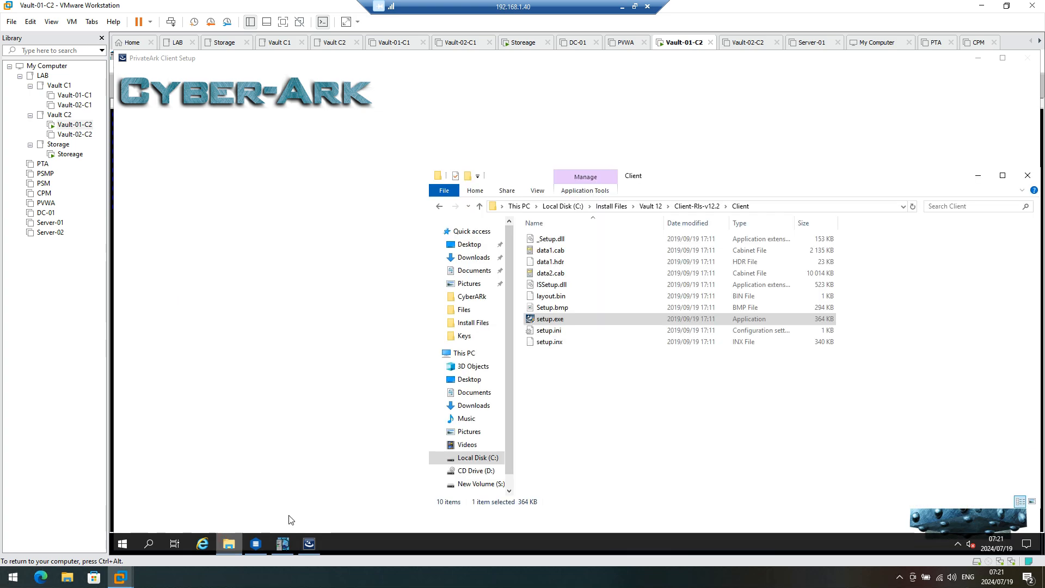
{"action": "left_click", "coordinate": [477, 483]}
{"action": "double_click", "coordinate": [544, 240]}
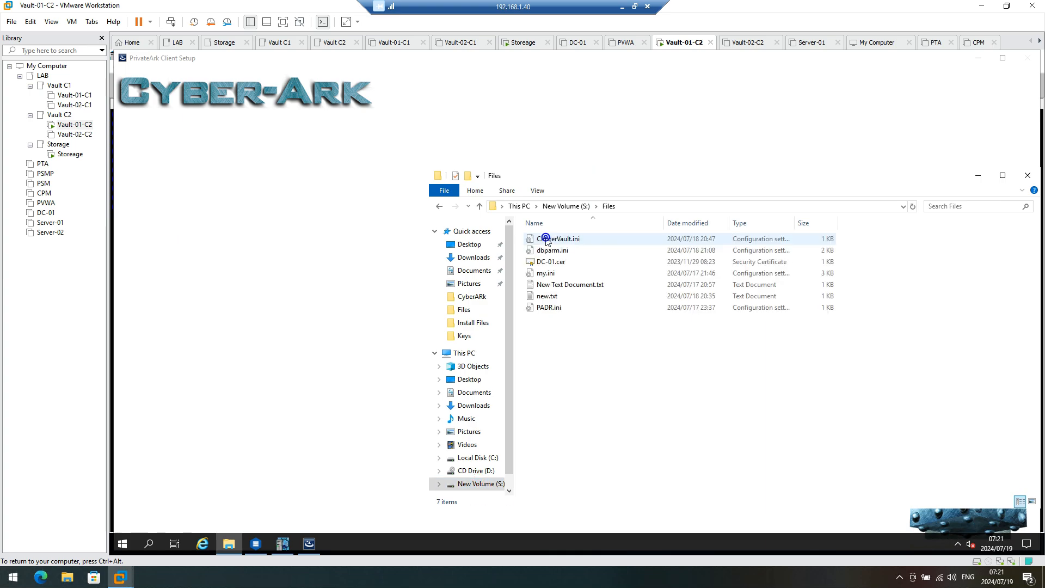
Step: Check new.txt and PADR.ini, then open ClusterVault.ini and select VirtualIP 192.168.10.16
{"action": "double_click", "coordinate": [546, 297]}
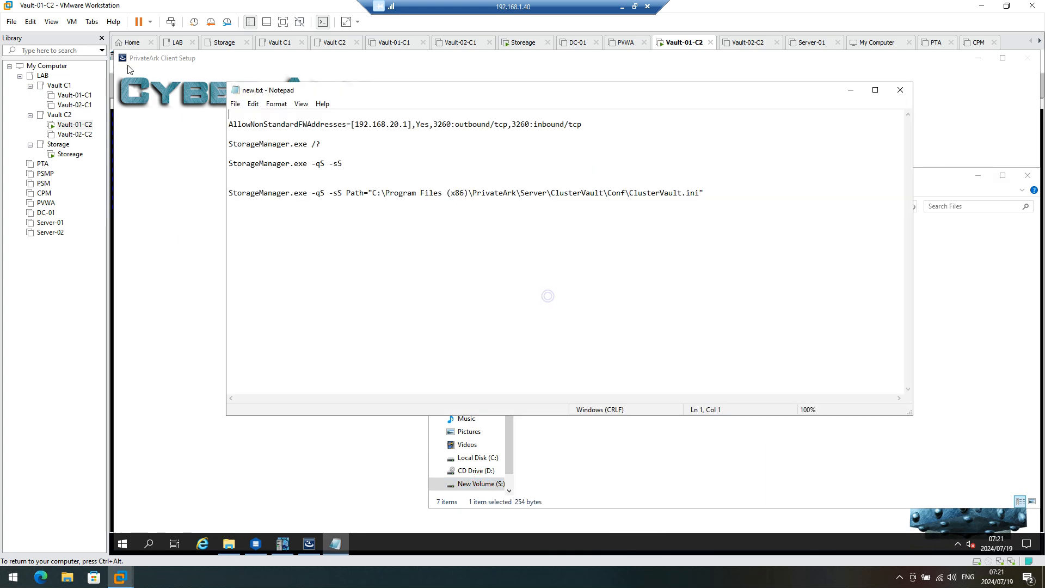
{"action": "left_click", "coordinate": [900, 90]}
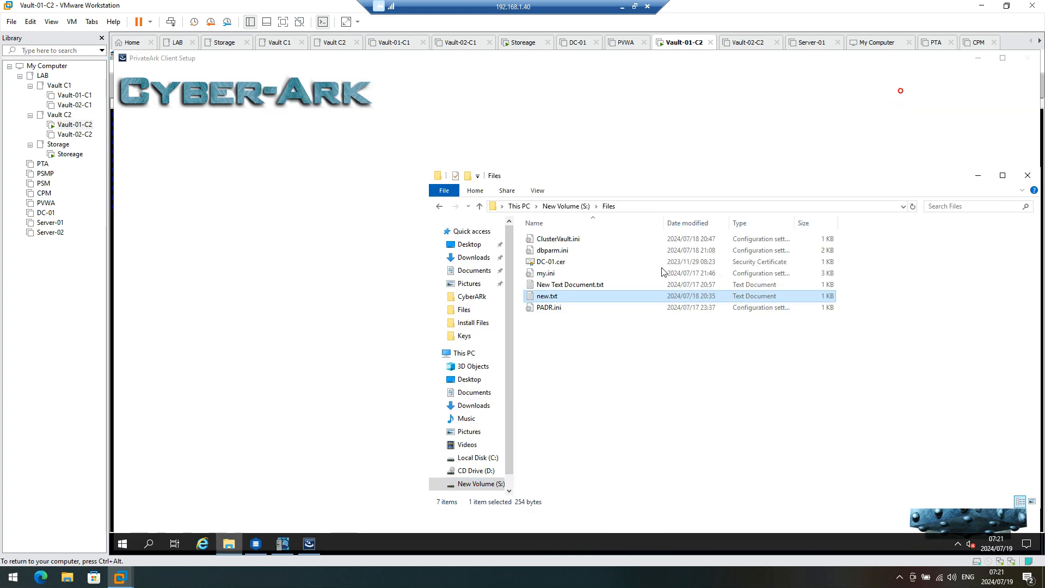
{"action": "double_click", "coordinate": [546, 308]}
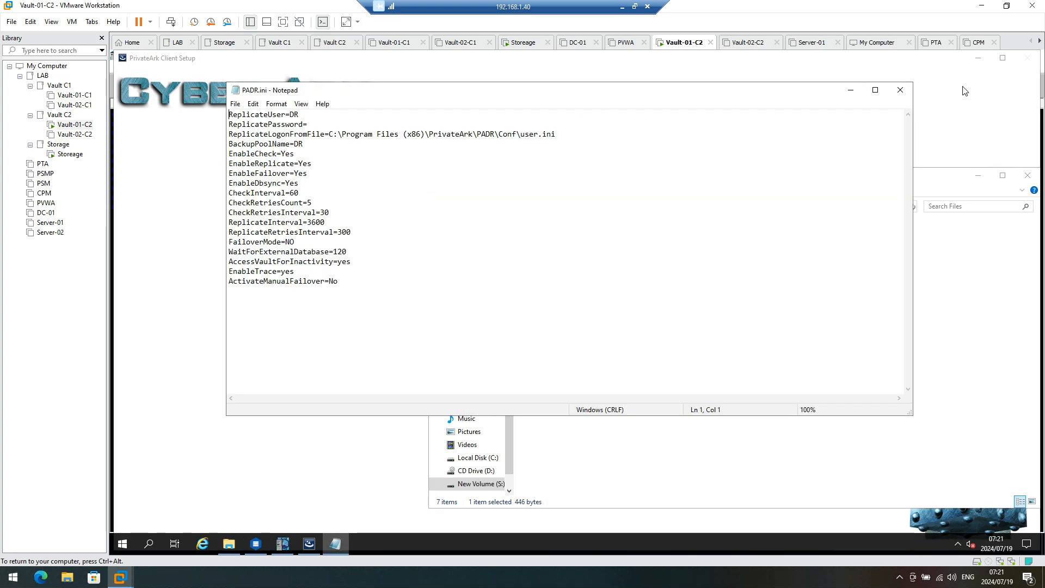
{"action": "left_click", "coordinate": [894, 87]}
{"action": "double_click", "coordinate": [561, 239]}
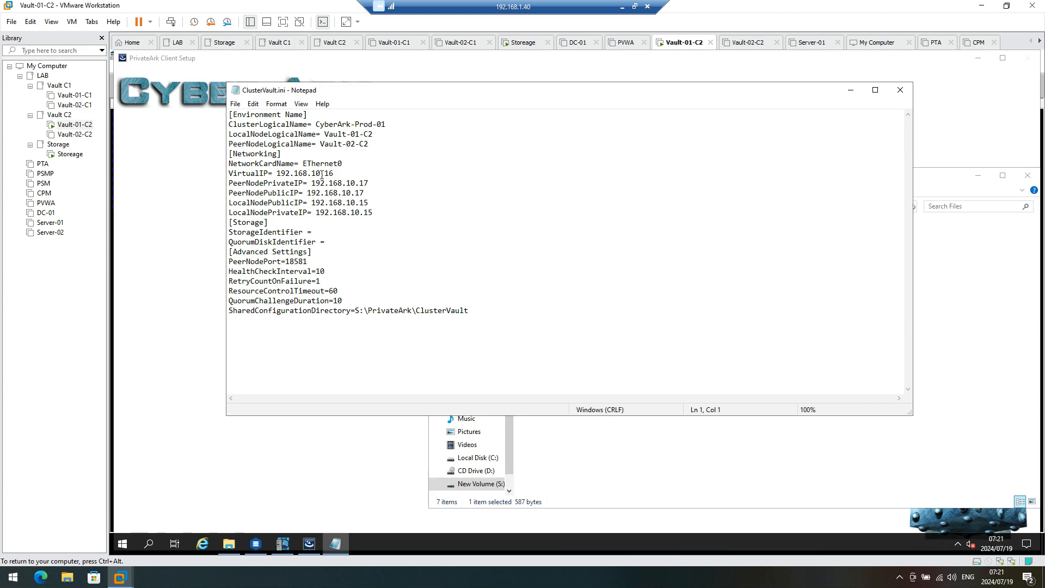
{"action": "left_click_drag", "start_coordinate": [333, 173], "coordinate": [280, 173]}
Step: Give VaultDR address 192.168.10.16 and an administrator default user, then finish setup with restart
{"action": "left_click", "coordinate": [309, 544]}
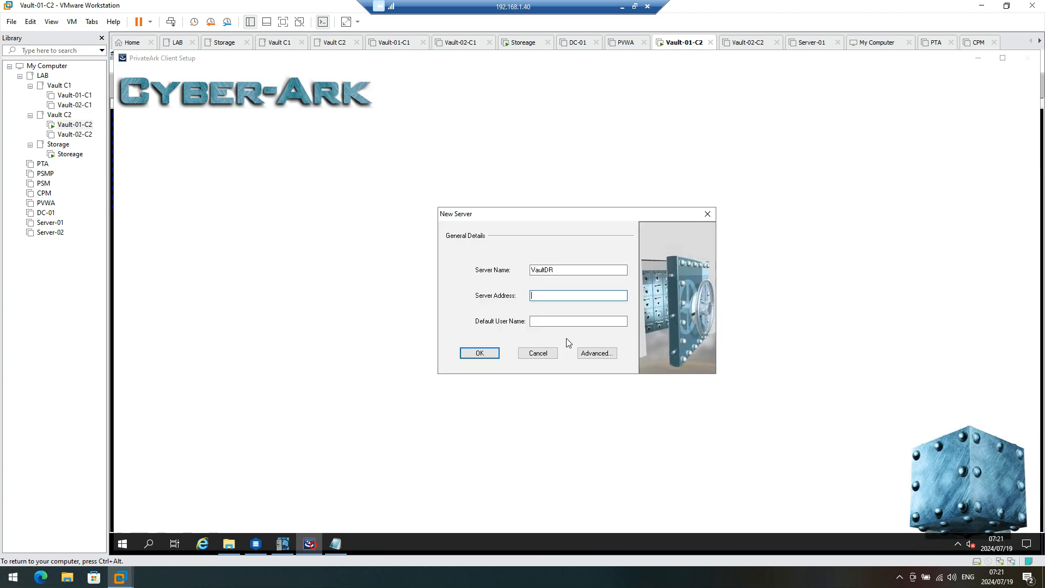
{"action": "left_click", "coordinate": [565, 296]}
{"action": "type", "text": "192.168.10.16"}
{"action": "left_click", "coordinate": [556, 321]}
{"action": "type", "text": "A"}
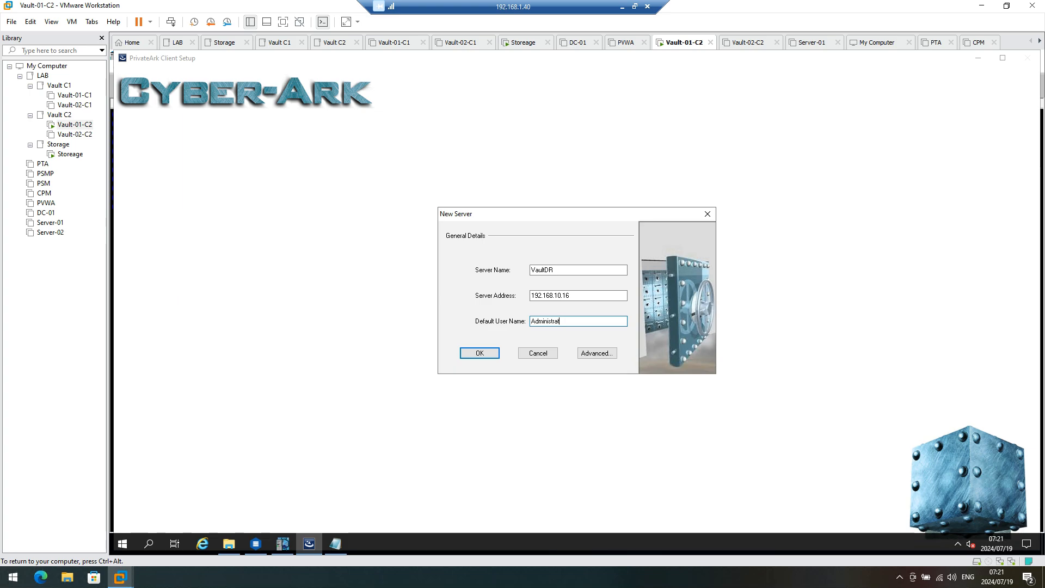
{"action": "left_click", "coordinate": [479, 354]}
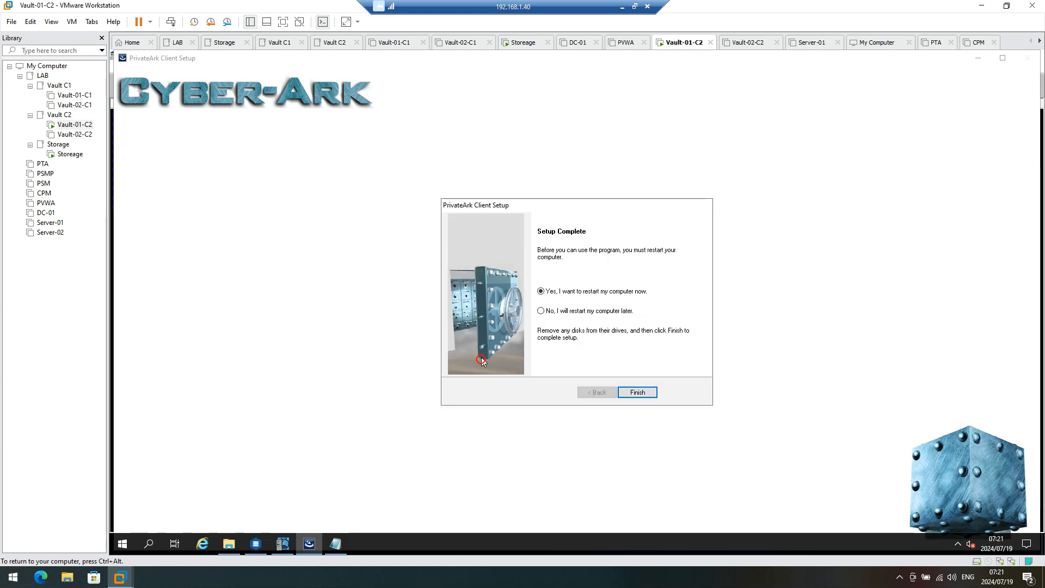
{"action": "left_click", "coordinate": [647, 395]}
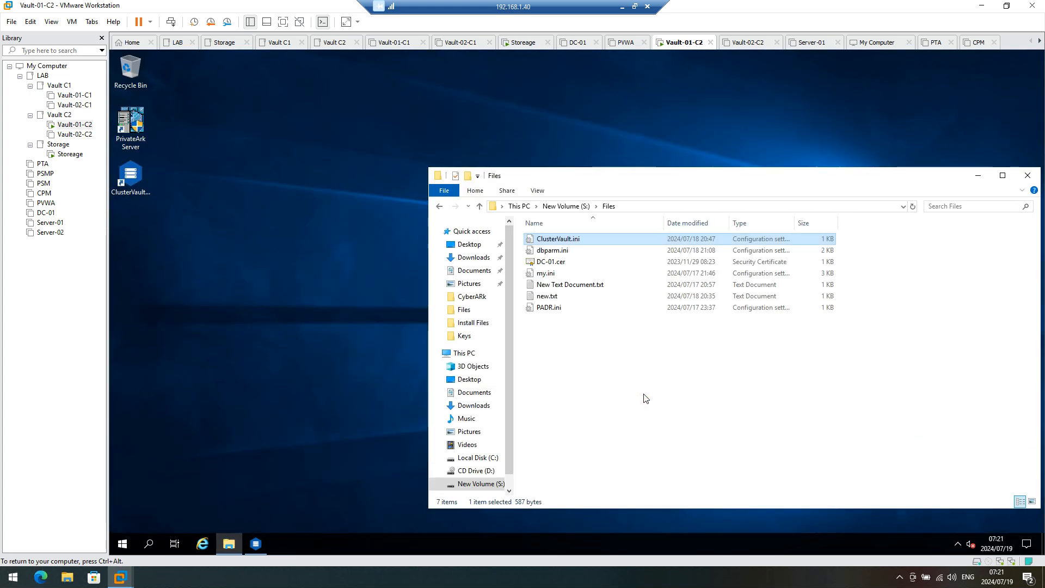
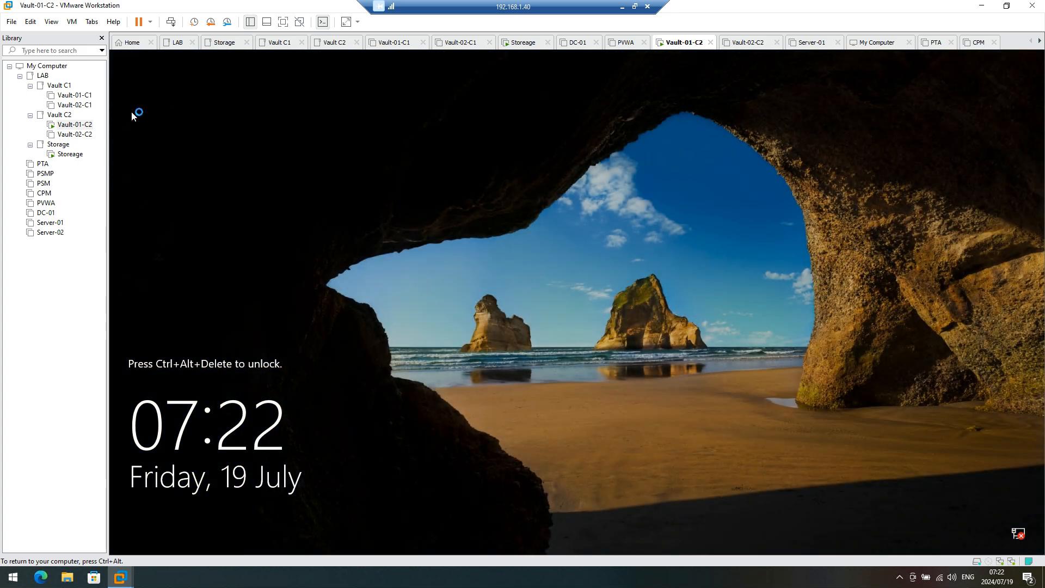
Step: Unlock the Vault-01-C2 lock screen, acknowledge the warning, and sign in as Administrator with its password
{"action": "left_click", "coordinate": [170, 21]}
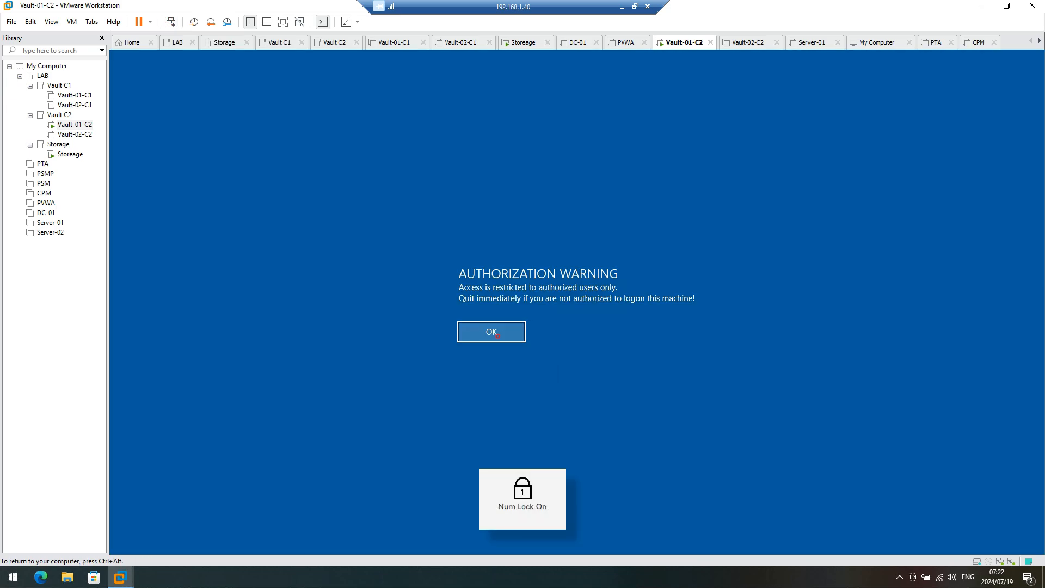
{"action": "left_click", "coordinate": [497, 335]}
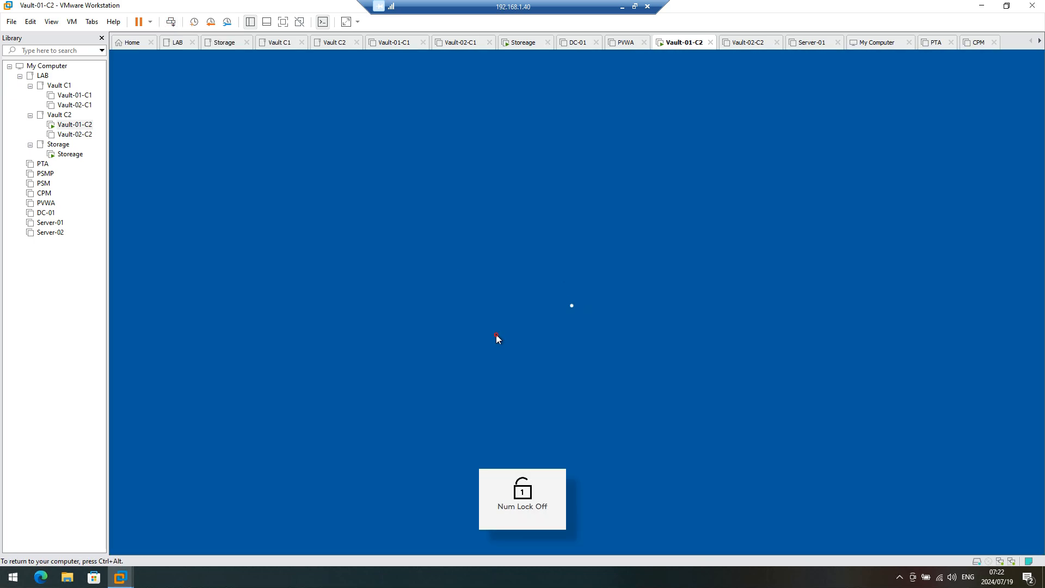
{"action": "type", "text": "Administrator"}
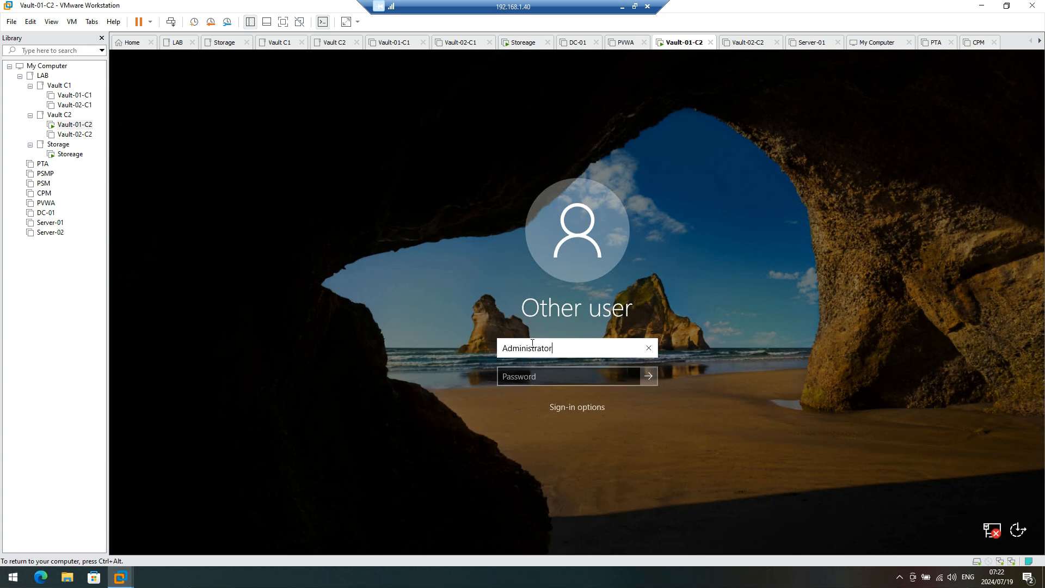
{"action": "key", "text": "Tab"}
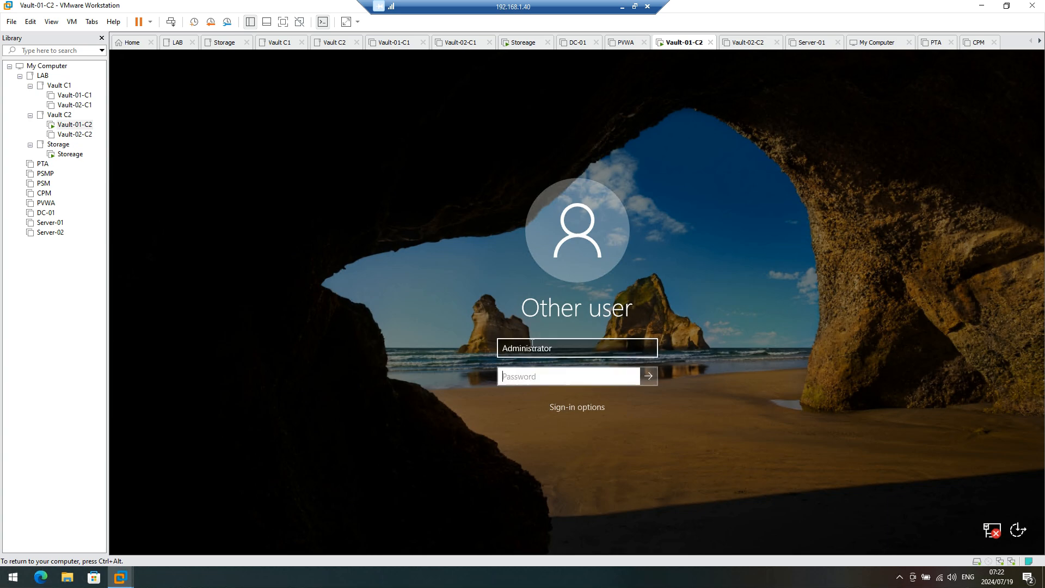
{"action": "type", "text": "**********"}
{"action": "key", "text": "Return"}
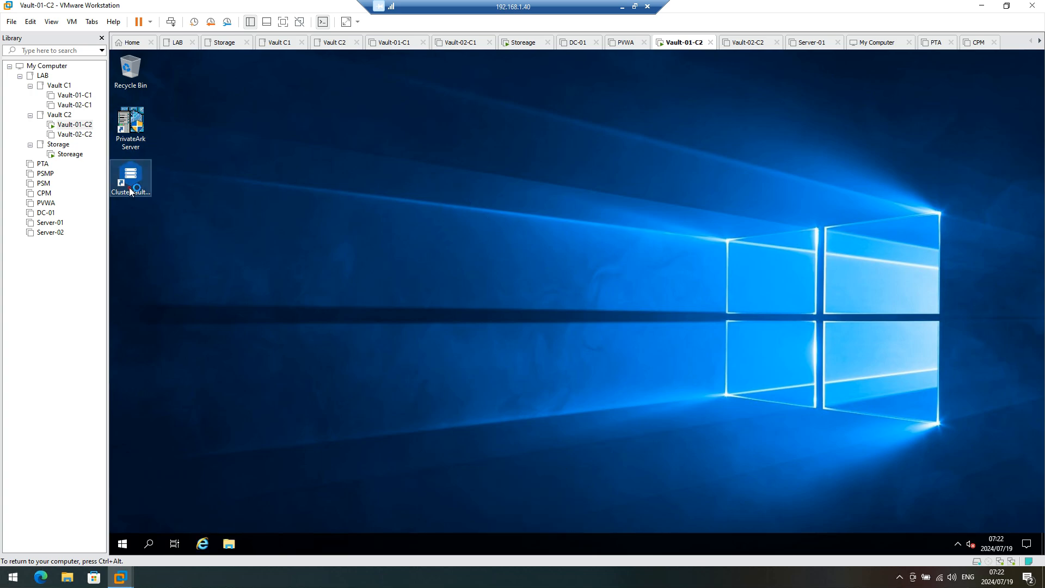
Step: Launch Cluster Vault Management and the PrivateArk Server console, approving both UAC prompts
{"action": "double_click", "coordinate": [131, 174]}
{"action": "left_click", "coordinate": [543, 378]}
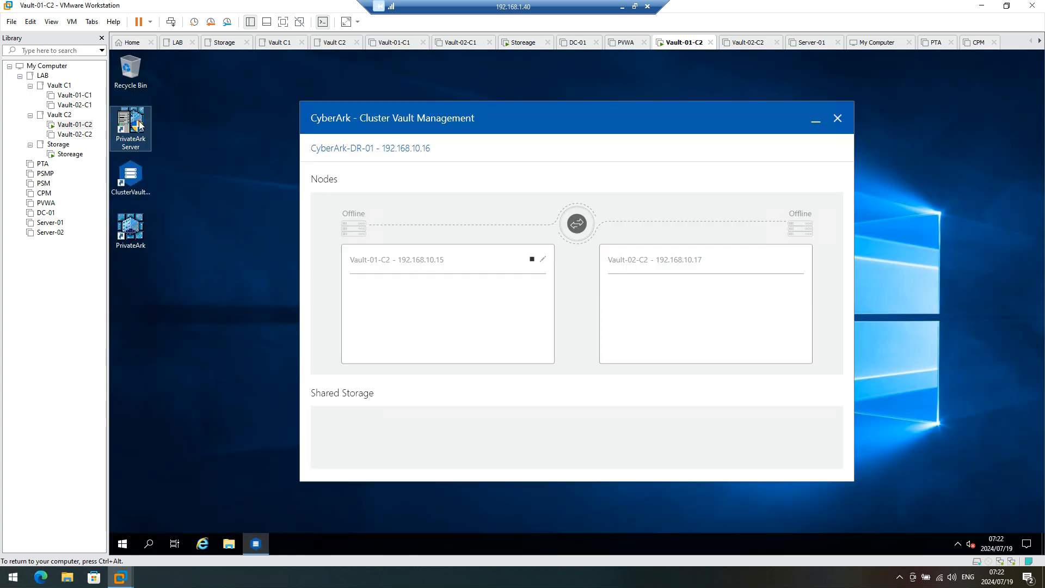
{"action": "double_click", "coordinate": [131, 125]}
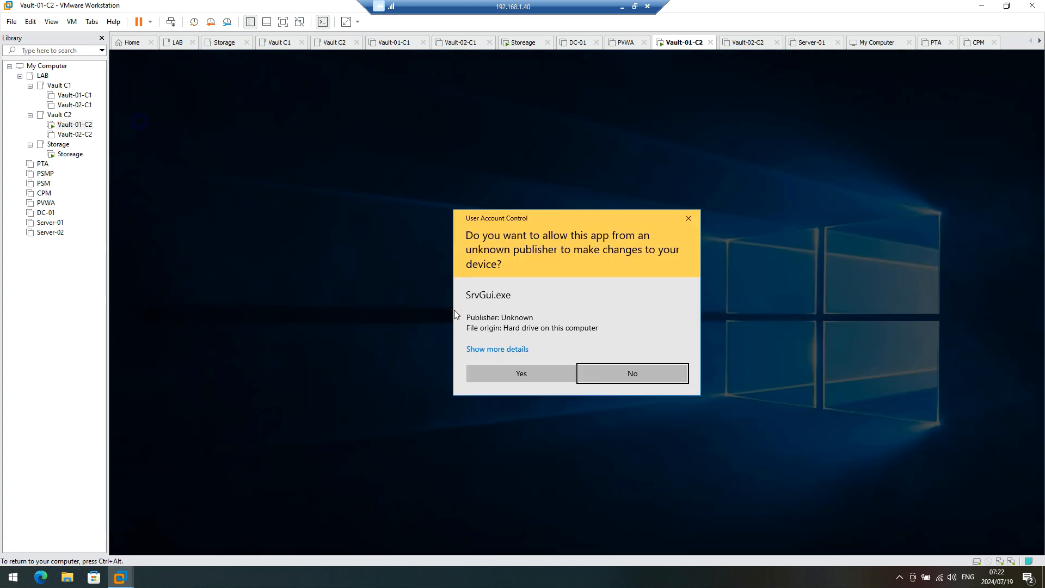
{"action": "left_click", "coordinate": [525, 373]}
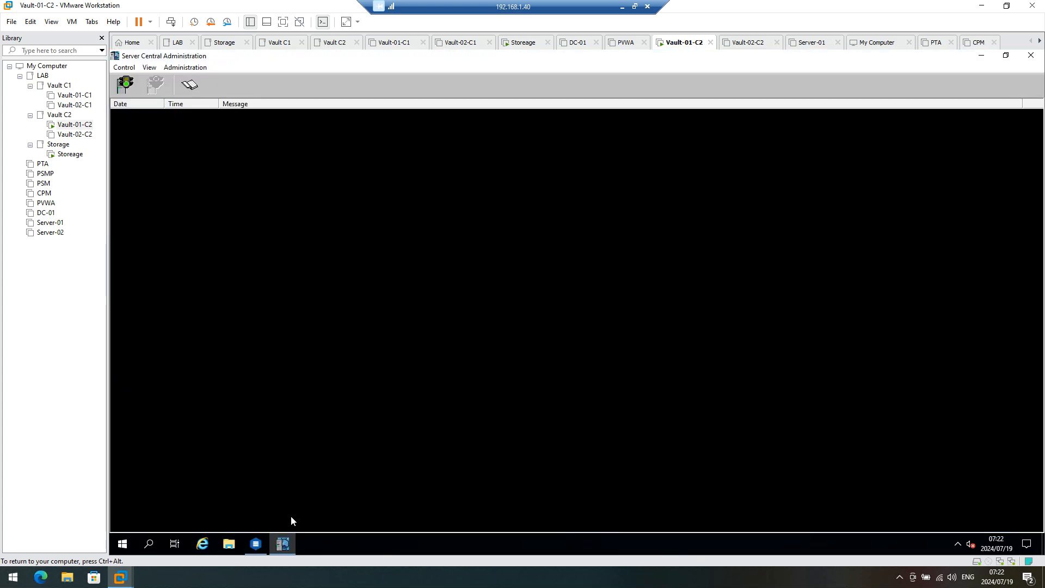
{"action": "left_click", "coordinate": [255, 543]}
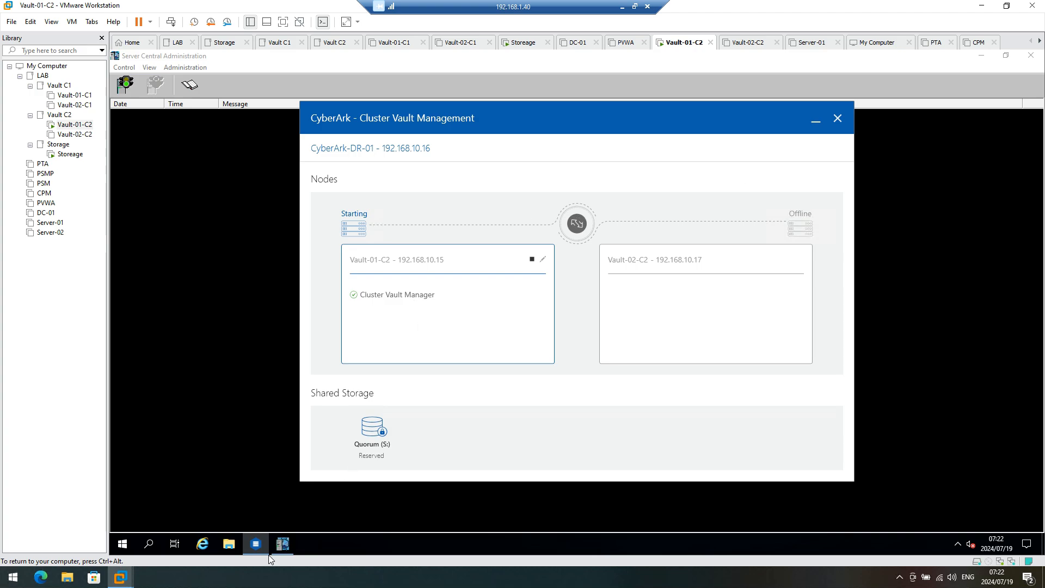
Step: Check the contents of the S: drive in File Explorer, then hide Explorer and the server log
{"action": "left_click", "coordinate": [231, 549]}
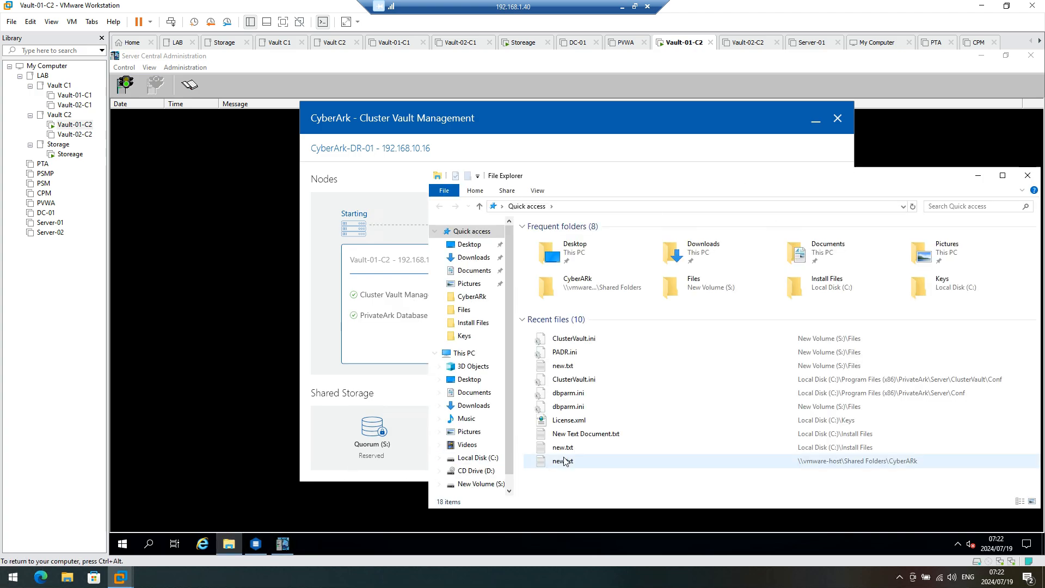
{"action": "left_click", "coordinate": [481, 484]}
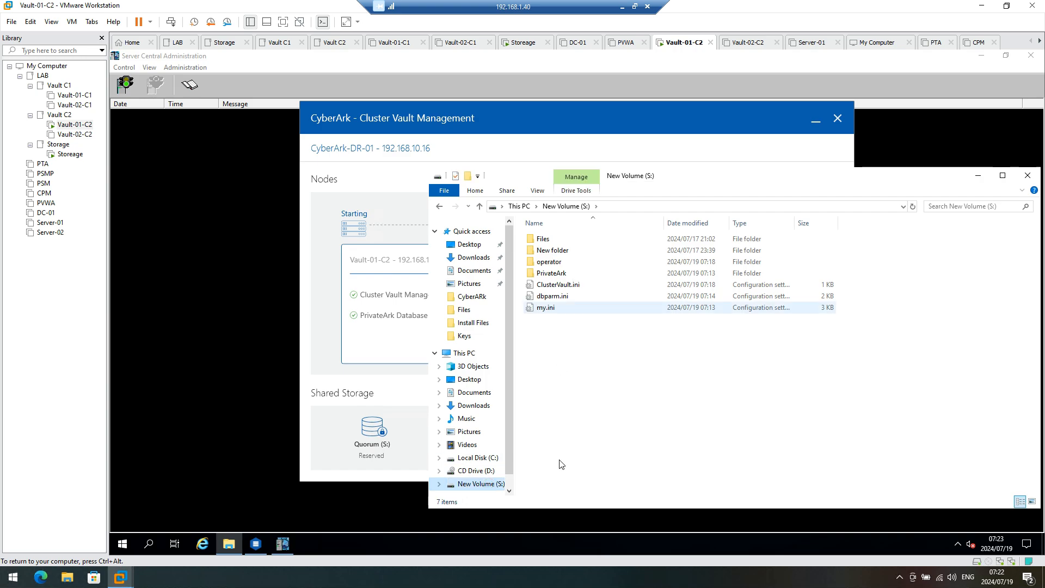
{"action": "left_click", "coordinate": [980, 175]}
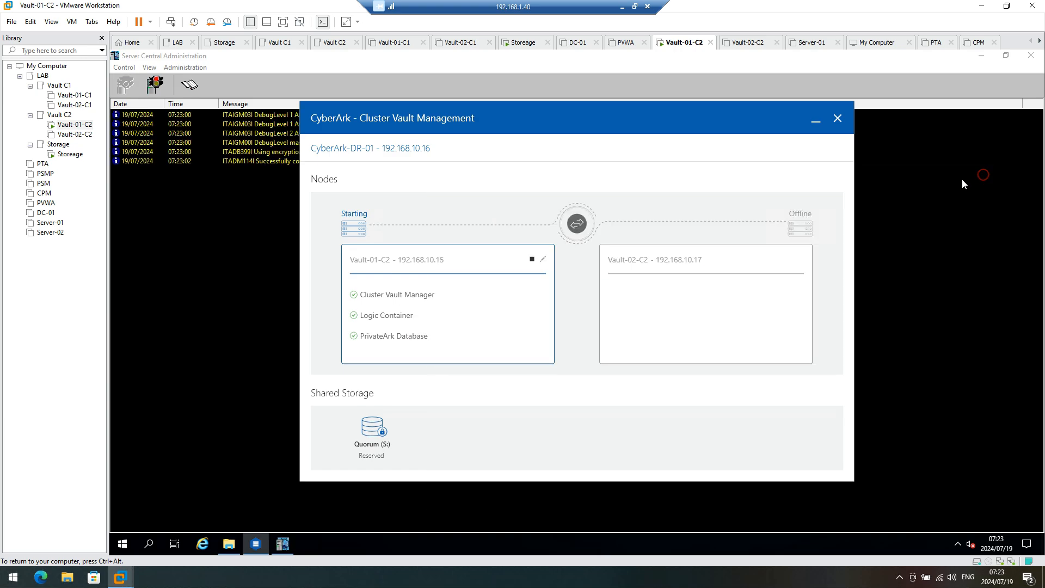
{"action": "left_click", "coordinate": [994, 60]}
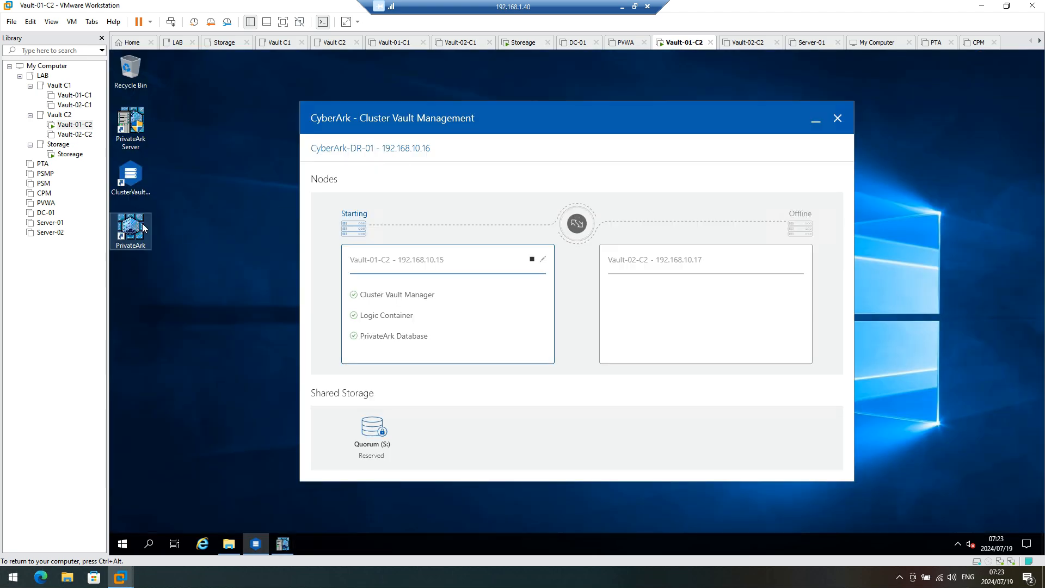
Step: Launch the PrivateArk client while checking that the Vault-01-C2 node shows Active
{"action": "double_click", "coordinate": [142, 223]}
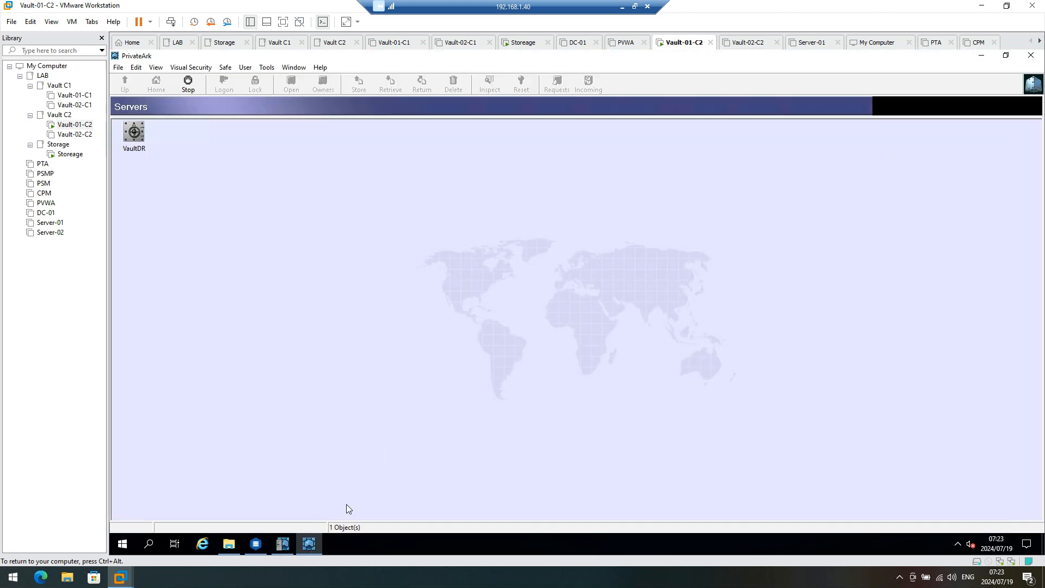
{"action": "left_click", "coordinate": [278, 546]}
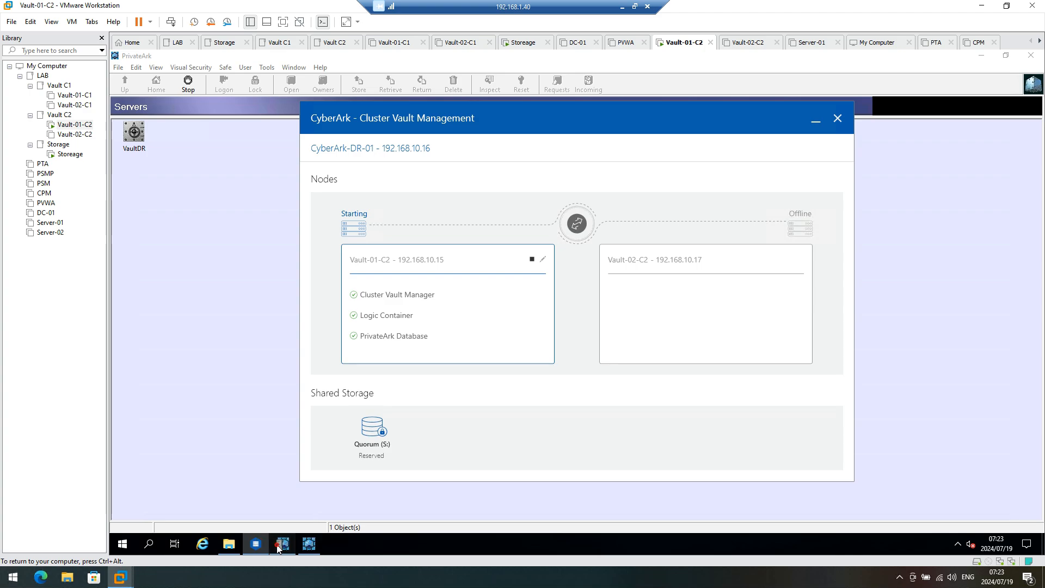
{"action": "left_click", "coordinate": [279, 546]}
{"action": "left_click", "coordinate": [314, 546]}
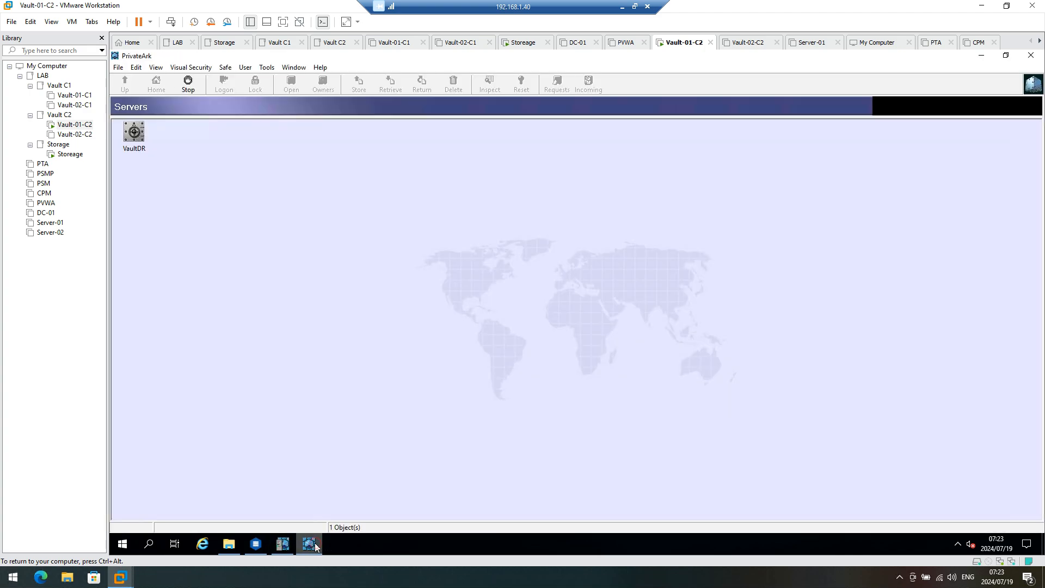
{"action": "left_click", "coordinate": [255, 545]}
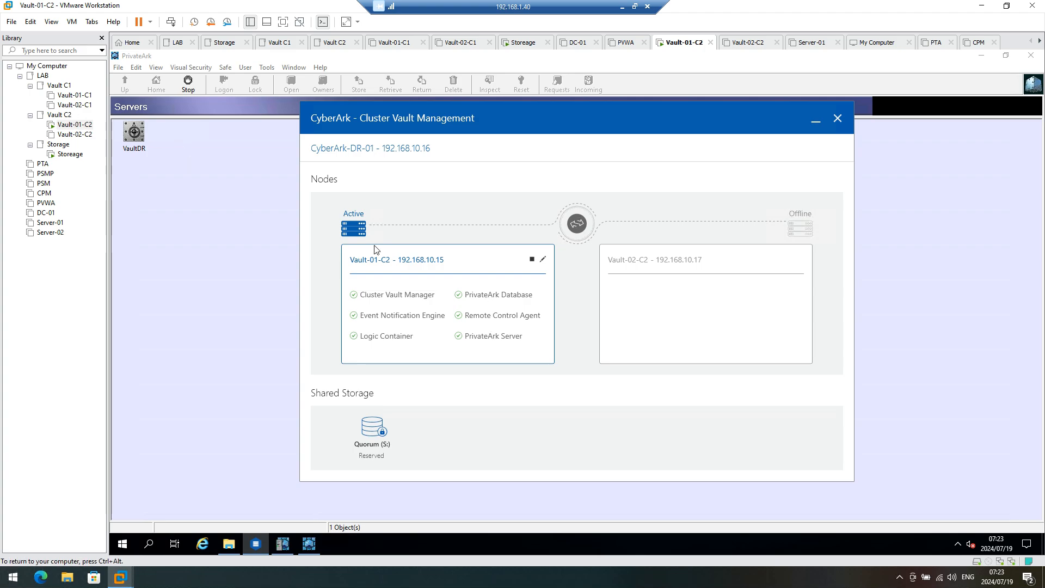
{"action": "left_click", "coordinate": [306, 546]}
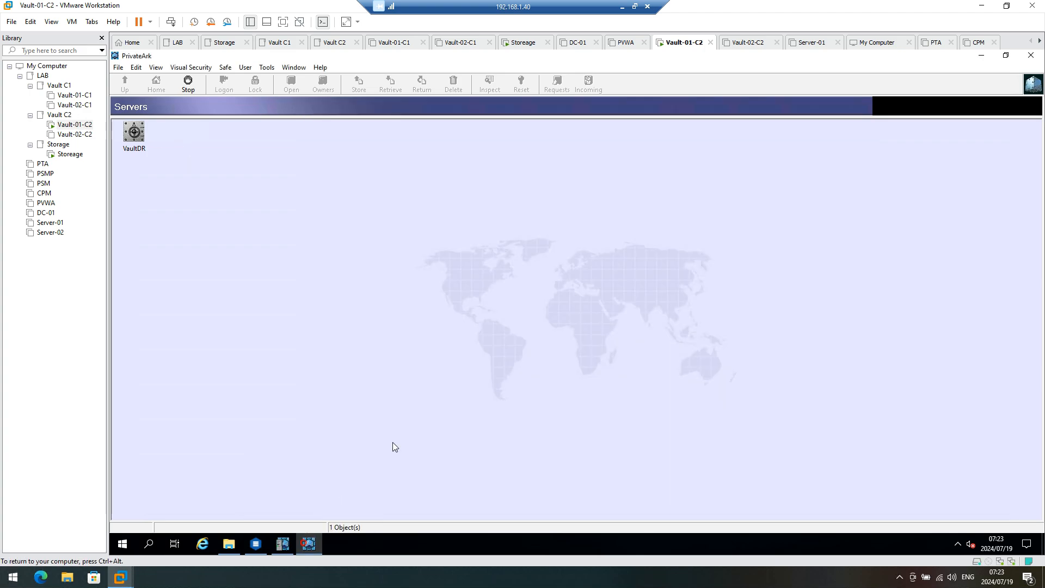
Step: Log on to VaultDR, create a new safe named Test2, and open it
{"action": "double_click", "coordinate": [132, 137]}
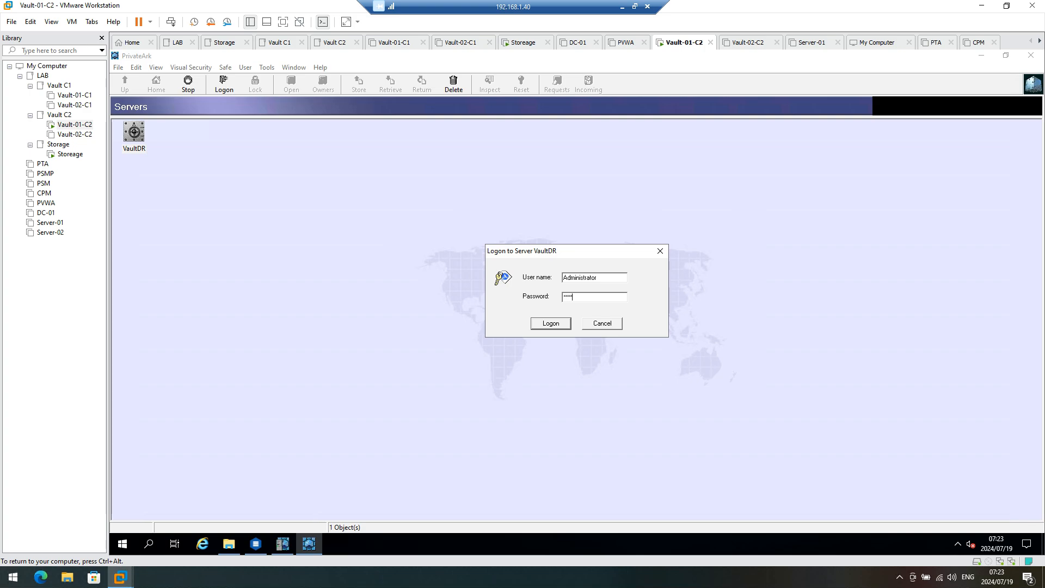
{"action": "key", "text": "Return"}
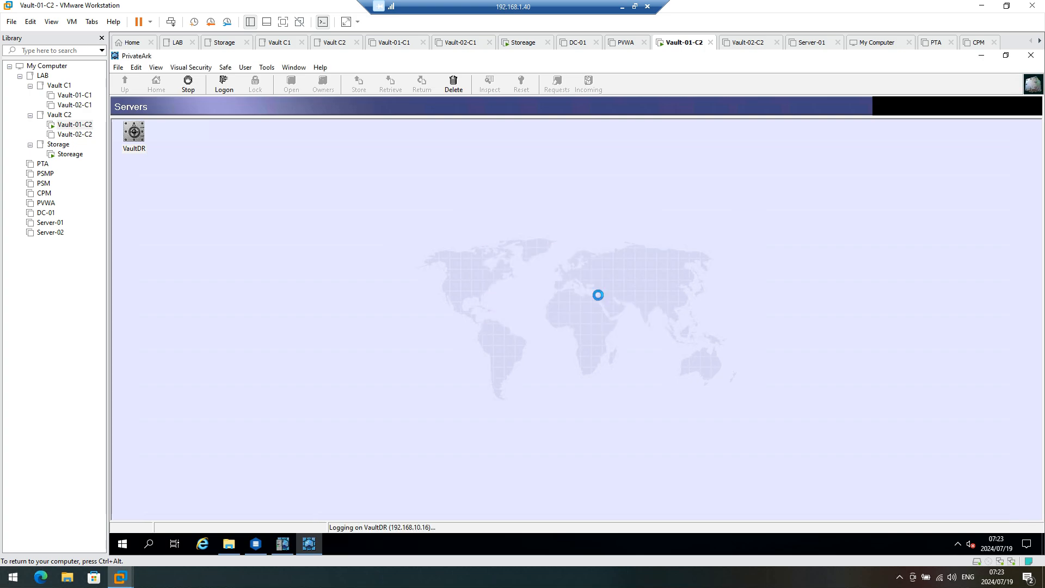
{"action": "right_click", "coordinate": [285, 146]}
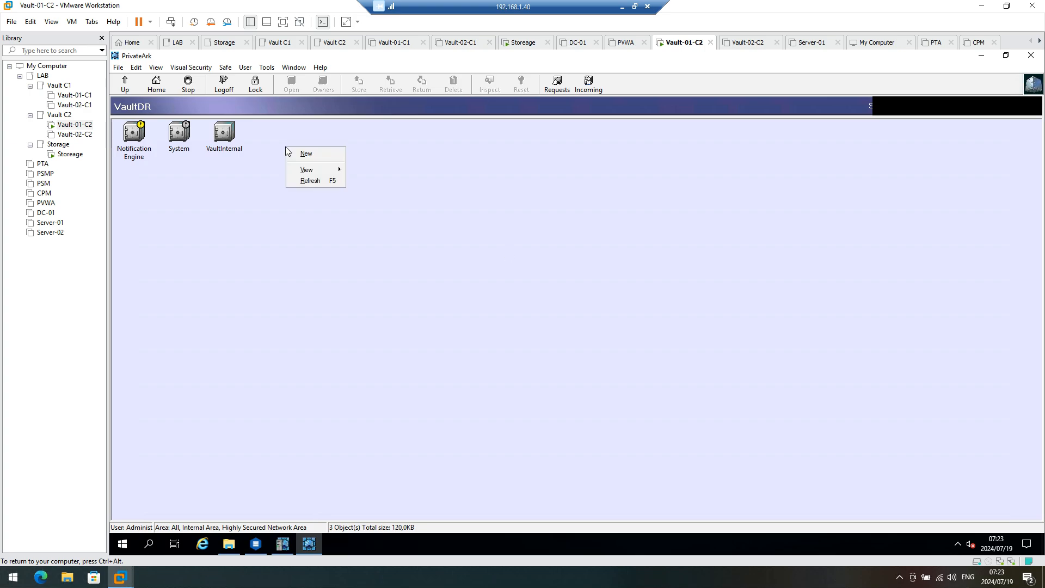
{"action": "left_click", "coordinate": [315, 154]}
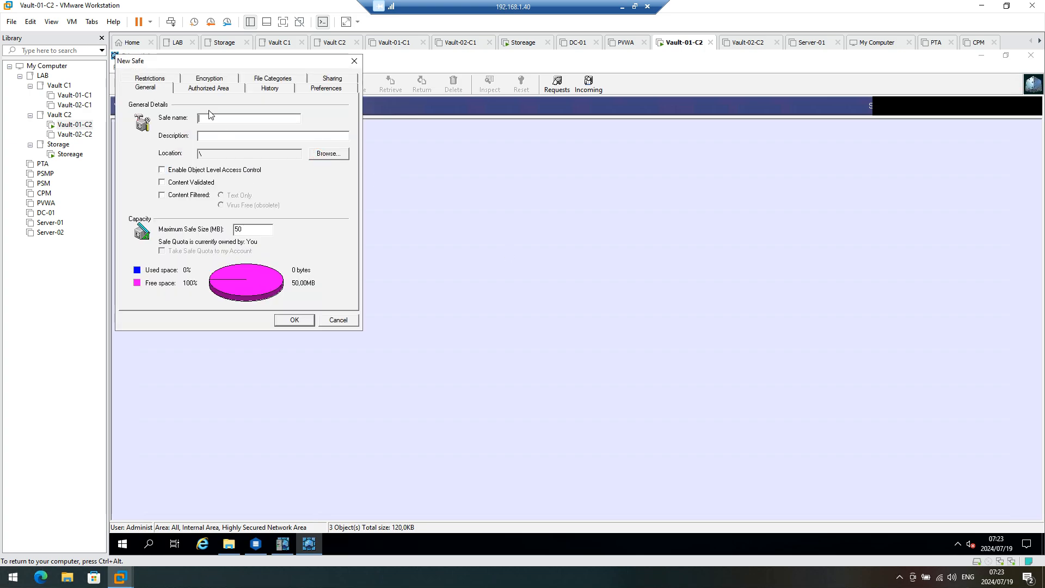
{"action": "type", "text": "Test2"}
{"action": "left_click", "coordinate": [282, 320]}
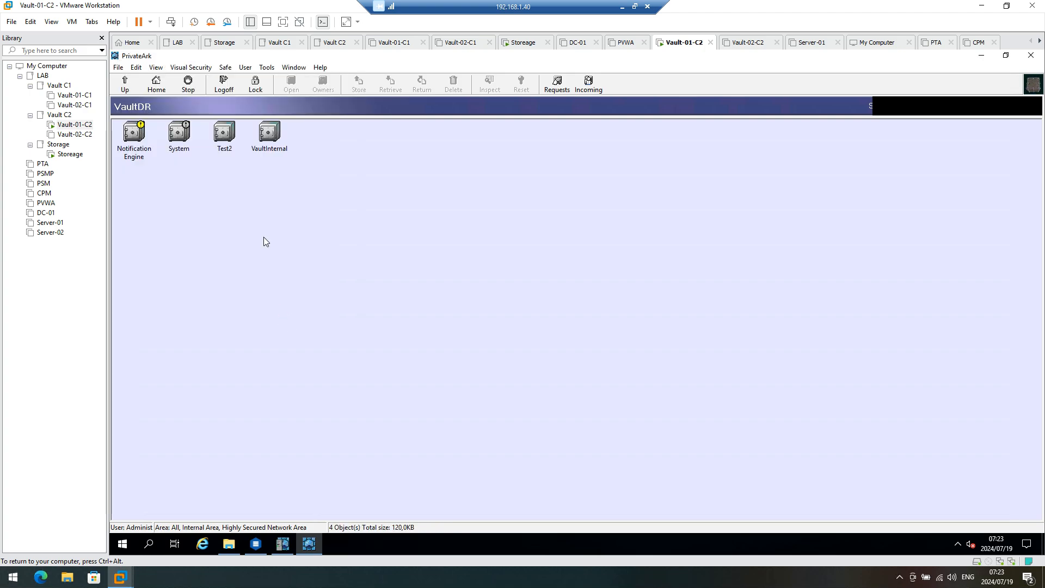
{"action": "double_click", "coordinate": [228, 137]}
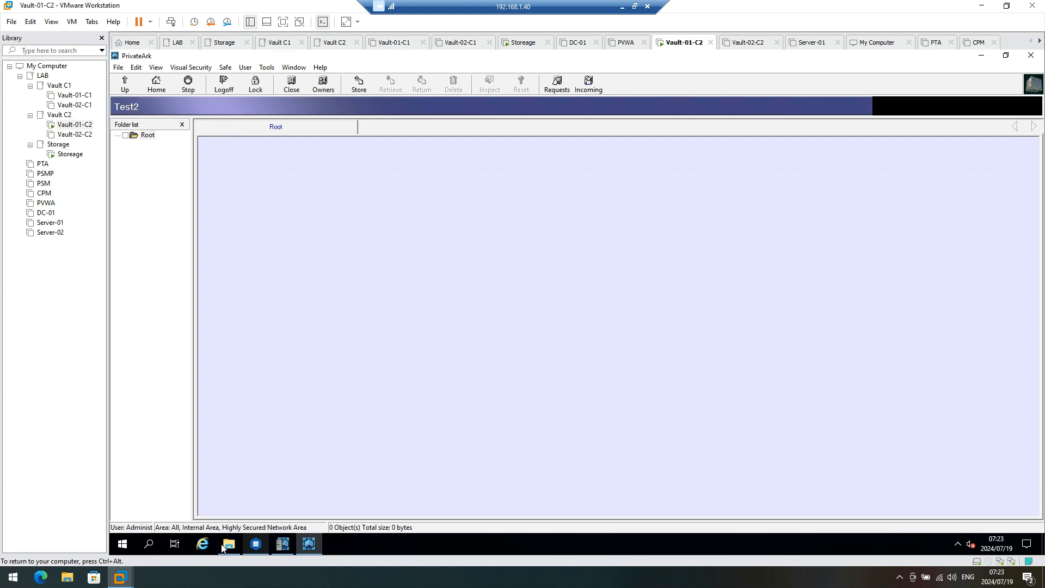
Step: Try dragging DC-01.cer from S:\Files into the Test2 safe, then cancel because the file is in use
{"action": "left_click", "coordinate": [228, 544]}
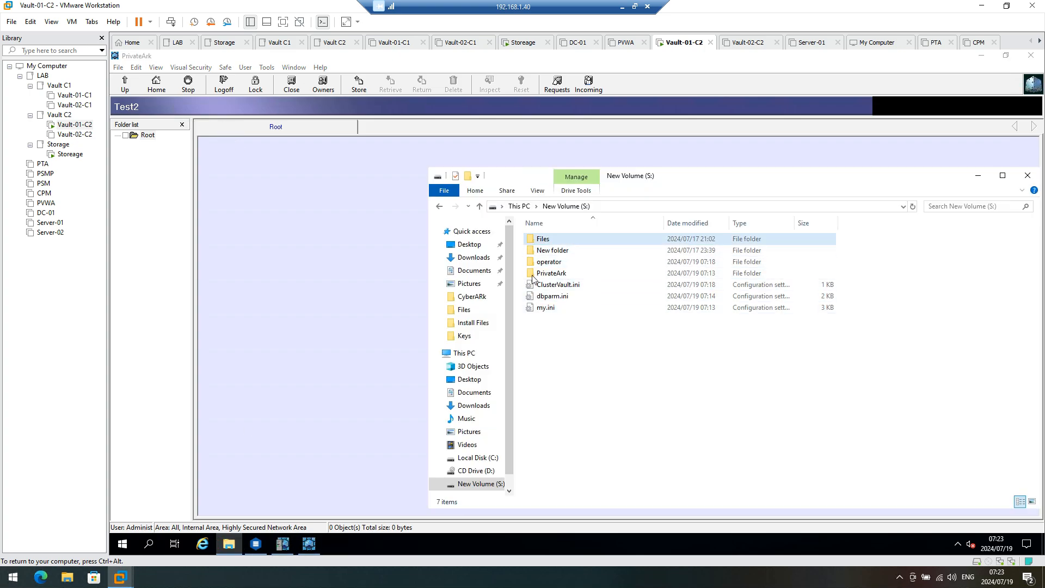
{"action": "double_click", "coordinate": [546, 240]}
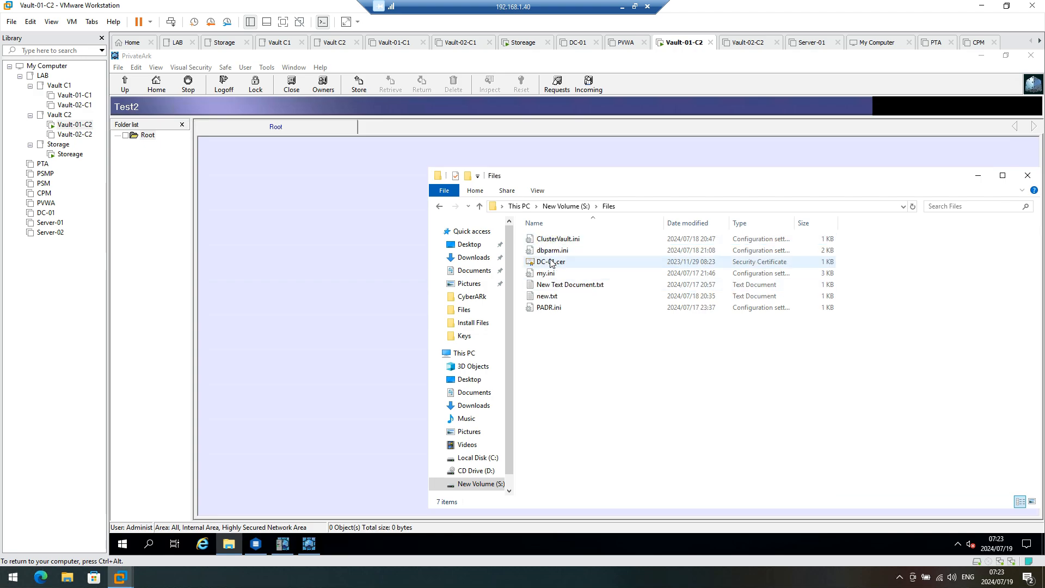
{"action": "left_click_drag", "start_coordinate": [551, 263], "coordinate": [279, 214]}
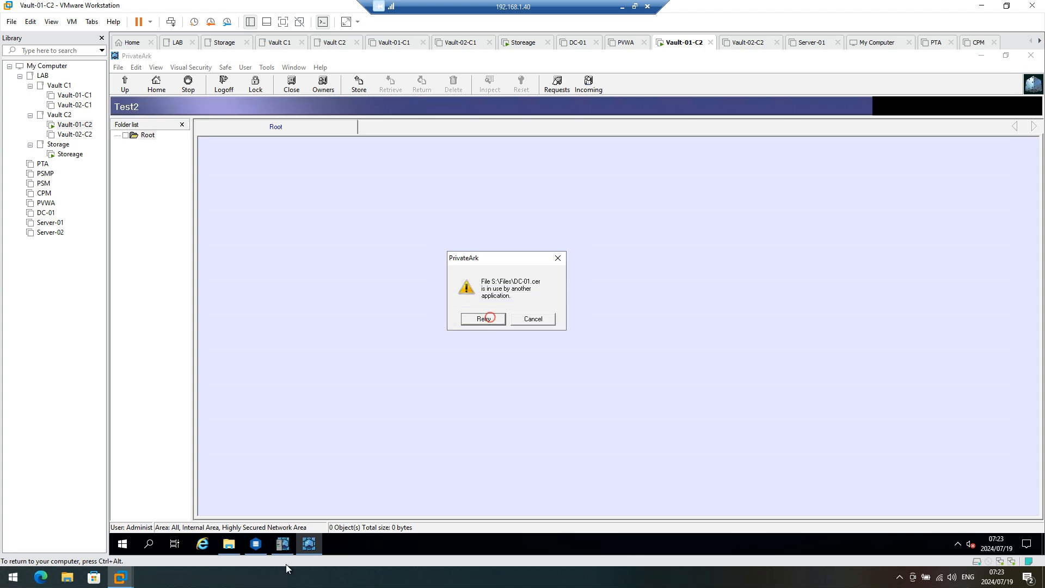
{"action": "left_click", "coordinate": [229, 544]}
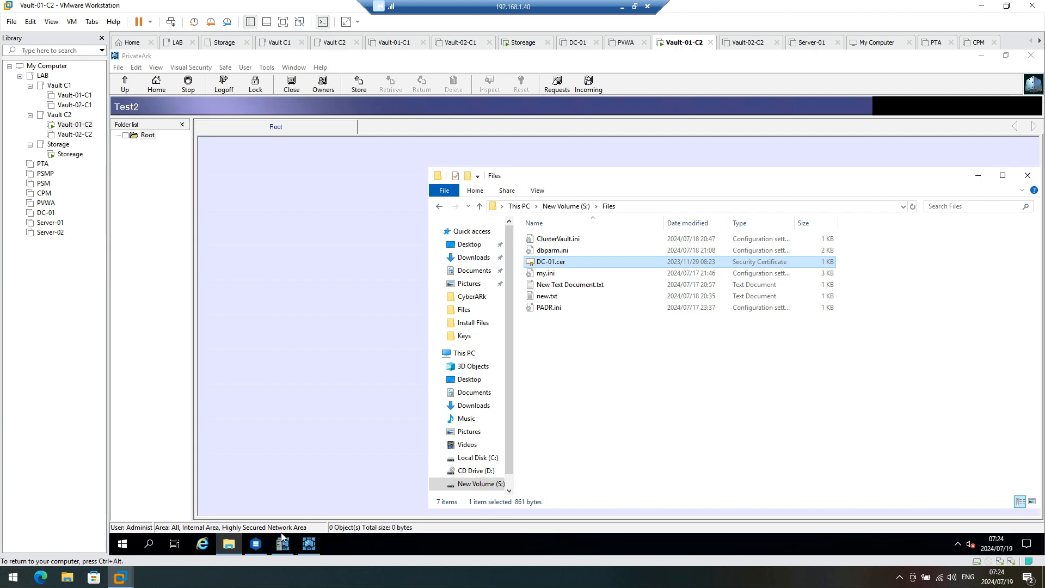
{"action": "left_click", "coordinate": [255, 544]}
{"action": "left_click", "coordinate": [282, 543]}
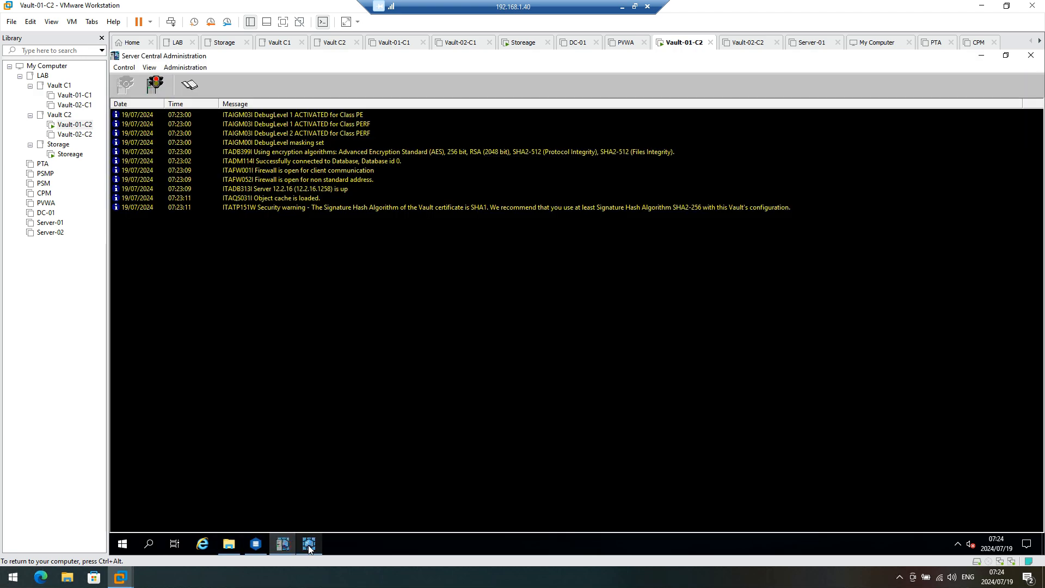
{"action": "left_click", "coordinate": [309, 544]}
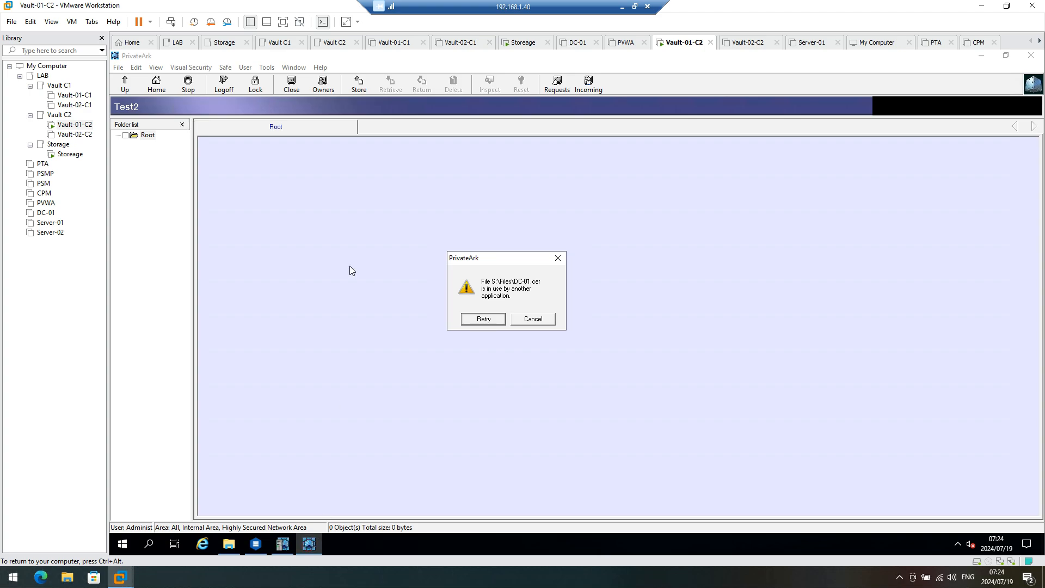
{"action": "left_click", "coordinate": [539, 320]}
{"action": "left_click", "coordinate": [229, 545]}
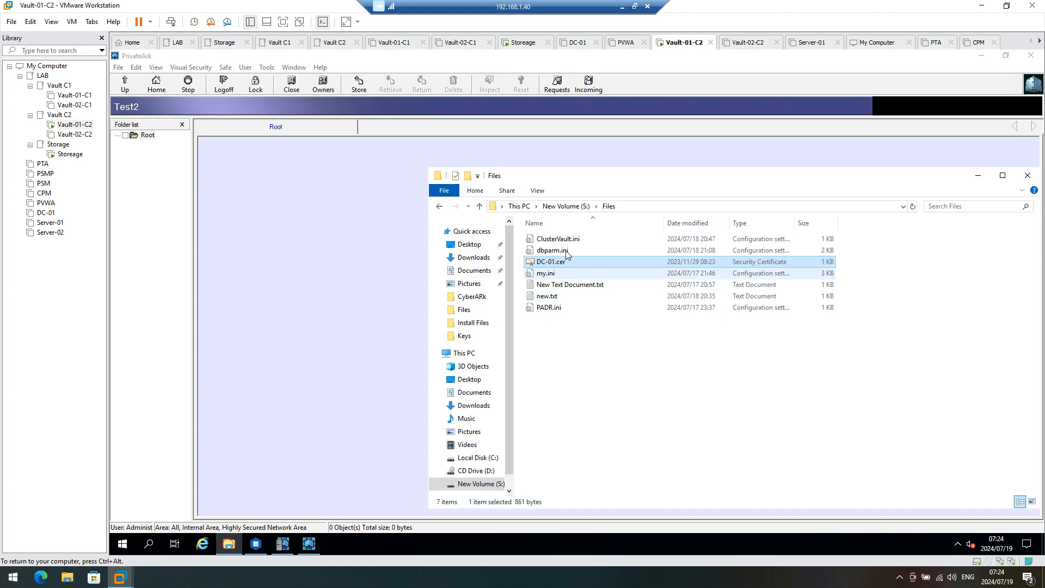
Step: Copy DC-01.cer and paste it into the Test2 Root folder, then go up and log off VaultDR
{"action": "right_click", "coordinate": [557, 263]}
{"action": "left_click", "coordinate": [583, 360]}
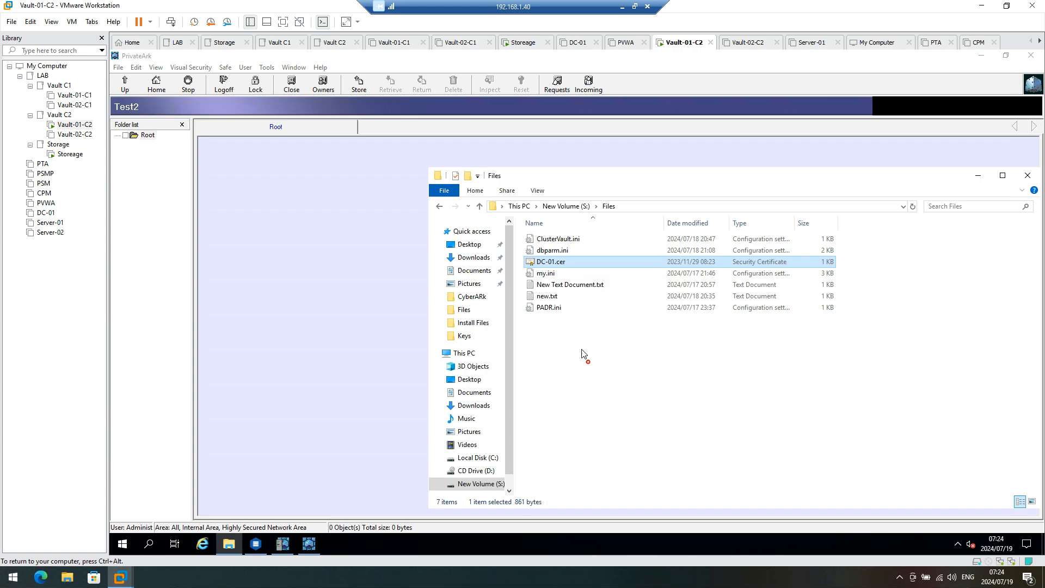
{"action": "left_click", "coordinate": [279, 217]}
{"action": "right_click", "coordinate": [280, 217]}
{"action": "left_click", "coordinate": [303, 262]}
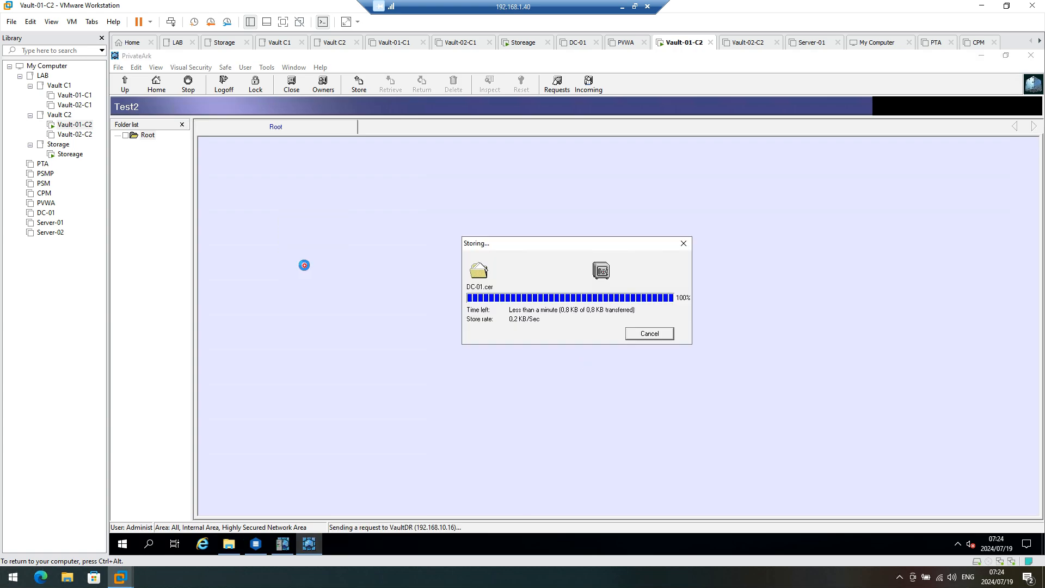
{"action": "left_click", "coordinate": [125, 86]}
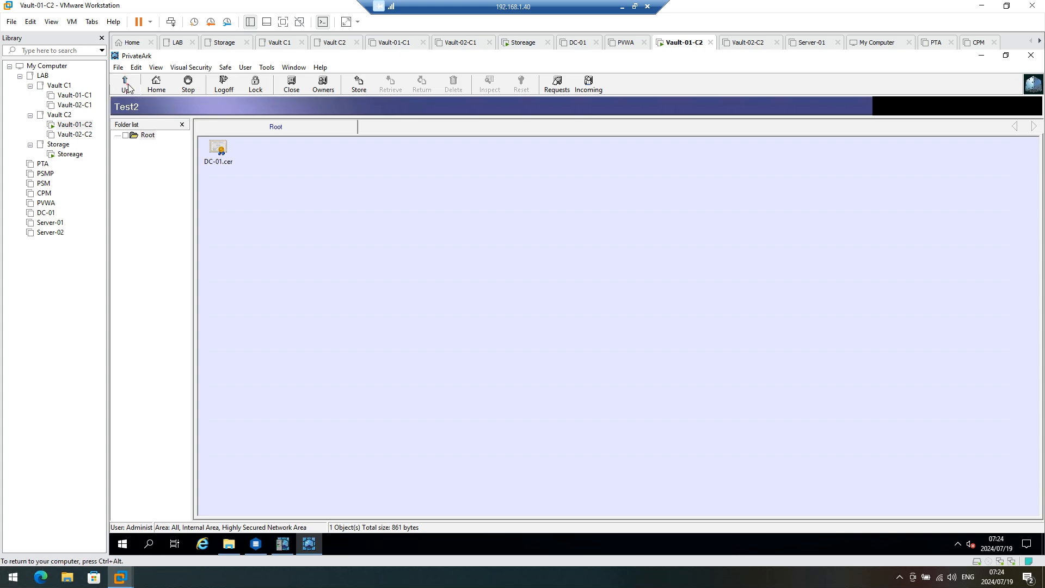
{"action": "left_click", "coordinate": [224, 85]}
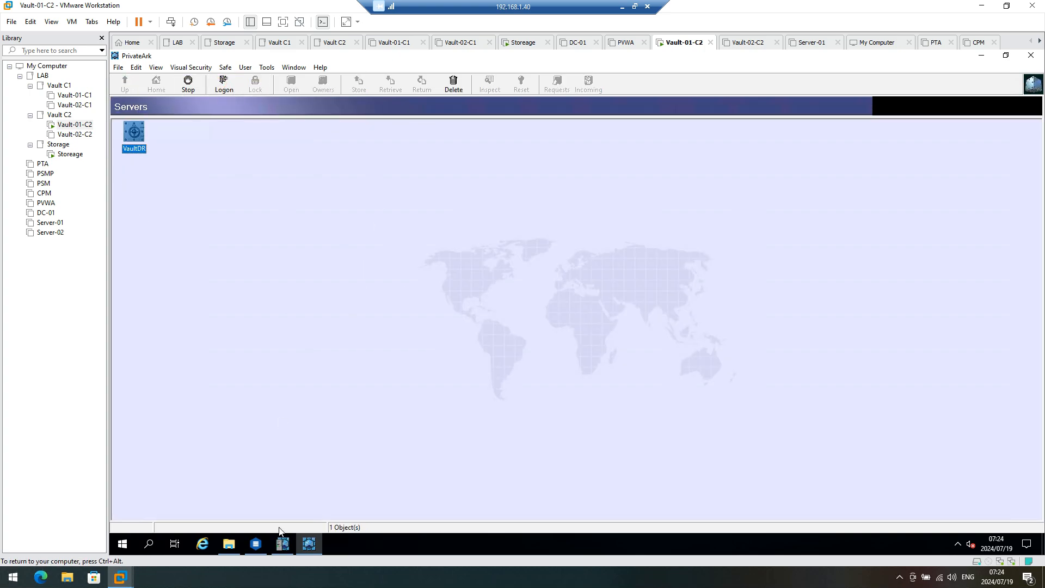
Step: Check Cluster Vault Management, then switch over to the Vault-01-C1 machine
{"action": "left_click", "coordinate": [255, 544]}
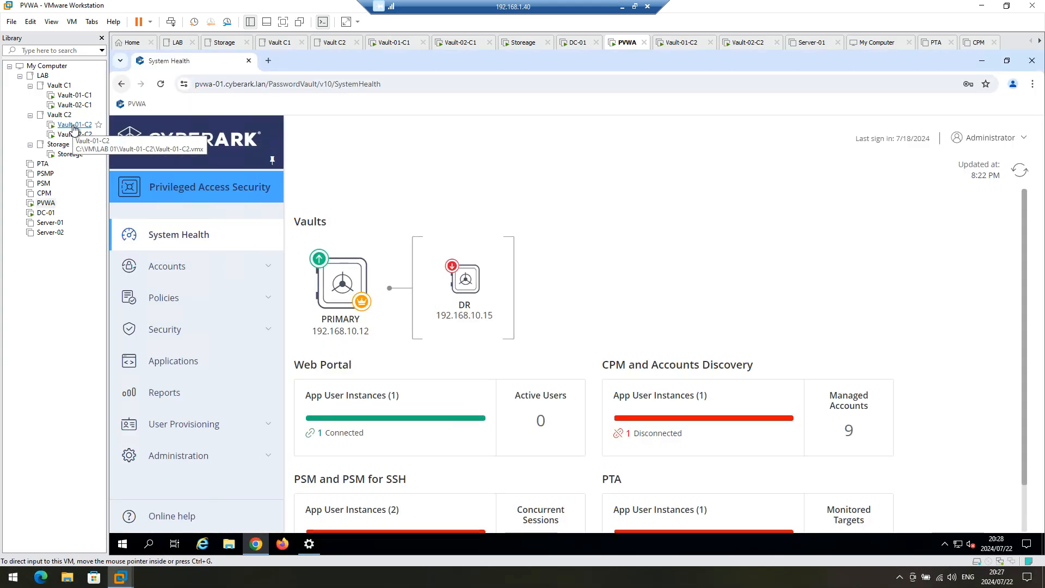
{"action": "left_click", "coordinate": [75, 95]}
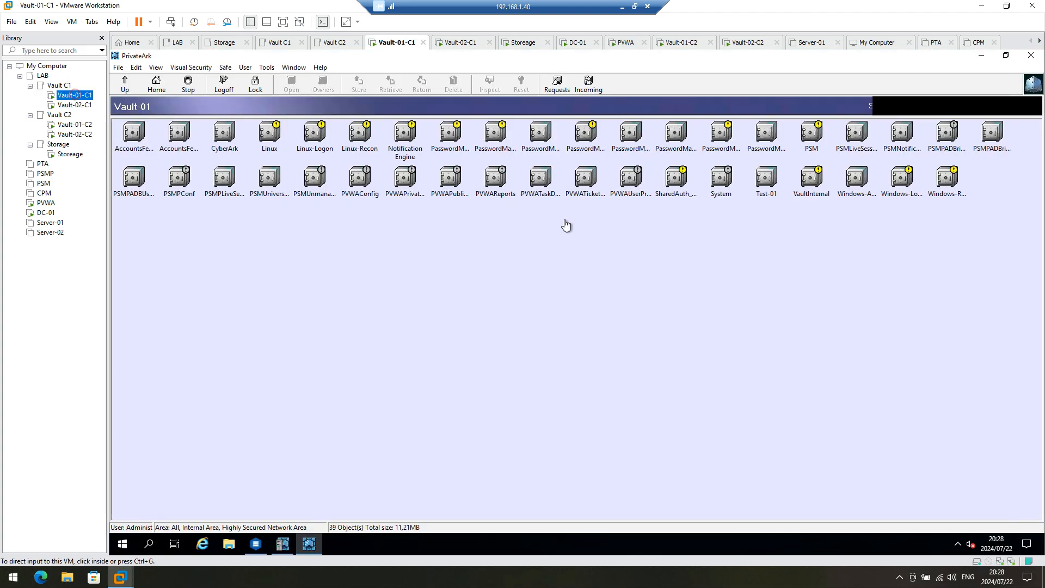
{"action": "left_click", "coordinate": [266, 67]}
{"action": "mouse_move", "coordinate": [311, 119]}
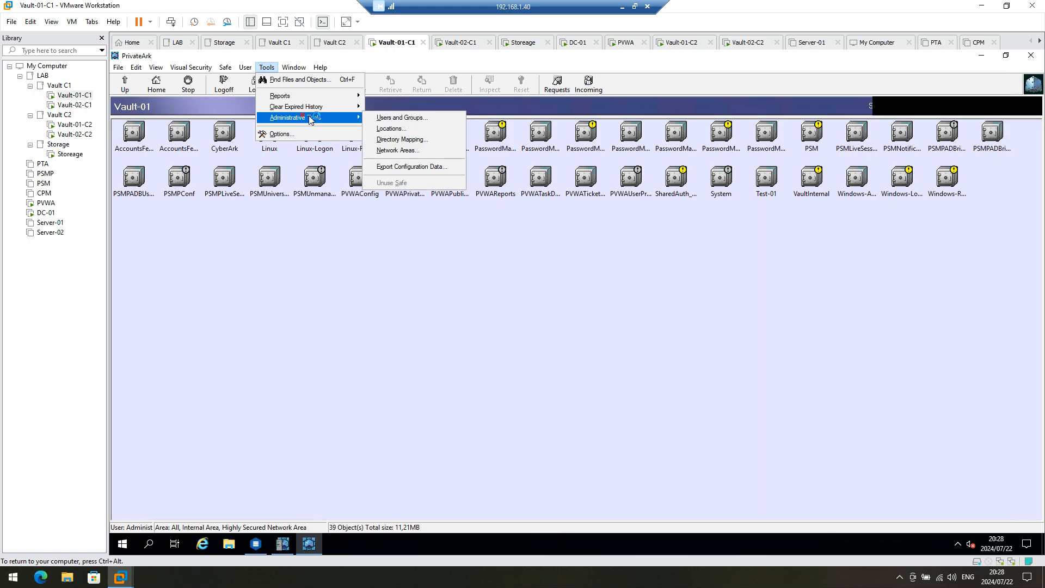
{"action": "left_click", "coordinate": [409, 118]}
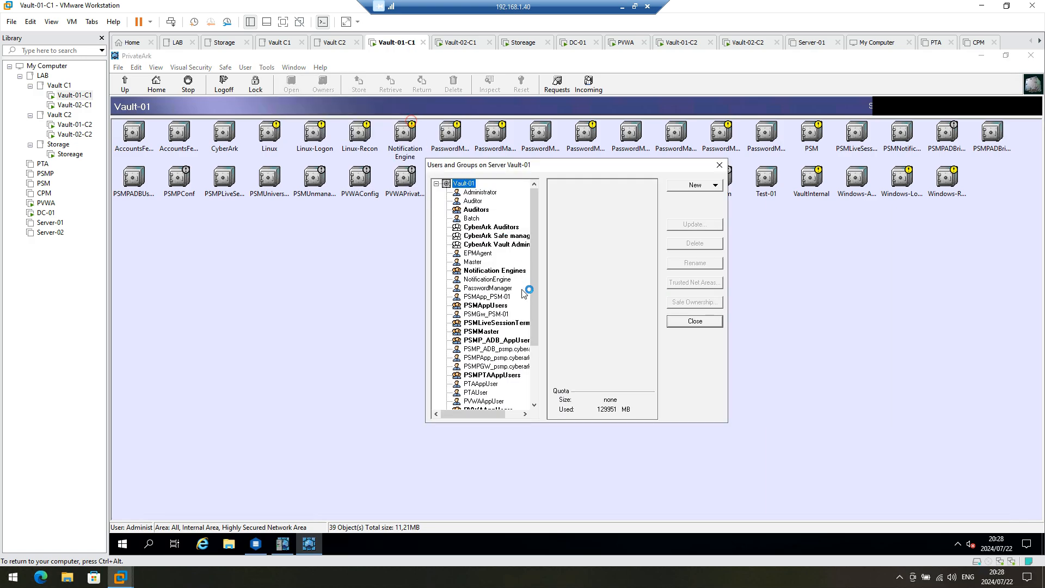
{"action": "scroll", "coordinate": [498, 406], "scroll_direction": "down", "scroll_amount": 3}
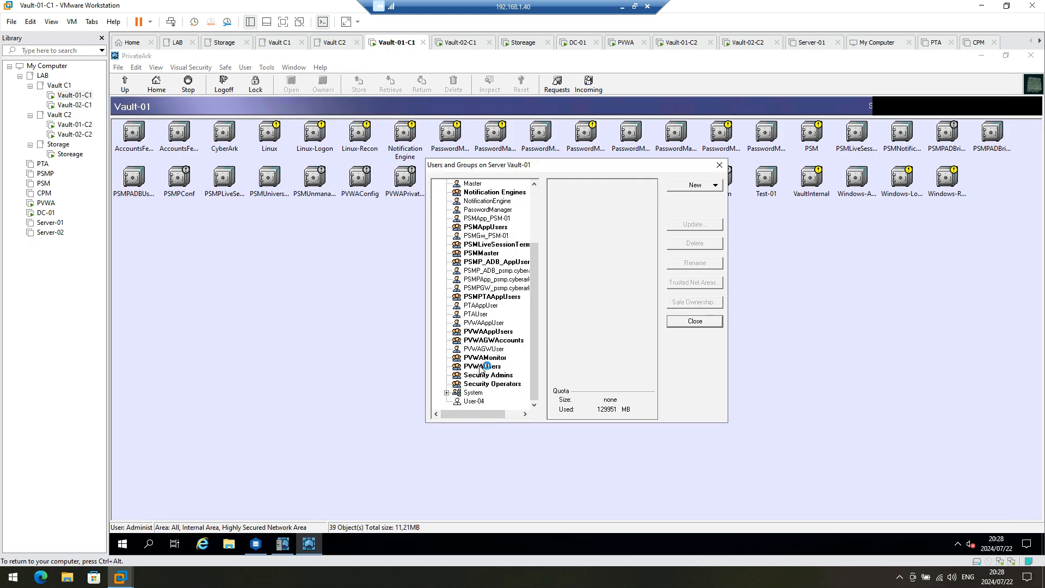
{"action": "left_click", "coordinate": [446, 393]}
{"action": "left_click", "coordinate": [479, 366]}
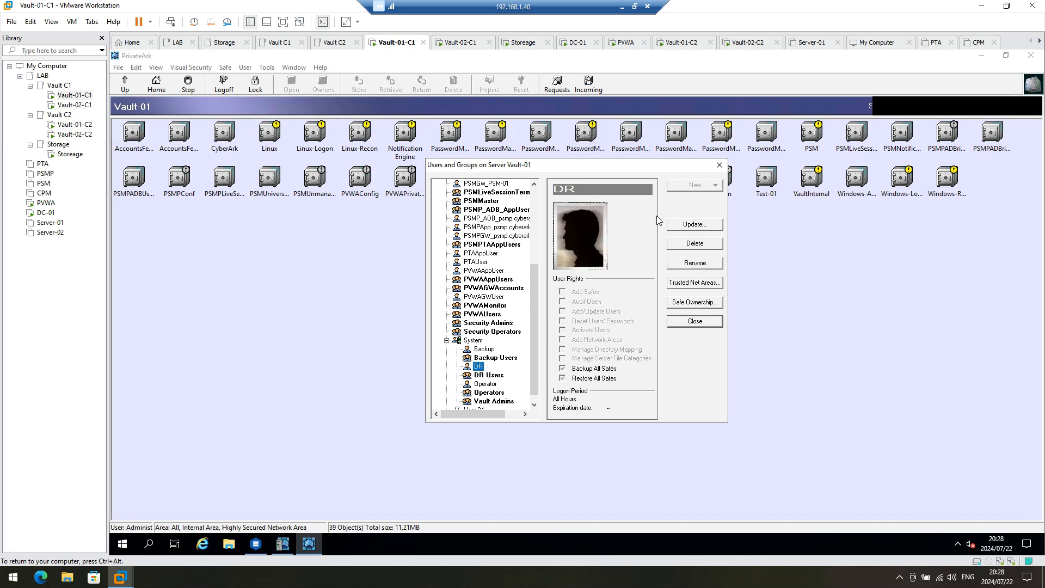
{"action": "left_click", "coordinate": [692, 225]}
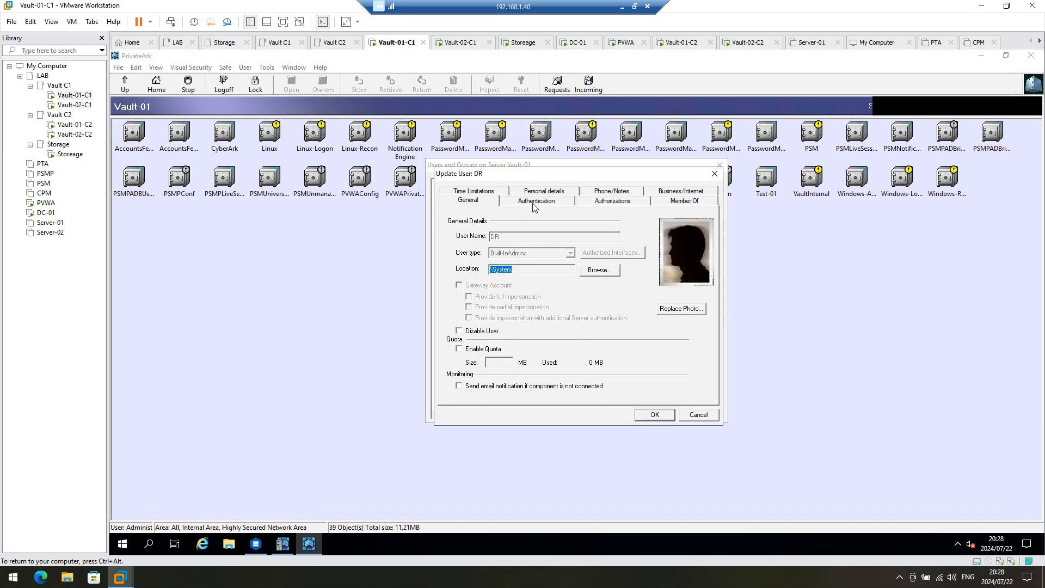
{"action": "left_click", "coordinate": [535, 202]}
{"action": "left_click", "coordinate": [699, 415]}
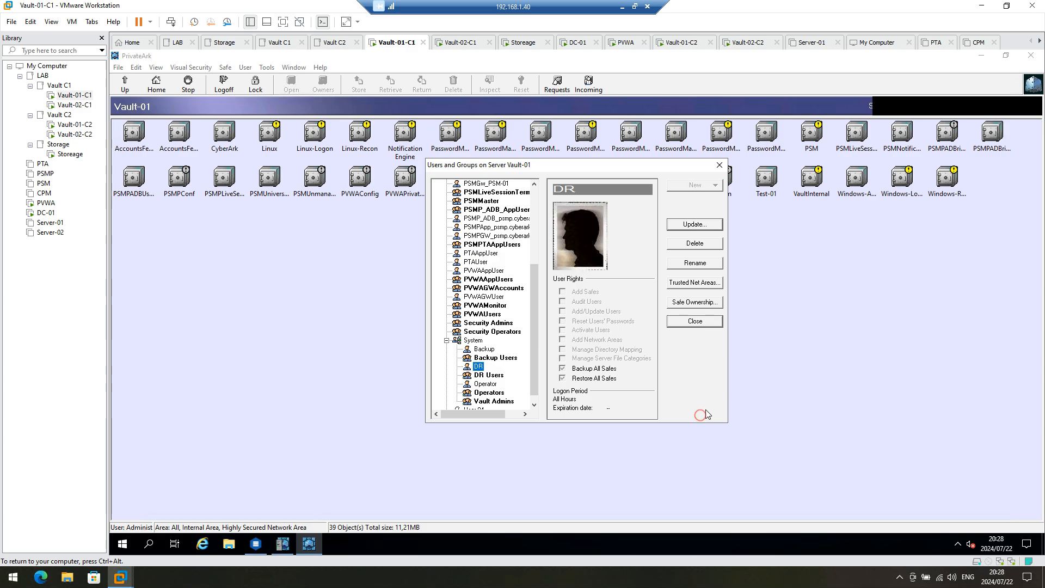
{"action": "left_click", "coordinate": [695, 321]}
{"action": "left_click", "coordinate": [73, 124]}
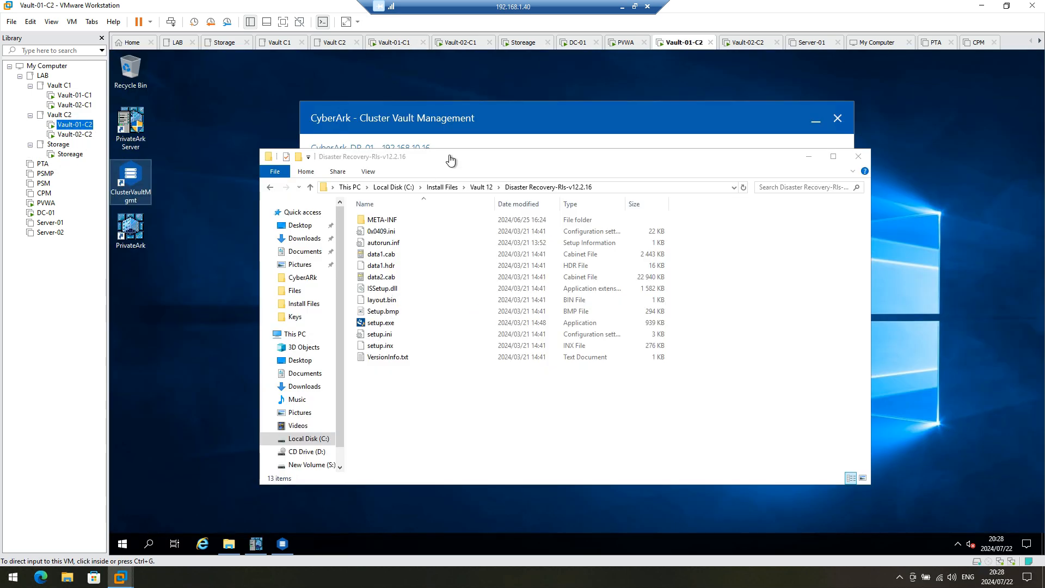
Step: Stop the Vault-01-C2 node in Cluster Vault Management and confirm with Continue
{"action": "left_click", "coordinate": [474, 121]}
{"action": "left_click", "coordinate": [474, 121]}
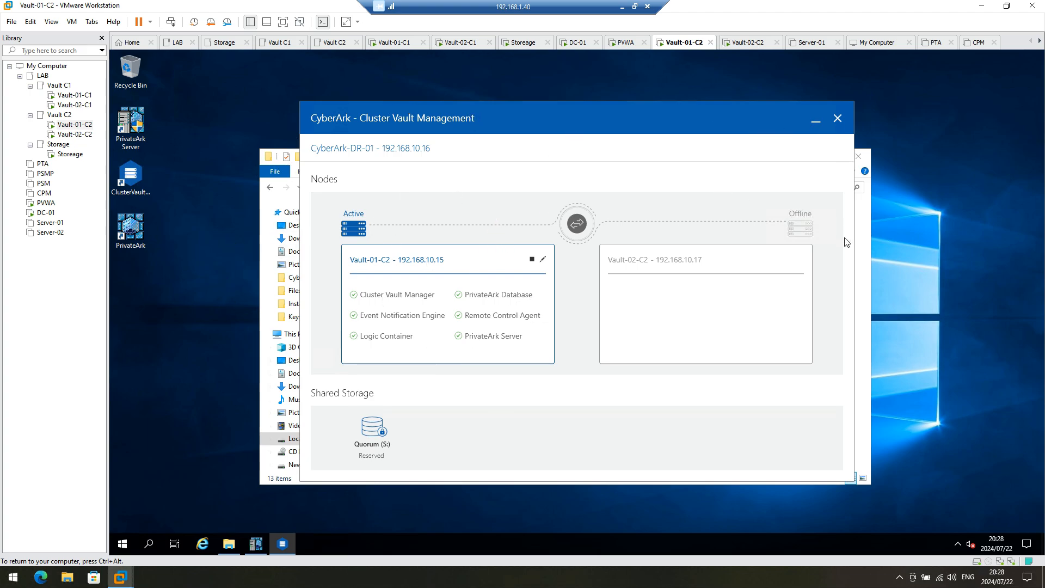
{"action": "left_click", "coordinate": [864, 252]}
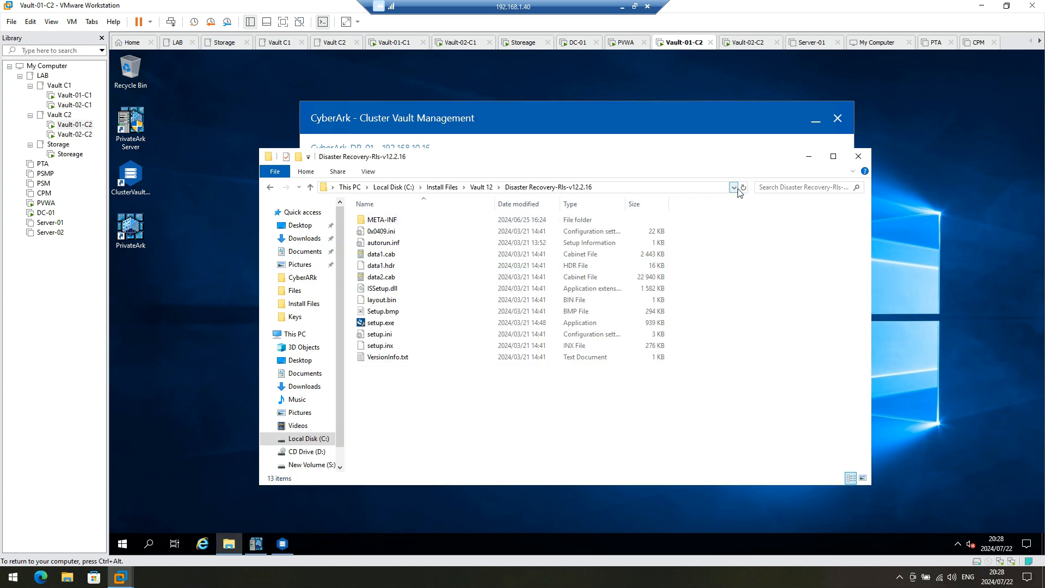
{"action": "left_click", "coordinate": [700, 130]}
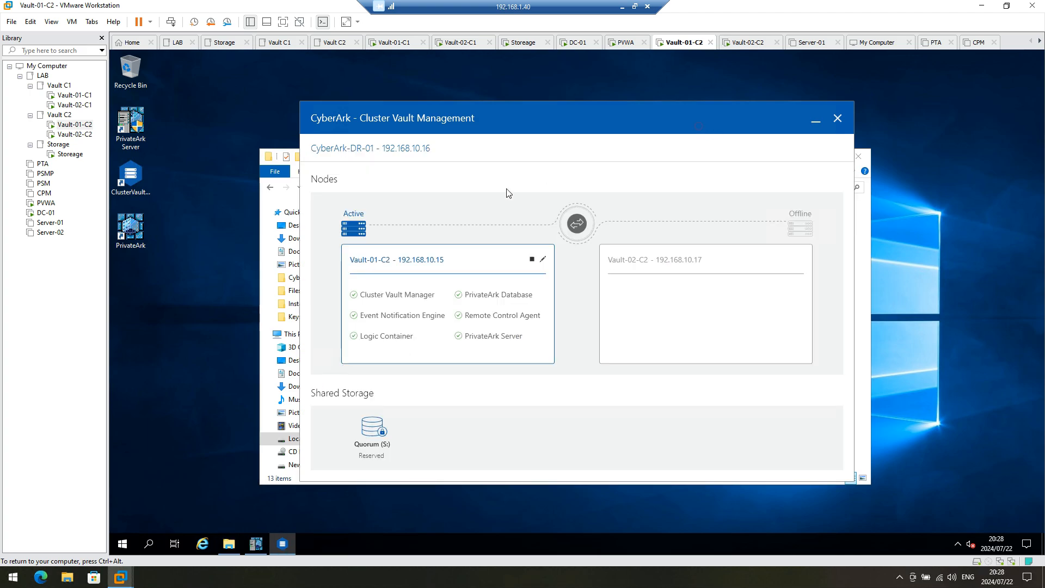
{"action": "left_click", "coordinate": [532, 262]}
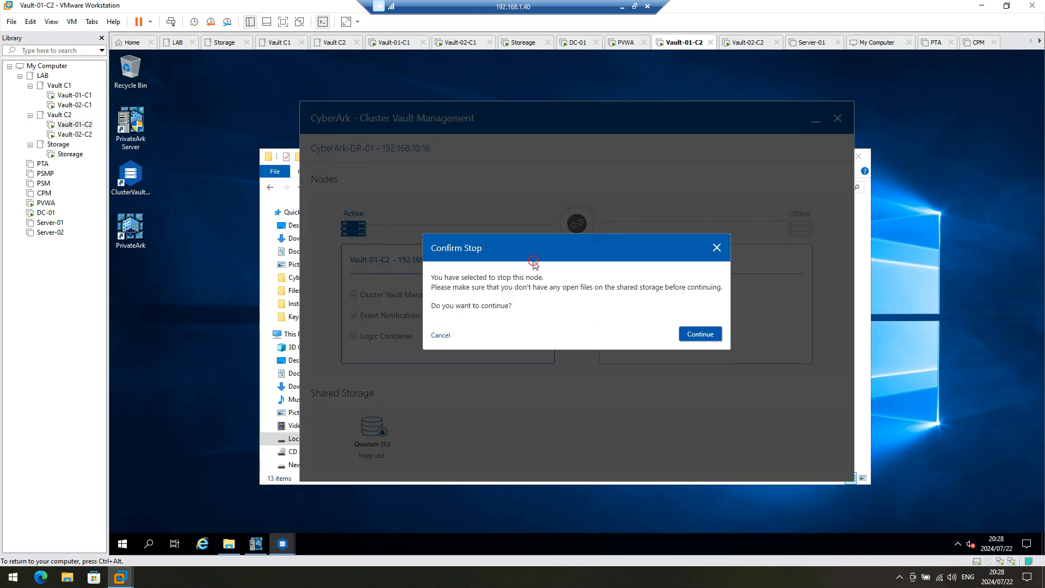
{"action": "left_click", "coordinate": [685, 337]}
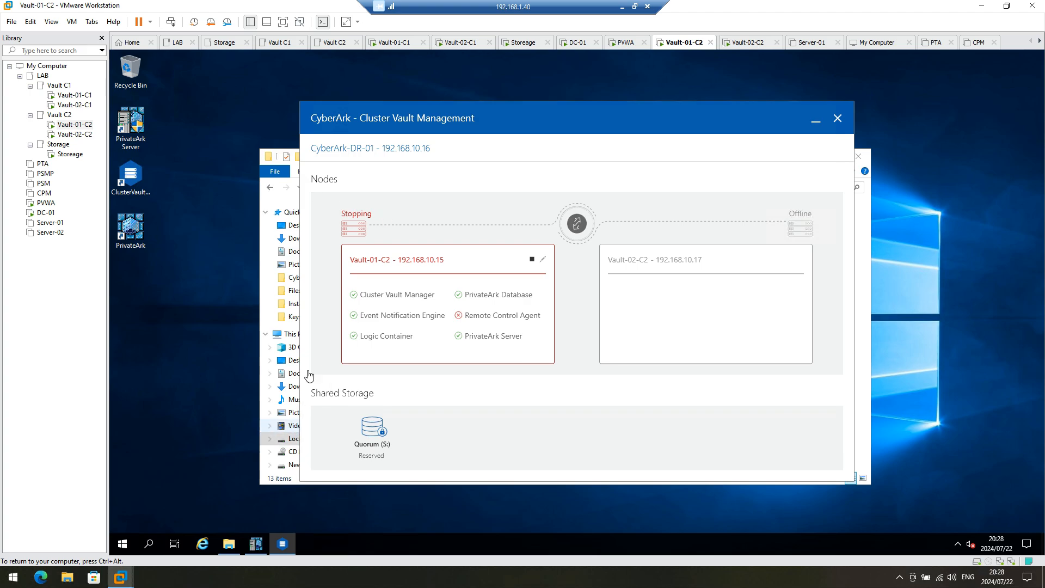
{"action": "left_click", "coordinate": [125, 547]}
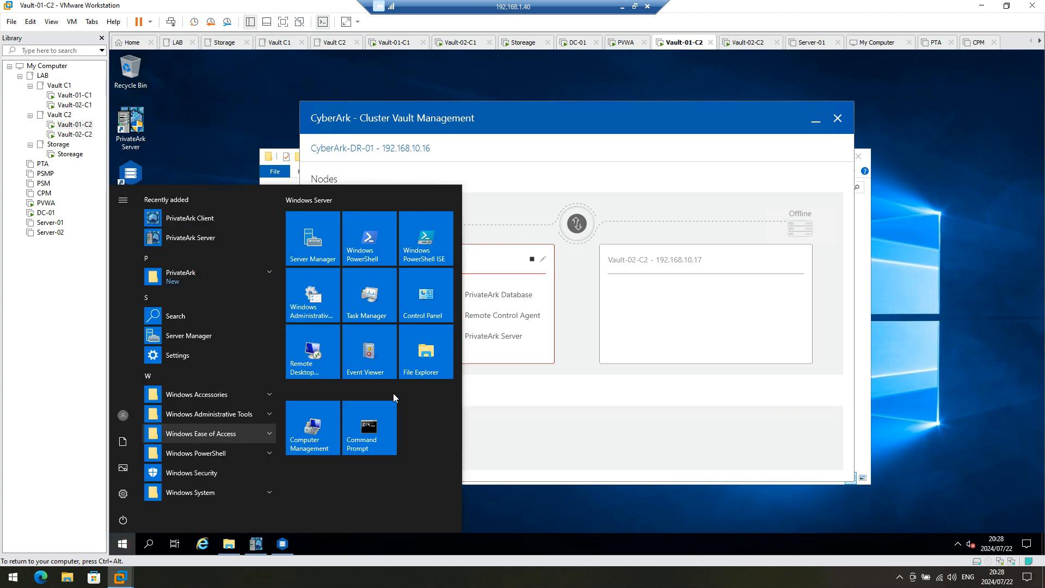
Step: Run Services as administrator from Windows Administrative Tools and maximize its window
{"action": "left_click", "coordinate": [268, 416]}
{"action": "scroll", "coordinate": [215, 430], "scroll_direction": "down", "scroll_amount": 7}
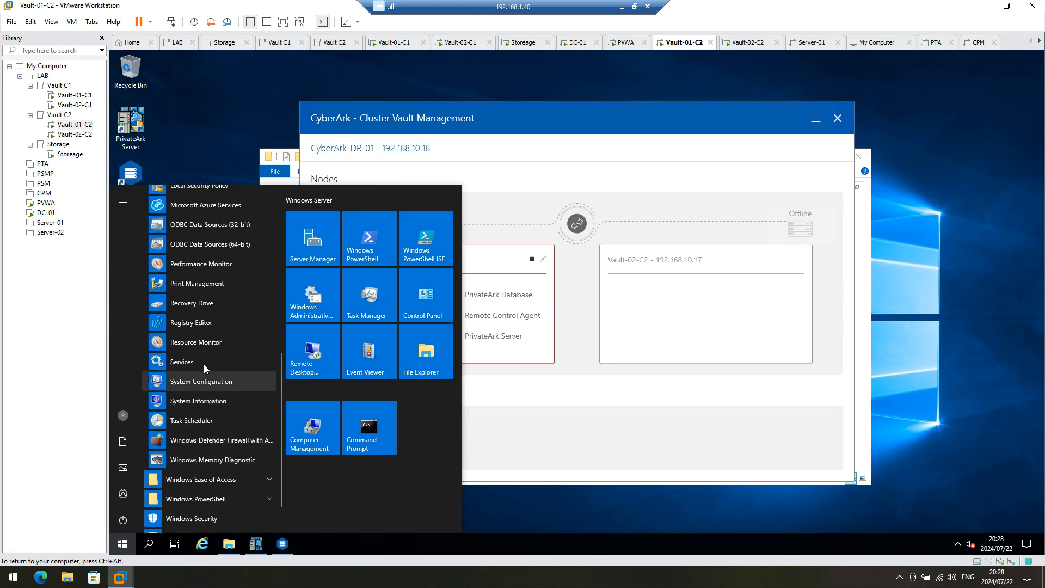
{"action": "right_click", "coordinate": [203, 361]}
{"action": "left_click", "coordinate": [239, 375]}
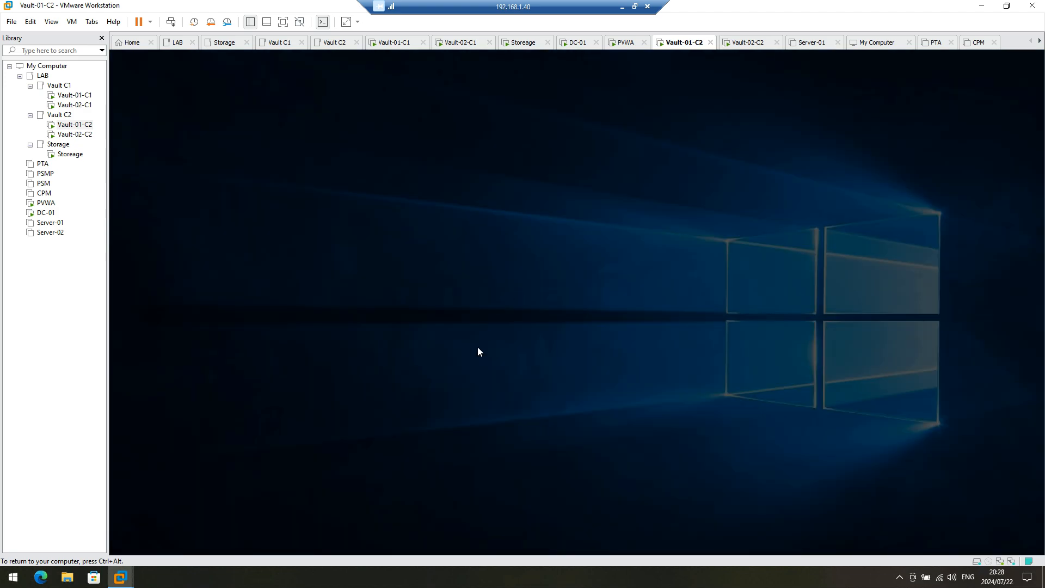
{"action": "left_click", "coordinate": [512, 365]}
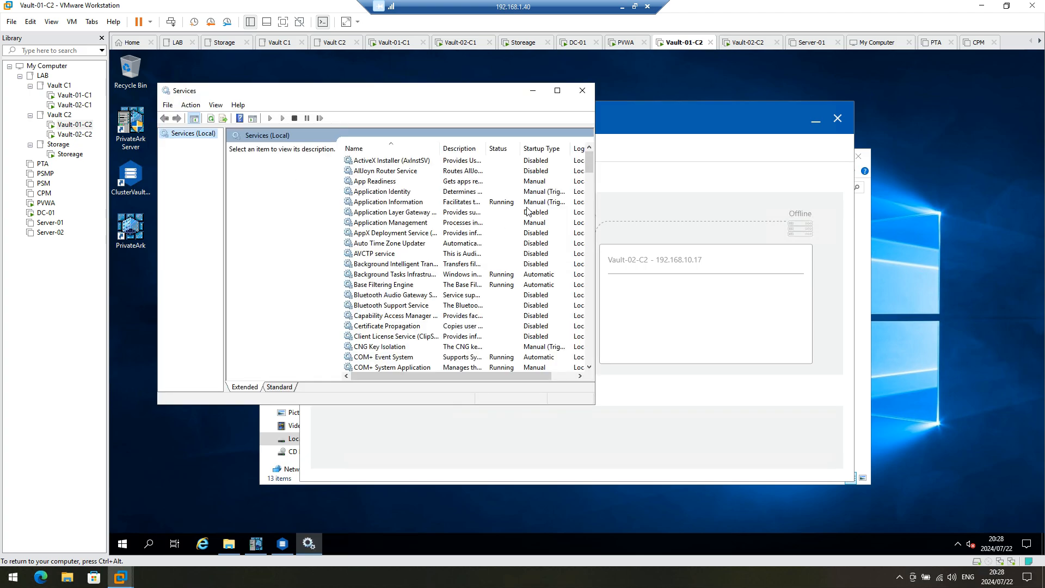
{"action": "left_click", "coordinate": [558, 90]}
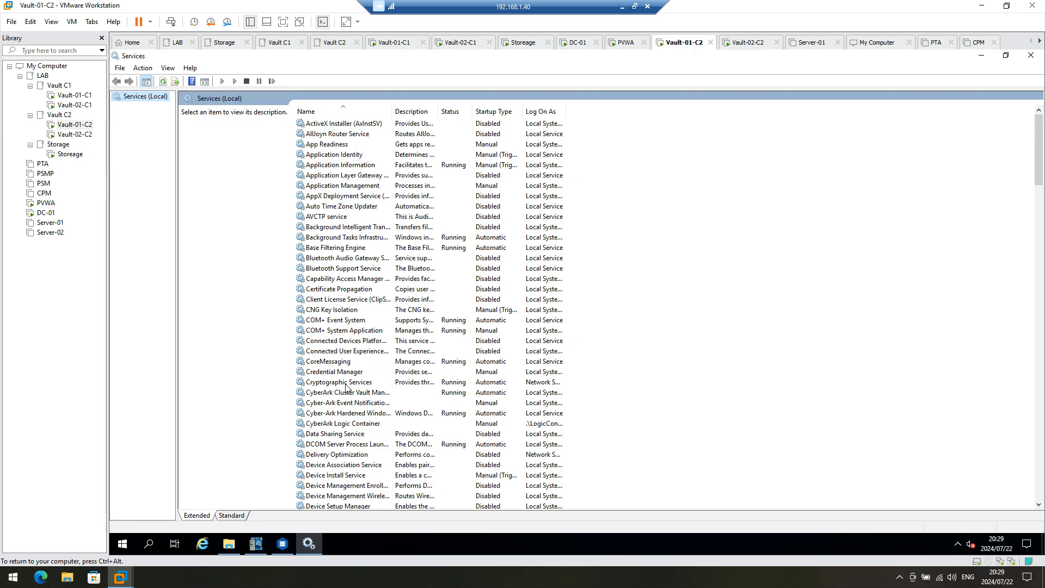
Step: Set the CyberArk Cluster Vault Manager service startup type to Manual
{"action": "left_click", "coordinate": [372, 406]}
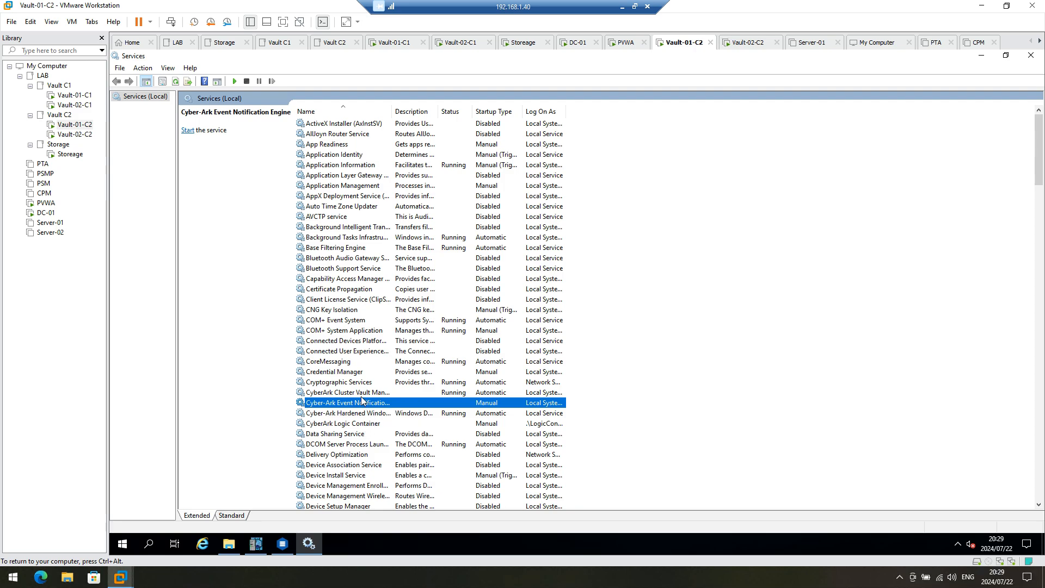
{"action": "left_click", "coordinate": [362, 393]}
{"action": "right_click", "coordinate": [361, 394]}
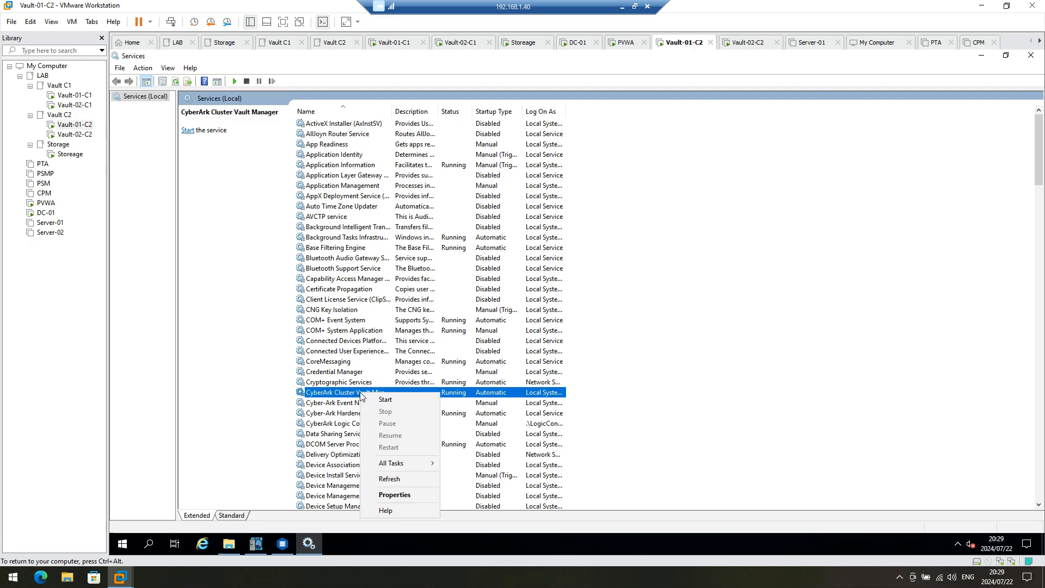
{"action": "left_click", "coordinate": [392, 494]}
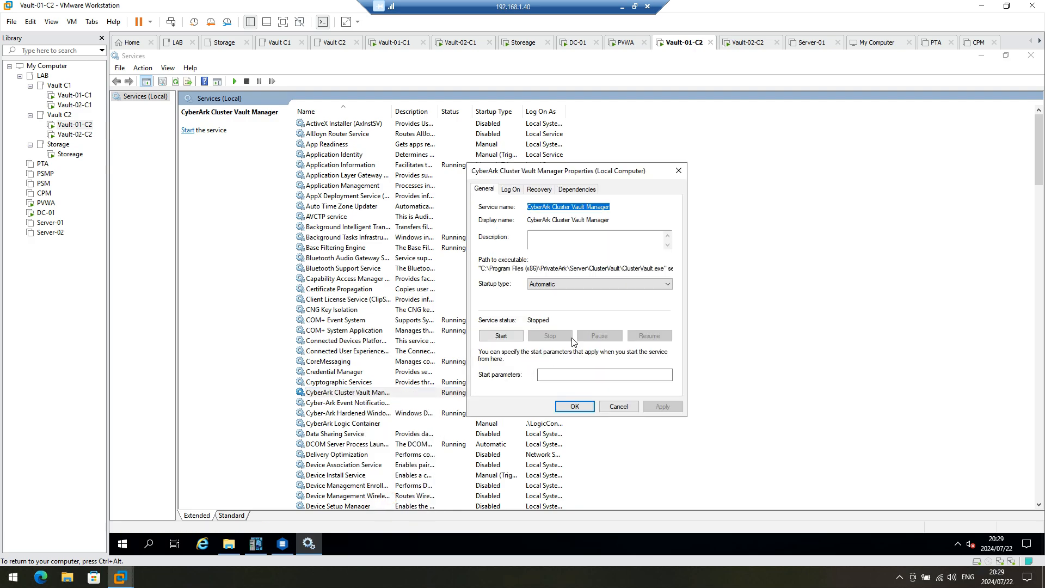
{"action": "left_click", "coordinate": [582, 284]}
{"action": "left_click", "coordinate": [564, 308]}
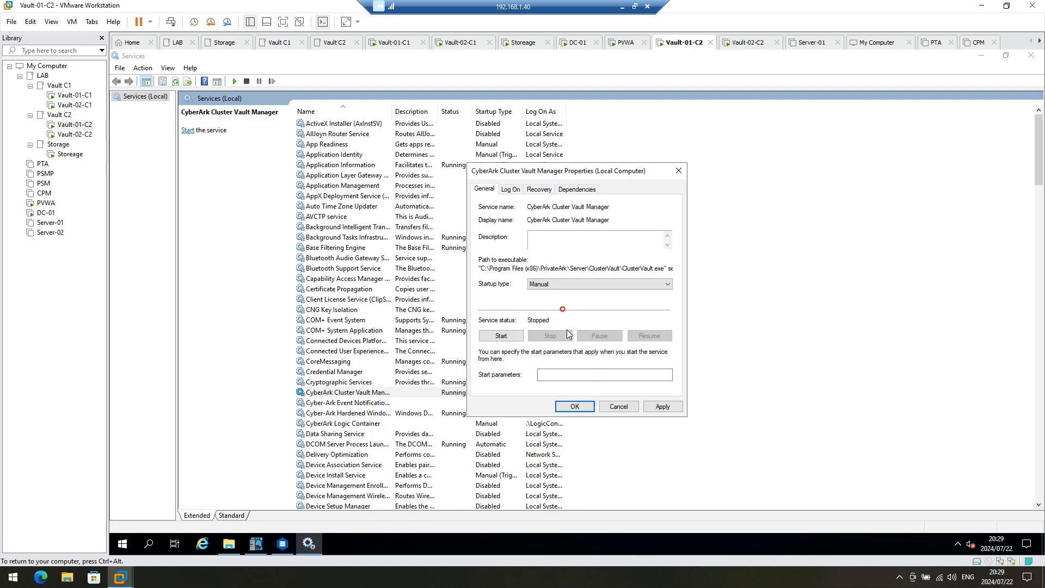
{"action": "left_click", "coordinate": [662, 407]}
{"action": "left_click", "coordinate": [574, 406]}
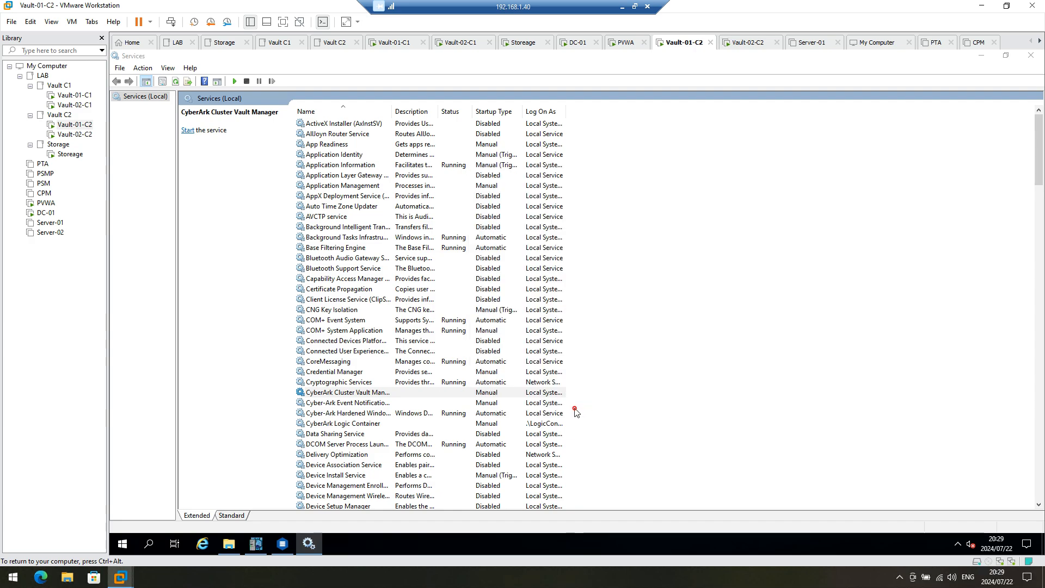
Step: Look over the Hardened Windows Firewall and Logic Container services further down the list
{"action": "left_click", "coordinate": [351, 414]}
{"action": "left_click", "coordinate": [344, 424]}
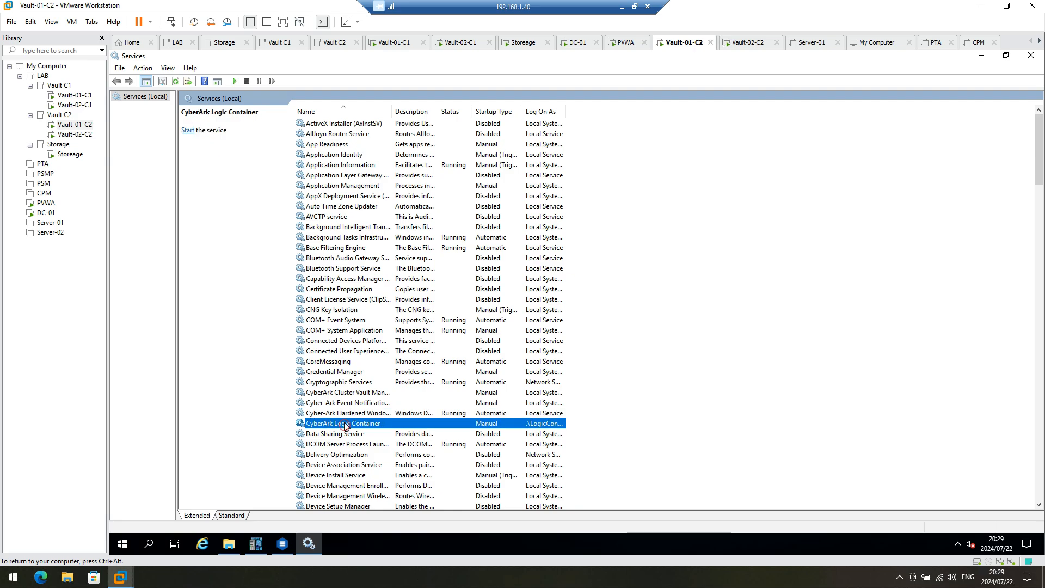
{"action": "scroll", "coordinate": [345, 426], "scroll_direction": "down", "scroll_amount": 7}
{"action": "left_click", "coordinate": [329, 197]}
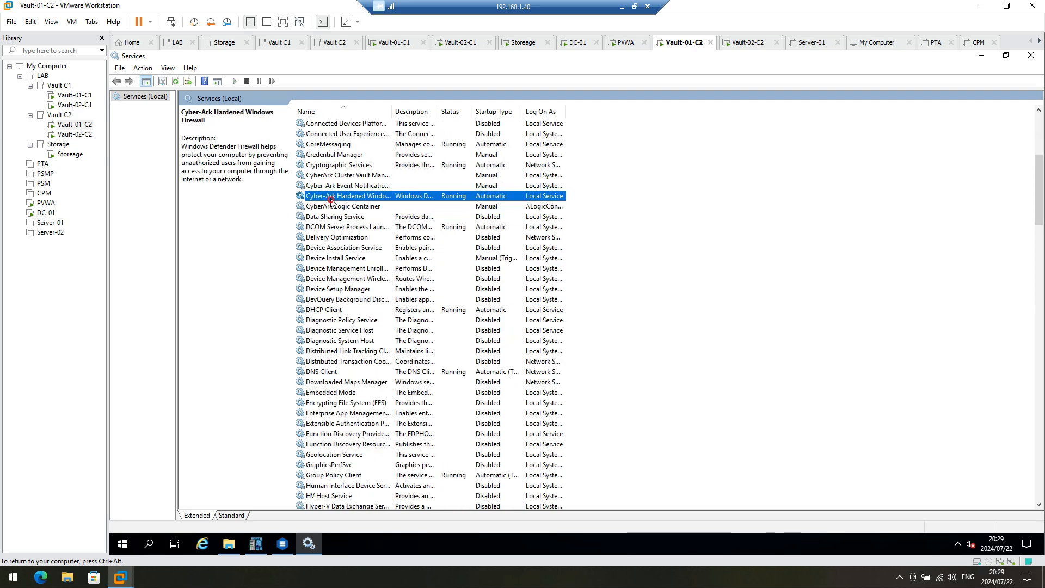
{"action": "scroll", "coordinate": [359, 308], "scroll_direction": "down", "scroll_amount": 20}
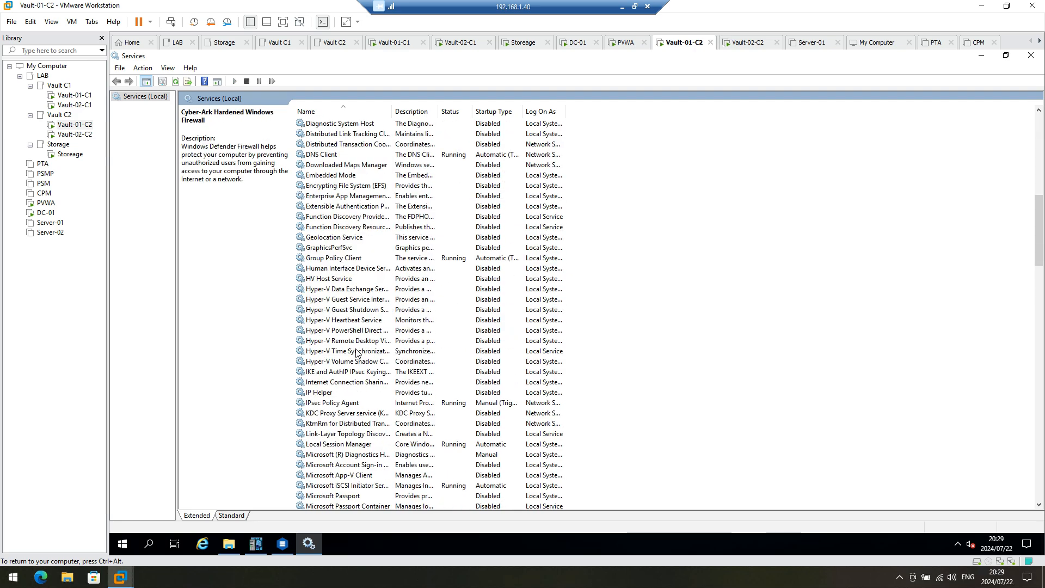
{"action": "scroll", "coordinate": [341, 385], "scroll_direction": "down", "scroll_amount": 12}
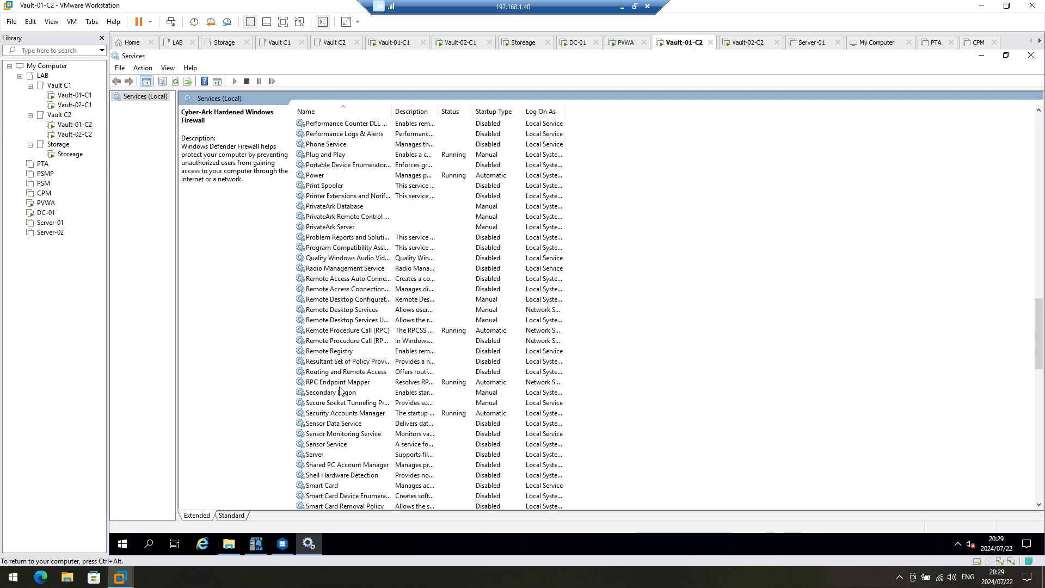
{"action": "scroll", "coordinate": [335, 401], "scroll_direction": "down", "scroll_amount": 3}
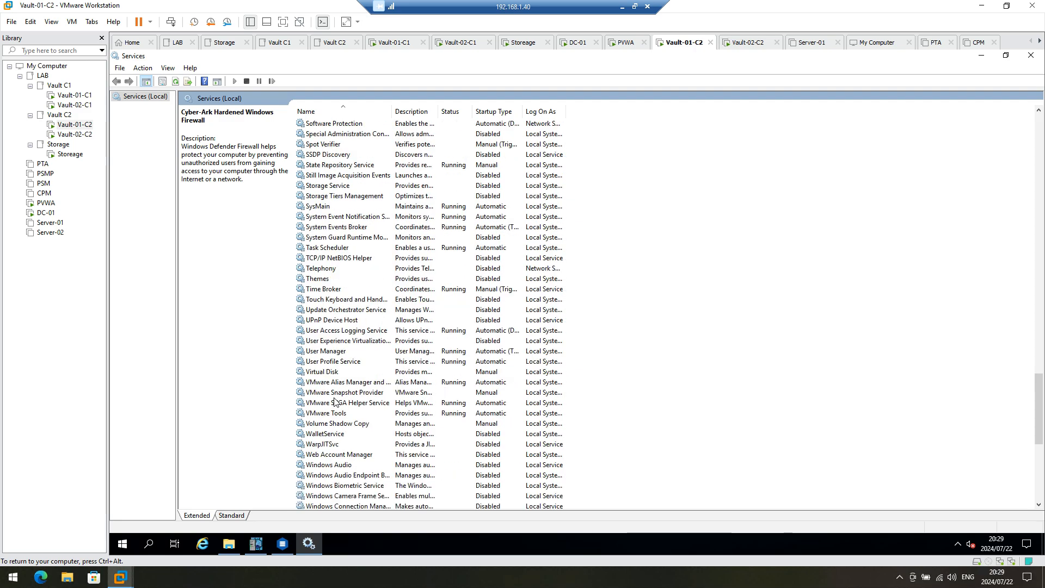
{"action": "left_click", "coordinate": [336, 207]}
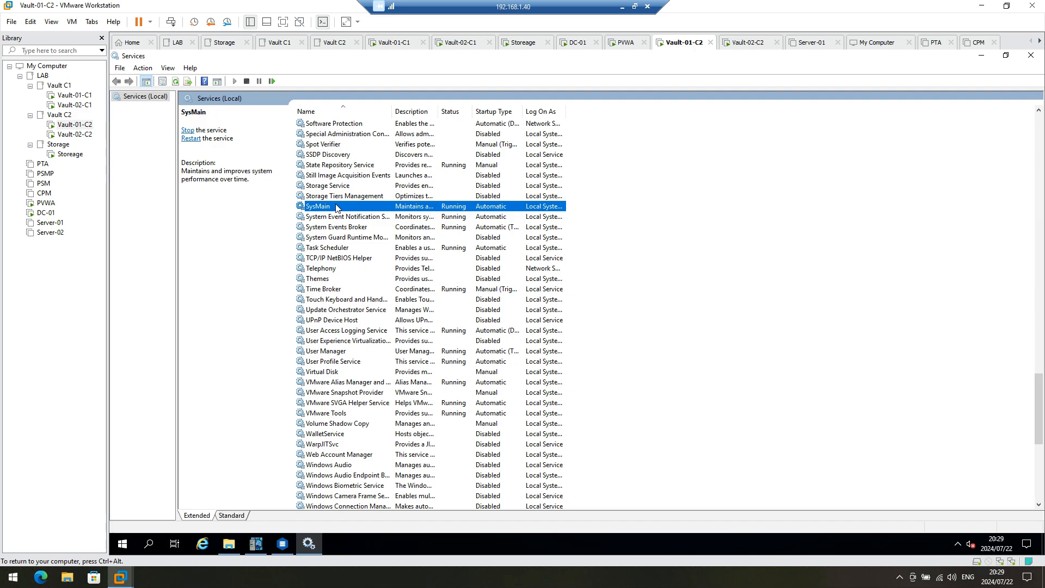
Step: Confirm the PrivateArk Database, Remote Control Agent and Server services are stopped, then minimize Services
{"action": "key", "text": "p"}
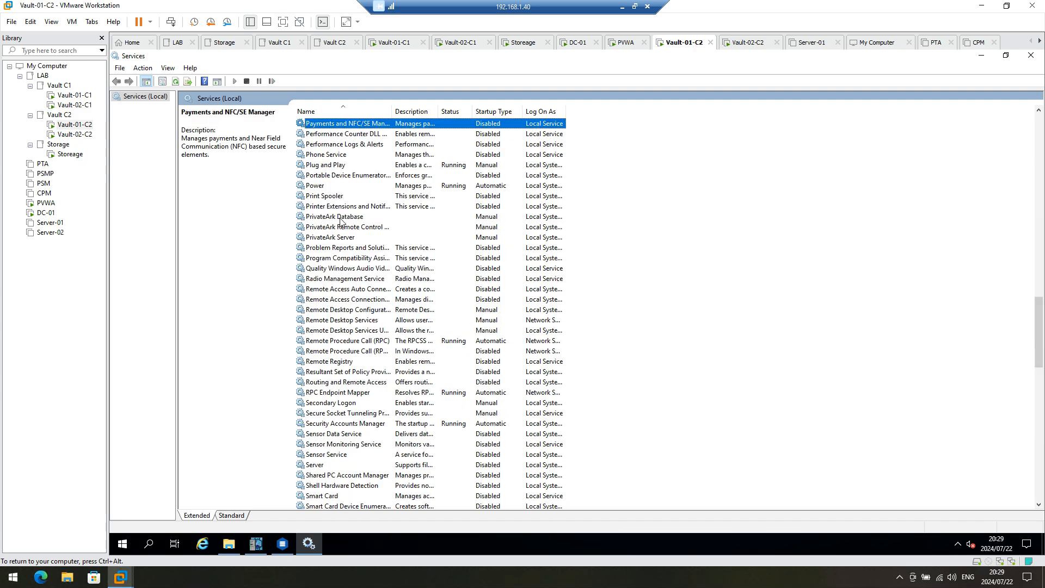
{"action": "left_click", "coordinate": [341, 217]}
{"action": "left_click", "coordinate": [337, 228]}
{"action": "left_click", "coordinate": [332, 238]}
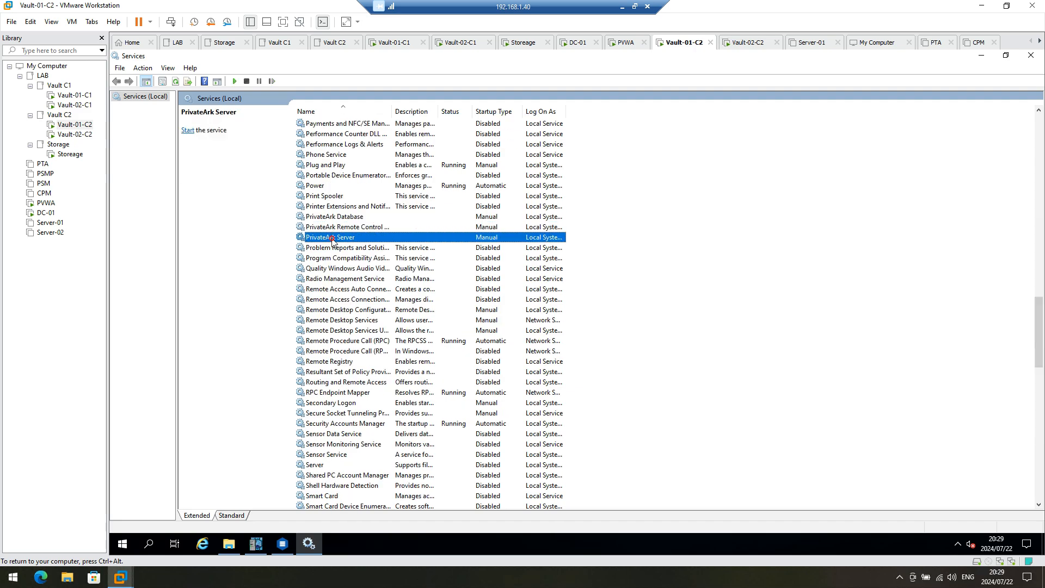
{"action": "left_click", "coordinate": [981, 54]}
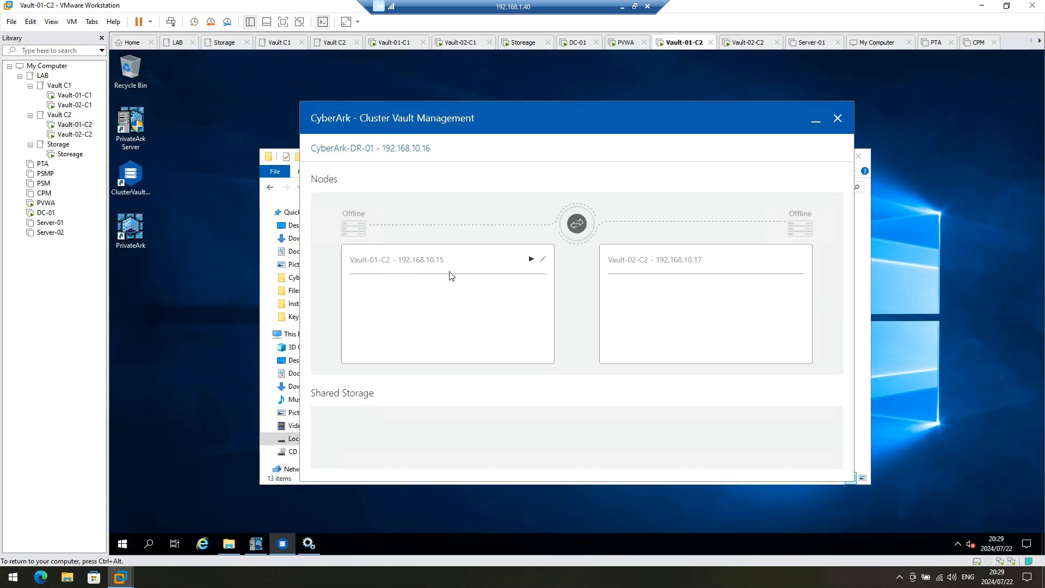
Step: Close the Cluster Vault Management and vault server log windows
{"action": "left_click", "coordinate": [837, 118]}
{"action": "left_click", "coordinate": [256, 543]}
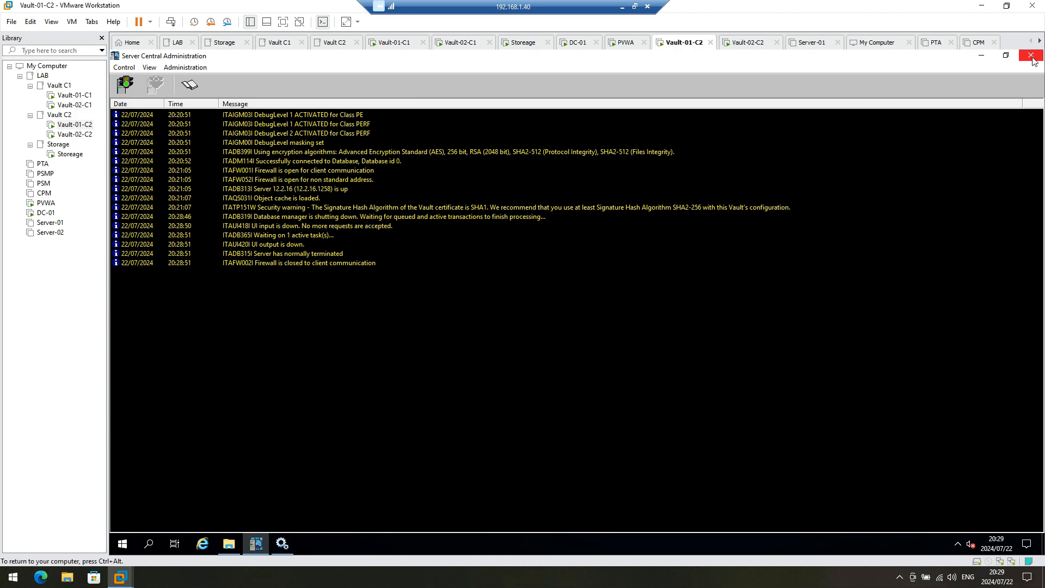
{"action": "left_click", "coordinate": [1031, 55]}
Step: Run the Disaster Recovery setup.exe as administrator and approve the UAC prompt
{"action": "left_click", "coordinate": [374, 328]}
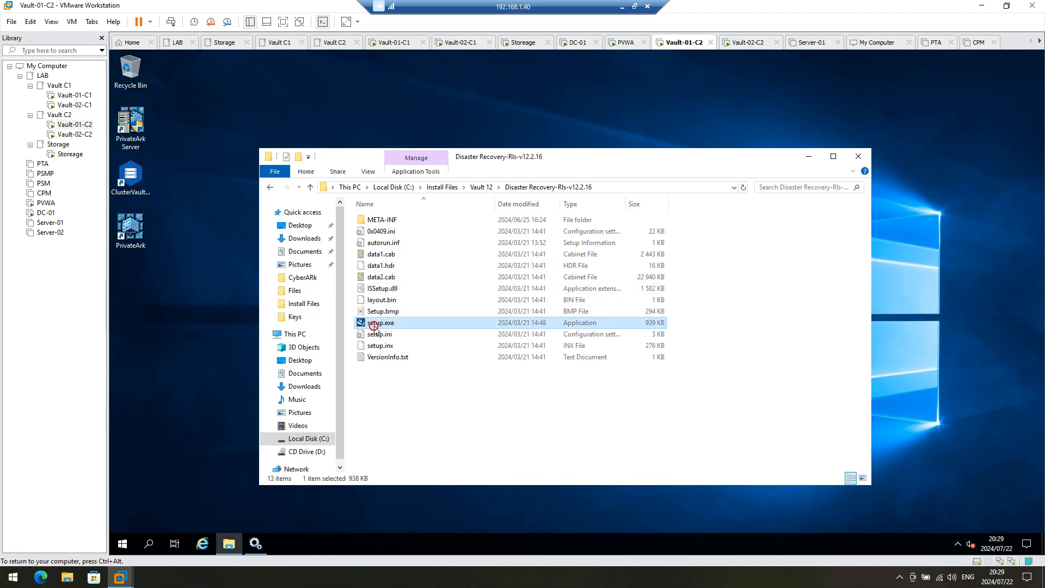
{"action": "right_click", "coordinate": [374, 328]}
{"action": "left_click", "coordinate": [412, 349]}
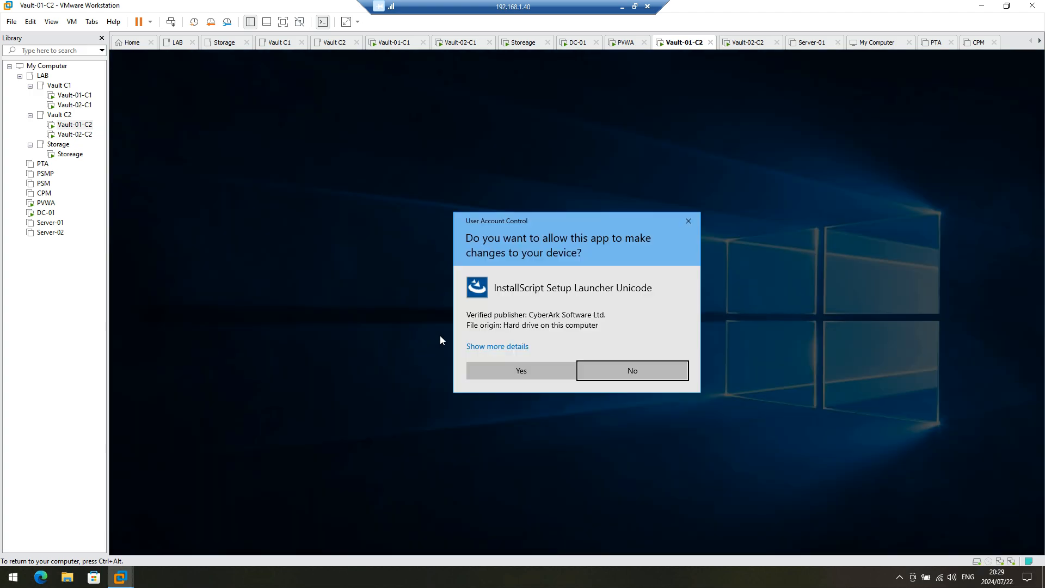
{"action": "left_click", "coordinate": [546, 368]}
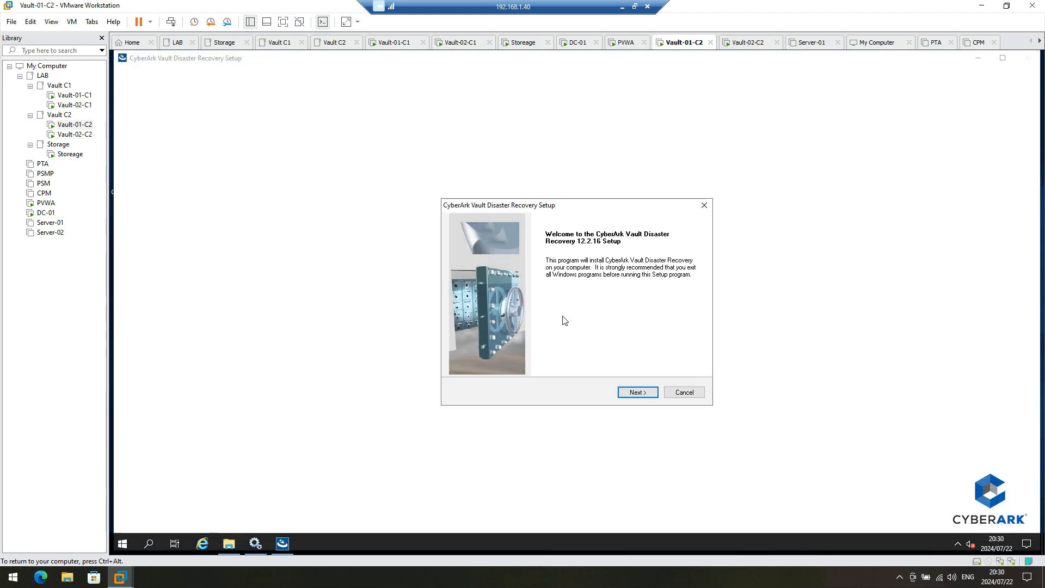
Step: Accept the license, enter a company name, and keep the default destination folder
{"action": "left_click", "coordinate": [644, 397]}
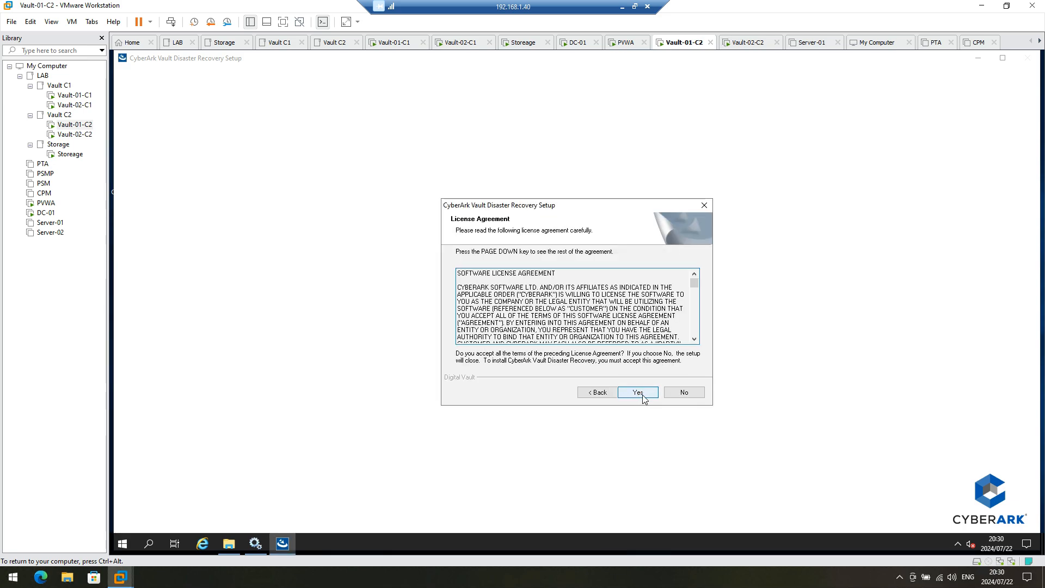
{"action": "left_click", "coordinate": [638, 393]}
{"action": "left_click", "coordinate": [529, 314]}
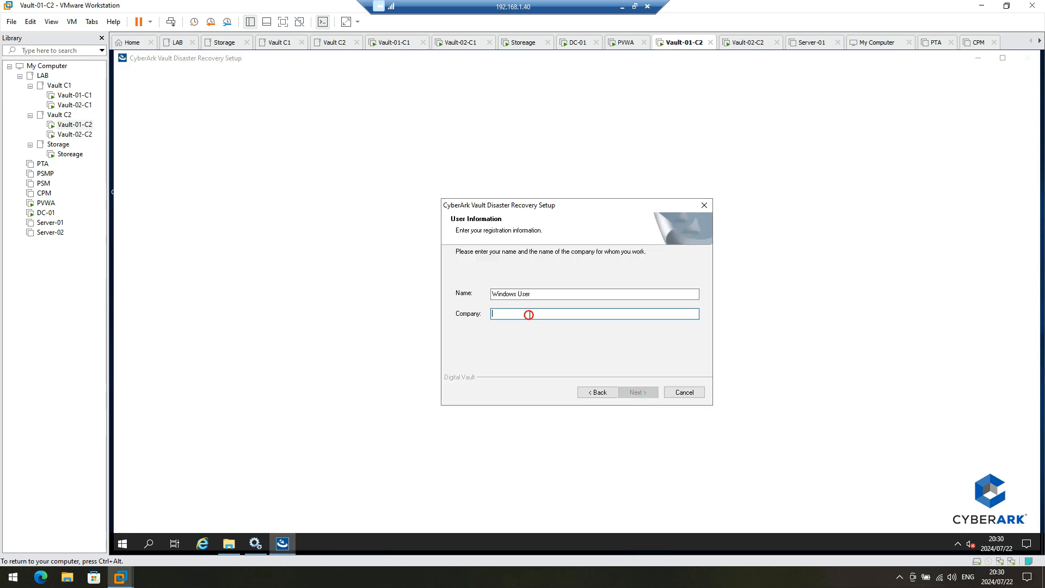
{"action": "type", "text": "CyberArk"}
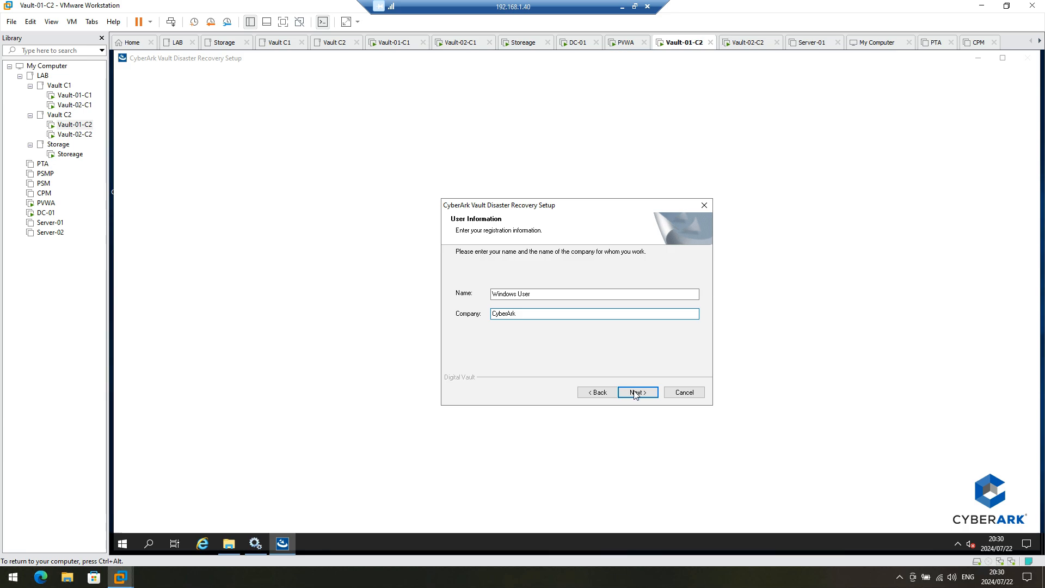
{"action": "left_click", "coordinate": [635, 392]}
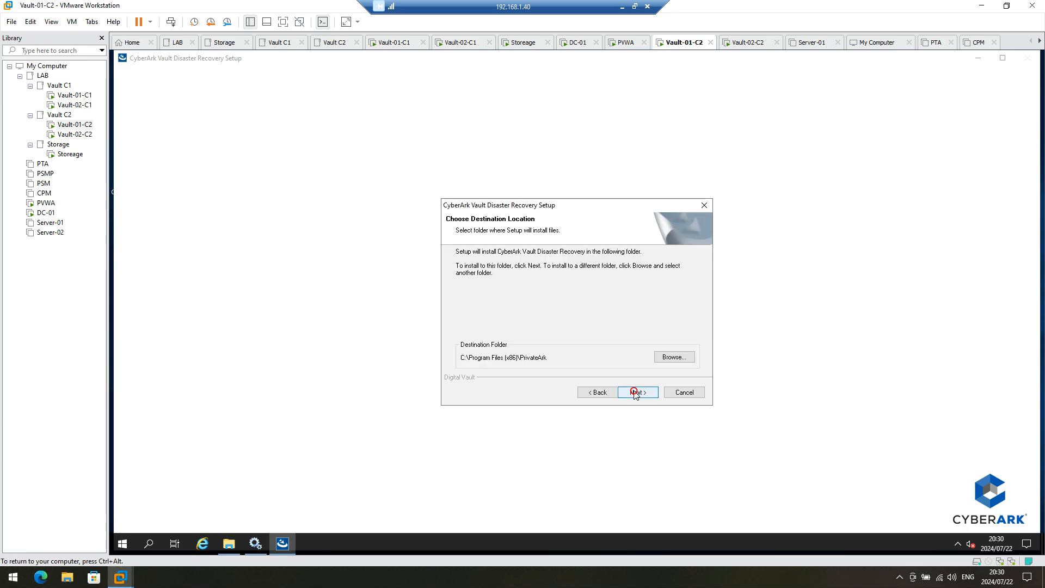
{"action": "left_click", "coordinate": [635, 393]}
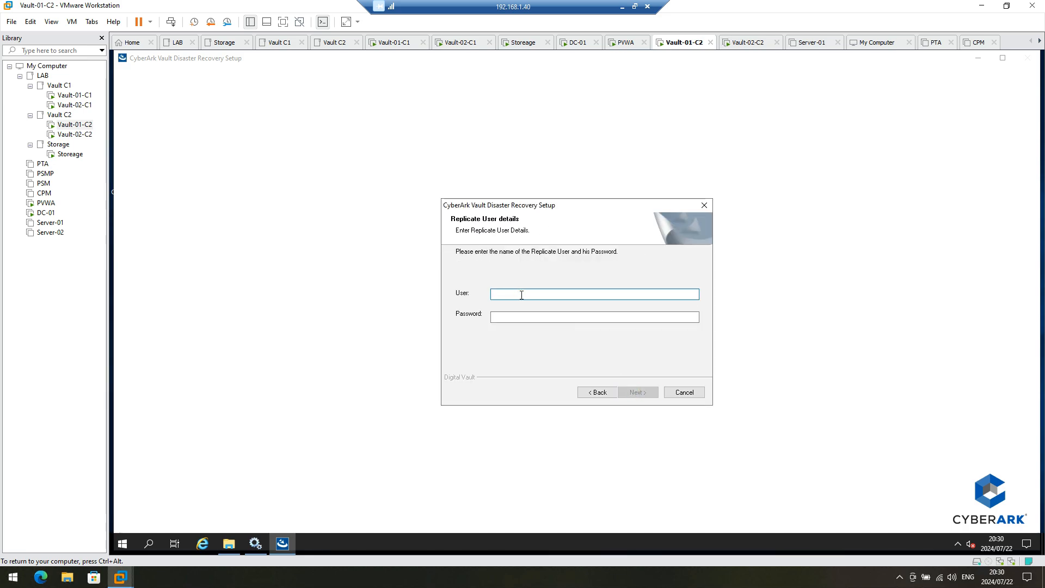
Step: Enter replicate user DR with its password, then begin the vault address 192.168
{"action": "type", "text": "DR"}
{"action": "key", "text": "Tab"}
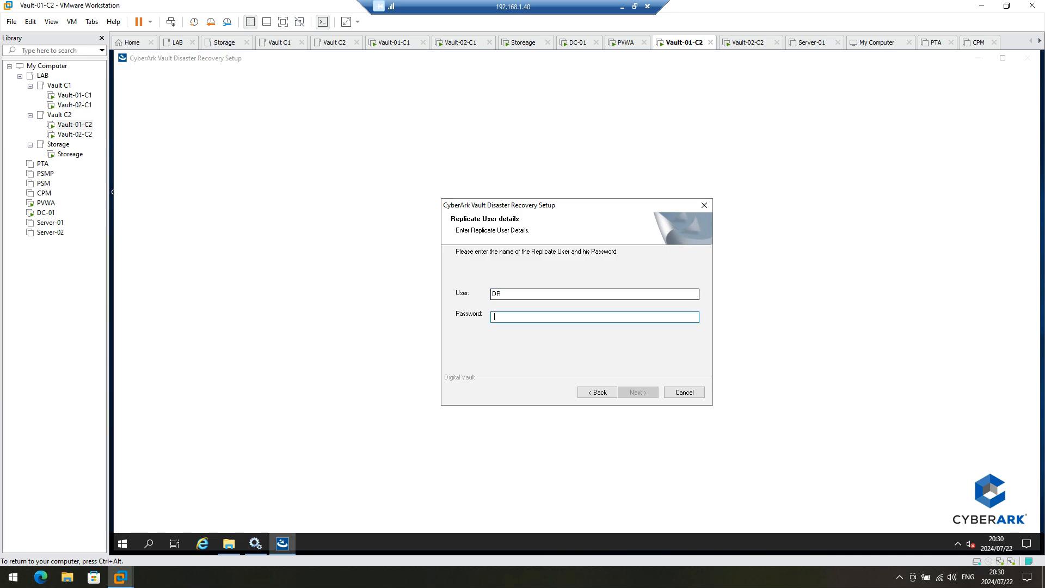
{"action": "type", "text": "C"}
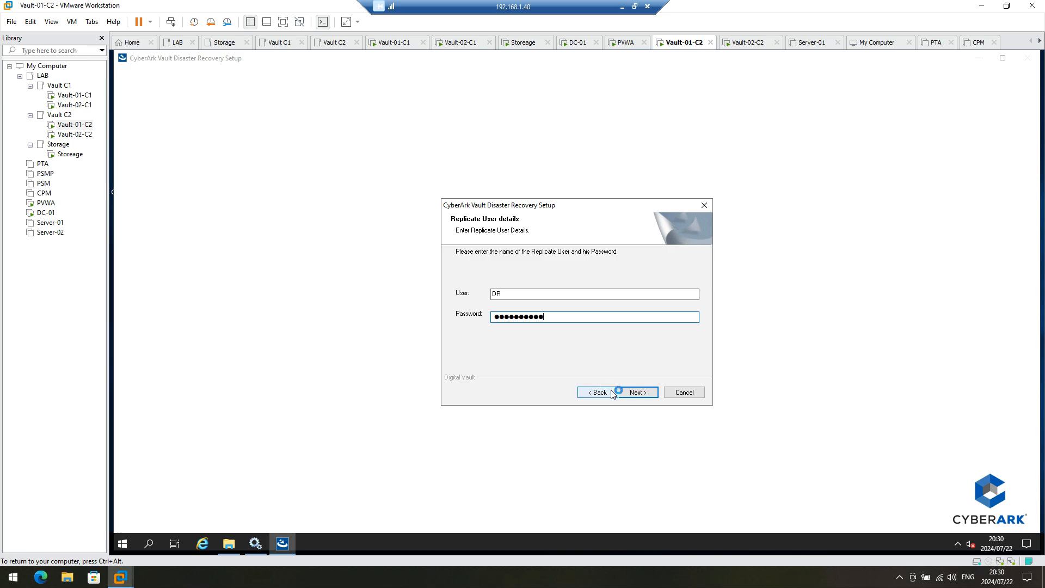
{"action": "left_click", "coordinate": [646, 395]}
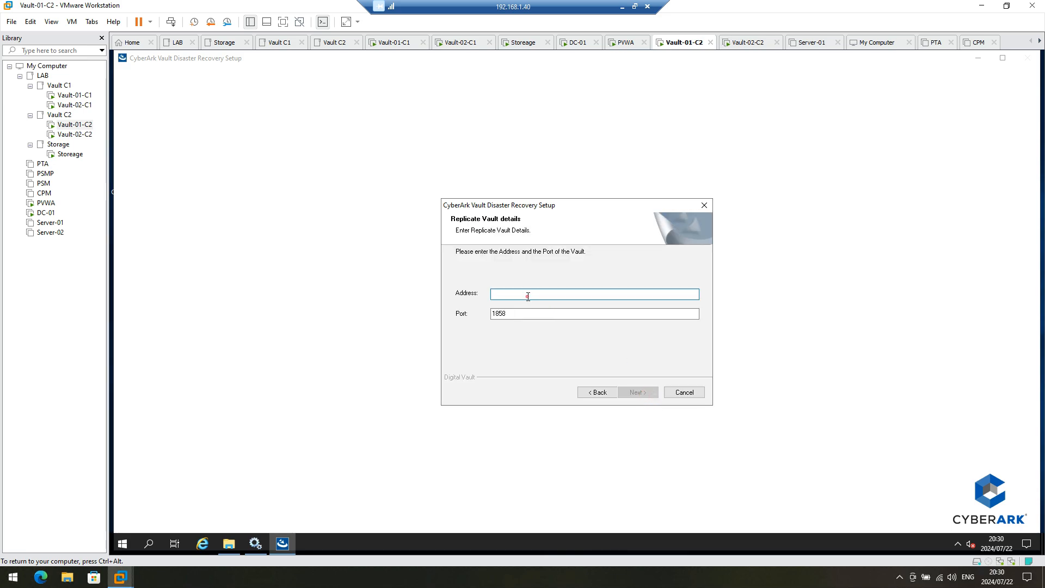
{"action": "type", "text": "192"}
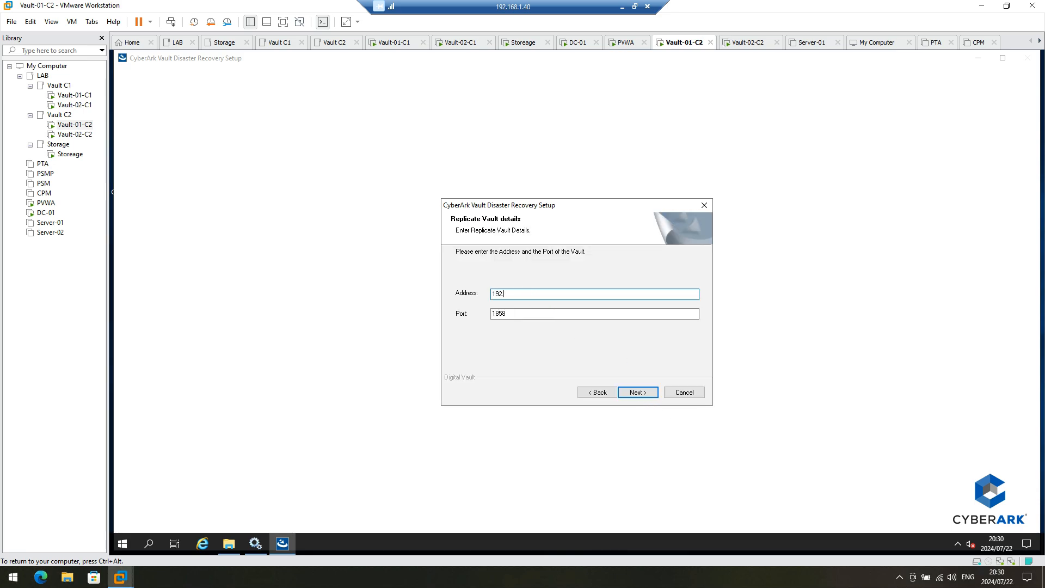
{"action": "type", "text": ".168.10.12"}
Step: On Vault-01-C1, log off Vault-01 and verify its server address 192.168.10.12, then return to Vault-01-C2
{"action": "left_click", "coordinate": [72, 95]}
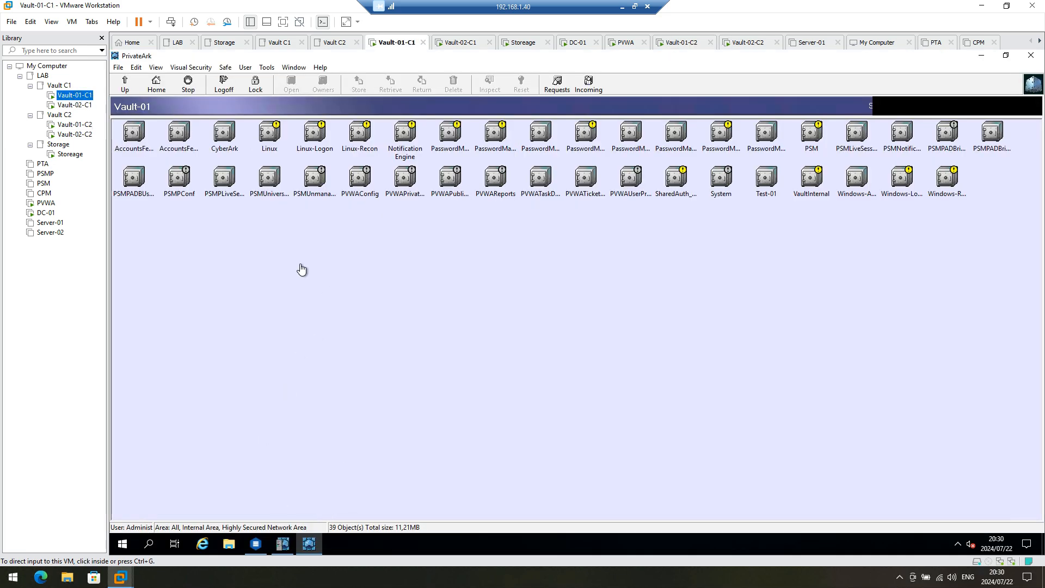
{"action": "left_click", "coordinate": [224, 86]}
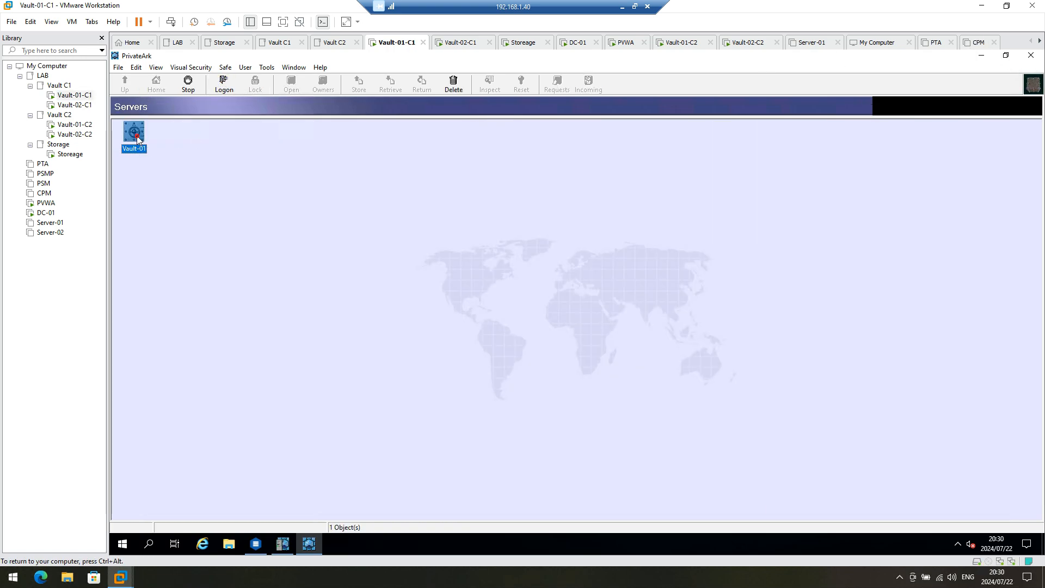
{"action": "right_click", "coordinate": [138, 139]}
{"action": "left_click", "coordinate": [168, 263]}
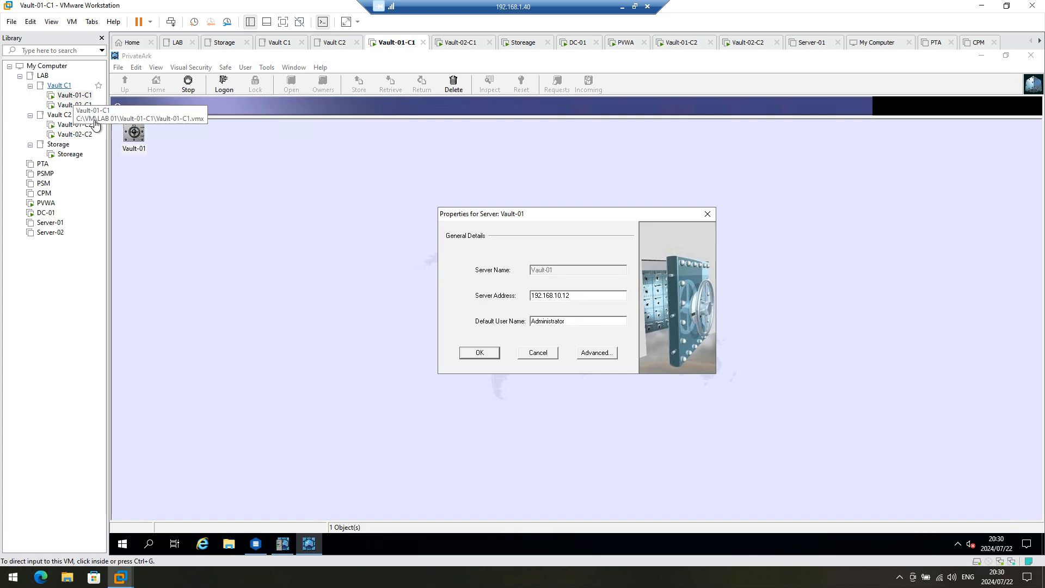
{"action": "left_click", "coordinate": [75, 124]}
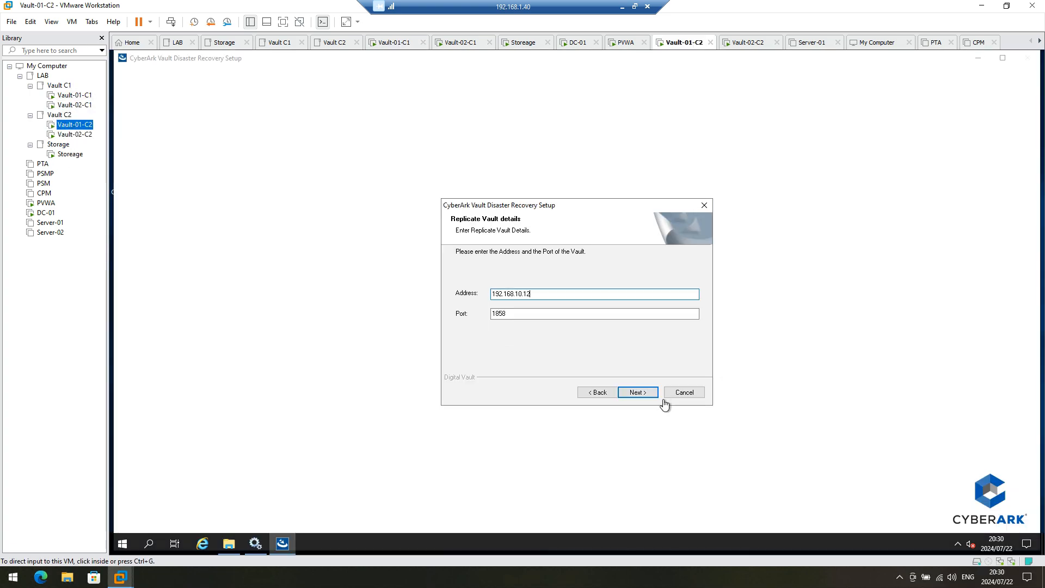
Step: Submit the vault address so the Disaster Recovery installation starts copying files
{"action": "left_click", "coordinate": [649, 393]}
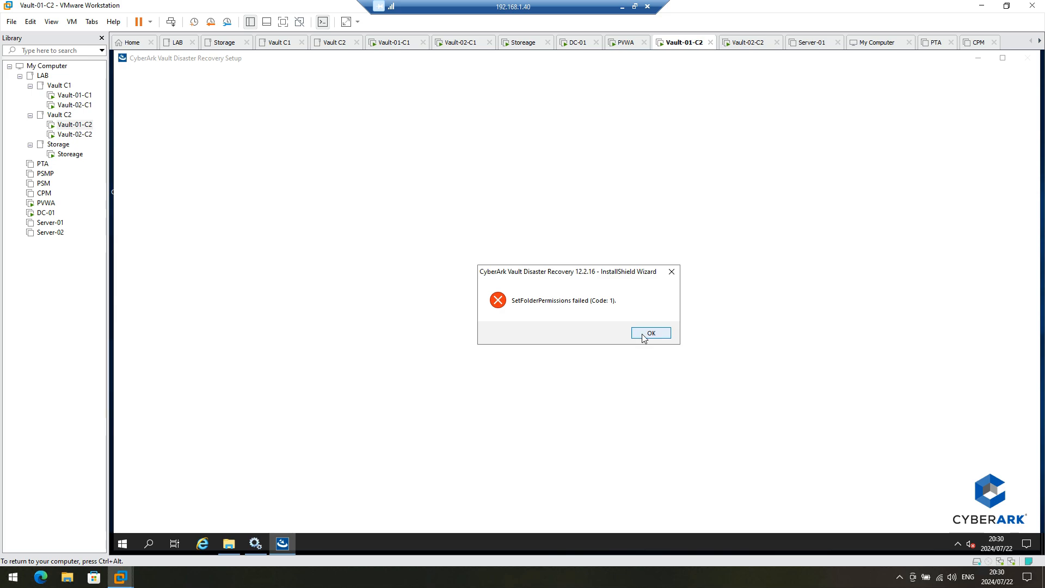
Step: Dismiss the SetFolderPermissions error and finish the DR setup, choosing to restart later
{"action": "left_click", "coordinate": [644, 338]}
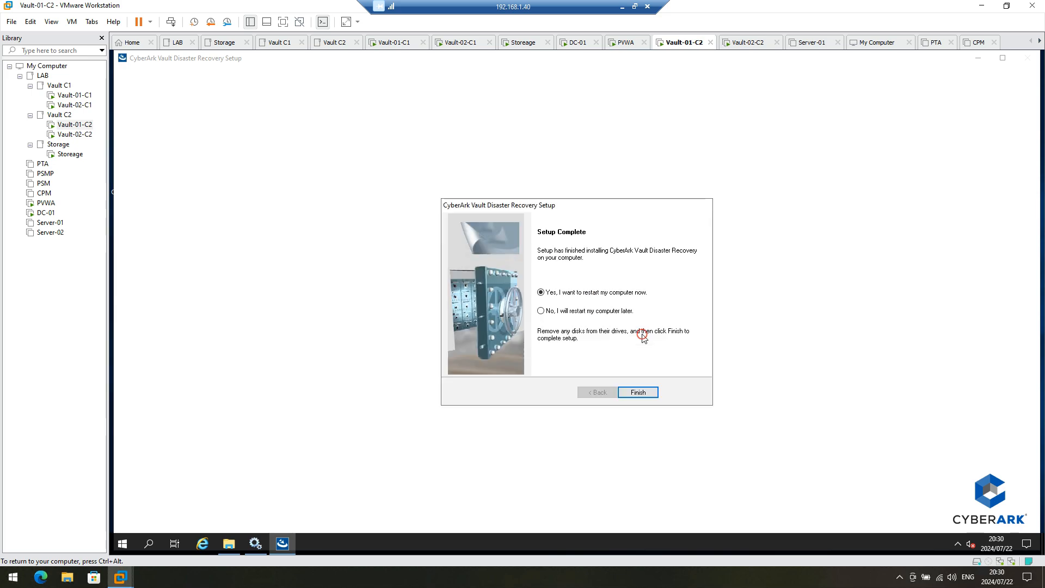
{"action": "left_click", "coordinate": [593, 311]}
{"action": "left_click", "coordinate": [637, 392]}
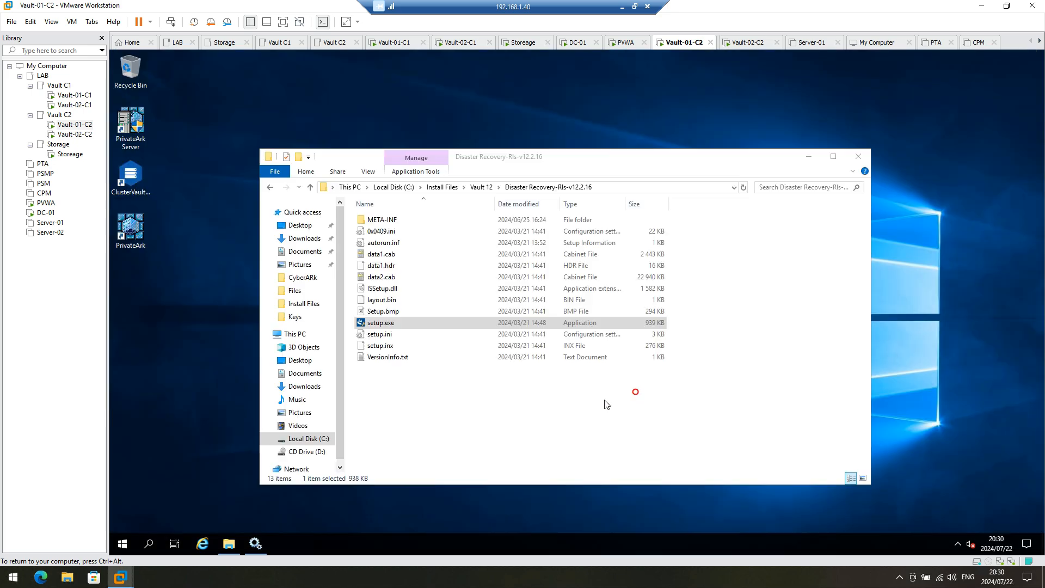
Step: Launch Server Manager from the Start menu and approve it to run as administrator
{"action": "left_click", "coordinate": [236, 543]}
{"action": "left_click", "coordinate": [228, 550]}
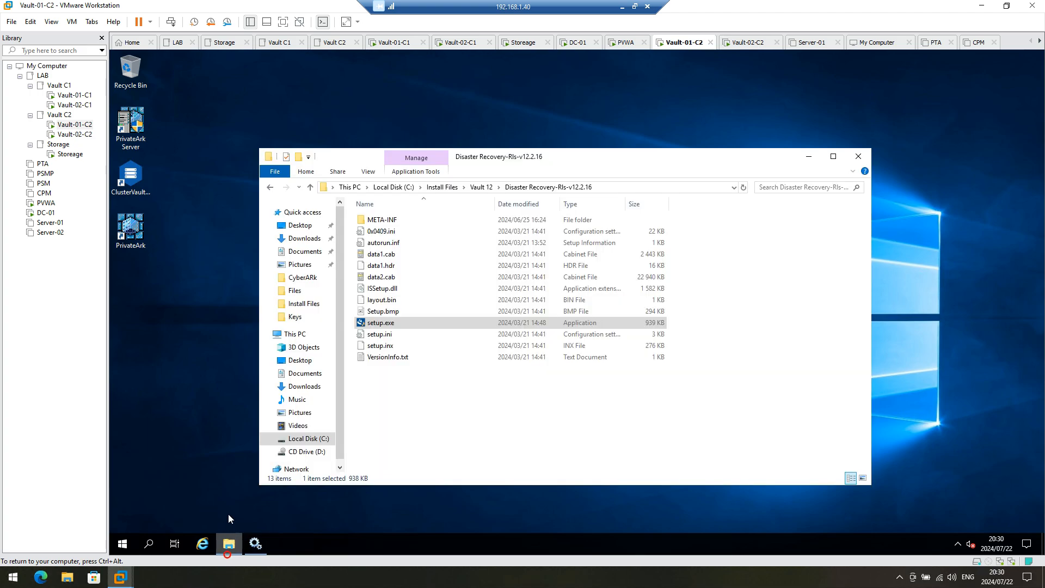
{"action": "scroll", "coordinate": [306, 456], "scroll_direction": "down", "scroll_amount": 1}
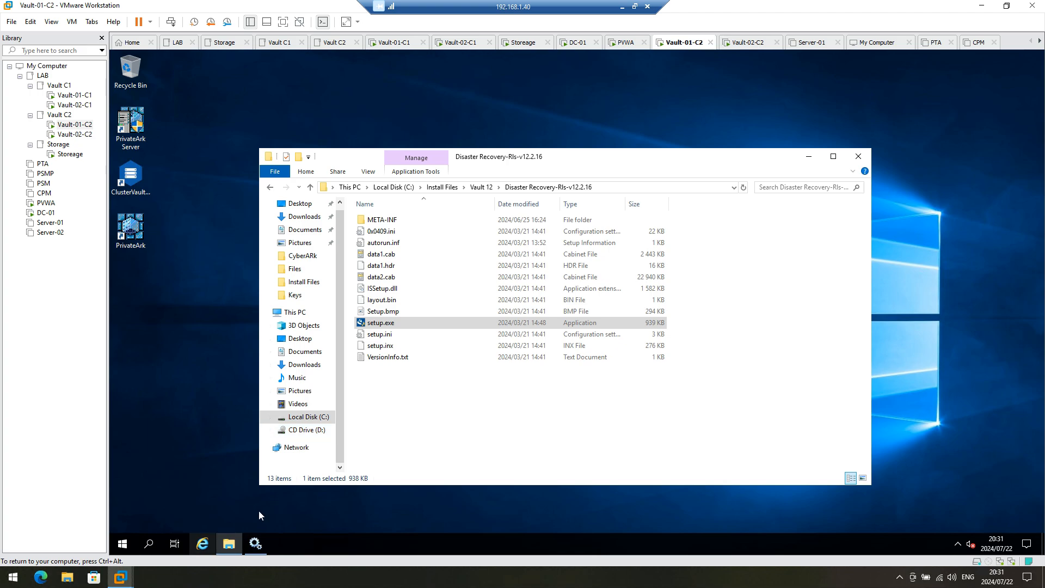
{"action": "left_click", "coordinate": [123, 544]}
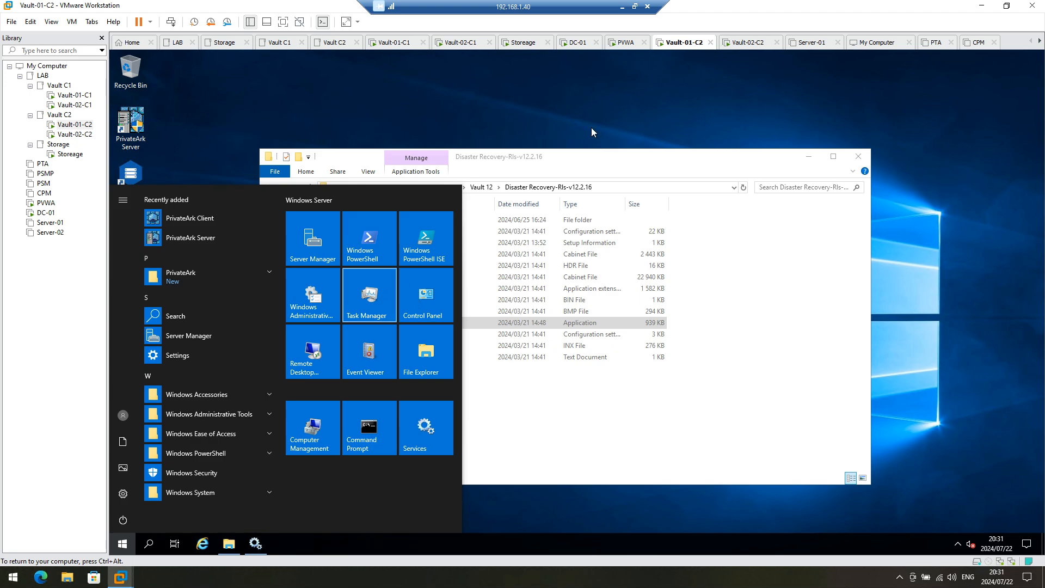
{"action": "left_click", "coordinate": [308, 239]}
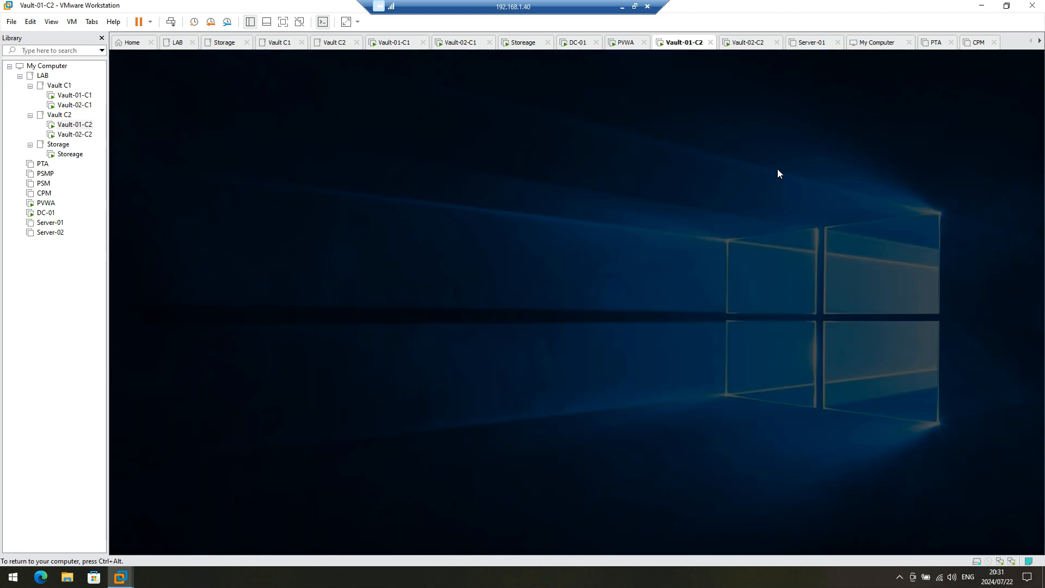
{"action": "left_click", "coordinate": [530, 362]}
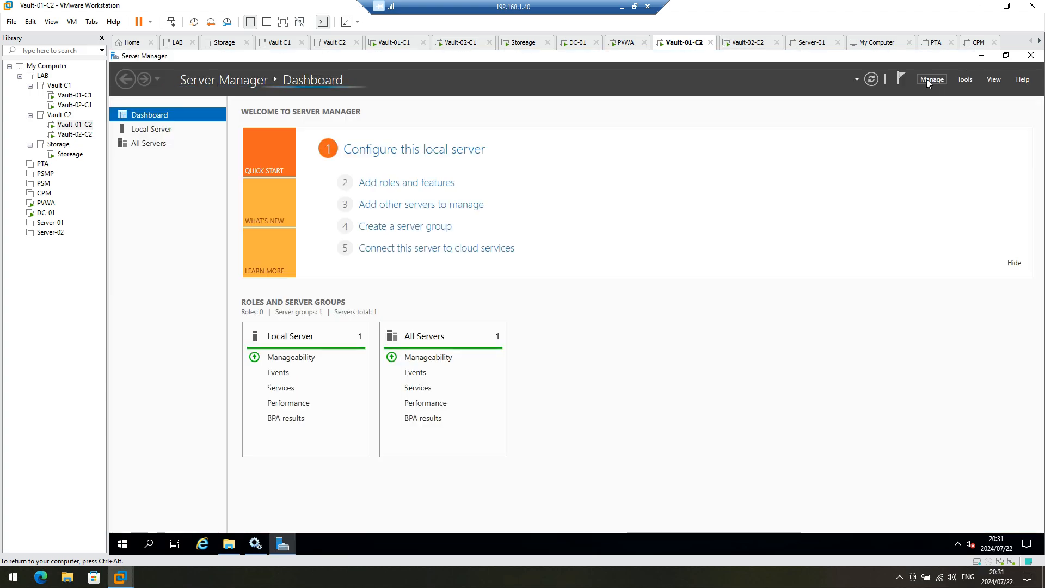
Step: Connect to iSCSI target iqn.1991-05.com.microsoft:storage-c2-target through the iSCSI Initiator
{"action": "left_click", "coordinate": [959, 79]}
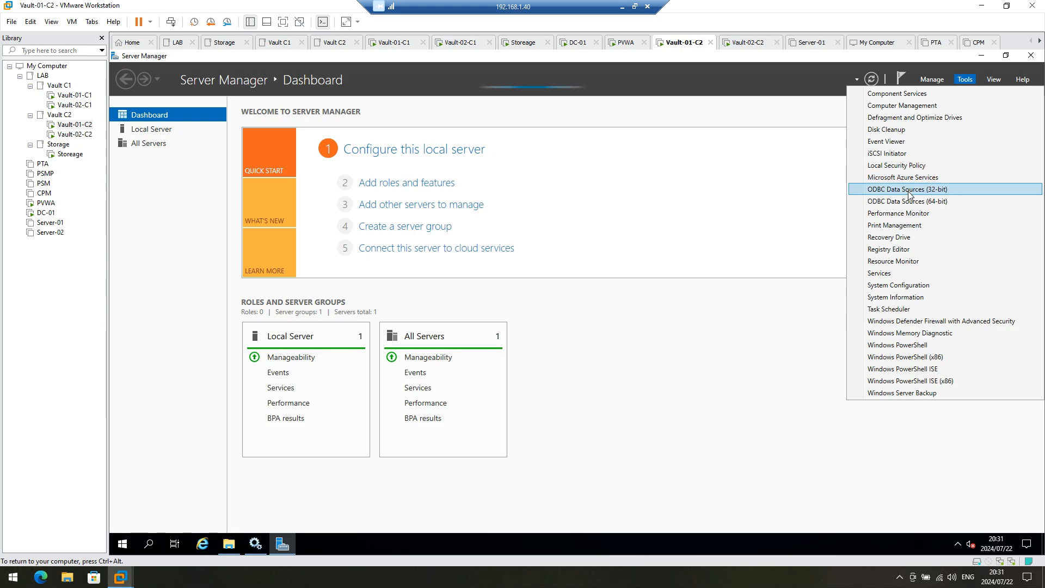
{"action": "left_click", "coordinate": [905, 155]}
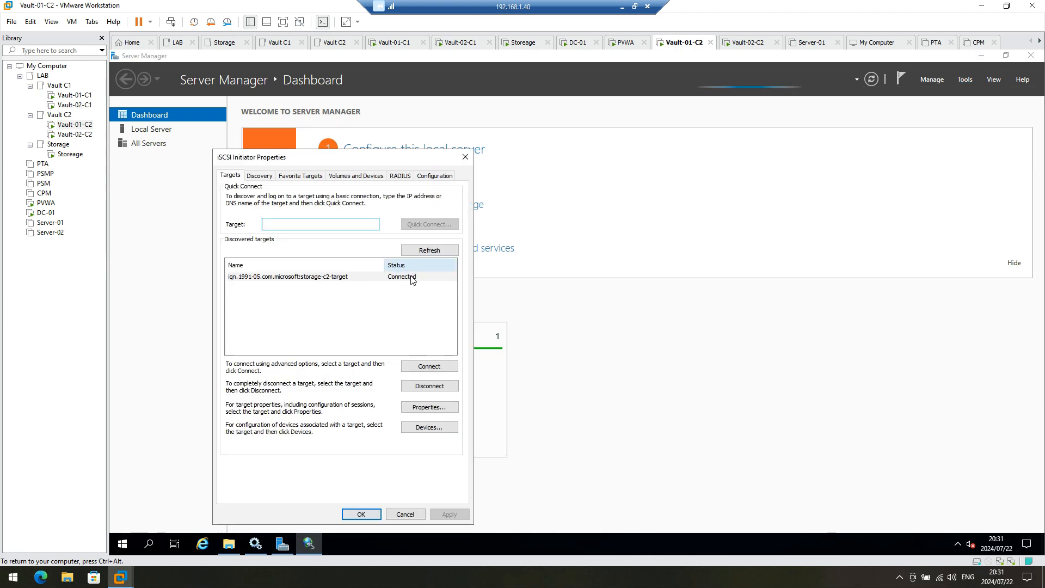
{"action": "left_click", "coordinate": [427, 366]}
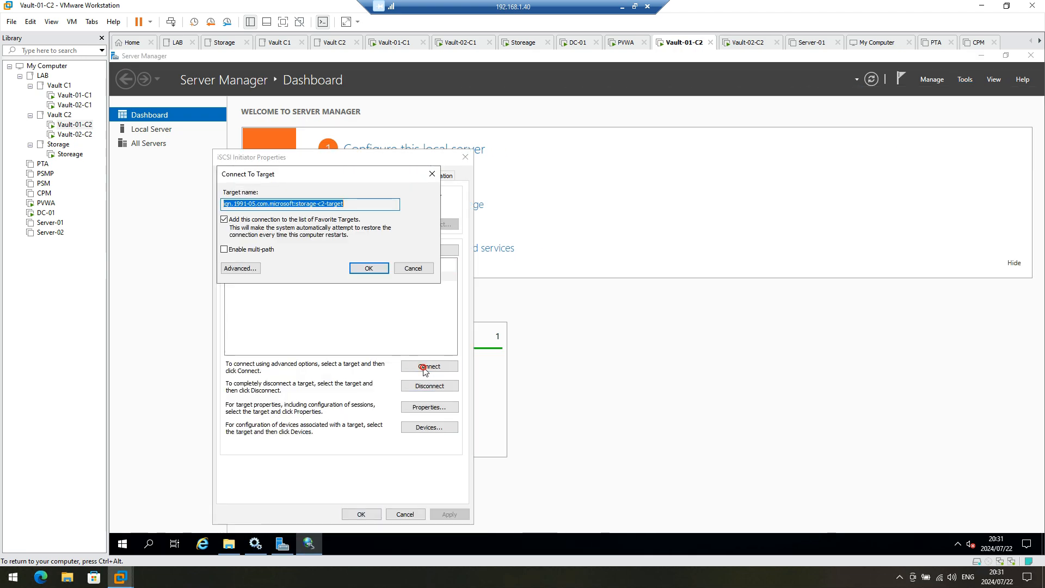
{"action": "left_click", "coordinate": [420, 269]}
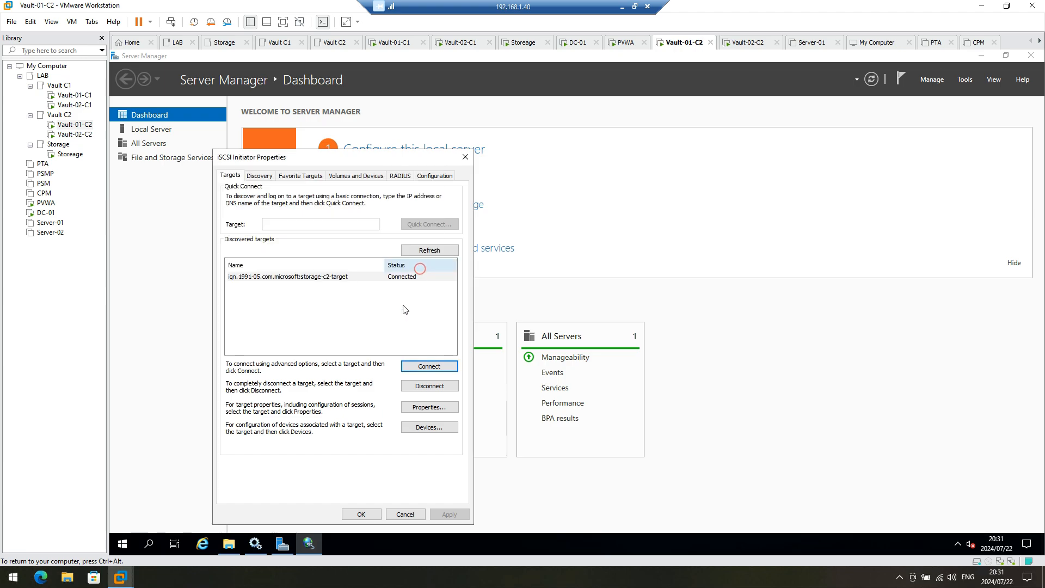
{"action": "left_click", "coordinate": [395, 514]}
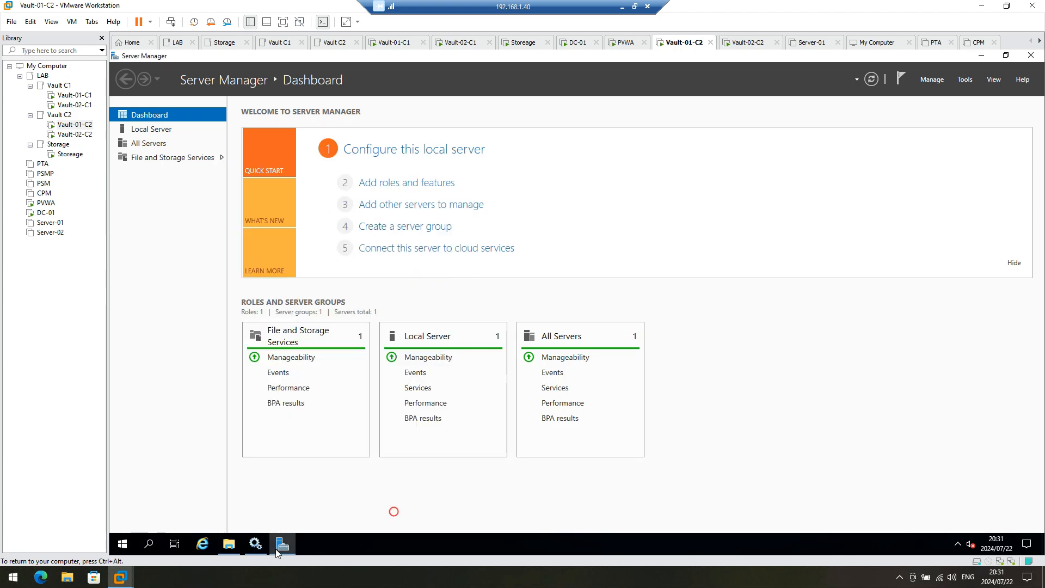
Step: Launch Computer Management from the Start menu with administrator approval
{"action": "left_click", "coordinate": [122, 544]}
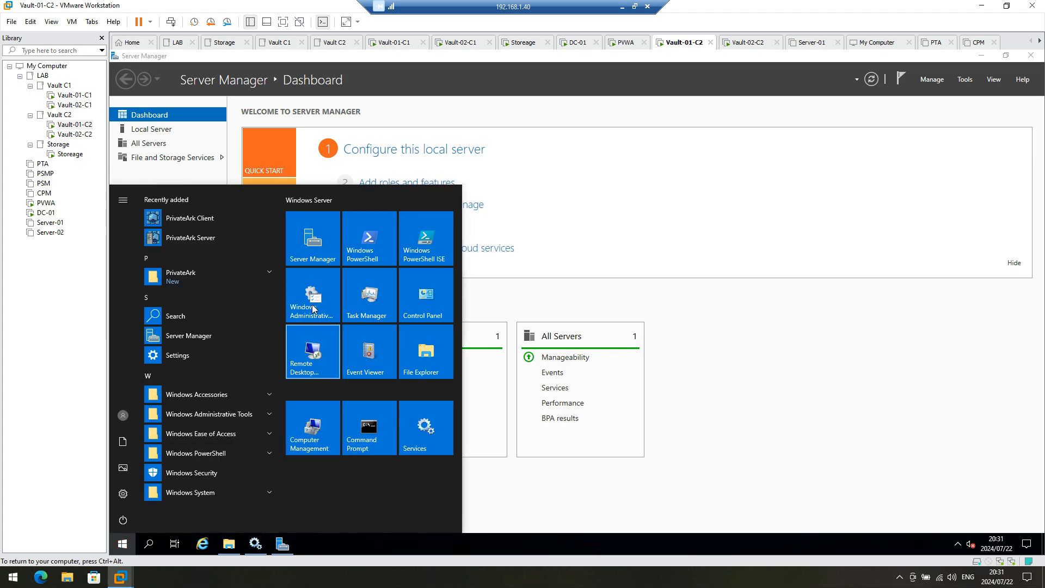
{"action": "left_click", "coordinate": [314, 410]}
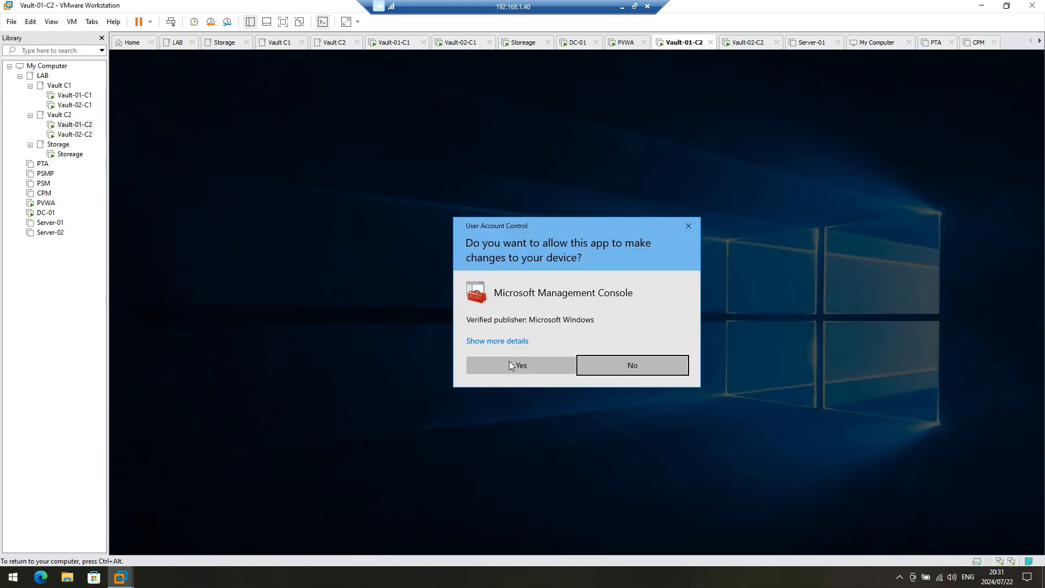
{"action": "left_click", "coordinate": [515, 365]}
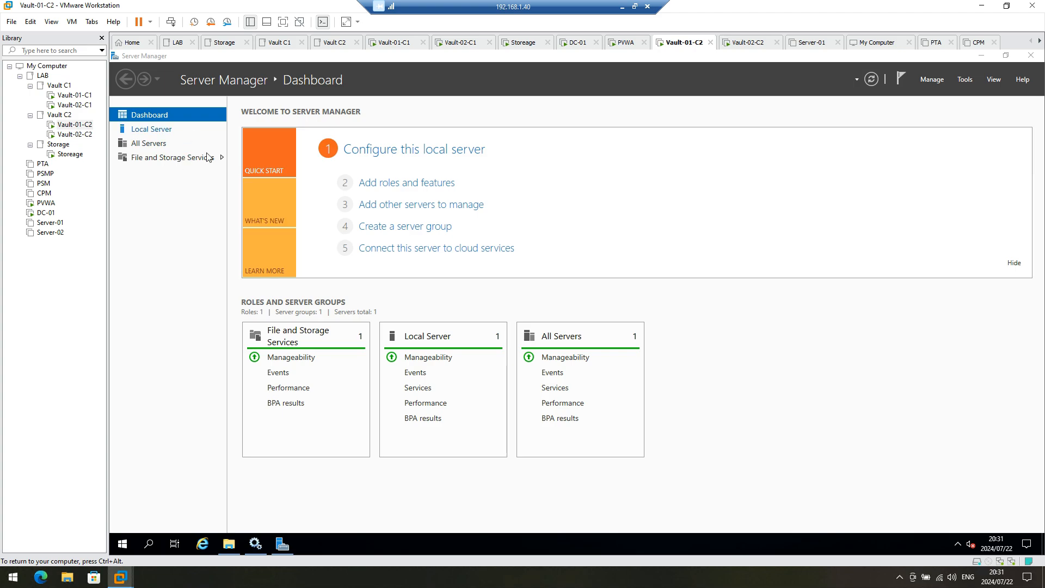
Step: Bring offline Disk 1 online in Disk Management so New Volume (S:) appears
{"action": "left_click", "coordinate": [169, 209]}
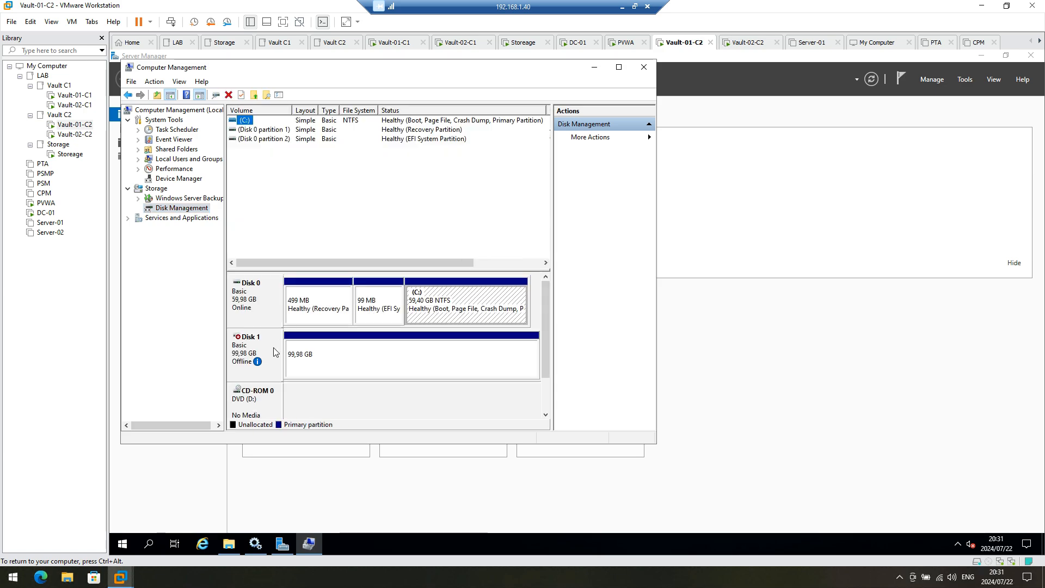
{"action": "right_click", "coordinate": [258, 368]}
{"action": "left_click", "coordinate": [277, 374]}
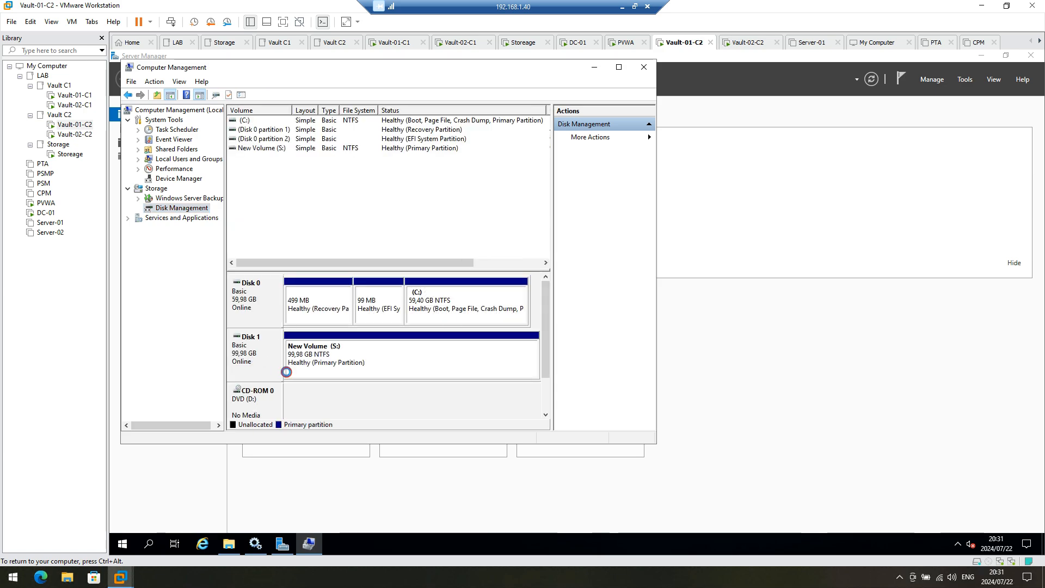
Step: Run the Vault Disaster Recovery 12.2.16 setup.exe from the installer folder, approving elevation
{"action": "left_click", "coordinate": [229, 544]}
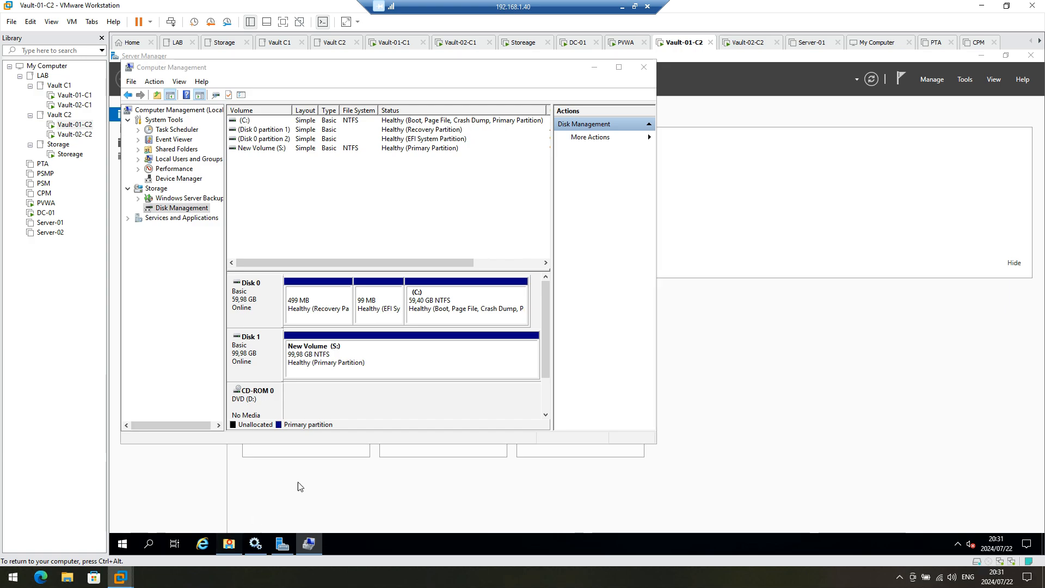
{"action": "double_click", "coordinate": [399, 323]}
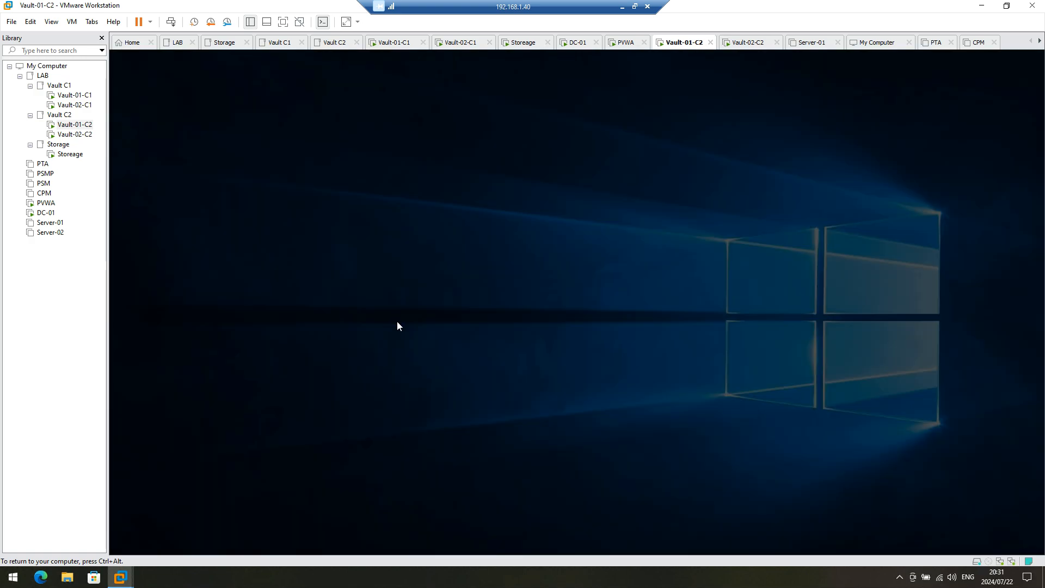
{"action": "left_click", "coordinate": [479, 370]}
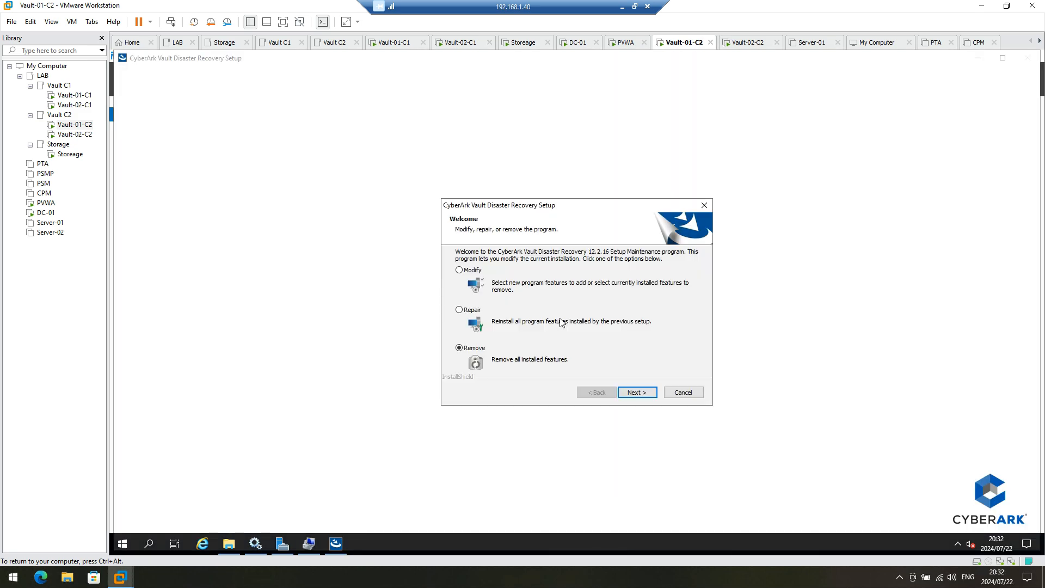
Step: Repair the installed Vault Disaster Recovery and close the finished setup
{"action": "left_click", "coordinate": [460, 311]}
{"action": "left_click", "coordinate": [634, 392]}
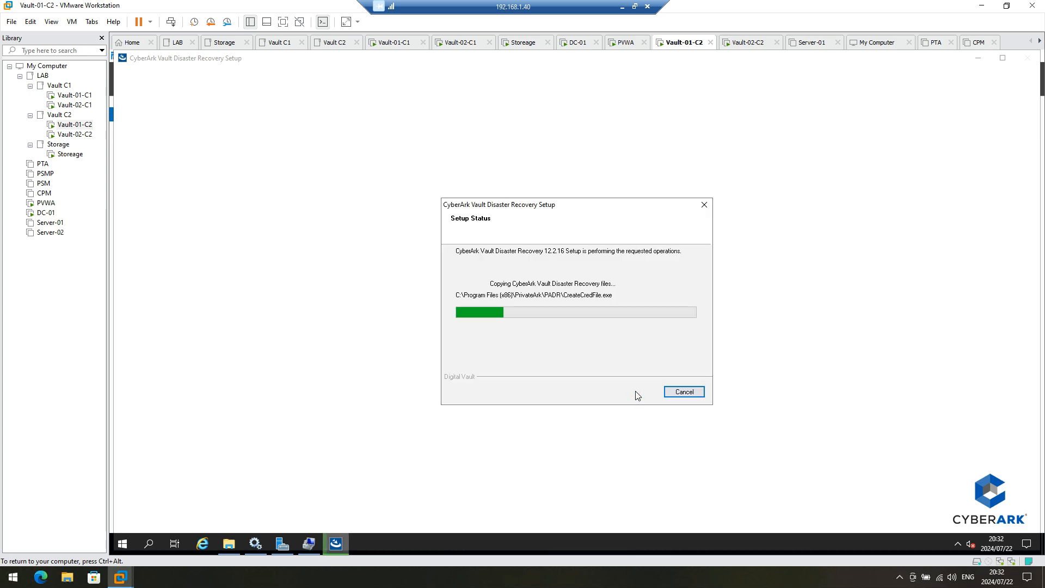
{"action": "left_click", "coordinate": [642, 394]}
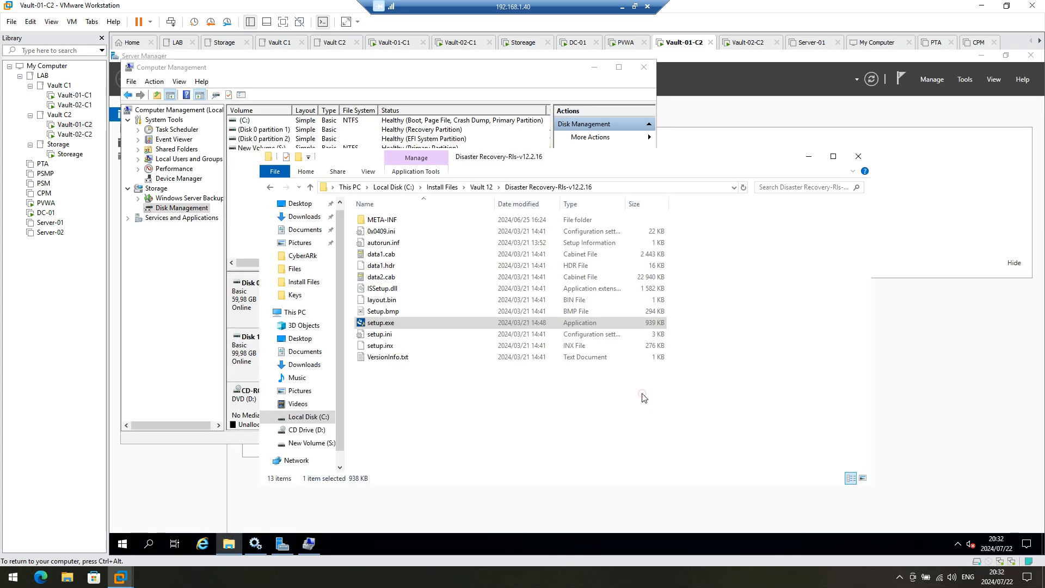
Step: Rerun setup.exe and completely remove Vault Disaster Recovery, choosing to restart later
{"action": "left_click", "coordinate": [391, 323]}
{"action": "double_click", "coordinate": [394, 322]}
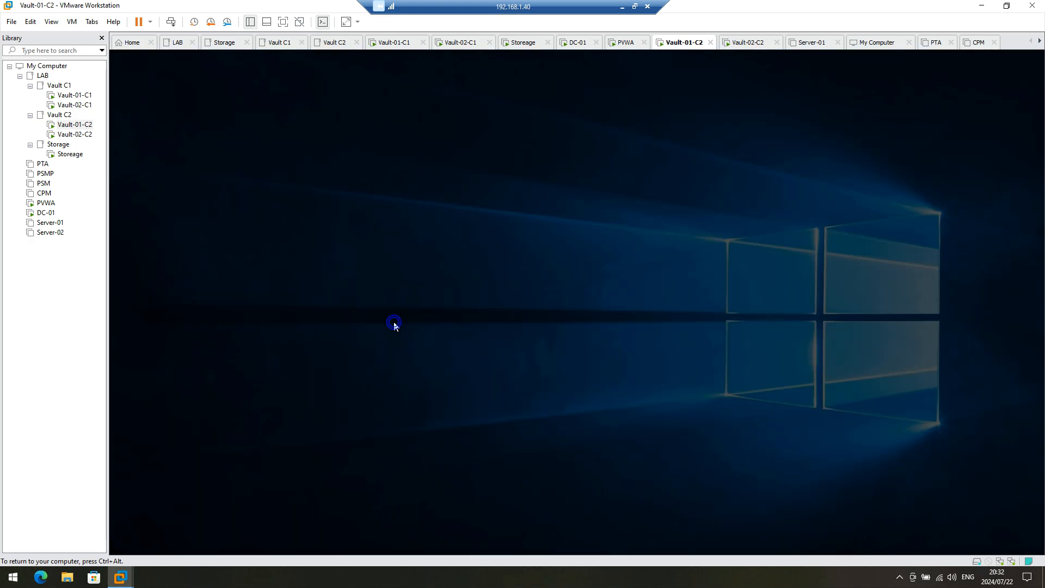
{"action": "left_click", "coordinate": [492, 371]}
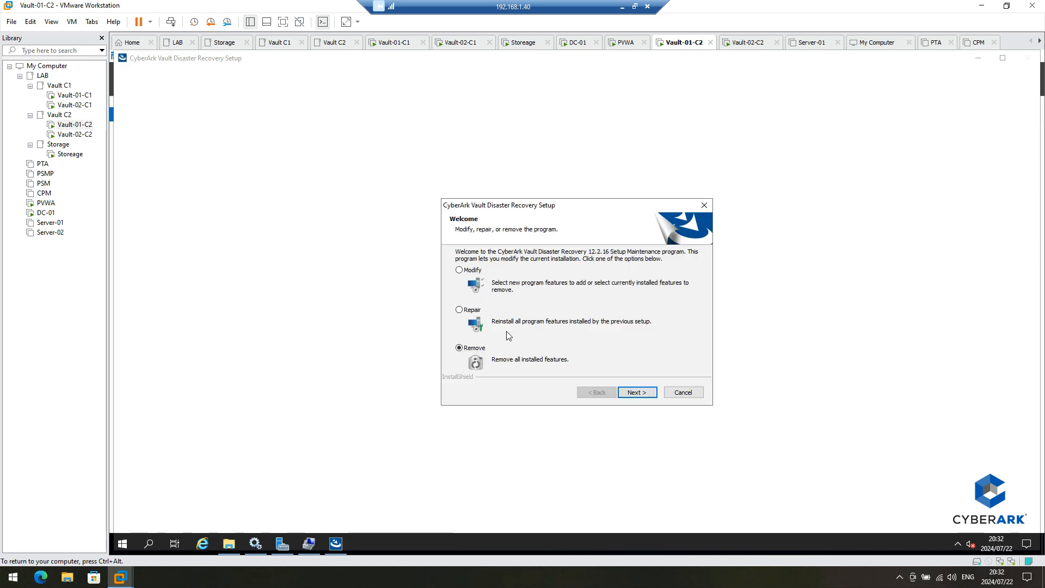
{"action": "left_click", "coordinate": [631, 395]}
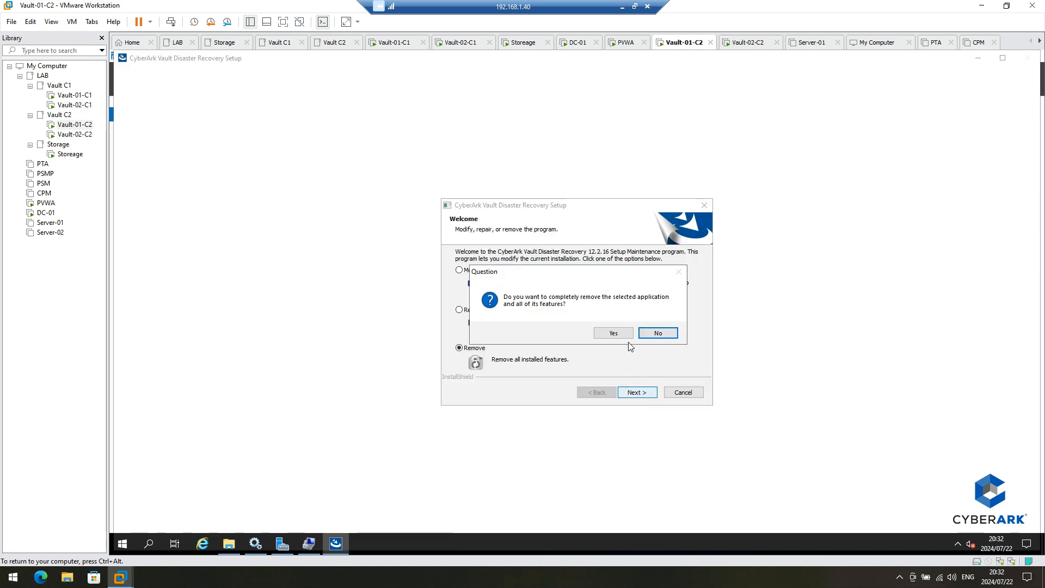
{"action": "left_click", "coordinate": [613, 333]}
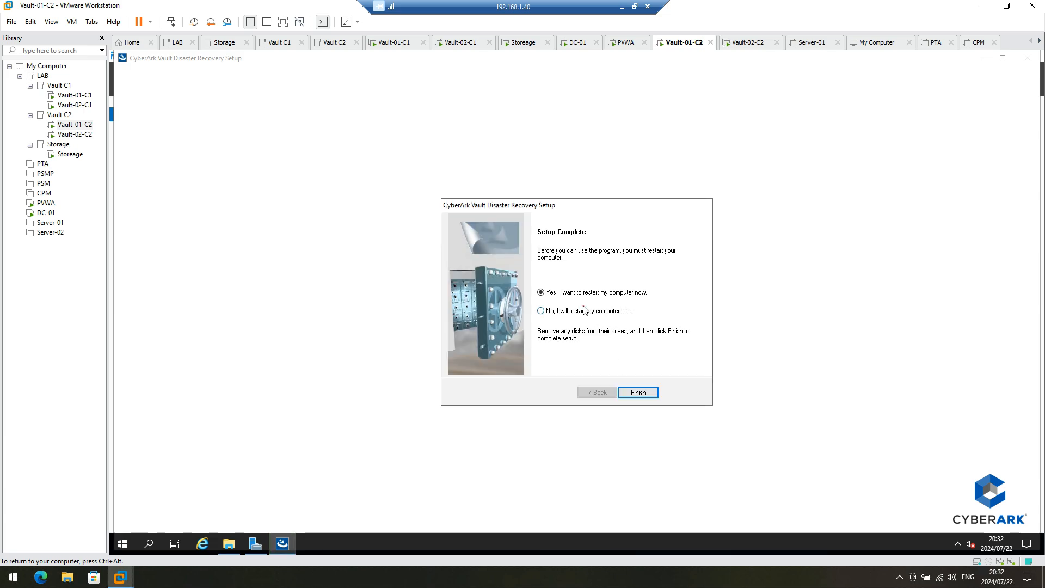
{"action": "left_click", "coordinate": [584, 310]}
{"action": "left_click", "coordinate": [637, 392]}
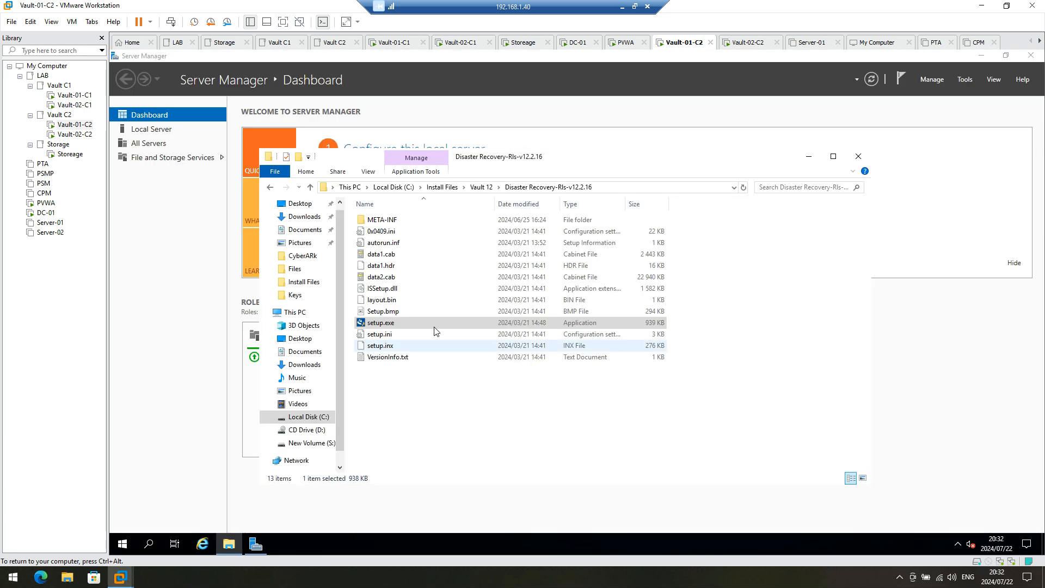
Step: Run setup.exe as administrator, accept the license, enter company CyberArk, keep the default folder
{"action": "right_click", "coordinate": [390, 322]}
{"action": "left_click", "coordinate": [446, 338]}
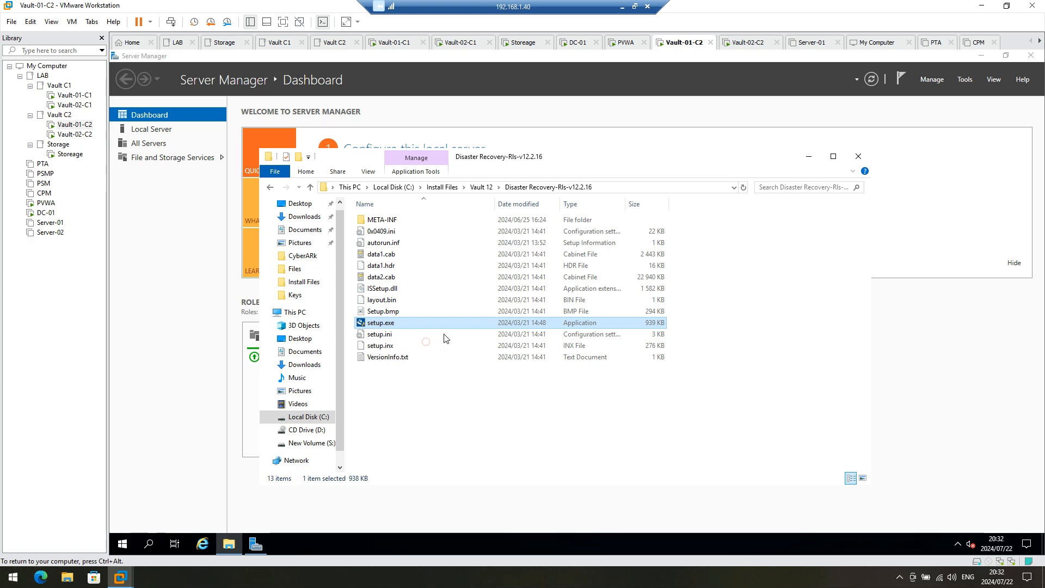
{"action": "left_click", "coordinate": [517, 374]}
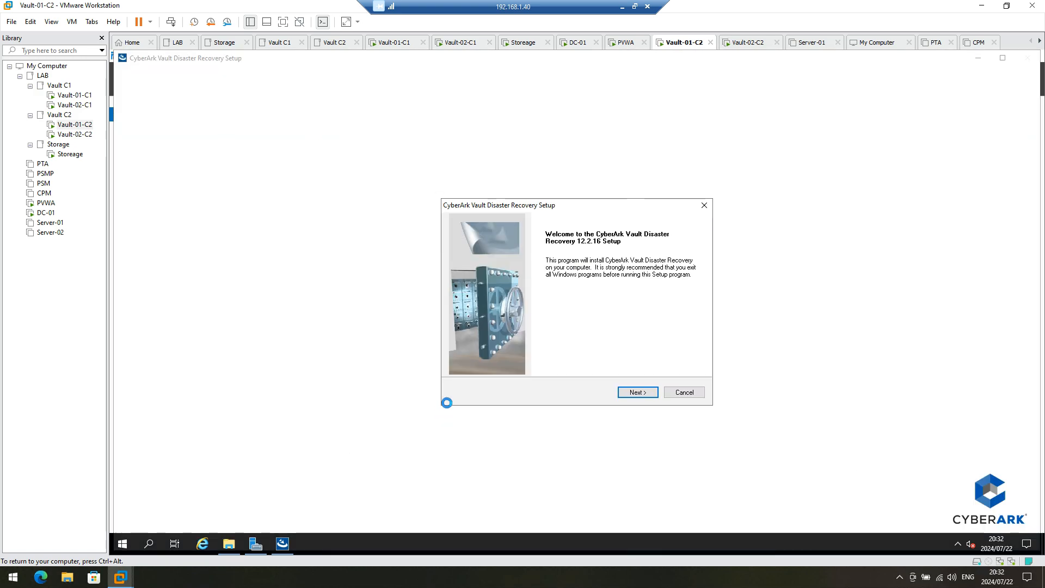
{"action": "left_click", "coordinate": [637, 393]}
{"action": "left_click", "coordinate": [638, 392]}
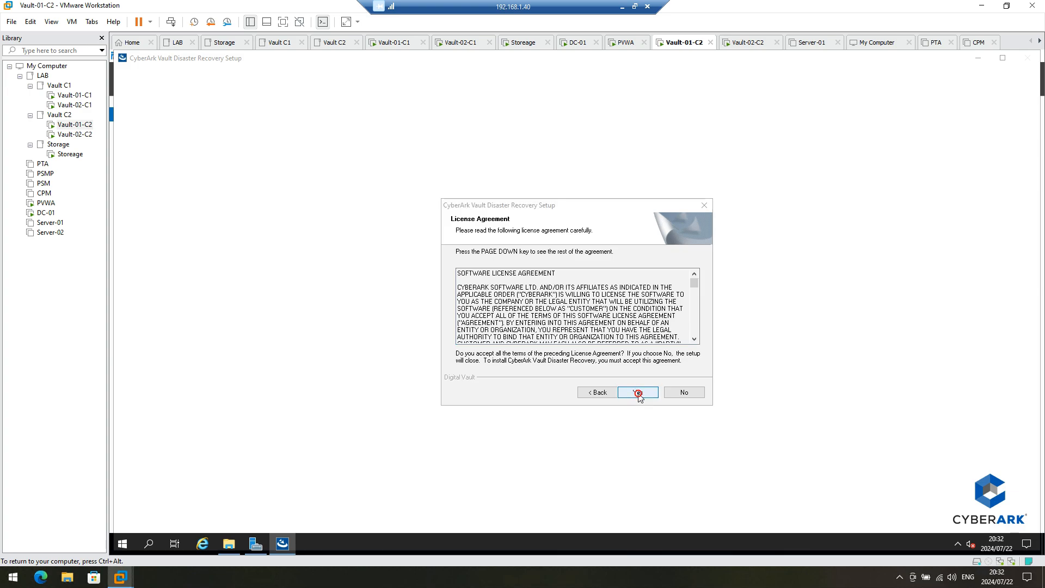
{"action": "left_click", "coordinate": [530, 316]}
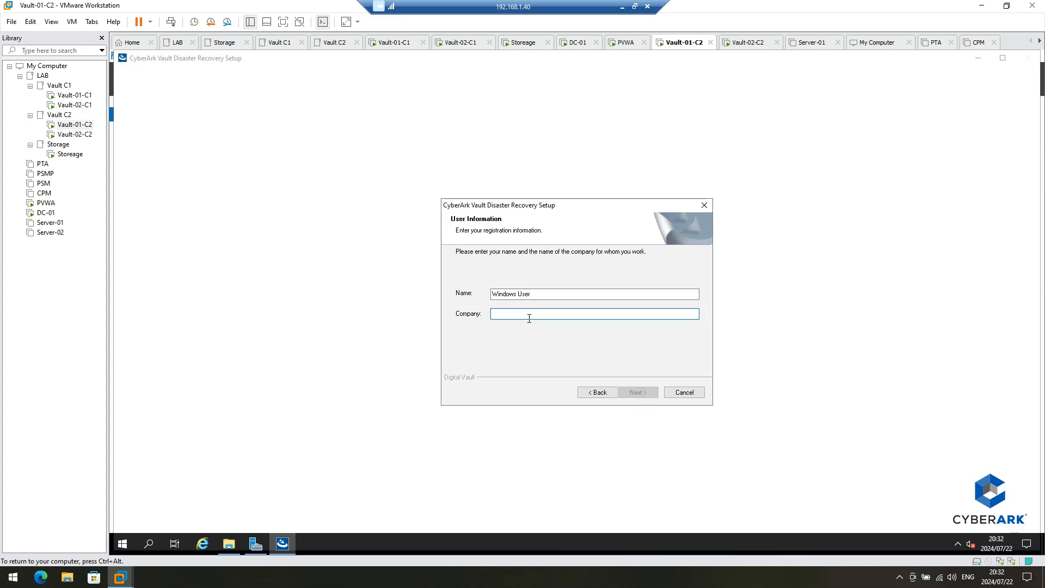
{"action": "type", "text": "CyberAr"}
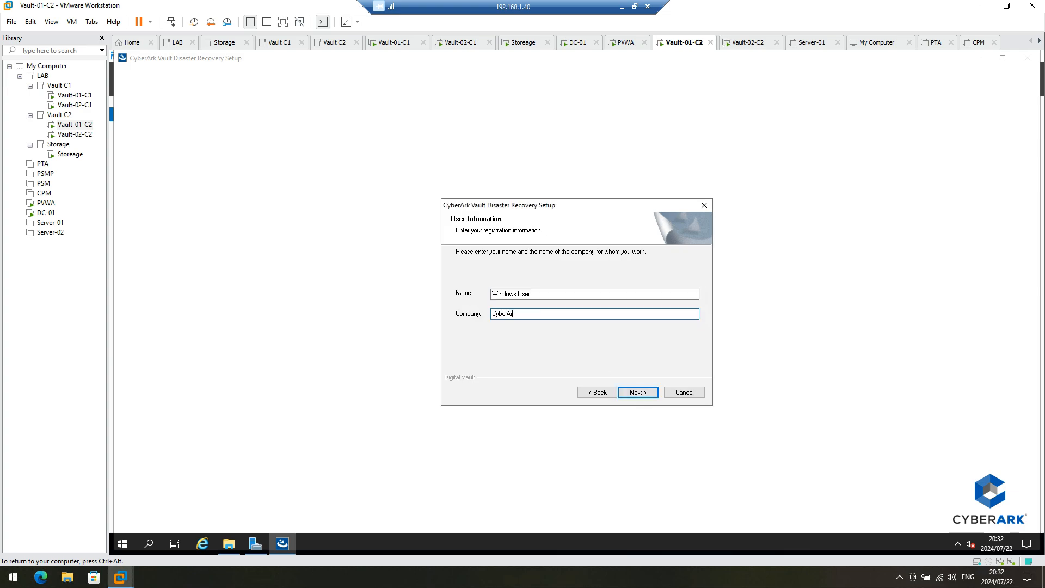
{"action": "type", "text": "k"}
{"action": "left_click", "coordinate": [647, 394]}
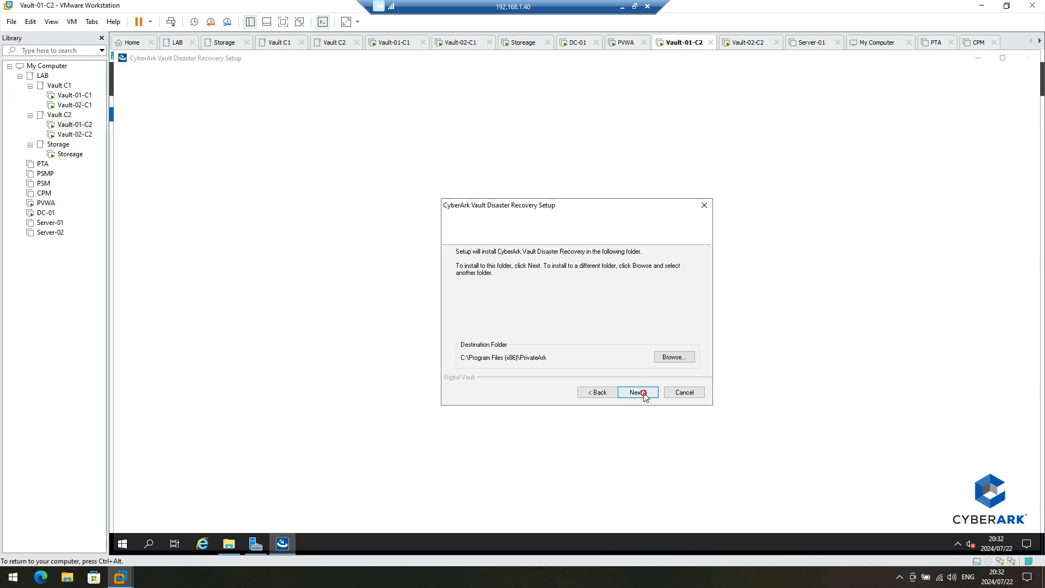
{"action": "left_click", "coordinate": [644, 393]}
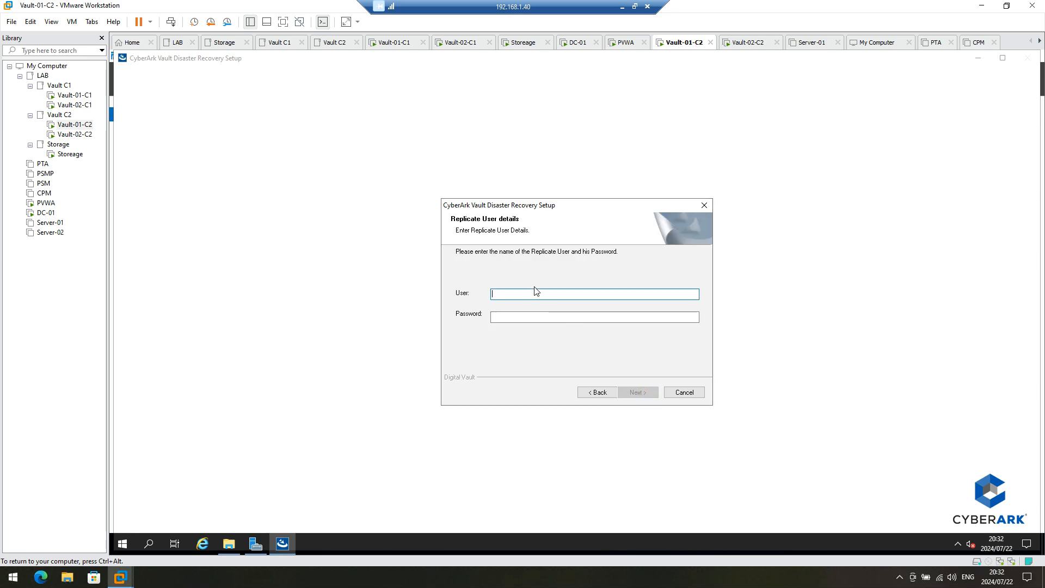
Step: Enter the replicate user's credentials and vault 192.168.10.12 port 1858, then finish, restarting later
{"action": "type", "text": "DR"}
{"action": "key", "text": "Tab"}
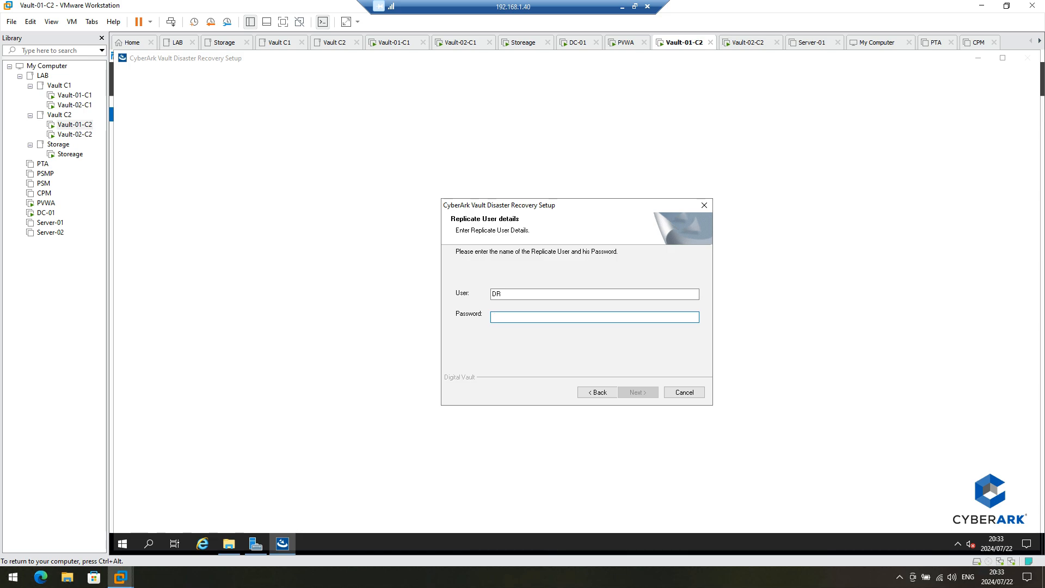
{"action": "type", "text": "•"}
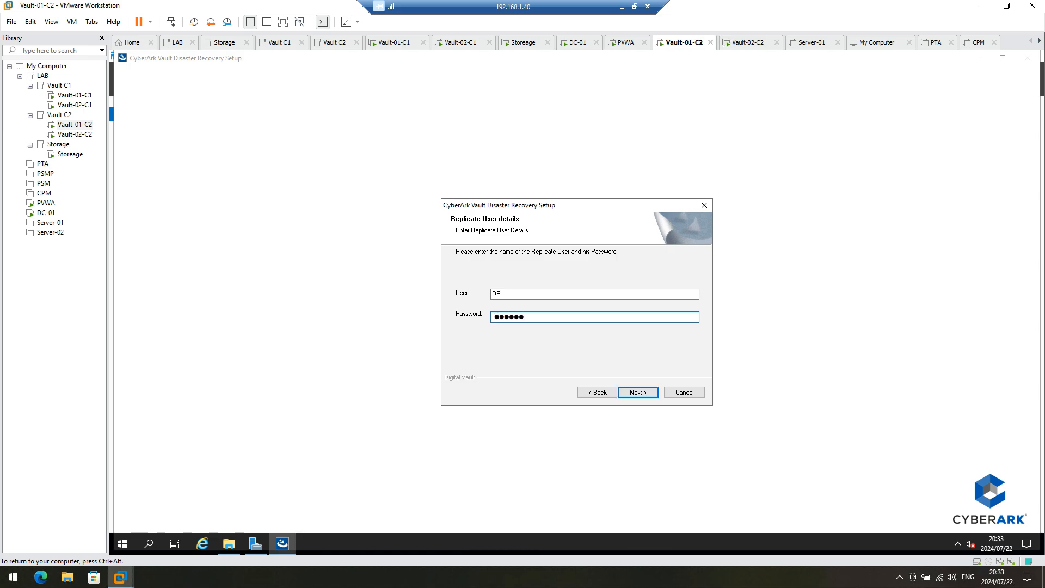
{"action": "type", "text": "••••••••"}
{"action": "key", "text": "Return"}
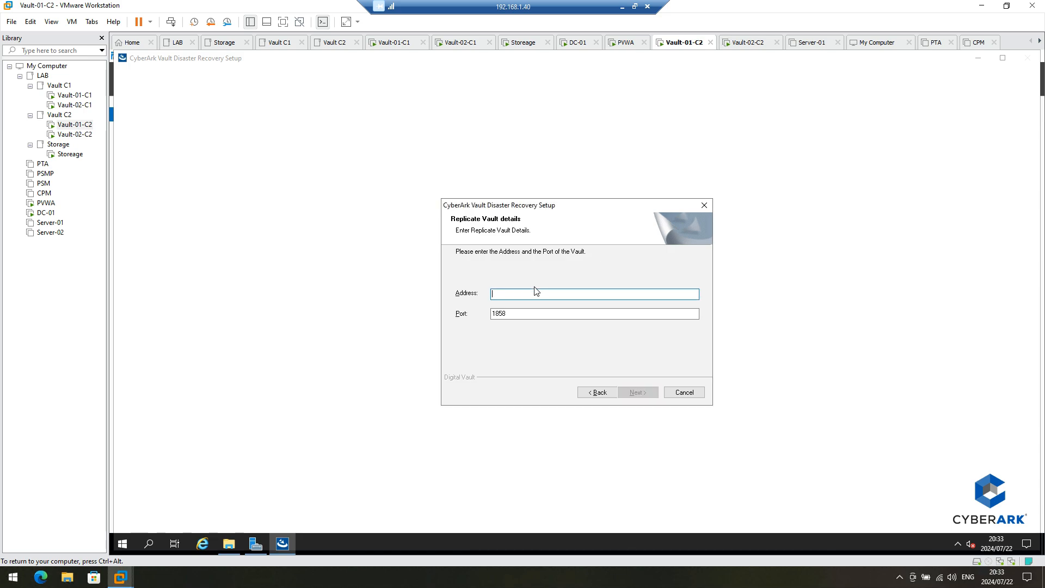
{"action": "type", "text": "192.168.10.12"}
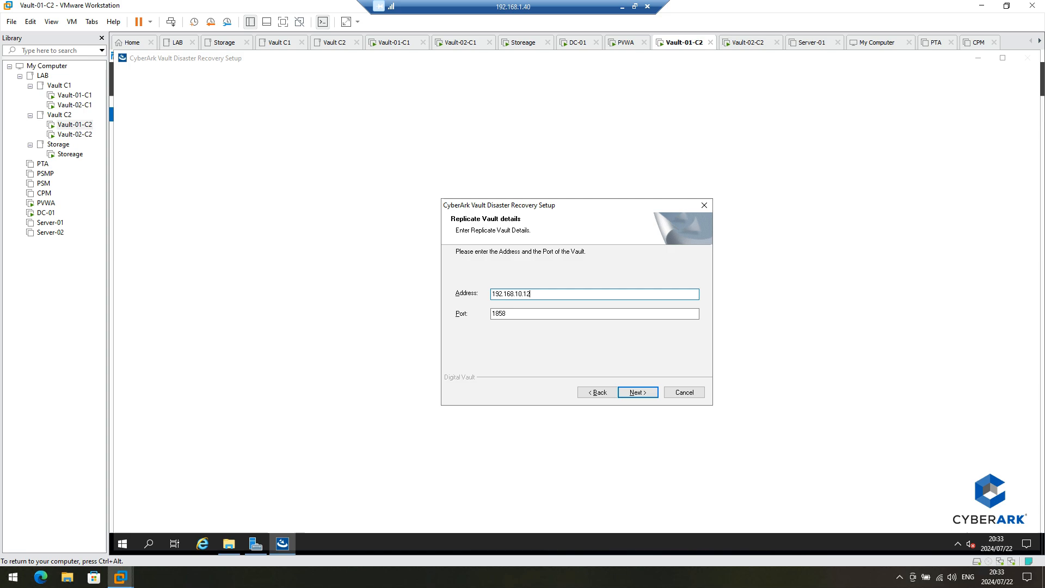
{"action": "left_click", "coordinate": [633, 394]}
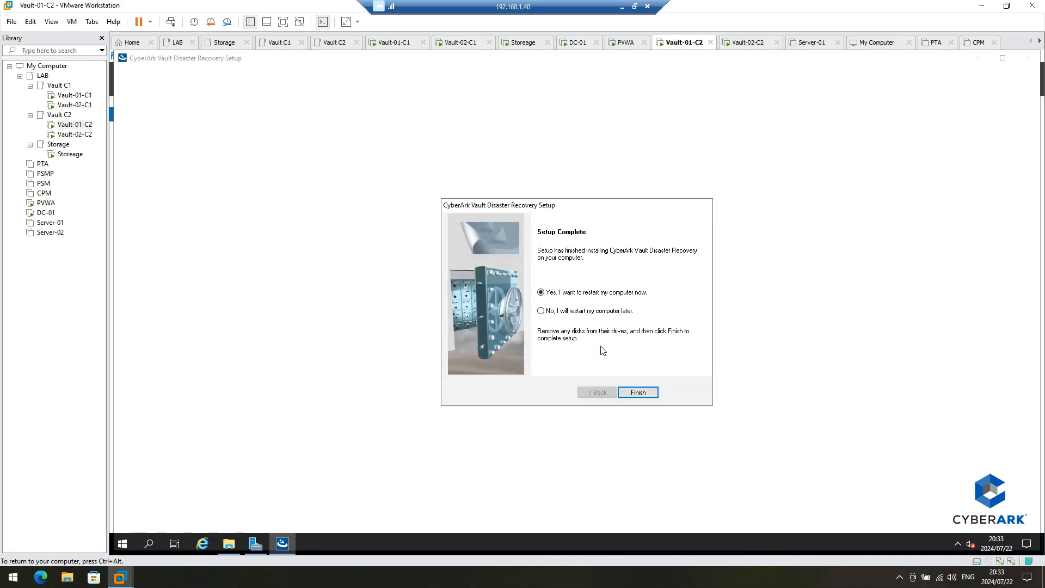
{"action": "left_click", "coordinate": [590, 314]}
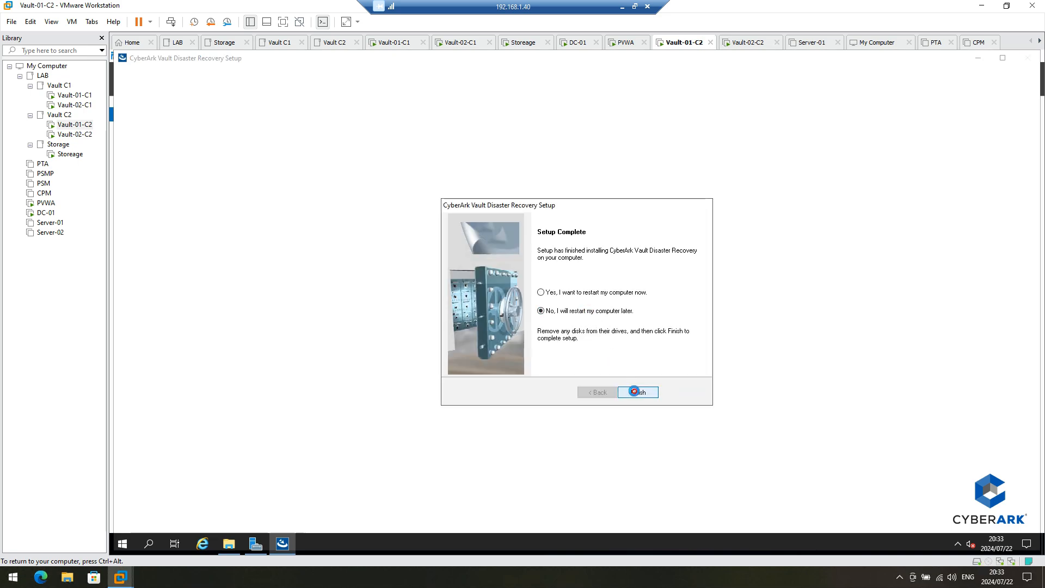
{"action": "left_click", "coordinate": [636, 392]}
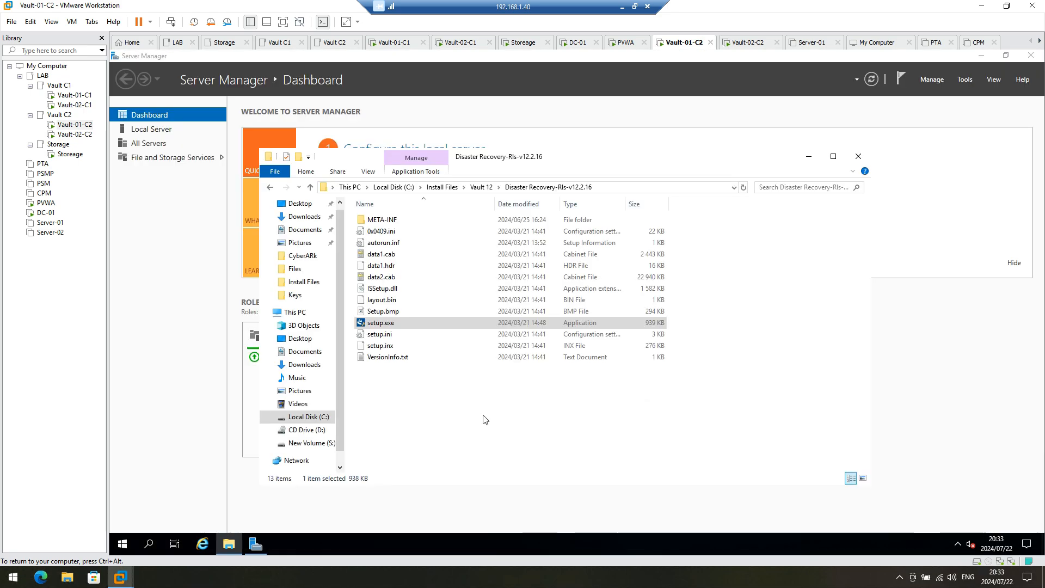
Step: Copy PADR.ini, user.ini and Vault.ini from S:\PrivateArk\PADR
{"action": "left_click", "coordinate": [305, 443]}
{"action": "double_click", "coordinate": [391, 255]}
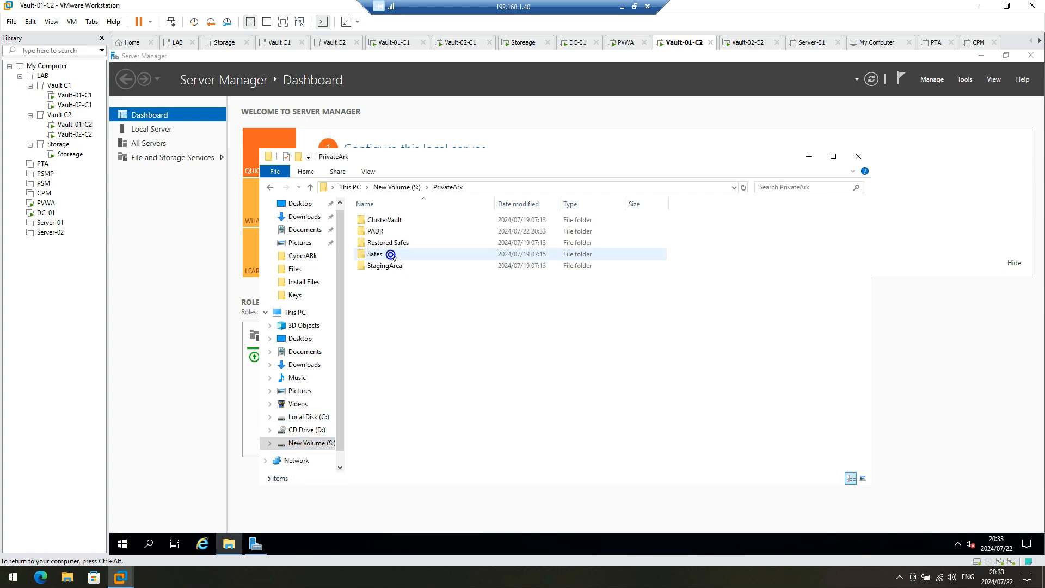
{"action": "double_click", "coordinate": [382, 230]}
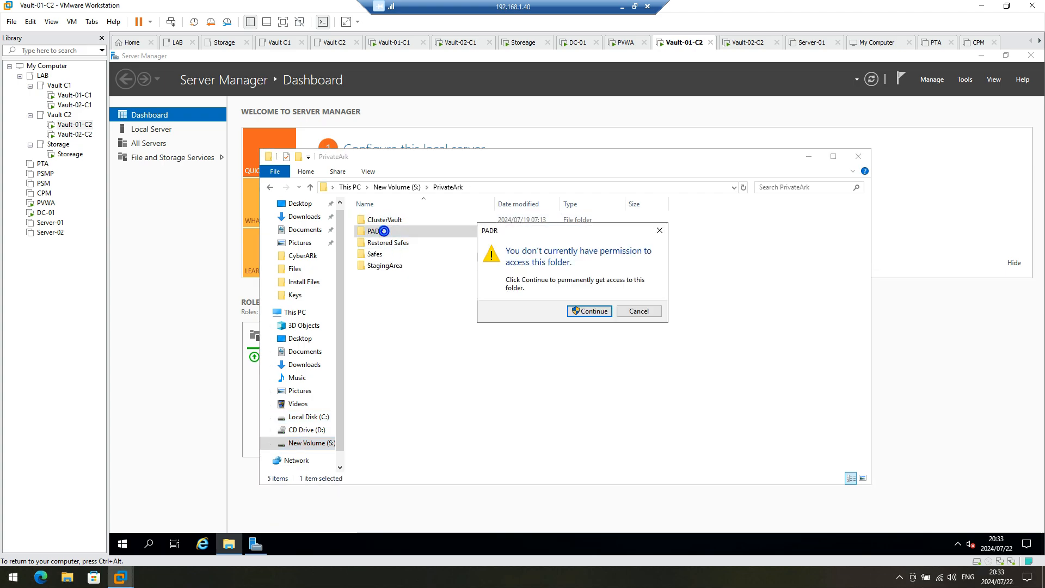
{"action": "left_click", "coordinate": [575, 311]}
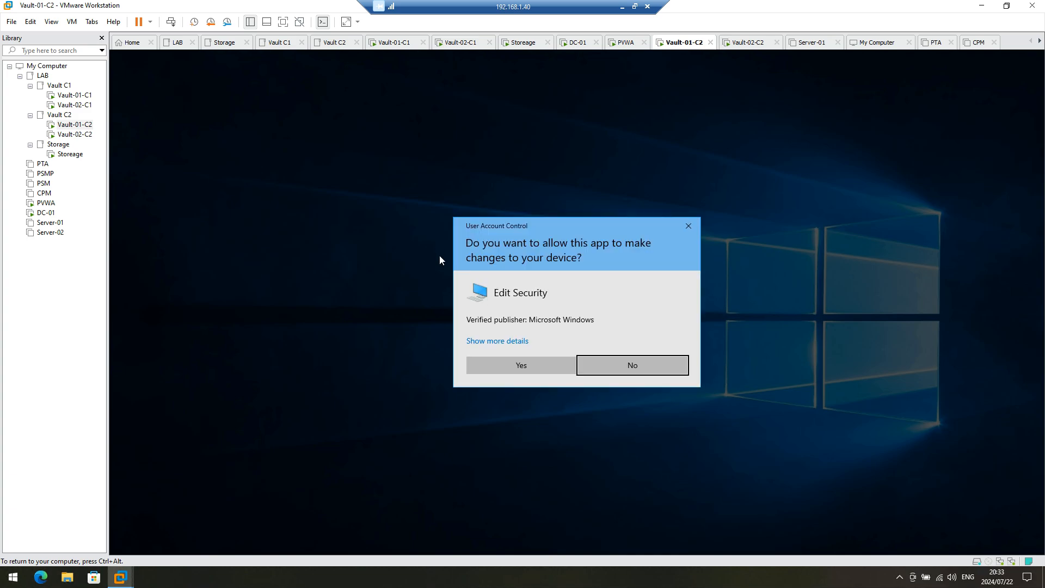
{"action": "left_click", "coordinate": [518, 365]}
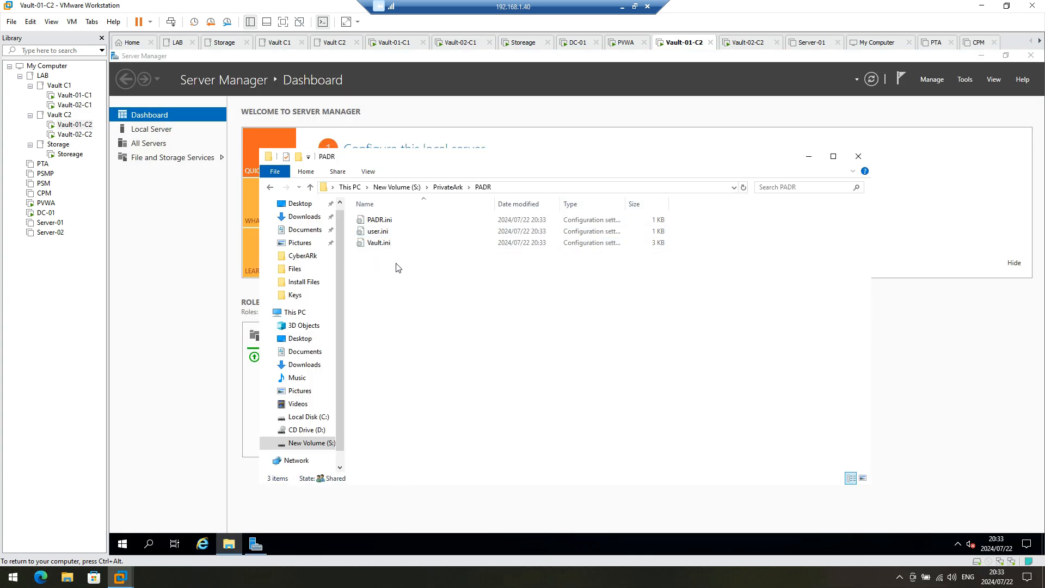
{"action": "left_click_drag", "start_coordinate": [396, 263], "coordinate": [369, 217]}
{"action": "right_click", "coordinate": [387, 238]}
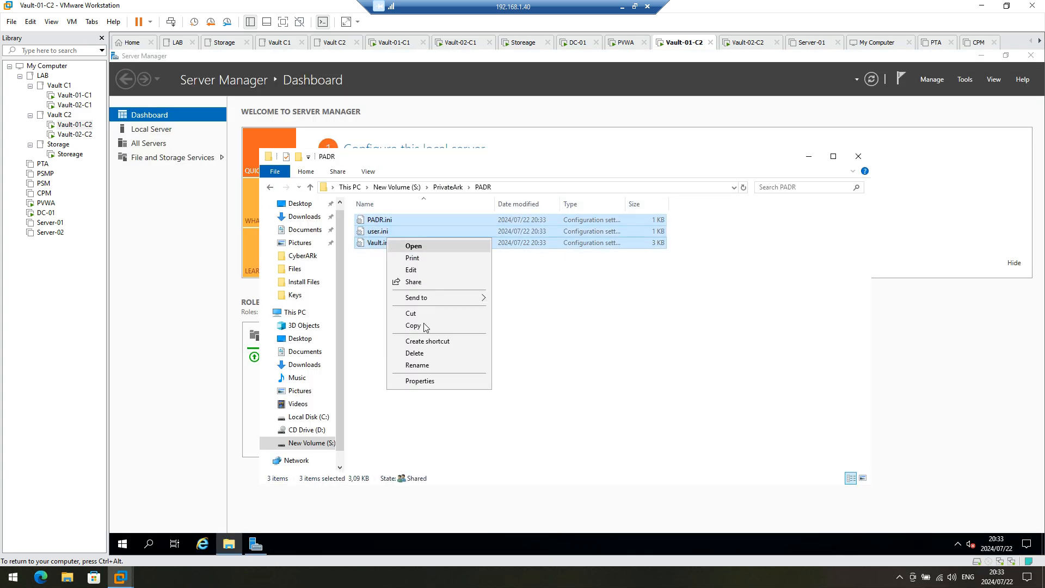
{"action": "left_click", "coordinate": [423, 325]}
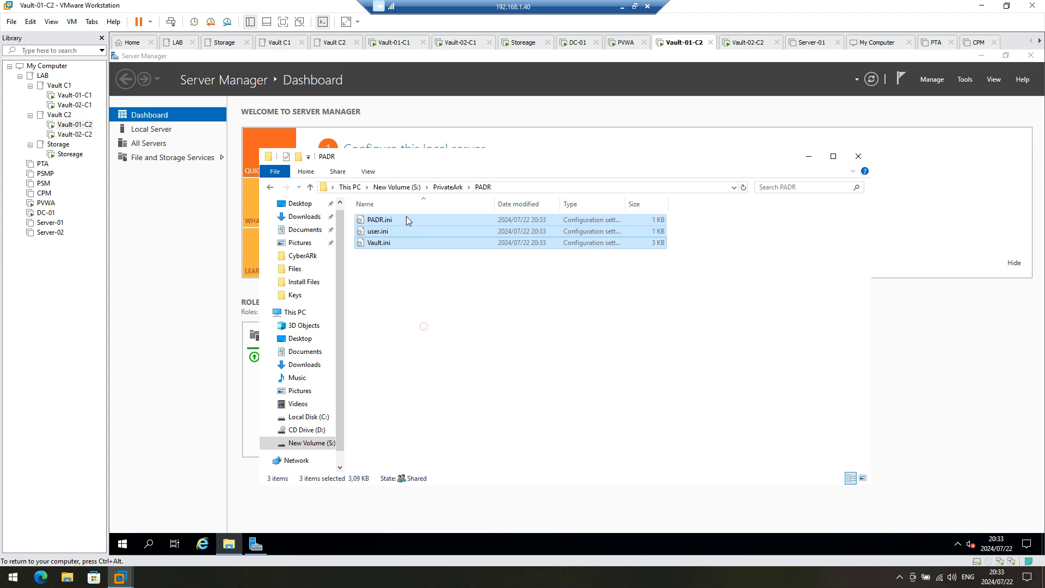
Step: Paste the three ini files into C:\Program Files (x86)\PrivateArk\PADR\Conf
{"action": "left_click", "coordinate": [309, 417]}
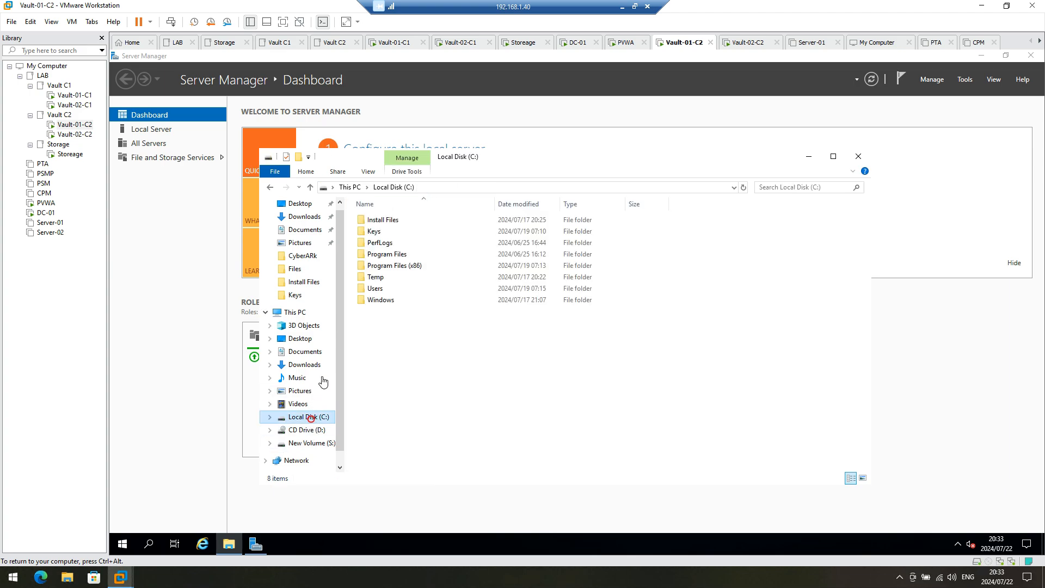
{"action": "double_click", "coordinate": [401, 266]}
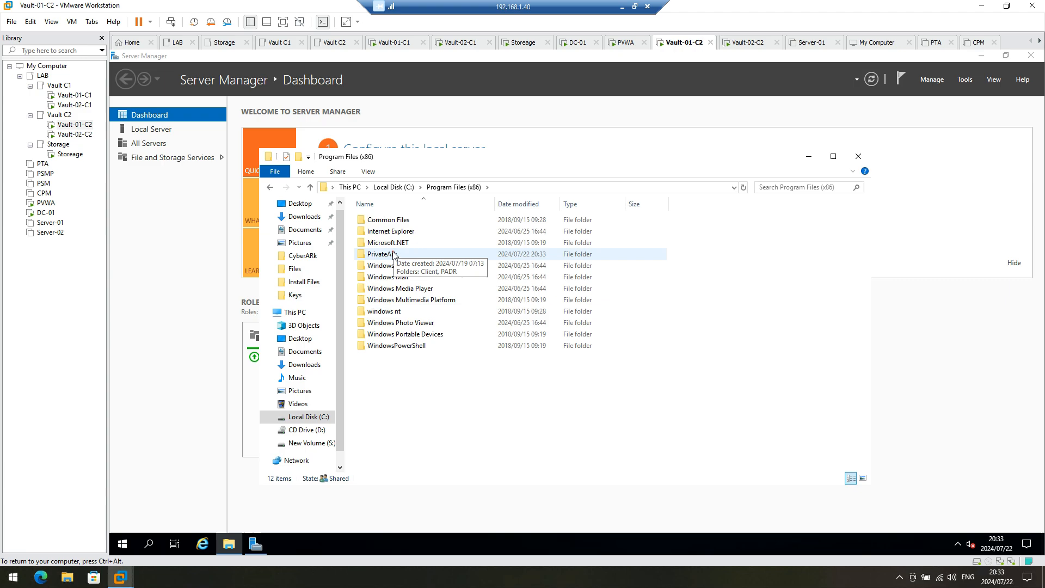
{"action": "double_click", "coordinate": [393, 253]}
{"action": "double_click", "coordinate": [381, 232]}
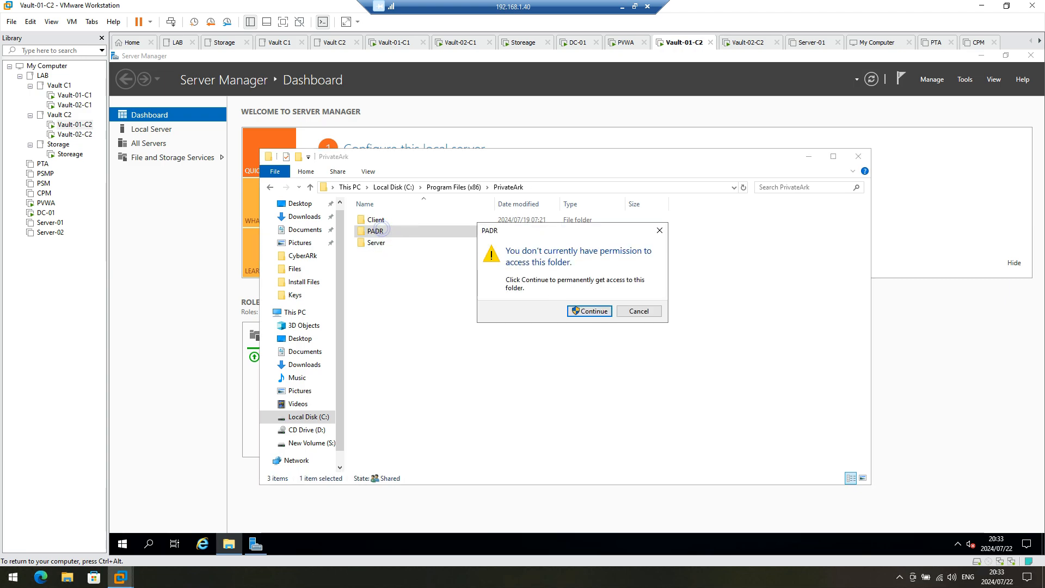
{"action": "left_click", "coordinate": [587, 313]}
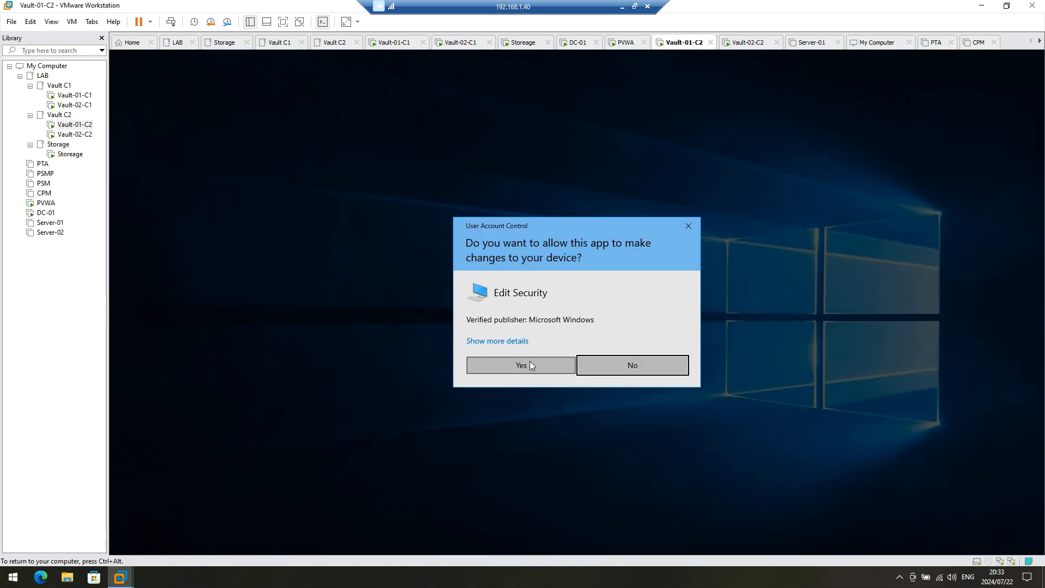
{"action": "left_click", "coordinate": [529, 363]}
{"action": "double_click", "coordinate": [373, 220]}
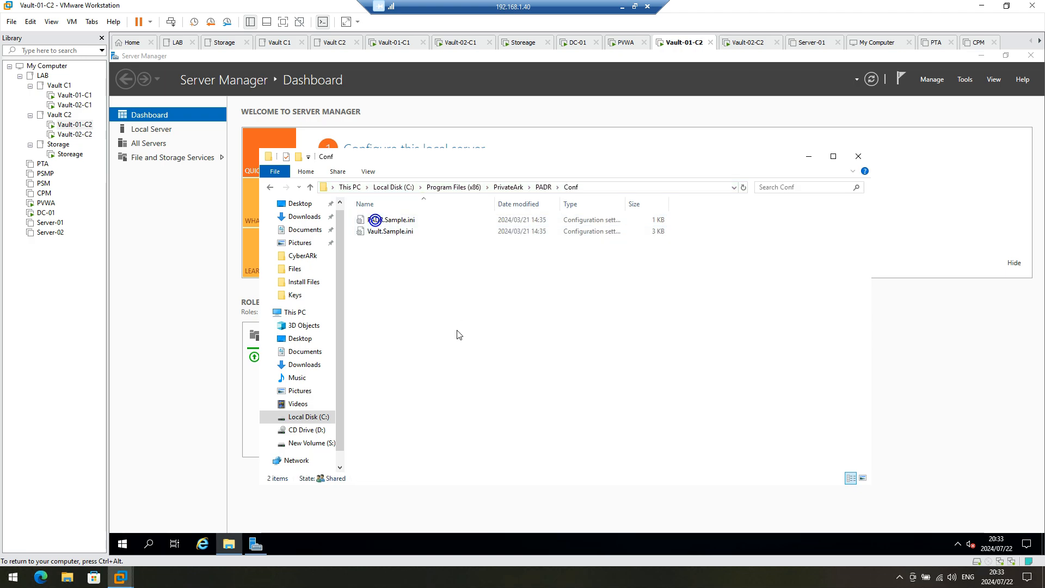
{"action": "right_click", "coordinate": [448, 319]}
{"action": "left_click", "coordinate": [479, 391]}
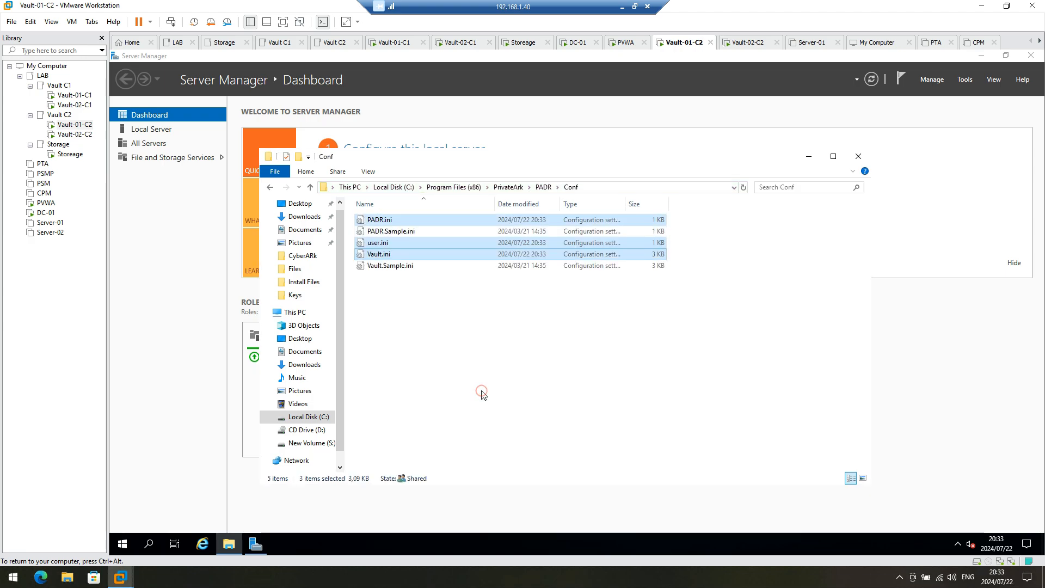
Step: Restart Vault-01-C2 from the Start menu power options, giving a reason and approving UAC
{"action": "left_click", "coordinate": [127, 547]}
{"action": "left_click", "coordinate": [123, 520]}
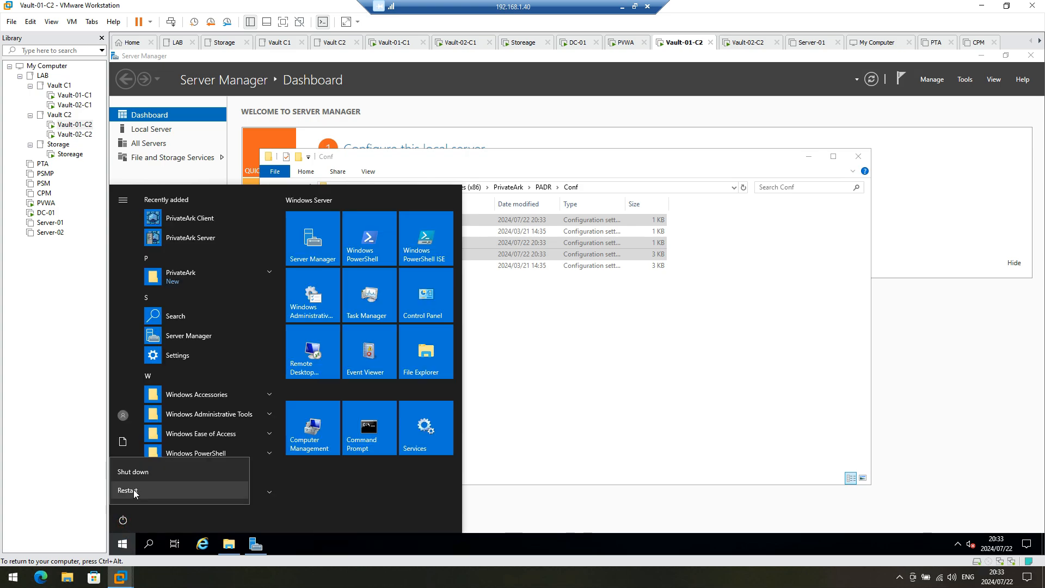
{"action": "left_click", "coordinate": [134, 490]}
{"action": "left_click", "coordinate": [269, 489]}
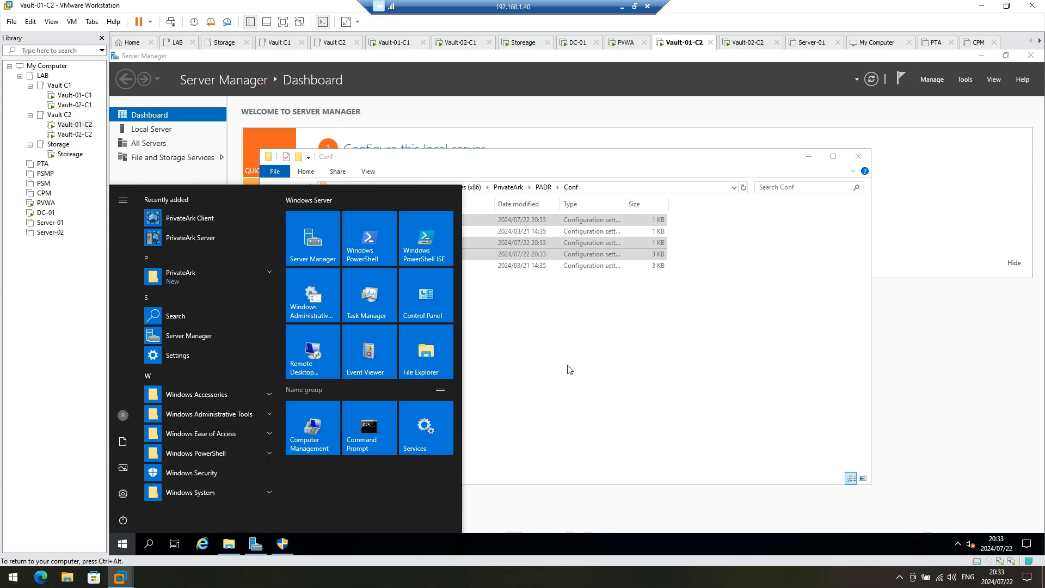
{"action": "left_click", "coordinate": [283, 544]}
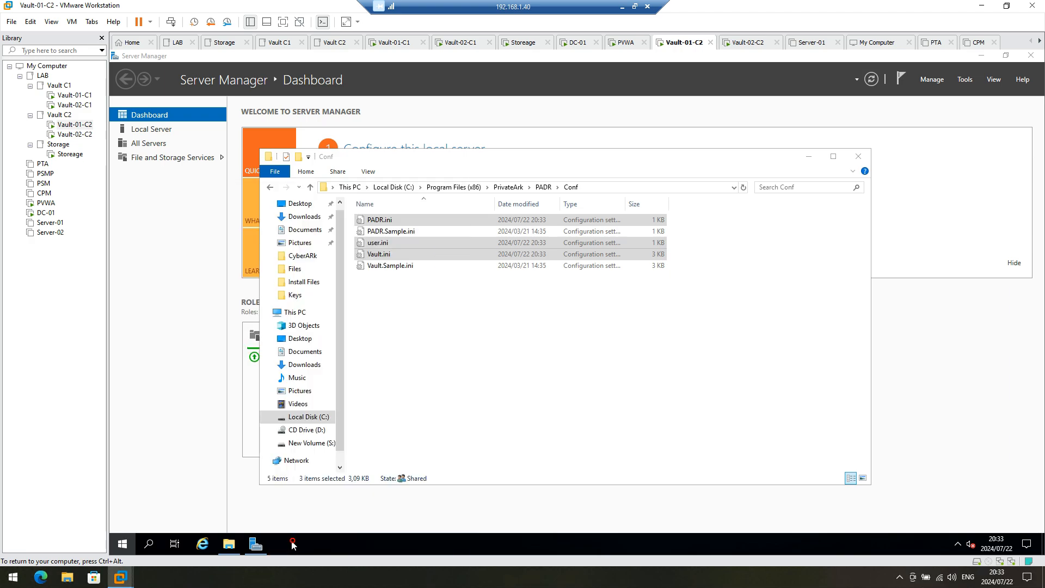
{"action": "left_click", "coordinate": [522, 368]}
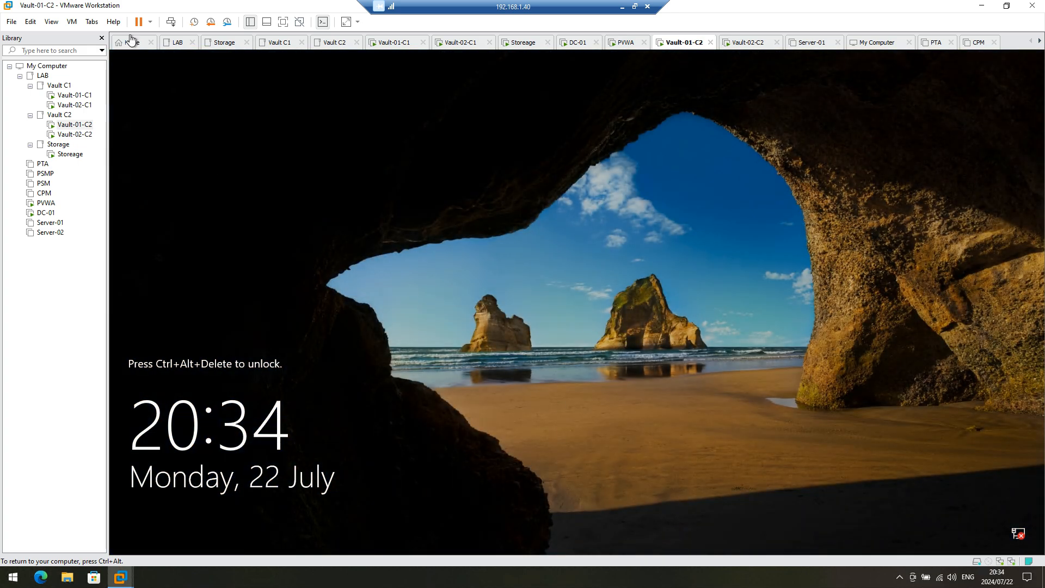
{"action": "left_click", "coordinate": [171, 22]}
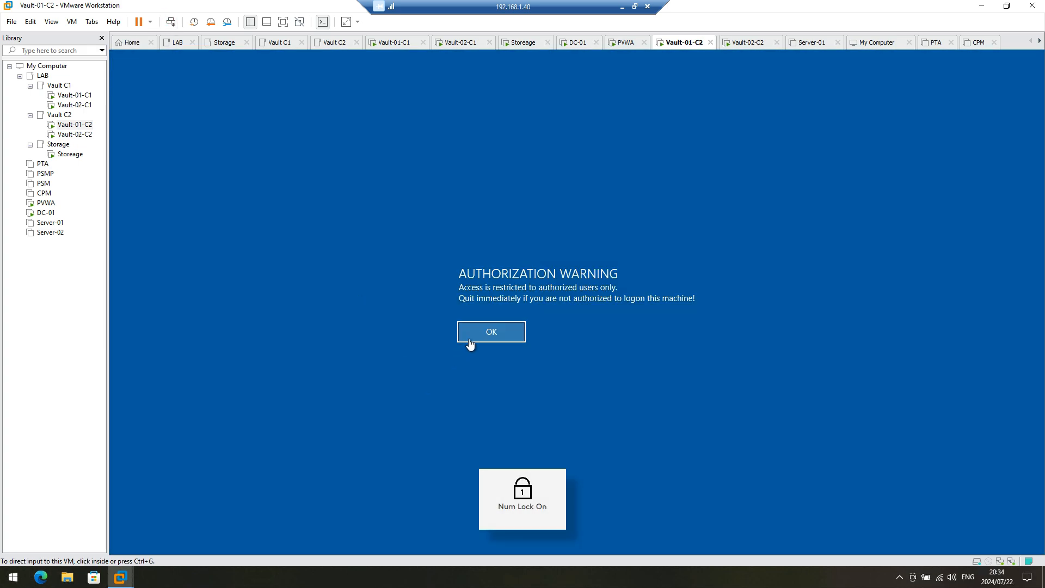
Step: Sign in as administrator past the authorization warning, then launch PrivateArk Server from the desktop
{"action": "left_click", "coordinate": [470, 345]}
{"action": "left_click", "coordinate": [475, 334]}
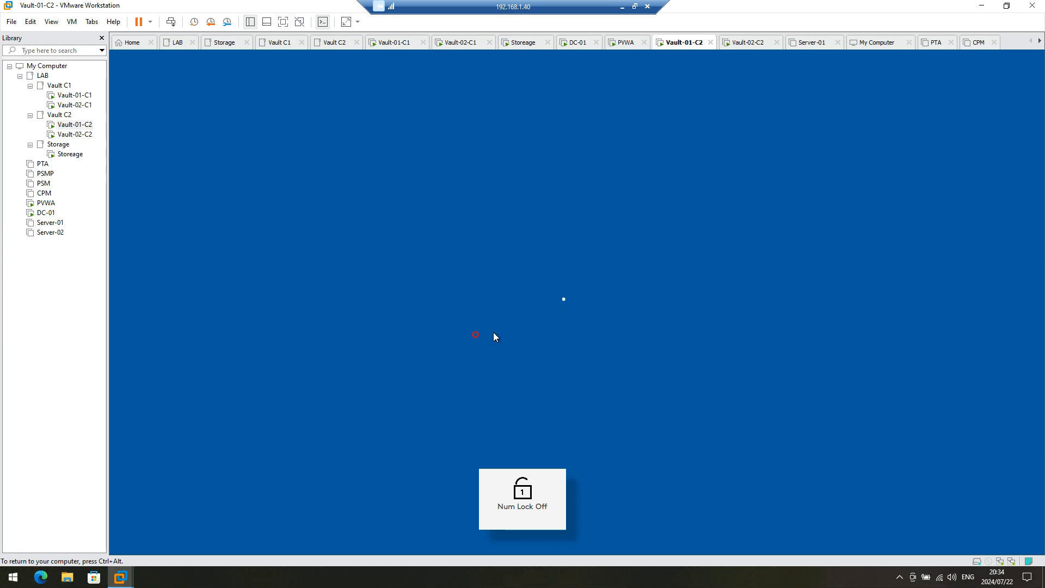
{"action": "type", "text": "a"}
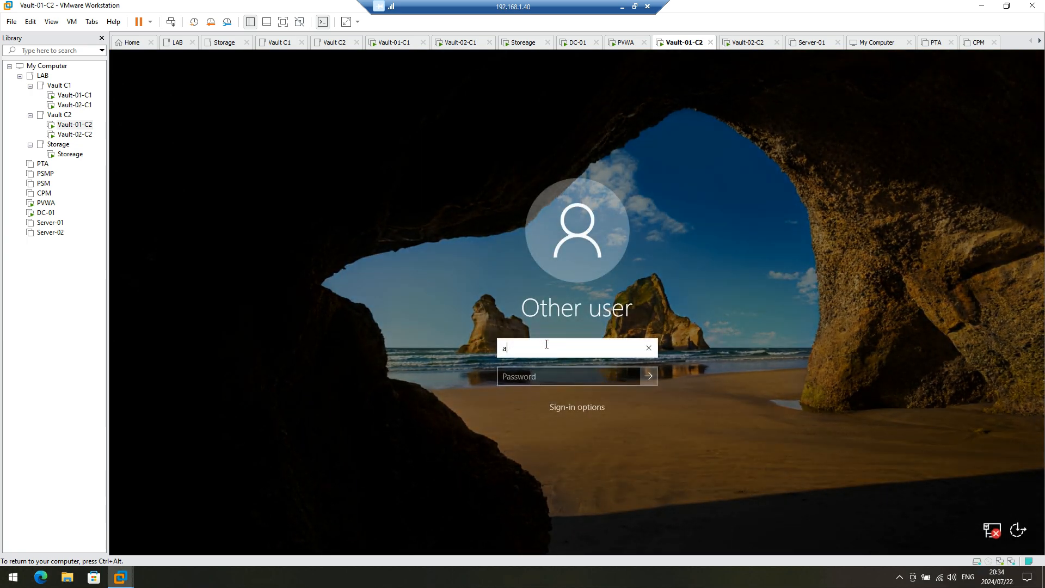
{"action": "type", "text": "dministrator"}
{"action": "key", "text": "Tab"}
{"action": "type", "text": "P"}
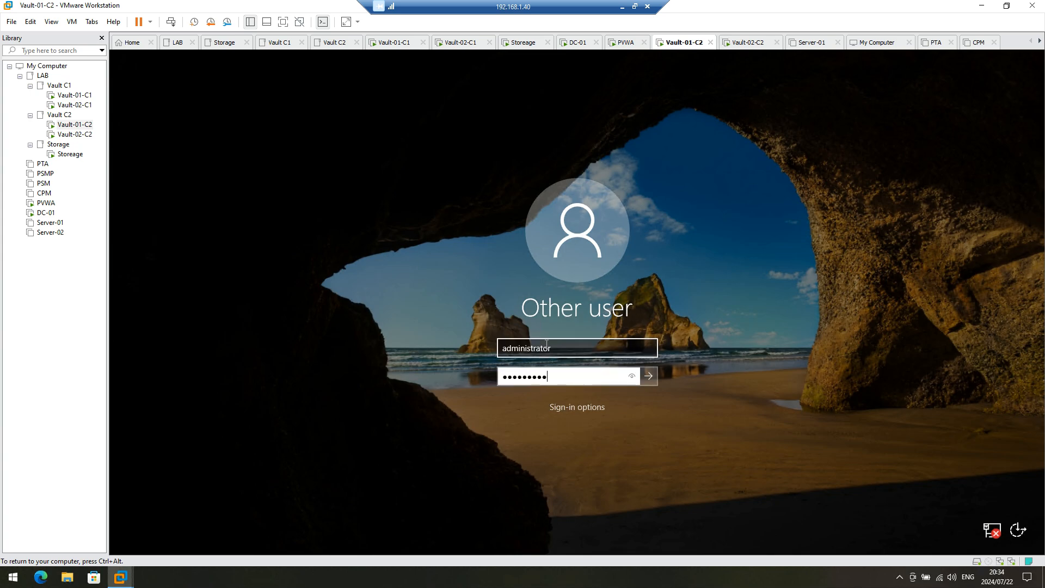
{"action": "key", "text": "Return"}
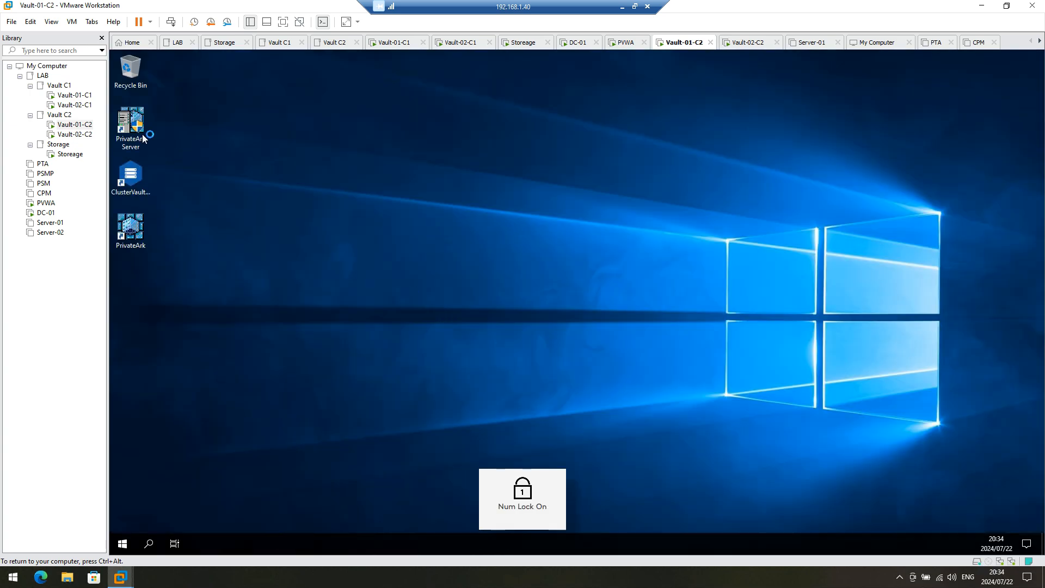
{"action": "double_click", "coordinate": [132, 129]}
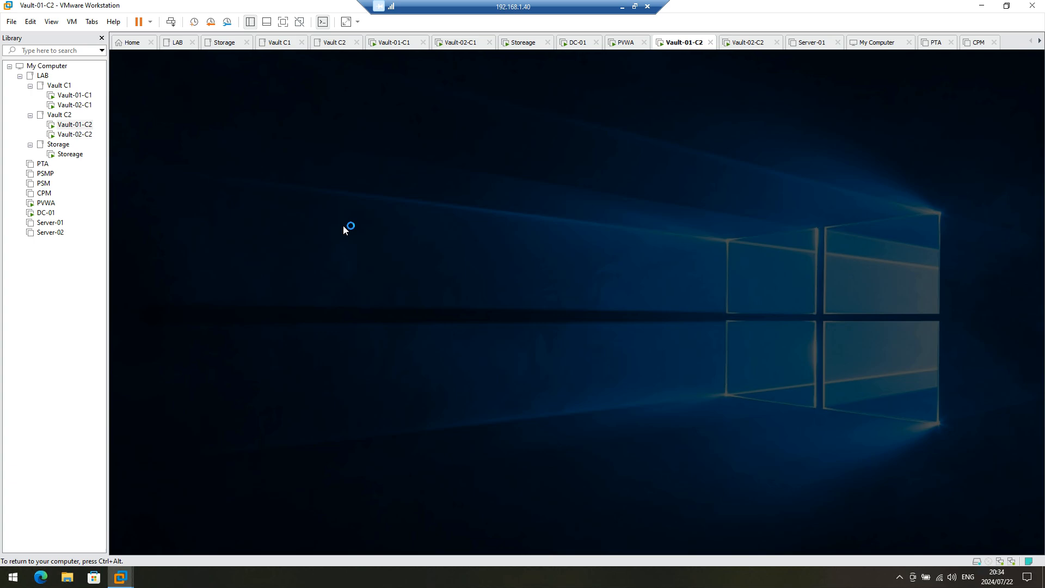
Step: Approve and minimize PrivateArk Server, open Cluster Vault Management elevated, then open File Explorer
{"action": "left_click", "coordinate": [518, 378]}
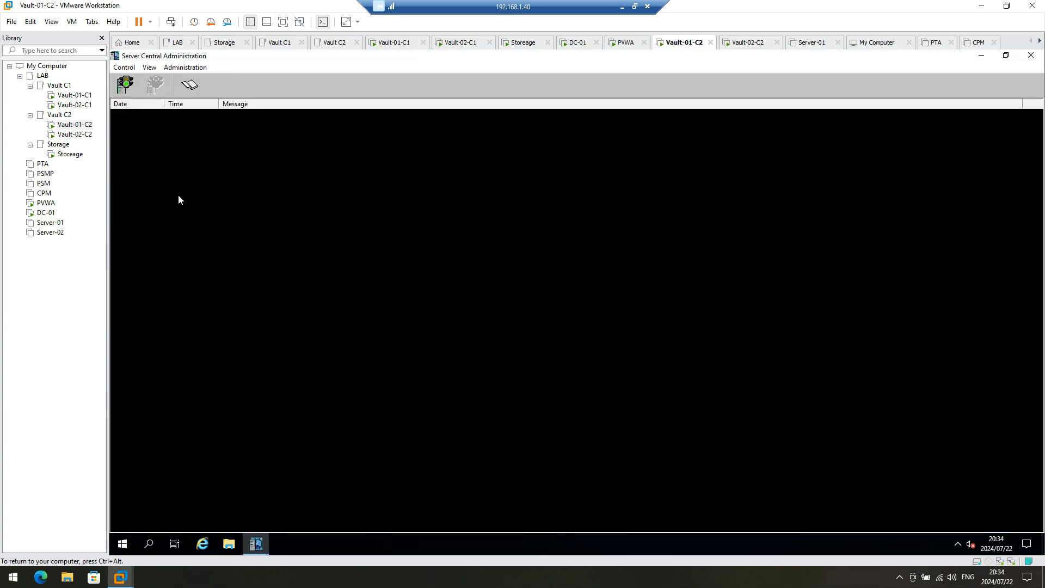
{"action": "left_click", "coordinate": [979, 56]}
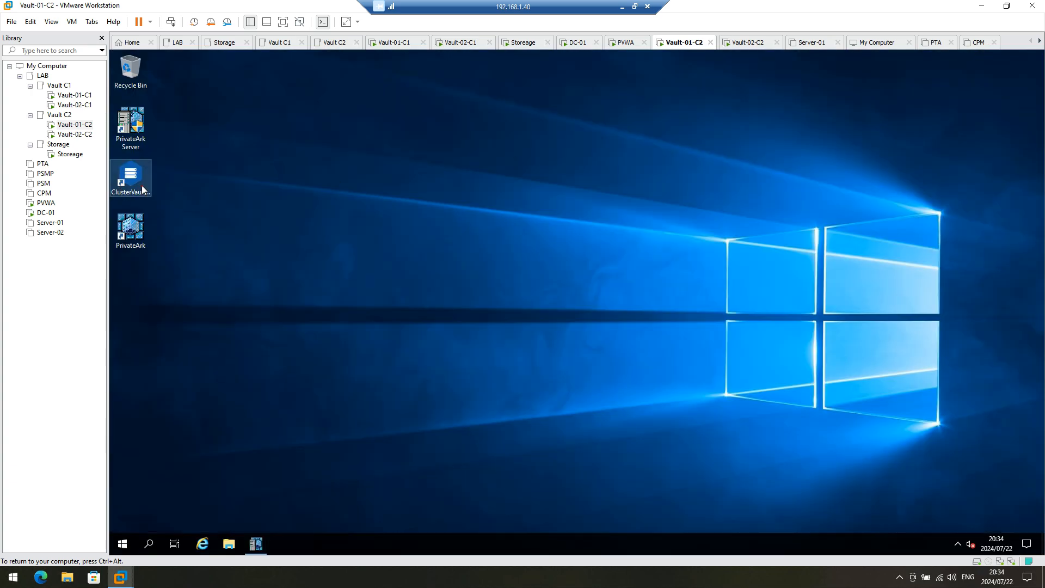
{"action": "double_click", "coordinate": [131, 179]}
{"action": "left_click", "coordinate": [515, 381]}
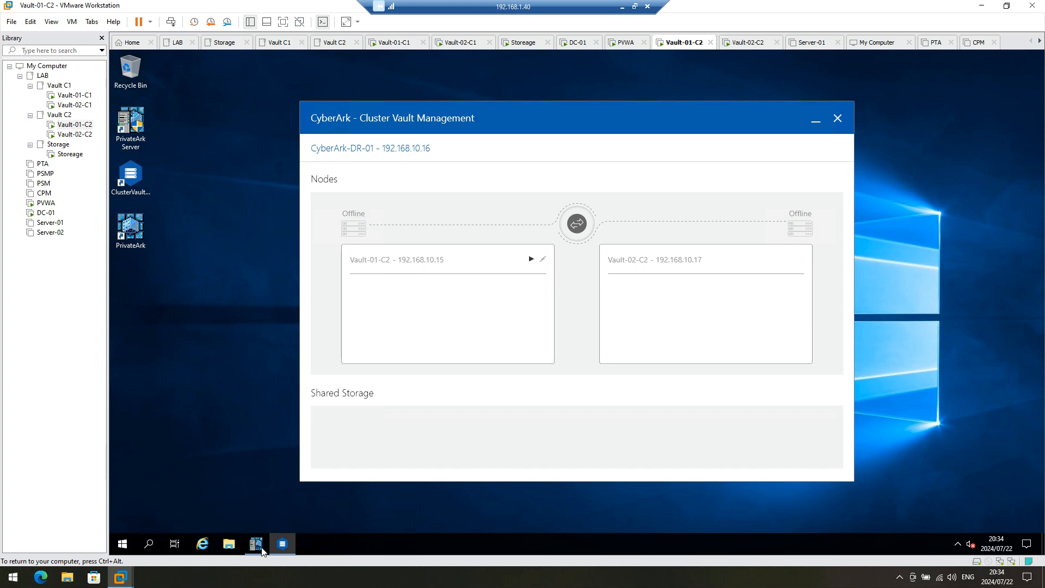
{"action": "left_click", "coordinate": [231, 544]}
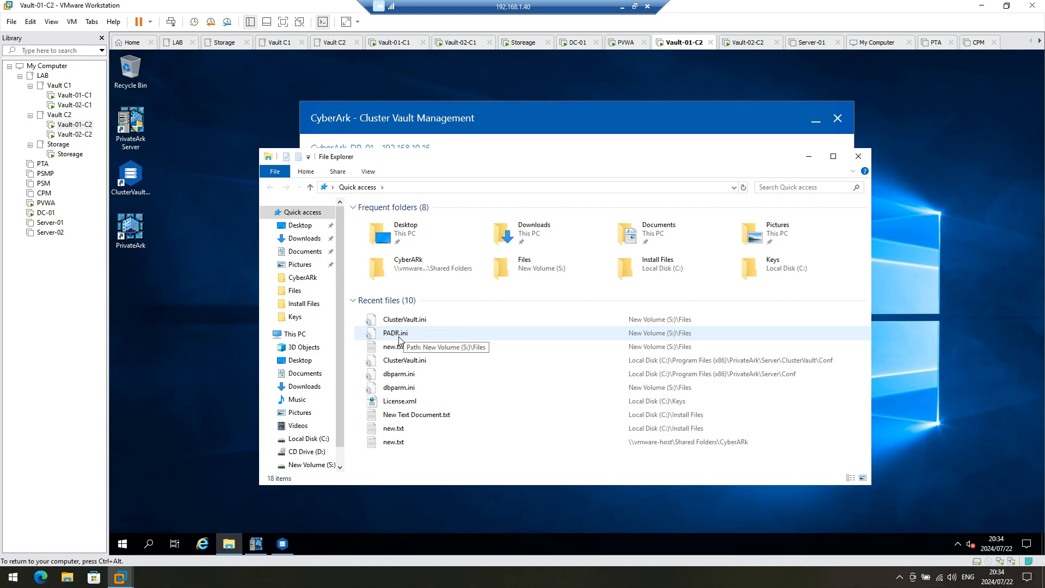
Step: Browse to C:\Program Files (x86)\PrivateArk\PADR\Logs and read CreateCredFile.log in Notepad
{"action": "left_click", "coordinate": [303, 439]}
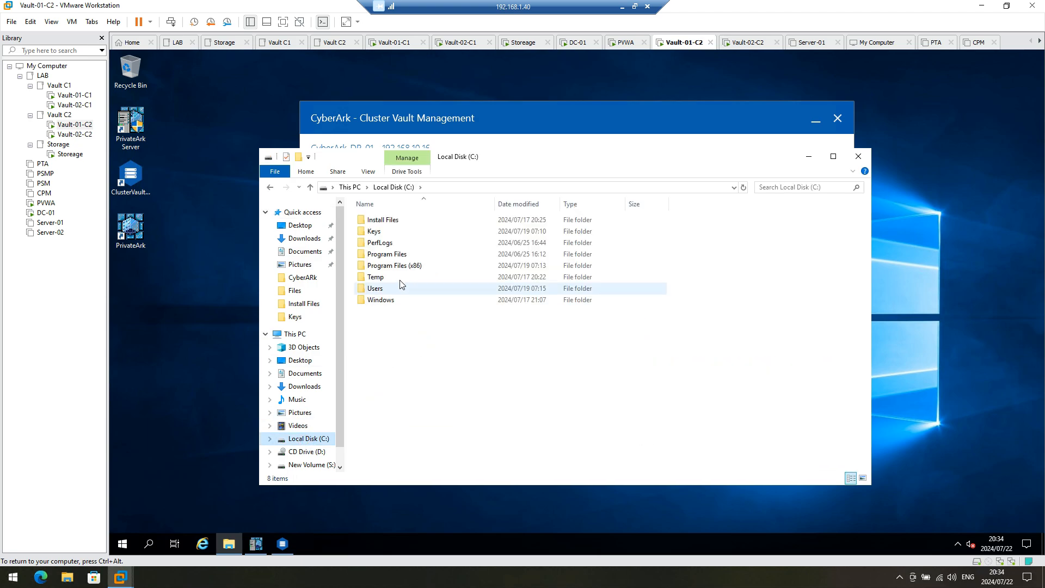
{"action": "double_click", "coordinate": [411, 266]}
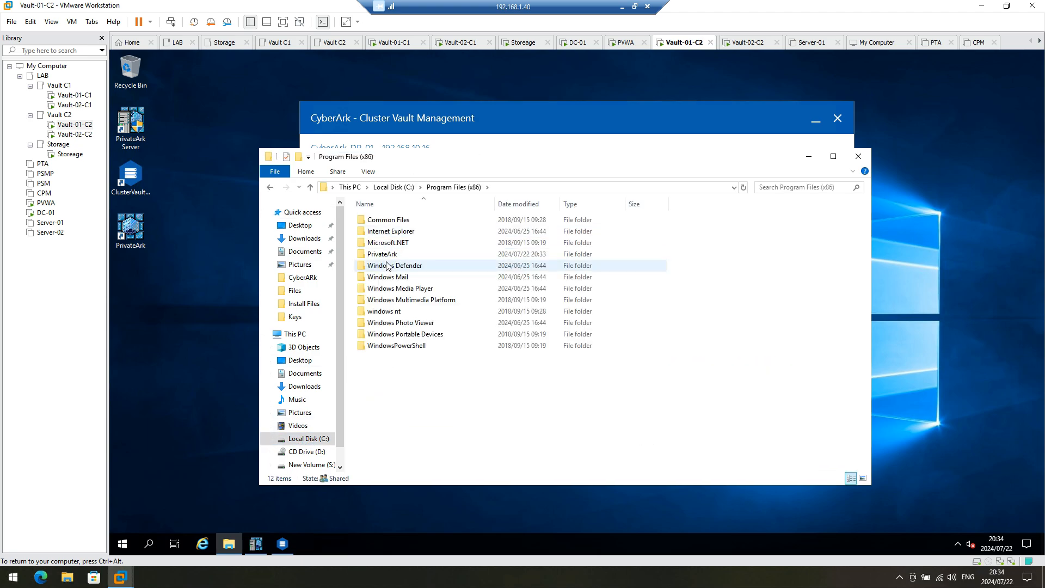
{"action": "double_click", "coordinate": [383, 255]}
{"action": "double_click", "coordinate": [385, 233]}
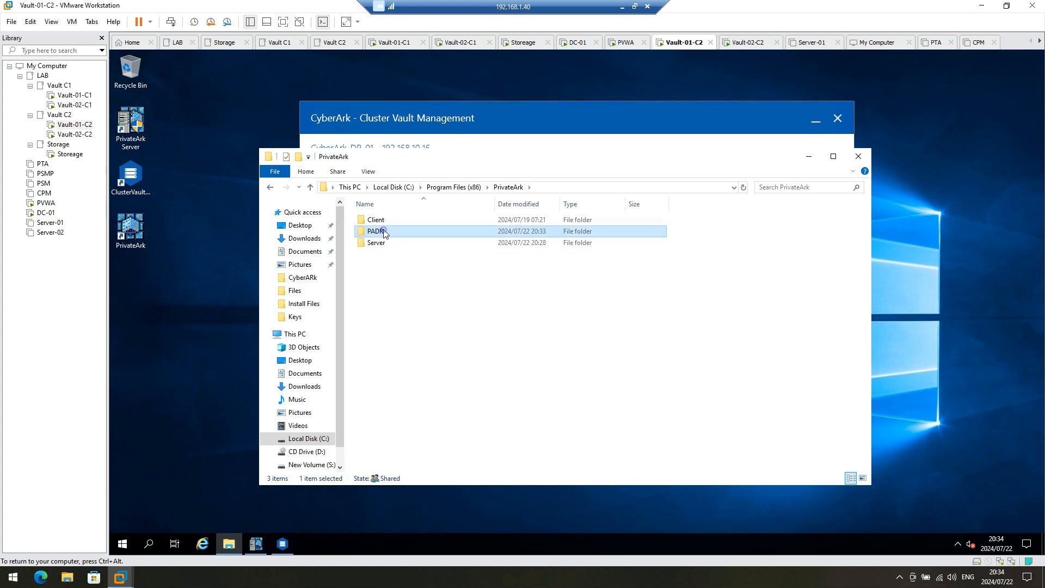
{"action": "left_click", "coordinate": [384, 235]}
{"action": "double_click", "coordinate": [385, 232]}
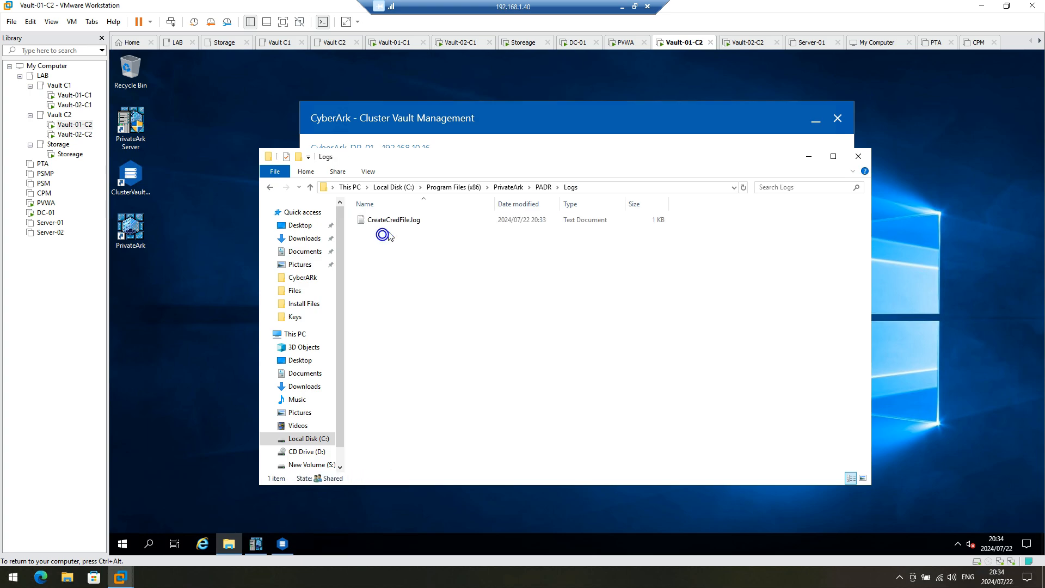
{"action": "double_click", "coordinate": [396, 220]}
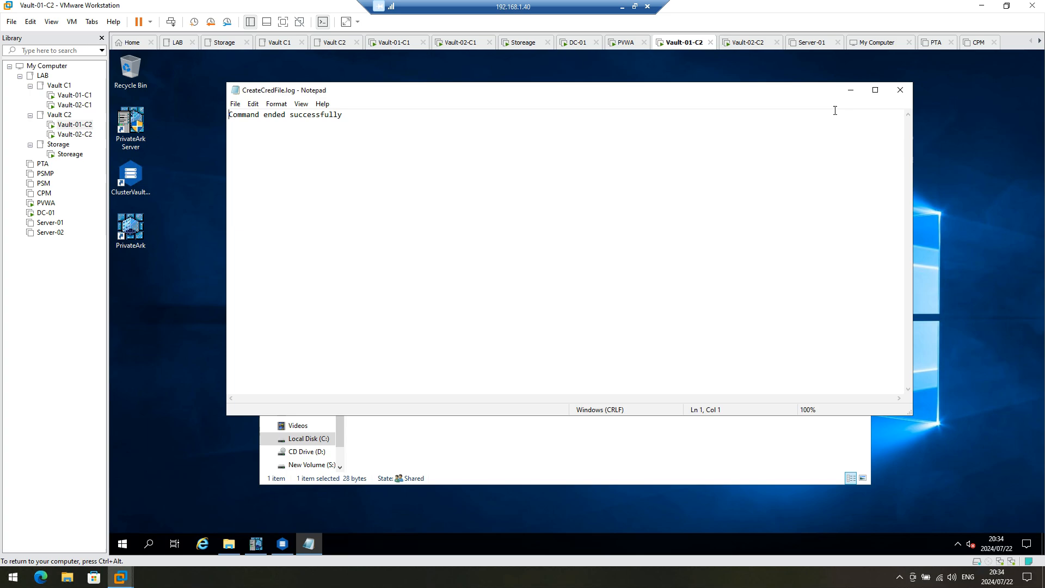
{"action": "left_click", "coordinate": [900, 90]}
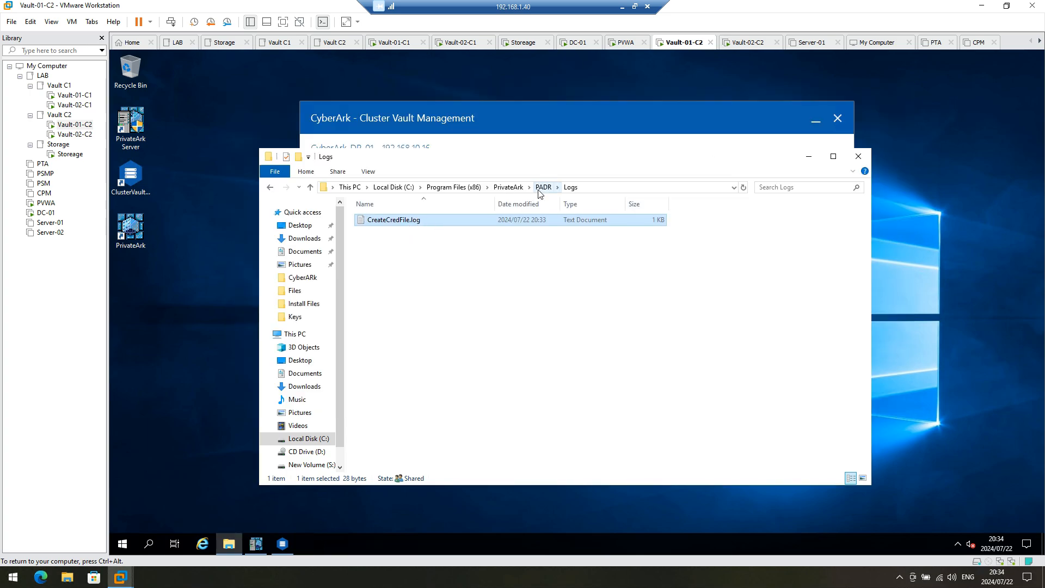
Step: Refresh the Logs folder listing, which still holds only CreateCredFile.log
{"action": "left_click", "coordinate": [544, 124]}
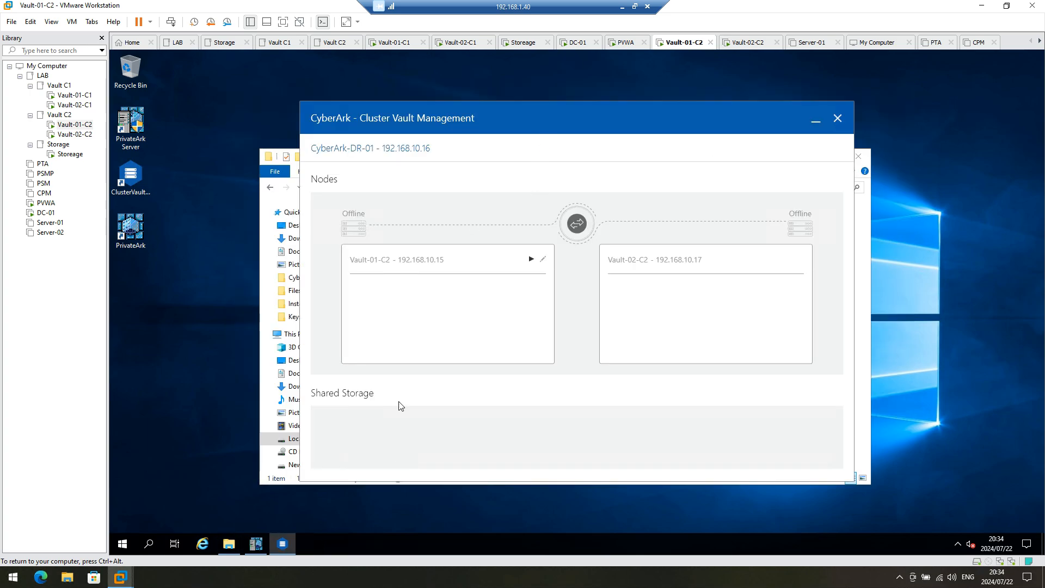
{"action": "left_click", "coordinate": [267, 228]}
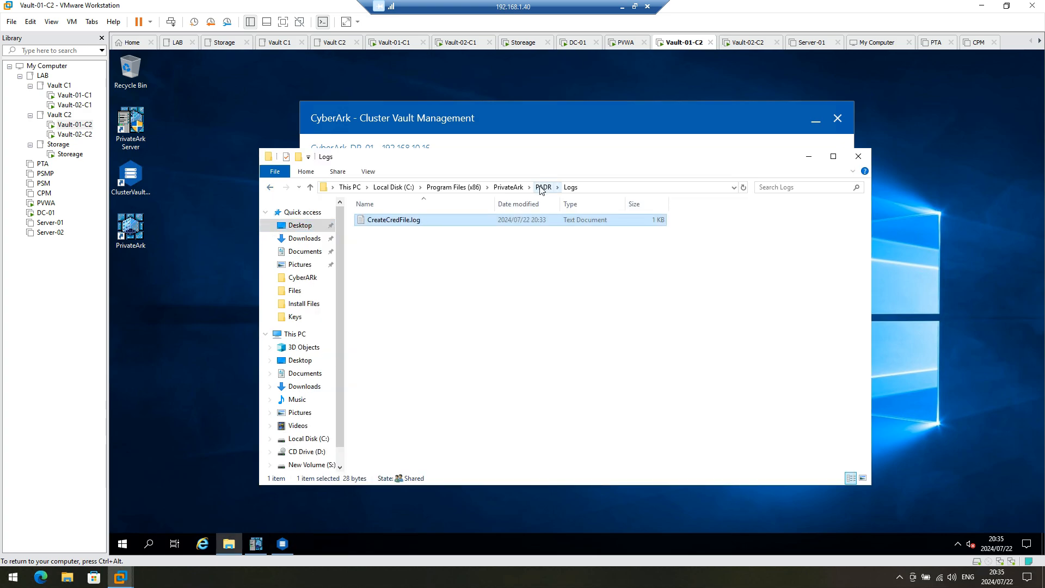
{"action": "right_click", "coordinate": [583, 288]}
{"action": "left_click", "coordinate": [618, 334]}
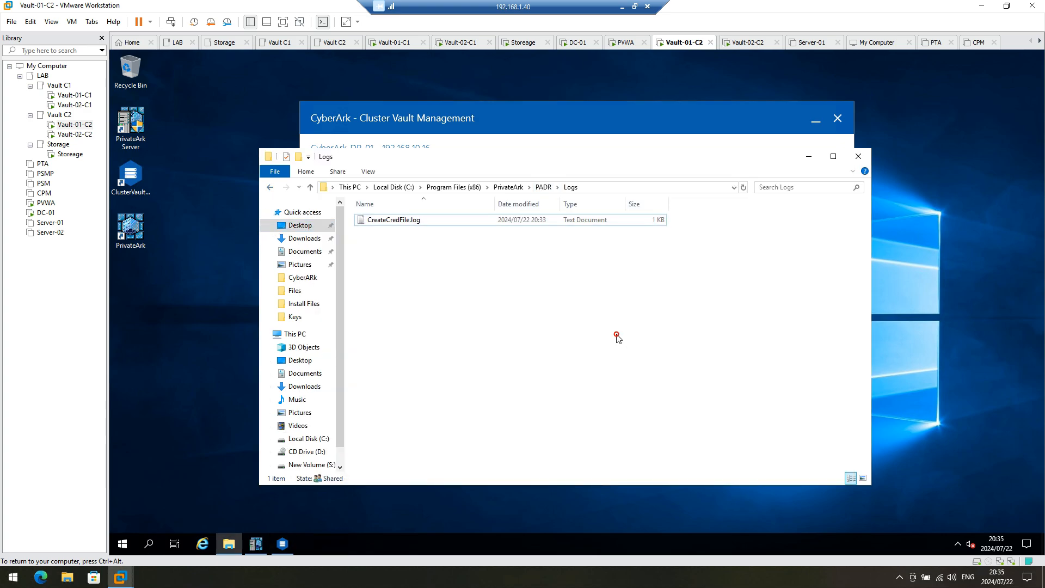
{"action": "left_click", "coordinate": [126, 545]}
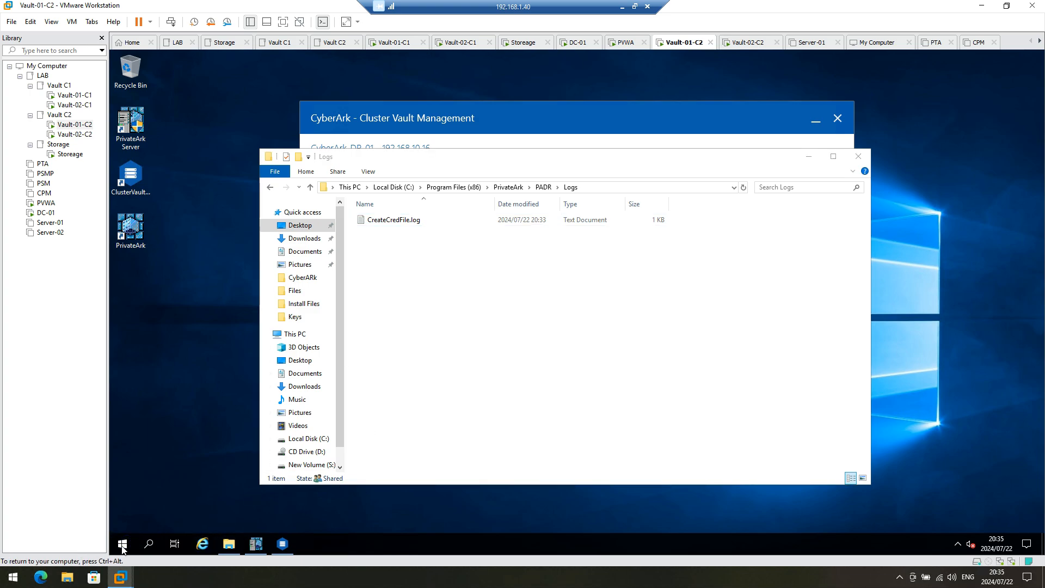
Step: Launch the Services console from the Start menu, accepting the UAC prompt
{"action": "left_click", "coordinate": [122, 544]}
{"action": "left_click", "coordinate": [427, 424]}
{"action": "left_click", "coordinate": [540, 371]}
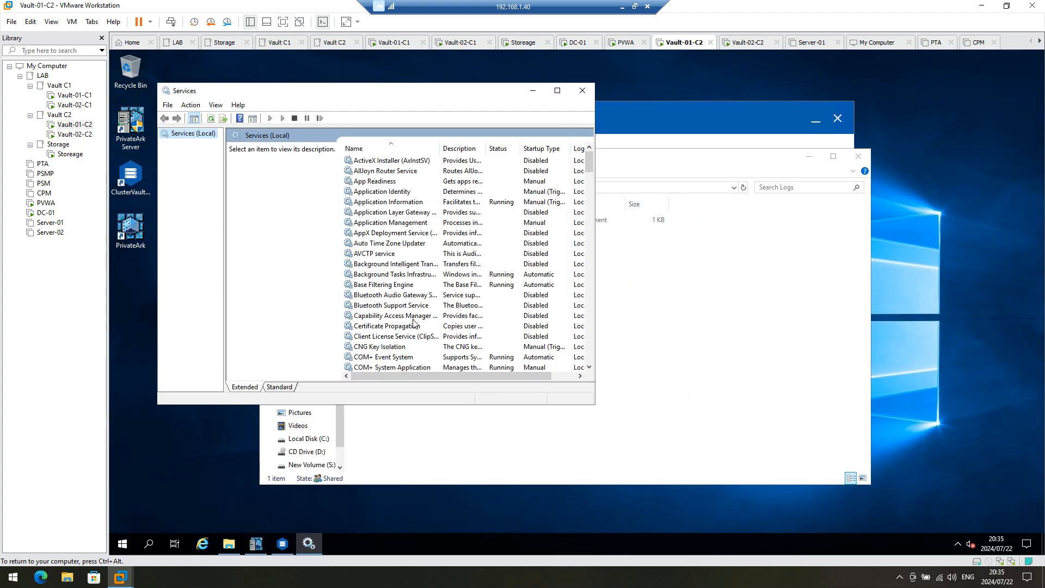
Step: Start the CyberArk Vault Disaster Recovery service so it shows Running
{"action": "left_click", "coordinate": [412, 318]}
{"action": "left_click", "coordinate": [413, 326]}
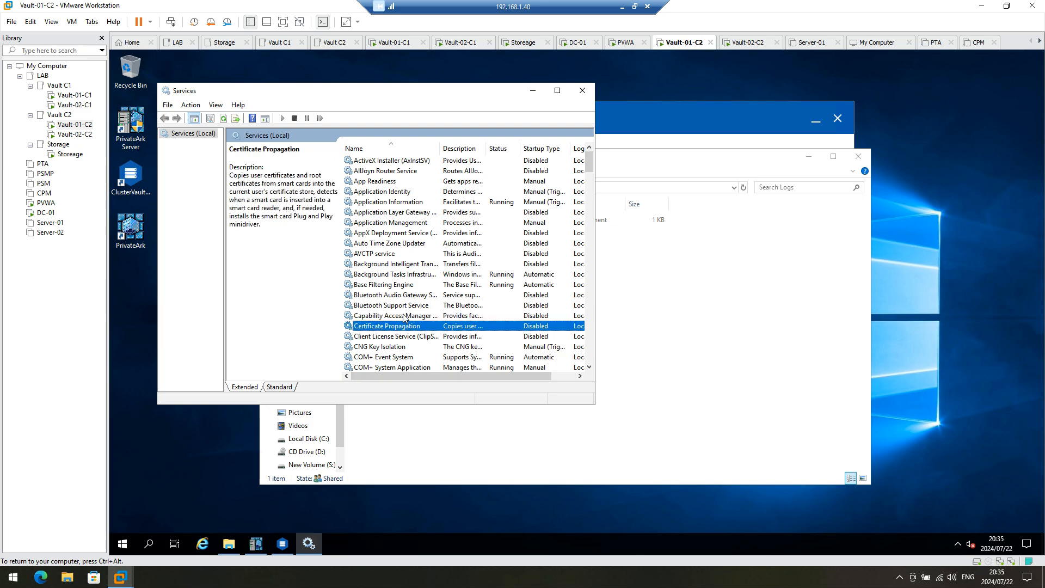
{"action": "scroll", "coordinate": [404, 319], "scroll_direction": "down", "scroll_amount": 2}
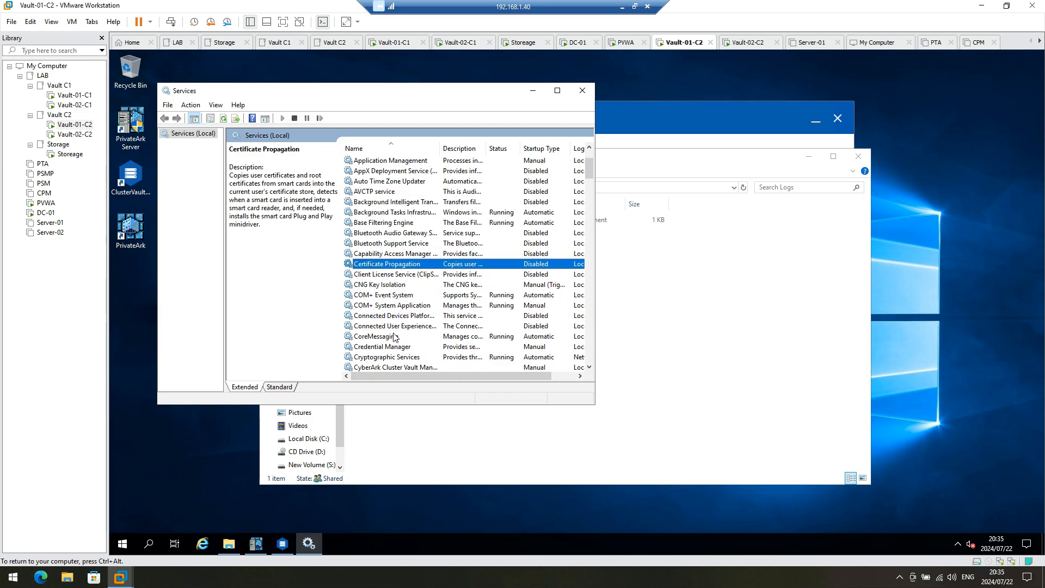
{"action": "scroll", "coordinate": [395, 336], "scroll_direction": "down", "scroll_amount": 2}
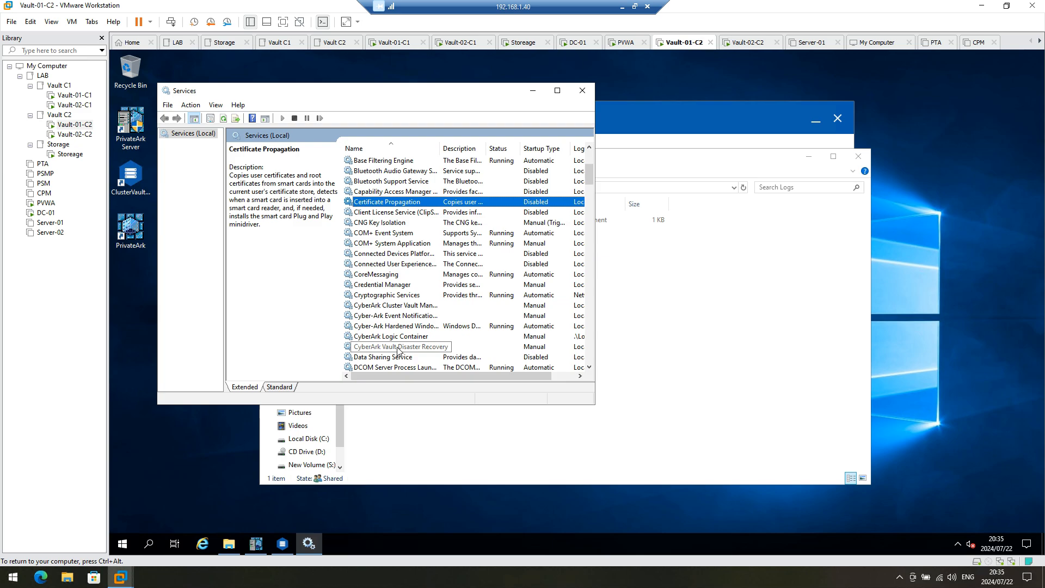
{"action": "left_click", "coordinate": [398, 348]}
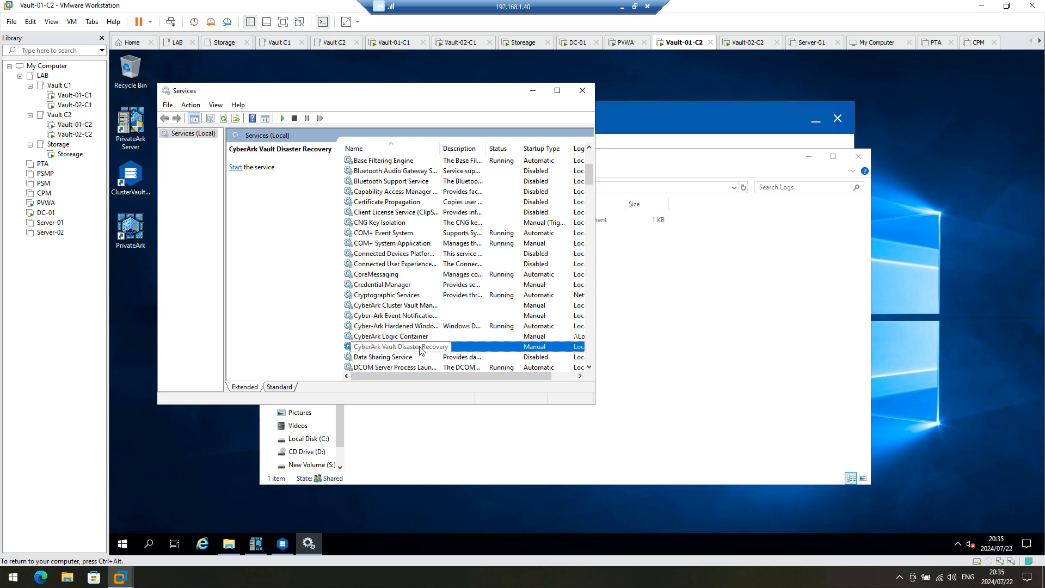
{"action": "right_click", "coordinate": [420, 351]}
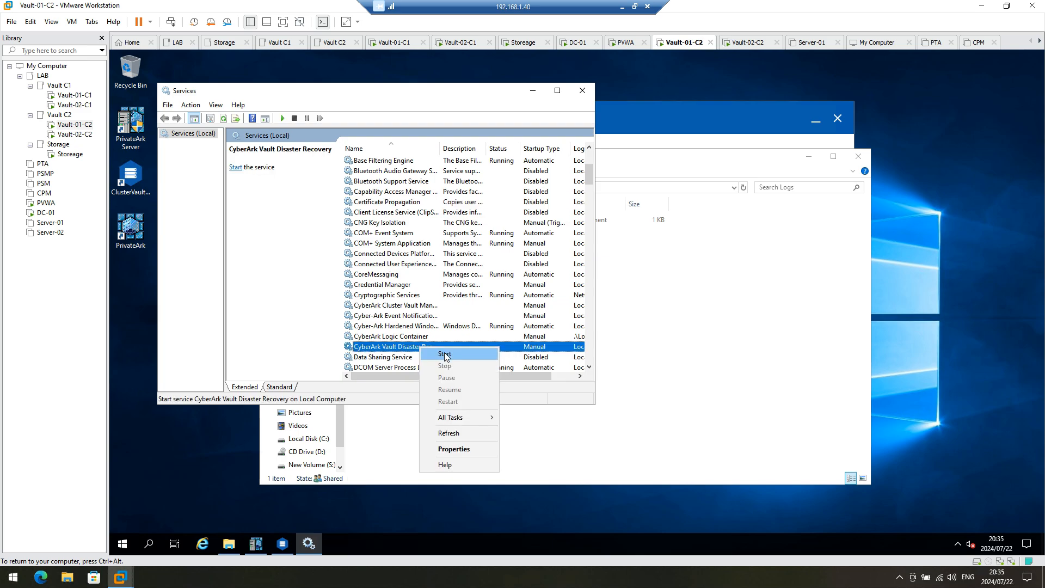
{"action": "left_click", "coordinate": [444, 354]}
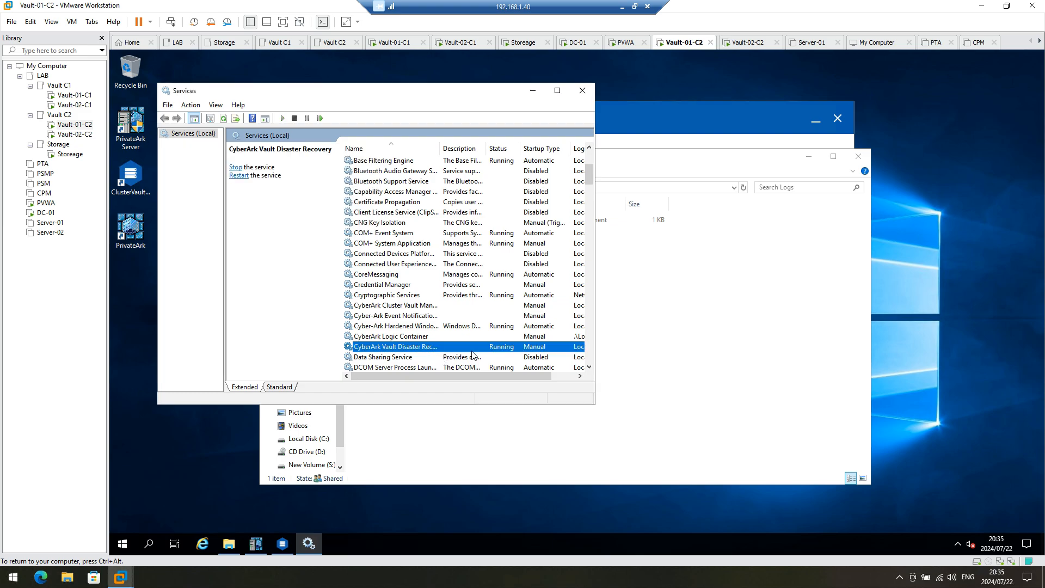
{"action": "left_click", "coordinate": [684, 351]}
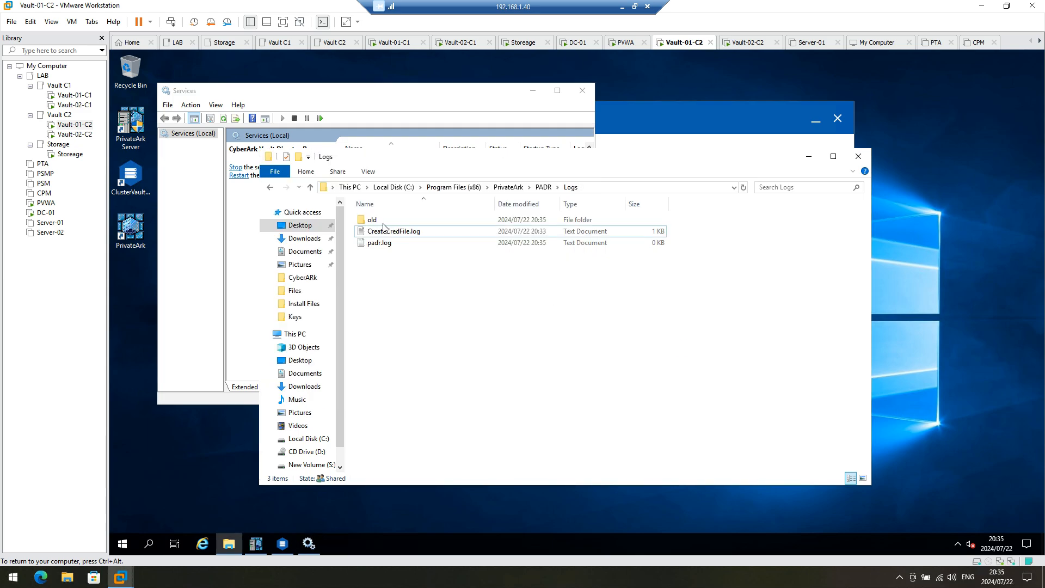
Step: Read padr.log, refreshing the Logs folder and reopening it to follow replication progress
{"action": "double_click", "coordinate": [393, 244]}
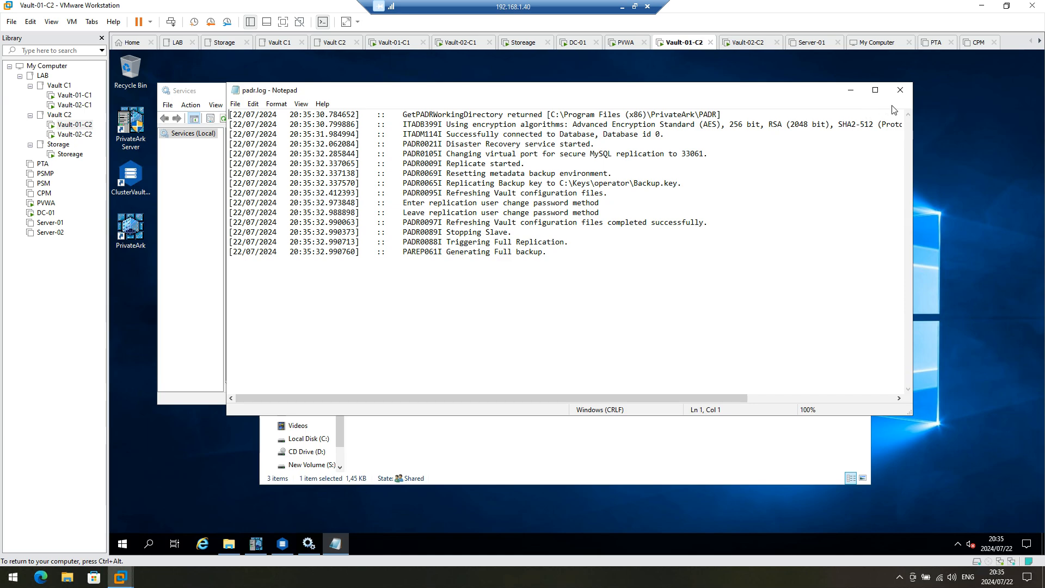
{"action": "left_click", "coordinate": [900, 90]}
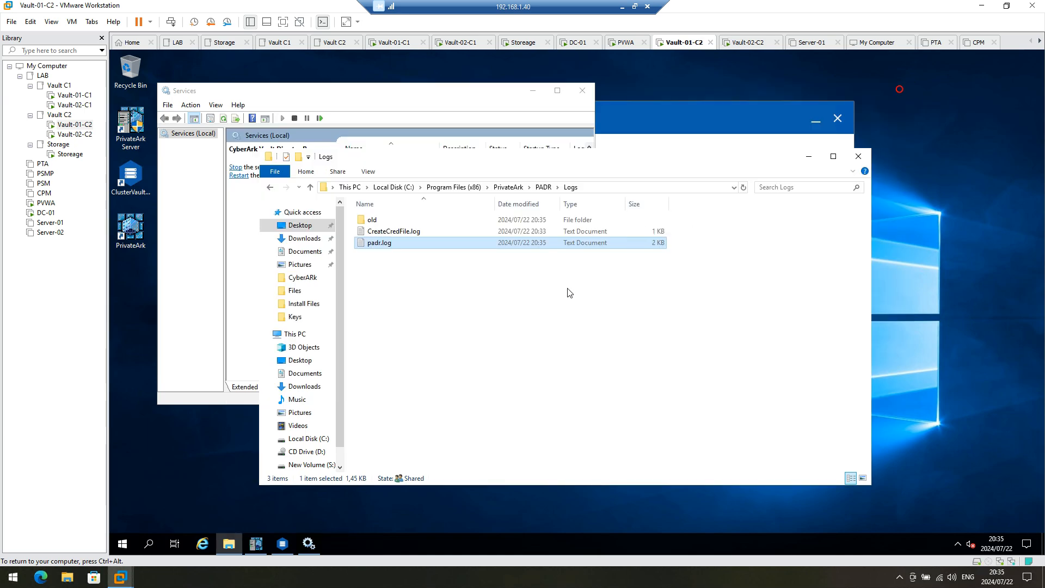
{"action": "right_click", "coordinate": [525, 286]}
{"action": "left_click", "coordinate": [564, 322]}
{"action": "double_click", "coordinate": [386, 245]}
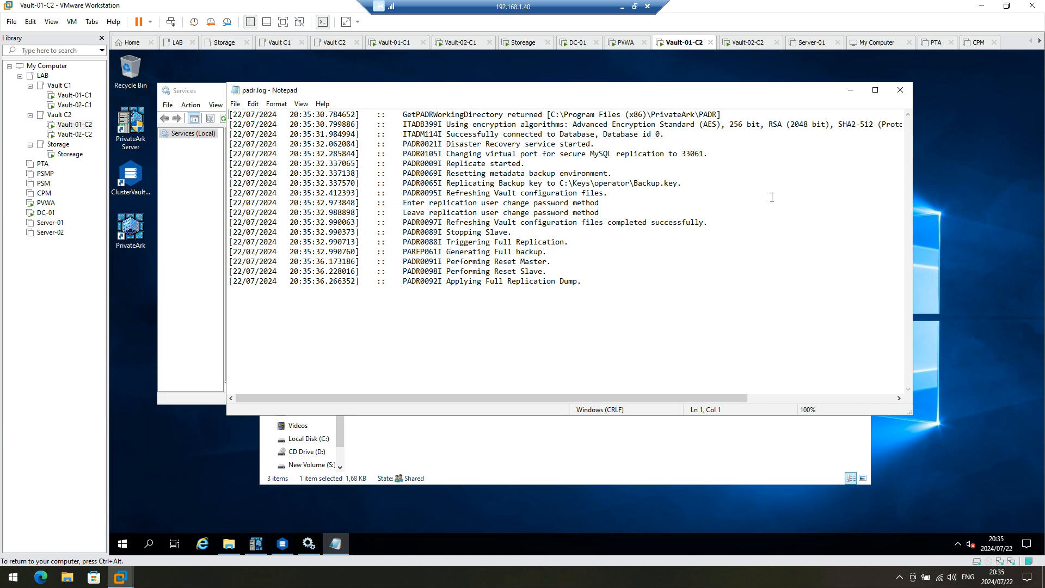
{"action": "left_click", "coordinate": [899, 90]}
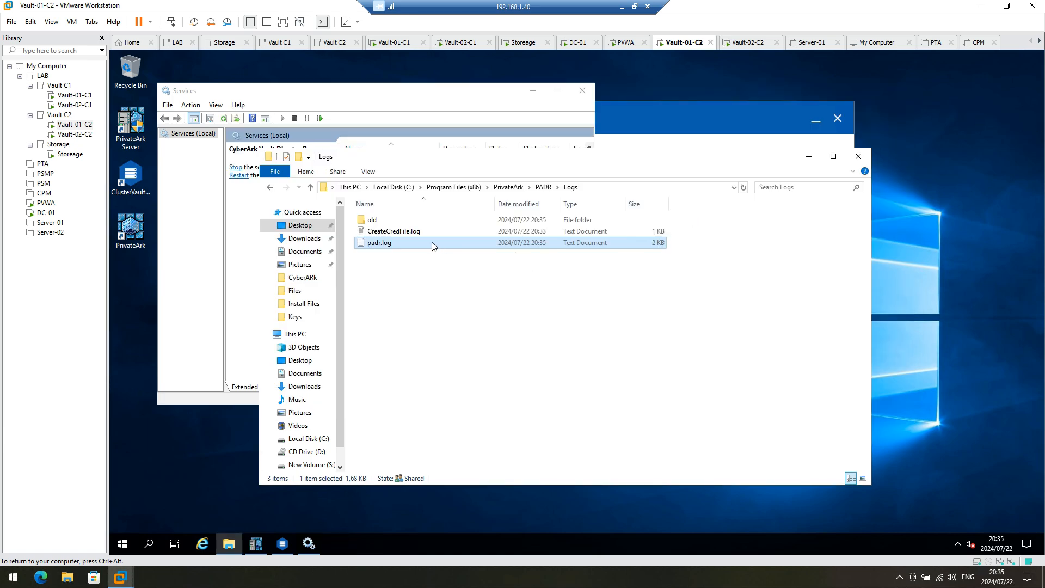
{"action": "right_click", "coordinate": [447, 290]}
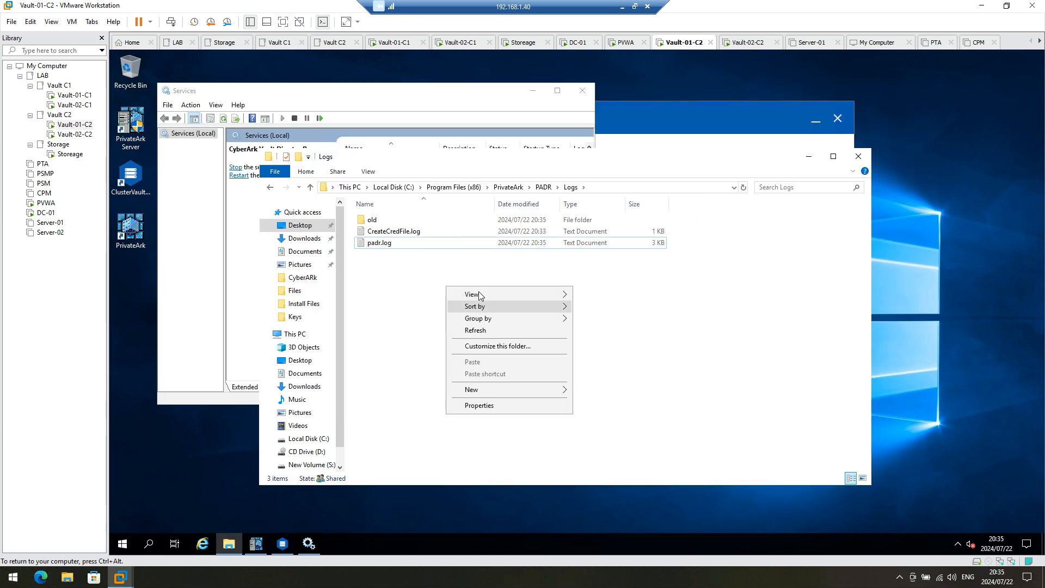
{"action": "left_click", "coordinate": [476, 331]}
Step: Reread padr.log until it ends with 'Metadata Replication is running successfully', then close Notepad
{"action": "left_click", "coordinate": [371, 244]}
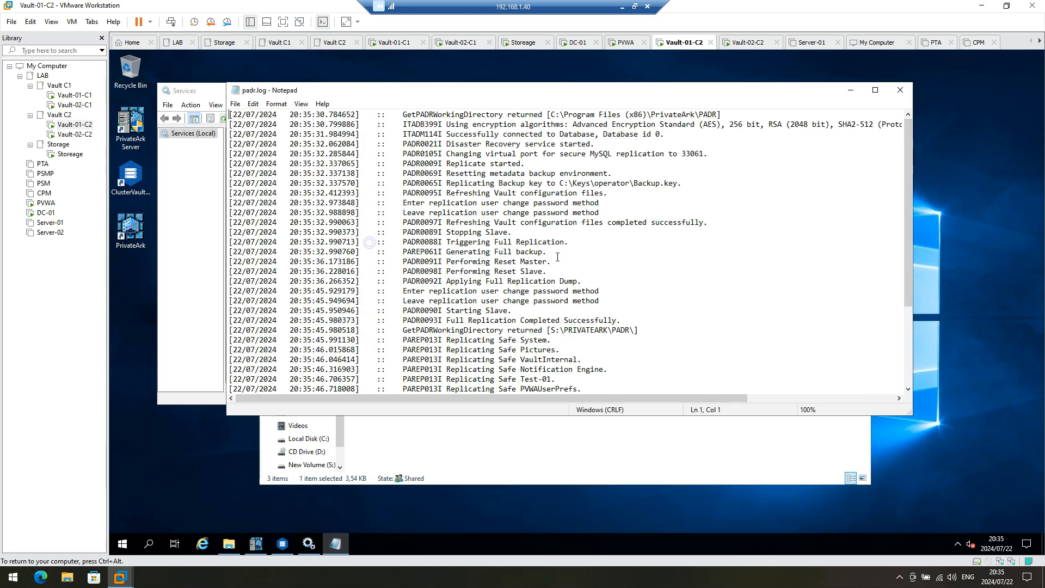
{"action": "scroll", "coordinate": [707, 285], "scroll_direction": "down", "scroll_amount": 5}
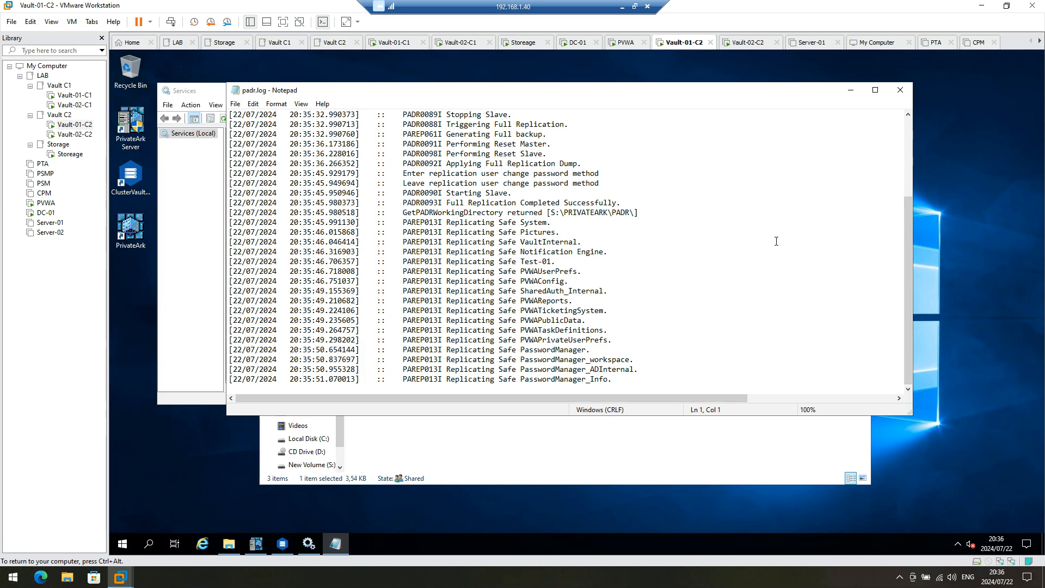
{"action": "left_click", "coordinate": [901, 90]}
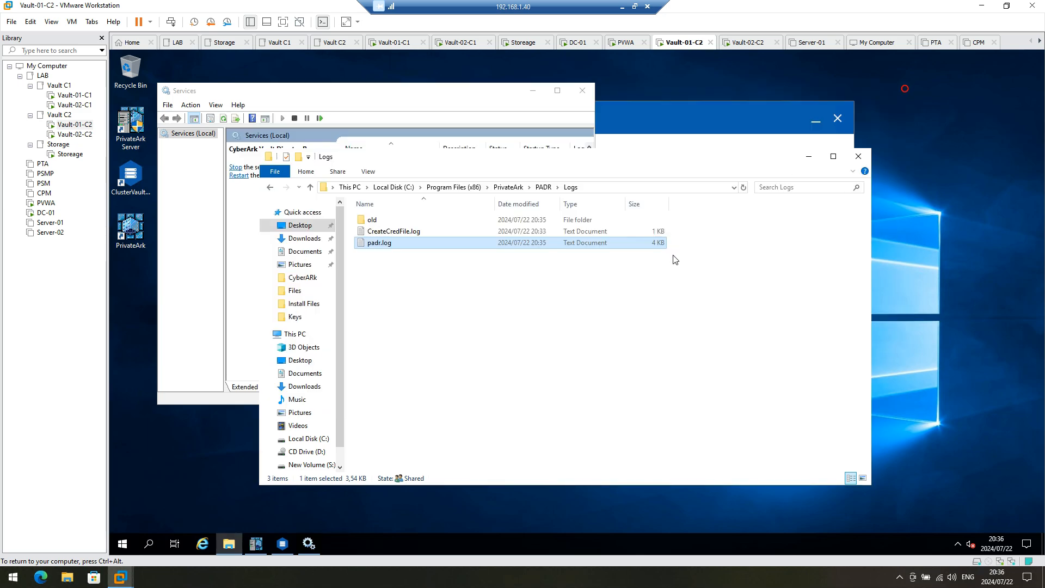
{"action": "right_click", "coordinate": [577, 297]}
{"action": "left_click", "coordinate": [619, 341]}
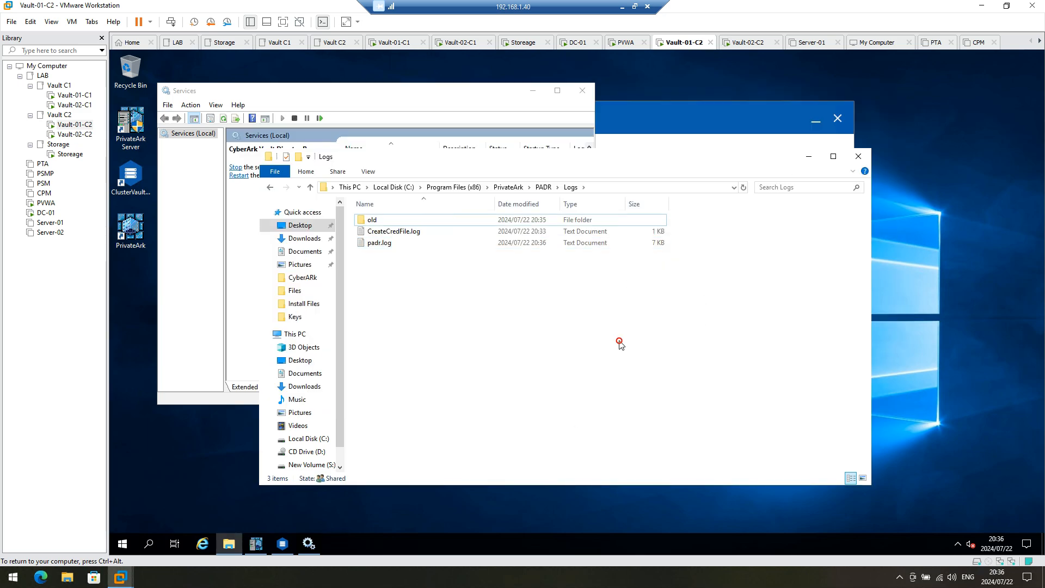
{"action": "double_click", "coordinate": [498, 242]}
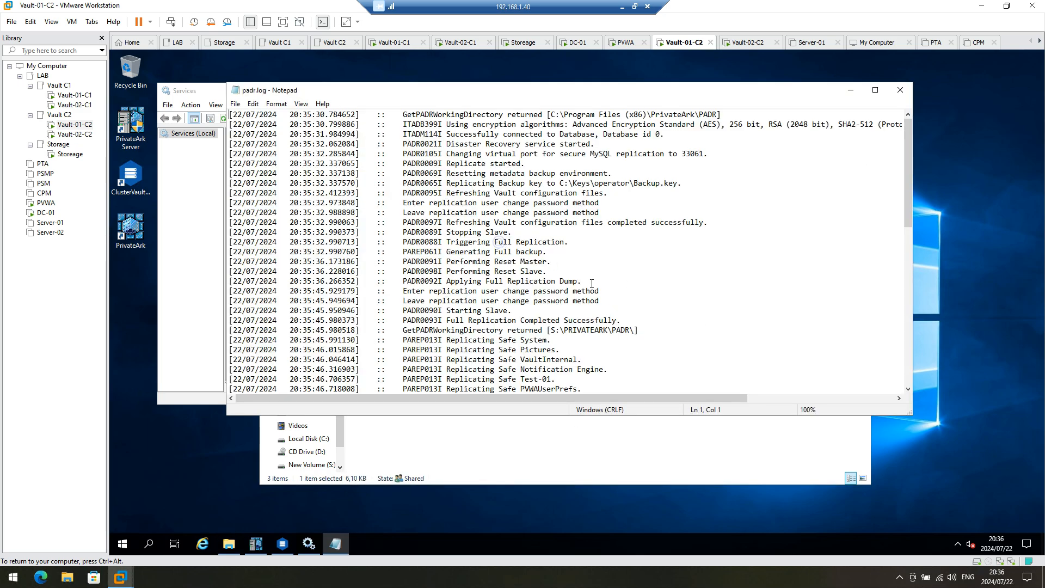
{"action": "scroll", "coordinate": [594, 292], "scroll_direction": "down", "scroll_amount": 10}
{"action": "scroll", "coordinate": [594, 292], "scroll_direction": "down", "scroll_amount": 3}
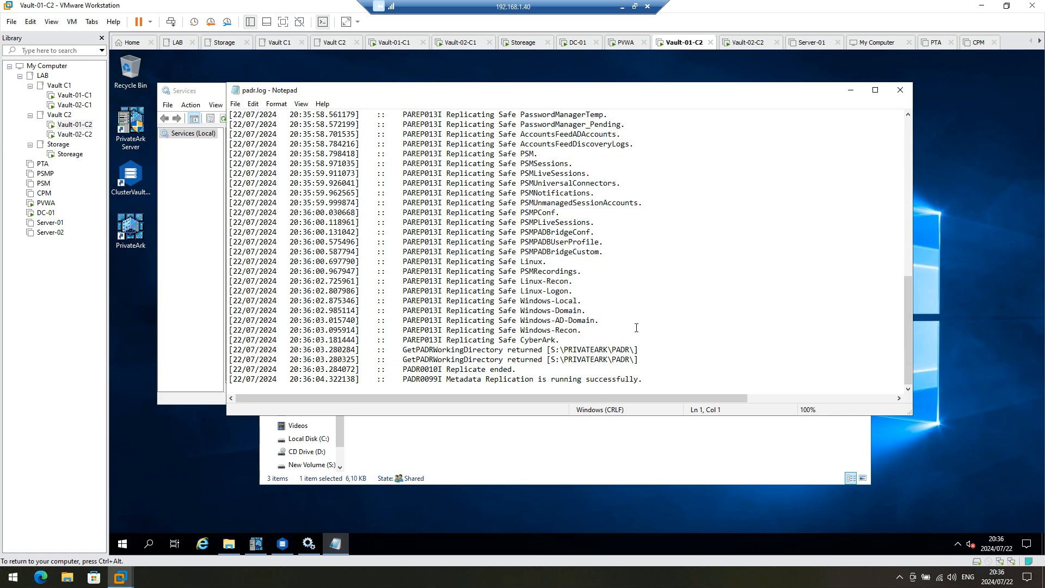
{"action": "left_click", "coordinate": [900, 90]}
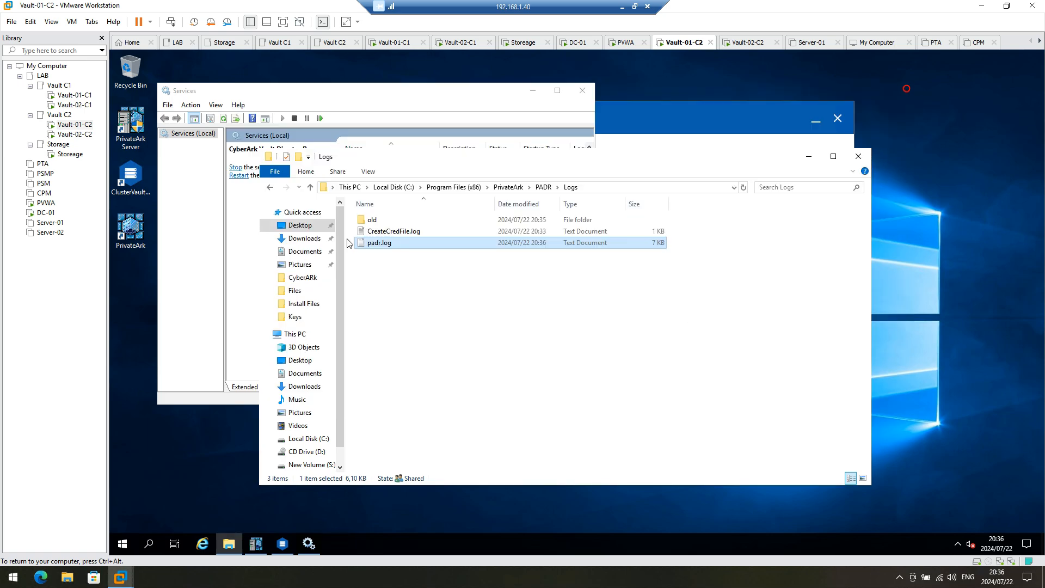
{"action": "left_click", "coordinate": [245, 232]}
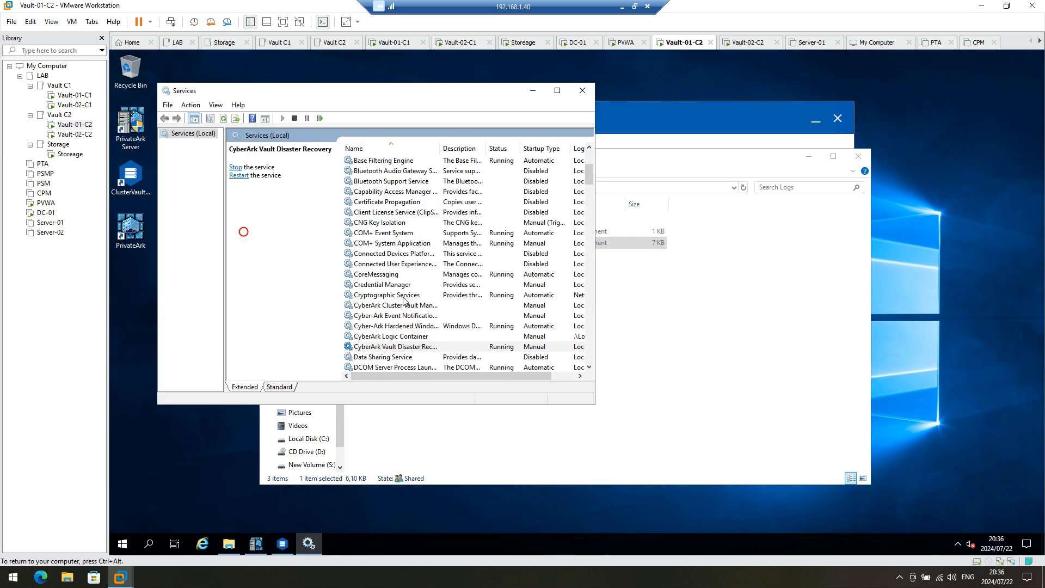
Step: Set the CyberArk Vault Disaster Recovery service startup type to Automatic (Delayed Start)
{"action": "right_click", "coordinate": [417, 347]}
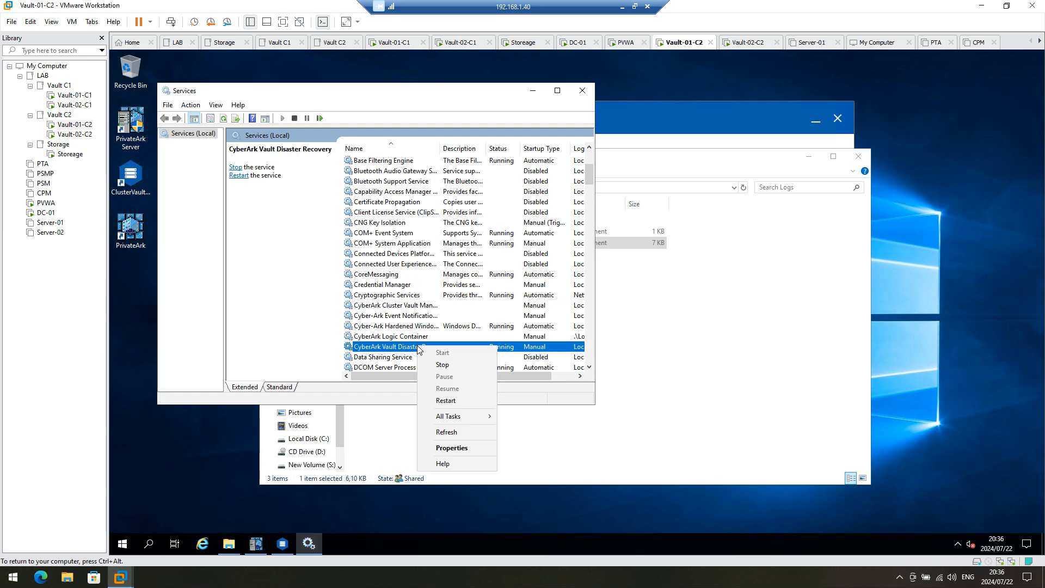
{"action": "left_click", "coordinate": [457, 448]}
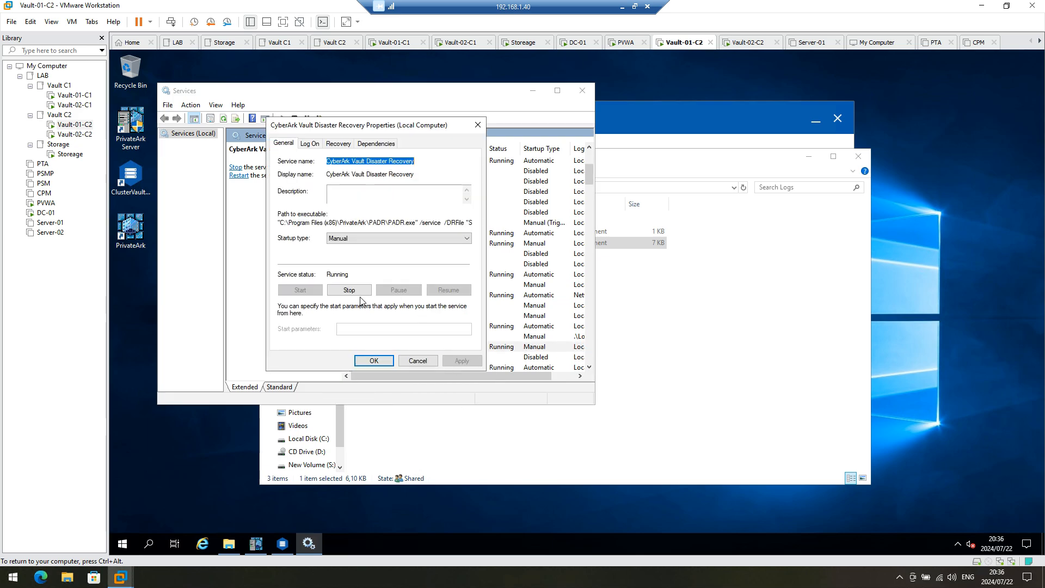
{"action": "left_click", "coordinate": [362, 238]}
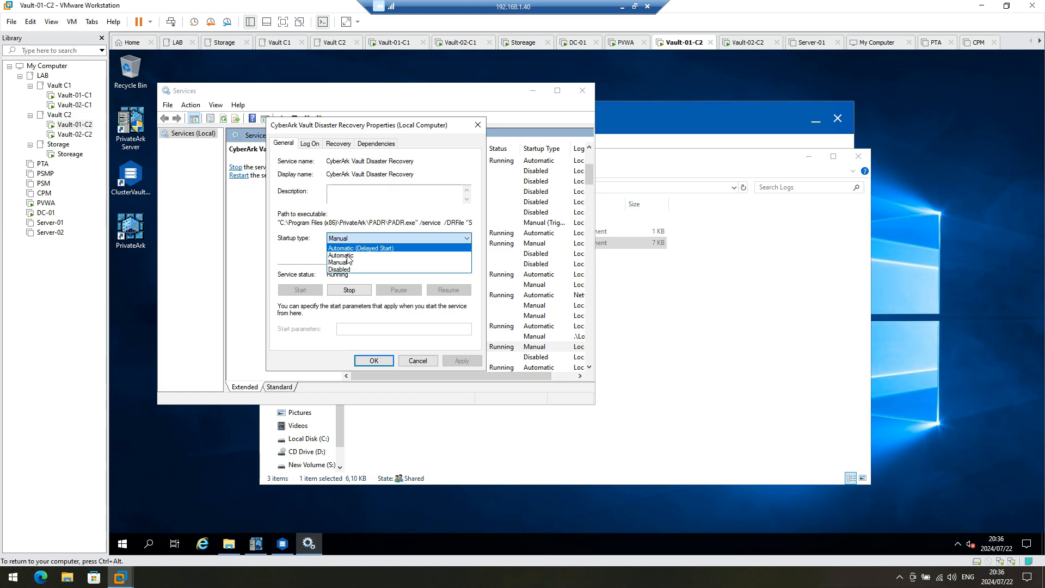
{"action": "left_click", "coordinate": [348, 248]}
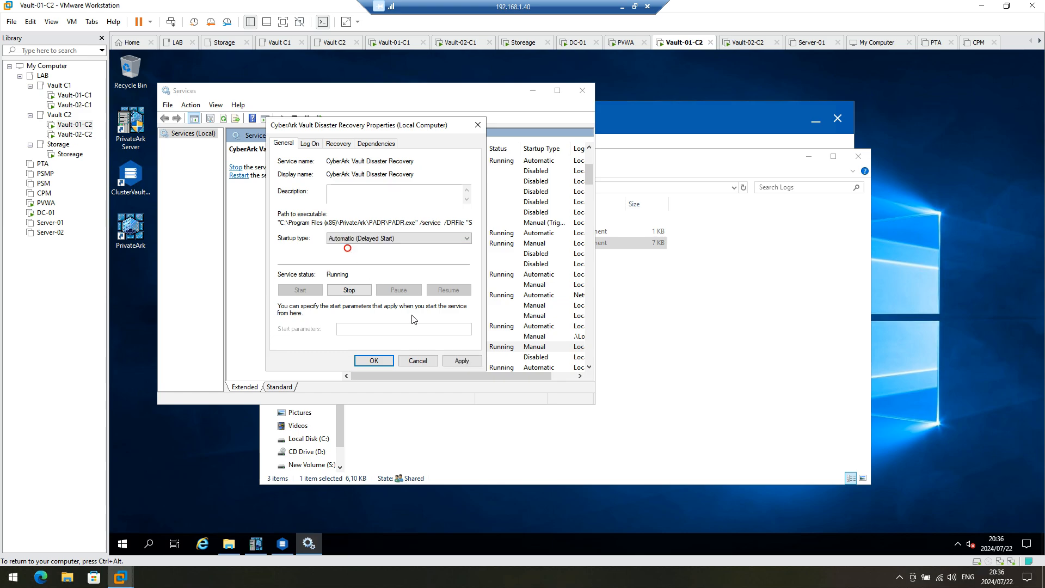
{"action": "left_click", "coordinate": [454, 361]}
{"action": "left_click", "coordinate": [372, 361]}
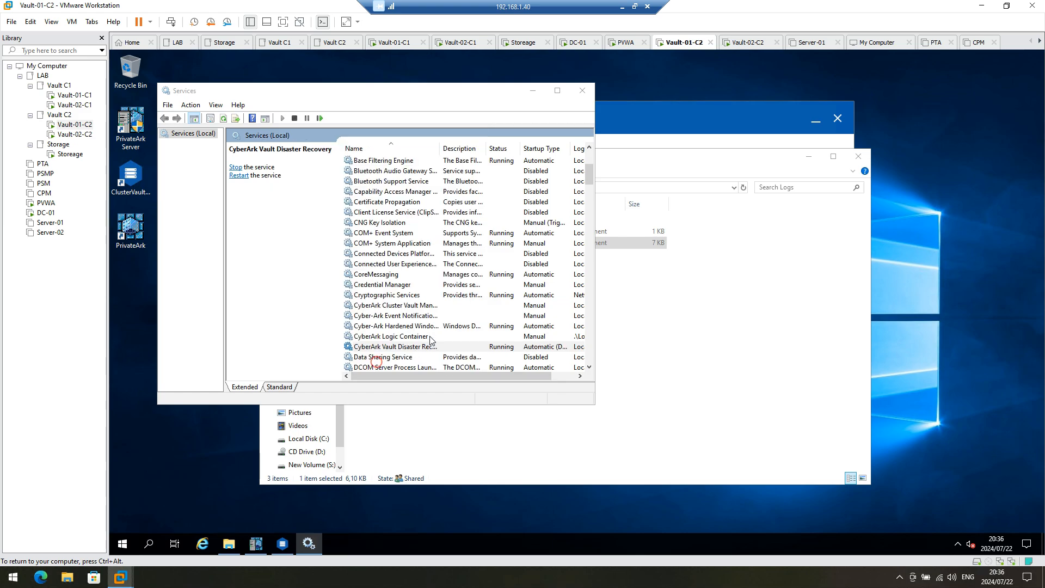
Step: Minimize Services, check padr.log for Full Replication Completed Successfully, then switch to Vault-02-C2
{"action": "scroll", "coordinate": [456, 297], "scroll_direction": "down", "scroll_amount": 20}
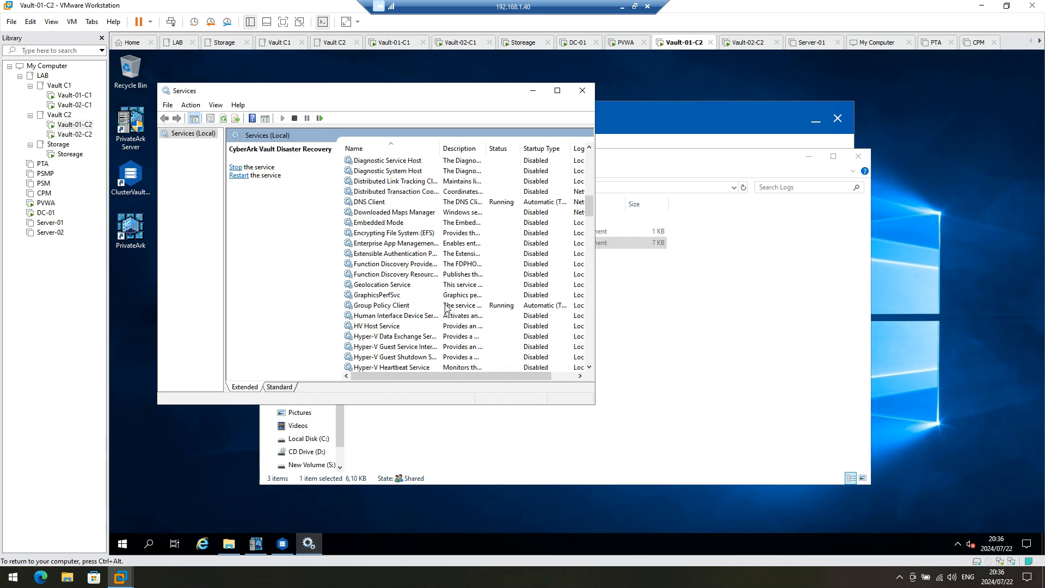
{"action": "scroll", "coordinate": [441, 318], "scroll_direction": "down", "scroll_amount": 5}
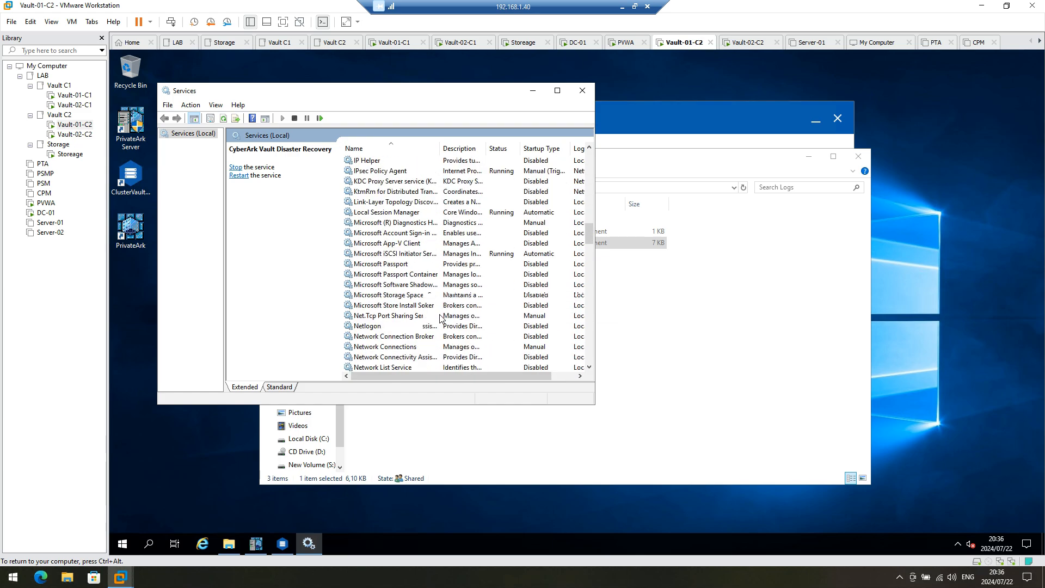
{"action": "scroll", "coordinate": [441, 319], "scroll_direction": "down", "scroll_amount": 3}
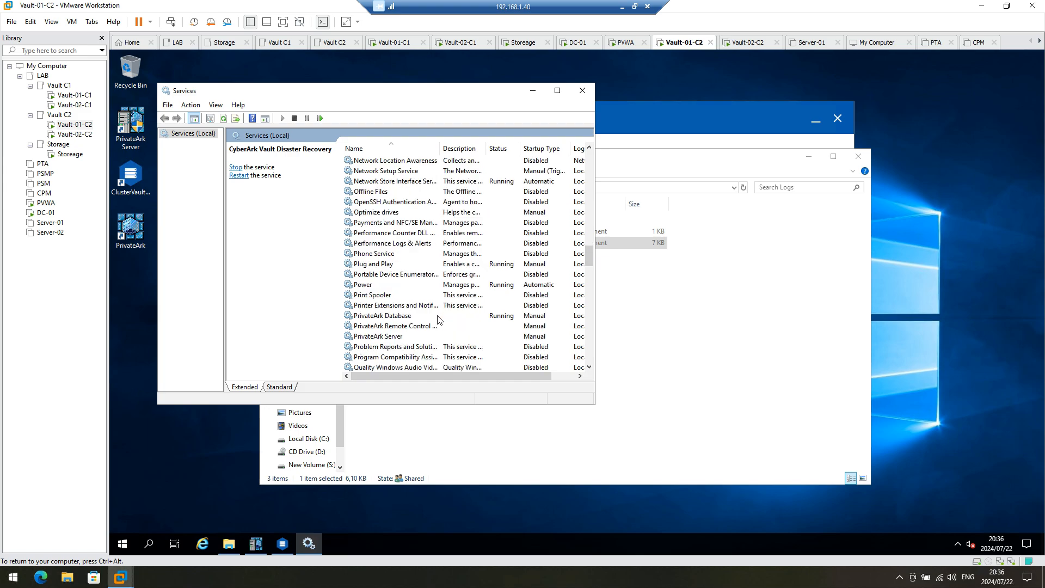
{"action": "left_click", "coordinate": [533, 90]}
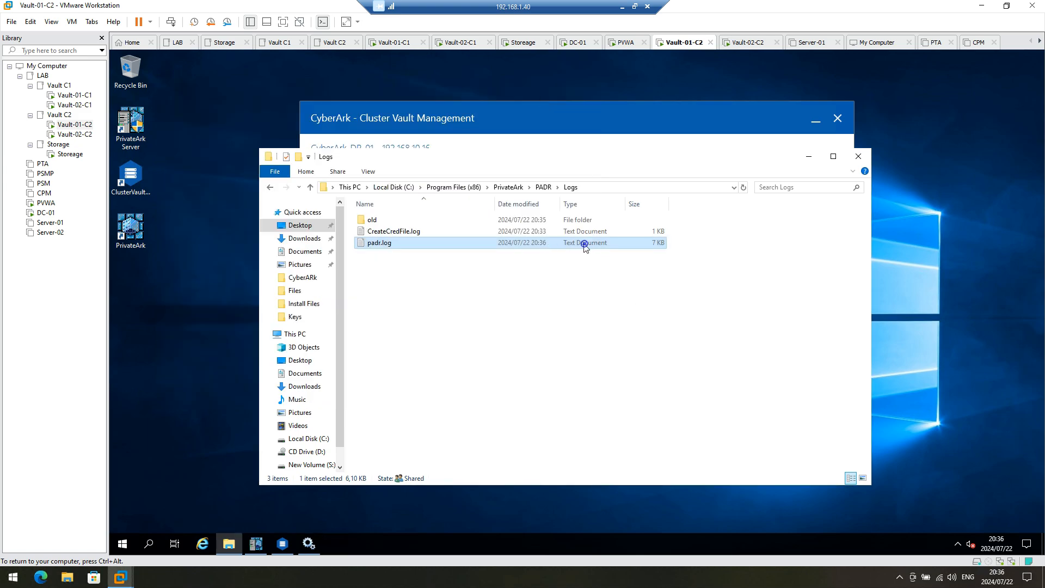
{"action": "scroll", "coordinate": [699, 256], "scroll_direction": "down", "scroll_amount": 18}
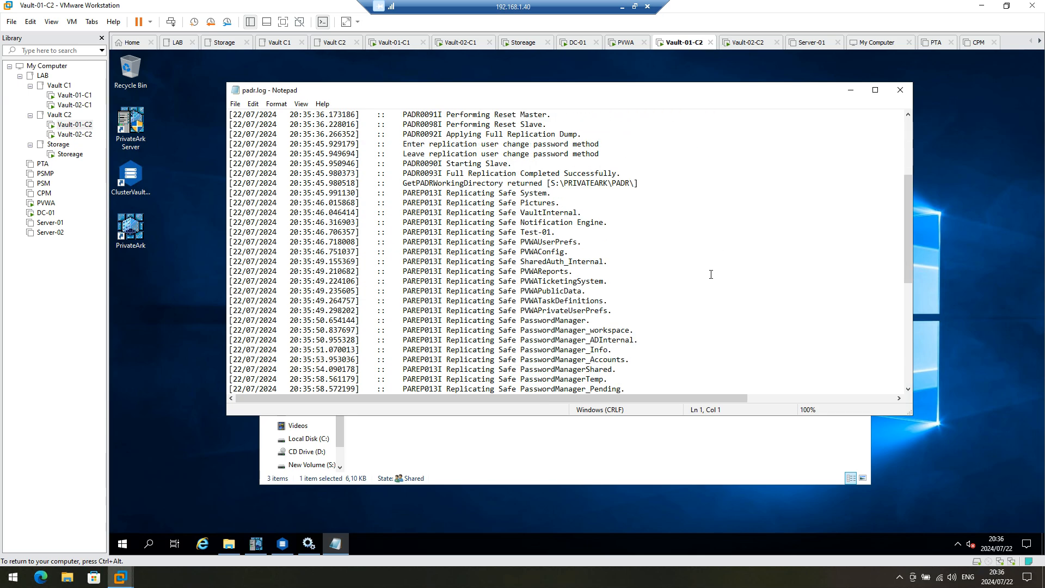
{"action": "scroll", "coordinate": [636, 287], "scroll_direction": "up", "scroll_amount": 15}
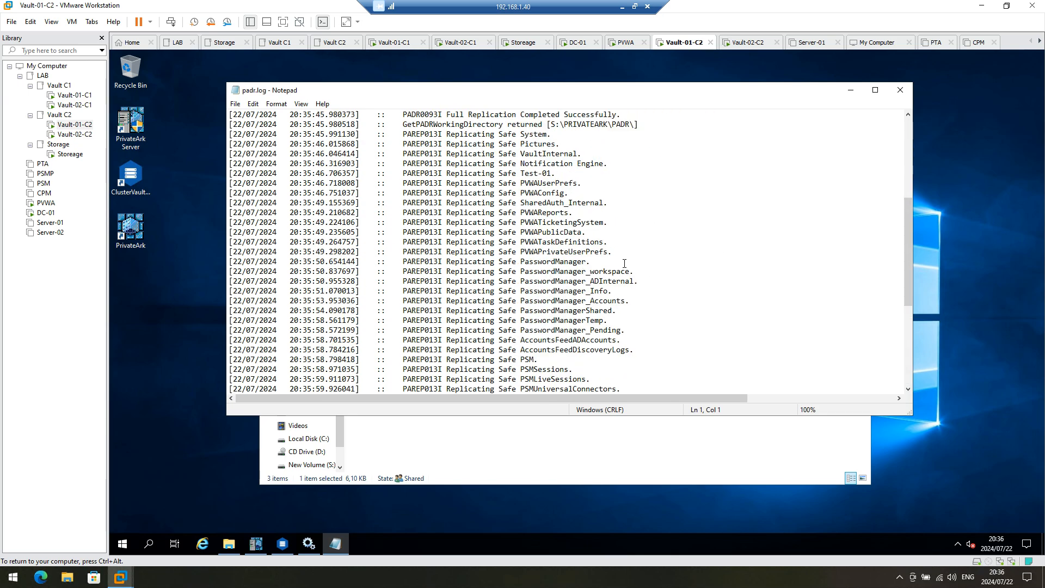
{"action": "left_click", "coordinate": [75, 134]}
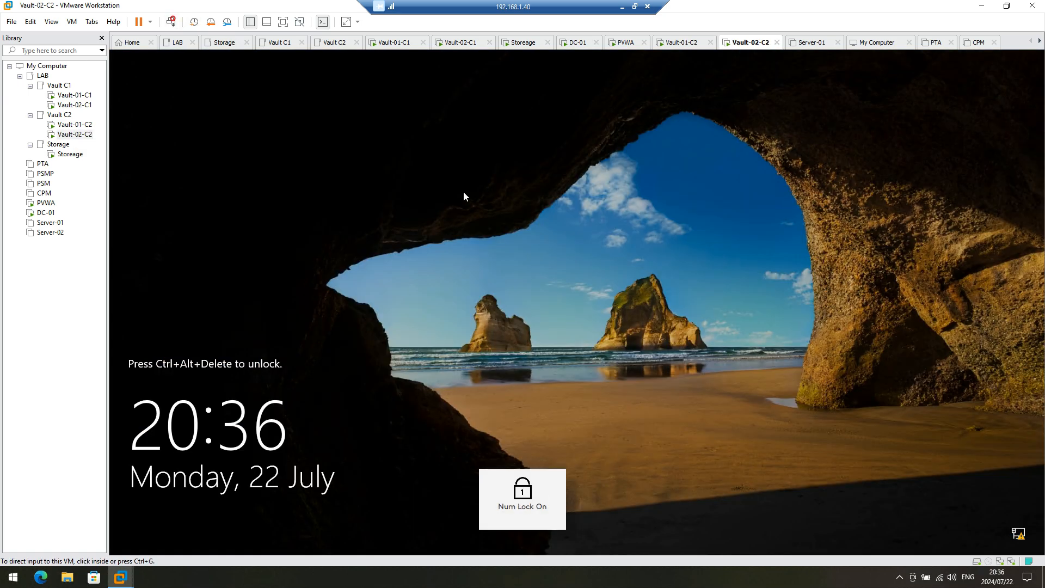
Step: Sign in to Vault-02-C2 as Administrator, retrying after an incorrect first password
{"action": "left_click", "coordinate": [464, 196]}
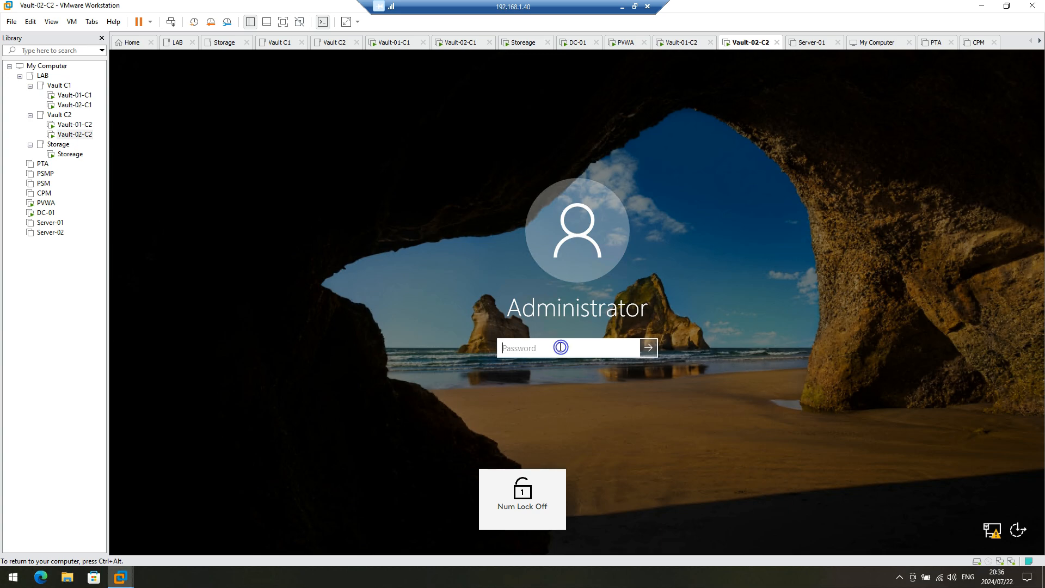
{"action": "type", "text": "•••"}
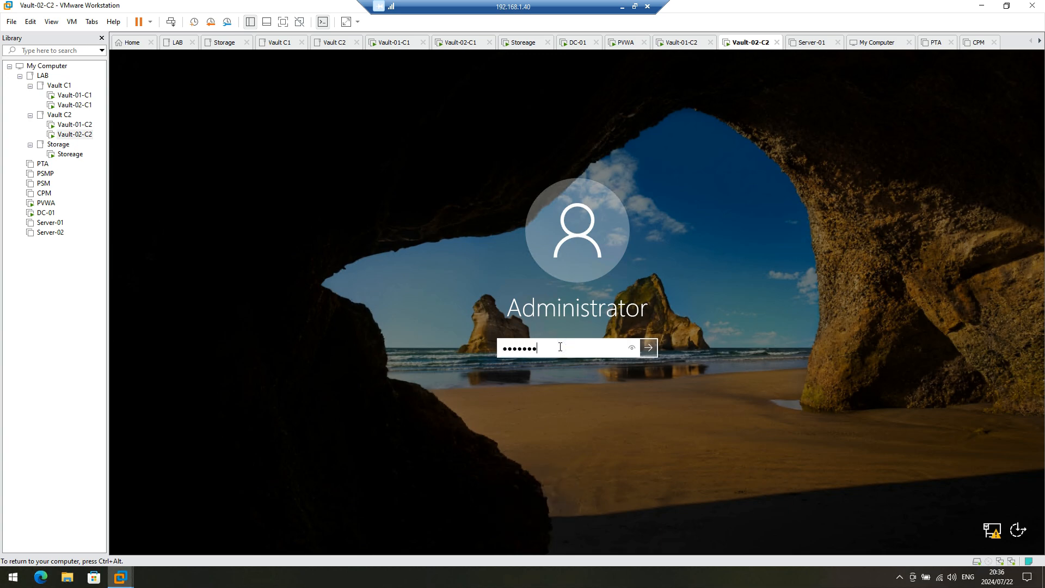
{"action": "key", "text": "Return"}
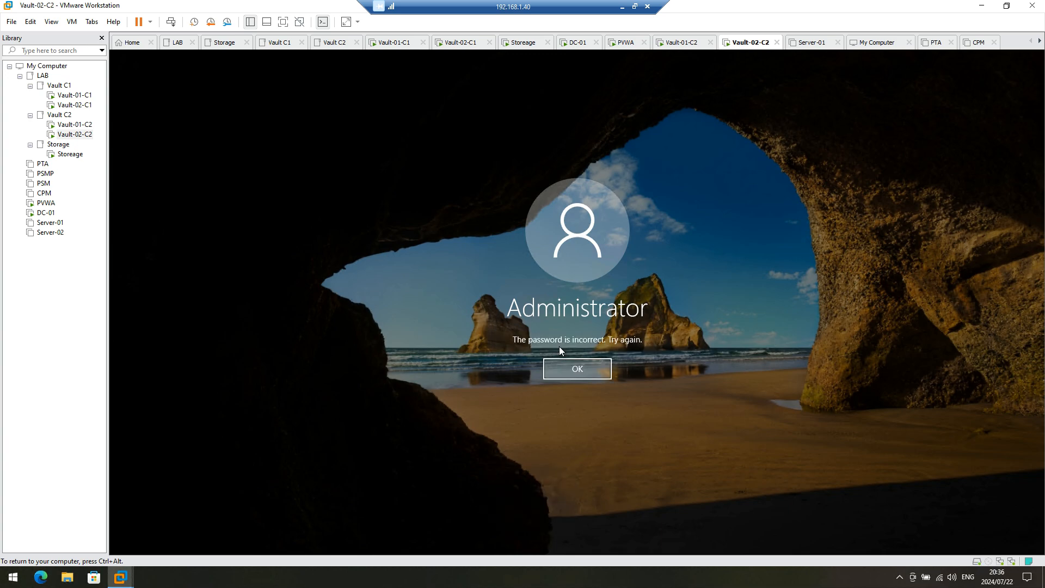
{"action": "key", "text": "Return"}
{"action": "type", "text": "••"}
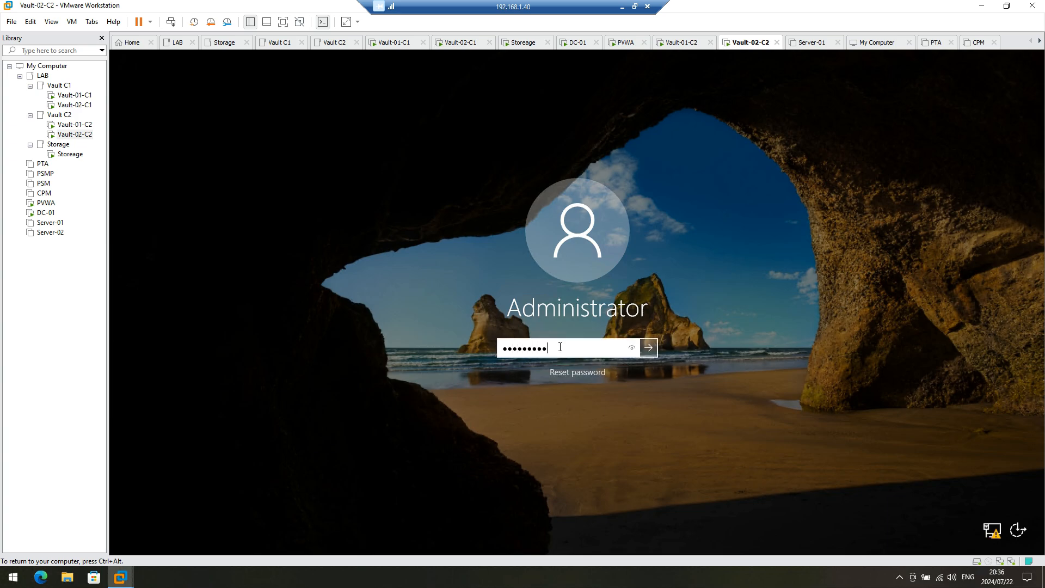
{"action": "key", "text": "Return"}
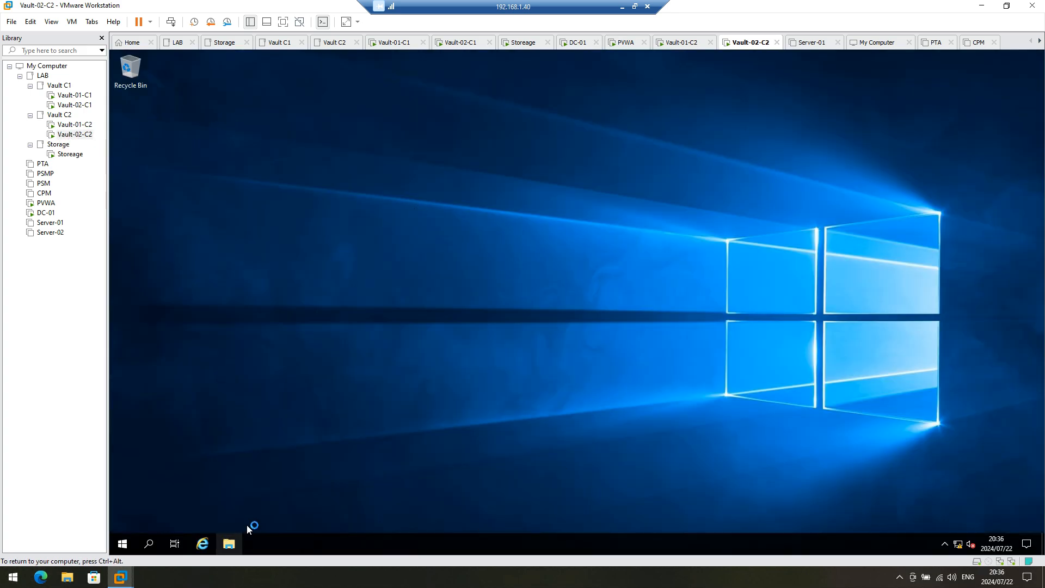
Step: Open File Explorer and browse the Install Files\Vault 12 folder
{"action": "left_click", "coordinate": [230, 543]}
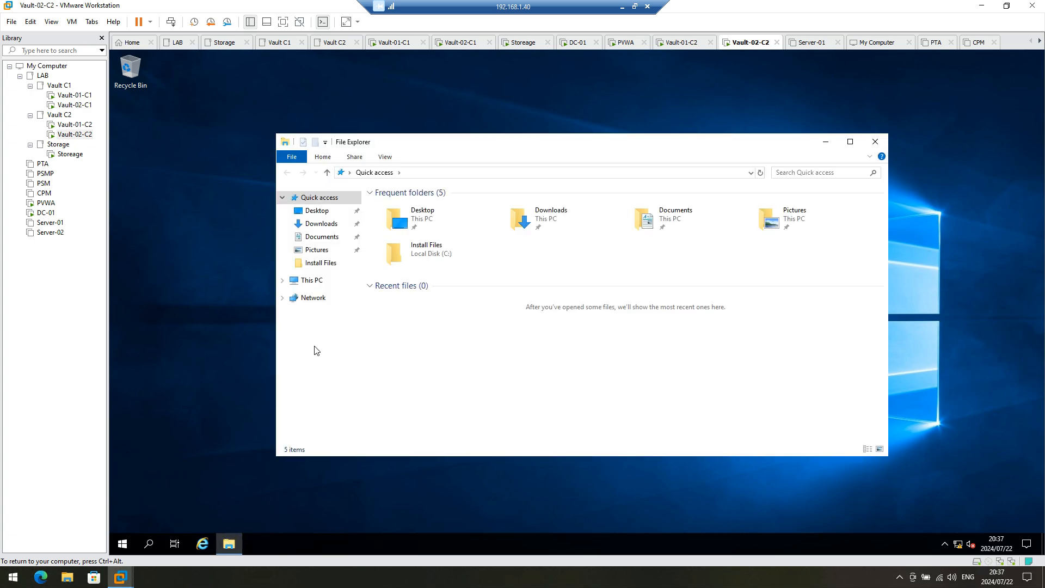
{"action": "left_click", "coordinate": [307, 281]}
{"action": "left_click", "coordinate": [319, 263]}
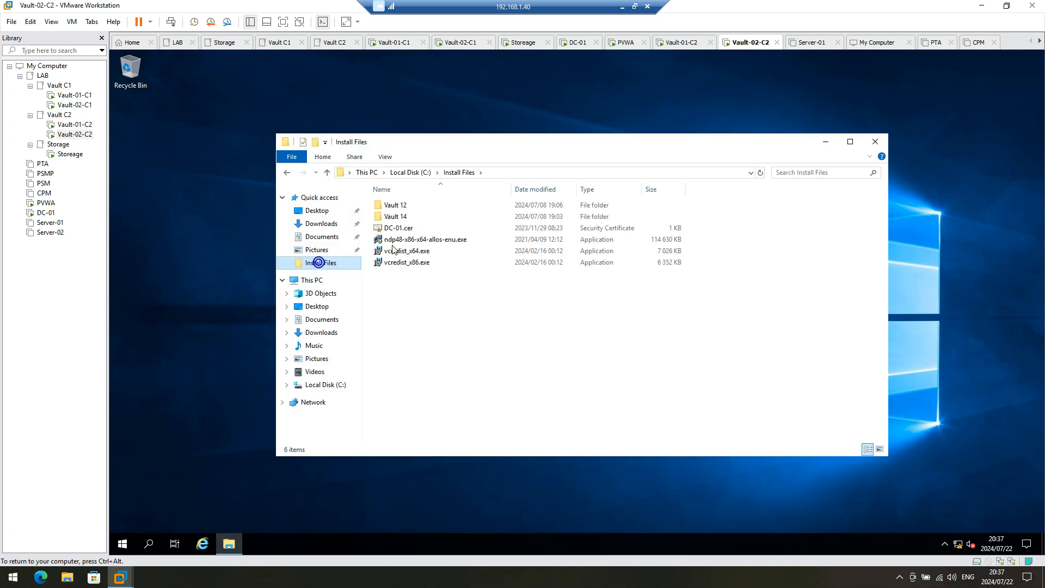
{"action": "double_click", "coordinate": [404, 206]}
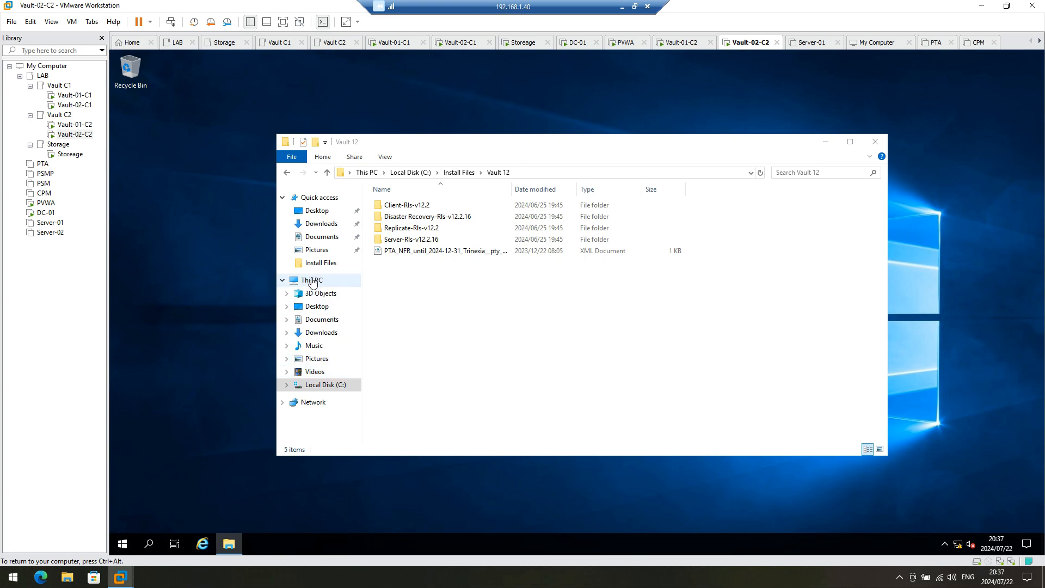
Step: Open C:\Keys\operator to check the key files, then switch back to Vault-01-C2
{"action": "left_click", "coordinate": [311, 279]}
{"action": "double_click", "coordinate": [430, 311]}
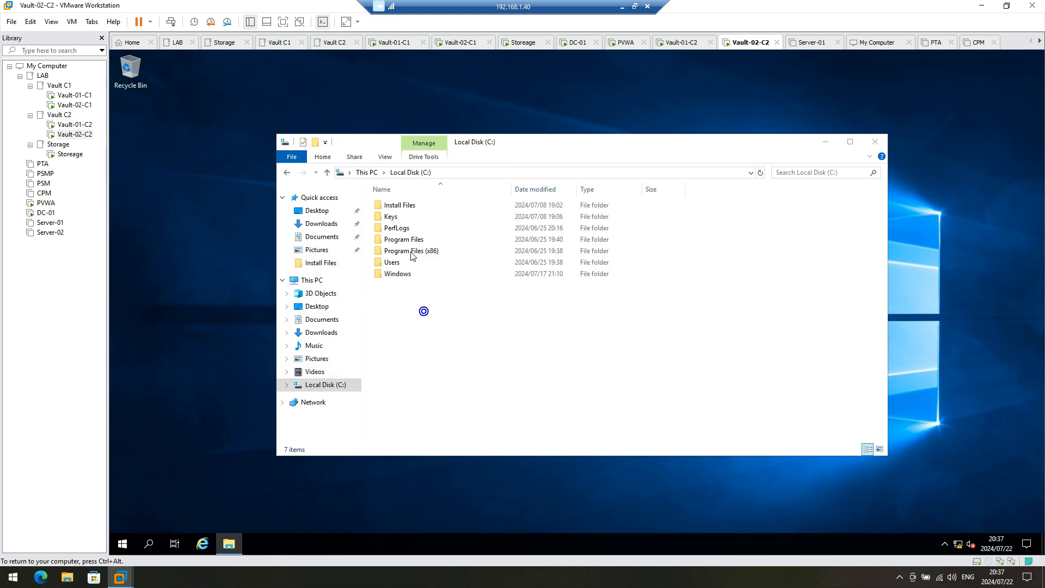
{"action": "left_click", "coordinate": [396, 219]}
{"action": "double_click", "coordinate": [396, 218]}
{"action": "double_click", "coordinate": [396, 215]}
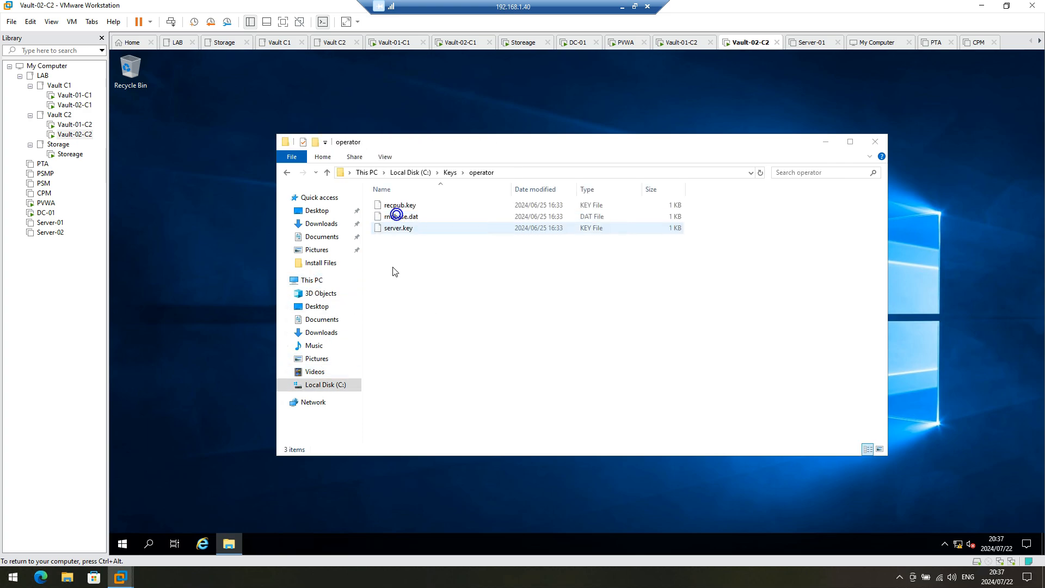
{"action": "left_click", "coordinate": [74, 125]}
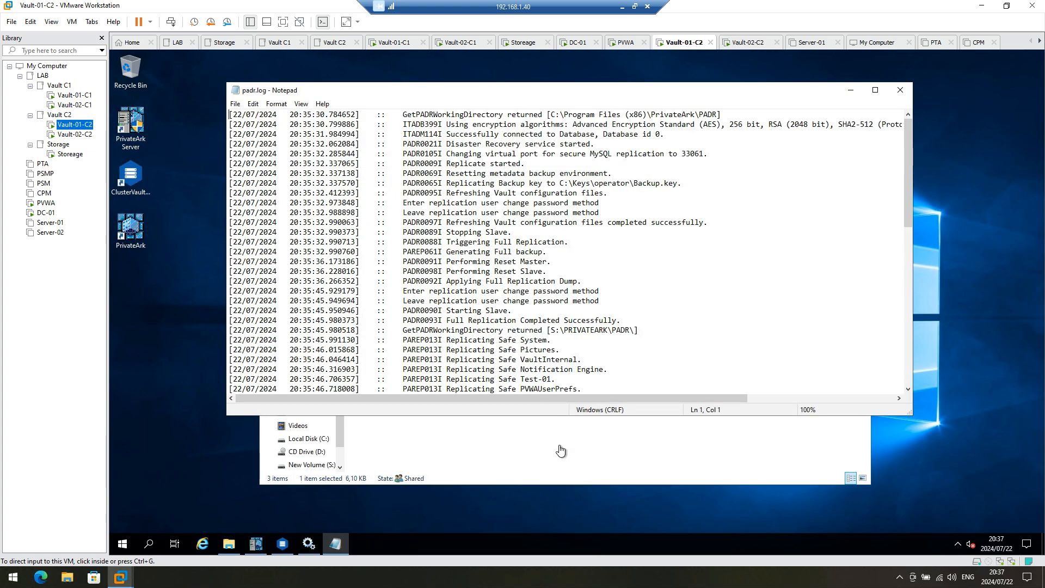
Step: Open a second File Explorer window on Vault-01-C2 and arrange both windows apart
{"action": "left_click", "coordinate": [548, 457]}
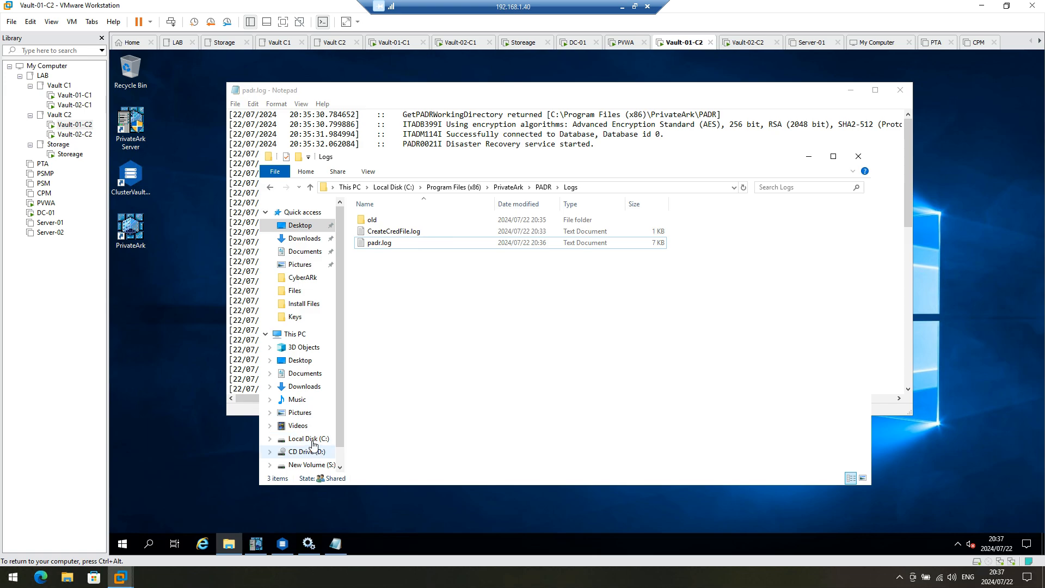
{"action": "left_click", "coordinate": [308, 438]}
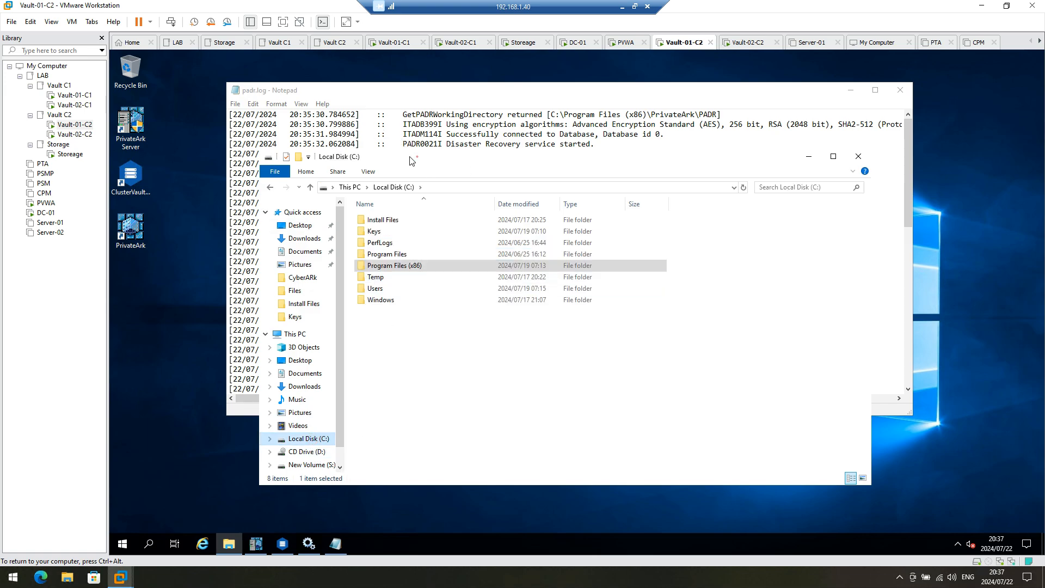
{"action": "left_click_drag", "start_coordinate": [410, 160], "coordinate": [287, 83]}
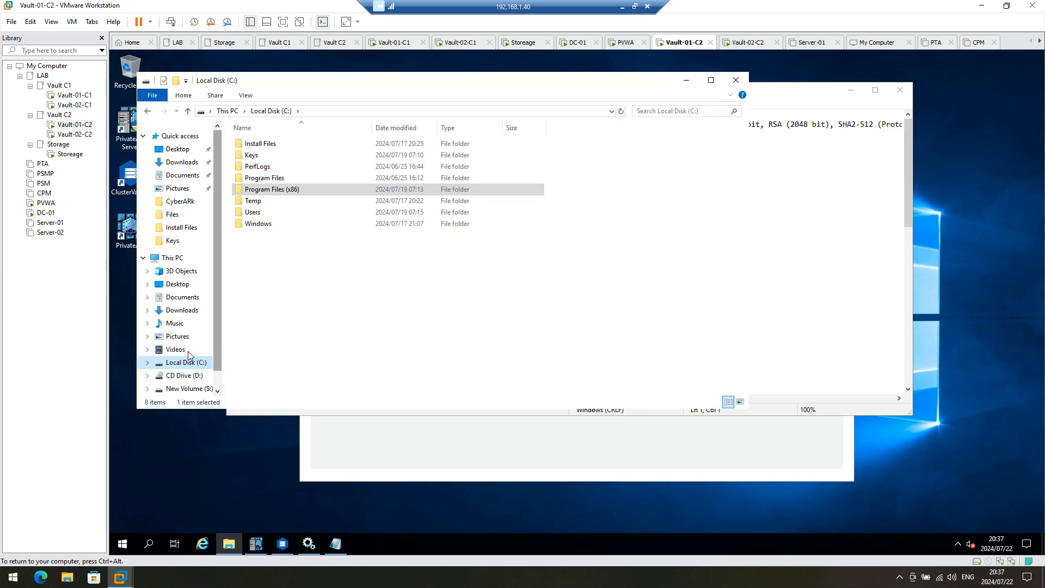
{"action": "left_click", "coordinate": [232, 548]}
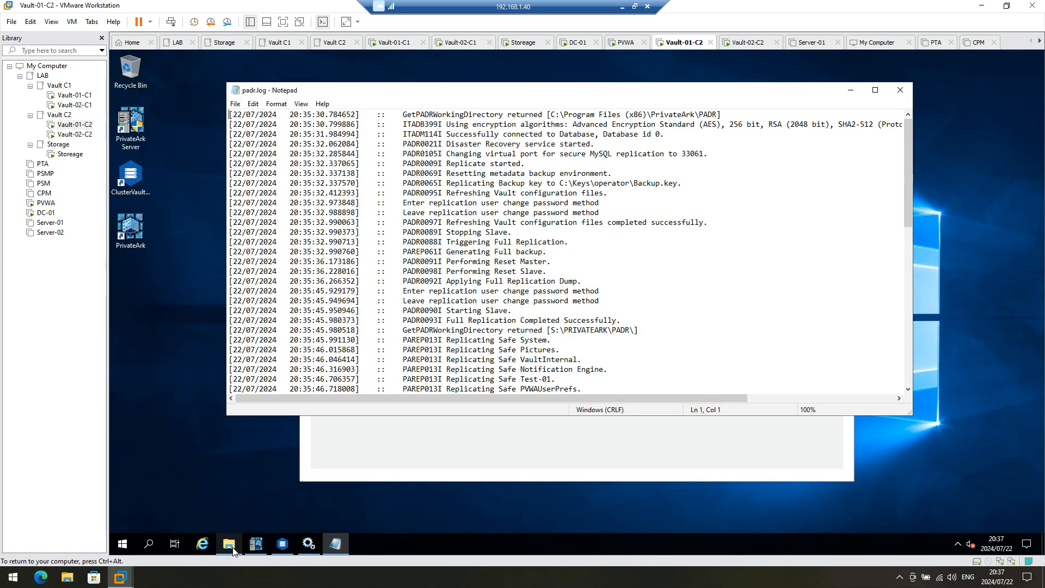
{"action": "right_click", "coordinate": [233, 550]}
{"action": "left_click", "coordinate": [210, 488]}
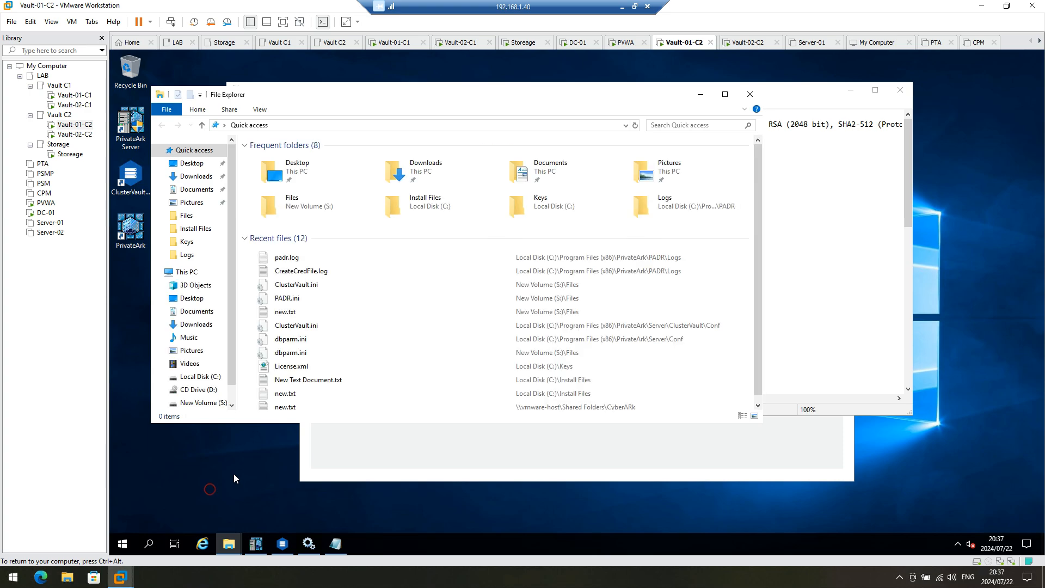
{"action": "left_click_drag", "start_coordinate": [424, 98], "coordinate": [643, 176]}
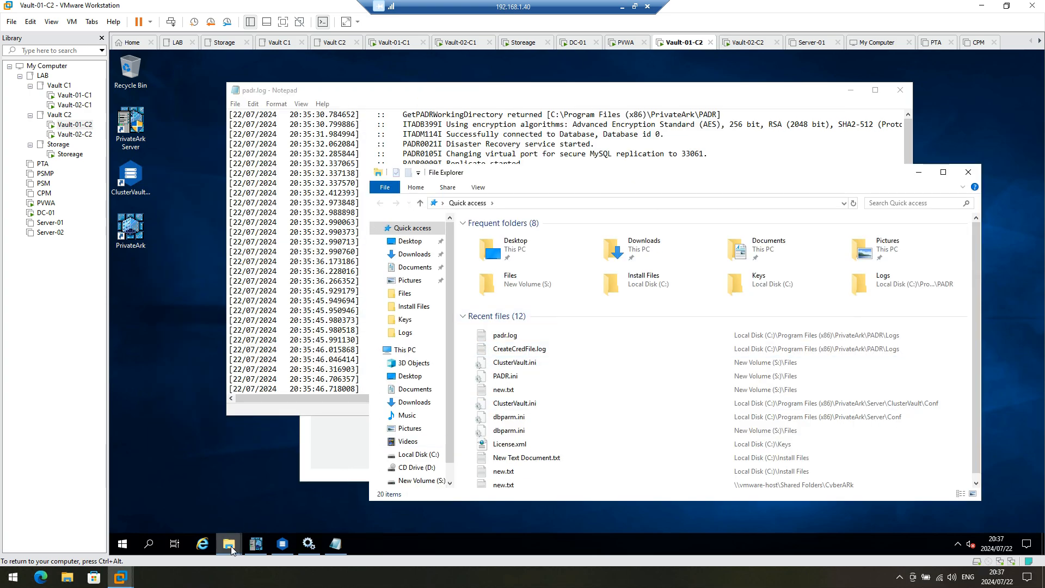
Step: Show S:\operator in one window and C:\Keys\operator in the other
{"action": "mouse_move", "coordinate": [232, 546]}
{"action": "left_click", "coordinate": [205, 498]}
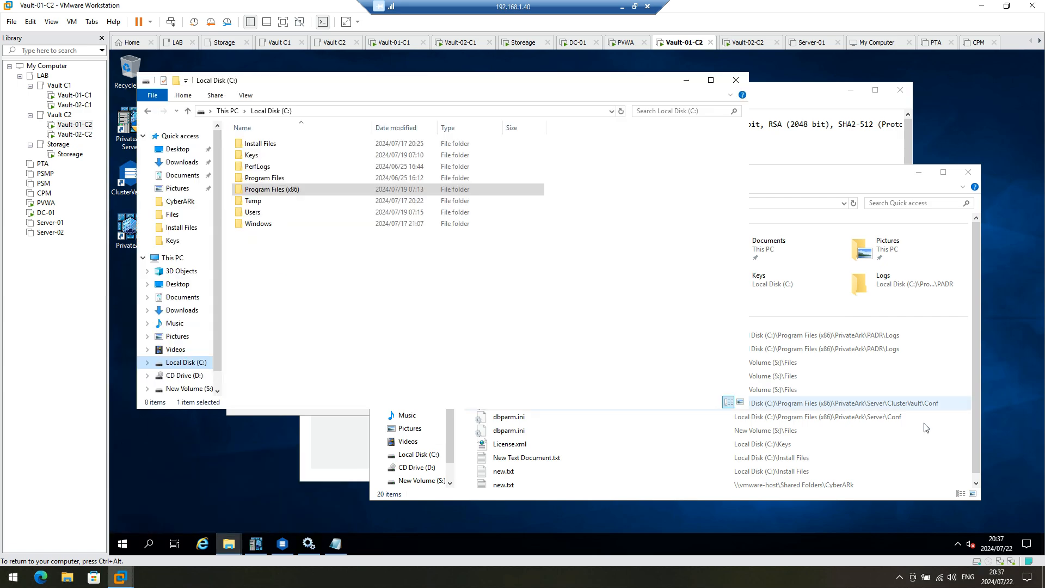
{"action": "left_click", "coordinate": [420, 480]}
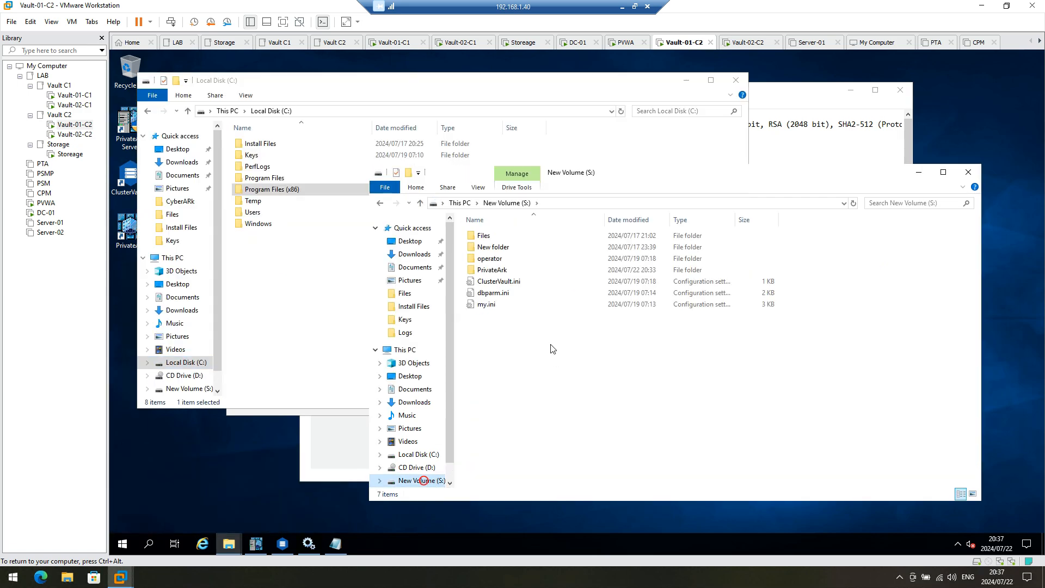
{"action": "double_click", "coordinate": [489, 258]}
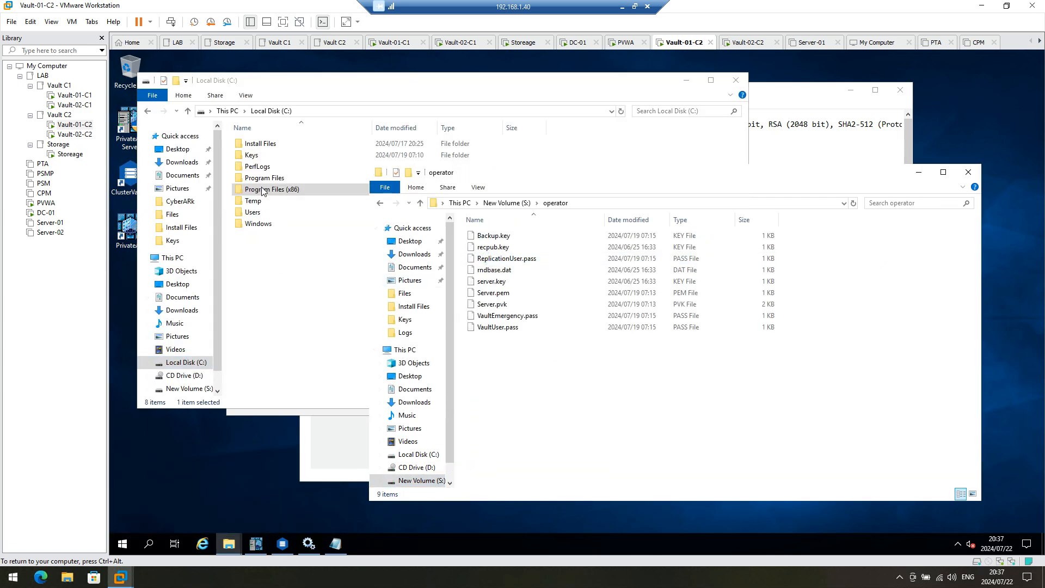
{"action": "double_click", "coordinate": [252, 155]}
{"action": "double_click", "coordinate": [252, 145]}
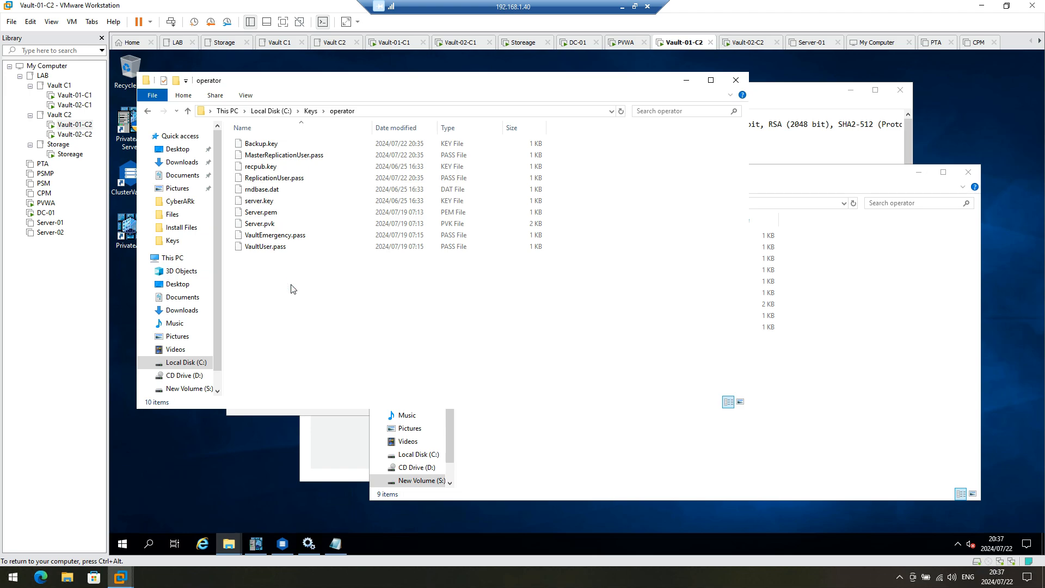
Step: Copy all ten files from C:\Keys\operator into S:\operator, replacing existing files with administrator permission
{"action": "key", "text": "ctrl+a"}
{"action": "left_click", "coordinate": [810, 374]}
{"action": "right_click", "coordinate": [812, 371]}
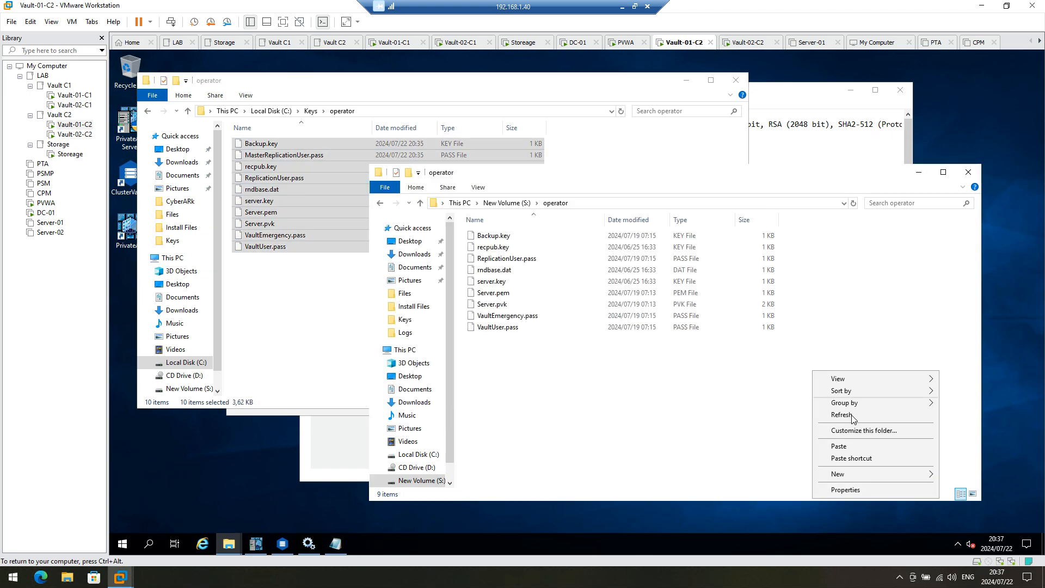
{"action": "left_click", "coordinate": [838, 447]}
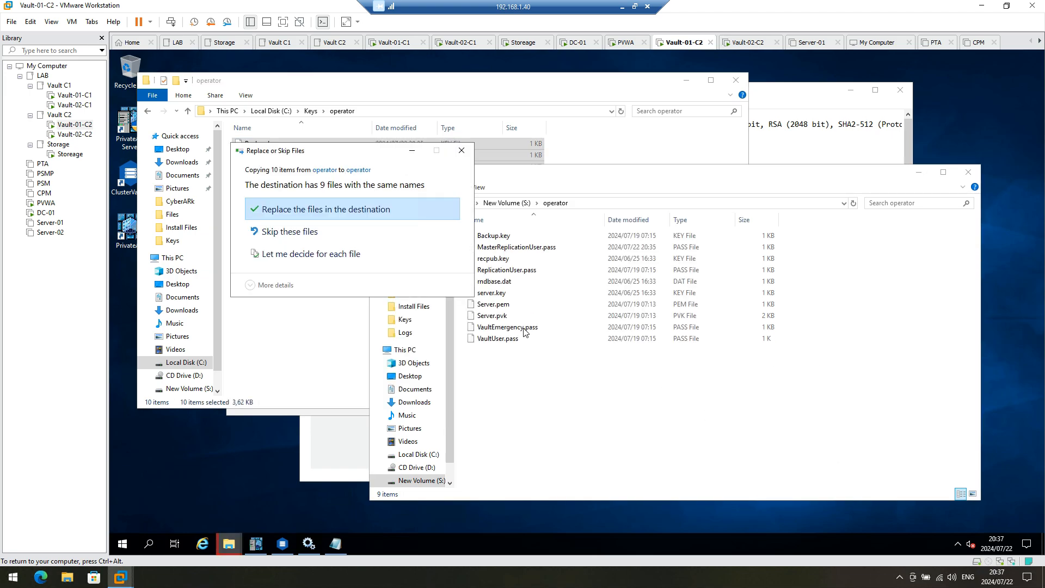
{"action": "left_click", "coordinate": [284, 210]}
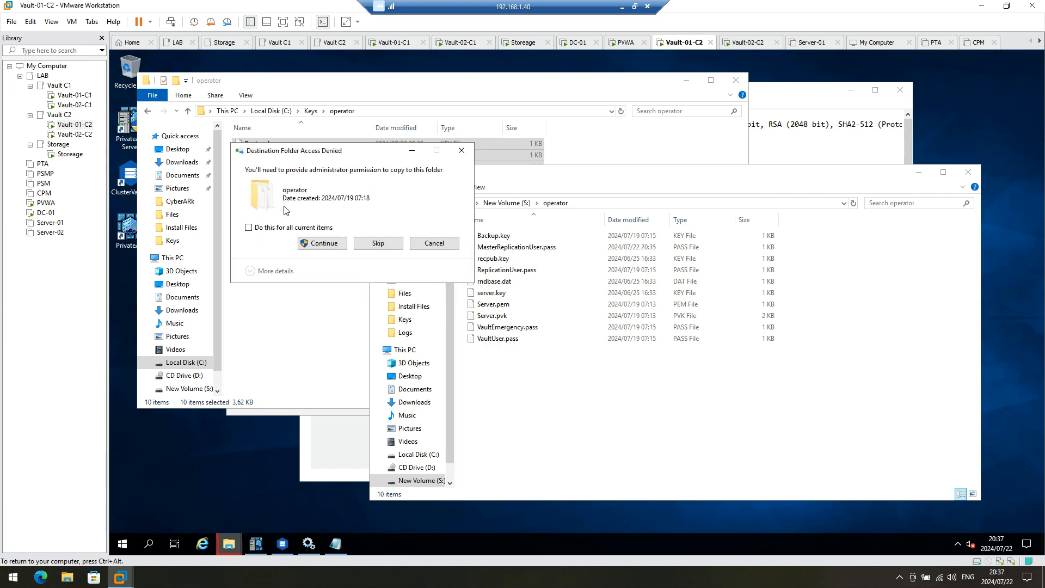
{"action": "left_click", "coordinate": [309, 238]}
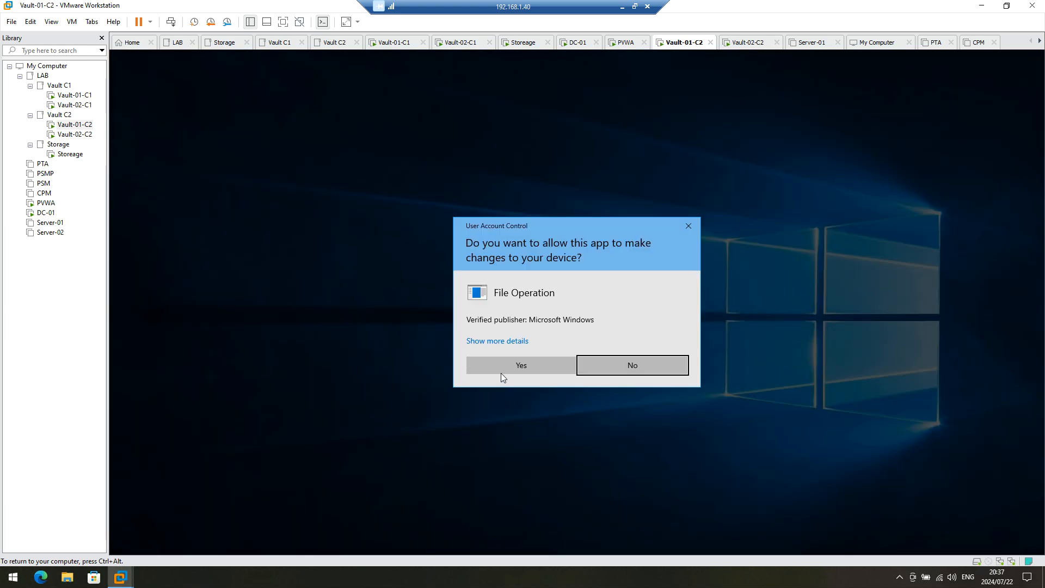
{"action": "left_click", "coordinate": [501, 373]}
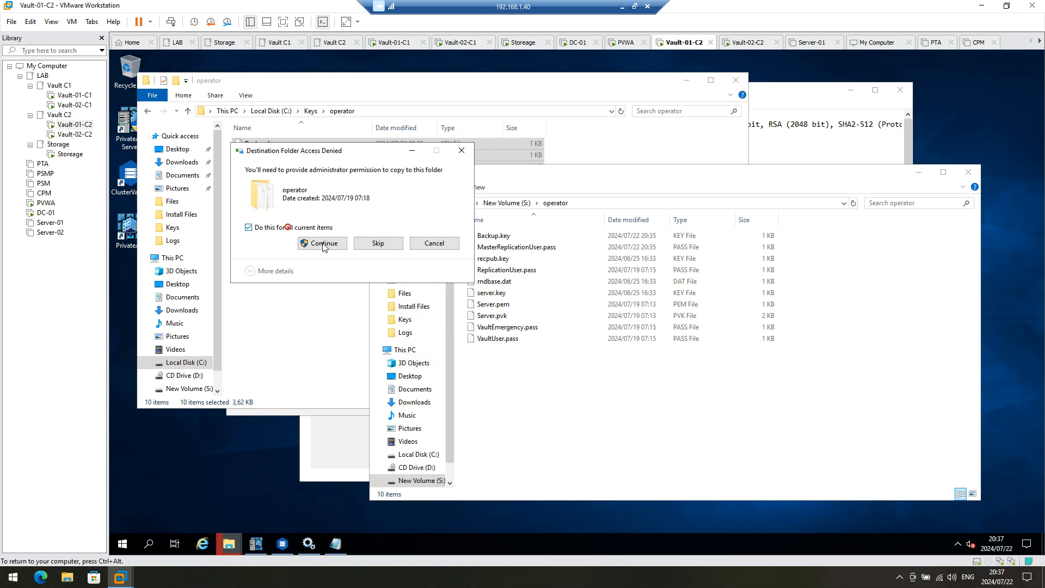
{"action": "left_click", "coordinate": [324, 243]}
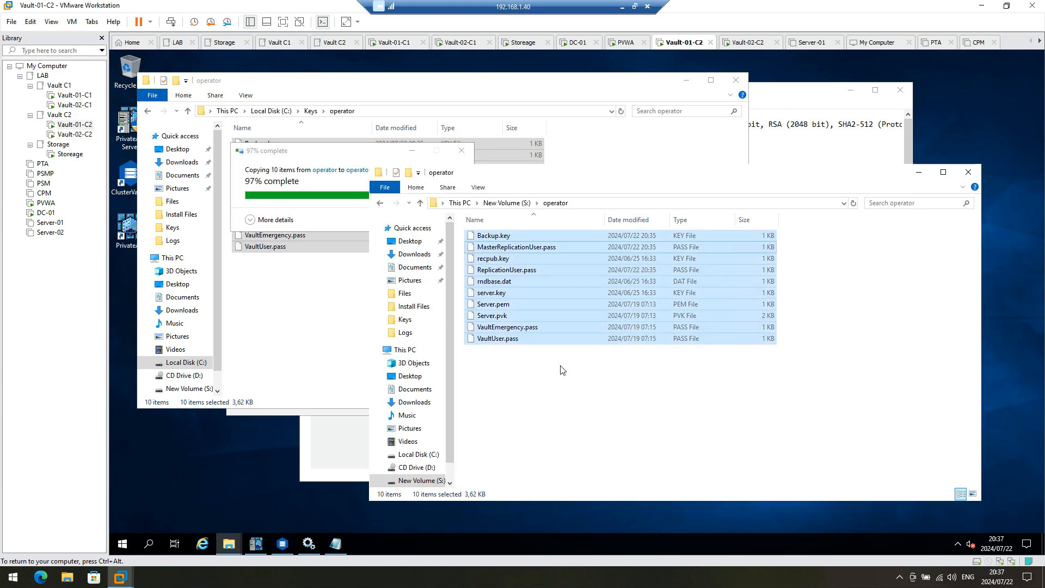
Step: Clear the file selection and return to the root of New Volume (S:)
{"action": "scroll", "coordinate": [381, 267], "scroll_direction": "up", "scroll_amount": 3}
{"action": "left_click", "coordinate": [308, 321]}
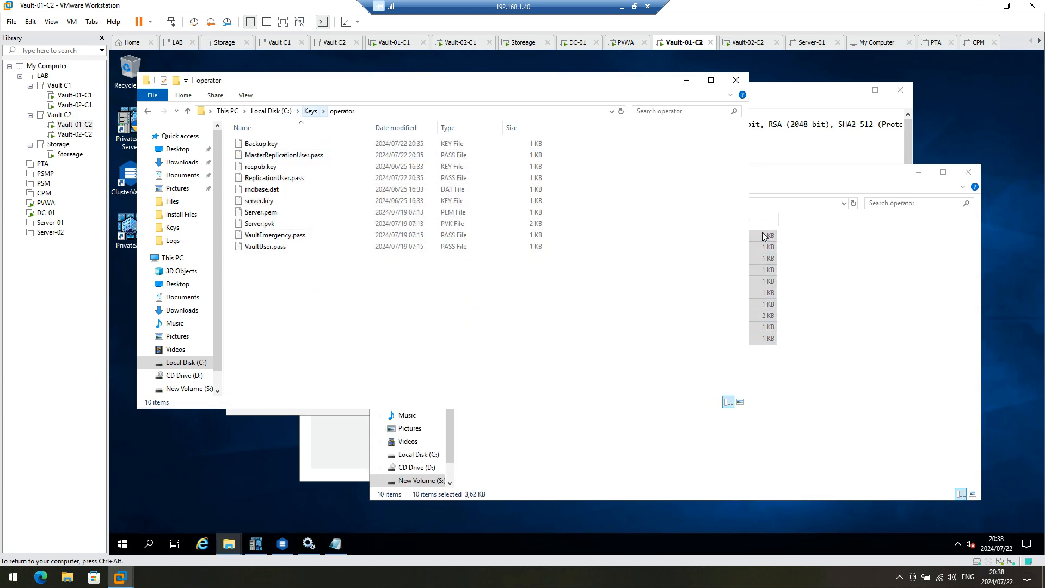
{"action": "left_click", "coordinate": [867, 317]}
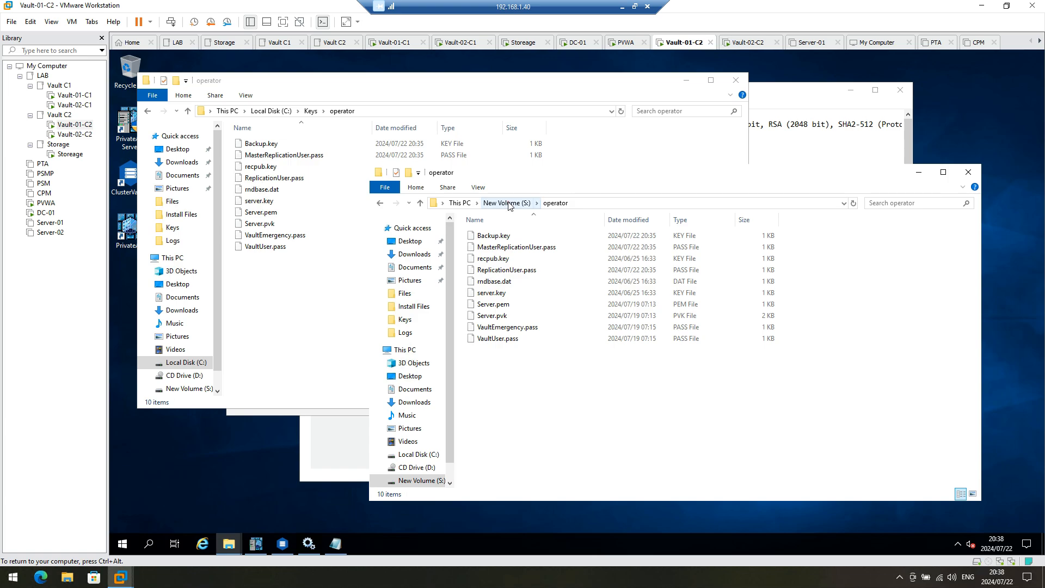
{"action": "left_click", "coordinate": [509, 203]}
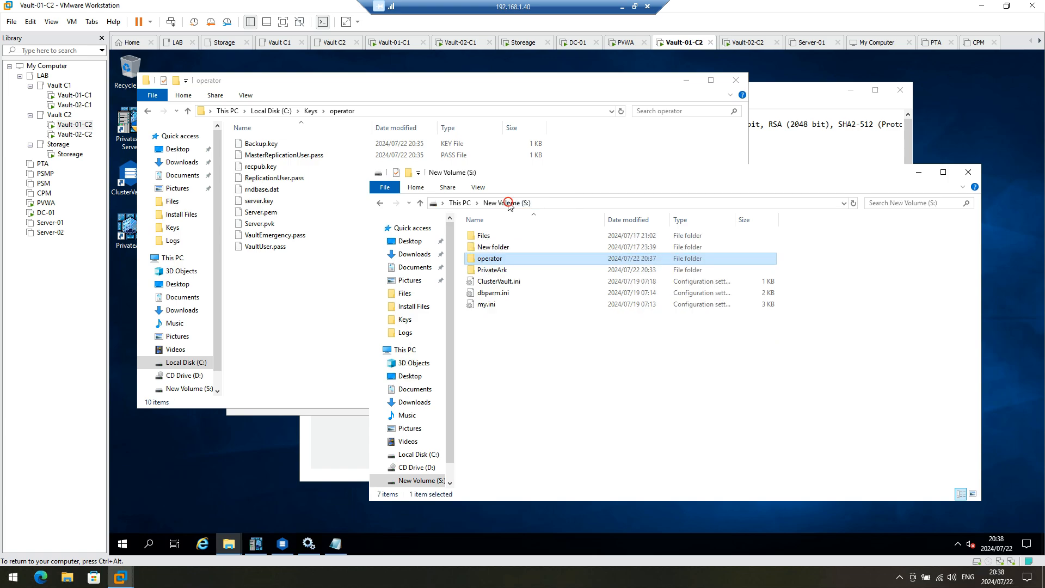
Step: Open S:\dbparm.ini and highlight the AllowNonStandardFWAddresses line, then minimize Notepad
{"action": "double_click", "coordinate": [501, 294]}
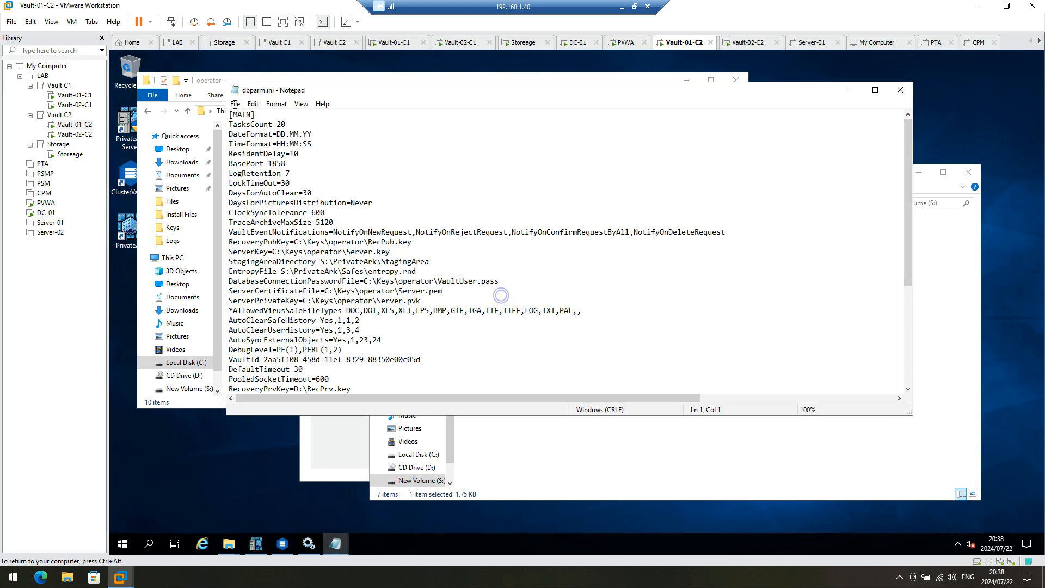
{"action": "scroll", "coordinate": [339, 246], "scroll_direction": "down", "scroll_amount": 4}
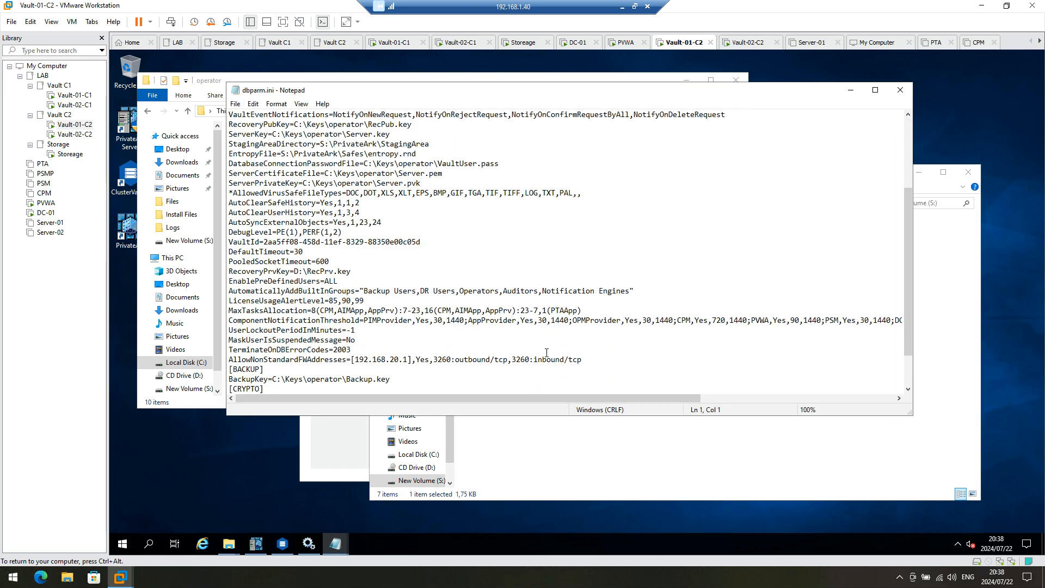
{"action": "left_click_drag", "start_coordinate": [595, 361], "coordinate": [228, 359]}
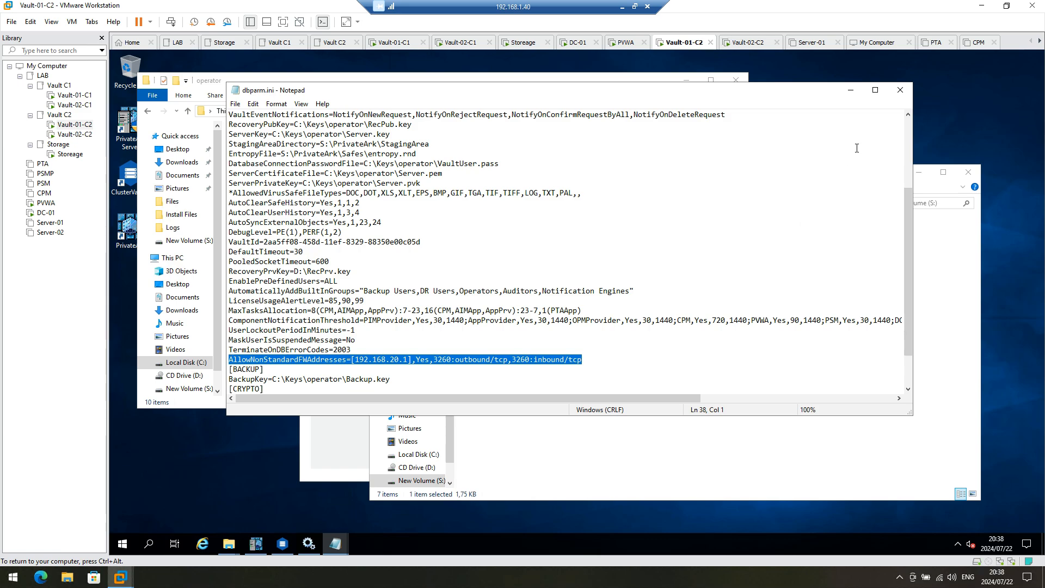
{"action": "scroll", "coordinate": [852, 94], "scroll_direction": "down", "scroll_amount": 2}
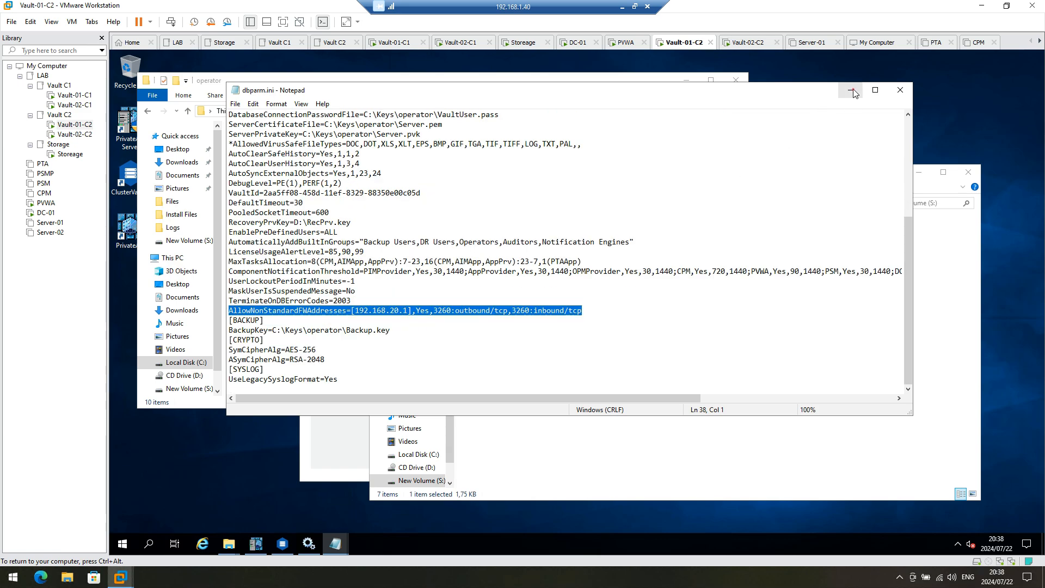
{"action": "left_click", "coordinate": [851, 90]}
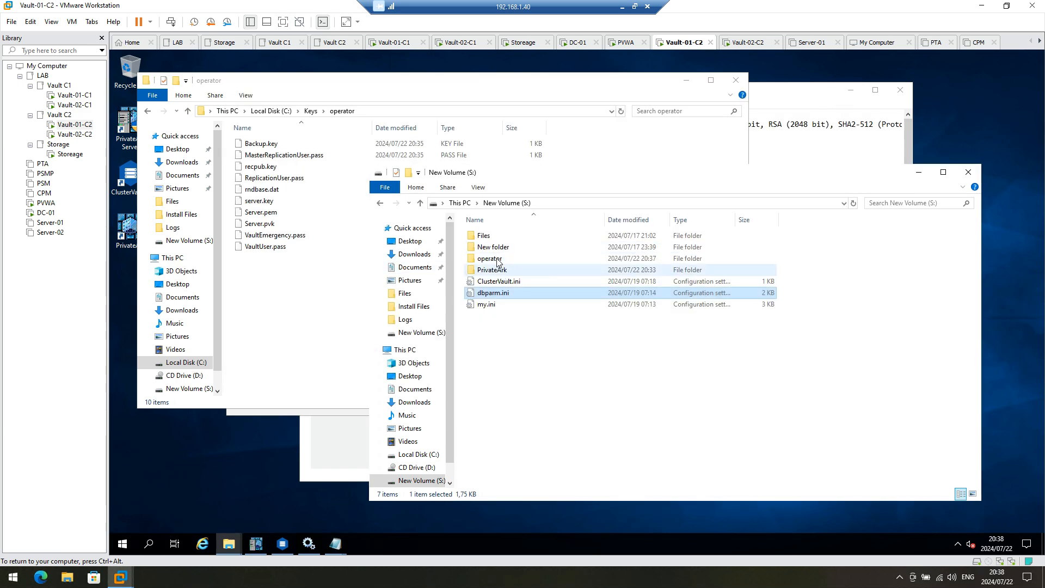
Step: Look into S:\Files, return to the S: root, and show New Volume (S:) in the other window
{"action": "double_click", "coordinate": [494, 239]}
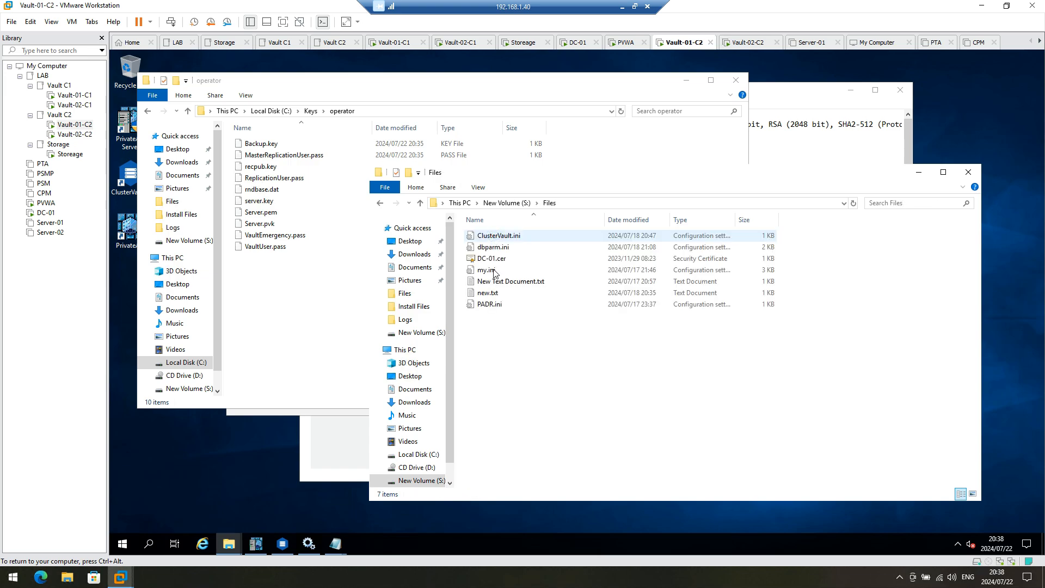
{"action": "left_click", "coordinate": [514, 203]}
{"action": "left_click", "coordinate": [741, 95]}
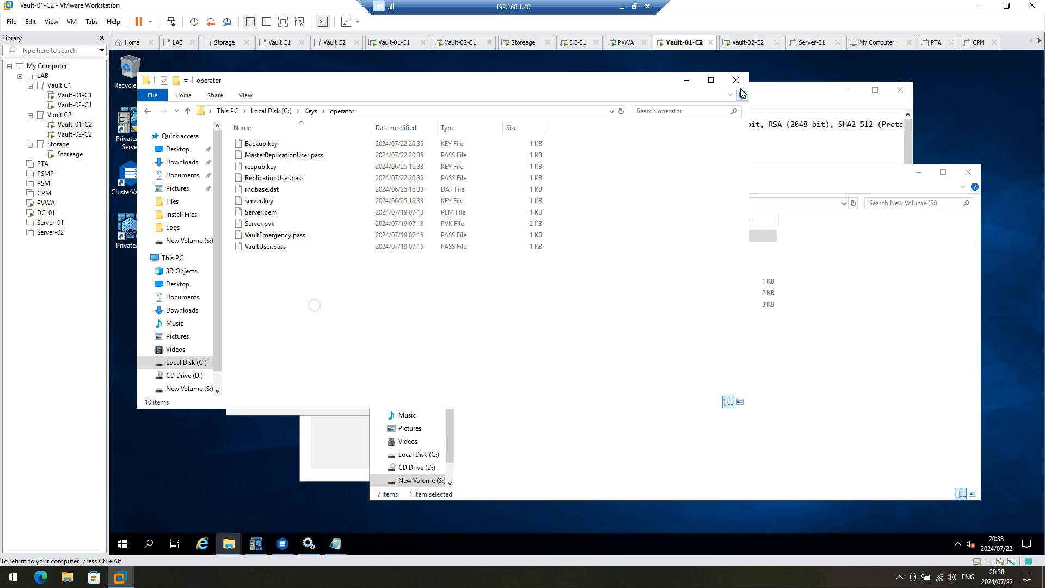
{"action": "left_click", "coordinate": [784, 89]}
{"action": "left_click", "coordinate": [896, 89]}
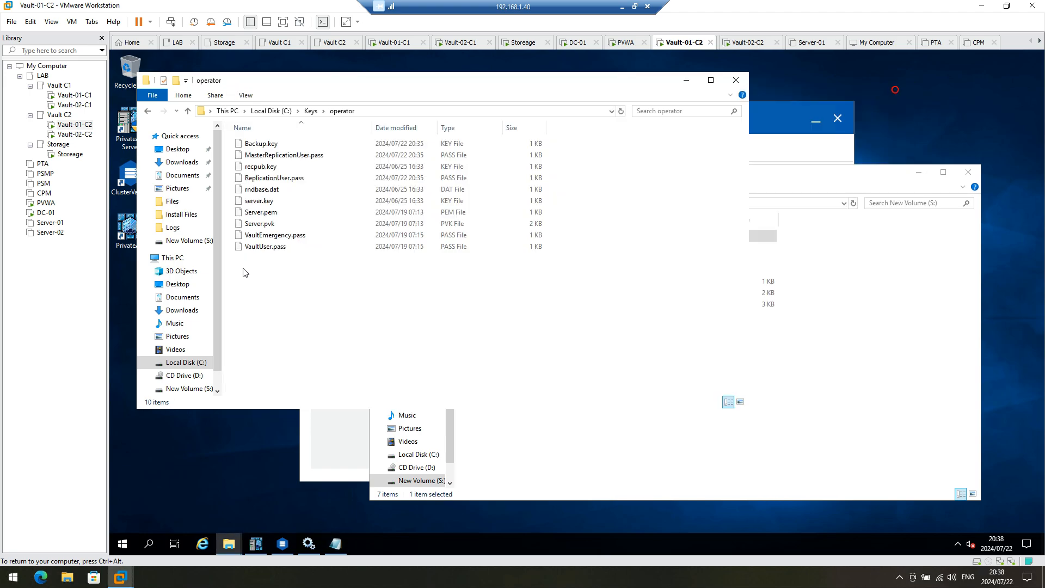
{"action": "left_click", "coordinate": [188, 388]}
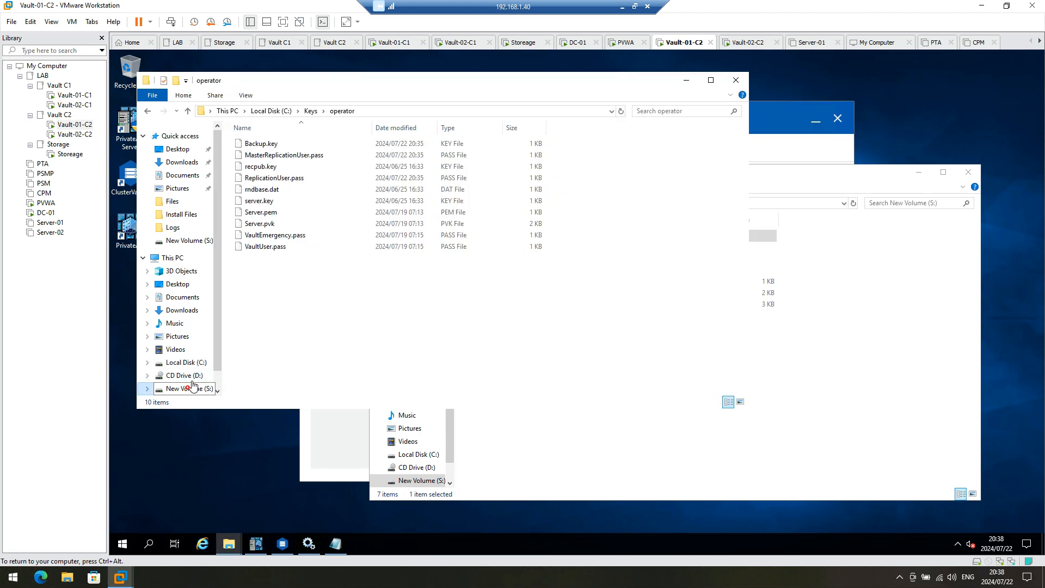
Step: Open padr.log from C:\Program Files (x86)\PrivateArk\PADR\Logs and scroll to its end
{"action": "left_click", "coordinate": [187, 363]}
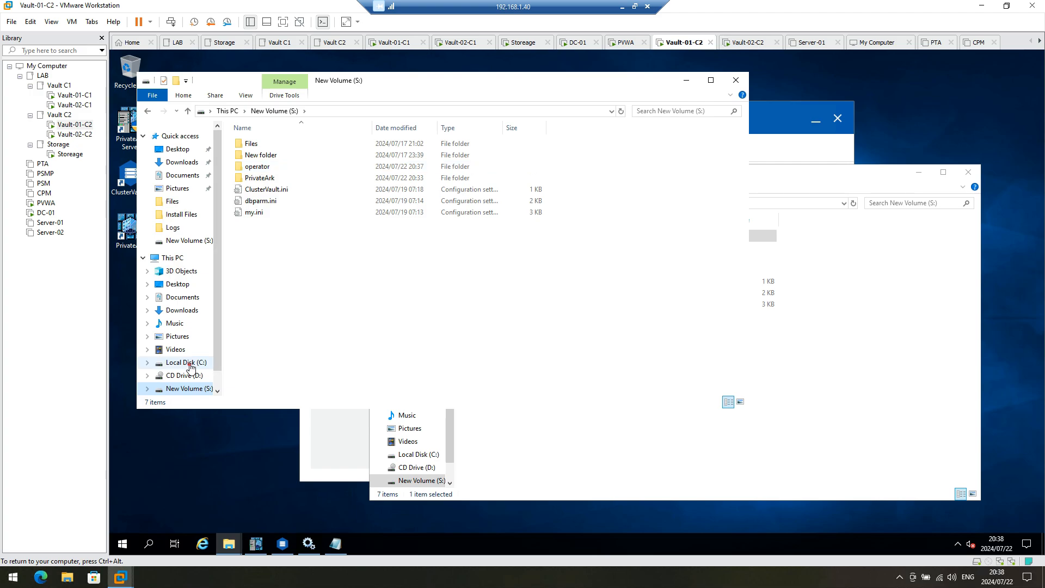
{"action": "double_click", "coordinate": [279, 191]}
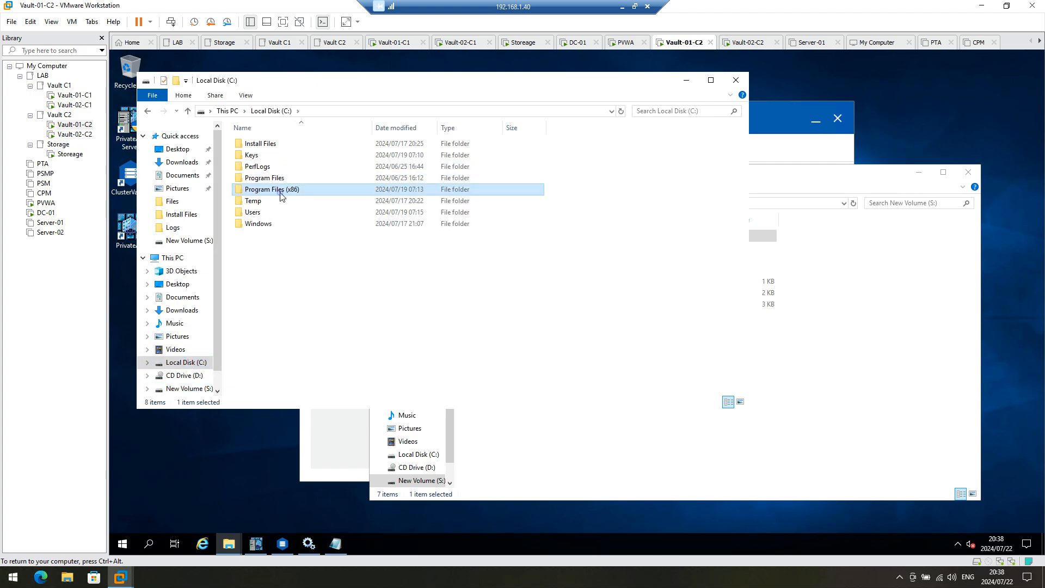
{"action": "double_click", "coordinate": [272, 180]}
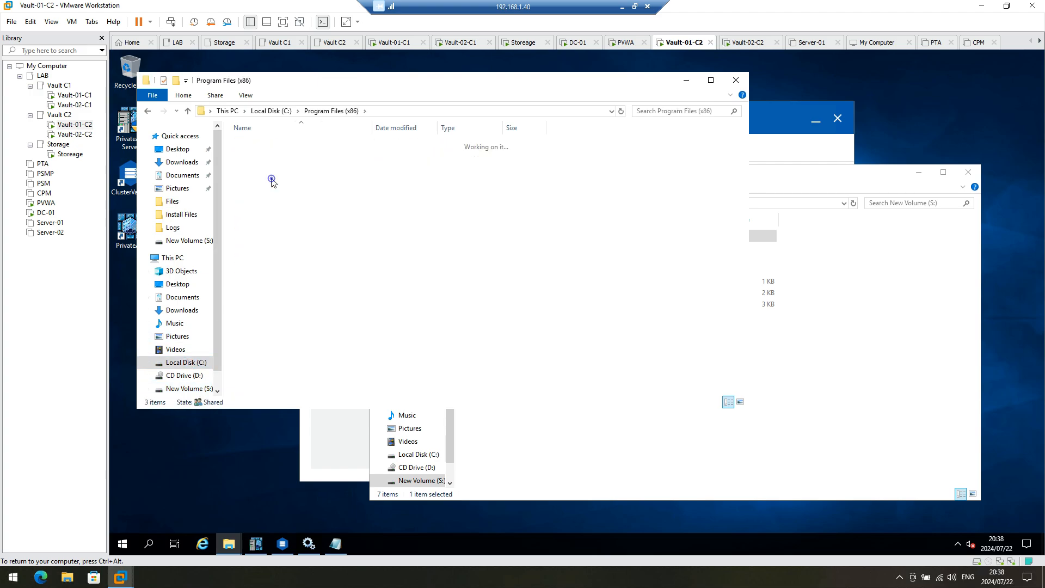
{"action": "double_click", "coordinate": [271, 155]}
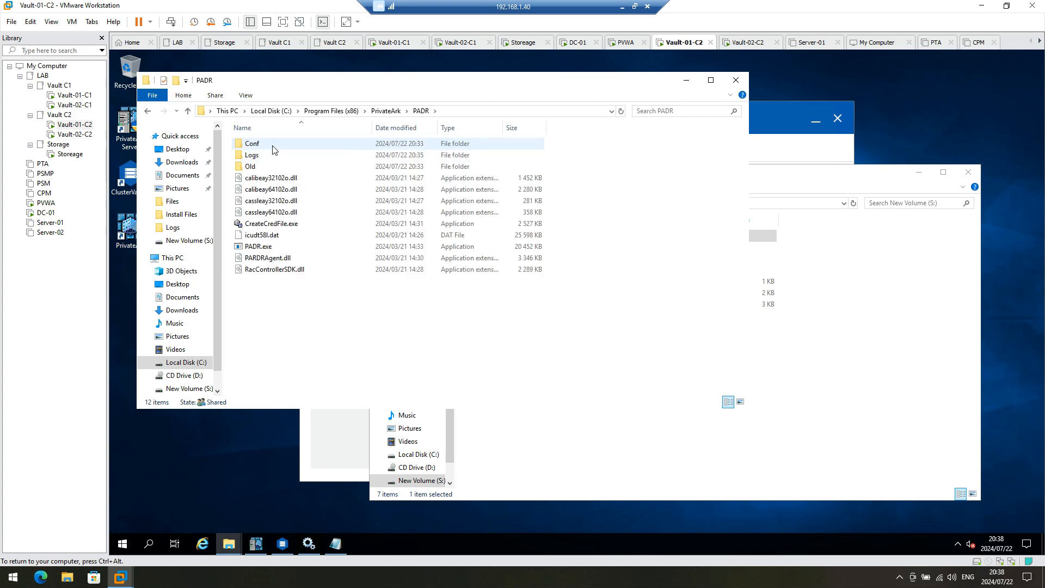
{"action": "double_click", "coordinate": [262, 156]}
{"action": "double_click", "coordinate": [276, 169]}
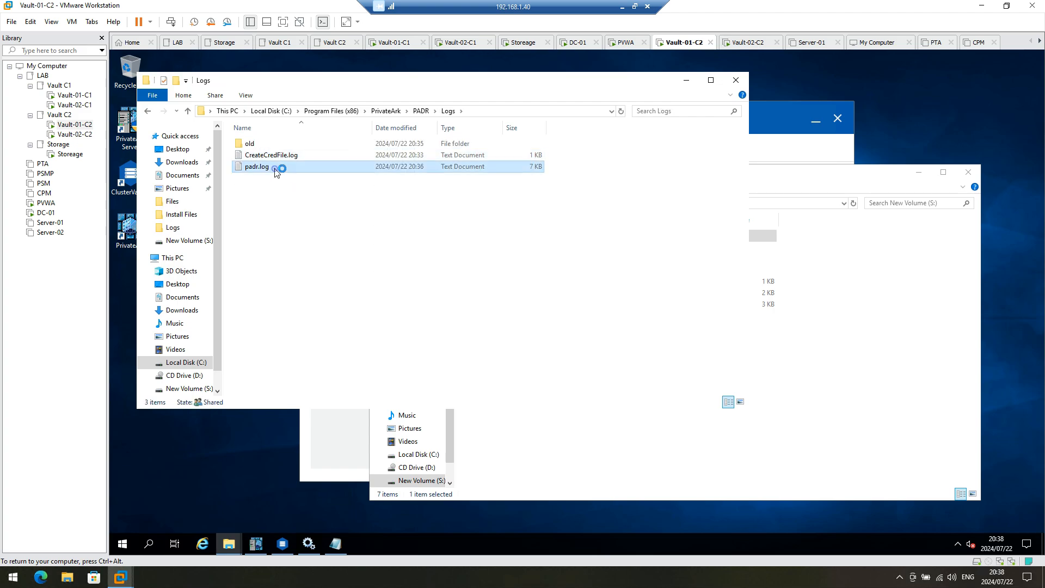
{"action": "scroll", "coordinate": [468, 281], "scroll_direction": "down", "scroll_amount": 15}
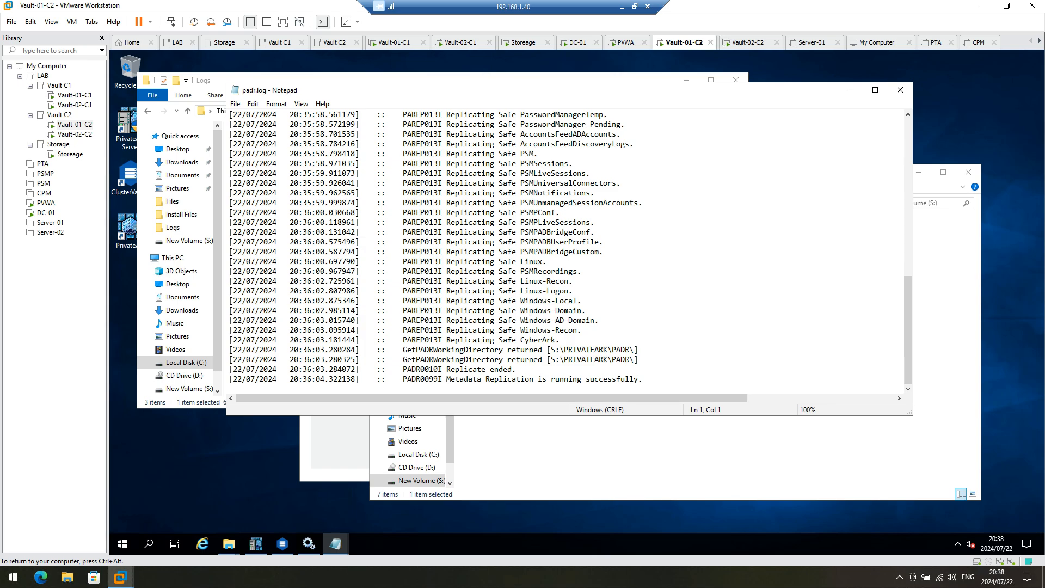
{"action": "scroll", "coordinate": [531, 318], "scroll_direction": "up", "scroll_amount": 15}
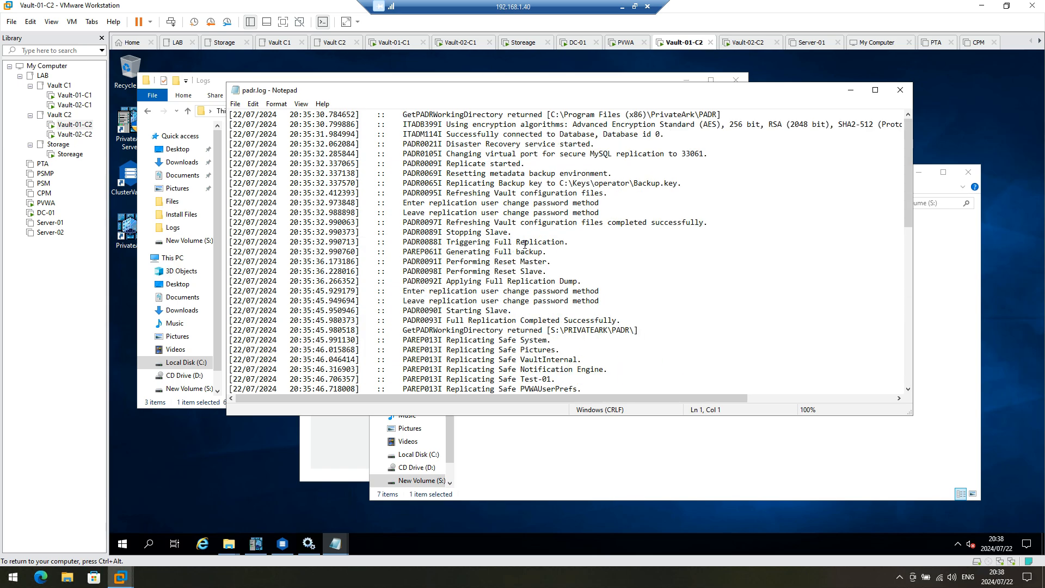
{"action": "scroll", "coordinate": [524, 243], "scroll_direction": "down", "scroll_amount": 15}
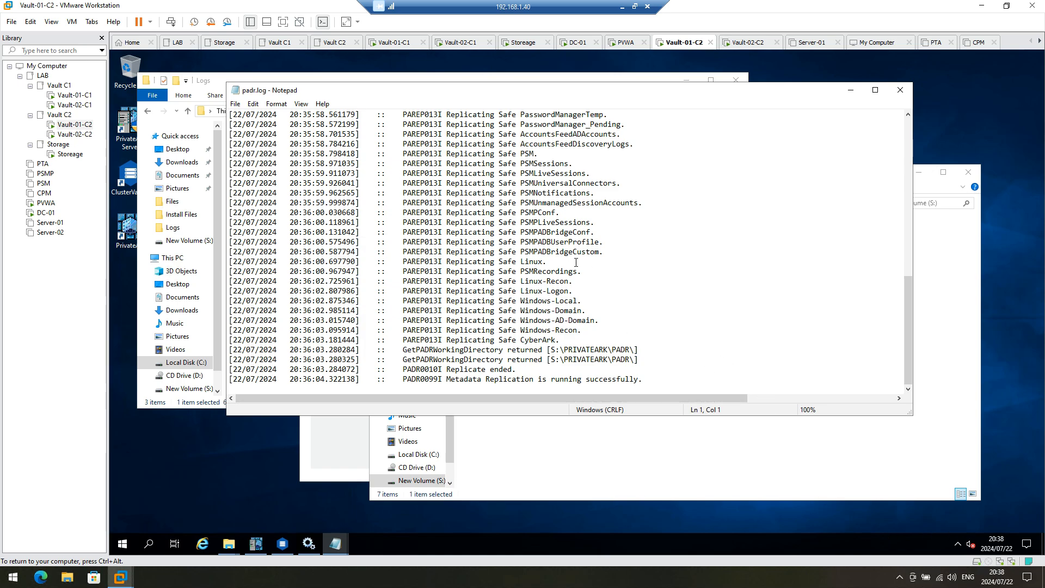
Step: Highlight the Windows-Local and Windows-Domain replication lines in padr.log, then minimize Notepad
{"action": "left_click", "coordinate": [75, 134]}
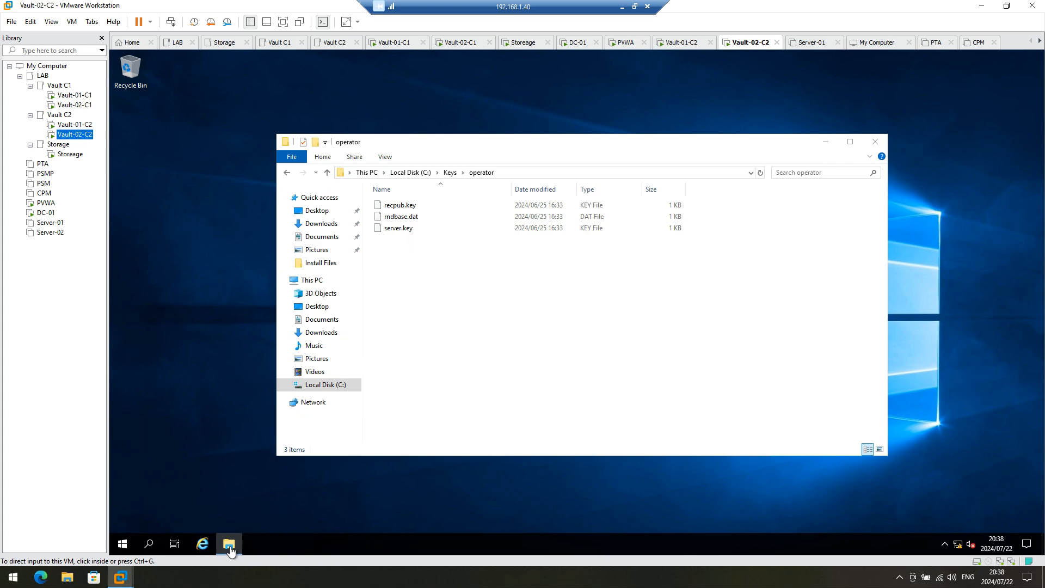
{"action": "left_click", "coordinate": [75, 125]}
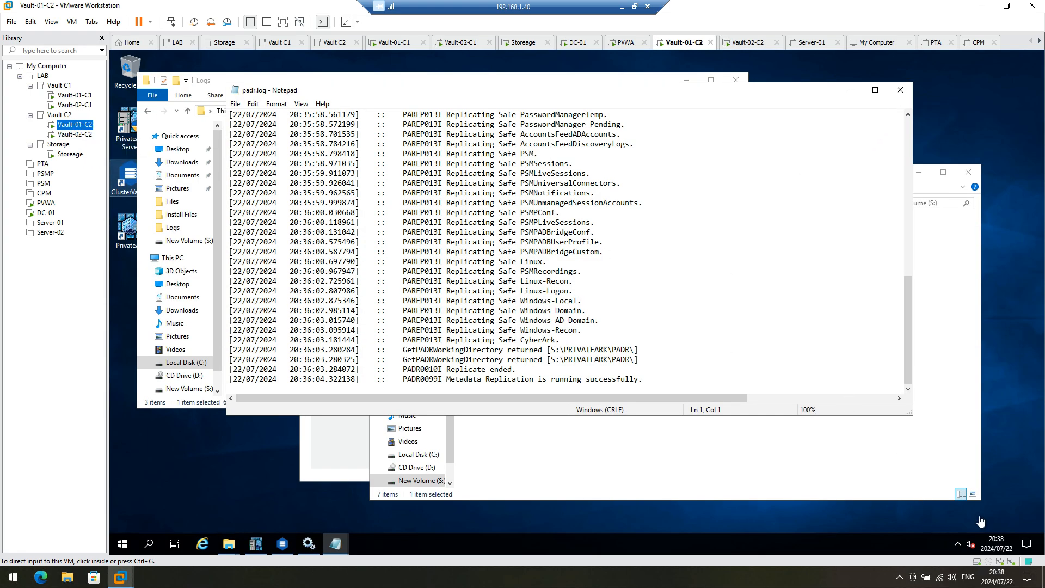
{"action": "left_click", "coordinate": [846, 297]}
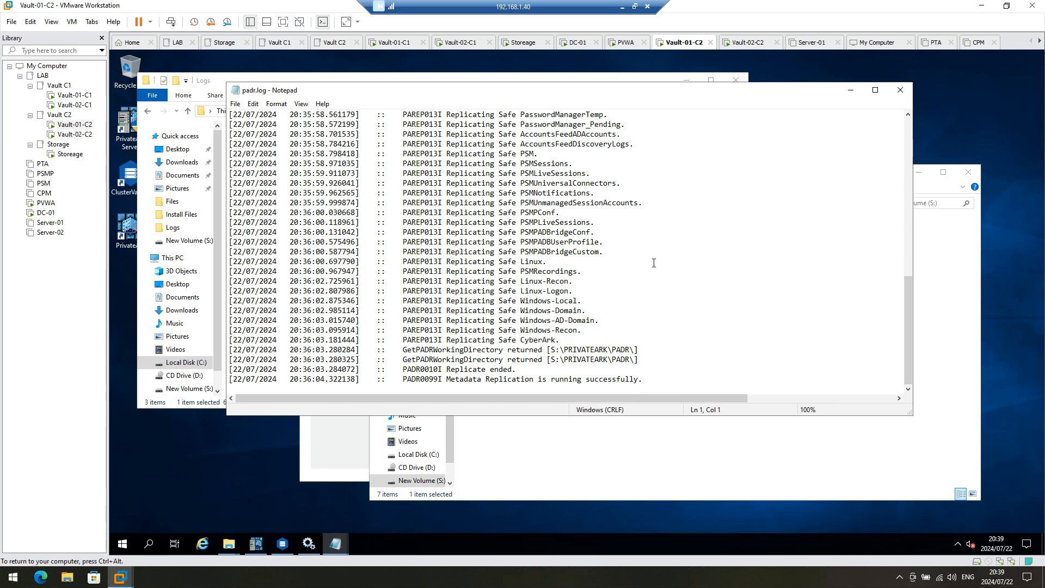
{"action": "left_click_drag", "start_coordinate": [566, 310], "coordinate": [592, 303]}
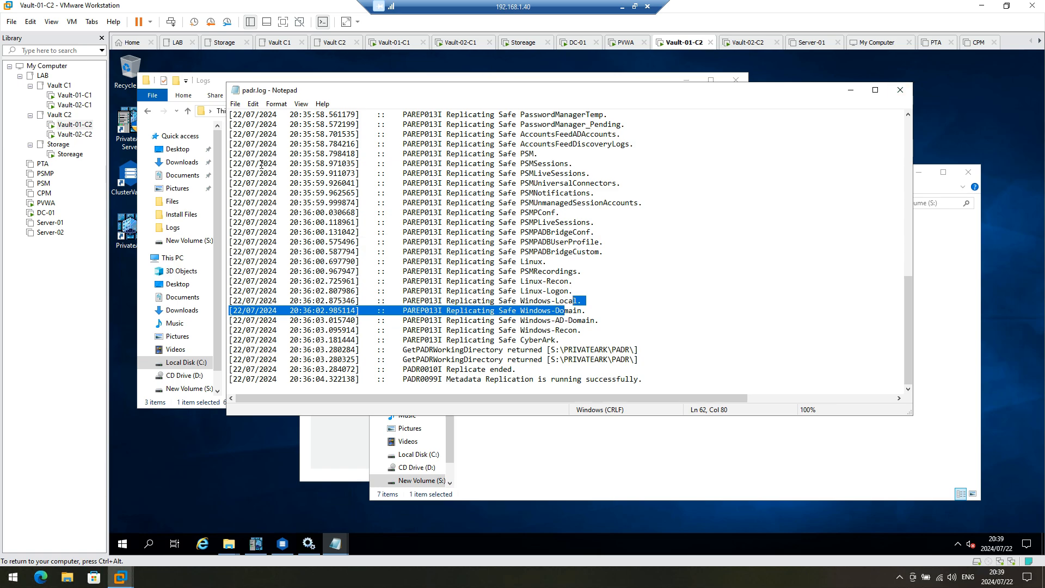
{"action": "left_click", "coordinate": [850, 92]}
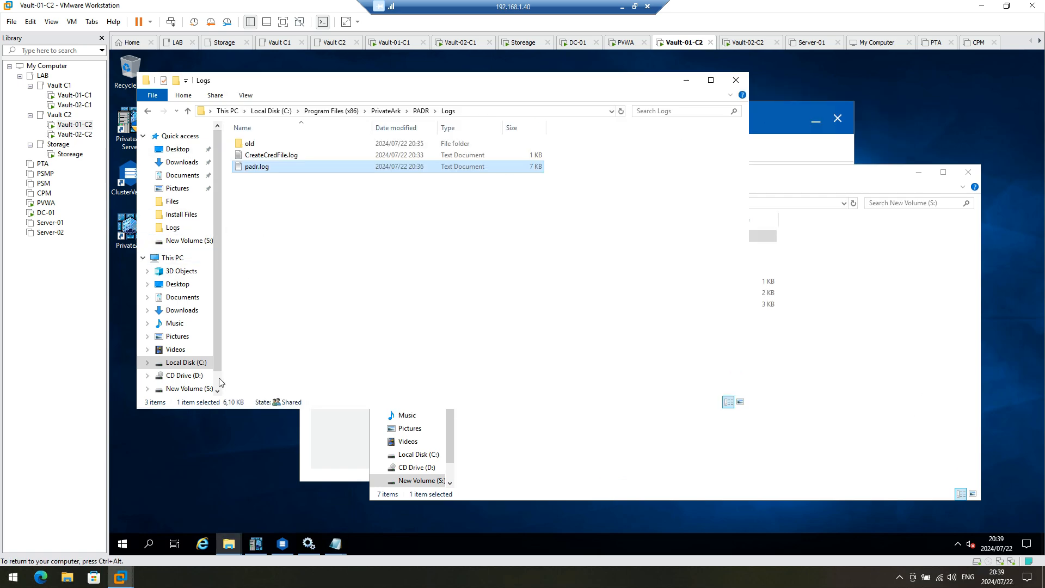
{"action": "left_click", "coordinate": [308, 543]}
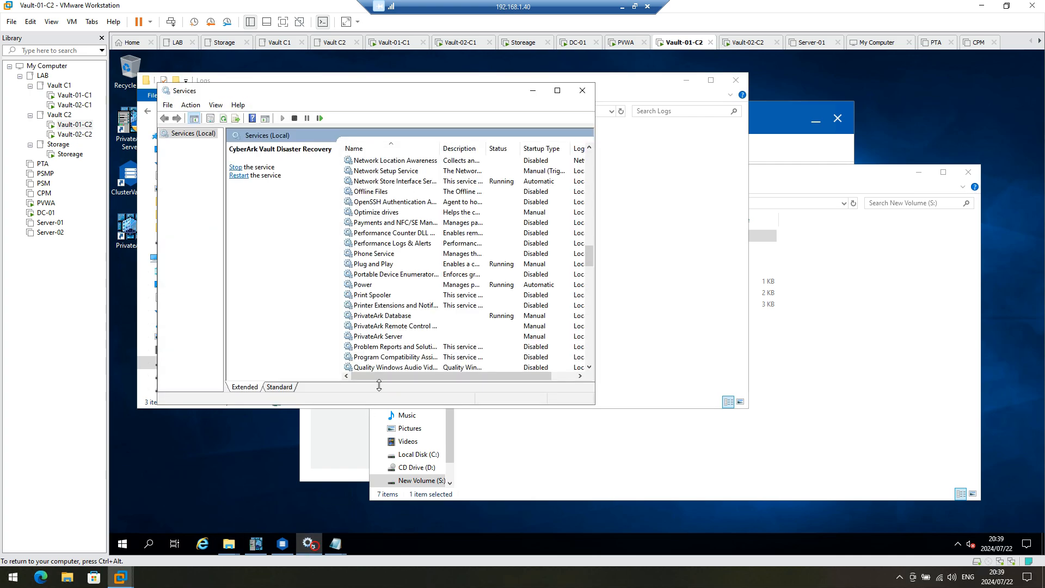
Step: Jump to the C entries in the services list and stop CyberArk Vault Disaster Recovery
{"action": "left_click", "coordinate": [409, 307]}
{"action": "scroll", "coordinate": [420, 280], "scroll_direction": "up", "scroll_amount": 7}
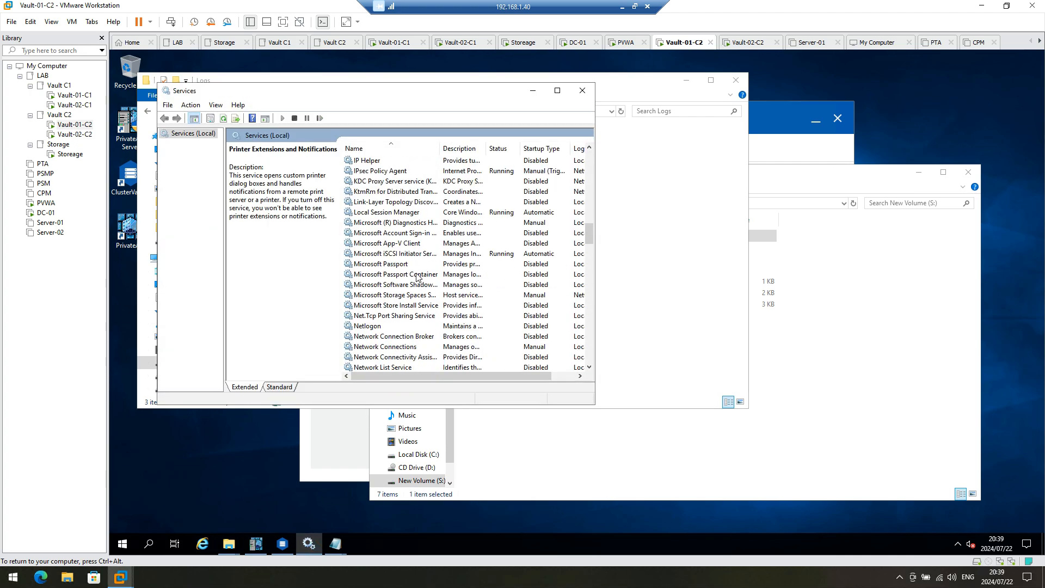
{"action": "key", "text": "c"}
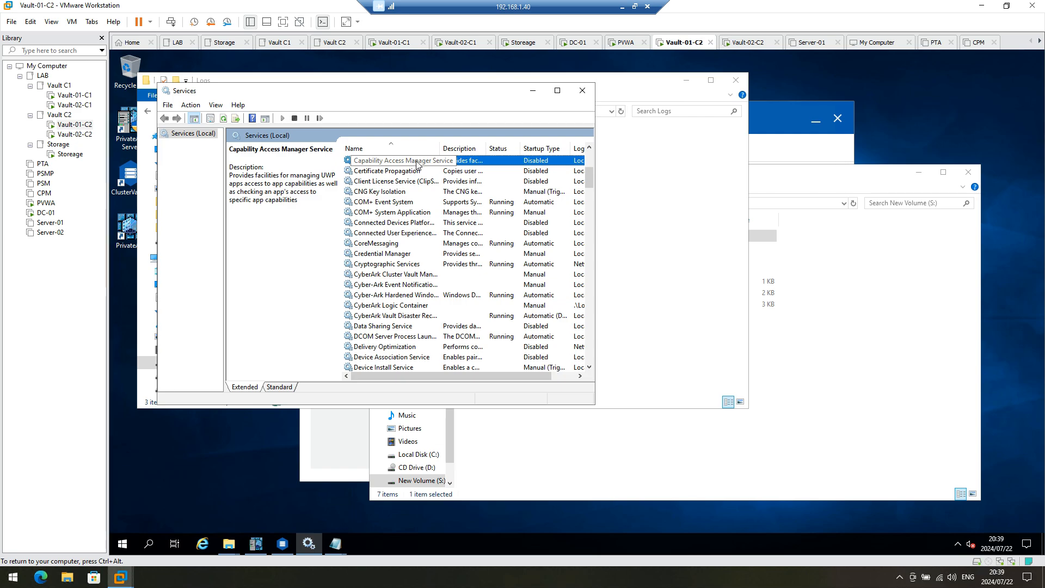
{"action": "scroll", "coordinate": [419, 191], "scroll_direction": "up", "scroll_amount": 2}
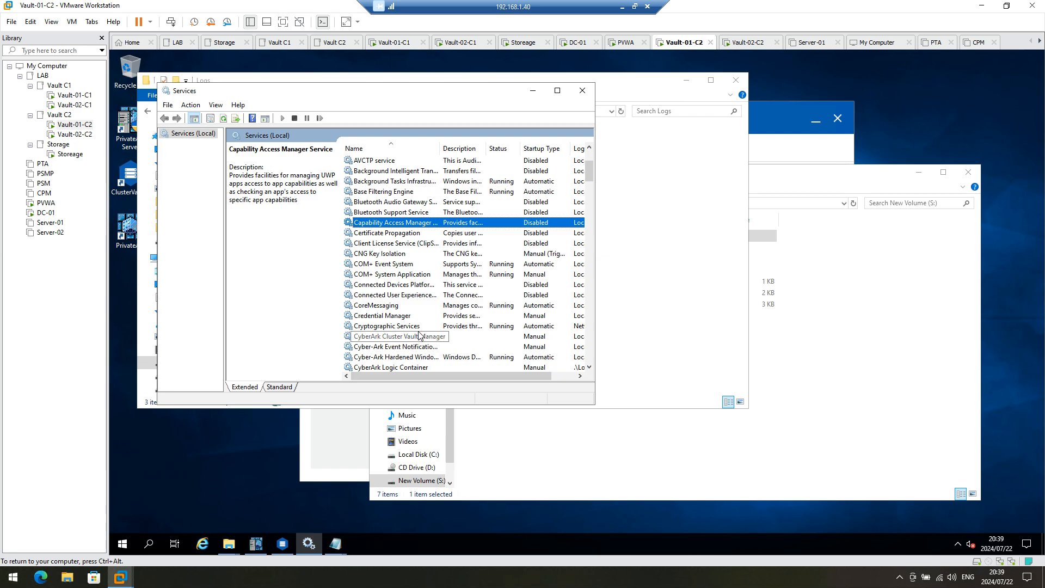
{"action": "left_click", "coordinate": [408, 328]}
{"action": "scroll", "coordinate": [408, 343], "scroll_direction": "down", "scroll_amount": 1}
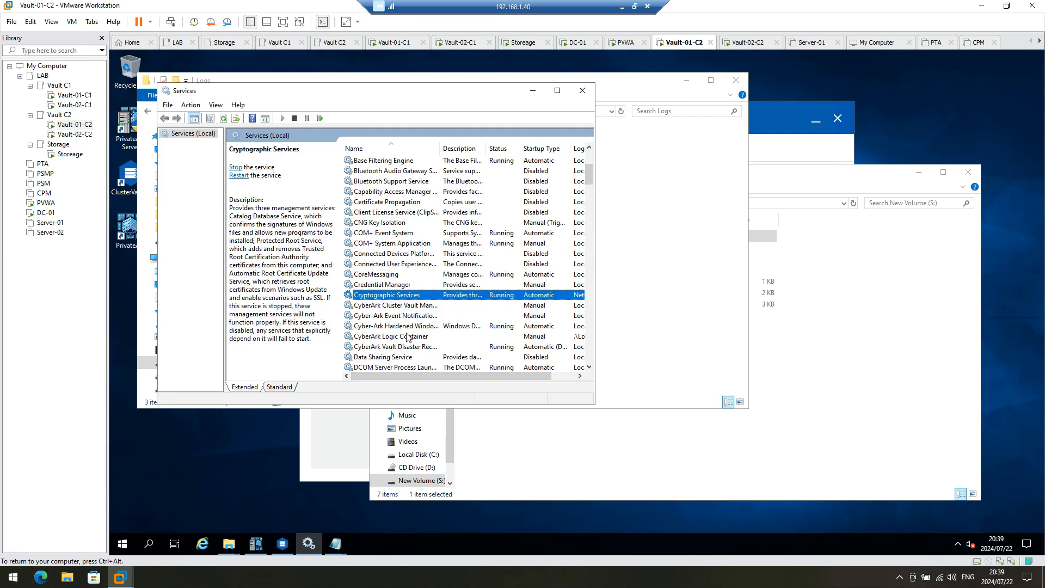
{"action": "scroll", "coordinate": [405, 337], "scroll_direction": "down", "scroll_amount": 1}
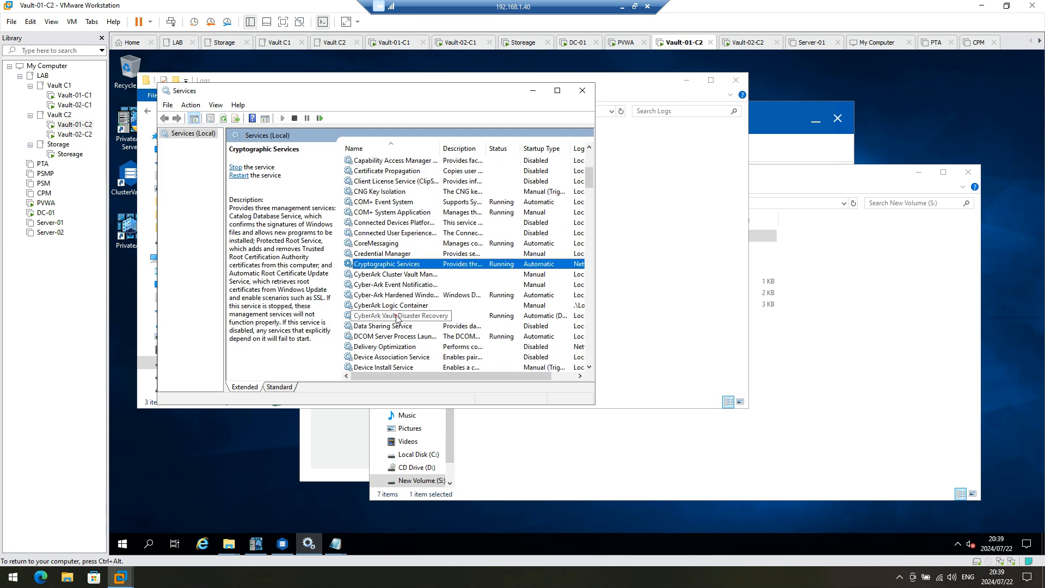
{"action": "left_click", "coordinate": [398, 316]}
{"action": "right_click", "coordinate": [396, 315]}
{"action": "left_click", "coordinate": [422, 334]}
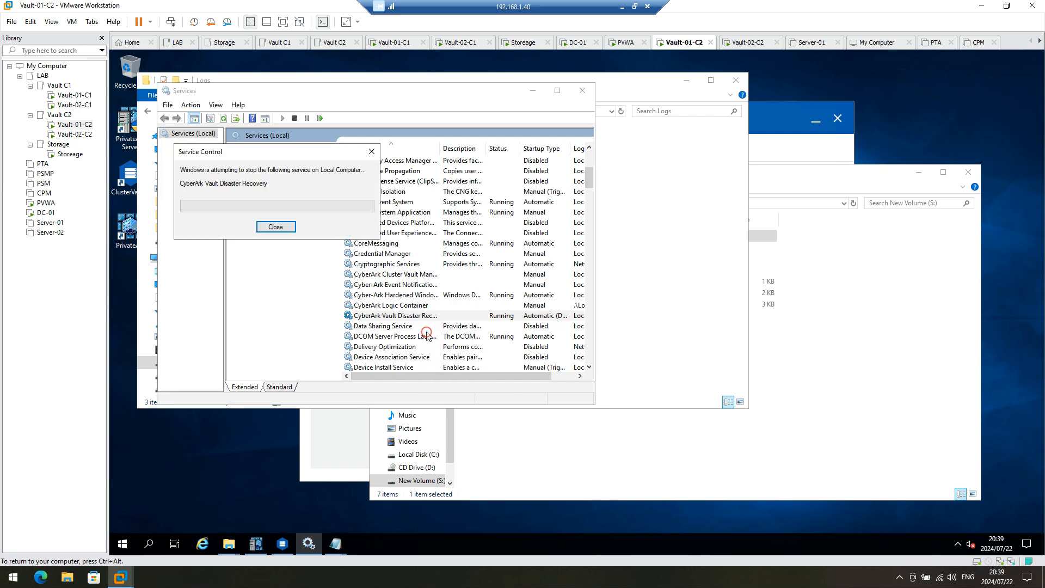
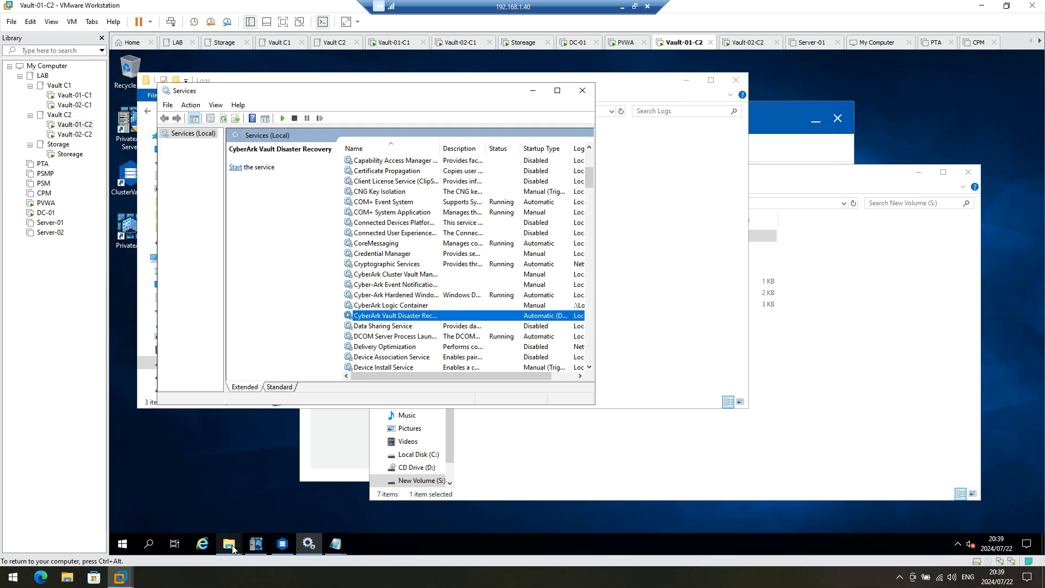
Step: Launch Computer Management with administrator rights on Vault-01-C2
{"action": "left_click", "coordinate": [124, 545]}
{"action": "left_click", "coordinate": [305, 420]}
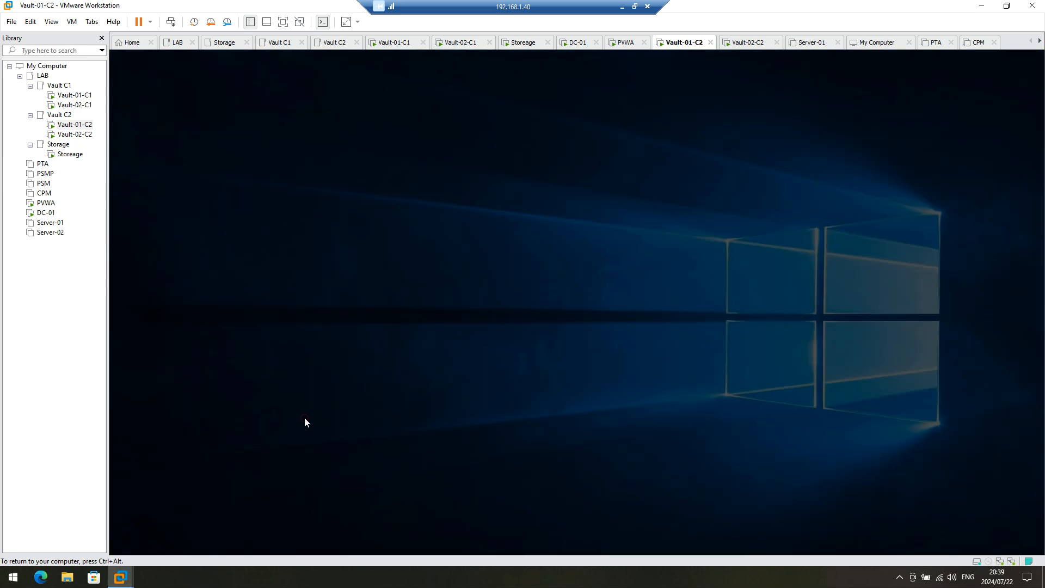
{"action": "left_click", "coordinate": [547, 363]}
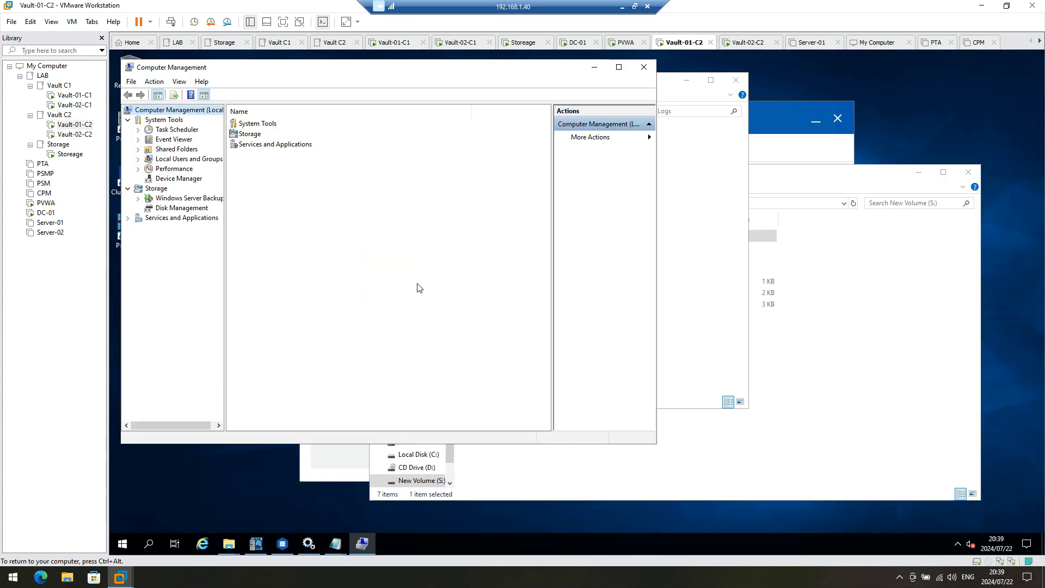
Step: Take Disk 1 offline in Disk Management, then switch to the Vault-02-C2 VM
{"action": "left_click", "coordinate": [184, 211]}
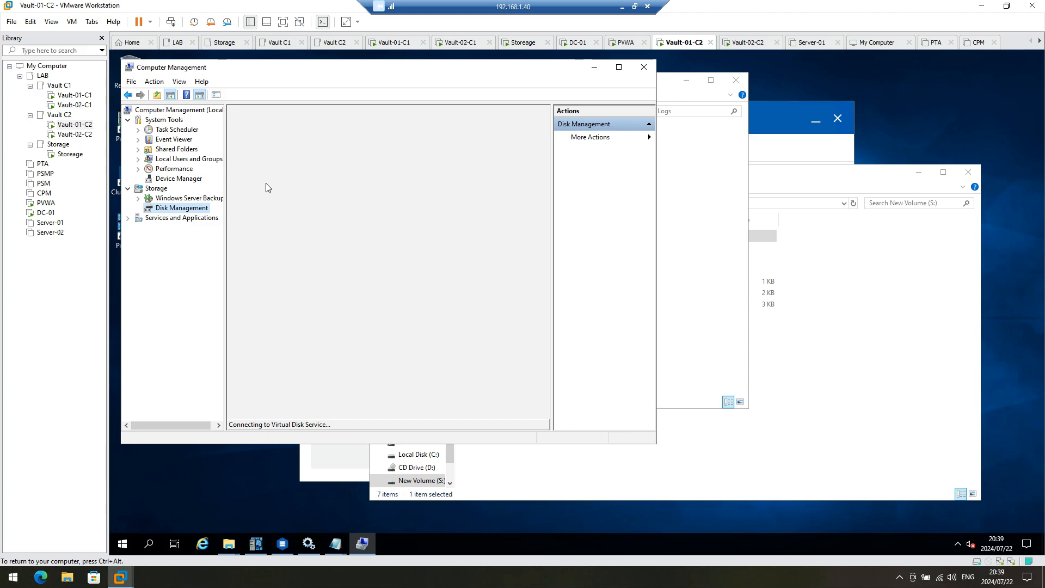
{"action": "right_click", "coordinate": [251, 361]}
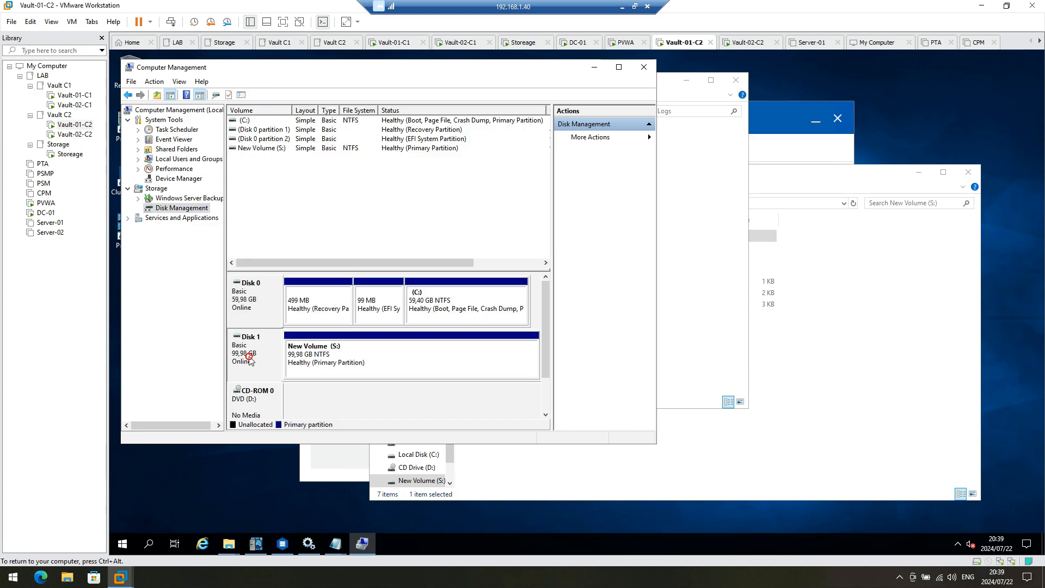
{"action": "left_click", "coordinate": [288, 444]}
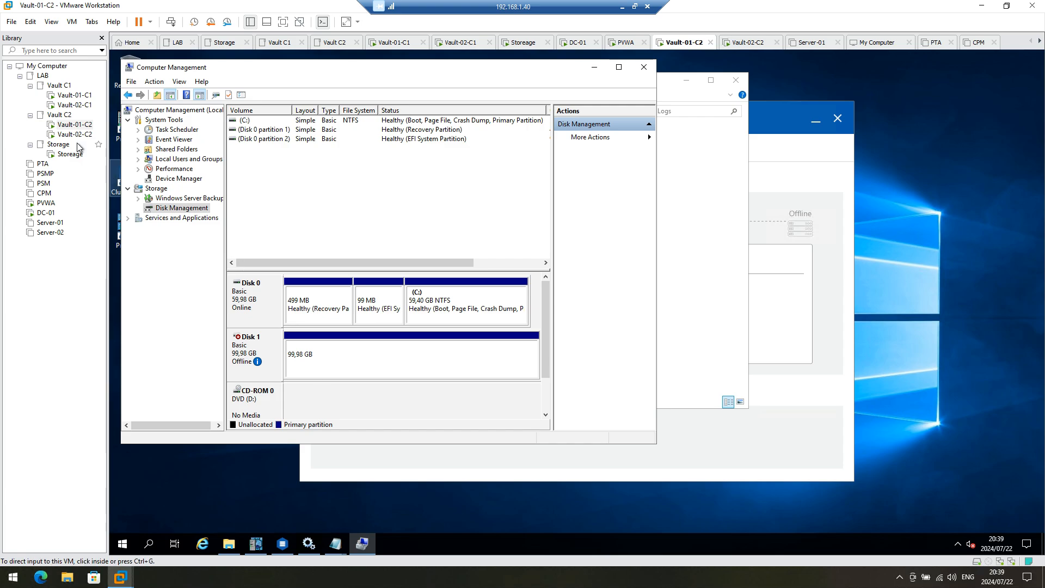
{"action": "left_click", "coordinate": [74, 134]}
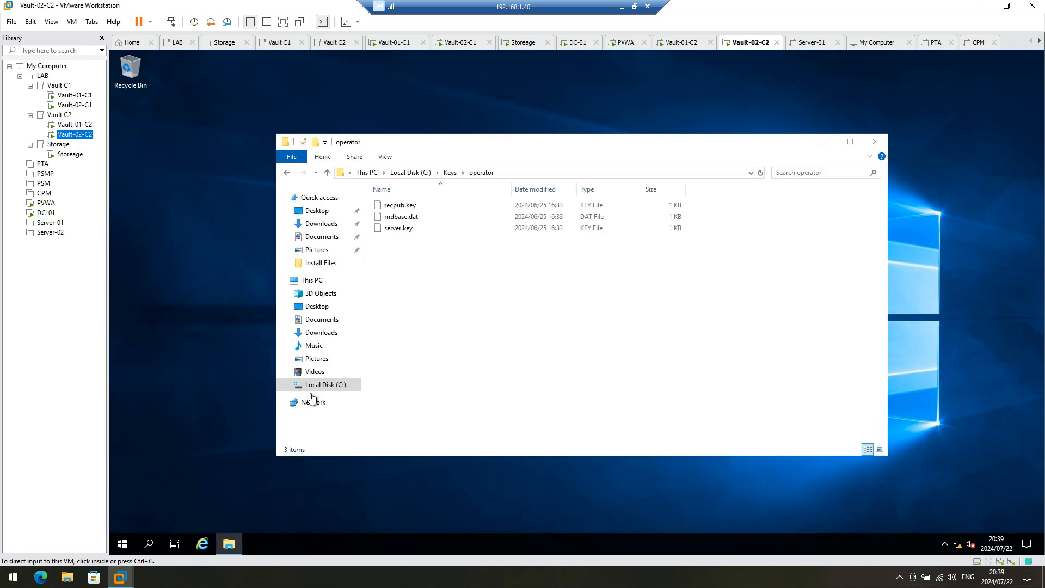
Step: On Vault-02-C2, bring the offline Disk 1 online in Computer Management's Disk Management
{"action": "left_click", "coordinate": [125, 544]}
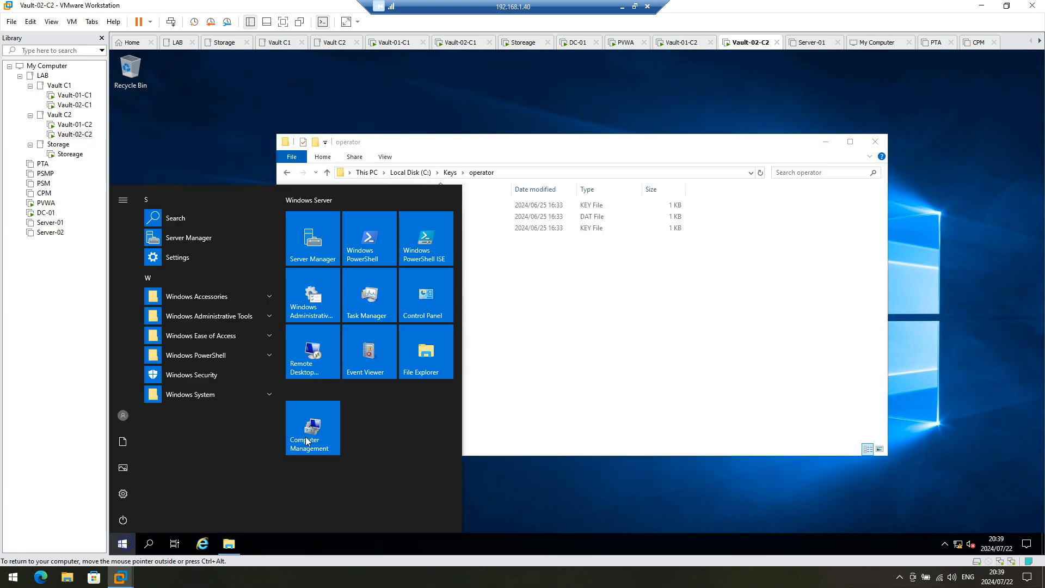
{"action": "left_click", "coordinate": [323, 434]}
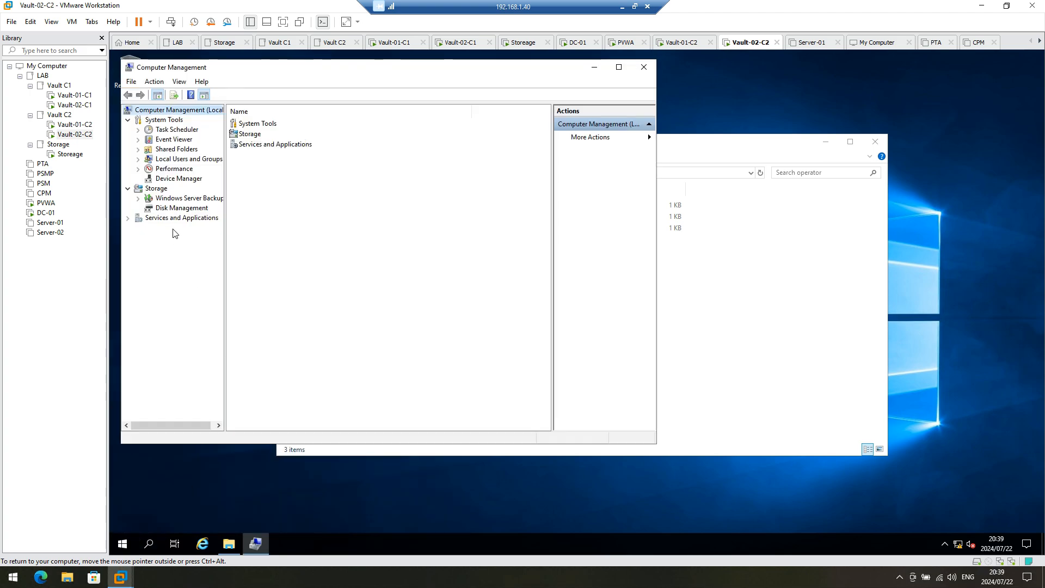
{"action": "left_click", "coordinate": [172, 210]}
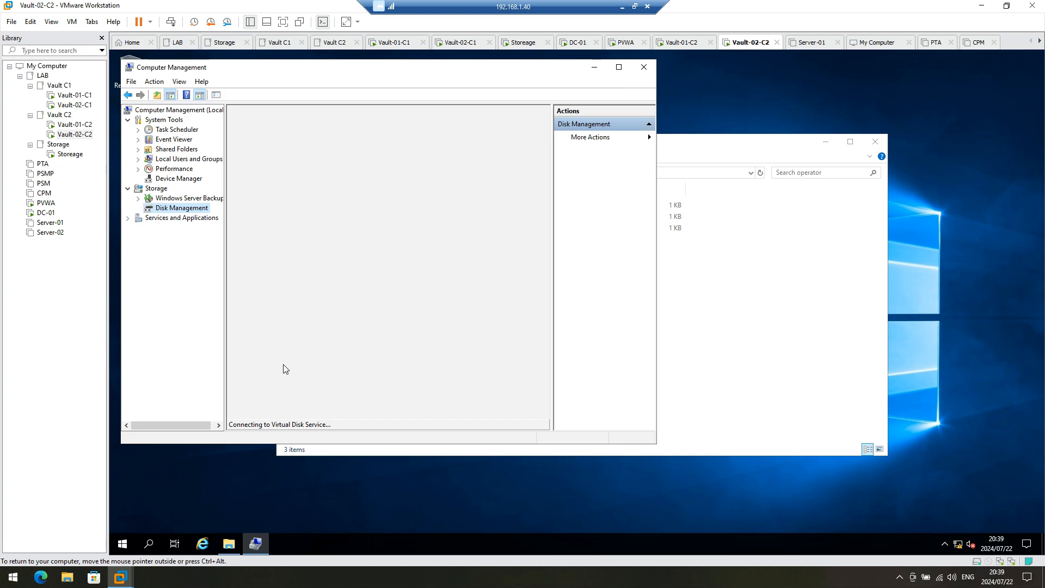
{"action": "right_click", "coordinate": [264, 353]}
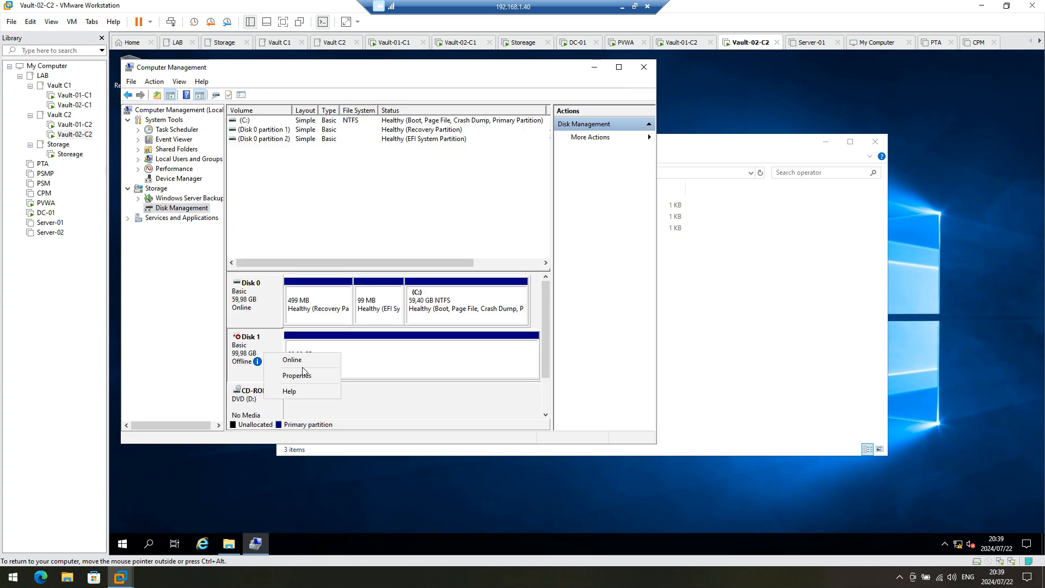
{"action": "left_click", "coordinate": [296, 360]}
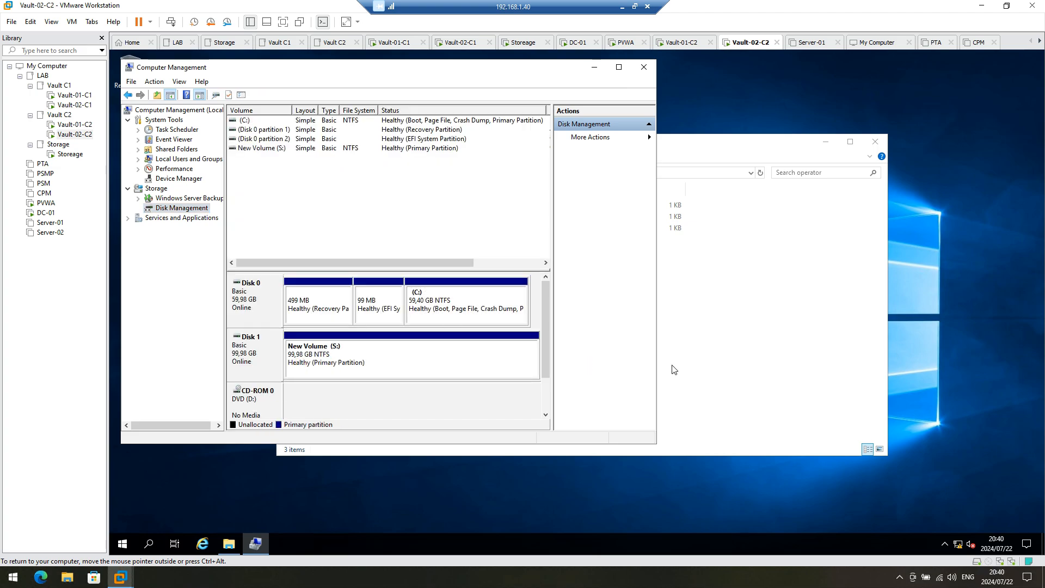
Step: Open the New Volume (S:) partition in File Explorer
{"action": "left_click", "coordinate": [410, 364]}
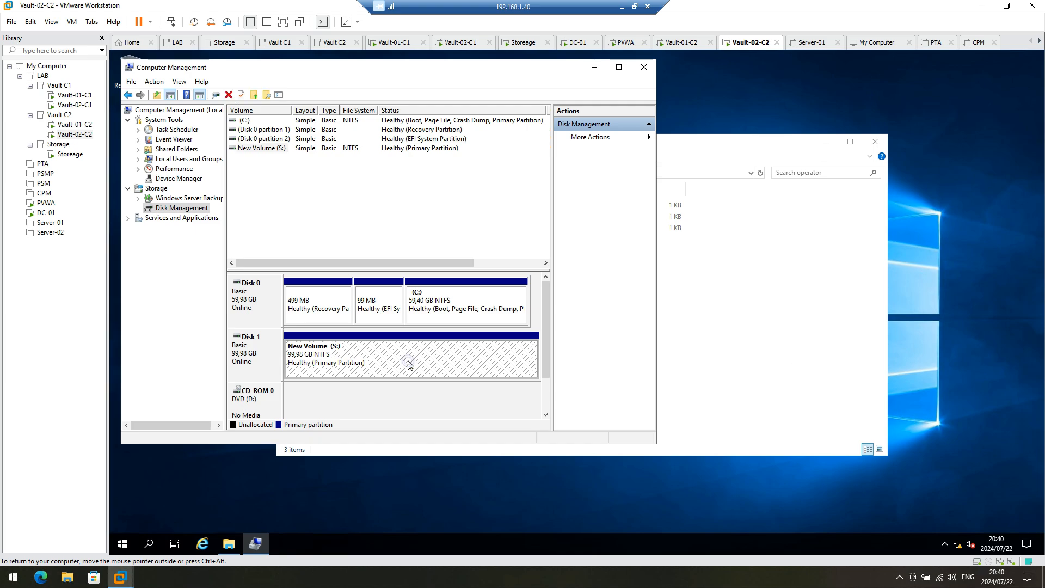
{"action": "right_click", "coordinate": [348, 361]}
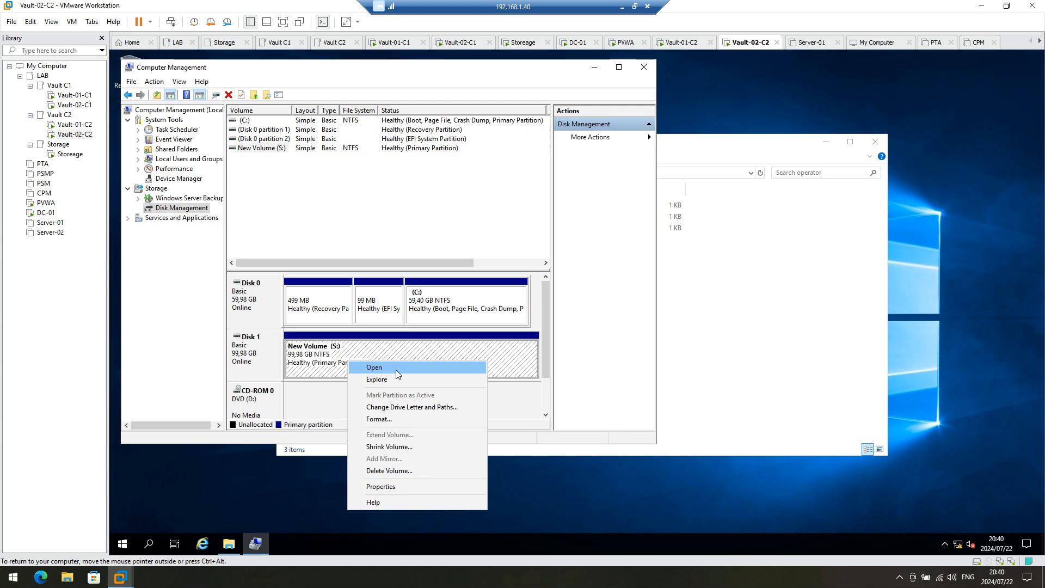
{"action": "left_click", "coordinate": [397, 370]}
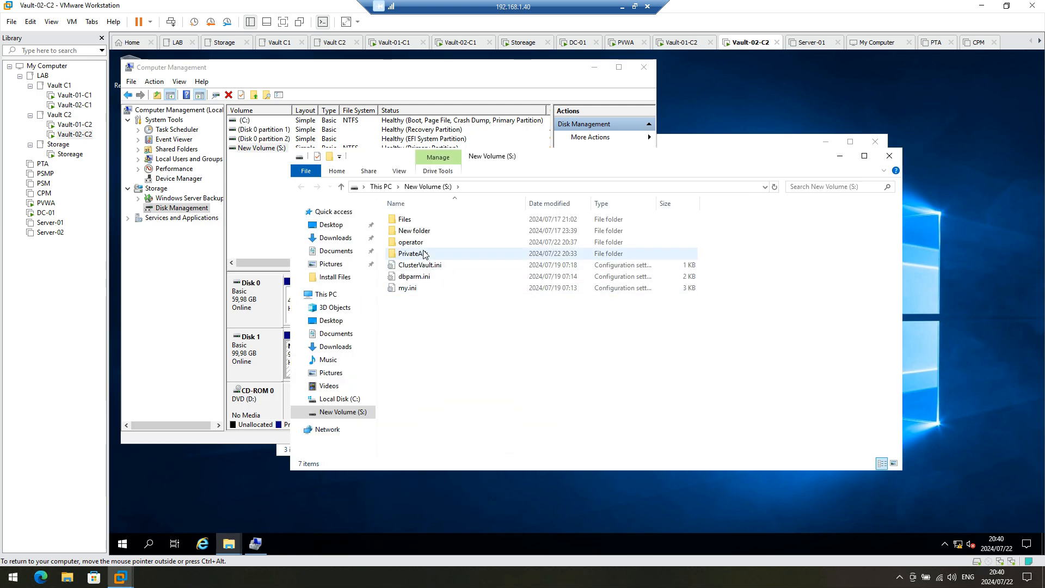
Step: Copy the operator folder from S: into C:\Keys, replacing its existing files such as ReplicationUser.pass
{"action": "right_click", "coordinate": [422, 243]}
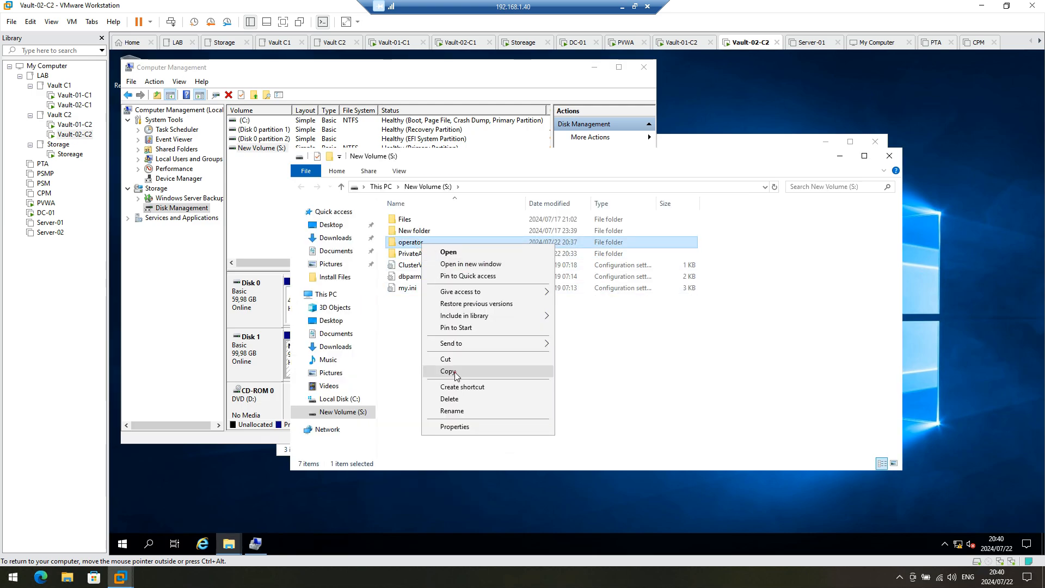
{"action": "left_click", "coordinate": [455, 372]}
{"action": "left_click", "coordinate": [349, 397]}
{"action": "double_click", "coordinate": [408, 230]}
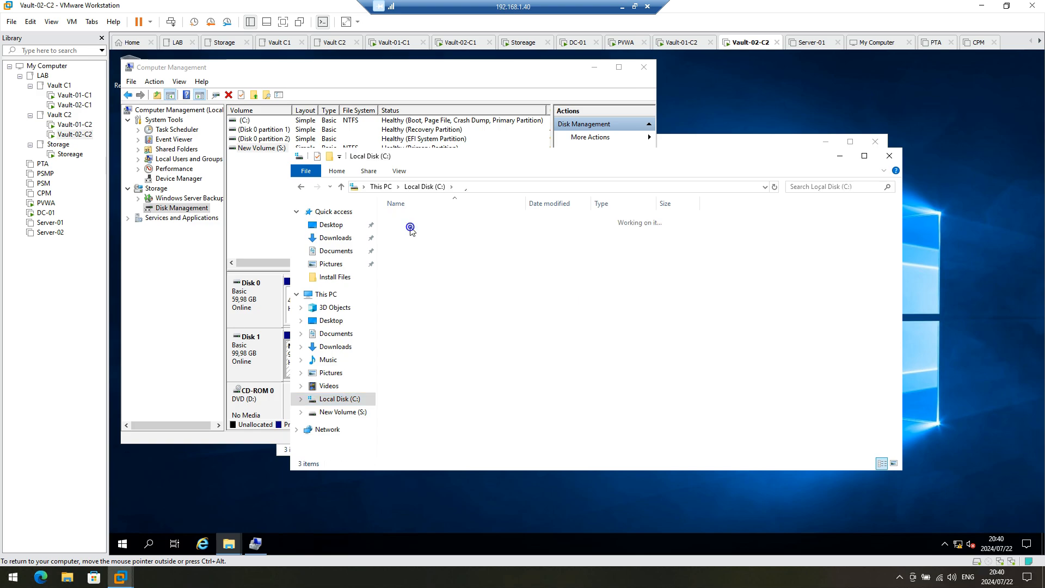
{"action": "right_click", "coordinate": [452, 288]}
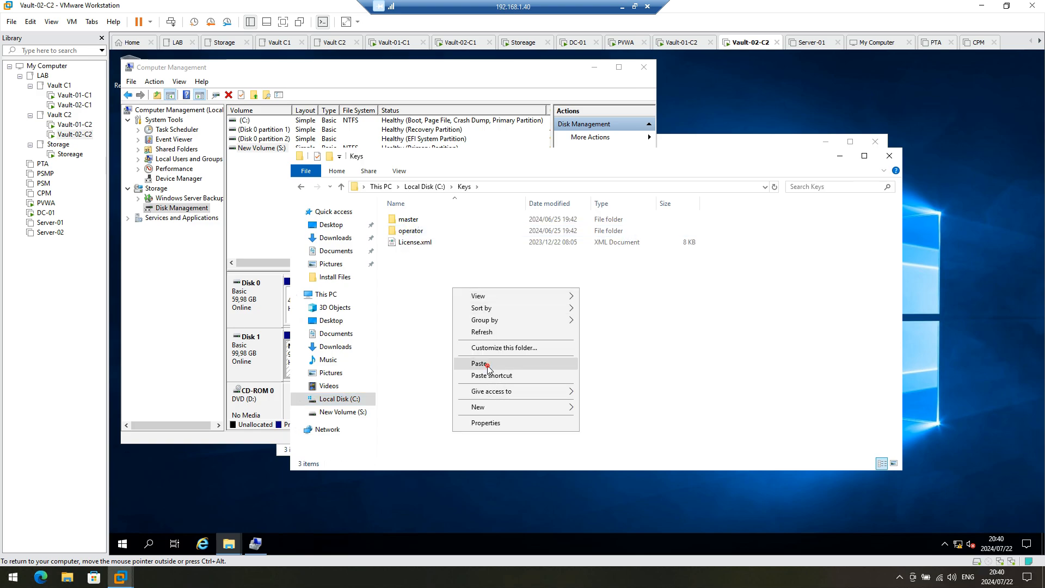
{"action": "left_click", "coordinate": [484, 363]}
{"action": "left_click", "coordinate": [319, 209]}
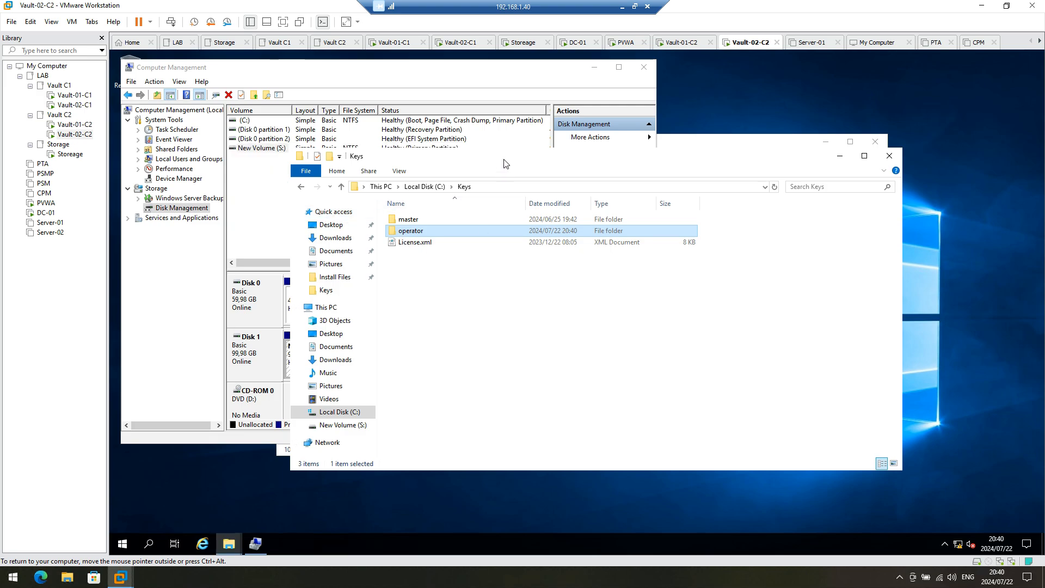
{"action": "left_click_drag", "start_coordinate": [504, 158], "coordinate": [699, 205]}
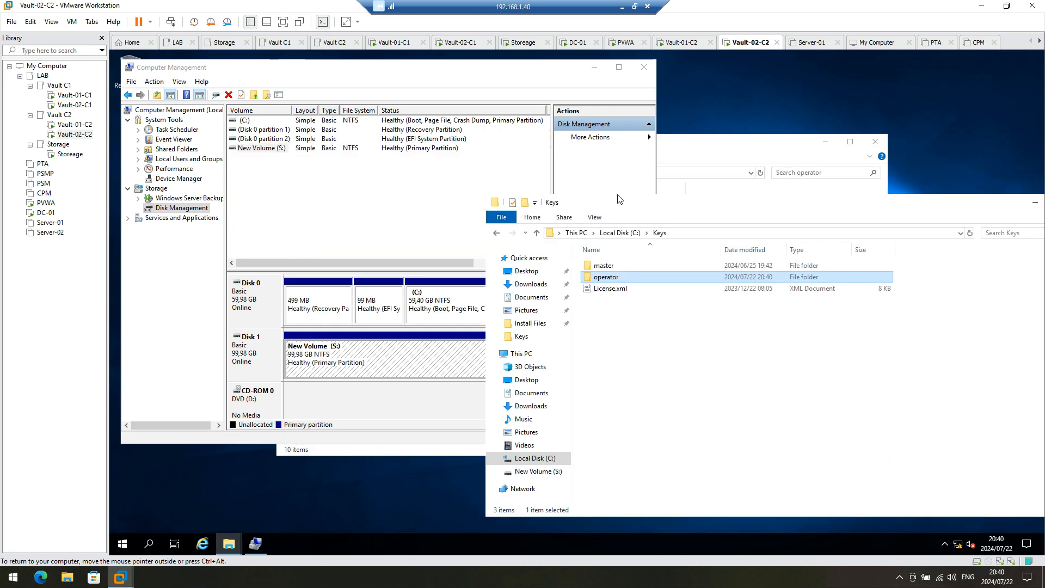
{"action": "left_click", "coordinate": [701, 158]}
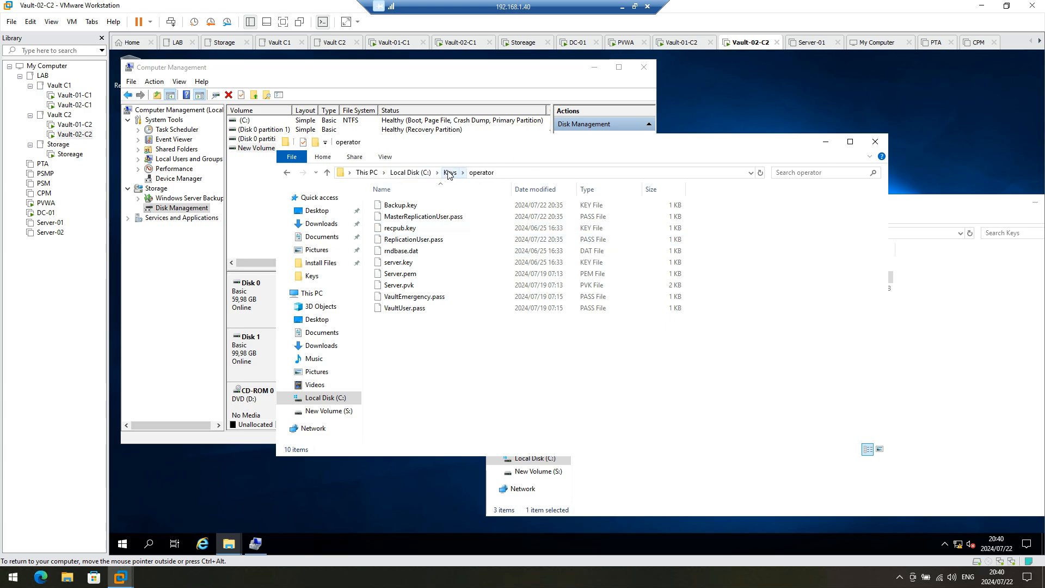
Step: Run setup.exe from C:\Install Files\Vault 12\Server-Rls-v12.2.16 as administrator
{"action": "left_click", "coordinate": [409, 172]}
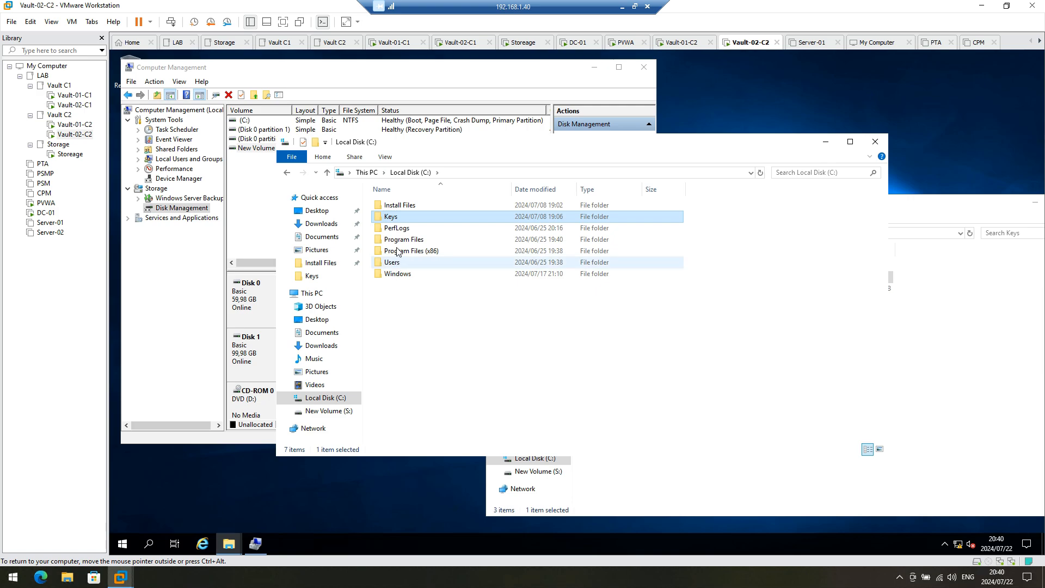
{"action": "double_click", "coordinate": [400, 206]}
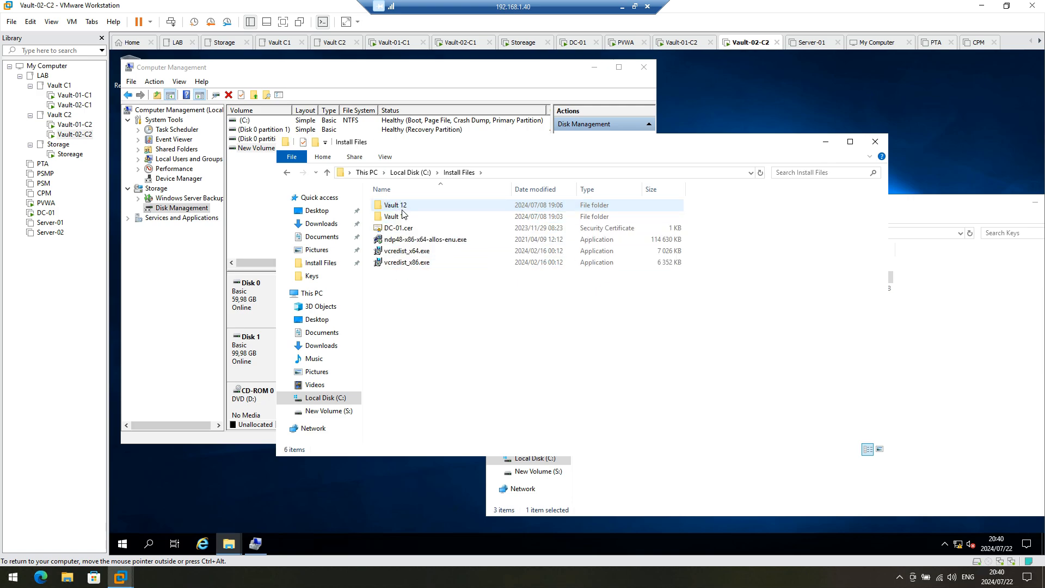
{"action": "double_click", "coordinate": [403, 210]}
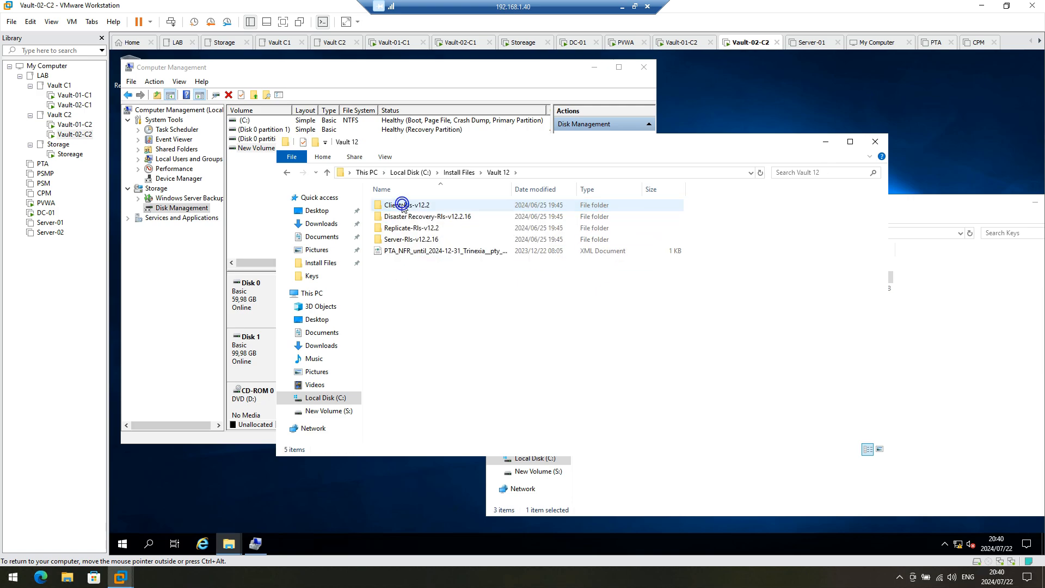
{"action": "double_click", "coordinate": [402, 239]}
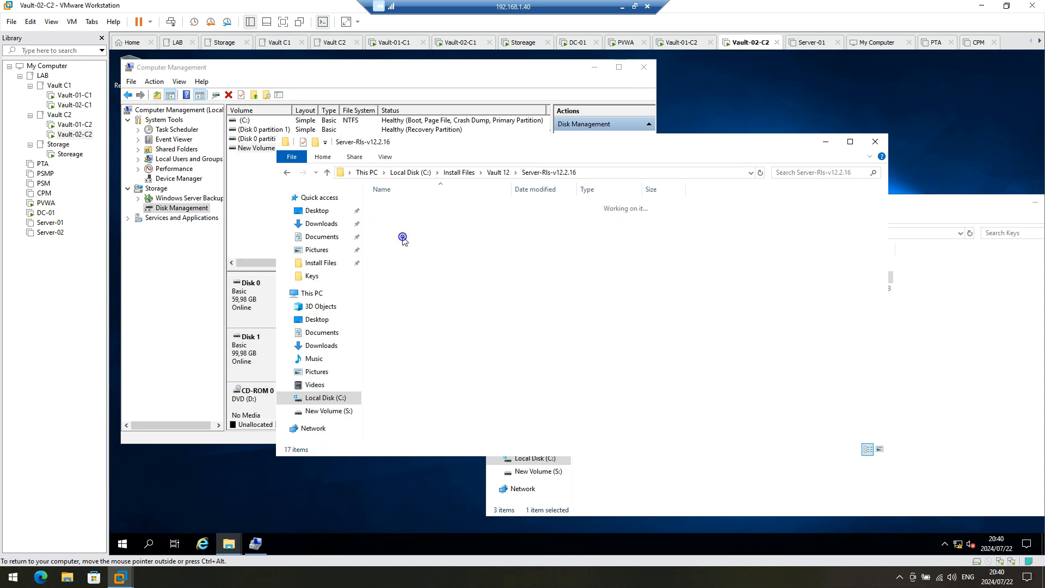
{"action": "left_click", "coordinate": [396, 356]}
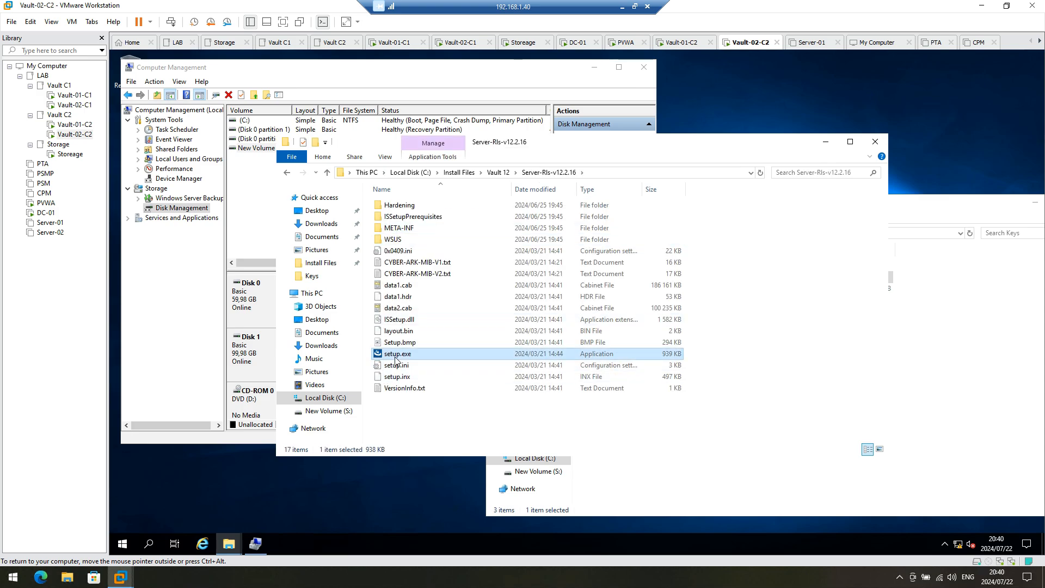
{"action": "right_click", "coordinate": [396, 360]}
{"action": "left_click", "coordinate": [438, 377]}
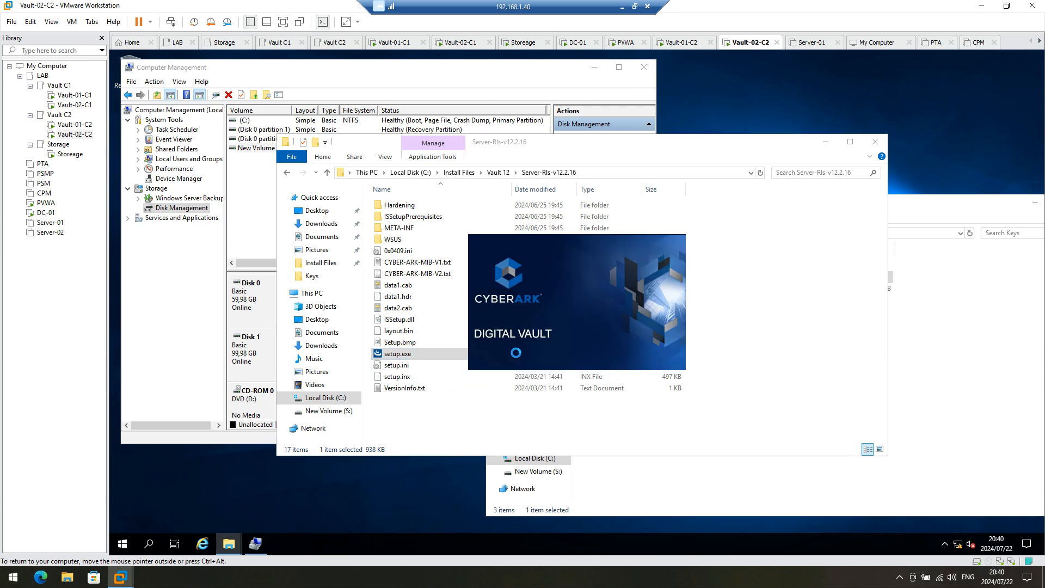
Step: Pass the welcome and license pages and enter CyberArk as the company name
{"action": "left_click", "coordinate": [950, 411]}
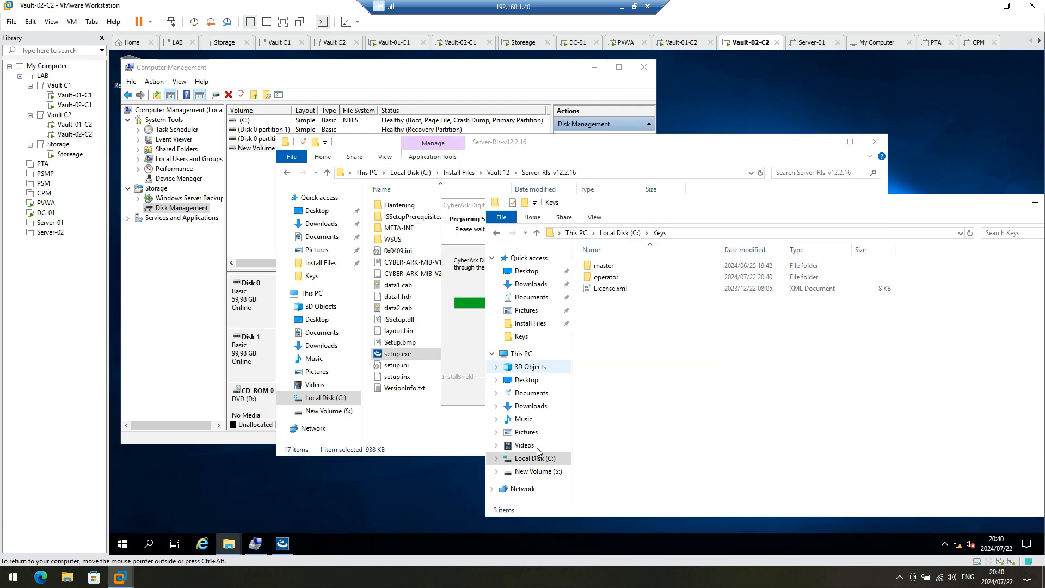
{"action": "left_click", "coordinate": [536, 472]}
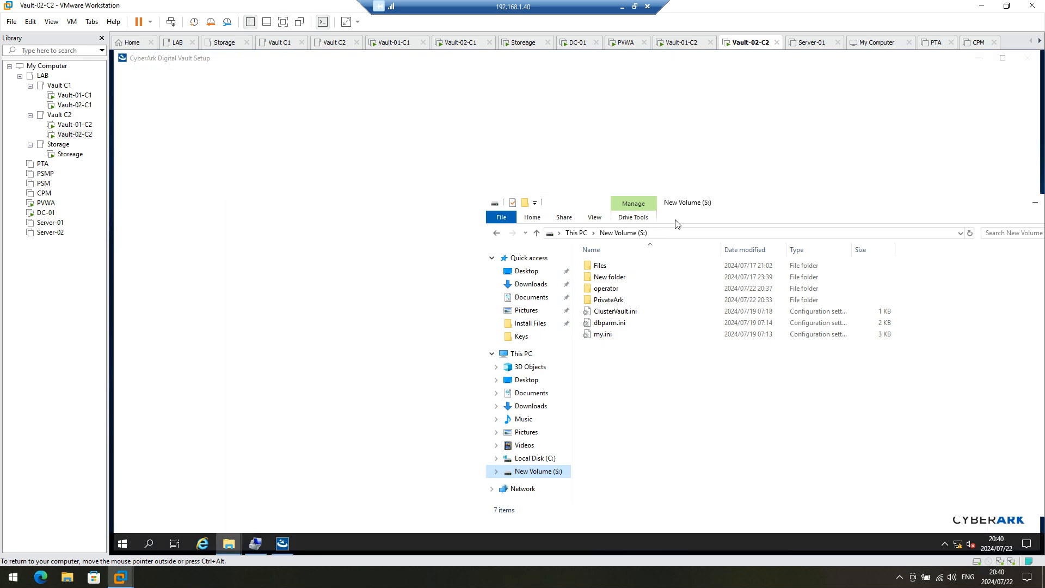
{"action": "left_click", "coordinate": [637, 392]}
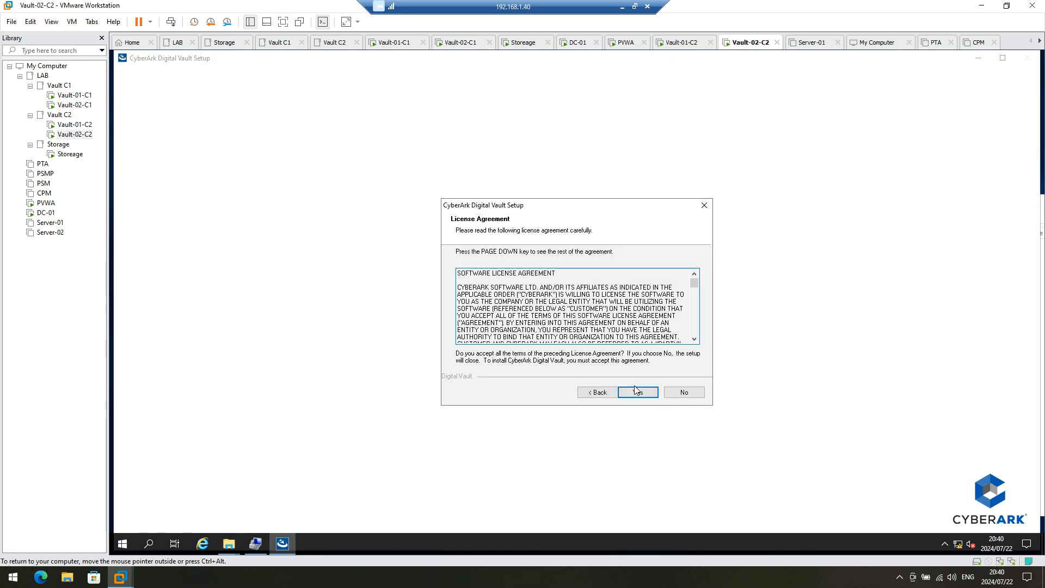
{"action": "left_click", "coordinate": [635, 391]}
{"action": "left_click", "coordinate": [519, 312]}
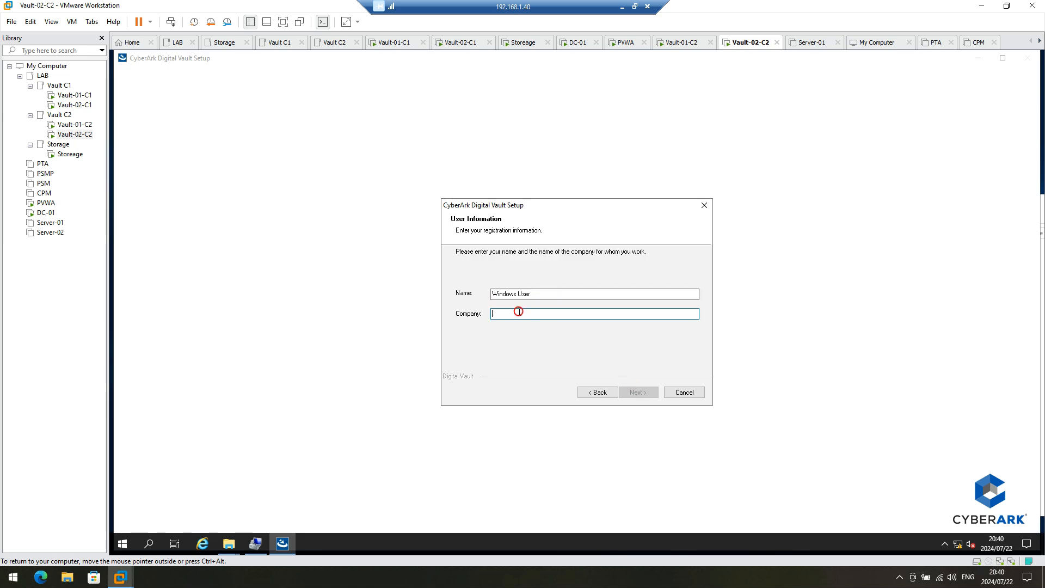
{"action": "type", "text": "CyberArk"}
{"action": "key", "text": "Return"}
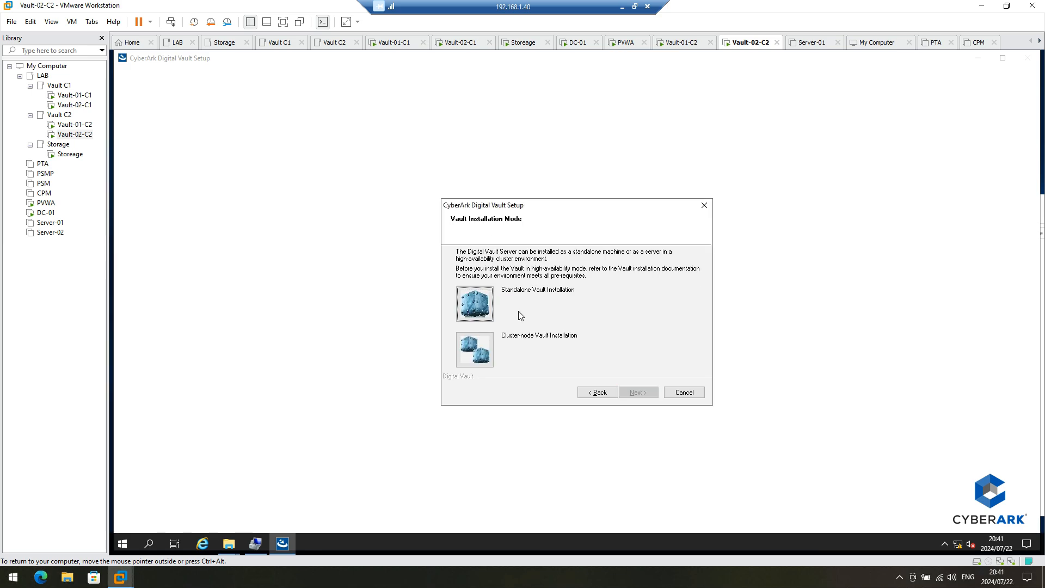
Step: Choose Cluster-node Vault Installation, keep the default install folder, and set Safes to S:\PrivateArk\Safes
{"action": "left_click", "coordinate": [479, 345]}
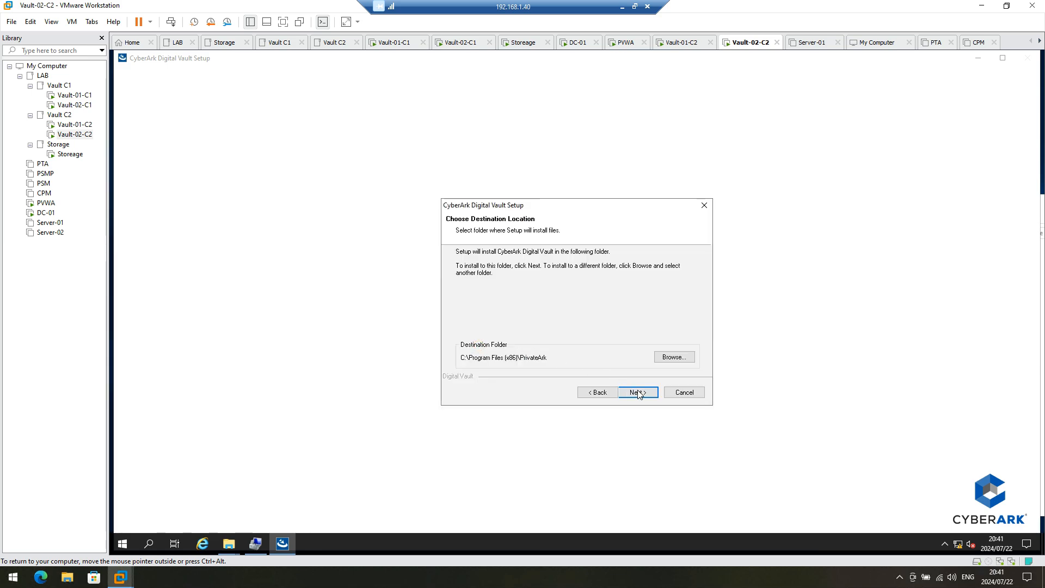
{"action": "left_click", "coordinate": [638, 393]}
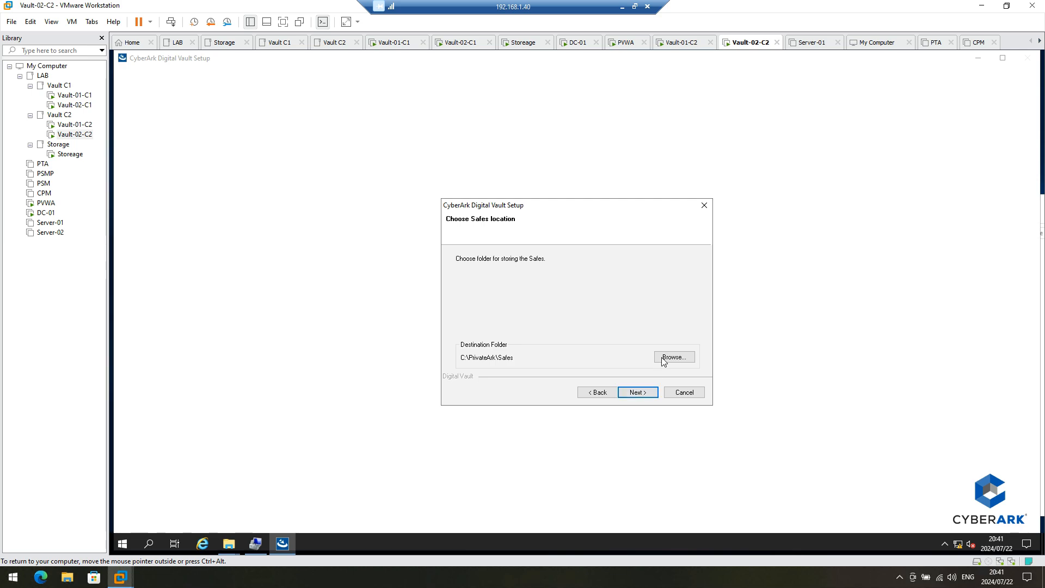
{"action": "left_click", "coordinate": [692, 357]}
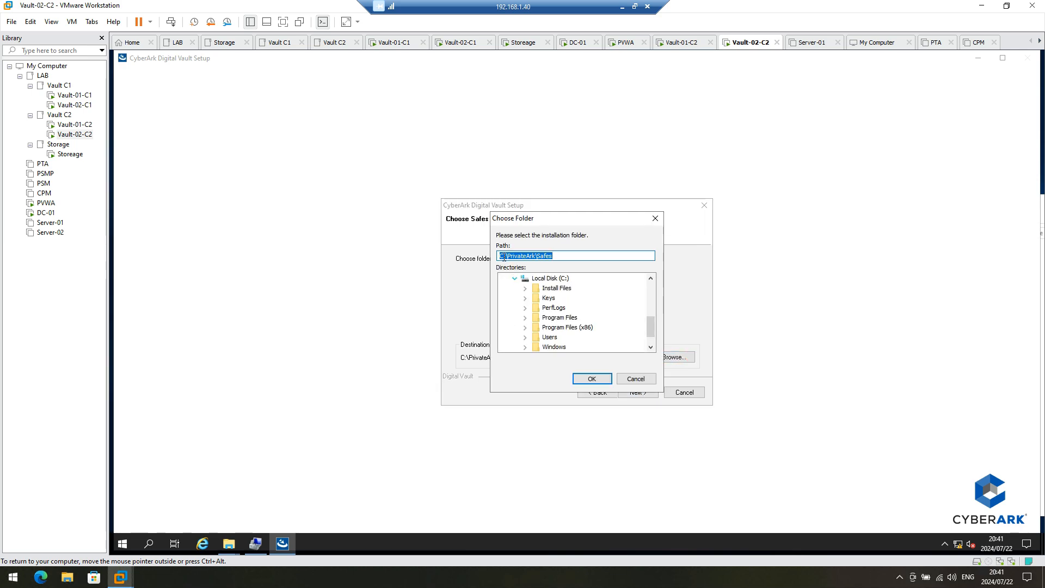
{"action": "left_click_drag", "start_coordinate": [500, 256], "coordinate": [504, 255]}
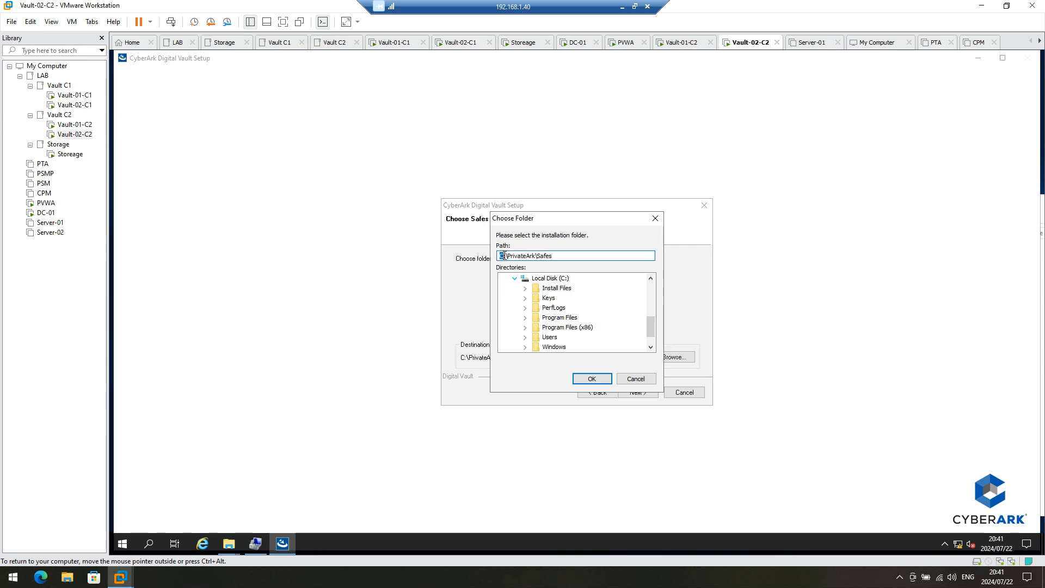
{"action": "type", "text": "S"}
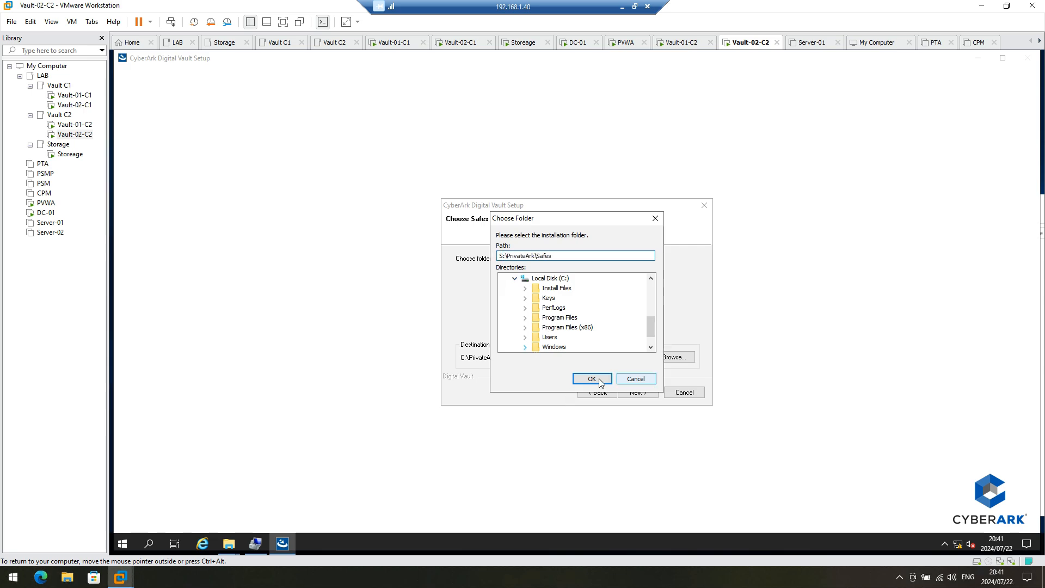
{"action": "left_click", "coordinate": [597, 378]}
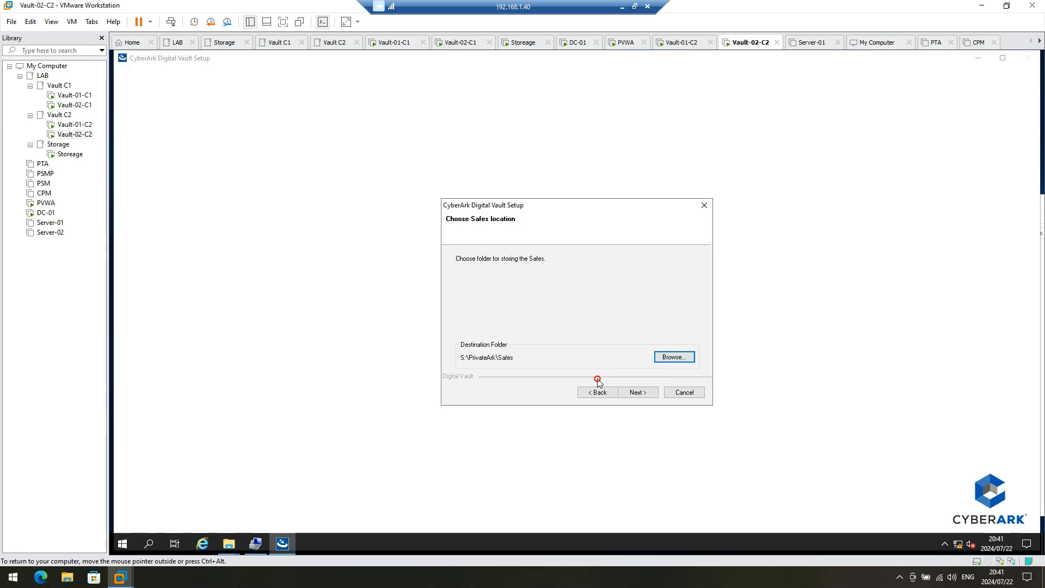
{"action": "left_click", "coordinate": [641, 394]}
Step: Set the license file path to C:\Keys, dismissing the empty disc drive prompts
{"action": "left_click", "coordinate": [667, 357]}
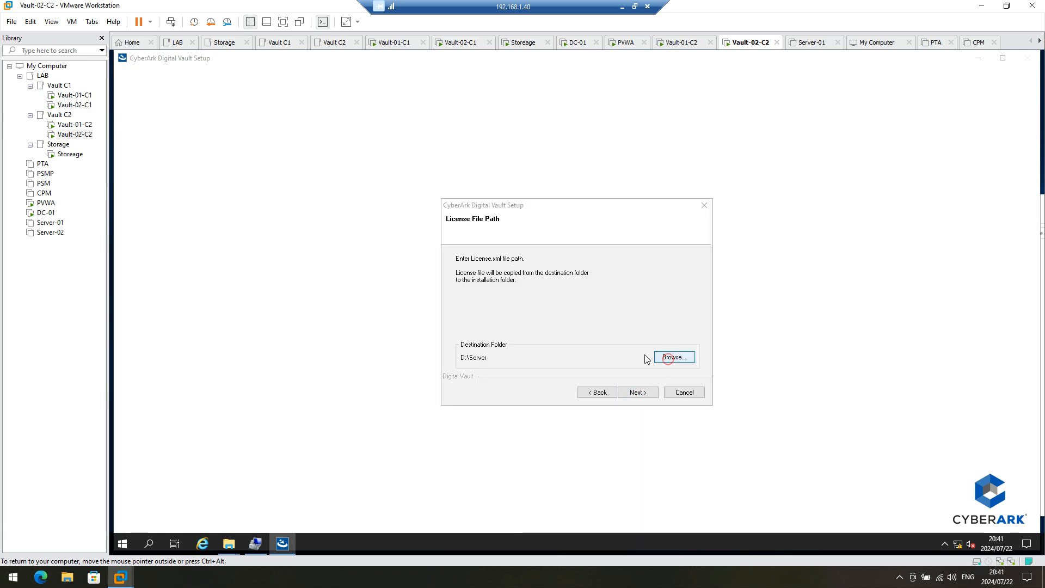
{"action": "left_click", "coordinate": [649, 297]}
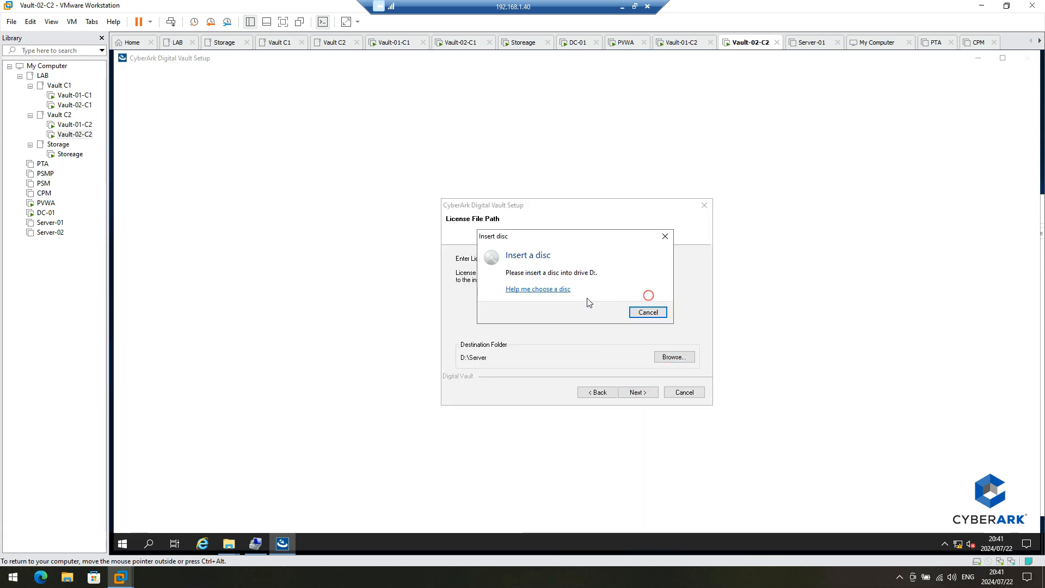
{"action": "left_click", "coordinate": [648, 312]}
{"action": "scroll", "coordinate": [527, 338], "scroll_direction": "down", "scroll_amount": 1}
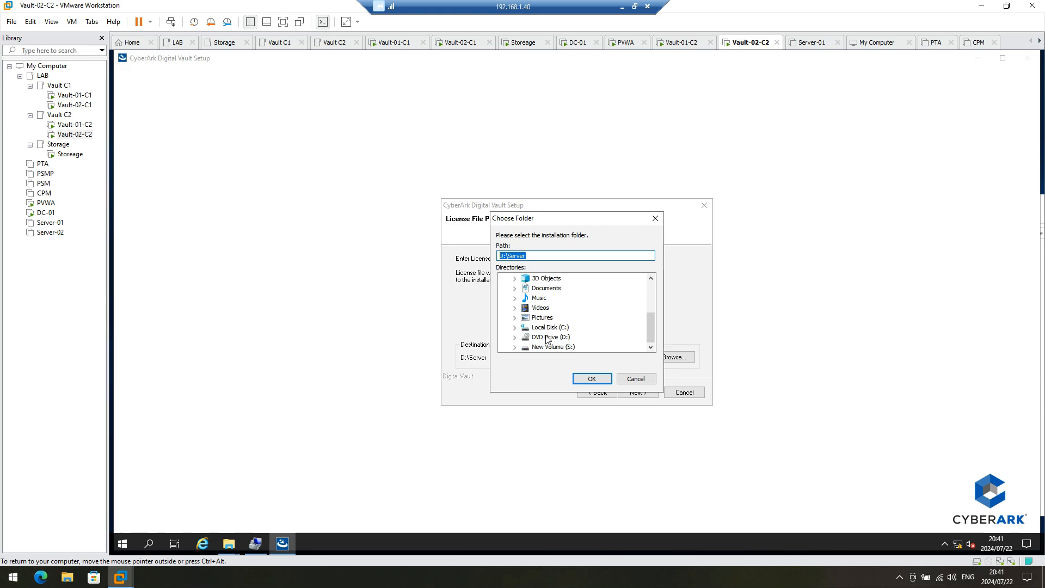
{"action": "double_click", "coordinate": [547, 327]}
{"action": "left_click", "coordinate": [549, 299]}
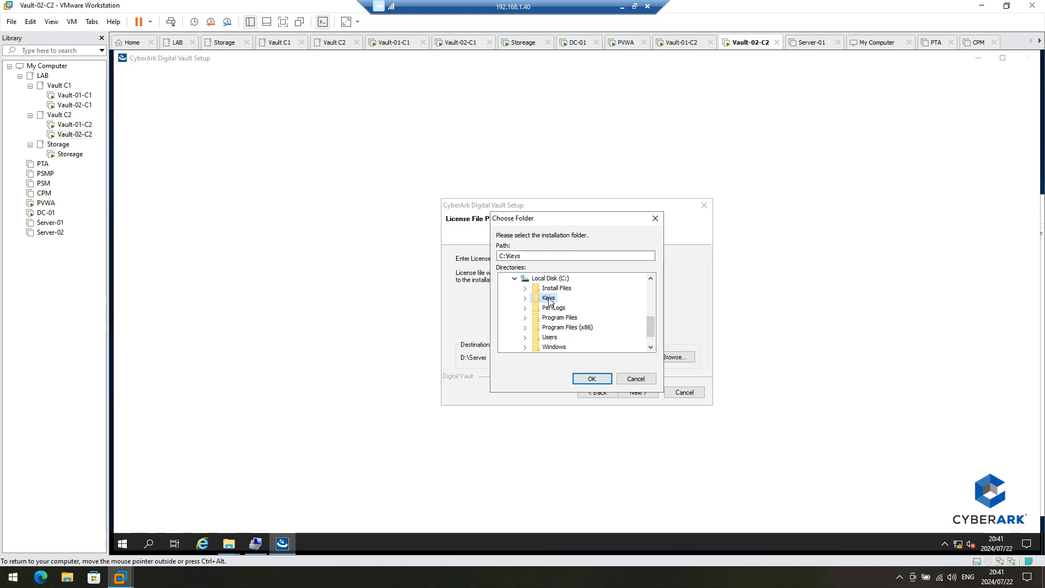
{"action": "double_click", "coordinate": [549, 300]}
{"action": "left_click", "coordinate": [601, 381]}
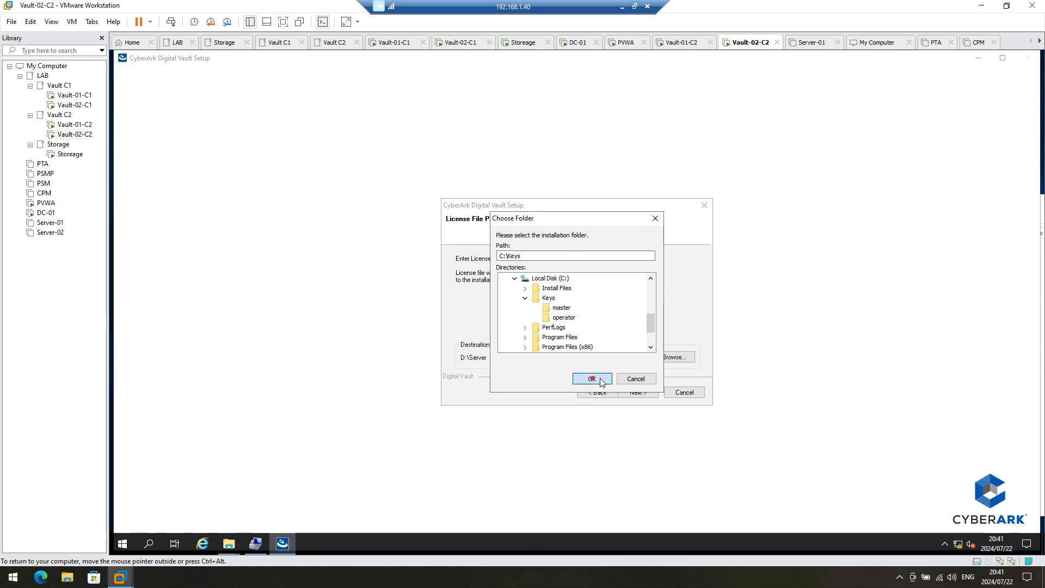
{"action": "left_click", "coordinate": [637, 392]}
Step: Set the operator CD path to C:\Keys\operator and reach the Remote Control Agent step
{"action": "left_click", "coordinate": [677, 358]}
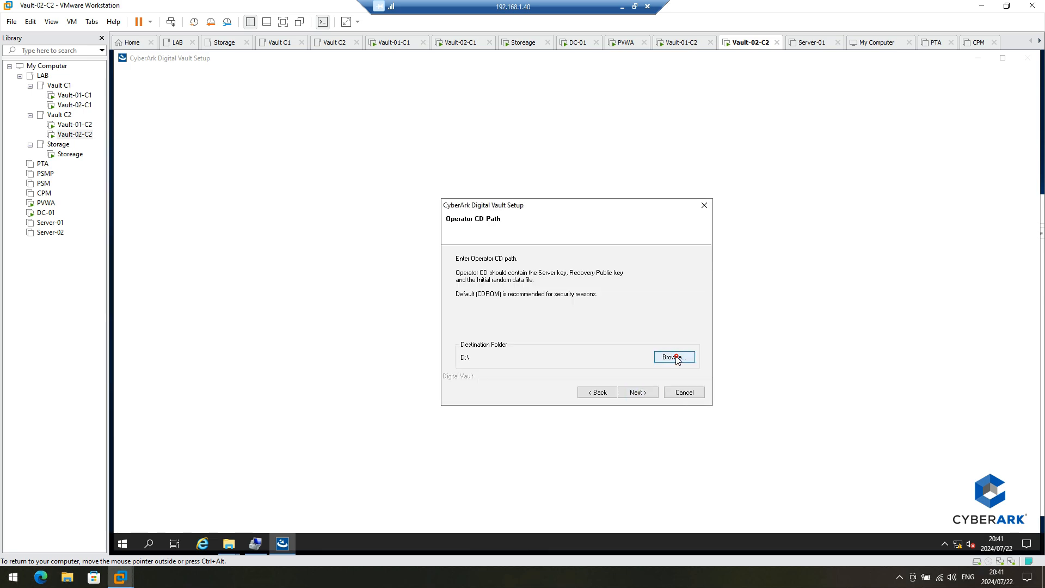
{"action": "left_click", "coordinate": [649, 297]}
{"action": "left_click", "coordinate": [648, 312]}
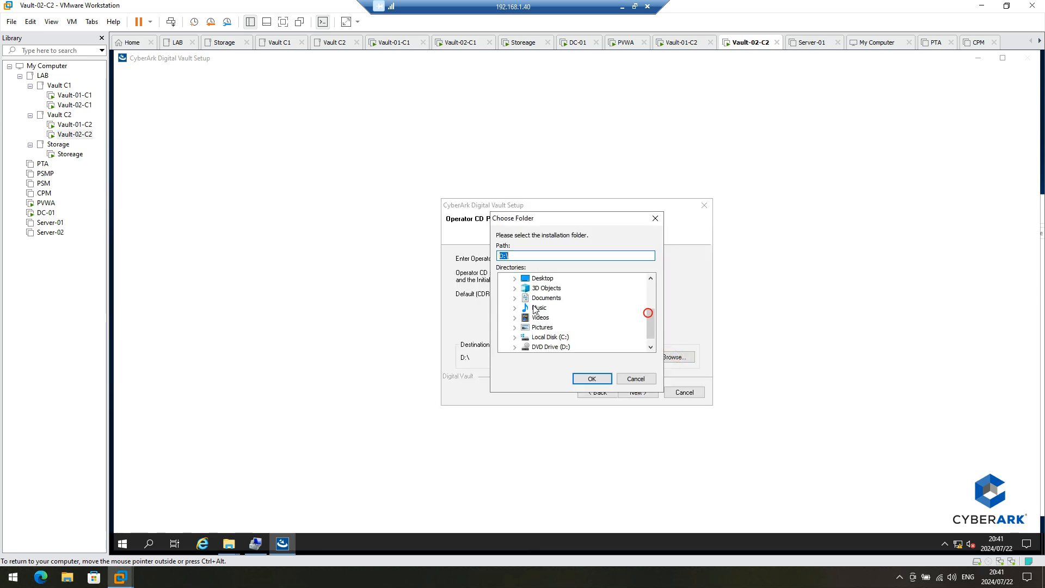
{"action": "double_click", "coordinate": [533, 337]}
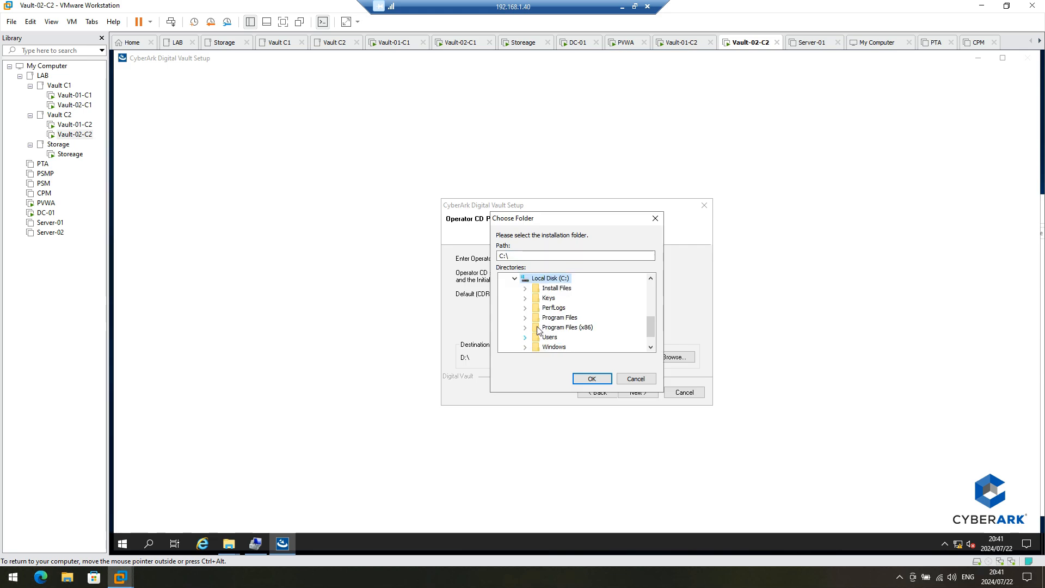
{"action": "double_click", "coordinate": [553, 298]}
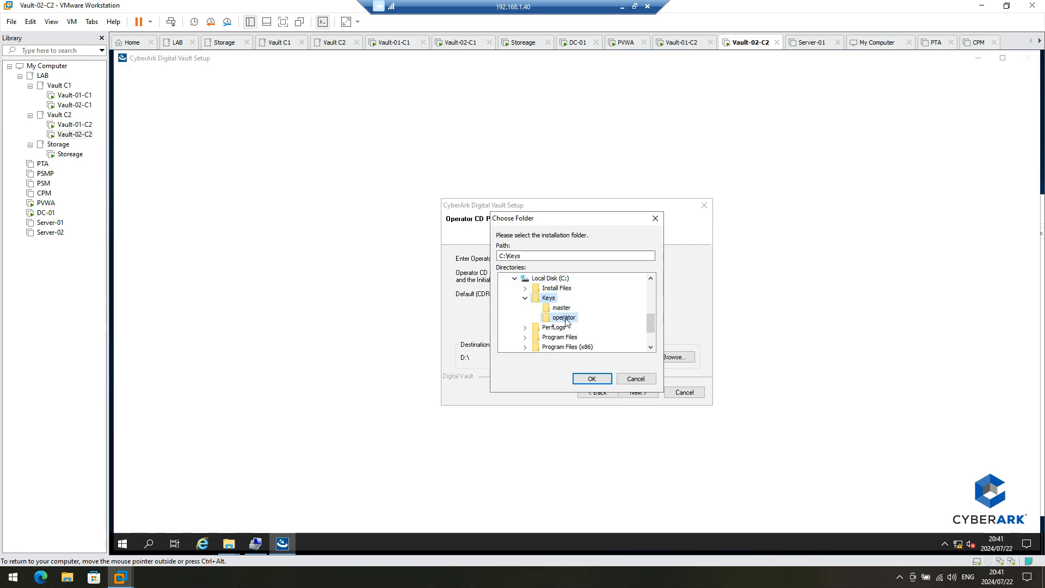
{"action": "left_click", "coordinate": [565, 318]}
{"action": "left_click", "coordinate": [592, 379]}
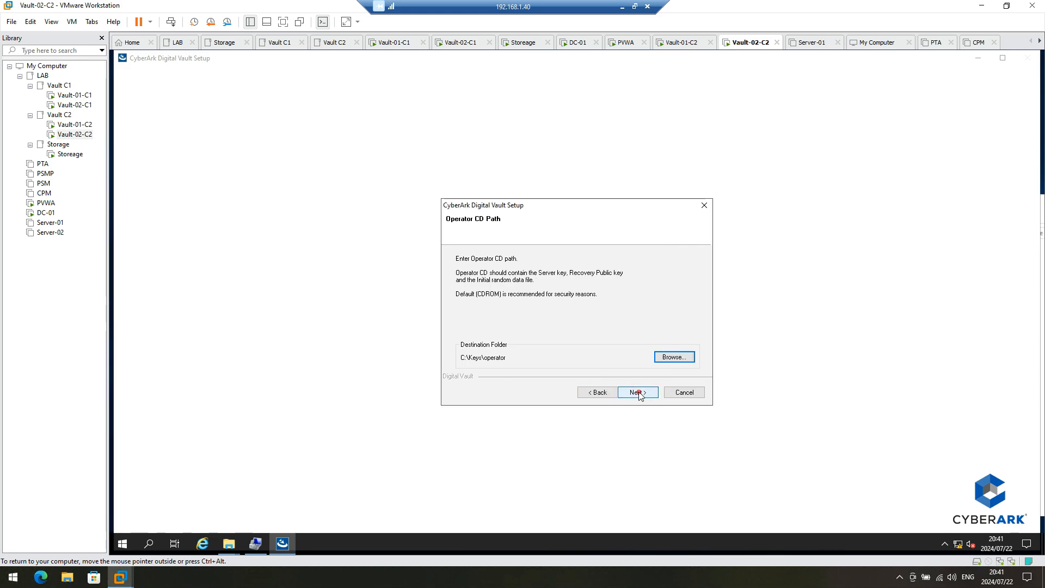
{"action": "left_click", "coordinate": [638, 392]}
{"action": "left_click", "coordinate": [567, 319]}
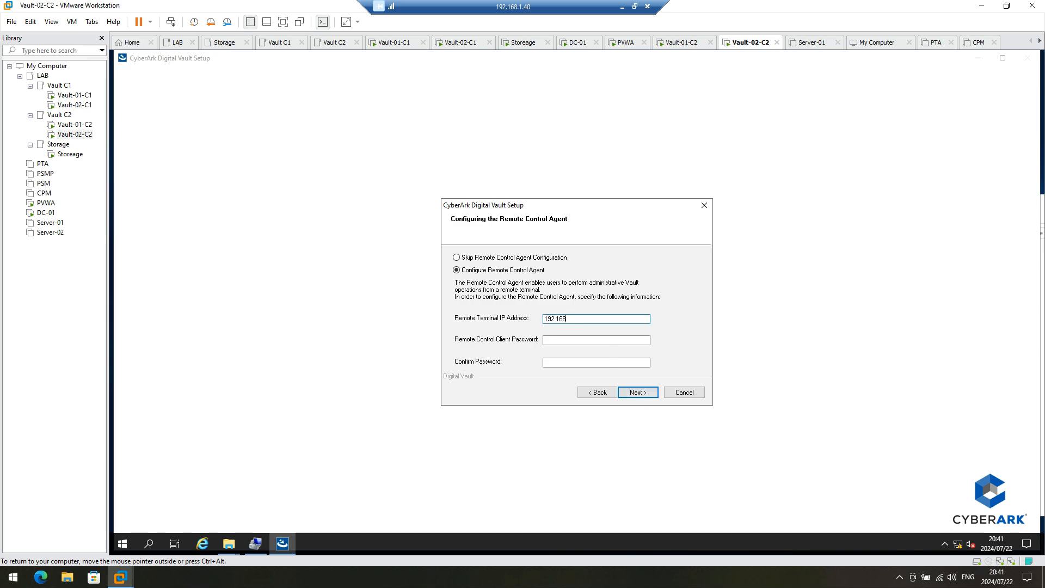
Step: Set the Remote Control Agent IP to 192.168.10.31 with a client password, keeping hardening and default folder
{"action": "type", "text": "192.168.10.31"}
{"action": "key", "text": "Tab"}
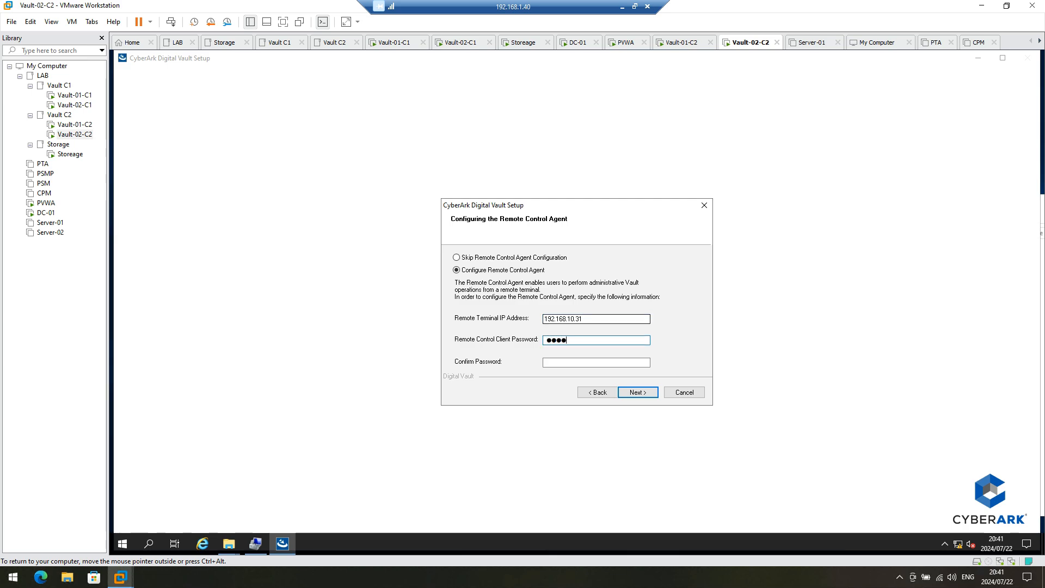
{"action": "type", "text": "*"}
{"action": "key", "text": "Tab"}
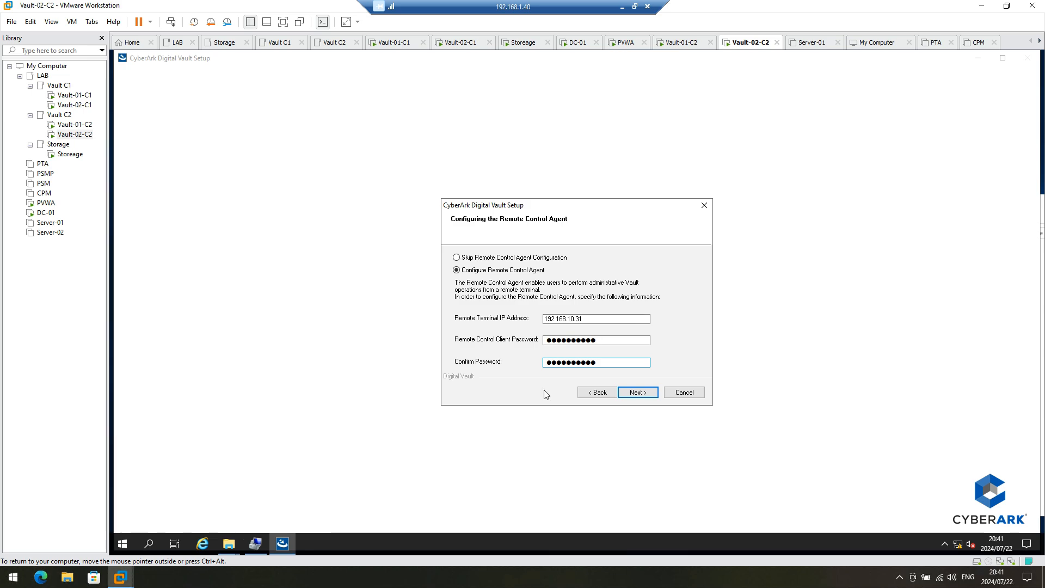
{"action": "left_click", "coordinate": [643, 393]}
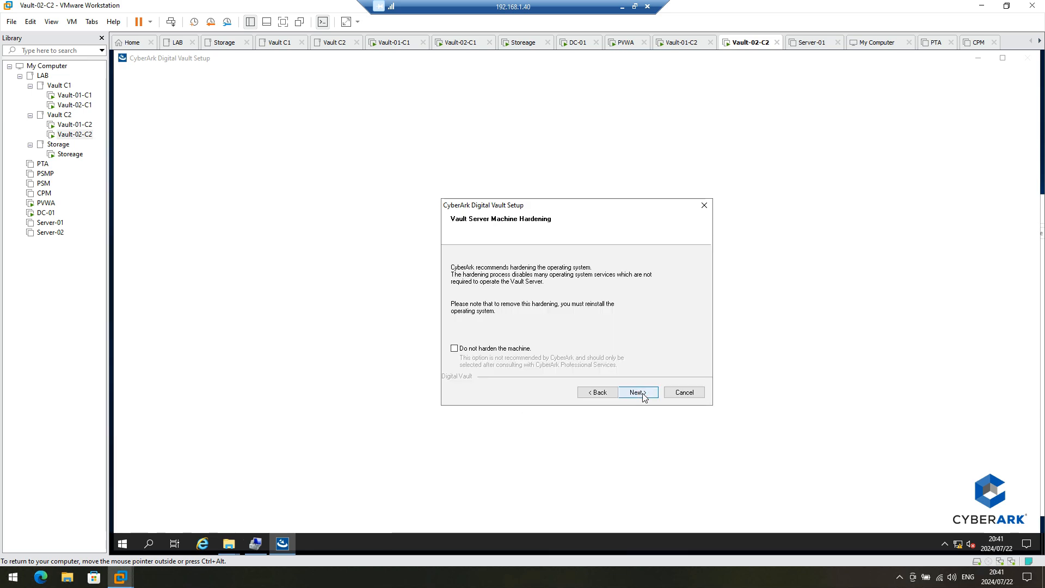
{"action": "left_click", "coordinate": [643, 395]}
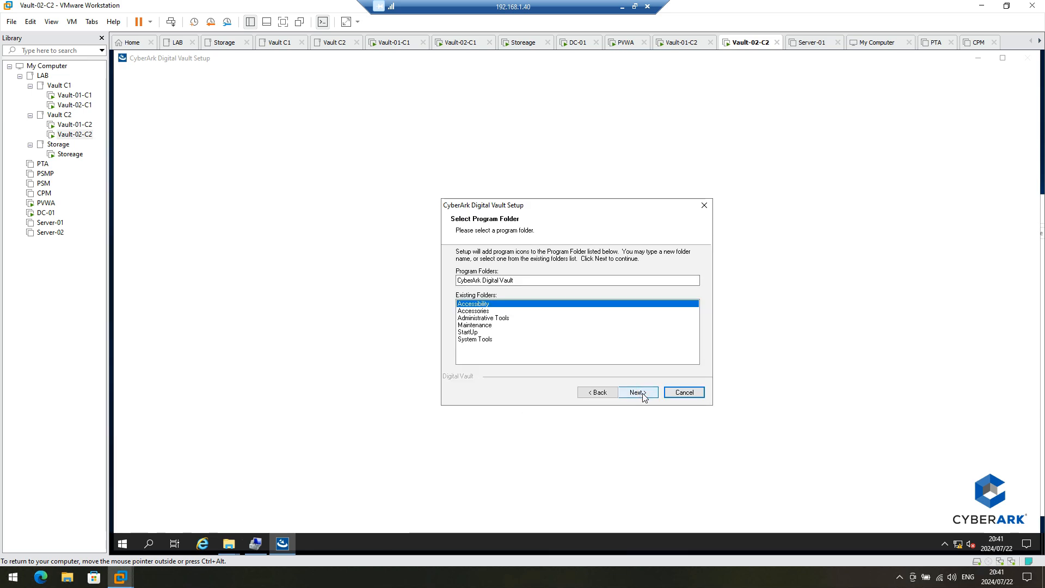
{"action": "left_click", "coordinate": [643, 394]}
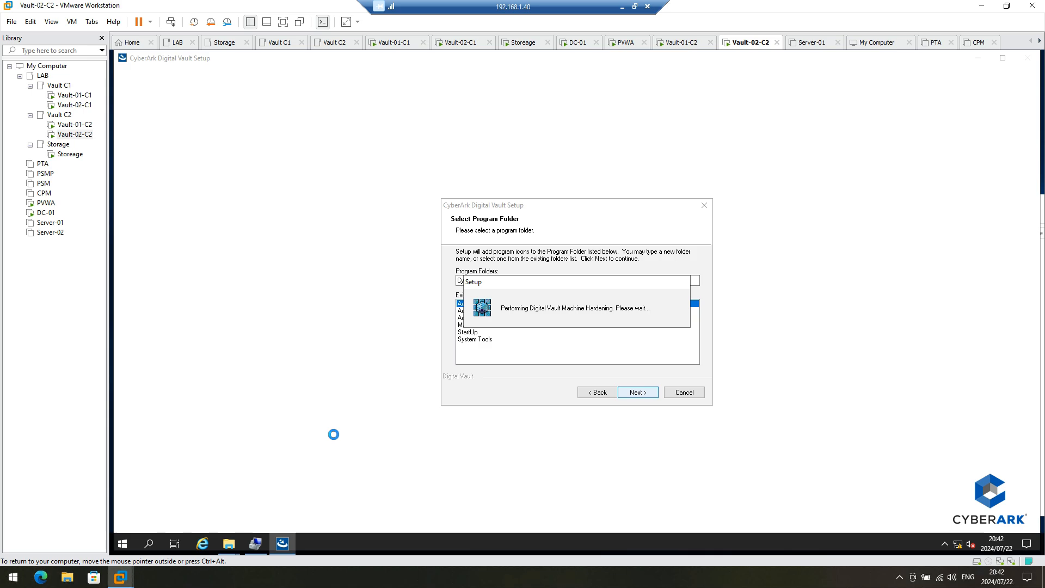
Step: Read new.txt from S:\Files in Notepad, minimize it, and return to the setup window
{"action": "left_click", "coordinate": [229, 547]}
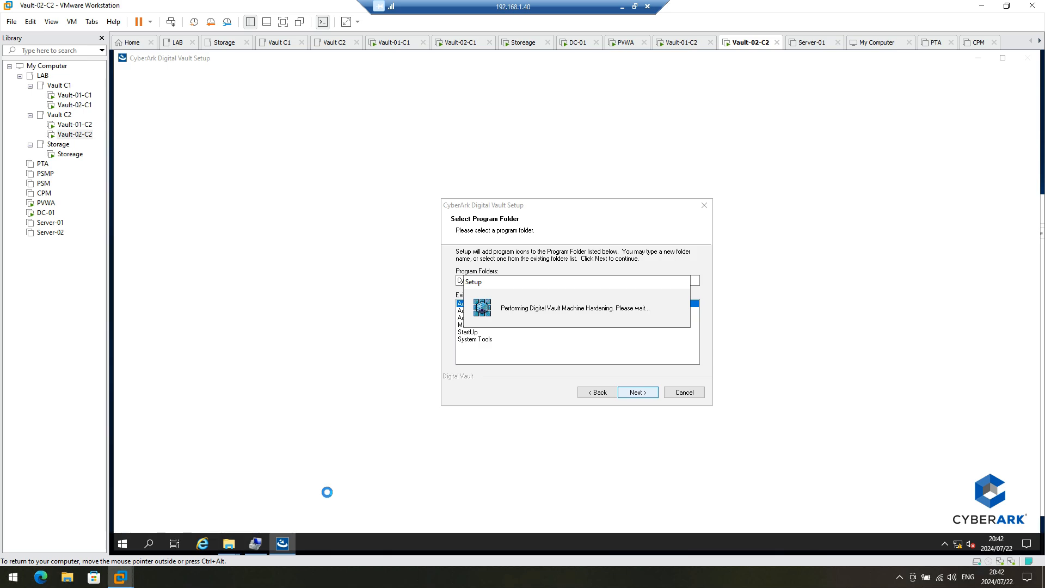
{"action": "mouse_move", "coordinate": [228, 551]}
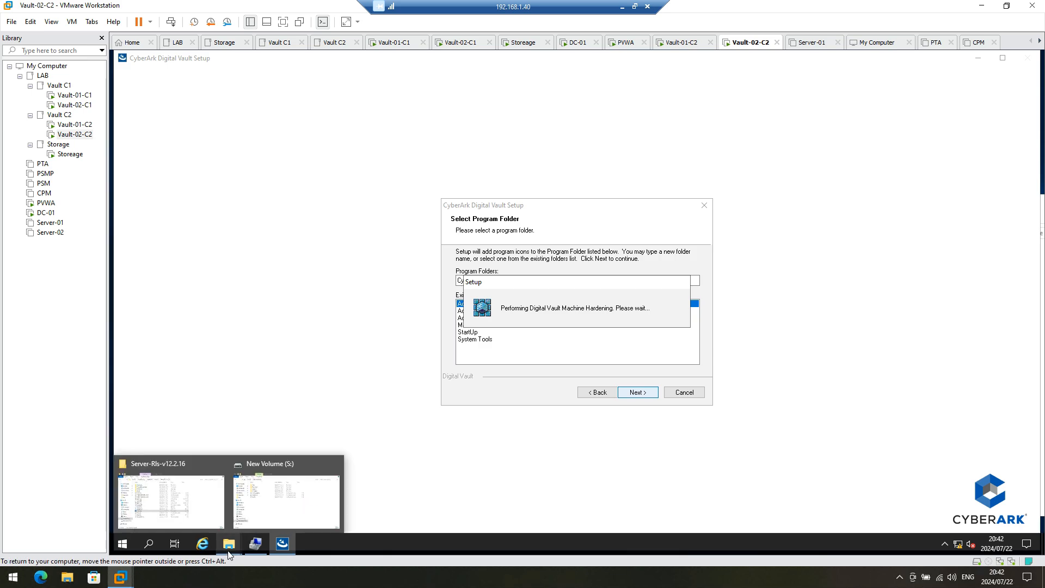
{"action": "left_click", "coordinate": [267, 519]}
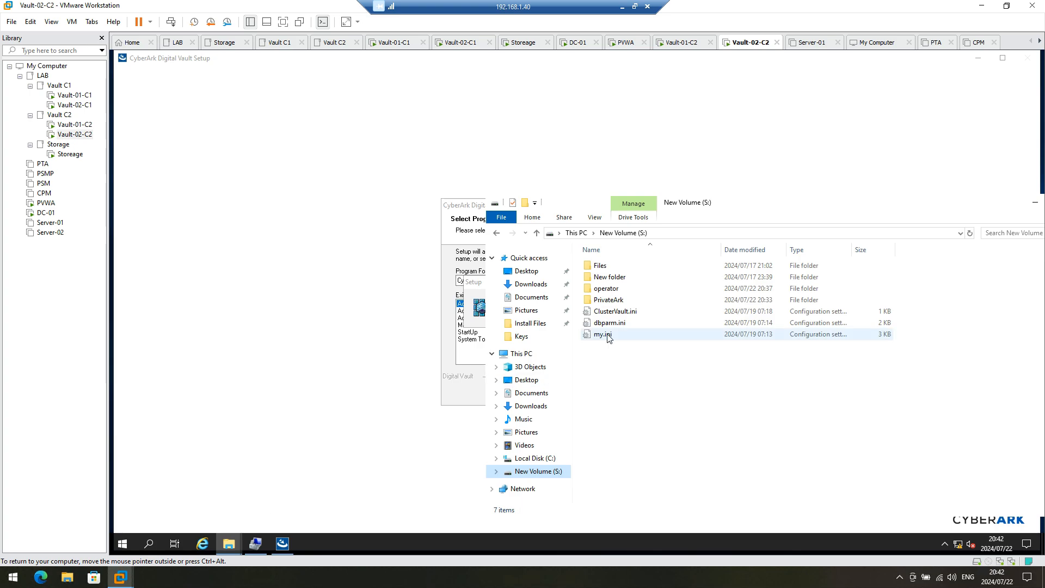
{"action": "double_click", "coordinate": [608, 266]}
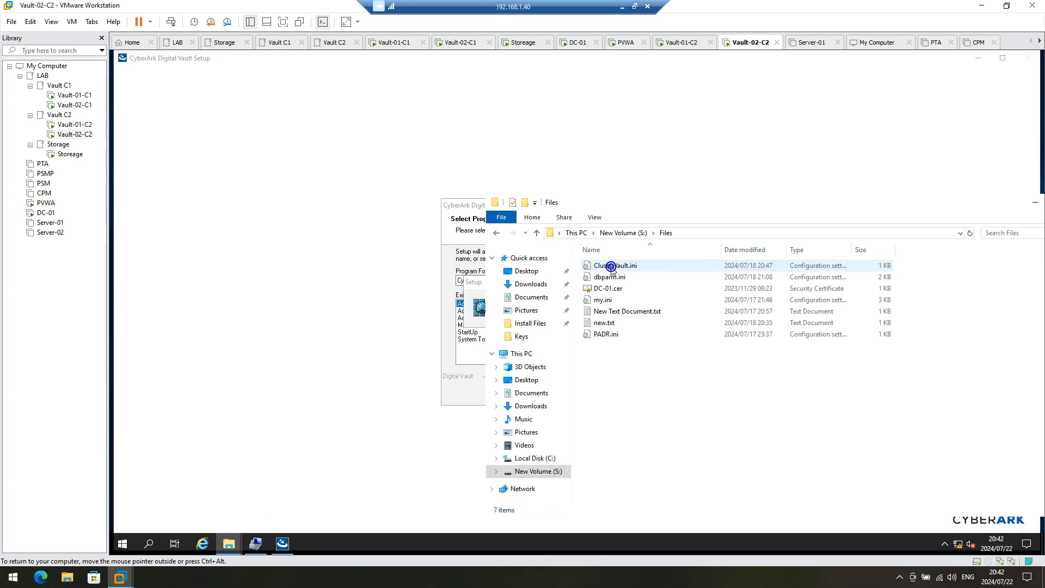
{"action": "double_click", "coordinate": [607, 323]}
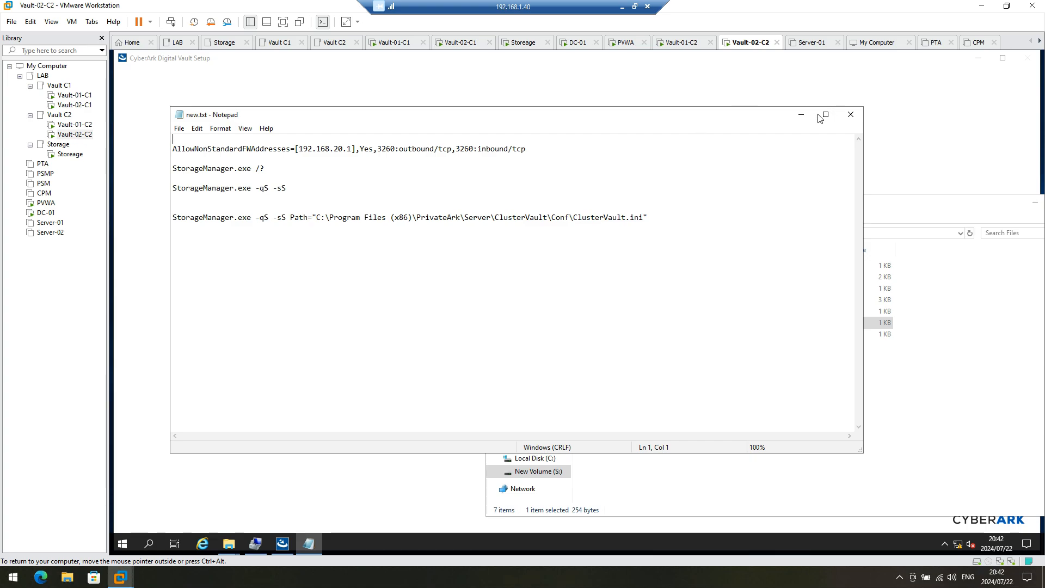
{"action": "left_click", "coordinate": [800, 117]}
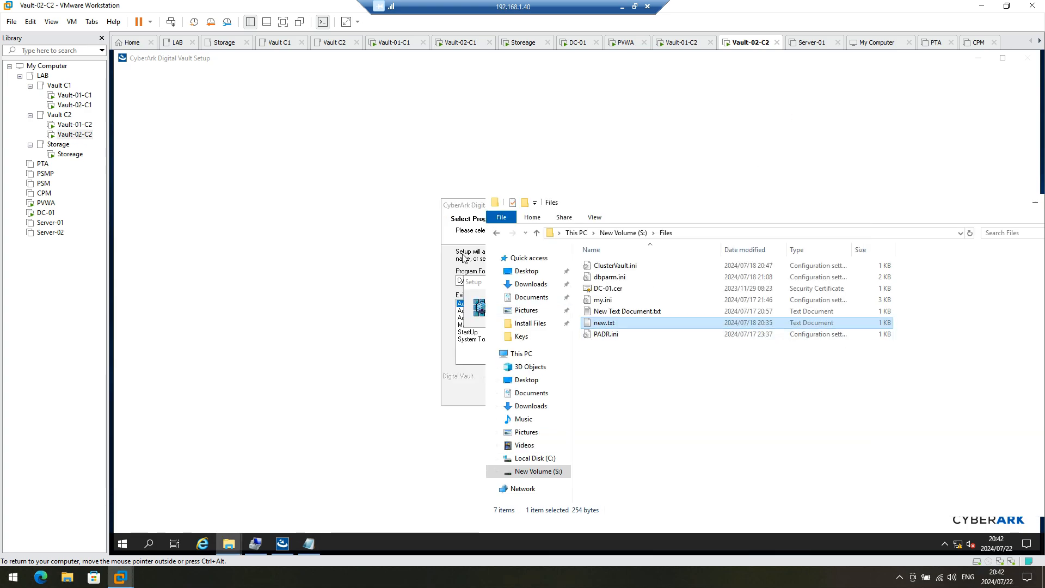
{"action": "left_click", "coordinate": [477, 287]}
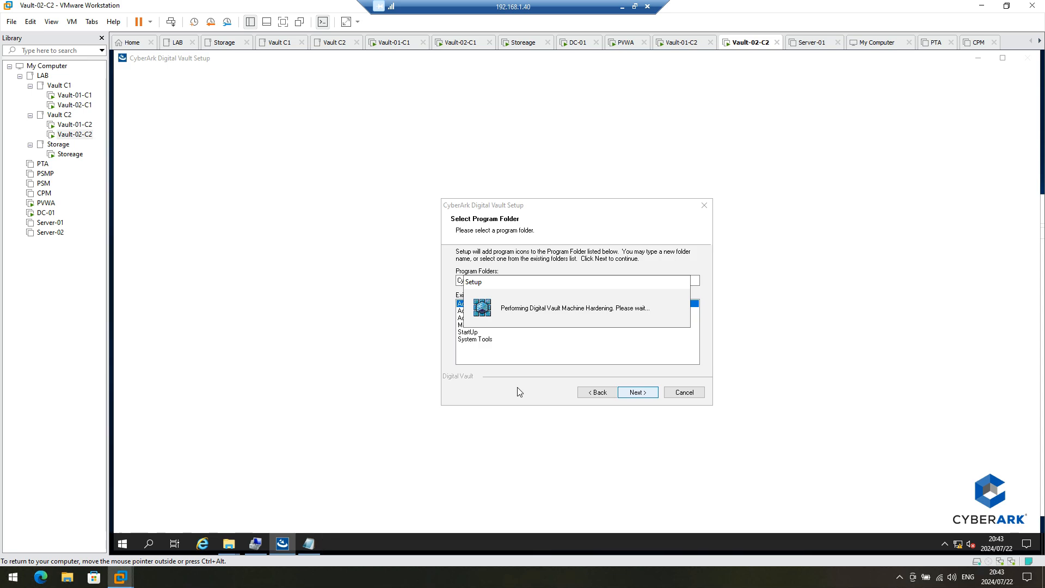
Step: Wait while Digital Vault hardening and installation run until Setup Complete offers a restart
{"action": "mouse_move", "coordinate": [318, 544]}
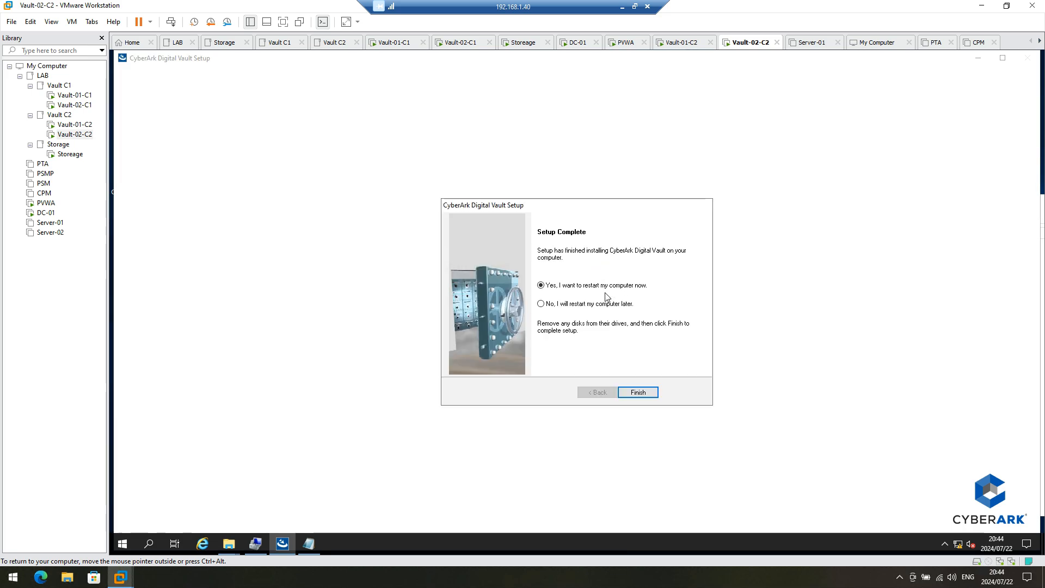
Step: Finish the setup wizard, choosing to restart the computer later
{"action": "left_click", "coordinate": [592, 303]}
{"action": "left_click", "coordinate": [644, 392]}
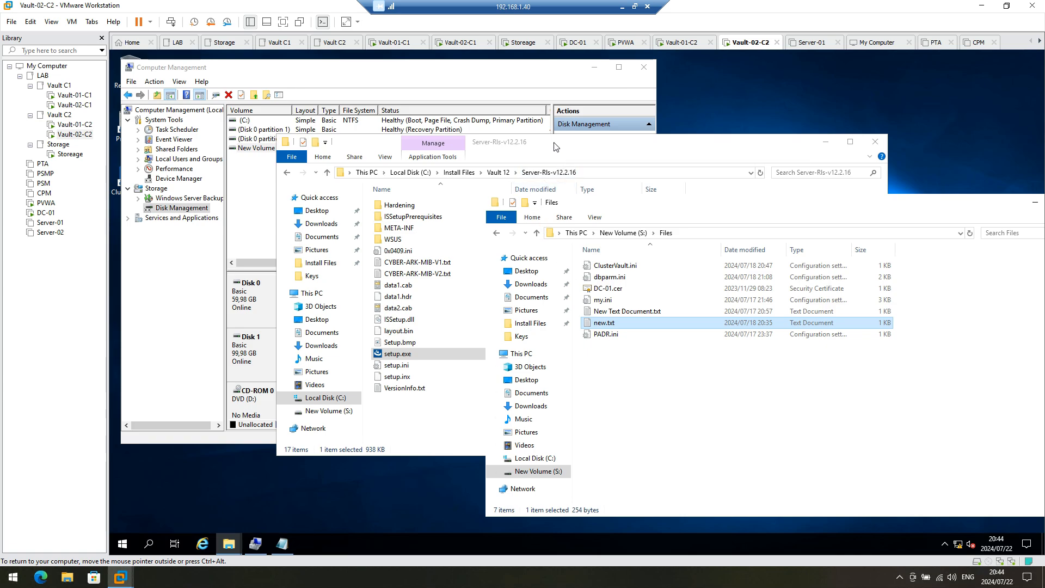
{"action": "left_click_drag", "start_coordinate": [570, 152], "coordinate": [472, 97]}
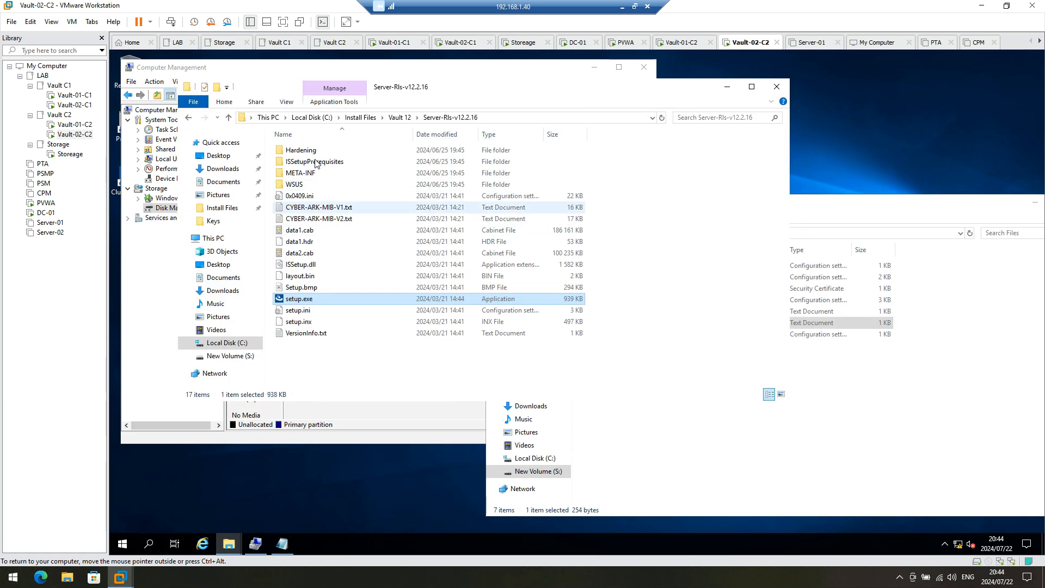
Step: Browse to C:\Program Files (x86)\PrivateArk\Server\Conf and open dbparm.ini in Notepad
{"action": "left_click", "coordinate": [225, 342]}
{"action": "left_click", "coordinate": [313, 197]}
{"action": "double_click", "coordinate": [313, 197]}
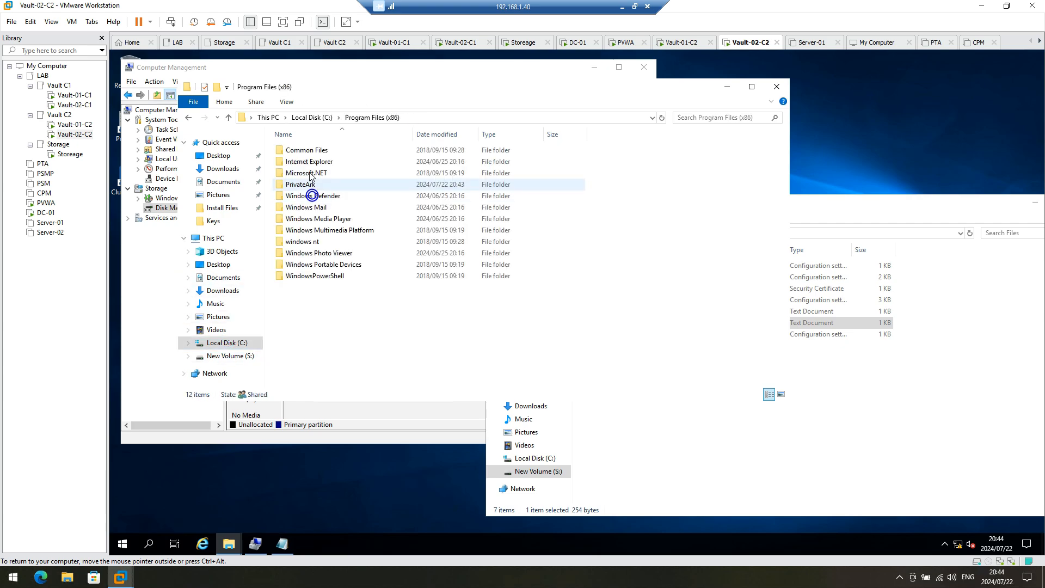
{"action": "double_click", "coordinate": [303, 184]}
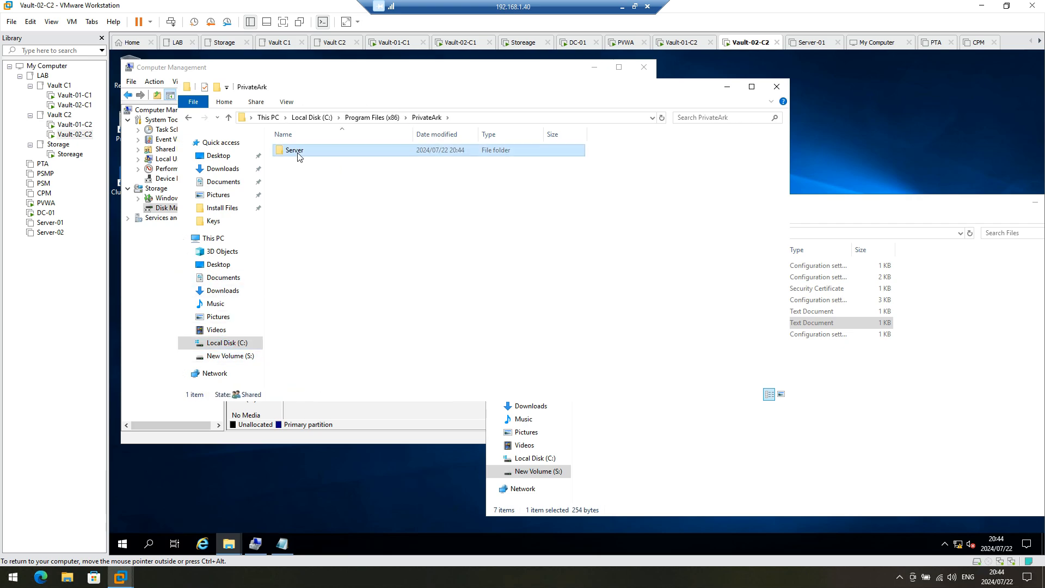
{"action": "double_click", "coordinate": [299, 152]}
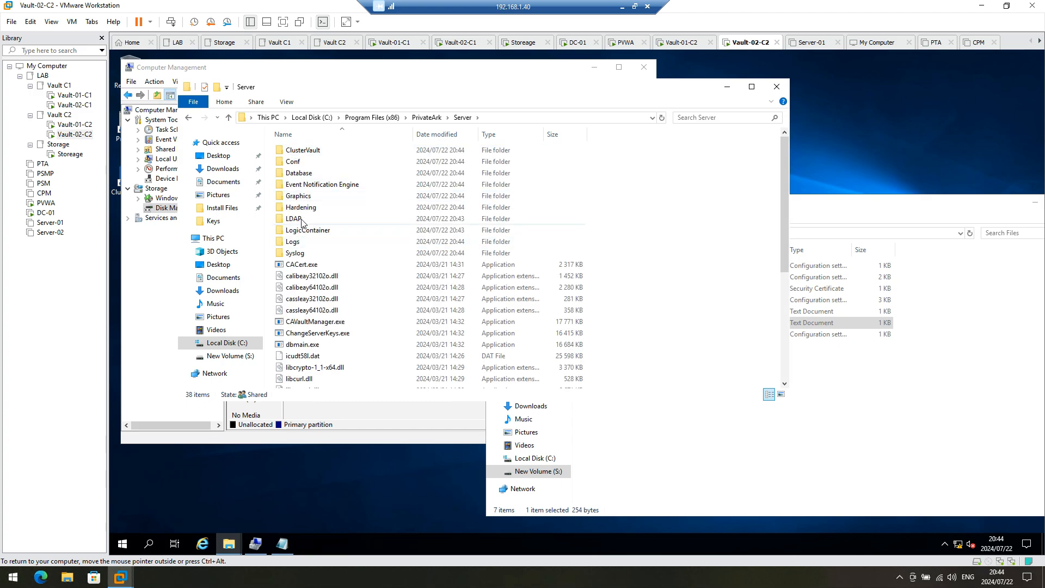
{"action": "double_click", "coordinate": [297, 162]}
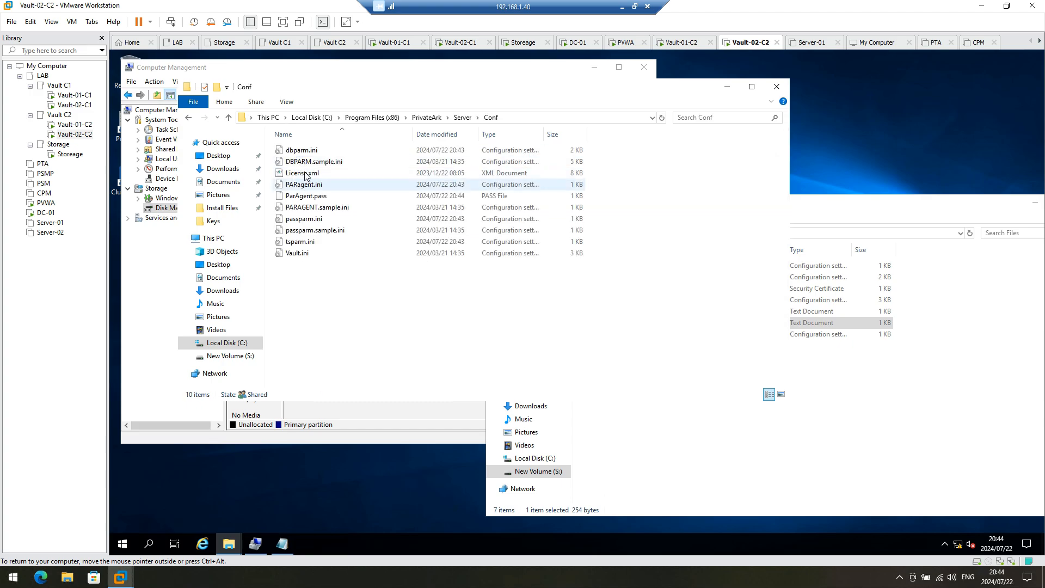
{"action": "double_click", "coordinate": [301, 150]}
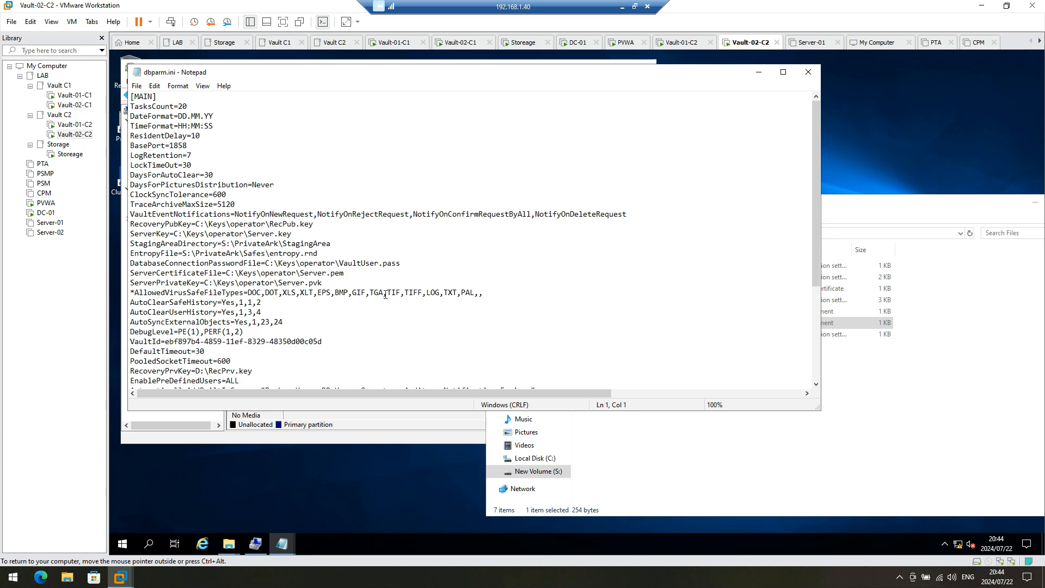
Step: Insert the AllowNonStandardFWAddresses=[192.168.20.1],Yes,3260 line from new.txt after TerminateOnDBErrorCodes=2003
{"action": "scroll", "coordinate": [368, 303], "scroll_direction": "down", "scroll_amount": 4}
{"action": "left_click", "coordinate": [265, 328]}
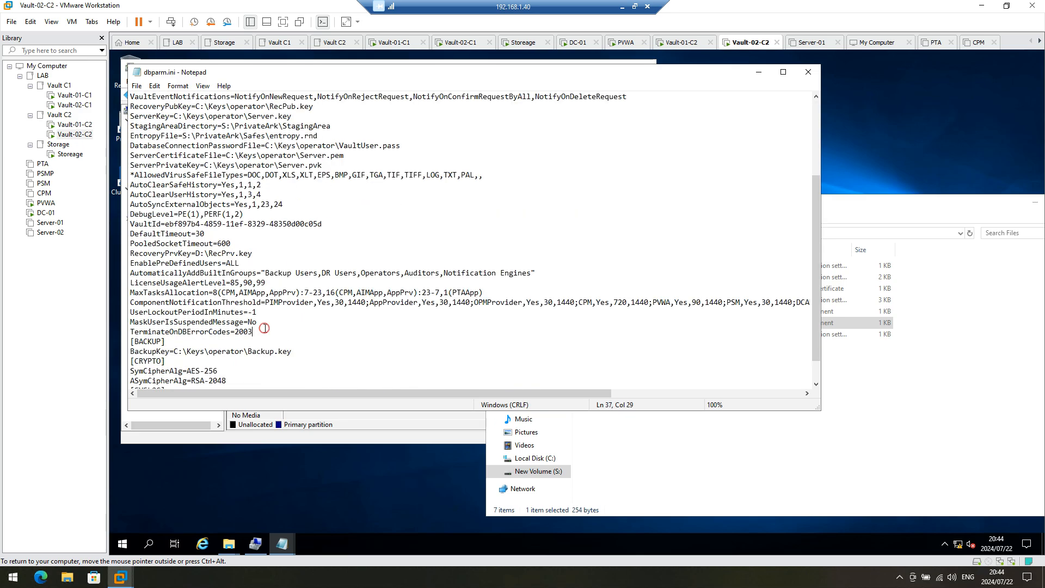
{"action": "key", "text": "Return"}
{"action": "left_click", "coordinate": [949, 398]}
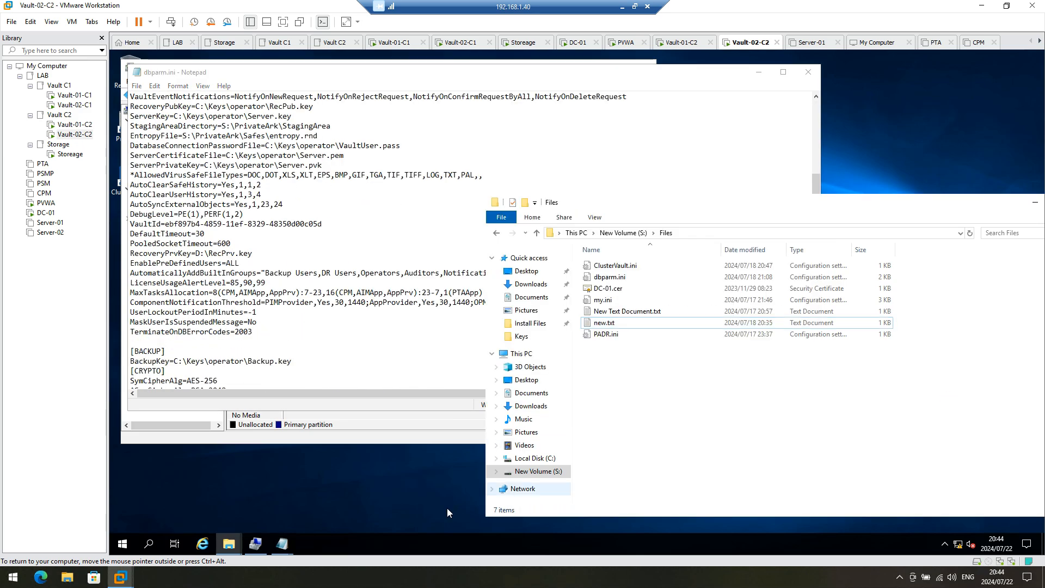
{"action": "left_click", "coordinate": [282, 544]}
{"action": "left_click", "coordinate": [241, 492]}
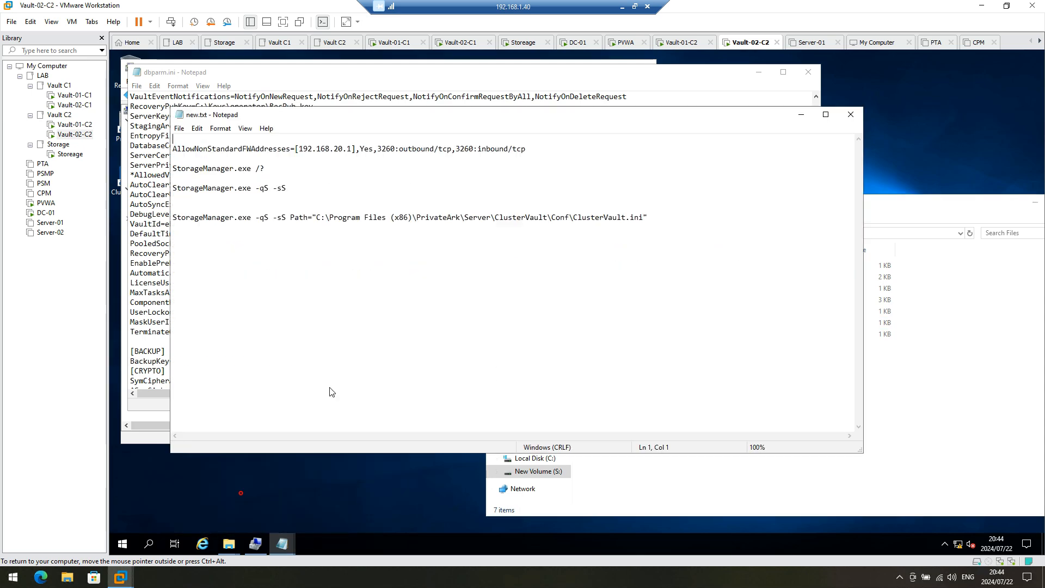
{"action": "triple_click", "coordinate": [532, 150]}
{"action": "key", "text": "ctrl+c"}
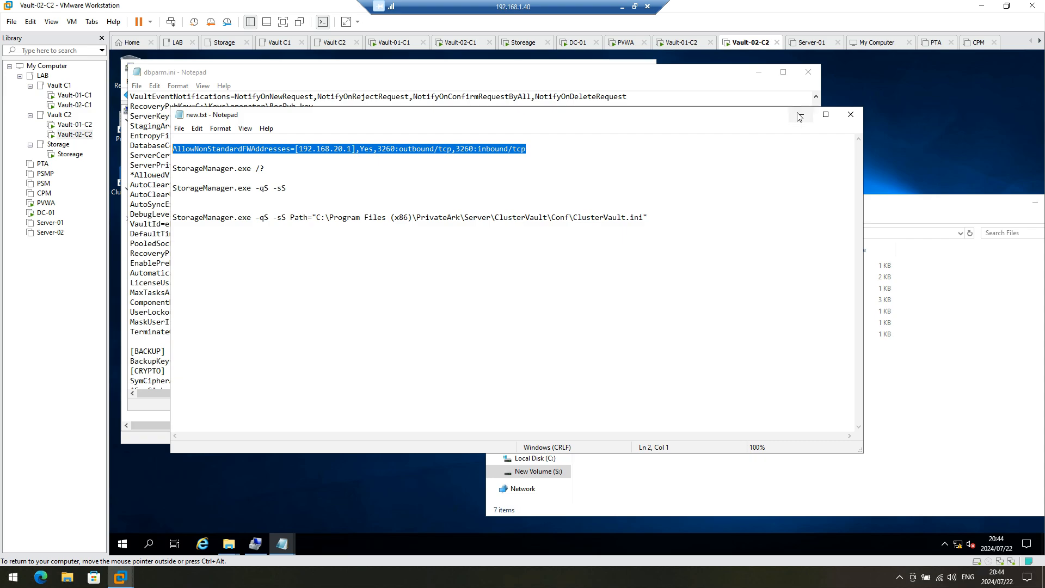
{"action": "left_click", "coordinate": [801, 115]}
{"action": "left_click", "coordinate": [154, 338]}
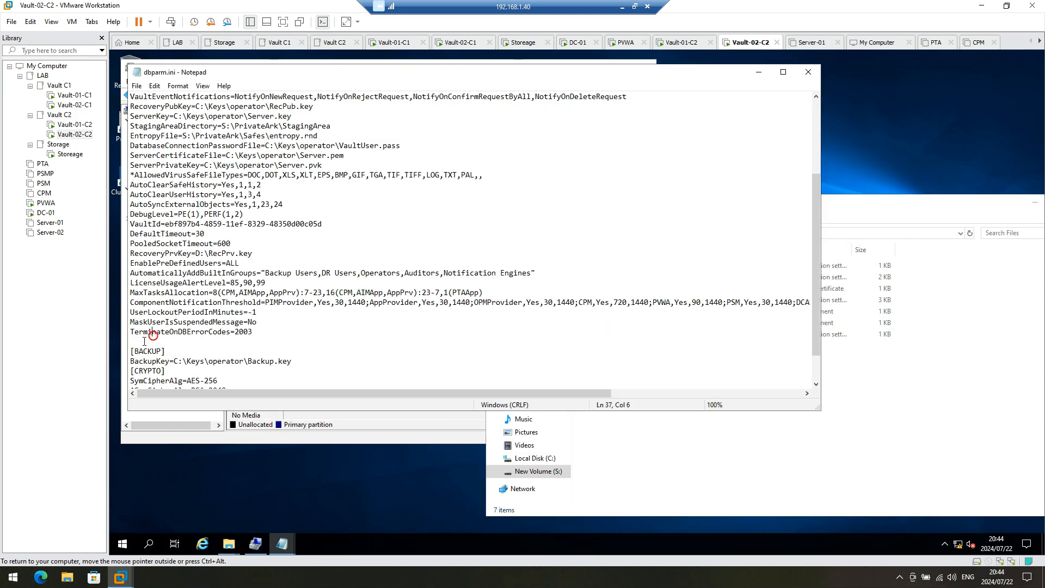
{"action": "key", "text": "ctrl+v"}
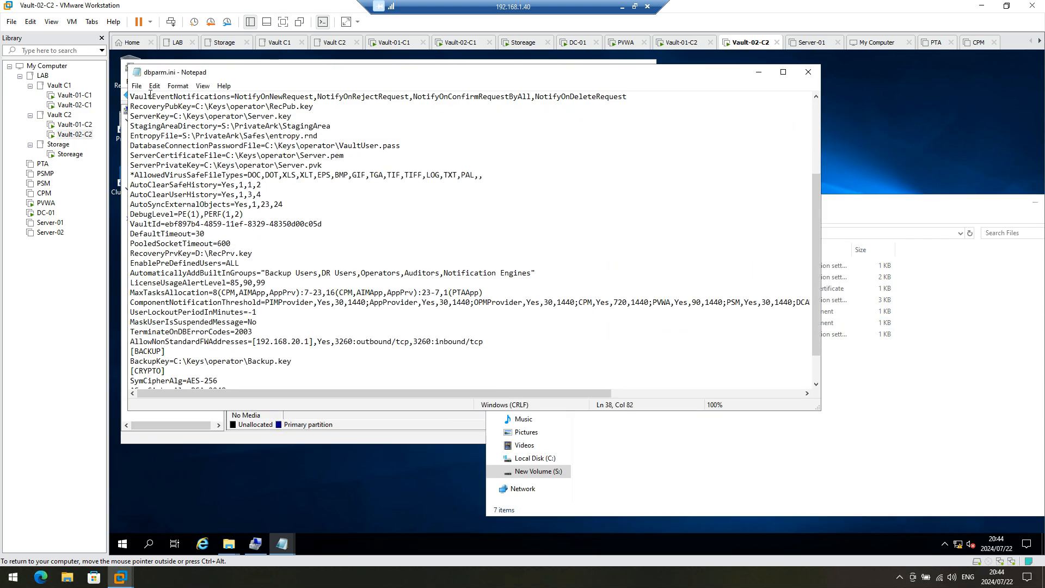
Step: Save dbparm.ini and close Notepad
{"action": "left_click", "coordinate": [136, 86]}
{"action": "left_click", "coordinate": [151, 123]}
{"action": "left_click", "coordinate": [808, 73]}
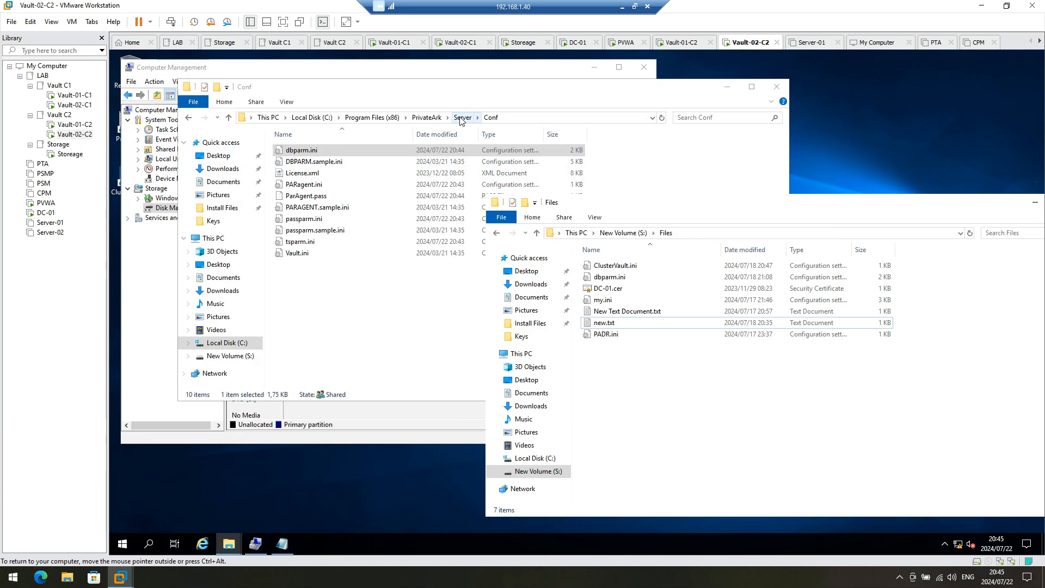
Step: Open the blank ClusterVault.ini from Server\ClusterVault\Conf in Notepad
{"action": "left_click", "coordinate": [462, 117]}
{"action": "double_click", "coordinate": [304, 151]}
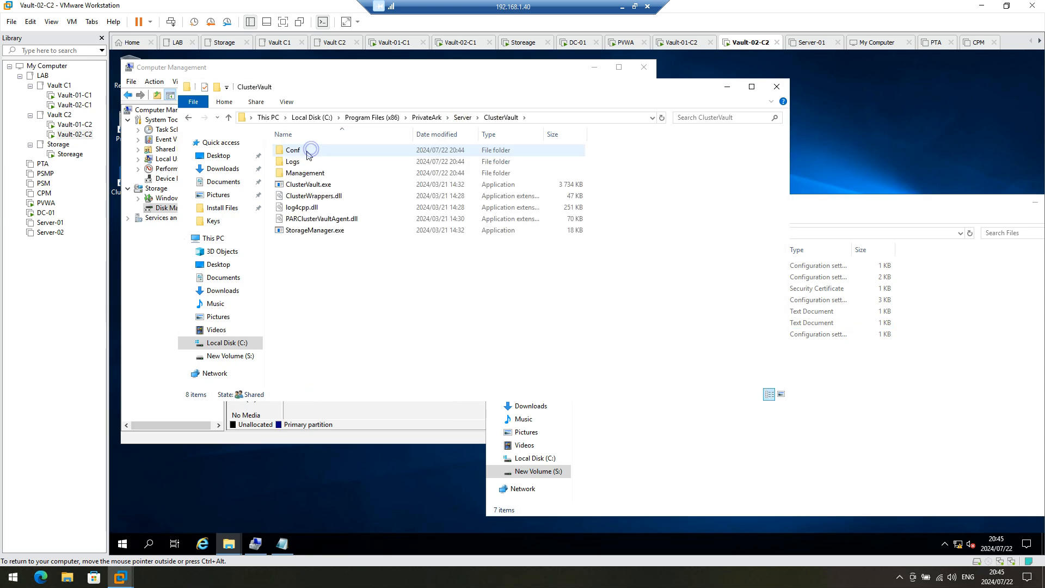
{"action": "double_click", "coordinate": [307, 152]}
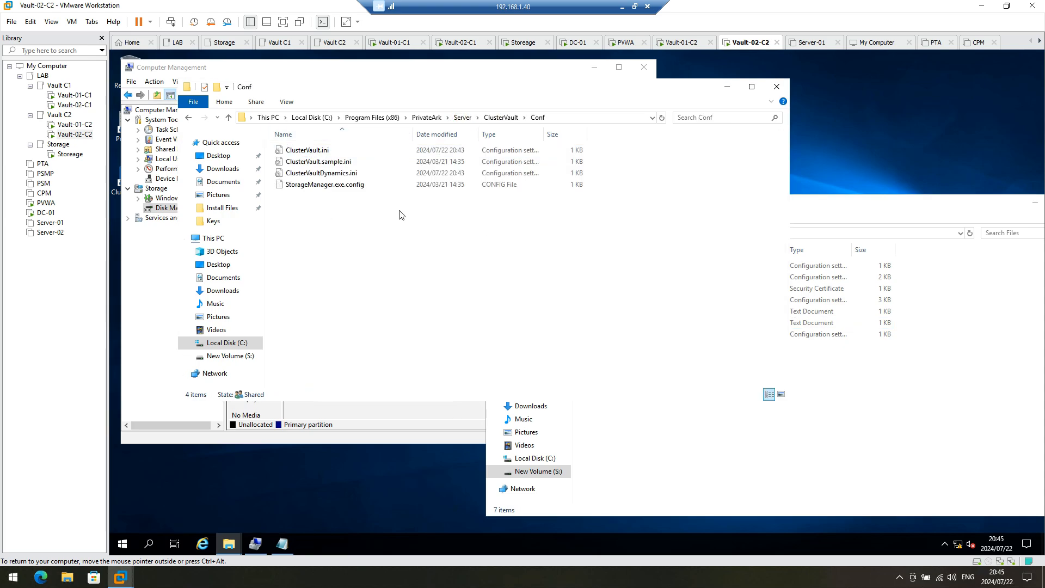
{"action": "double_click", "coordinate": [305, 149]}
Step: Open the filled-in S:\Files\ClusterVault.ini beside it, then switch to Vault-01-C2
{"action": "left_click", "coordinate": [949, 450]}
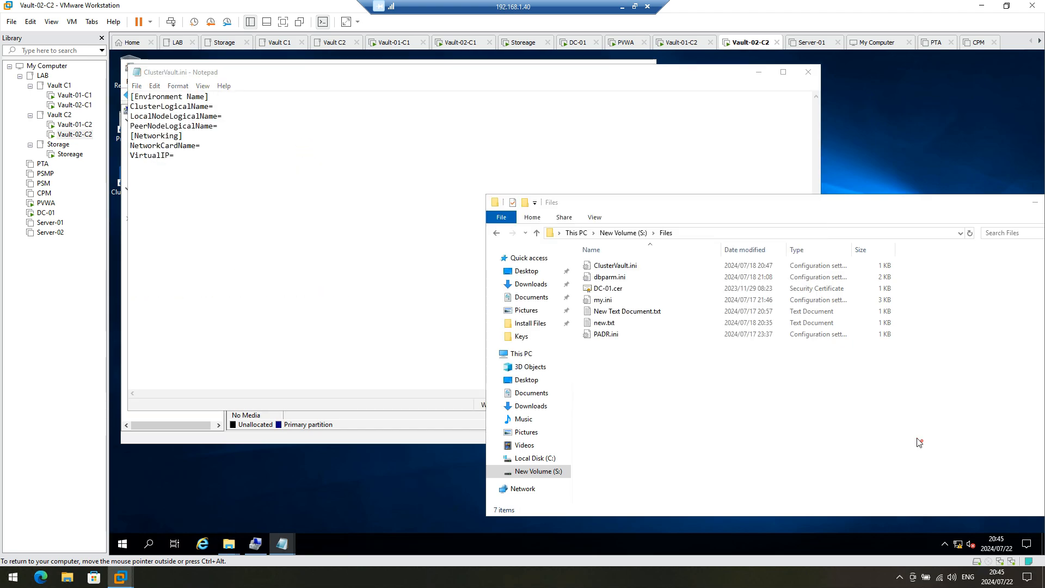
{"action": "double_click", "coordinate": [629, 266]}
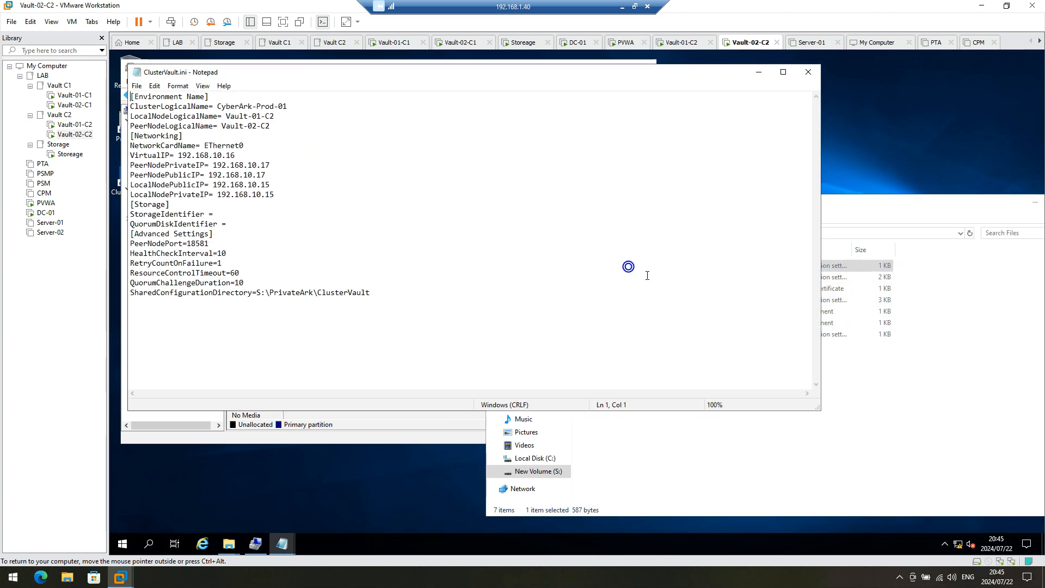
{"action": "left_click_drag", "start_coordinate": [296, 75], "coordinate": [676, 110]}
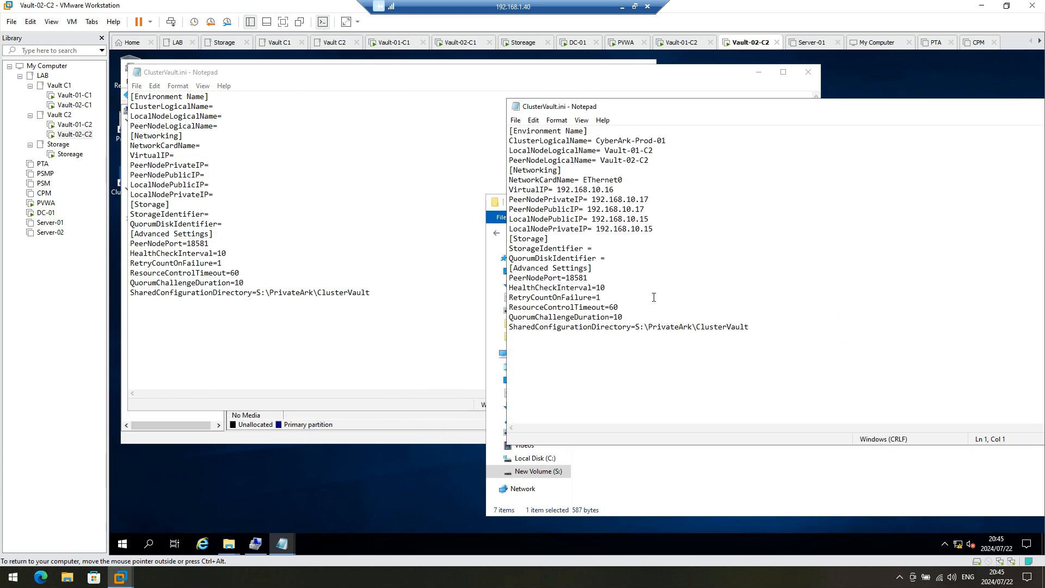
{"action": "left_click", "coordinate": [75, 125]}
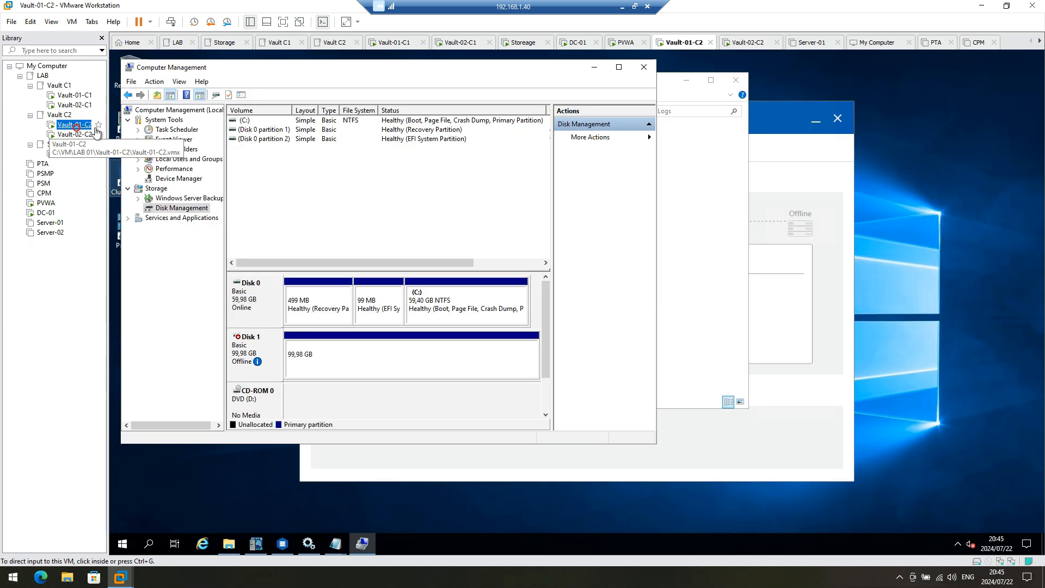
Step: On Vault-01-C2, open PrivateArk\Server\ClusterVault\Conf\ClusterVault.ini after granting folder access, then return to Vault-02-C2
{"action": "left_click", "coordinate": [229, 546]}
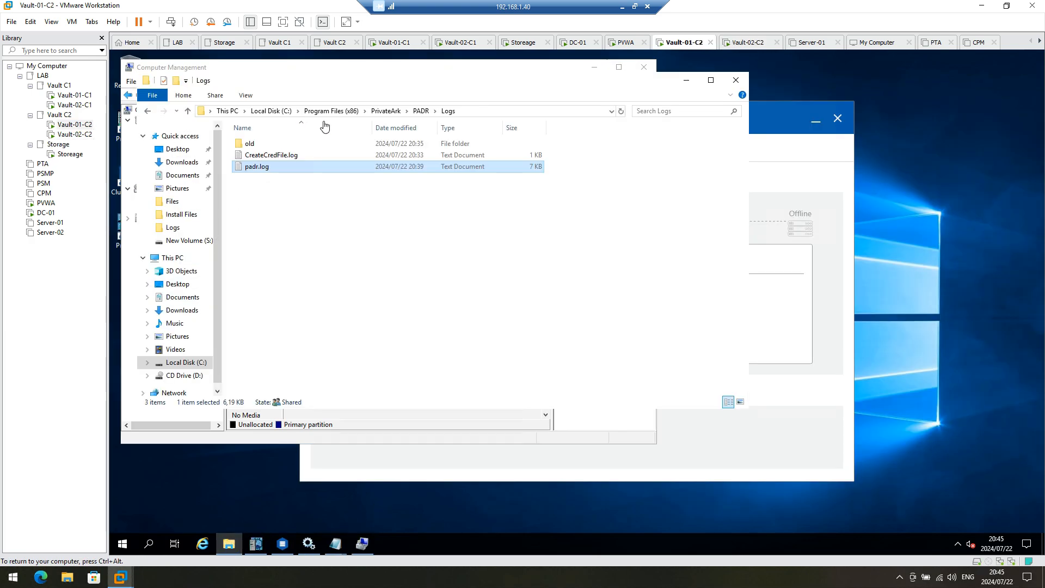
{"action": "left_click", "coordinate": [386, 111]}
{"action": "double_click", "coordinate": [253, 167]}
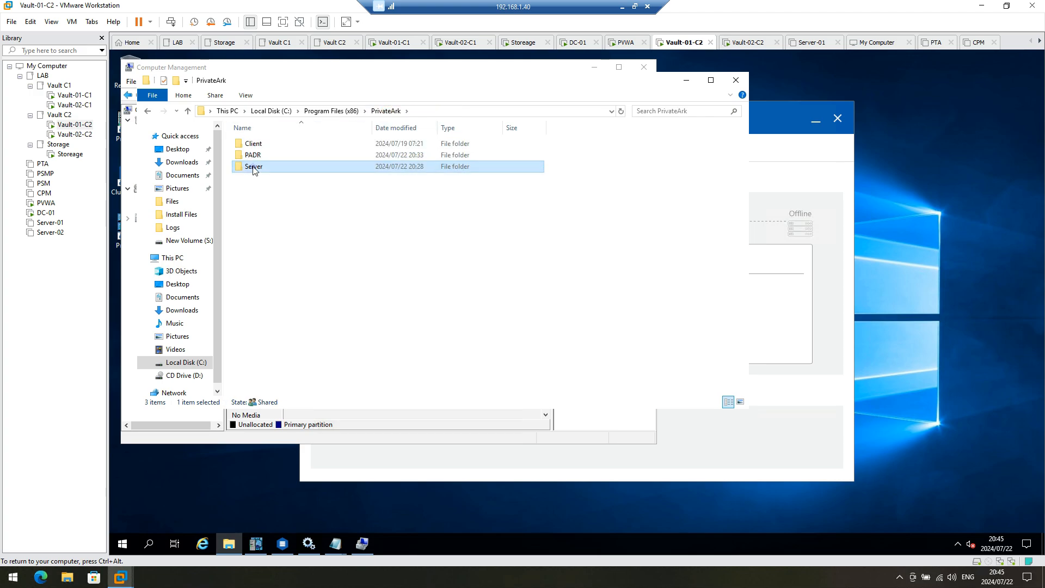
{"action": "left_click", "coordinate": [591, 312]}
{"action": "left_click", "coordinate": [503, 363]}
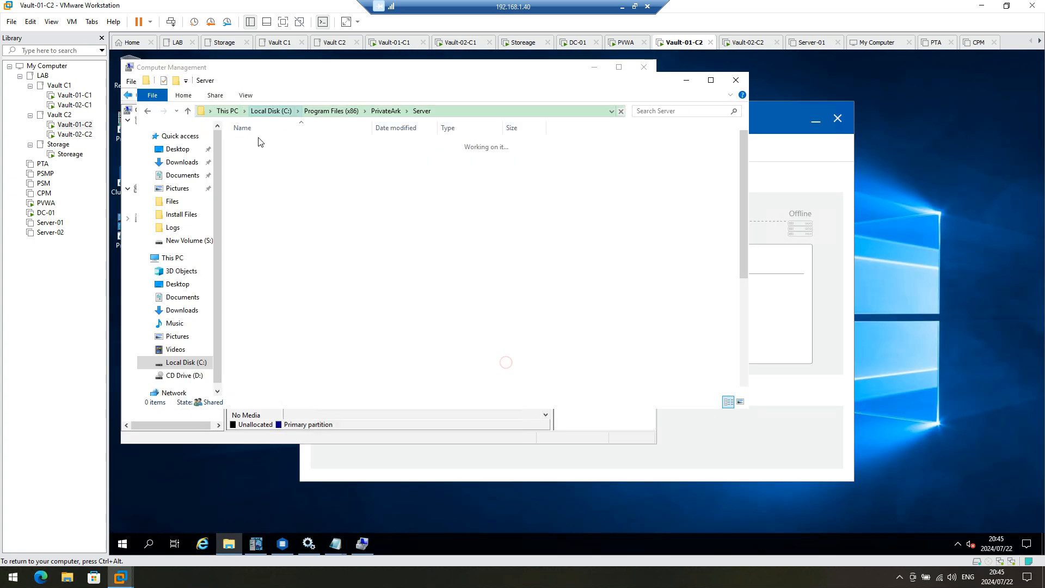
{"action": "double_click", "coordinate": [271, 150]}
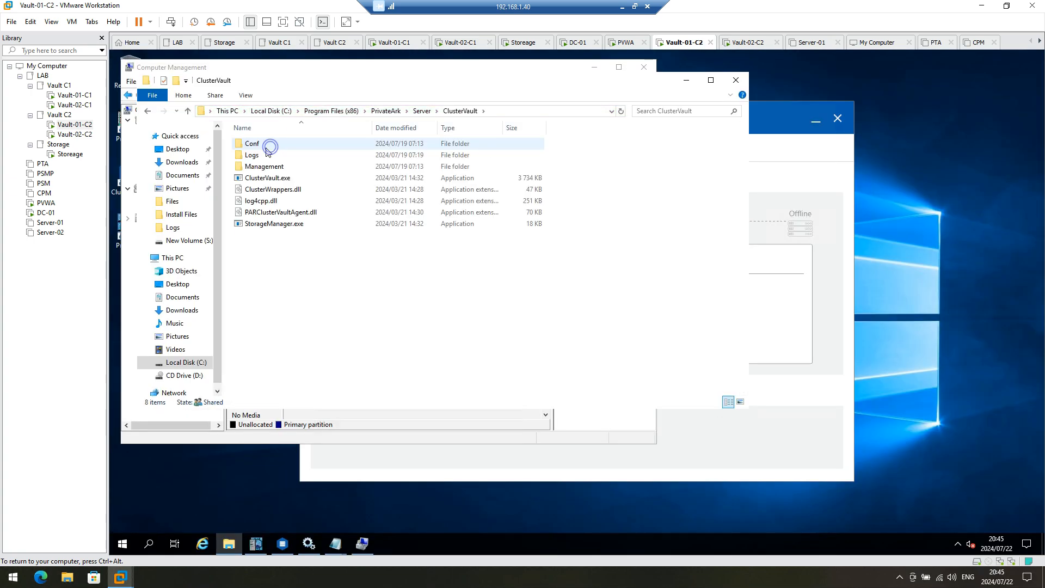
{"action": "double_click", "coordinate": [269, 146]}
{"action": "double_click", "coordinate": [266, 145]}
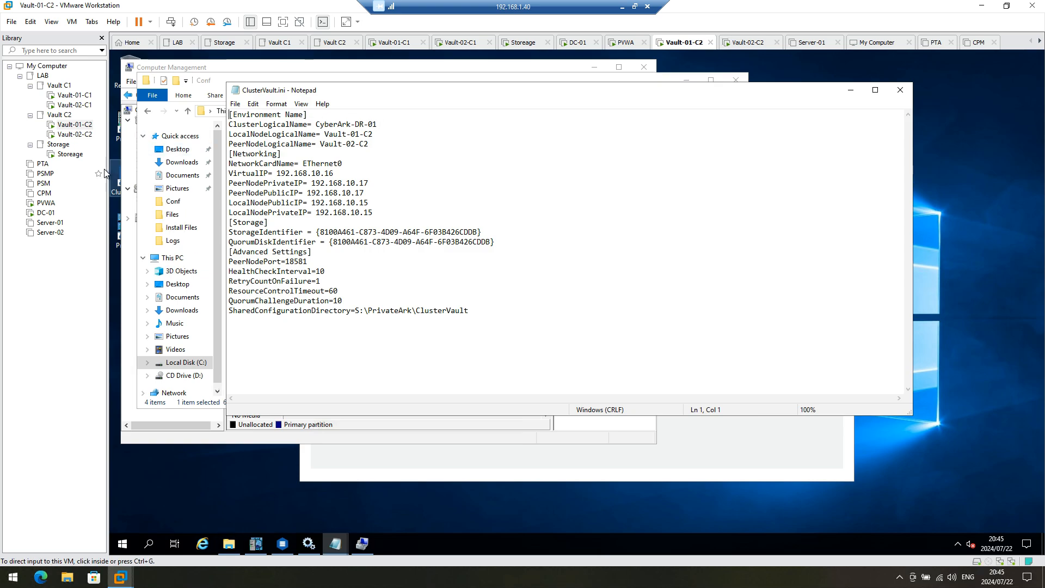
{"action": "left_click", "coordinate": [82, 135]}
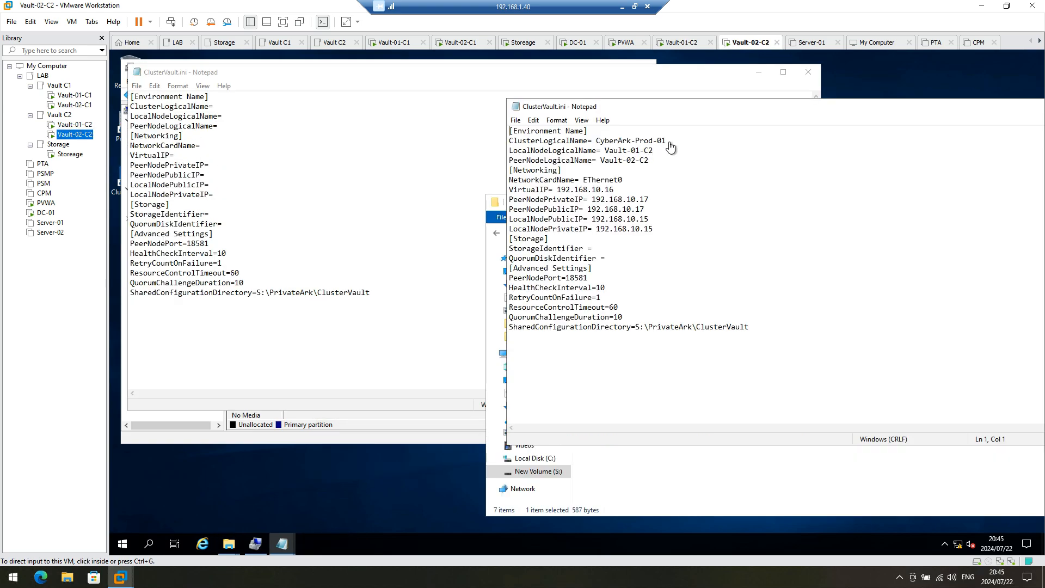
Step: Set the DR file's ClusterLogicalName to CyberArk-DR-01
{"action": "left_click_drag", "start_coordinate": [669, 141], "coordinate": [597, 140]}
{"action": "key", "text": "ctrl+c"}
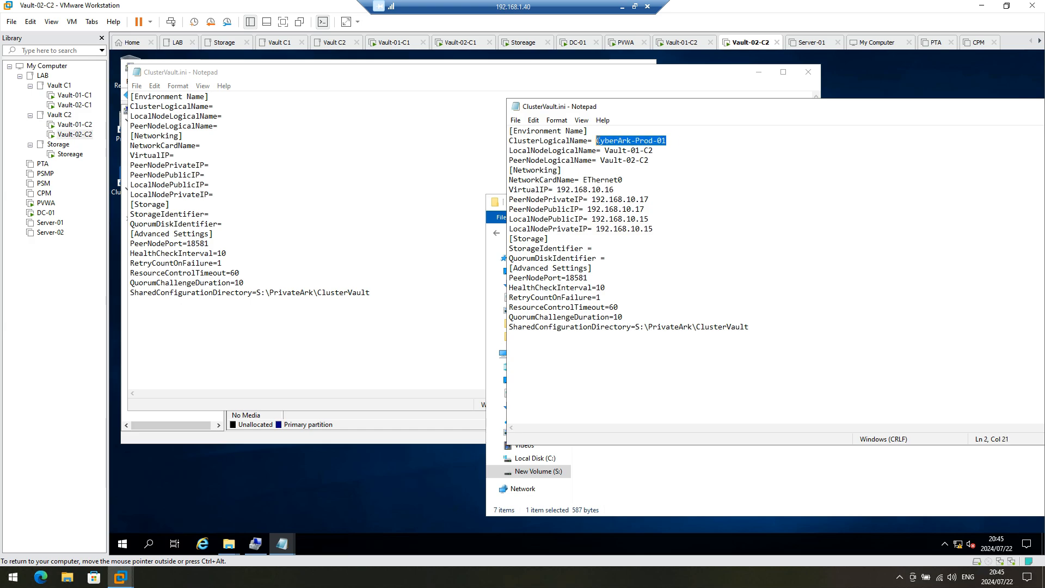
{"action": "left_click", "coordinate": [220, 106]}
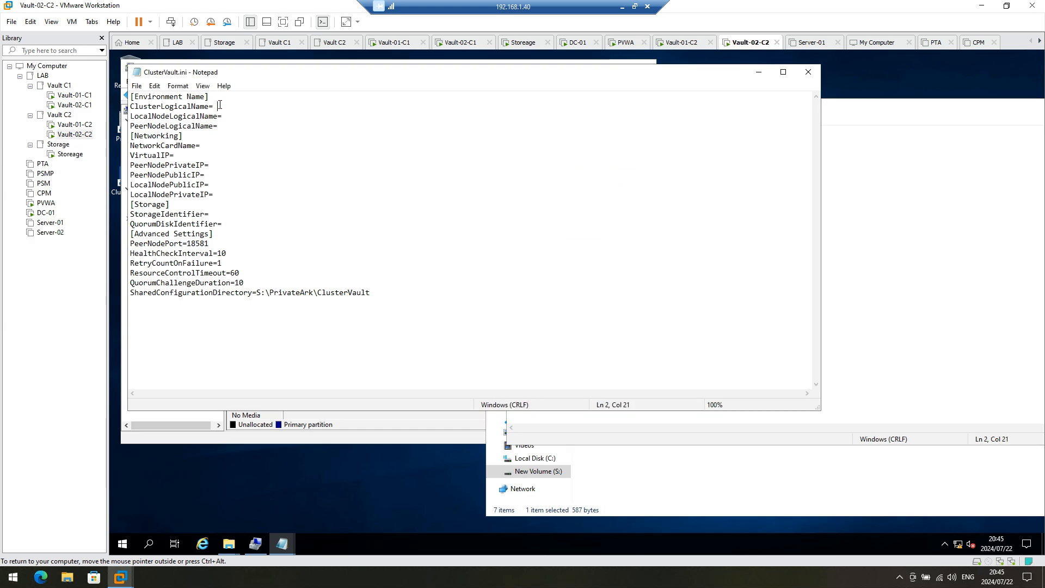
{"action": "key", "text": "ctrl+v"}
{"action": "left_click_drag", "start_coordinate": [275, 106], "coordinate": [258, 106]}
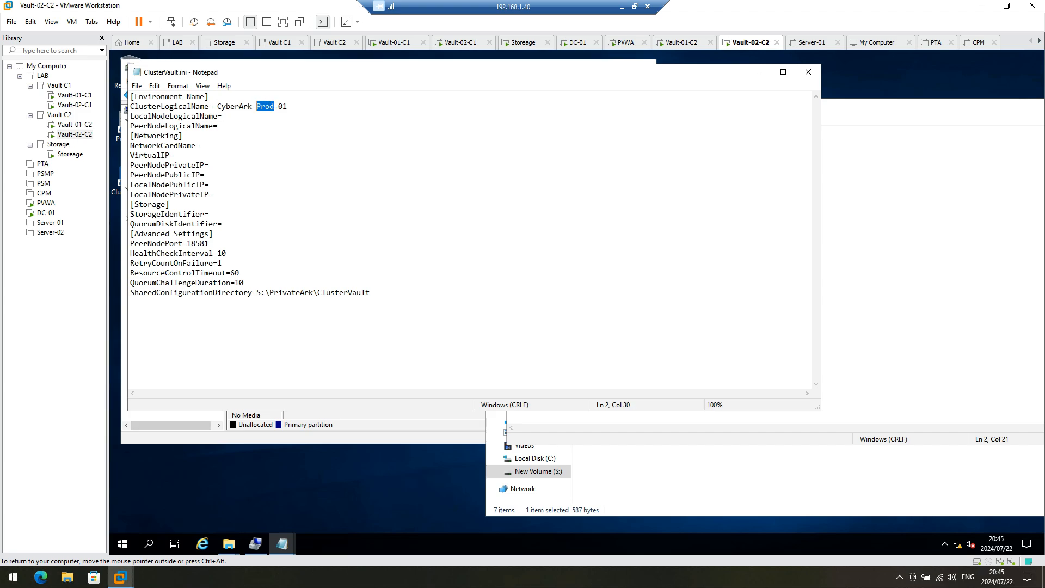
{"action": "type", "text": "DR"}
Step: Set the peer node name to Vault-01-C2 and the local node name to Vault-02-C2
{"action": "left_click", "coordinate": [1042, 230]}
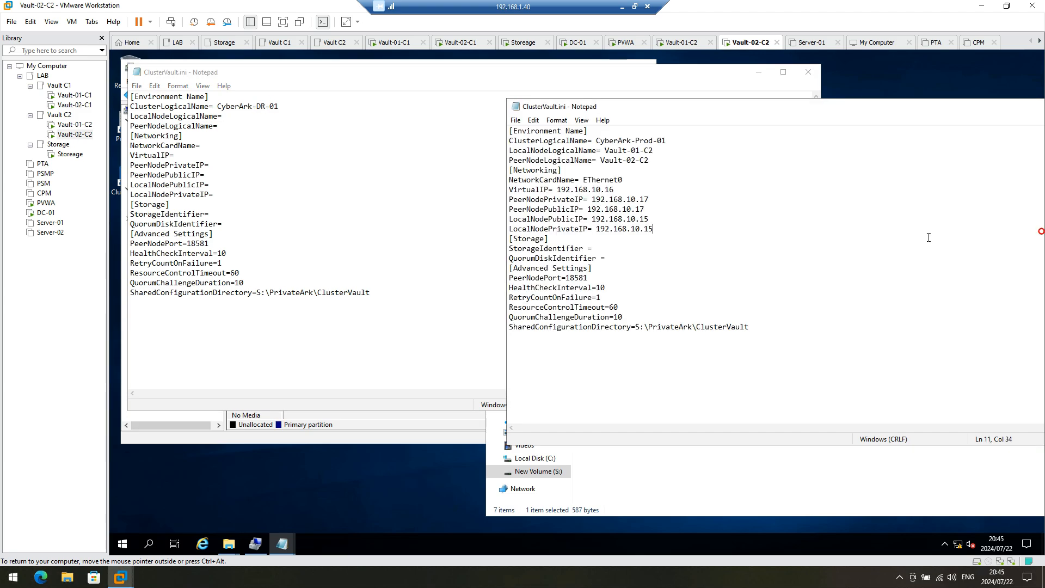
{"action": "left_click_drag", "start_coordinate": [654, 151], "coordinate": [607, 148]}
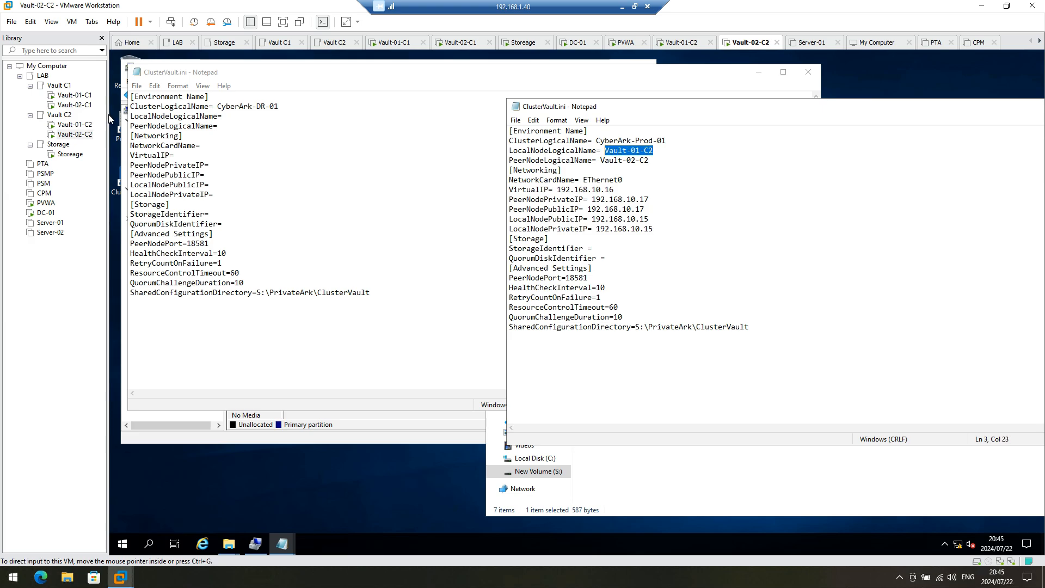
{"action": "left_click", "coordinate": [236, 115]}
{"action": "left_click", "coordinate": [228, 126]}
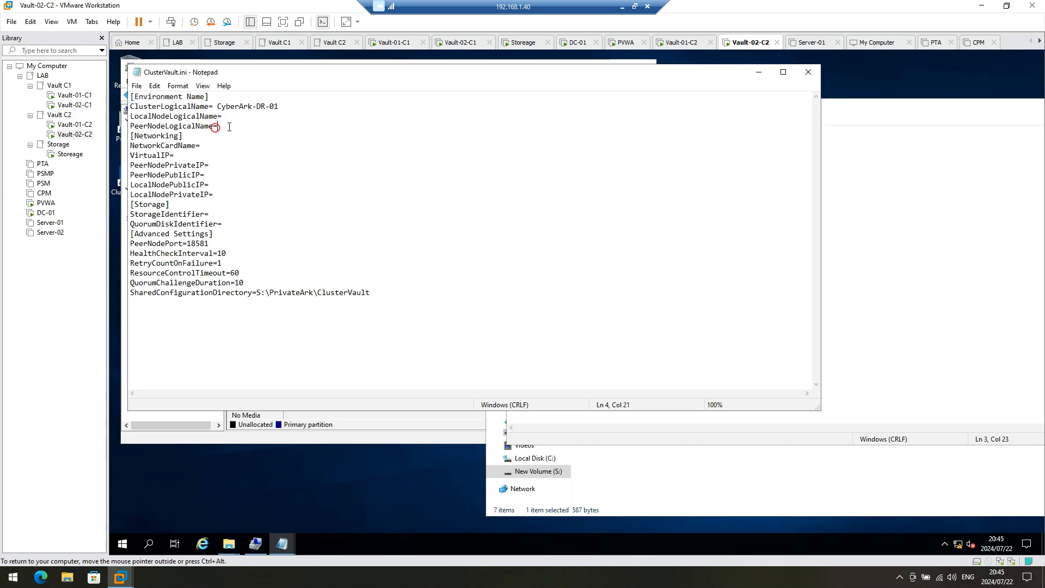
{"action": "type", "text": "Vault-01-C2"}
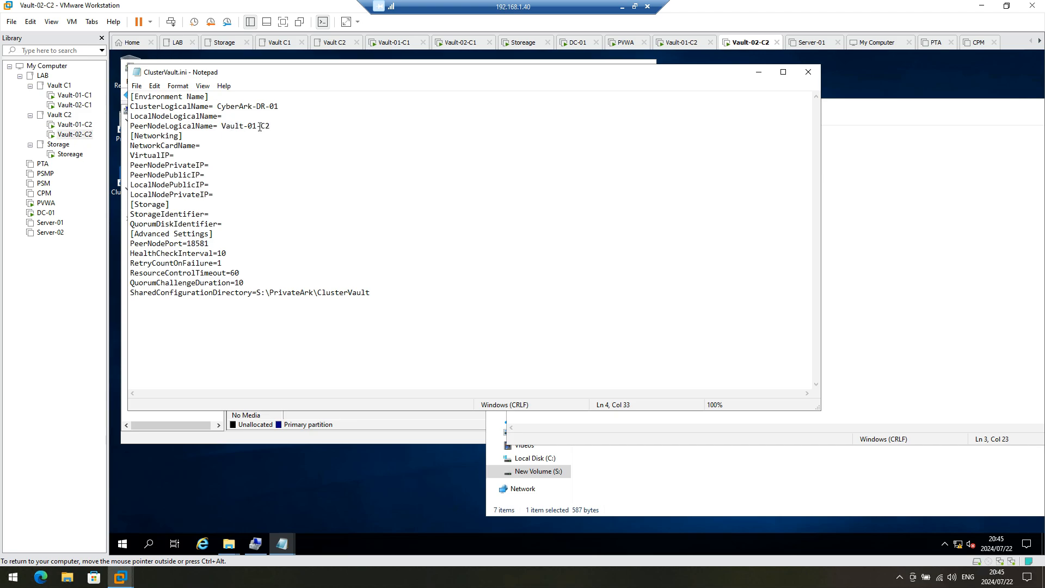
{"action": "left_click", "coordinate": [866, 264]}
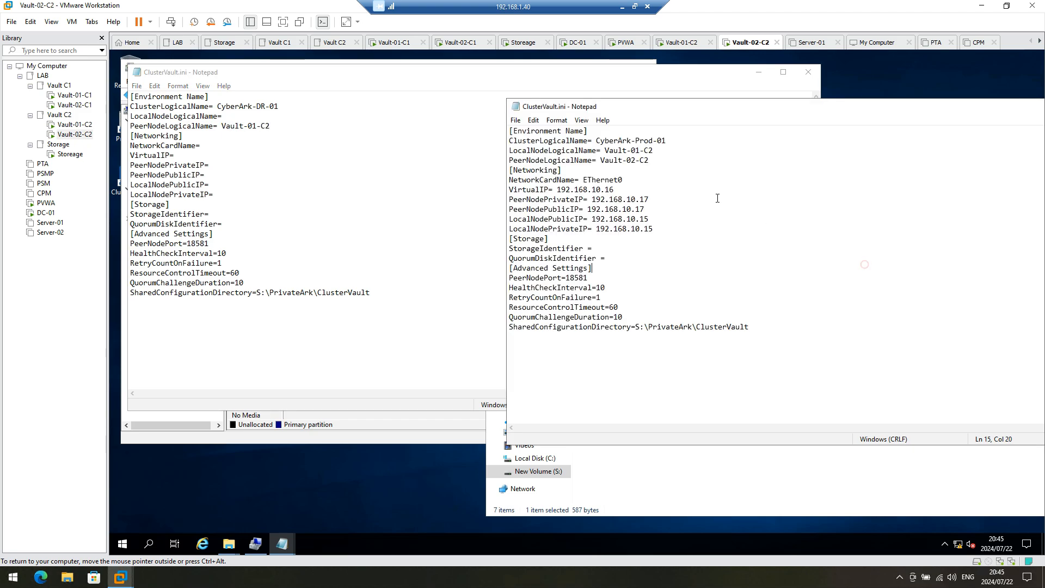
{"action": "left_click_drag", "start_coordinate": [654, 151], "coordinate": [611, 151]}
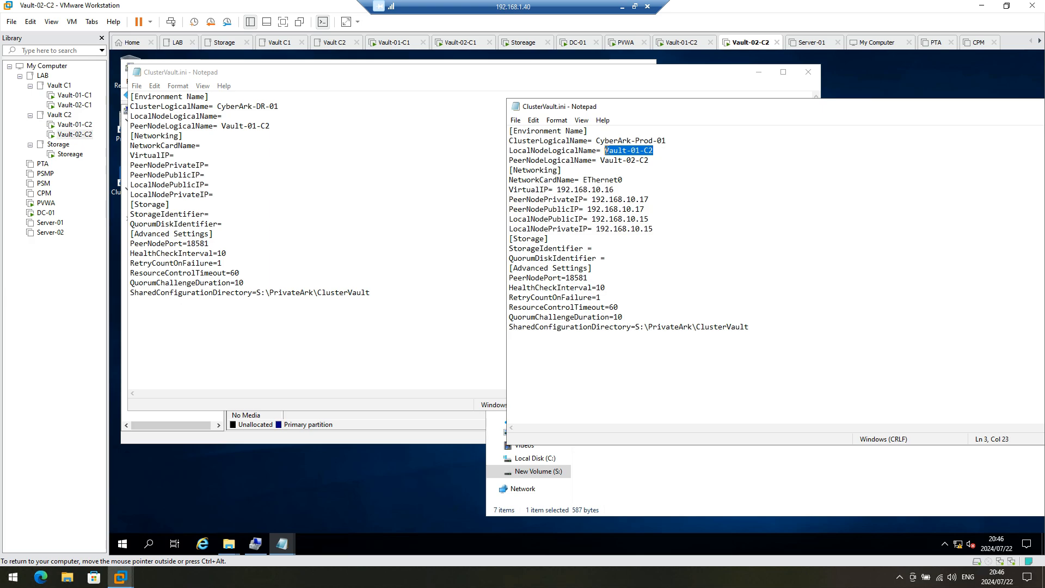
{"action": "left_click", "coordinate": [249, 118]}
{"action": "type", "text": "Vault-01-C2"}
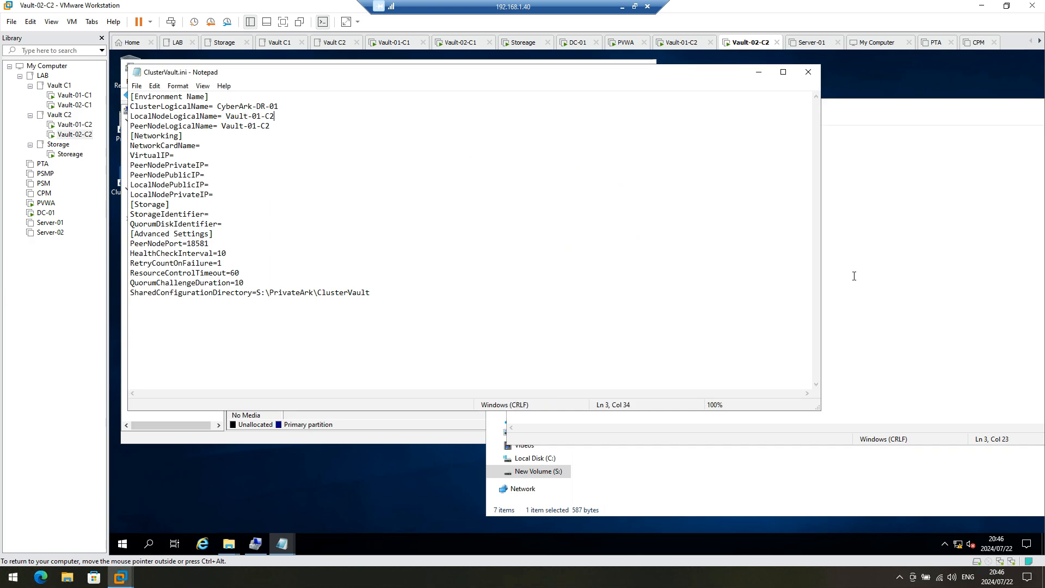
{"action": "left_click", "coordinate": [935, 288]}
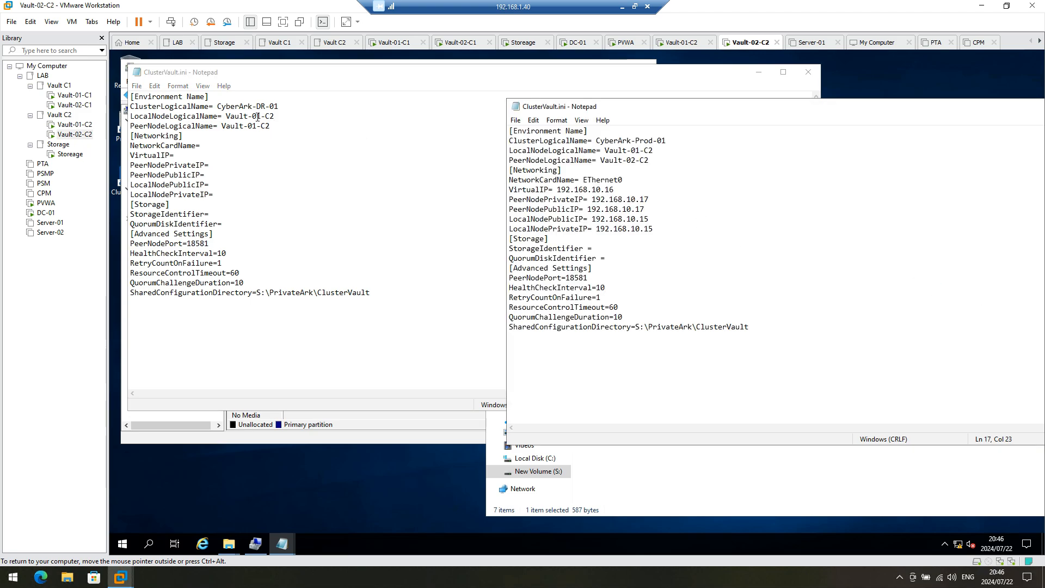
{"action": "left_click_drag", "start_coordinate": [256, 116], "coordinate": [261, 116]}
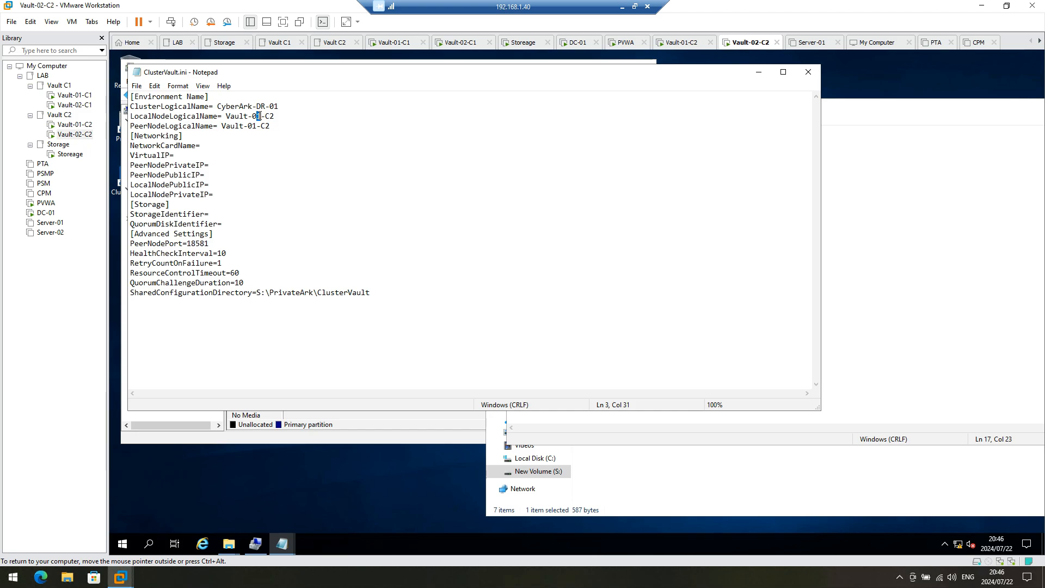
Step: Set NetworkCardName to EThernet0 and VirtualIP to 192.168.10.16
{"action": "left_click", "coordinate": [964, 289]}
{"action": "left_click_drag", "start_coordinate": [637, 180], "coordinate": [585, 178]}
{"action": "key", "text": "ctrl+c"}
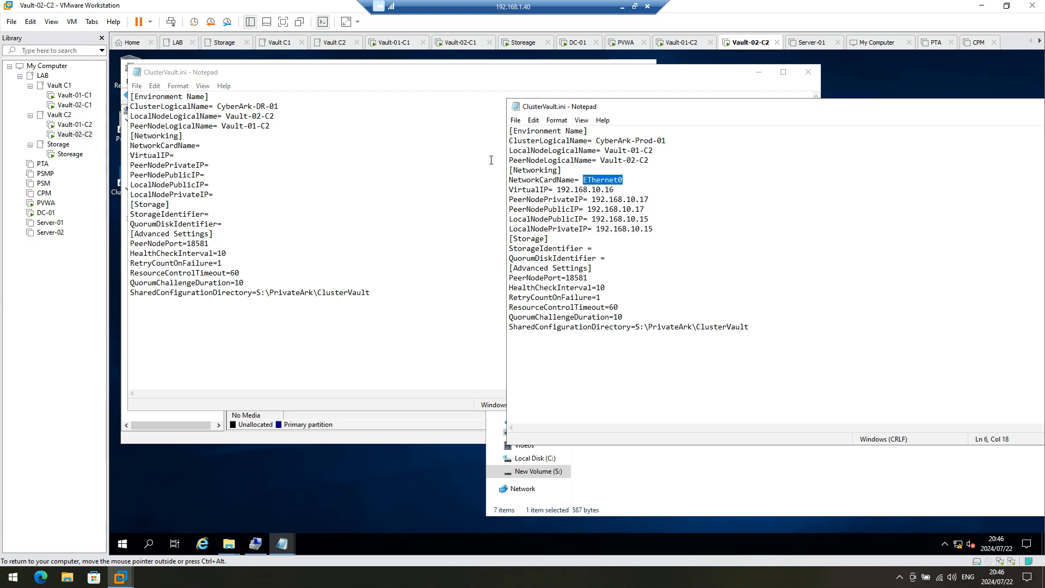
{"action": "left_click", "coordinate": [234, 140]}
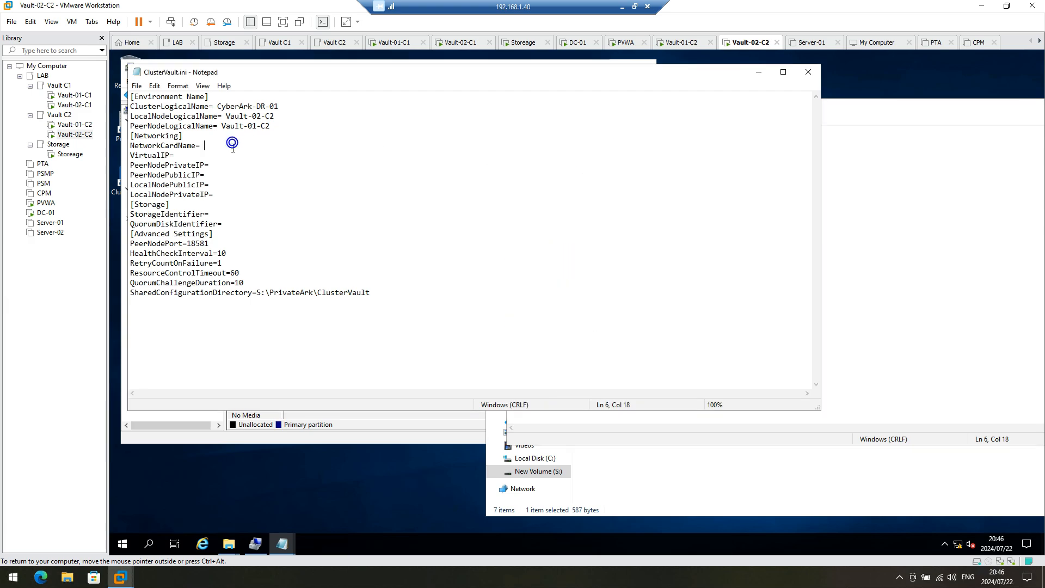
{"action": "key", "text": "ctrl+v"}
{"action": "left_click", "coordinate": [1006, 255]}
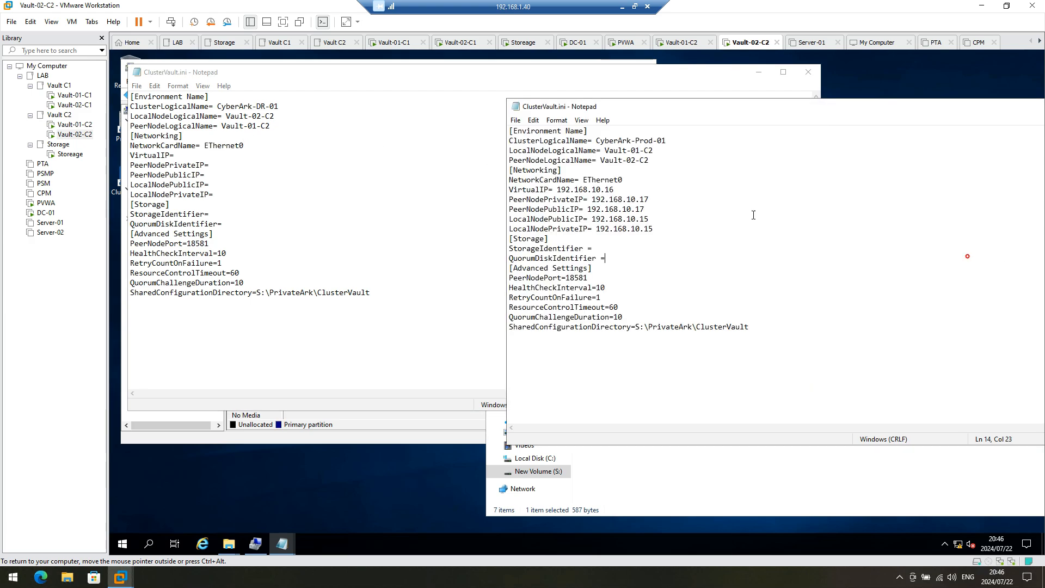
{"action": "left_click_drag", "start_coordinate": [615, 189], "coordinate": [559, 188]}
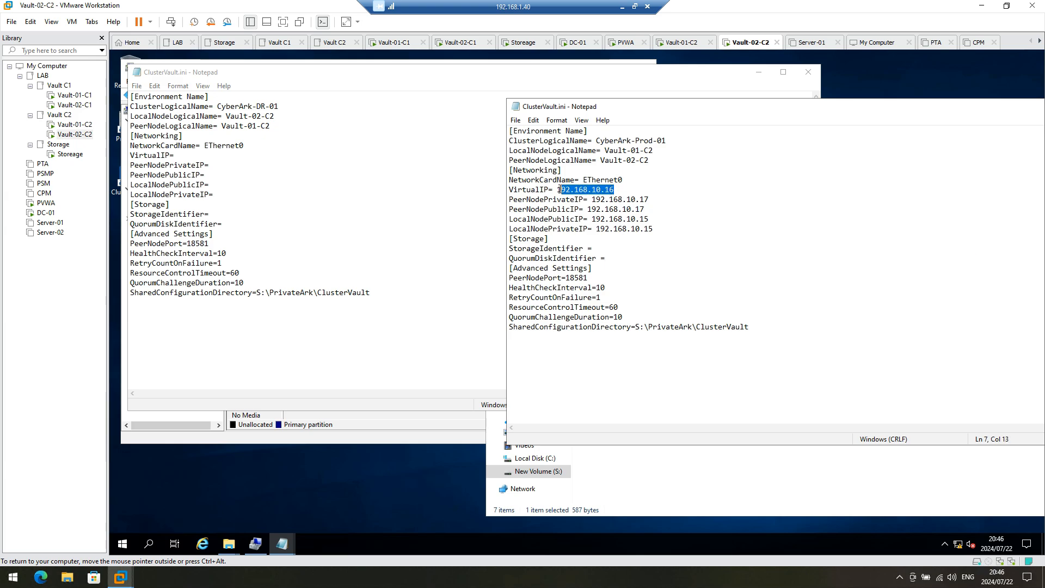
{"action": "left_click", "coordinate": [267, 161]}
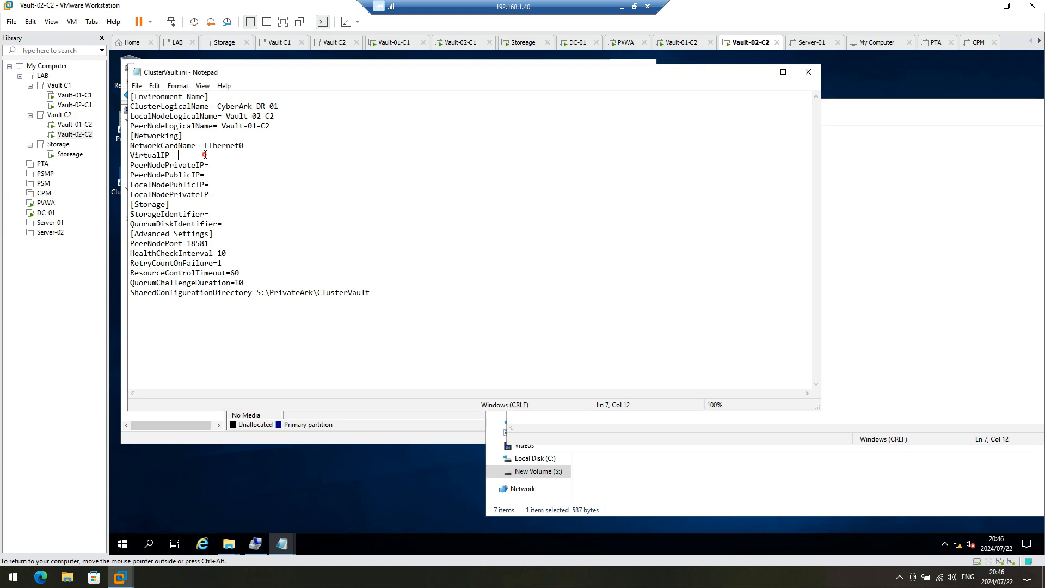
{"action": "type", "text": "192.168.10.16"}
Step: Set the local public and private IPs to 192.168.10.17 and peer IPs to 192.168.10.15
{"action": "left_click", "coordinate": [971, 283]}
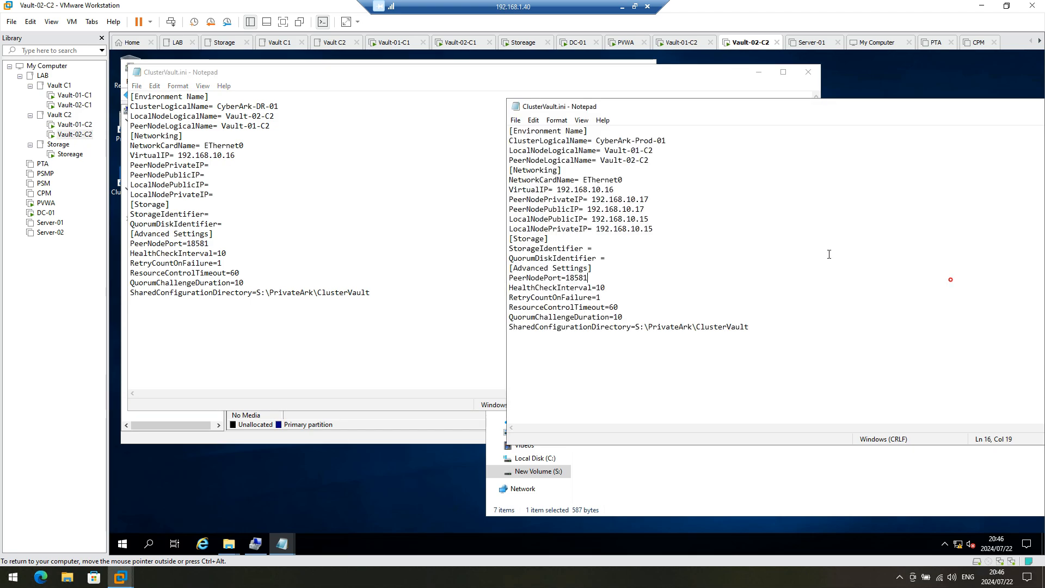
{"action": "left_click_drag", "start_coordinate": [651, 201], "coordinate": [596, 199]}
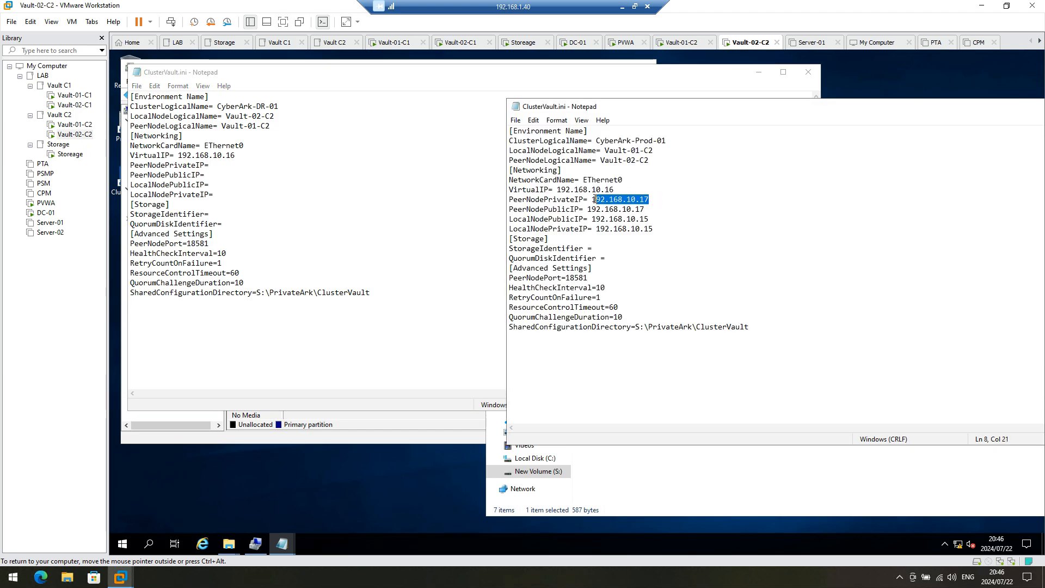
{"action": "left_click", "coordinate": [221, 183]}
{"action": "type", "text": "192.168.10.17"}
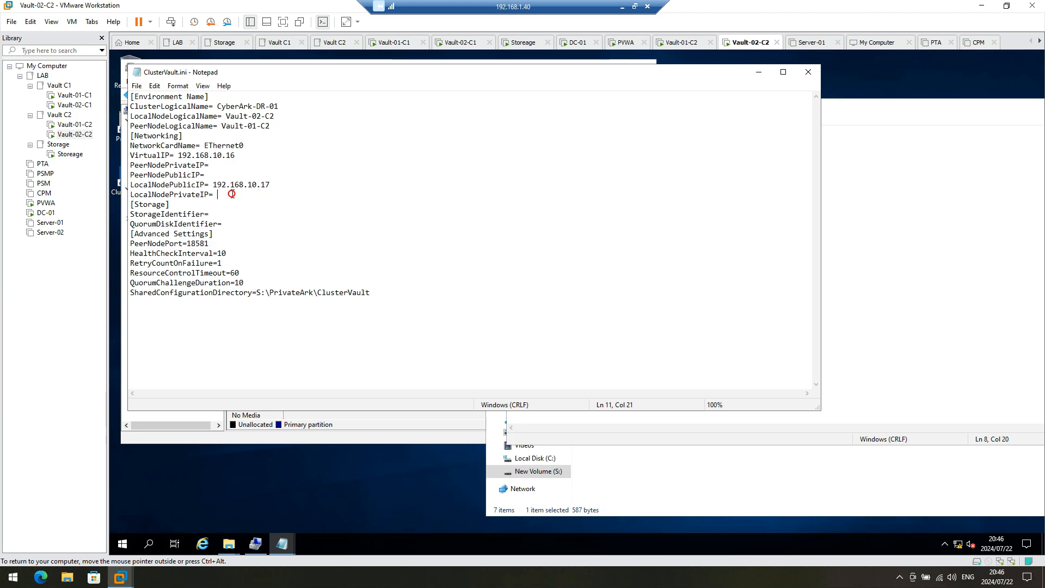
{"action": "type", "text": "192.168.10.17"}
{"action": "left_click", "coordinate": [837, 261]}
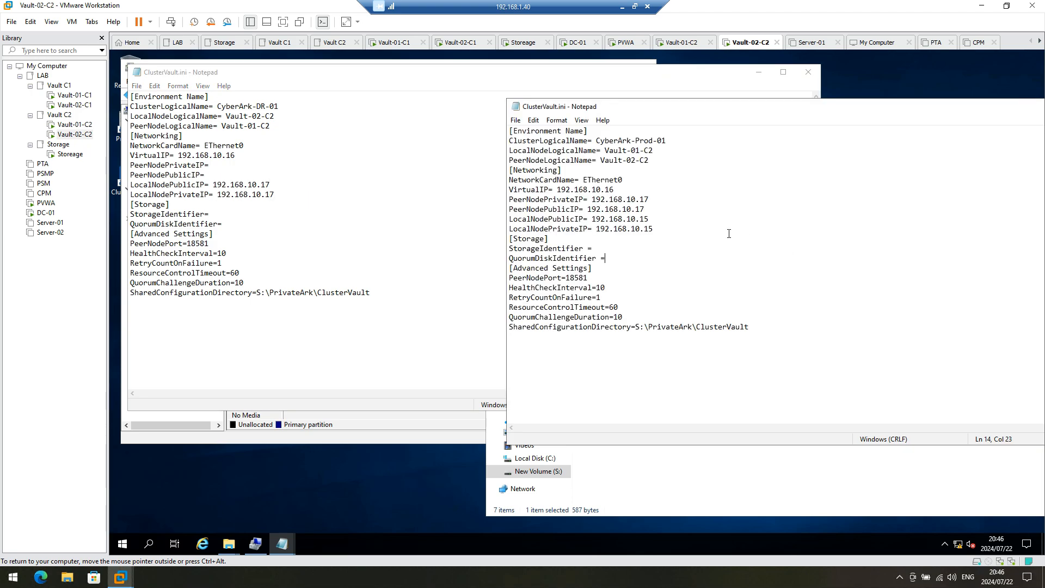
{"action": "left_click_drag", "start_coordinate": [649, 219], "coordinate": [594, 218]}
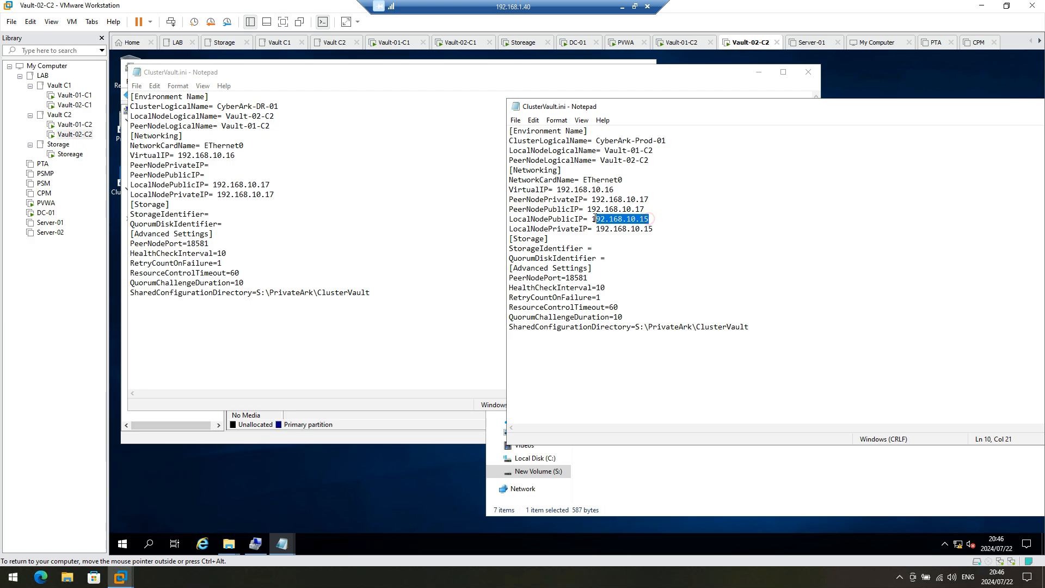
{"action": "left_click", "coordinate": [228, 166]}
{"action": "type", "text": "192.168.10.15"}
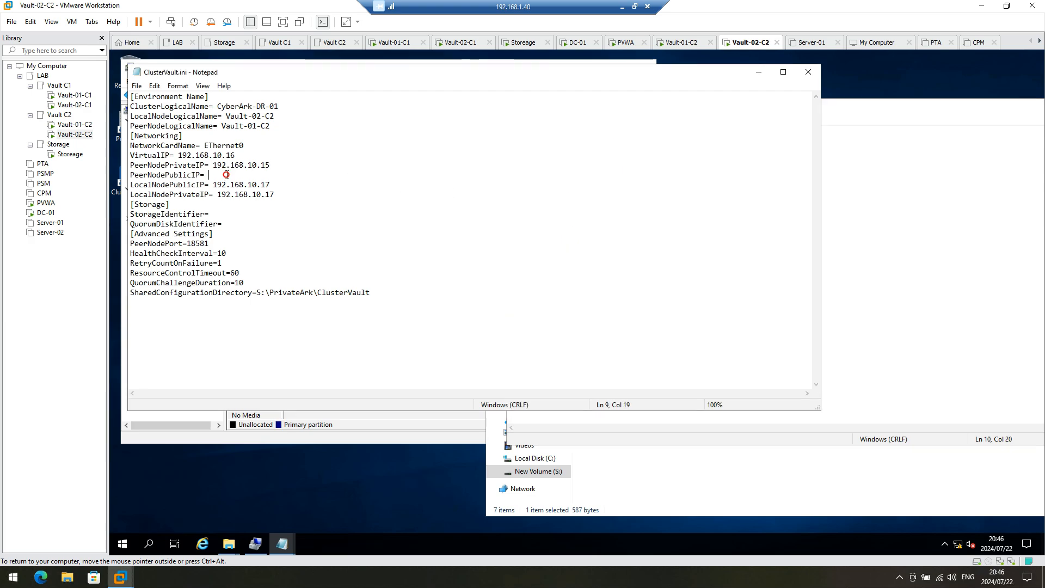
{"action": "type", "text": "192.168.10.15"}
Step: Save the DR ClusterVault.ini and minimise its window
{"action": "left_click", "coordinate": [886, 288]}
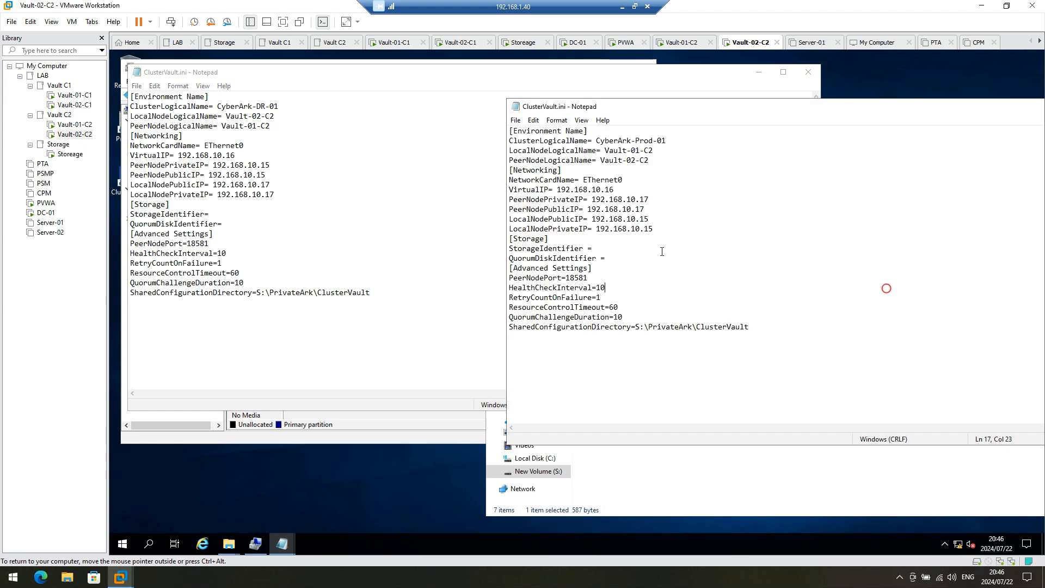
{"action": "left_click", "coordinate": [138, 87]}
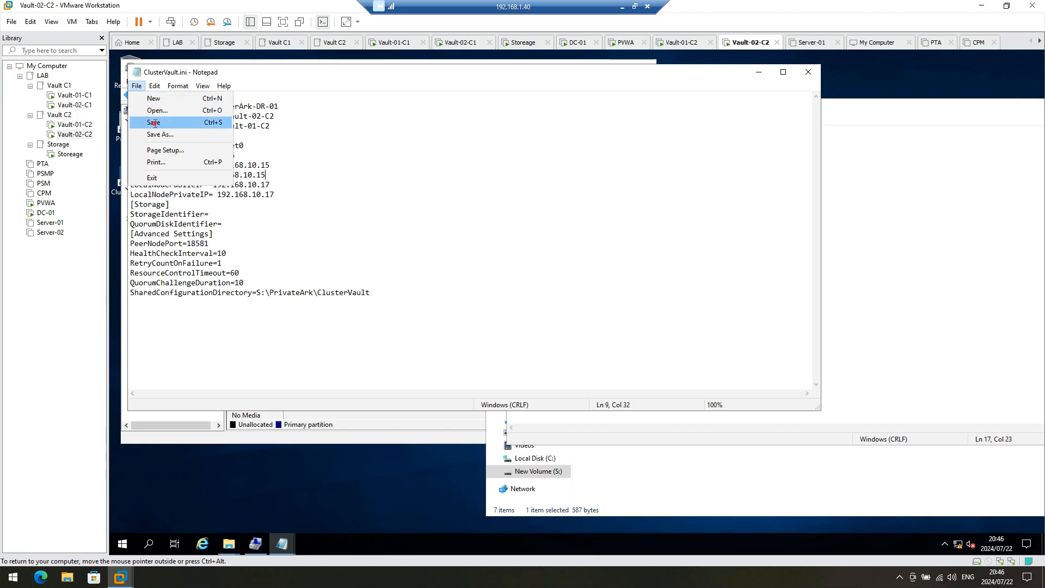
{"action": "left_click", "coordinate": [158, 122]}
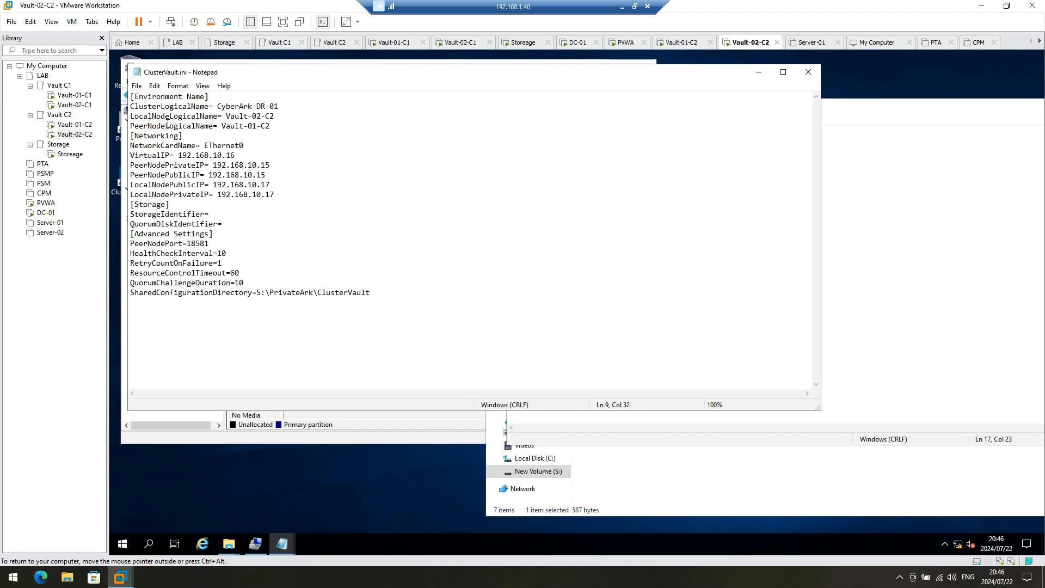
{"action": "left_click", "coordinate": [756, 74]}
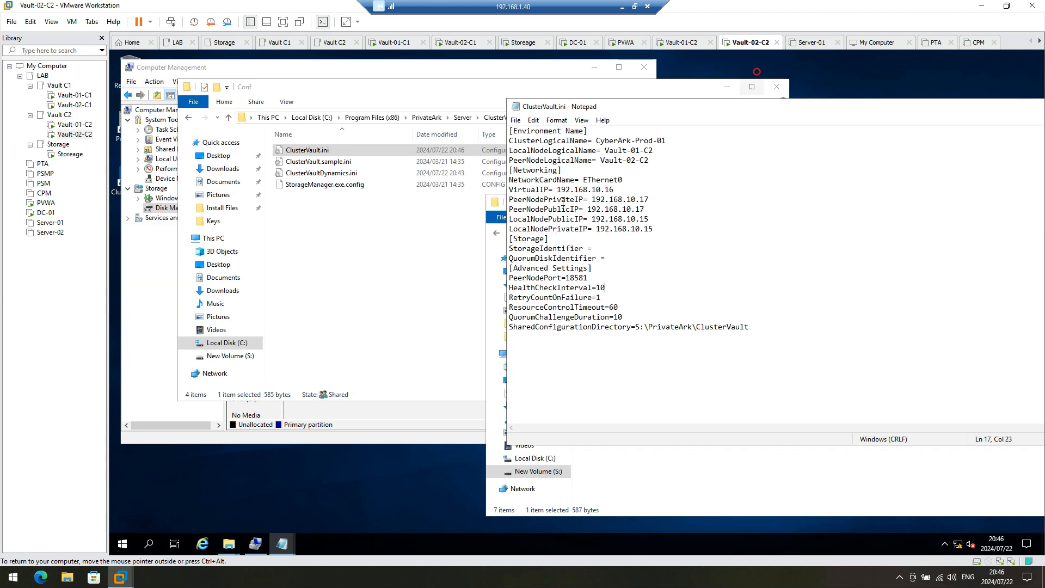
Step: Close the production ClusterVault.ini and the leftover ClusterVault.ini Notepad windows
{"action": "left_click", "coordinate": [286, 541]}
{"action": "left_click", "coordinate": [379, 502]}
{"action": "left_click_drag", "start_coordinate": [804, 109], "coordinate": [655, 105]}
{"action": "left_click", "coordinate": [1038, 102]}
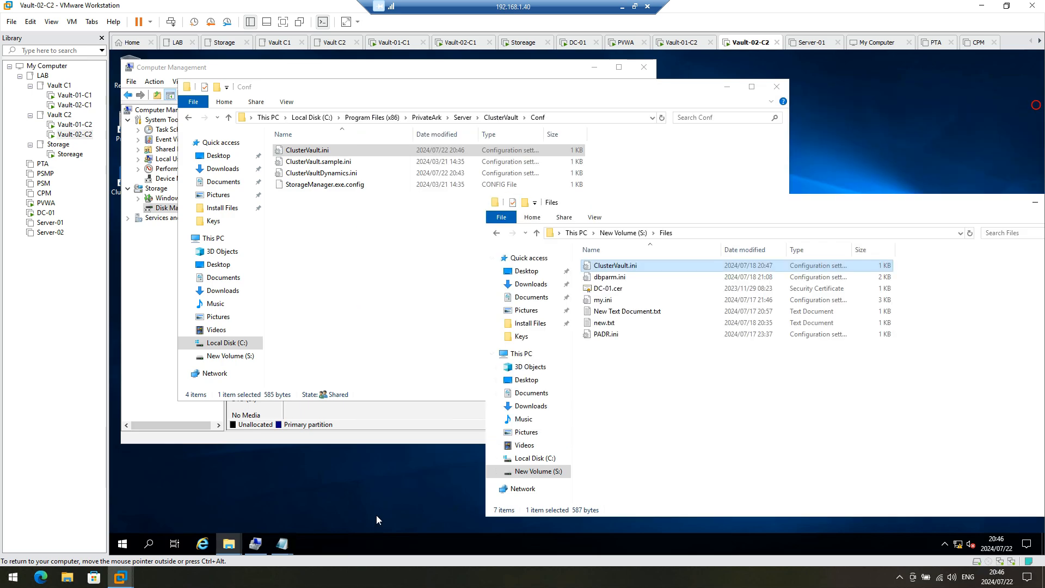
{"action": "left_click", "coordinate": [288, 541]}
{"action": "left_click", "coordinate": [389, 467]}
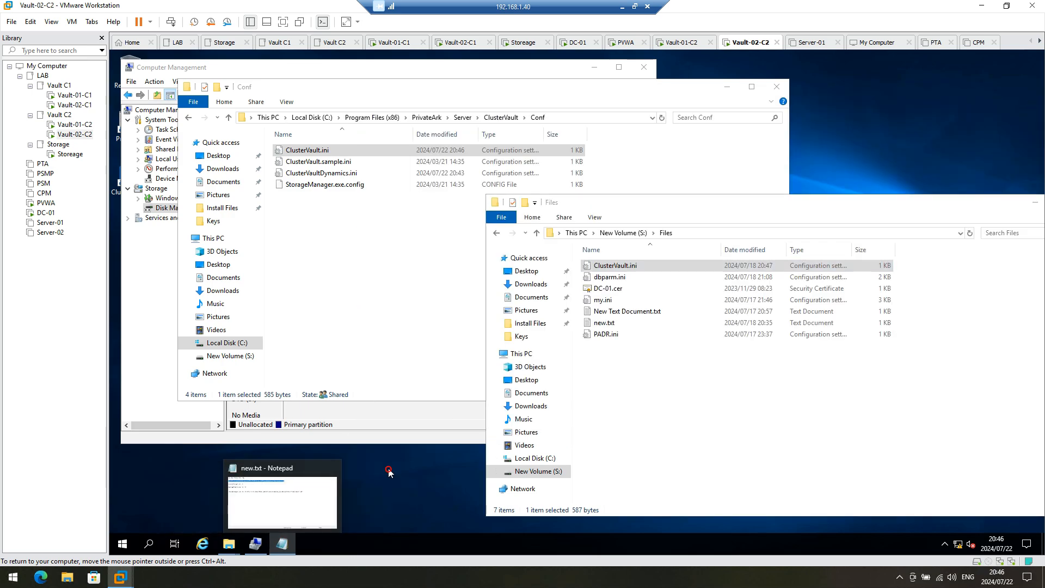
Step: Copy the StorageManager command with the ClusterVault.ini path from new.txt
{"action": "left_click", "coordinate": [271, 498]}
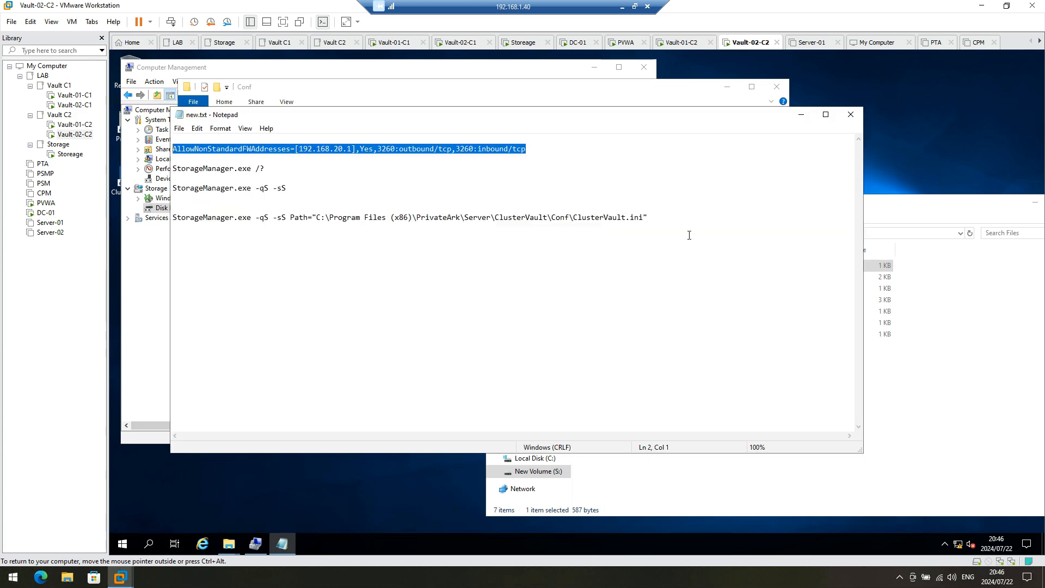
{"action": "left_click_drag", "start_coordinate": [669, 221], "coordinate": [152, 217]}
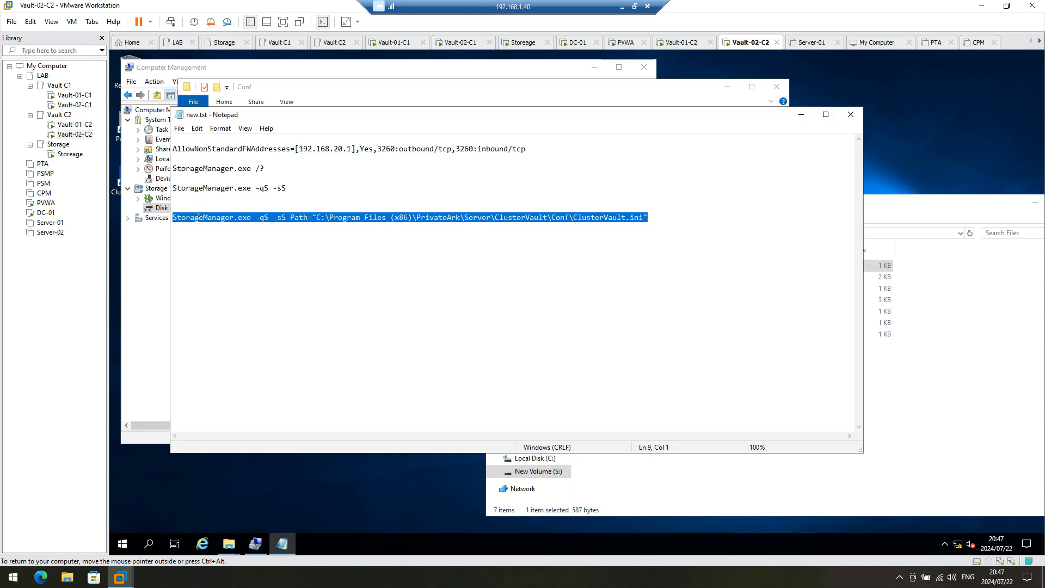
{"action": "right_click", "coordinate": [198, 218]}
{"action": "left_click", "coordinate": [228, 251]}
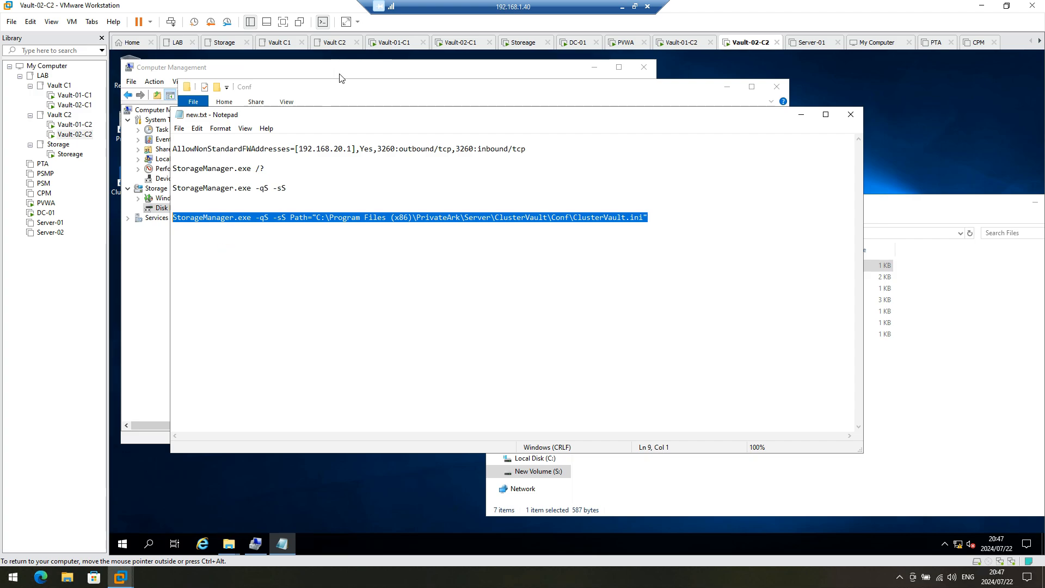
Step: Close the plain PowerShell and open Windows PowerShell as administrator from the ClusterVault Conf folder
{"action": "left_click", "coordinate": [333, 88]}
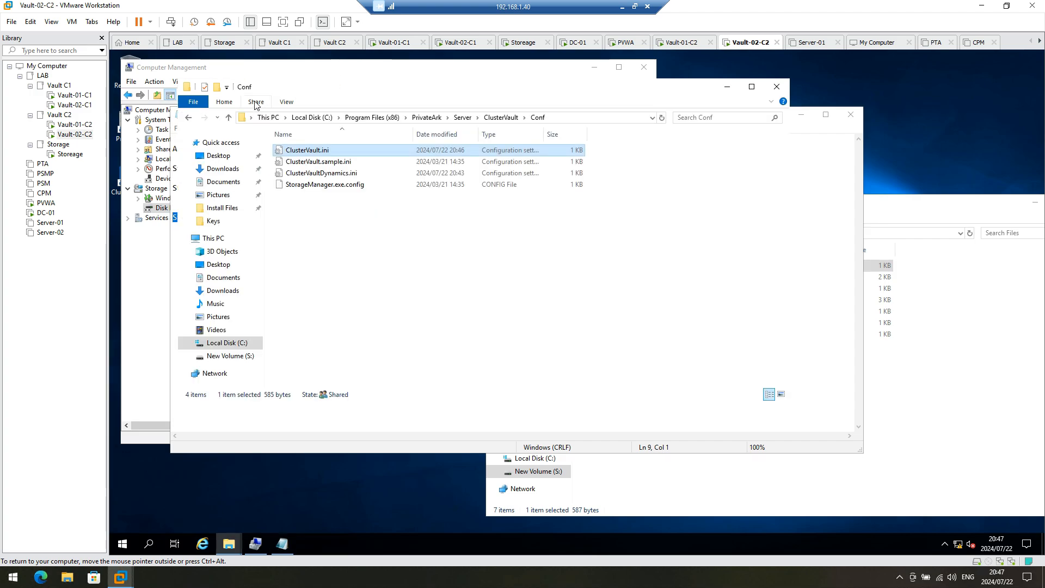
{"action": "left_click", "coordinate": [494, 117]}
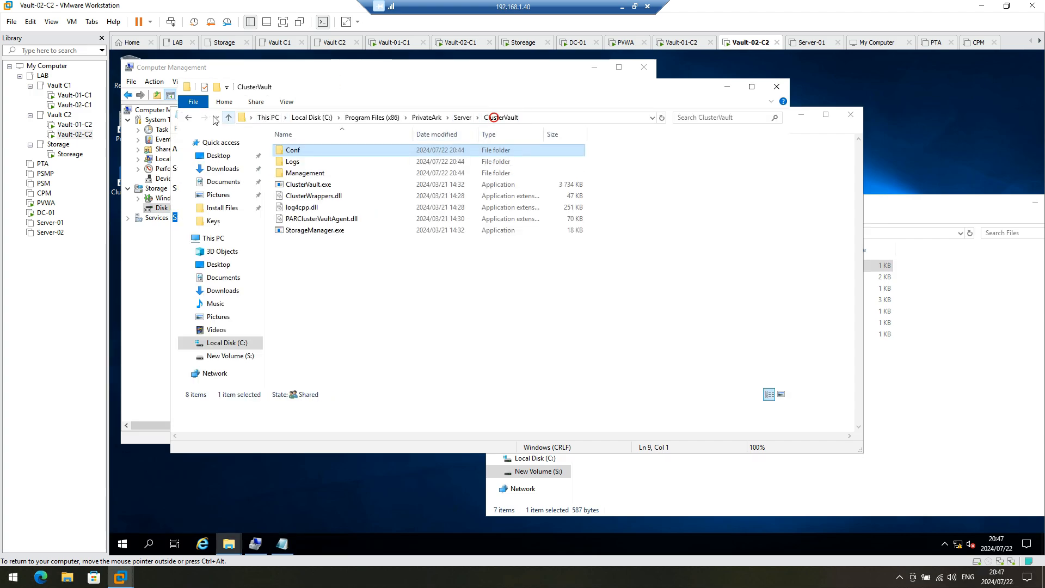
{"action": "left_click", "coordinate": [193, 101]}
{"action": "mouse_move", "coordinate": [207, 193]}
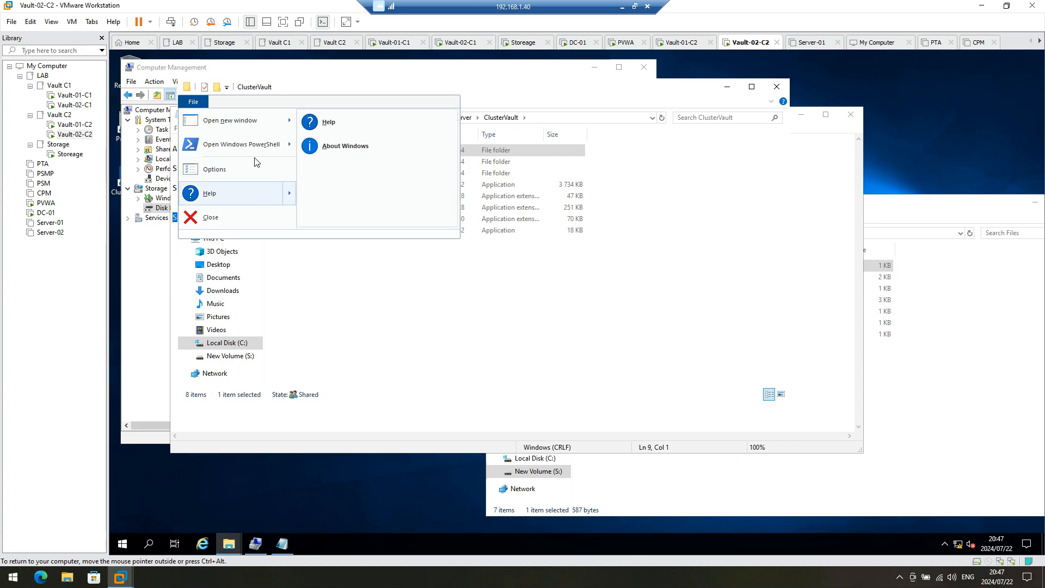
{"action": "mouse_move", "coordinate": [240, 145]}
{"action": "left_click", "coordinate": [377, 149]}
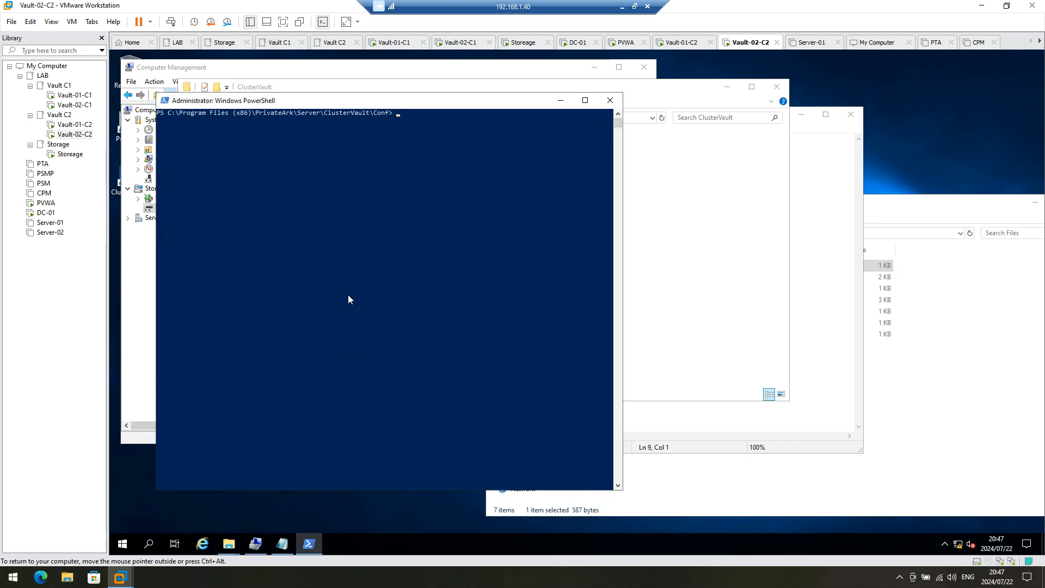
{"action": "left_click", "coordinate": [608, 100]}
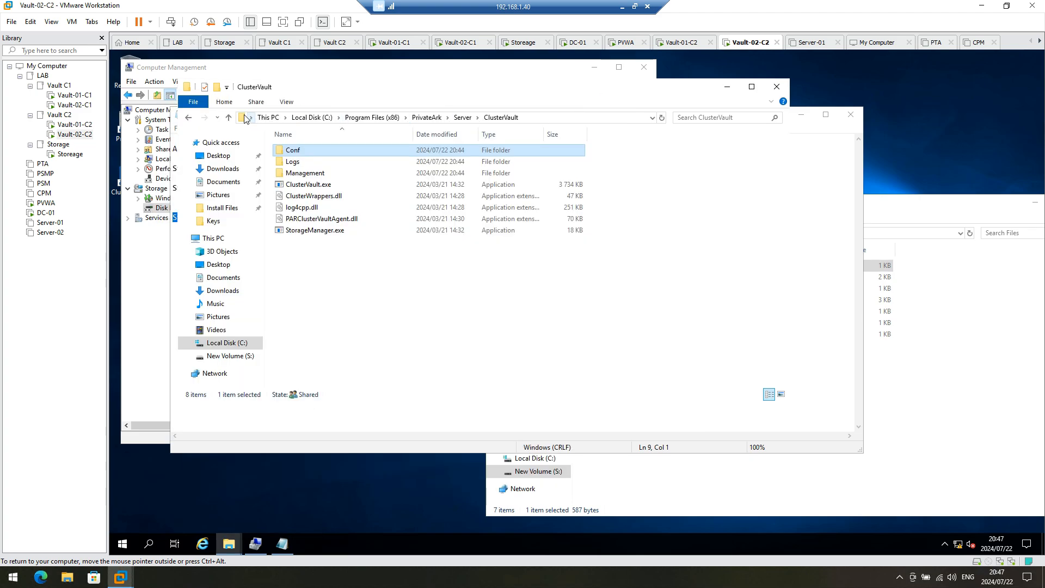
{"action": "left_click", "coordinate": [193, 102]}
{"action": "mouse_move", "coordinate": [226, 148]}
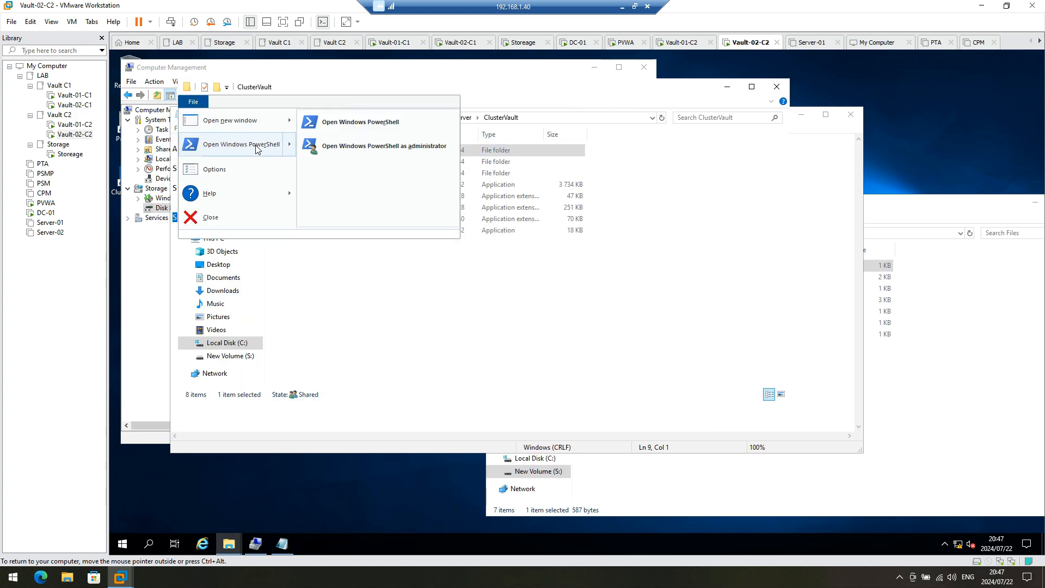
{"action": "left_click", "coordinate": [358, 154]}
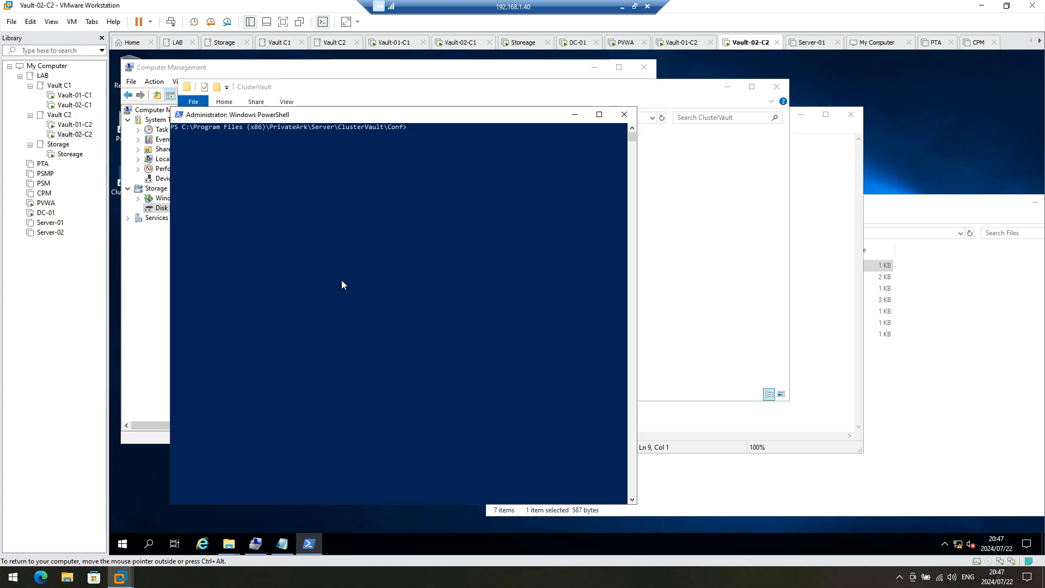
Step: Paste and run the StorageManager.exe -qS -sS command on ClusterVault.ini, retrying with a .\ prefix
{"action": "type", "text": "StorageManager.exe -qS -sS Path=\"C:\\Program Files (x86)\\PrivateArk\\Server\\ClusterVault\\Conf\\ClusterVault.ini\""}
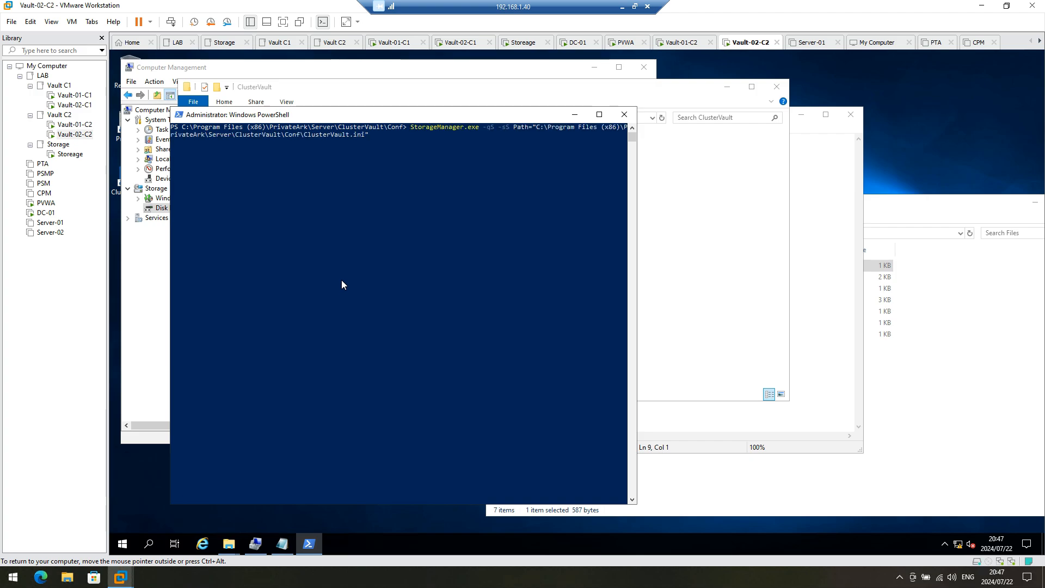
{"action": "key", "text": "Return"}
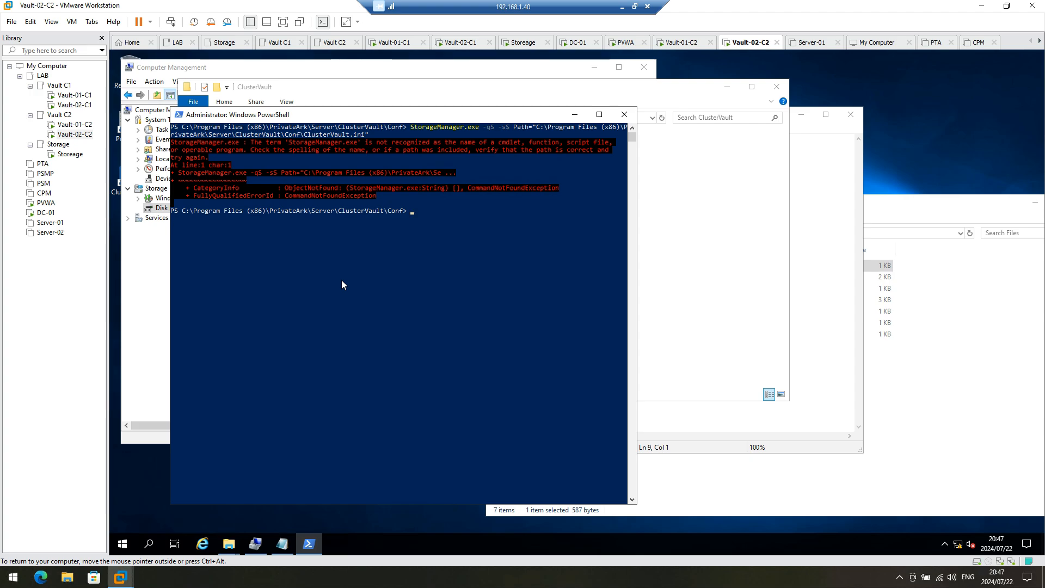
{"action": "key", "text": "Up"}
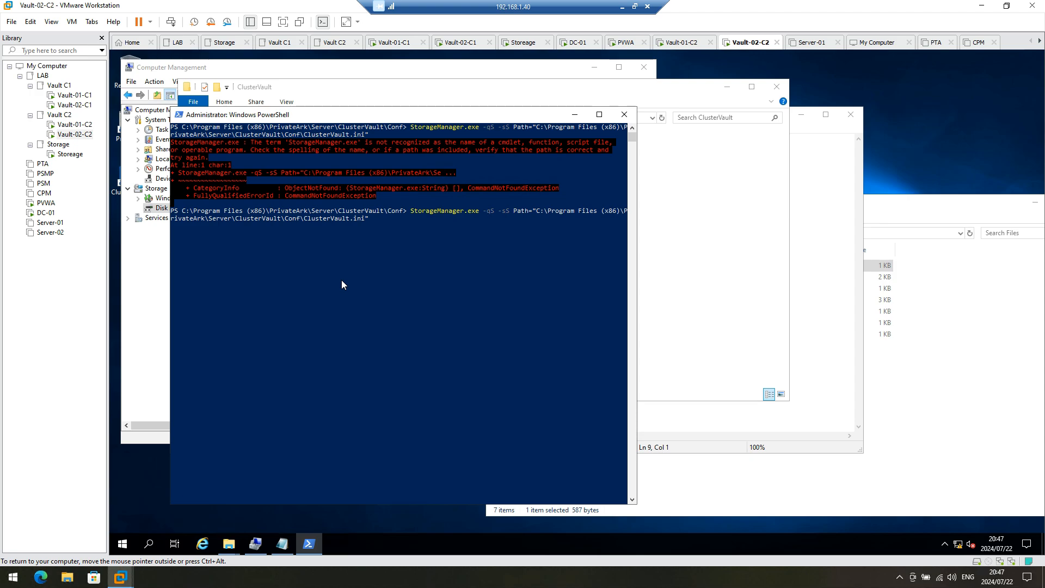
{"action": "key", "text": "Home"}
{"action": "type", "text": ".\\"}
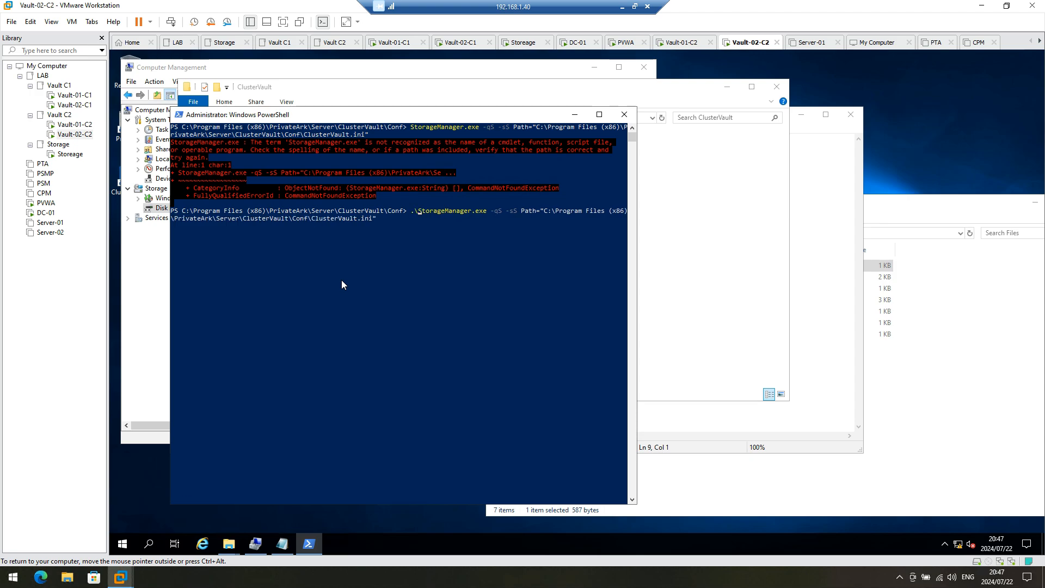
{"action": "key", "text": "Return"}
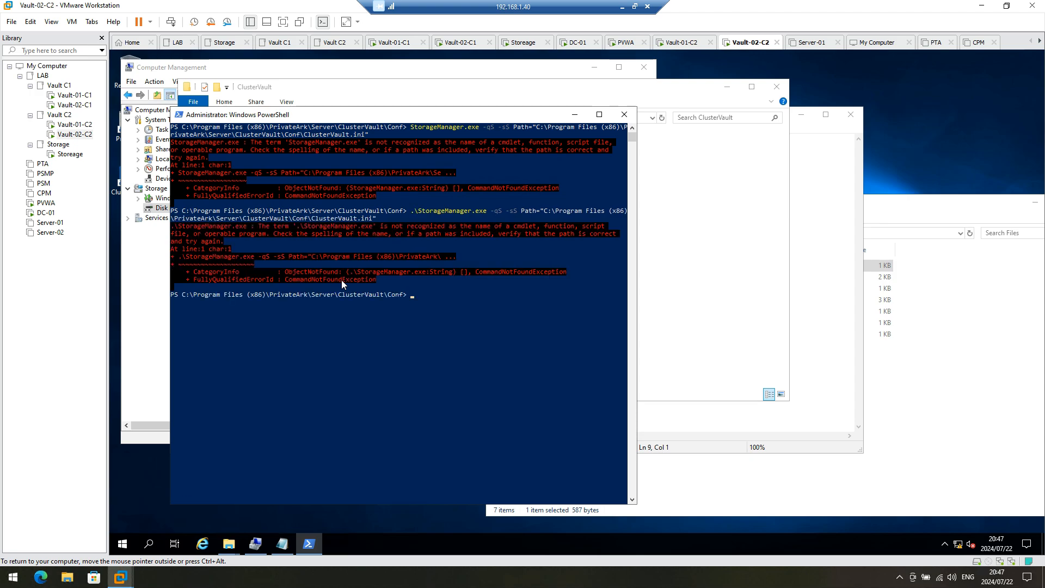
Step: Move up to the ClusterVault folder with cd.. and rerun StorageManager until it succeeds
{"action": "key", "text": "Up"}
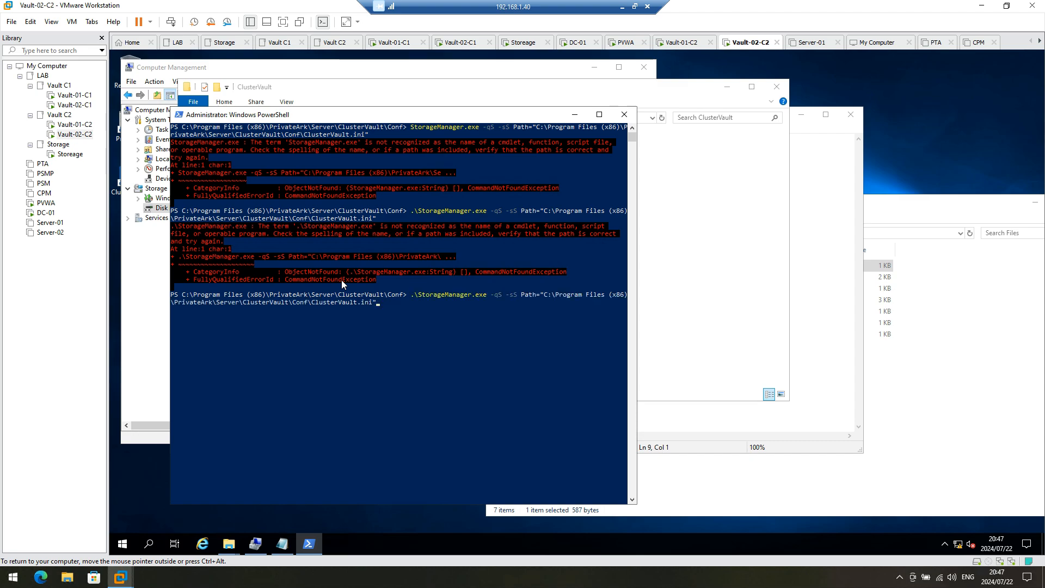
{"action": "key", "text": "Escape"}
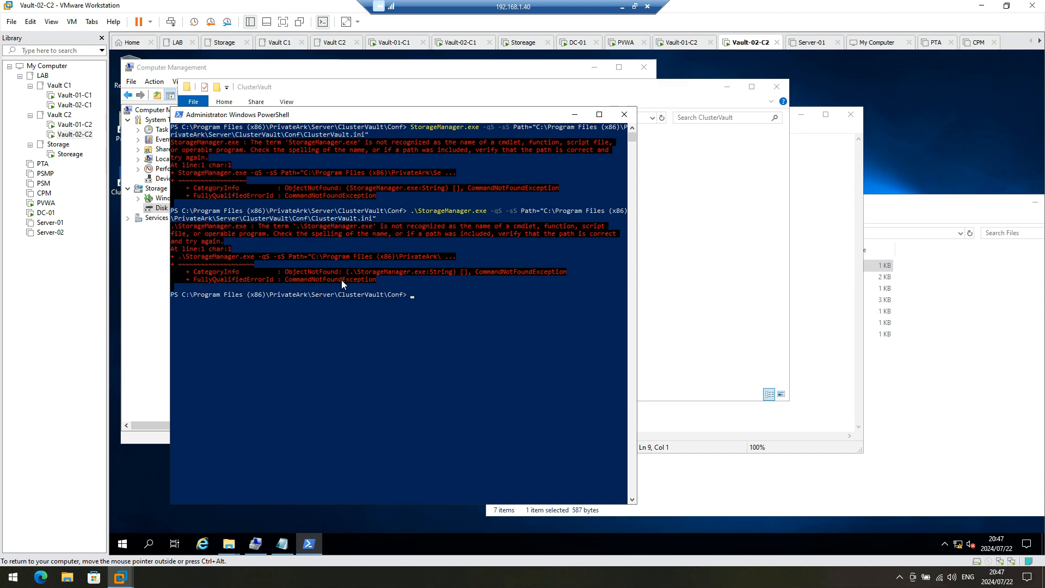
{"action": "type", "text": "cd.."}
{"action": "key", "text": "Return"}
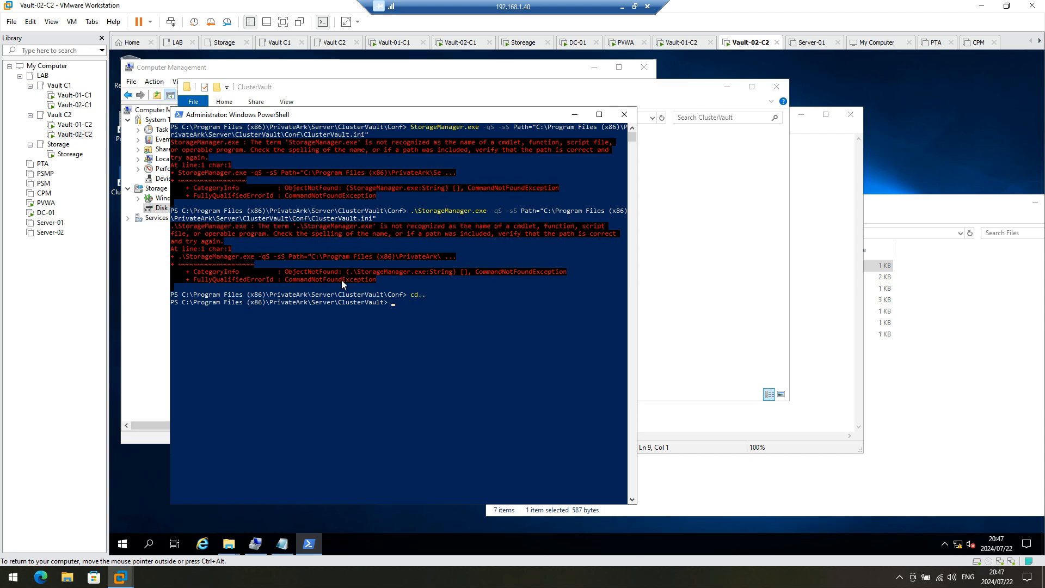
{"action": "key", "text": "Up"}
{"action": "key", "text": "Up"}
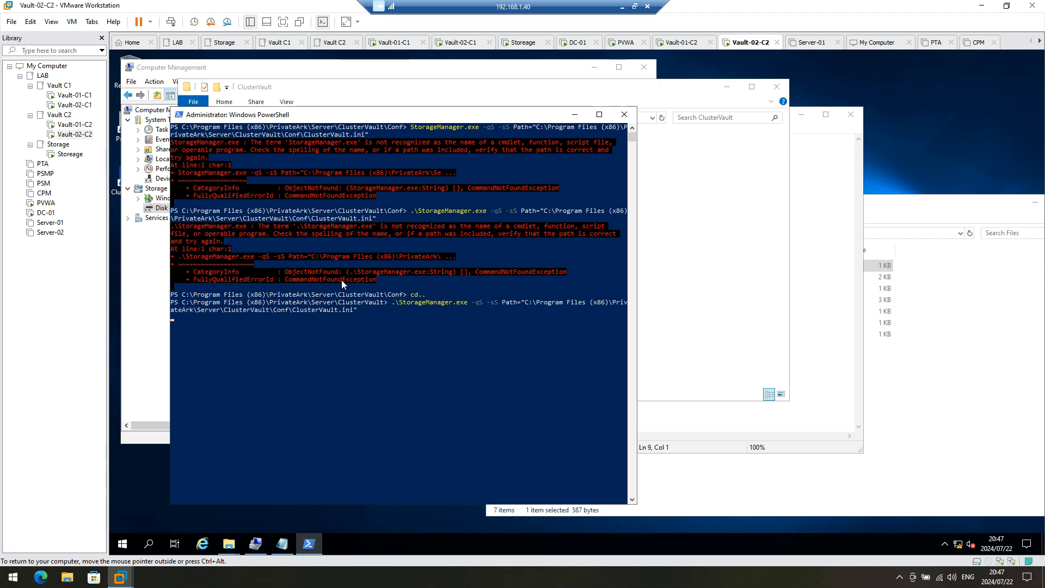
{"action": "key", "text": "Return"}
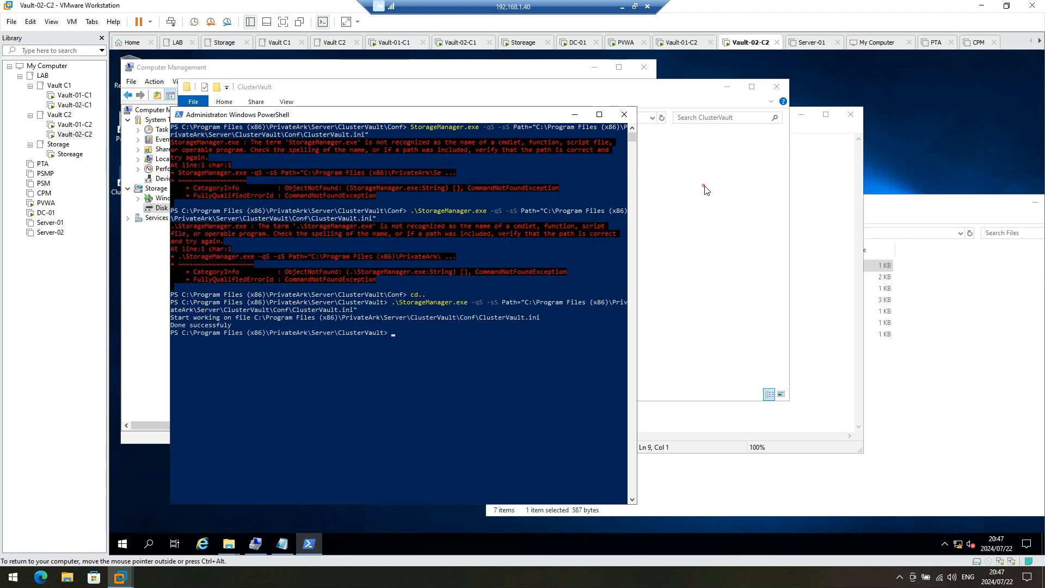
{"action": "left_click", "coordinate": [702, 182]}
Step: Review the updated Conf\ClusterVault.ini in Notepad, then close it
{"action": "double_click", "coordinate": [301, 153]}
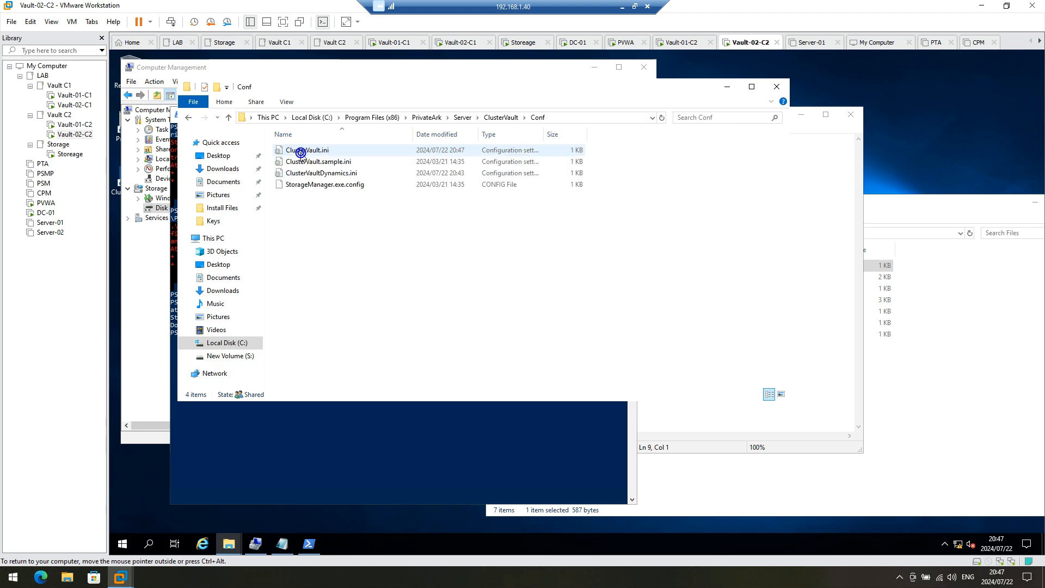
{"action": "double_click", "coordinate": [299, 149]}
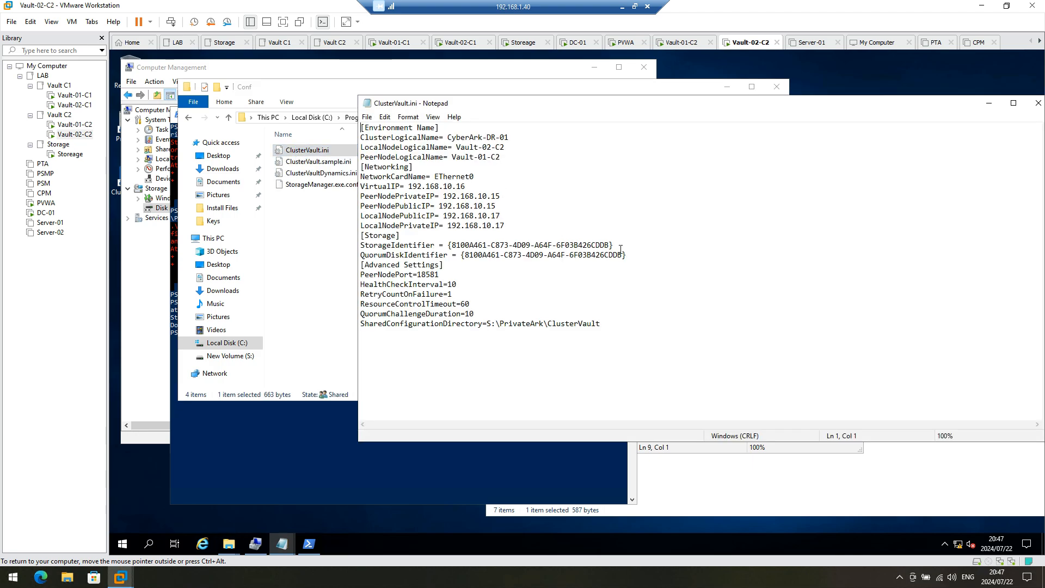
{"action": "left_click", "coordinate": [1038, 103]}
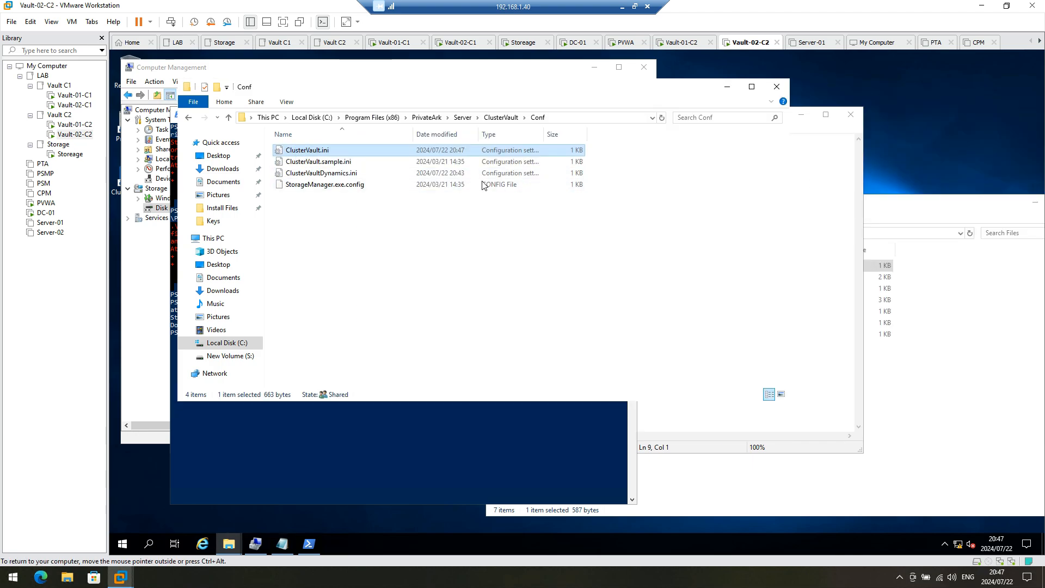
Step: Close PowerShell, the Conf folder, Notepad, Computer Management and the Files window
{"action": "left_click", "coordinate": [432, 456]}
{"action": "left_click", "coordinate": [625, 114]}
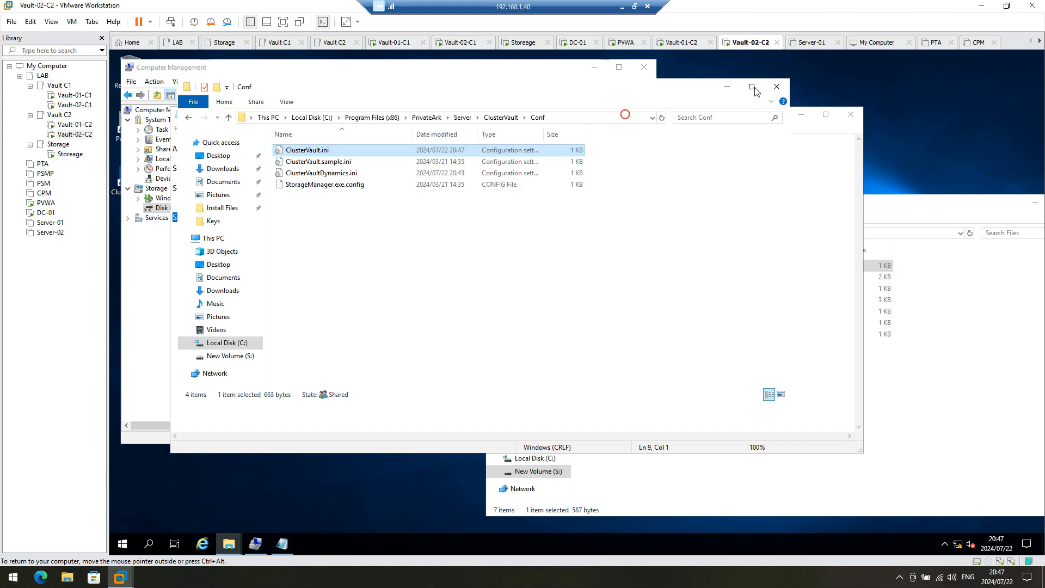
{"action": "left_click", "coordinate": [777, 87]}
{"action": "left_click", "coordinate": [851, 114]}
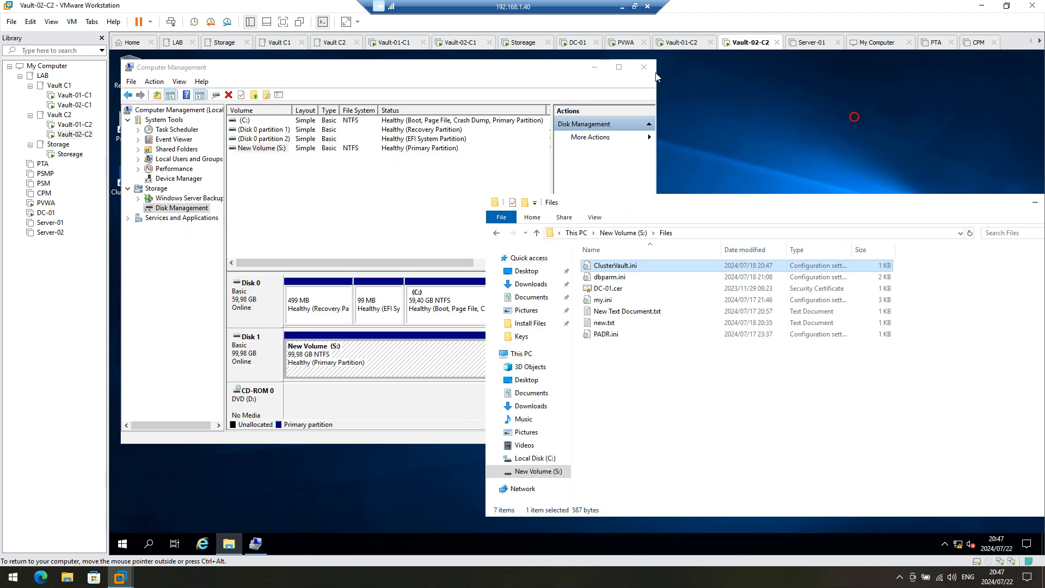
{"action": "left_click", "coordinate": [644, 67]}
{"action": "left_click_drag", "start_coordinate": [752, 207], "coordinate": [522, 165]}
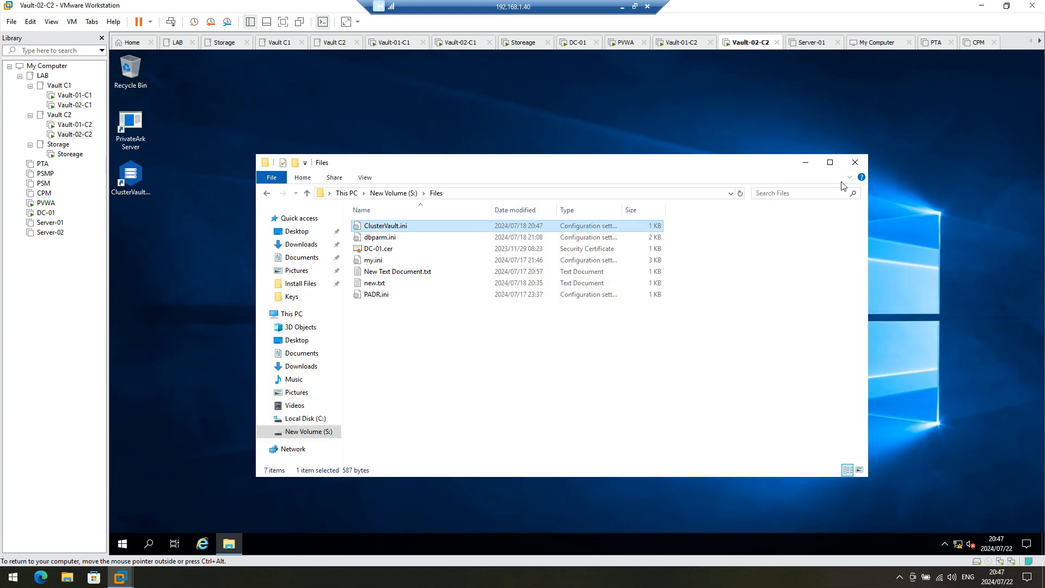
{"action": "left_click", "coordinate": [855, 162]}
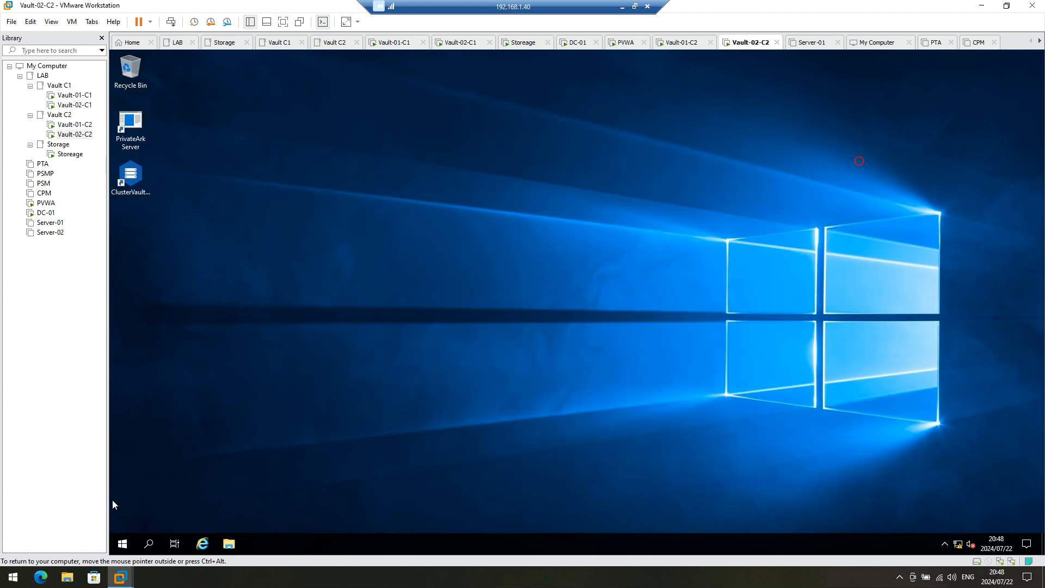
Step: Shut down Vault-02-C2 from the Start menu and power the VM back on
{"action": "left_click", "coordinate": [123, 549]}
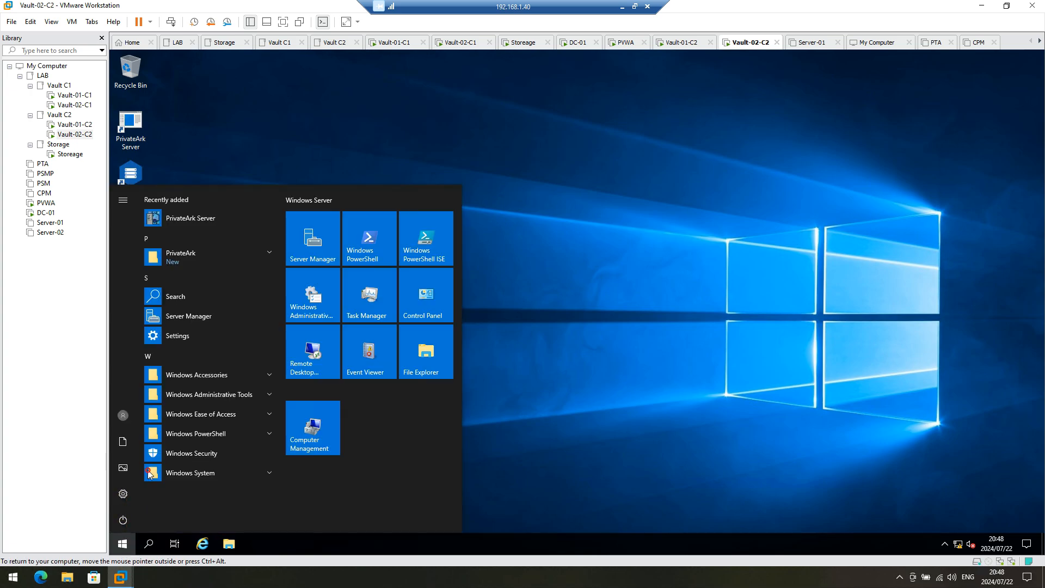
{"action": "left_click", "coordinate": [271, 488]}
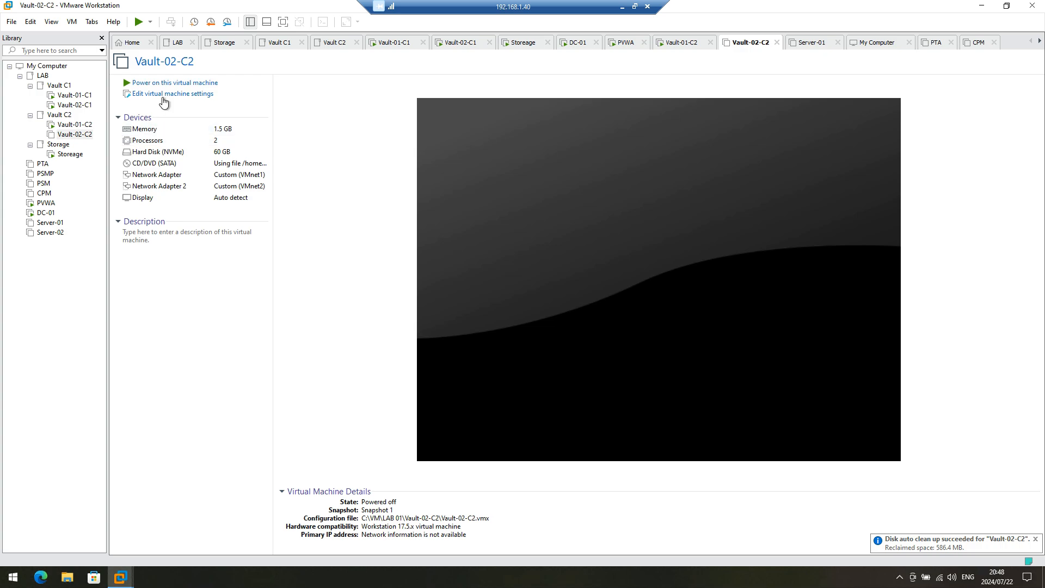
{"action": "left_click", "coordinate": [172, 83]}
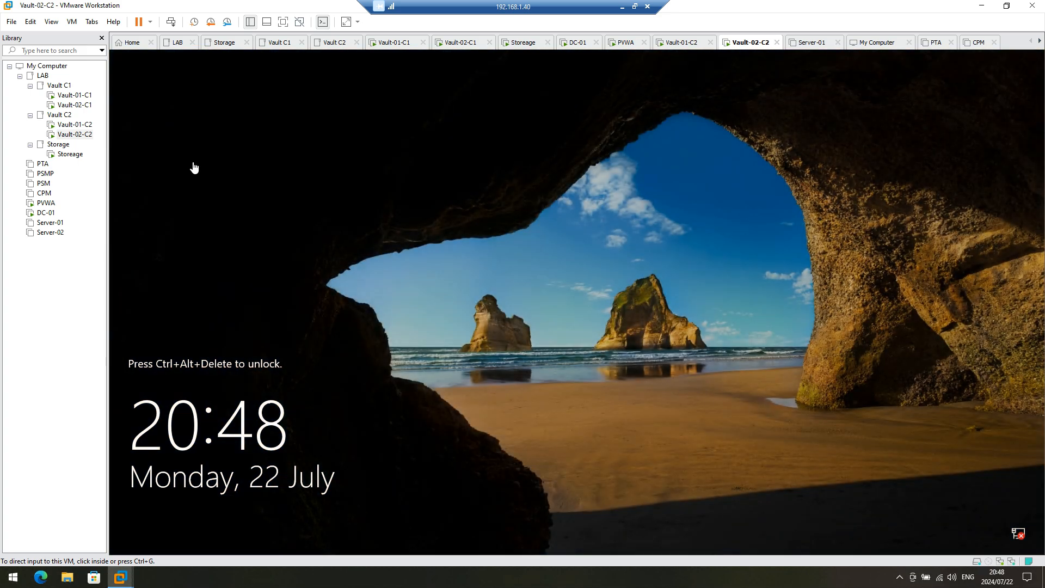
Step: Sign in as administrator, re-entering the account password after a failed attempt
{"action": "left_click", "coordinate": [170, 22]}
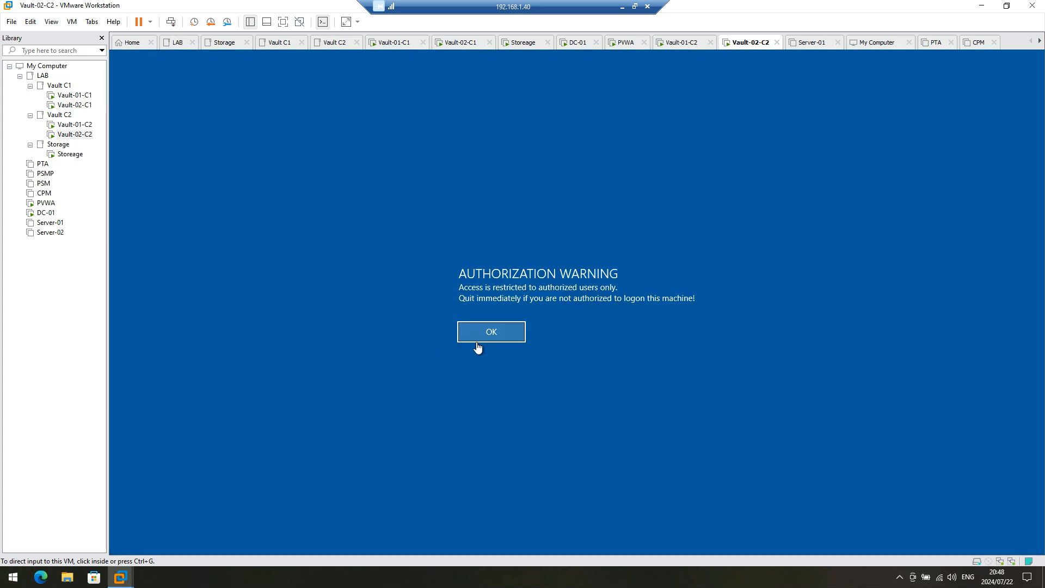
{"action": "left_click", "coordinate": [517, 332]}
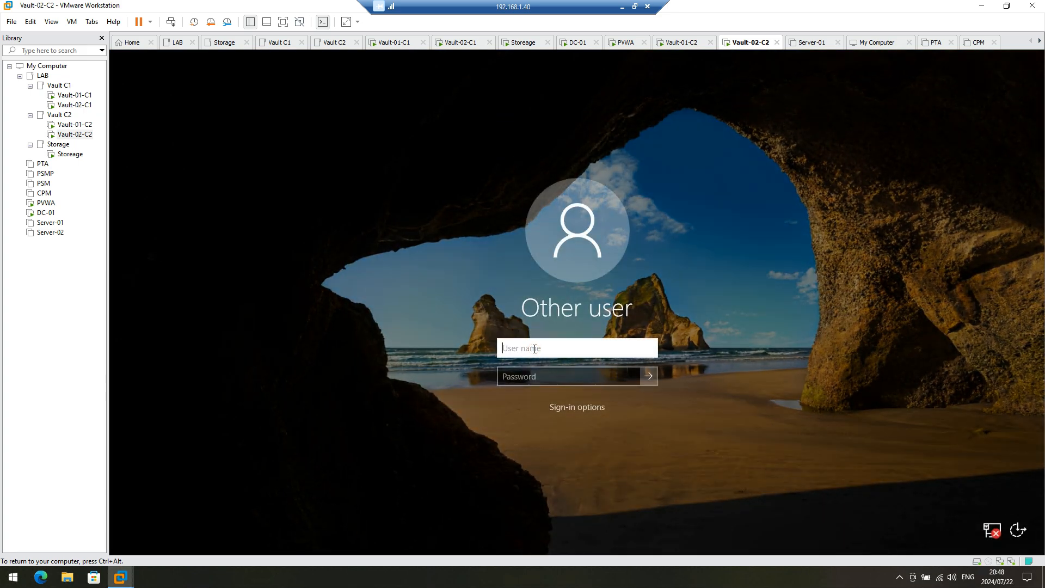
{"action": "type", "text": "administrator"}
{"action": "key", "text": "Tab"}
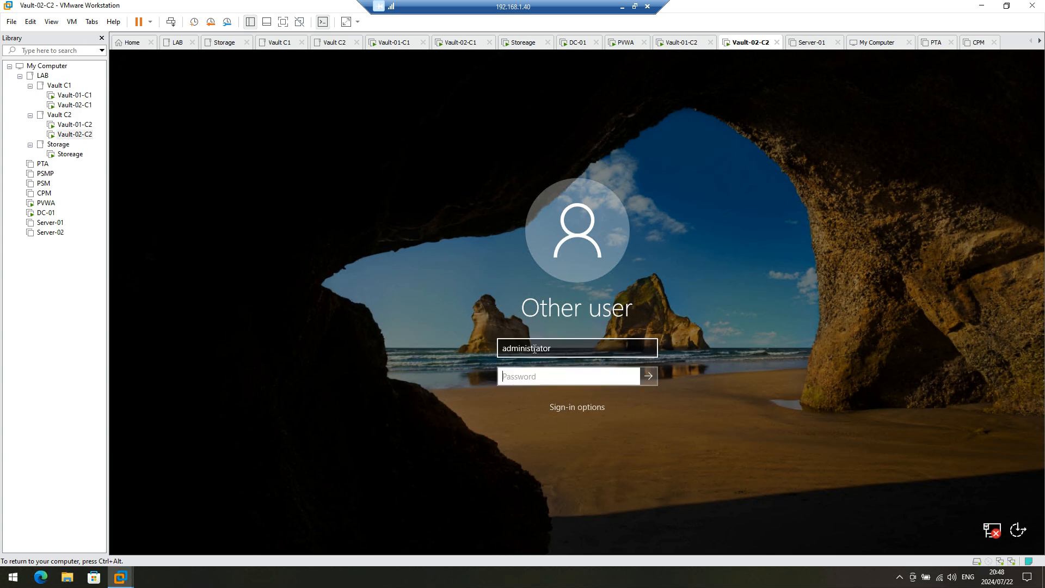
{"action": "type", "text": "P"}
{"action": "key", "text": "Return"}
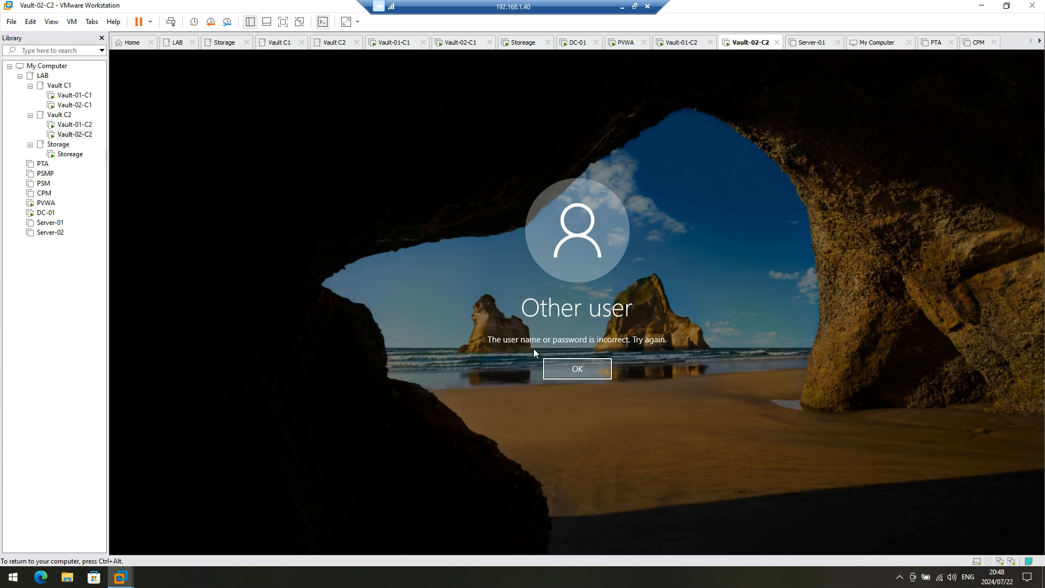
{"action": "key", "text": "Return"}
{"action": "type", "text": "••••"}
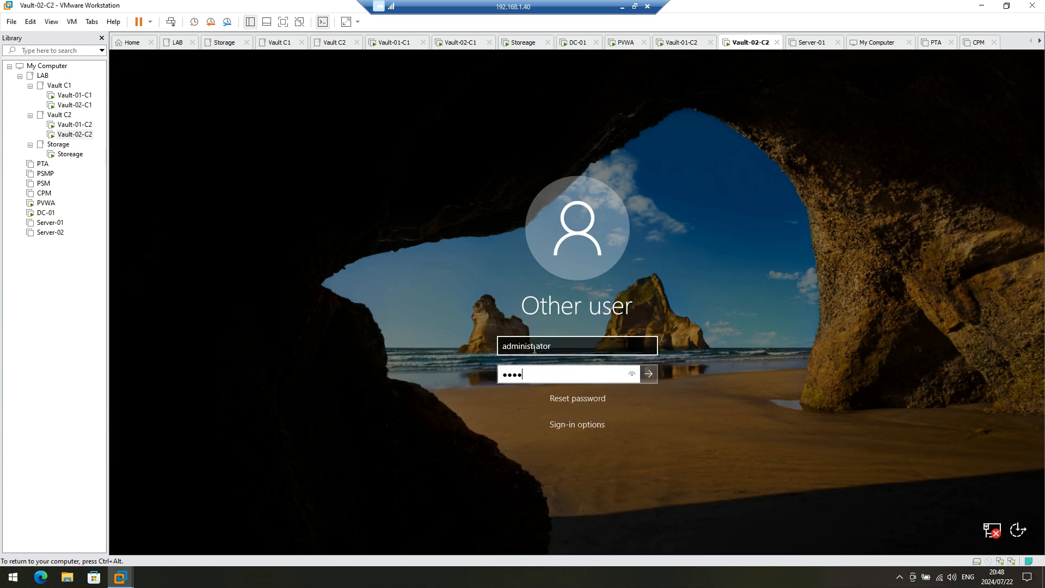
{"action": "key", "text": "Return"}
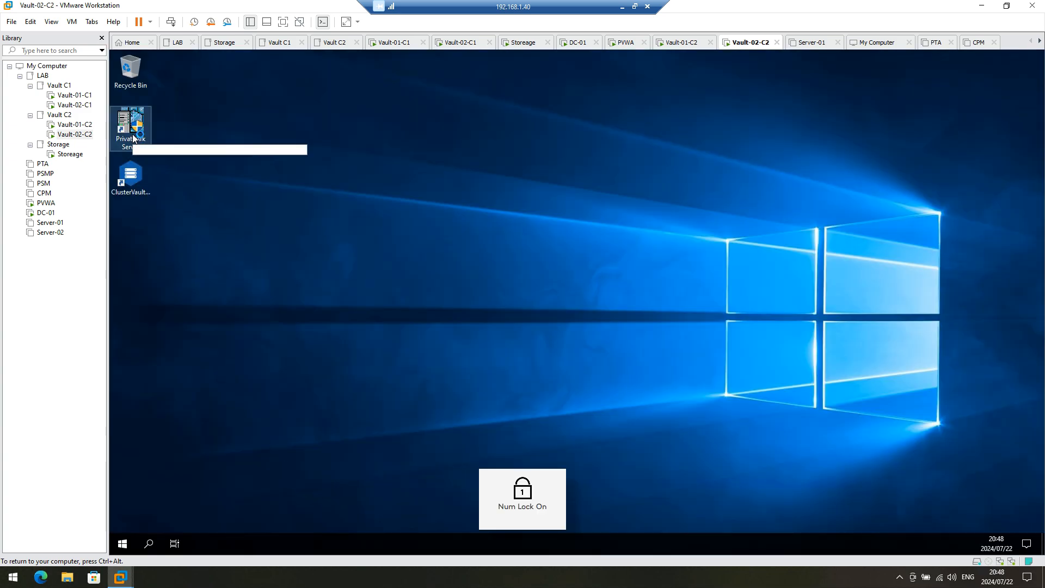
Step: Launch PrivateArk Server administration from the desktop, approving UAC, and minimise it
{"action": "double_click", "coordinate": [132, 133]}
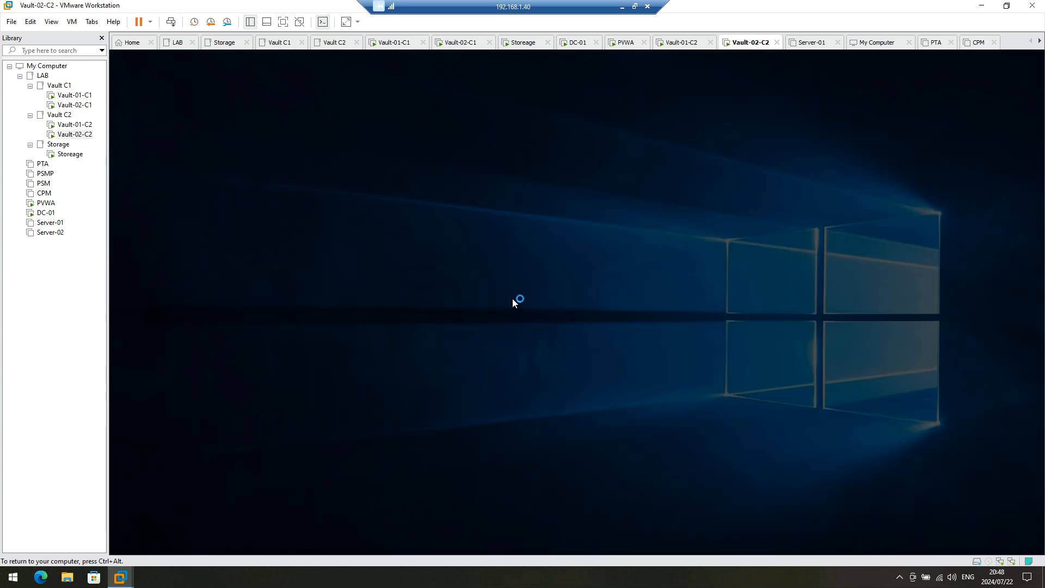
{"action": "left_click", "coordinate": [511, 373]}
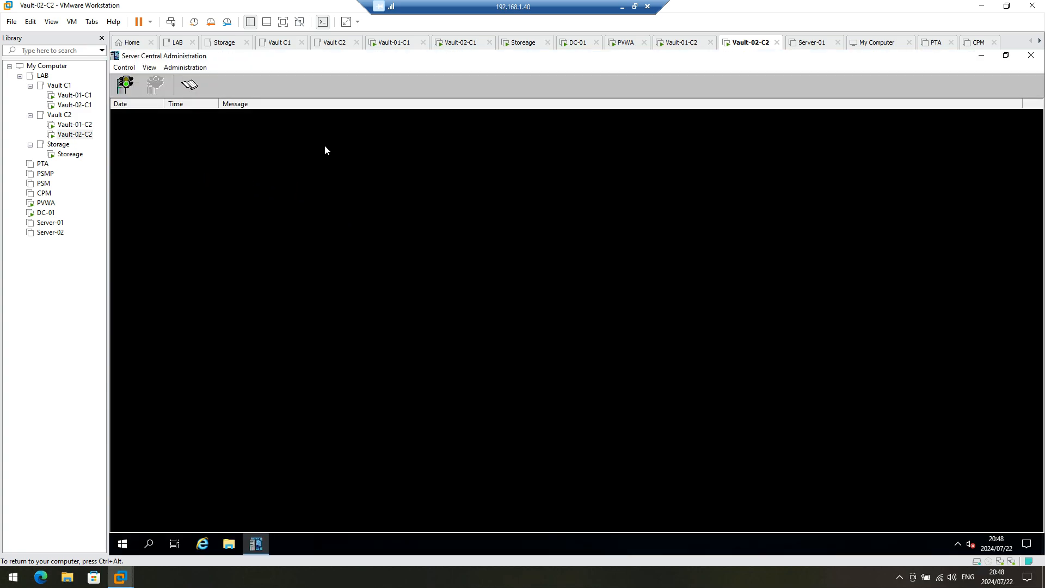
{"action": "left_click", "coordinate": [981, 56]}
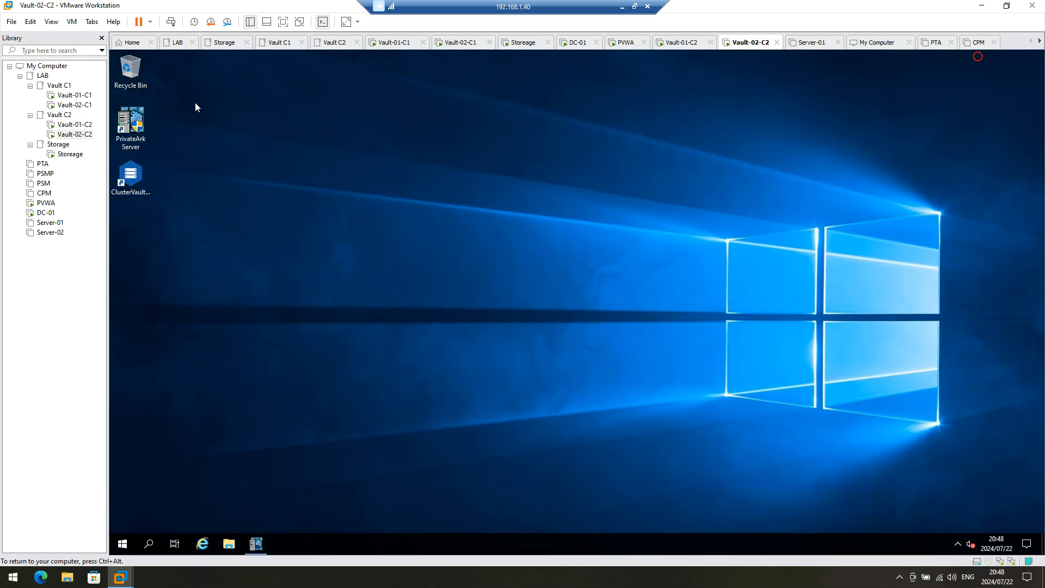
Step: Launch Cluster Vault Management with UAC approval, then open File Explorer
{"action": "double_click", "coordinate": [134, 186]}
{"action": "left_click", "coordinate": [527, 368]}
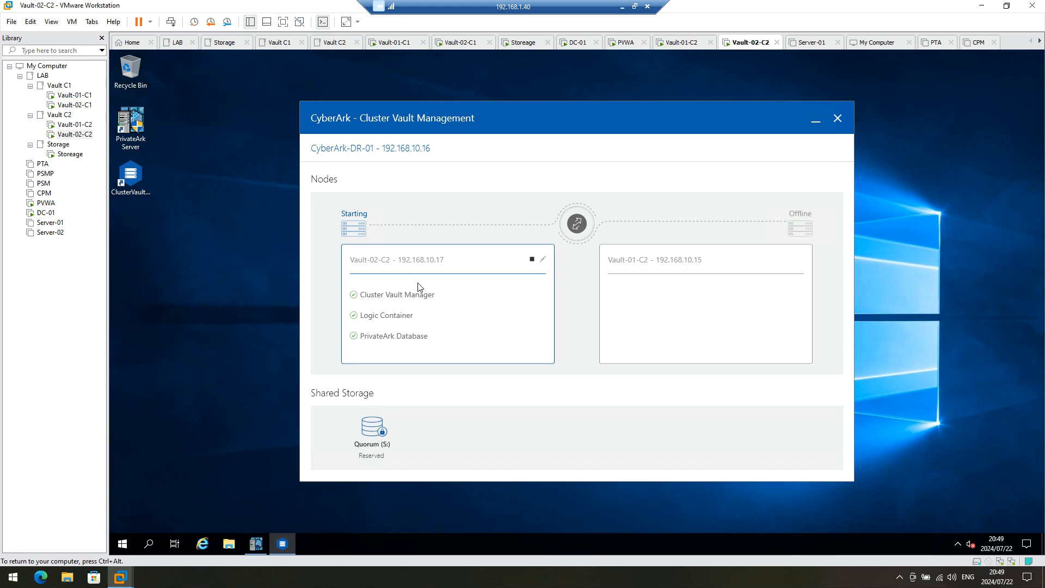
{"action": "left_click", "coordinate": [229, 544]}
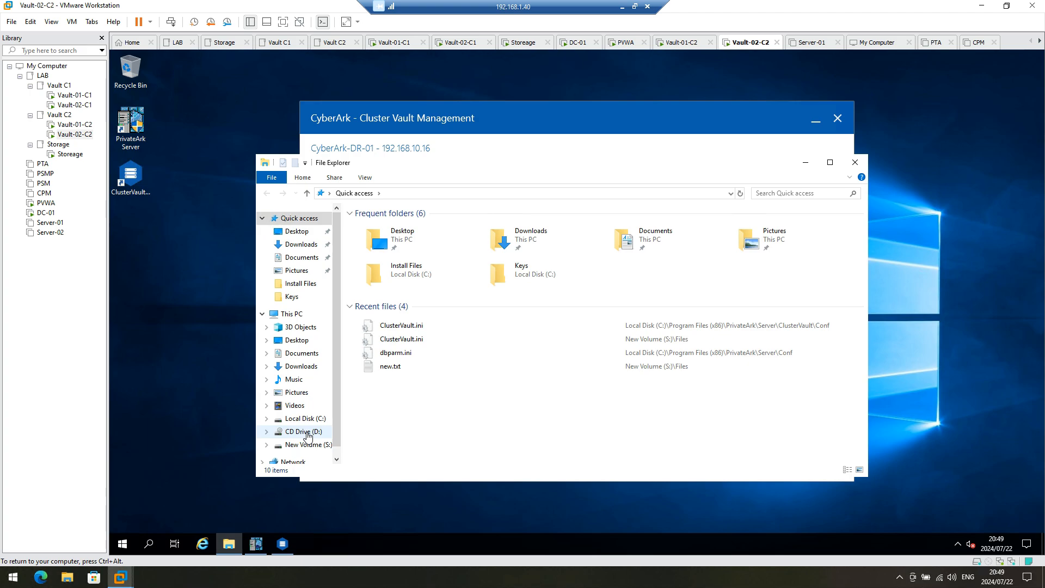
Step: Run setup.exe from C:\Install Files\Vault 12\Client-Rls-v12.2\Client as administrator
{"action": "left_click", "coordinate": [305, 445]}
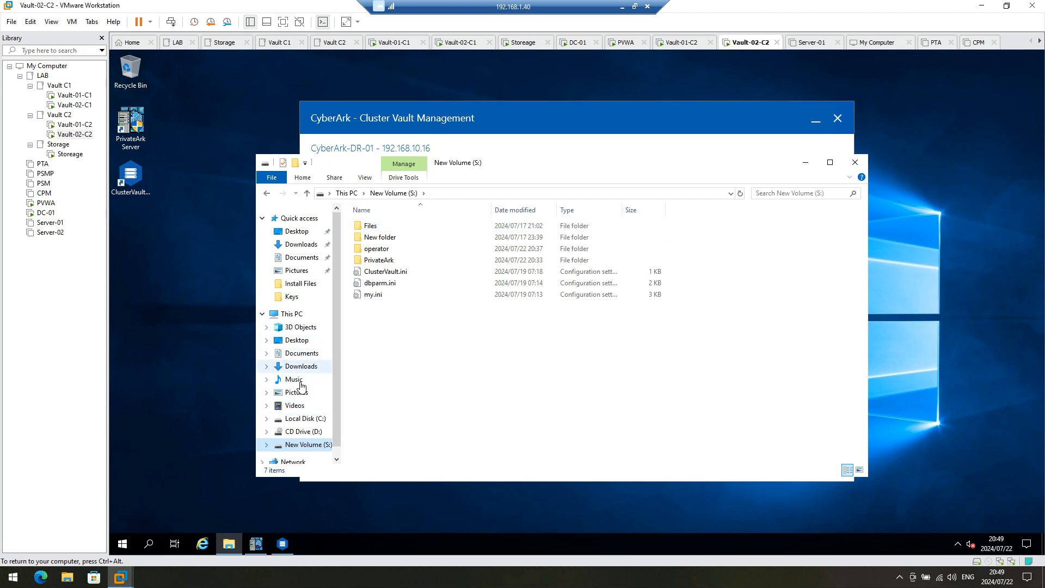
{"action": "left_click", "coordinate": [305, 418]}
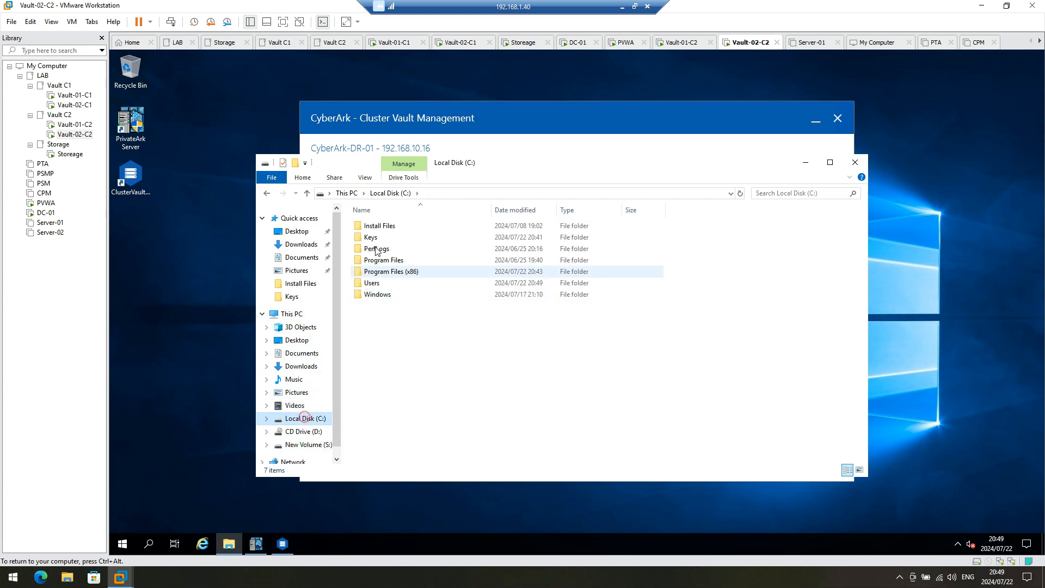
{"action": "double_click", "coordinate": [378, 225]}
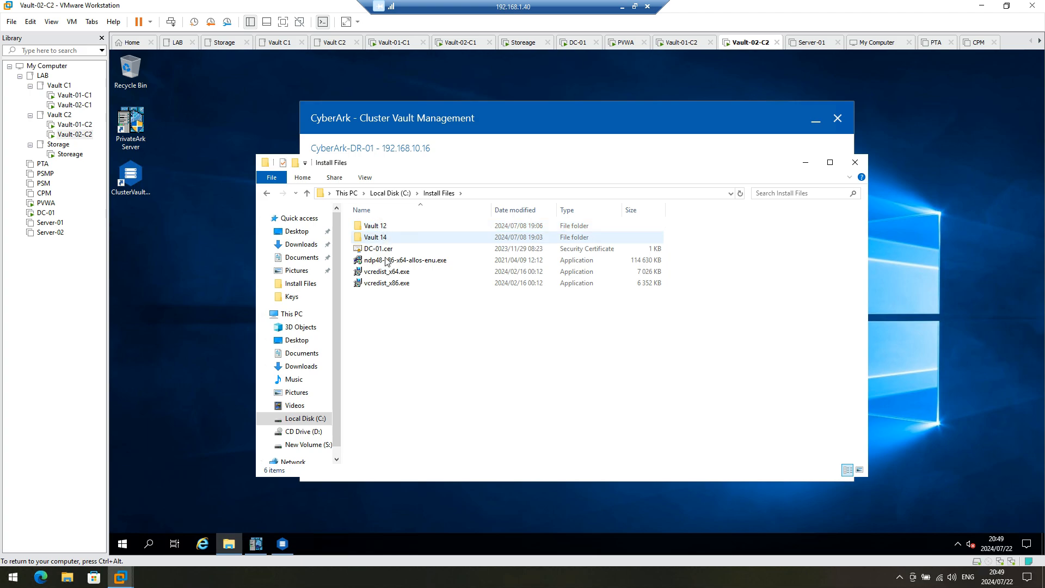
{"action": "double_click", "coordinate": [385, 226]}
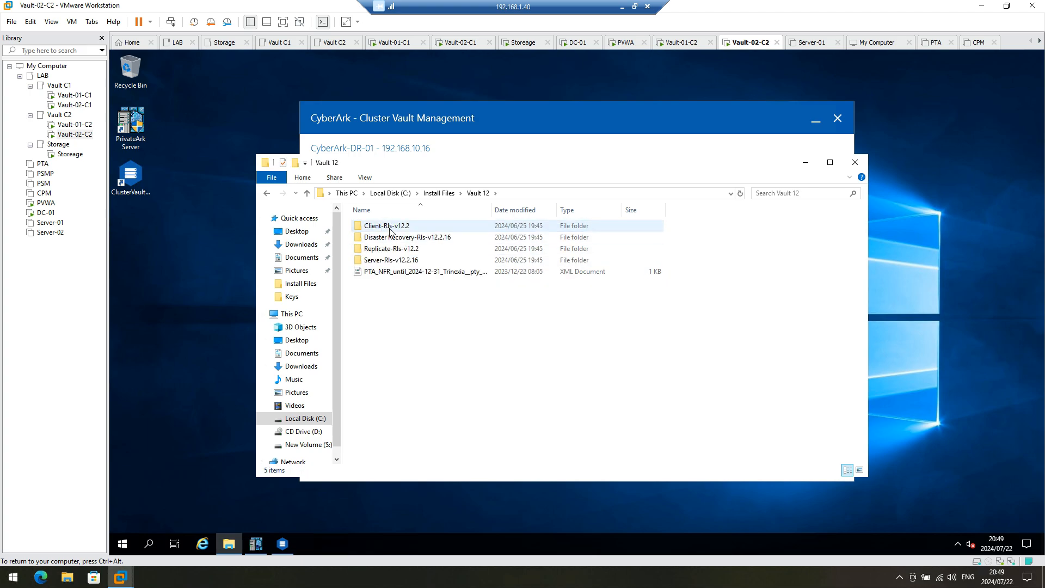
{"action": "double_click", "coordinate": [389, 228]}
{"action": "double_click", "coordinate": [389, 225]}
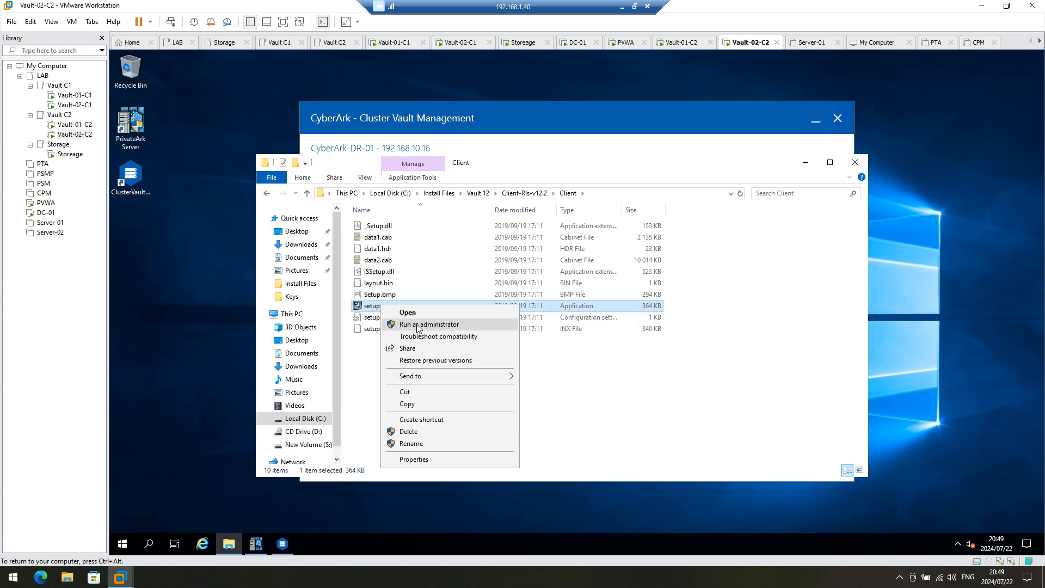
{"action": "left_click", "coordinate": [419, 325]}
{"action": "left_click", "coordinate": [496, 378]}
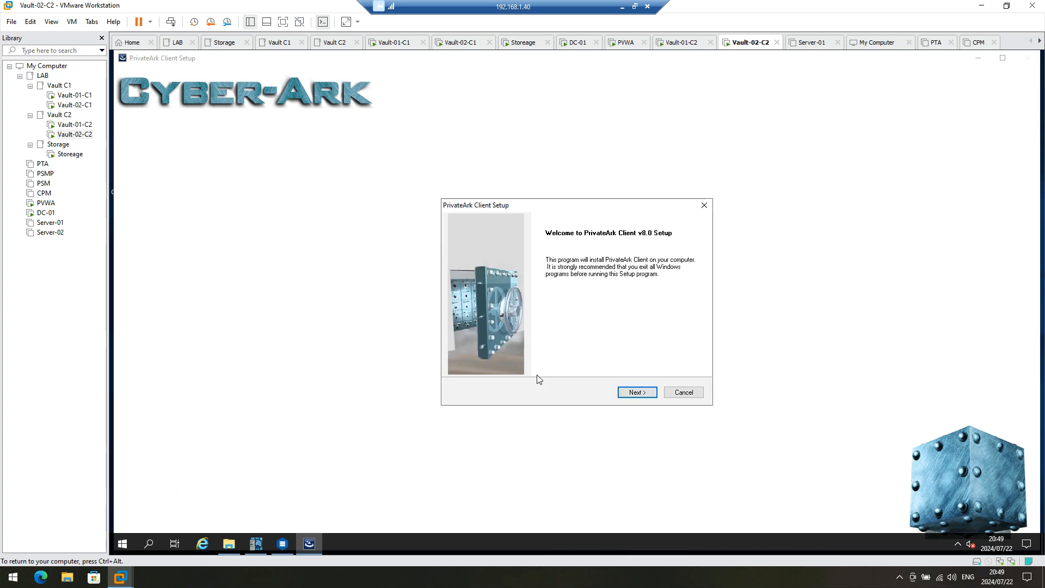
Step: Install the PrivateArk Client for company CyberArk with default folders and Typical setup
{"action": "left_click", "coordinate": [649, 394]}
{"action": "left_click", "coordinate": [637, 392]}
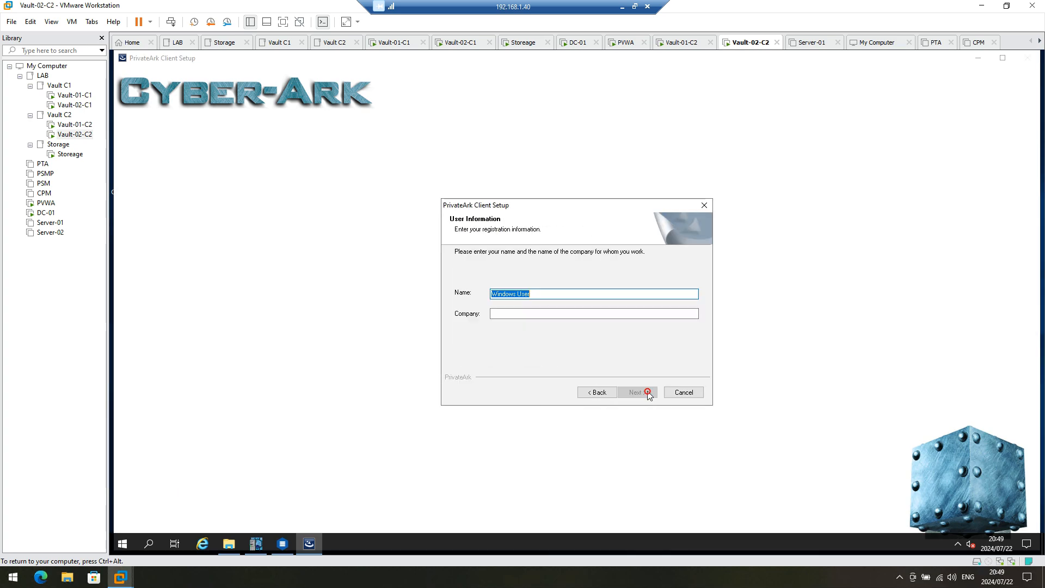
{"action": "left_click", "coordinate": [511, 314]}
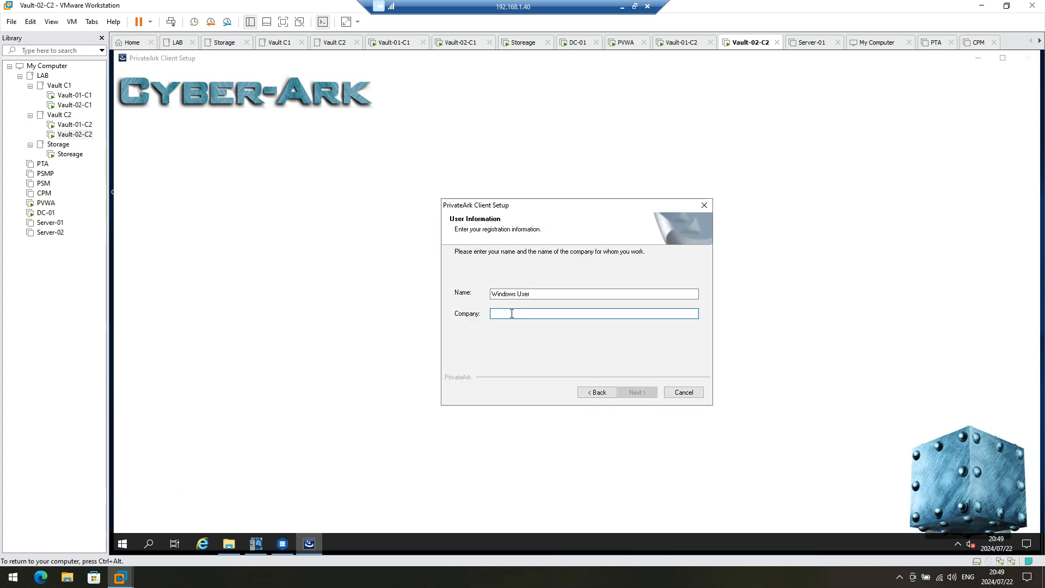
{"action": "type", "text": "CyberArk"}
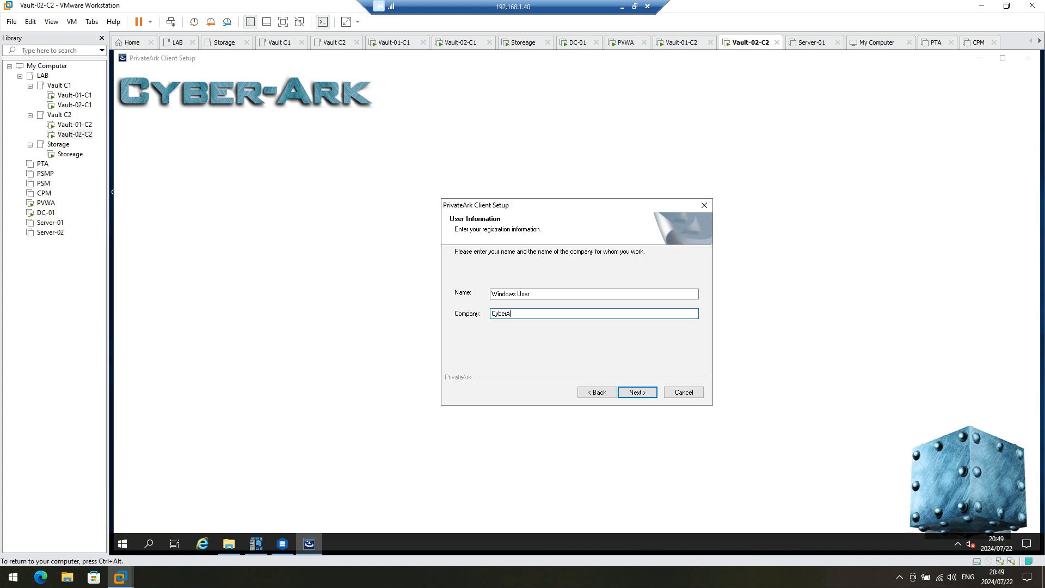
{"action": "left_click", "coordinate": [647, 393]}
{"action": "left_click", "coordinate": [646, 393]}
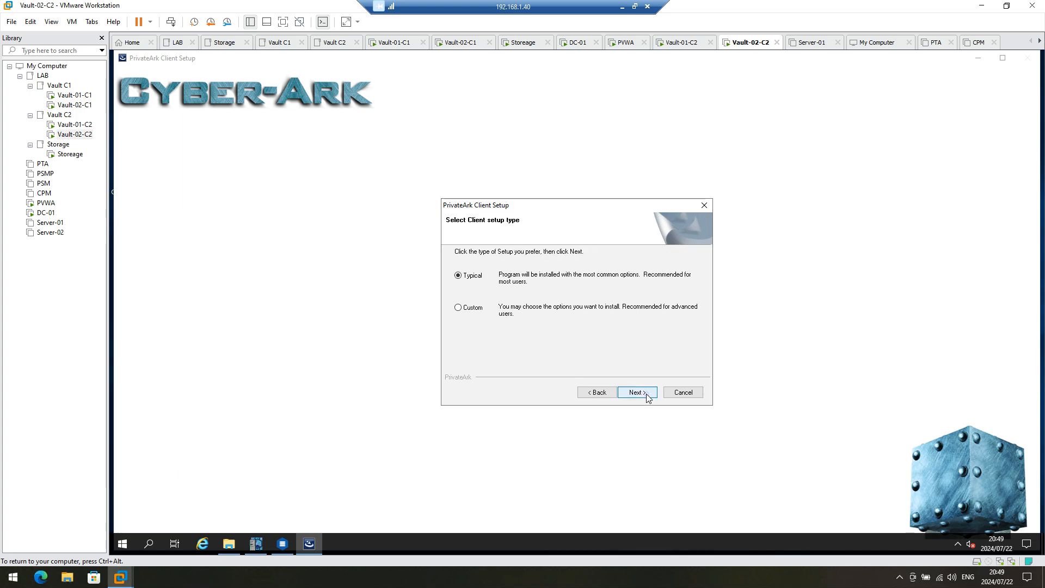
{"action": "left_click", "coordinate": [647, 393]}
{"action": "left_click", "coordinate": [646, 393]}
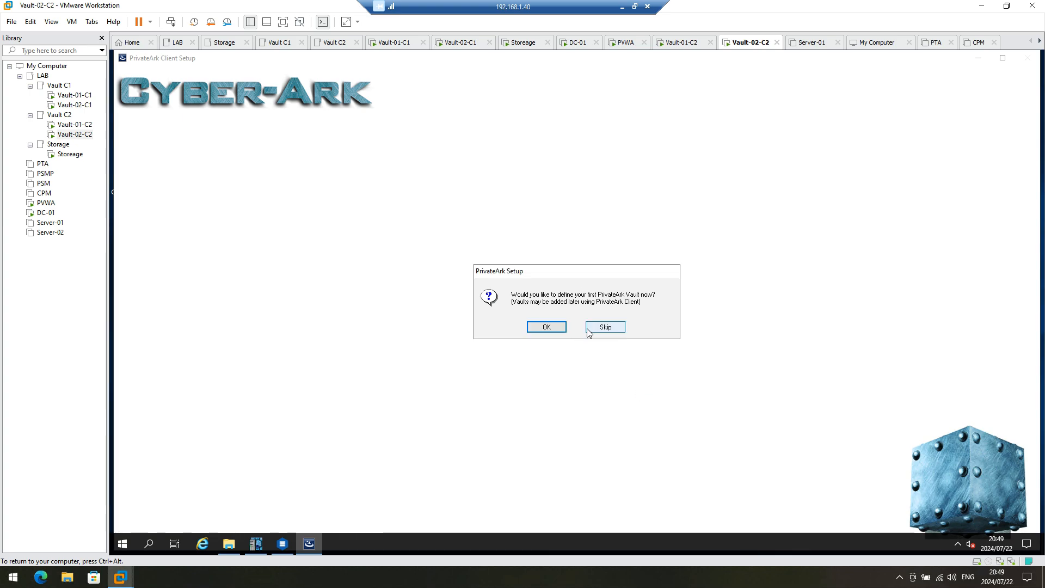
Step: Define the Vault-DR server at 192.168.10.16 with user Administrator, postponing the restart
{"action": "left_click", "coordinate": [557, 327]}
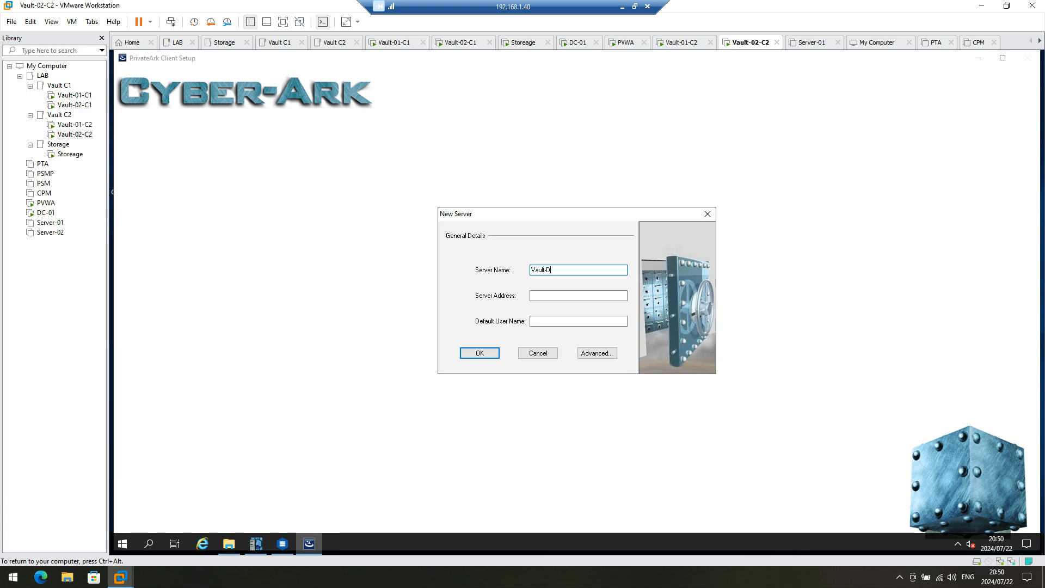
{"action": "type", "text": "R"}
{"action": "key", "text": "Tab"}
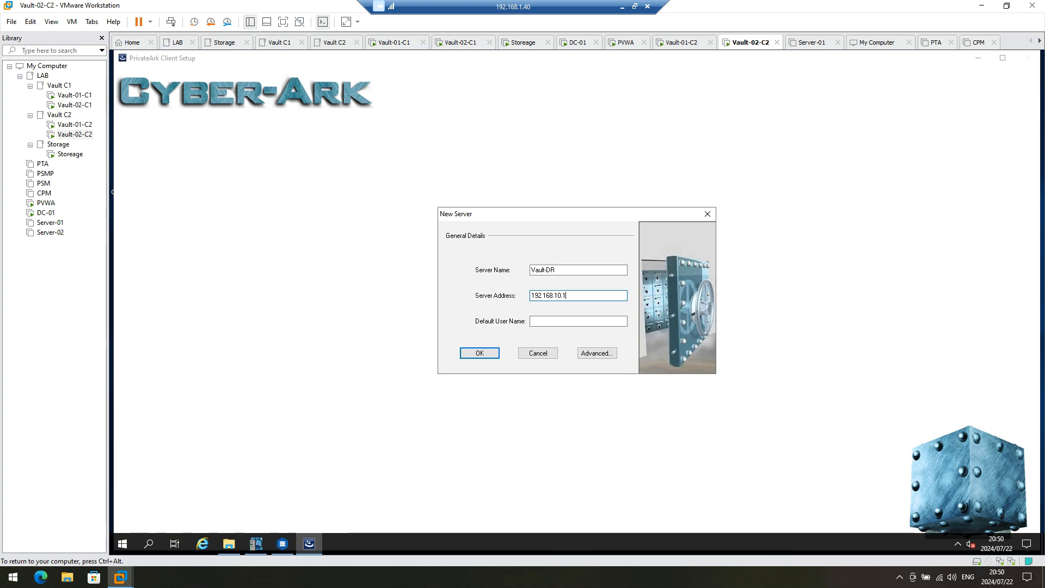
{"action": "key", "text": "Tab"}
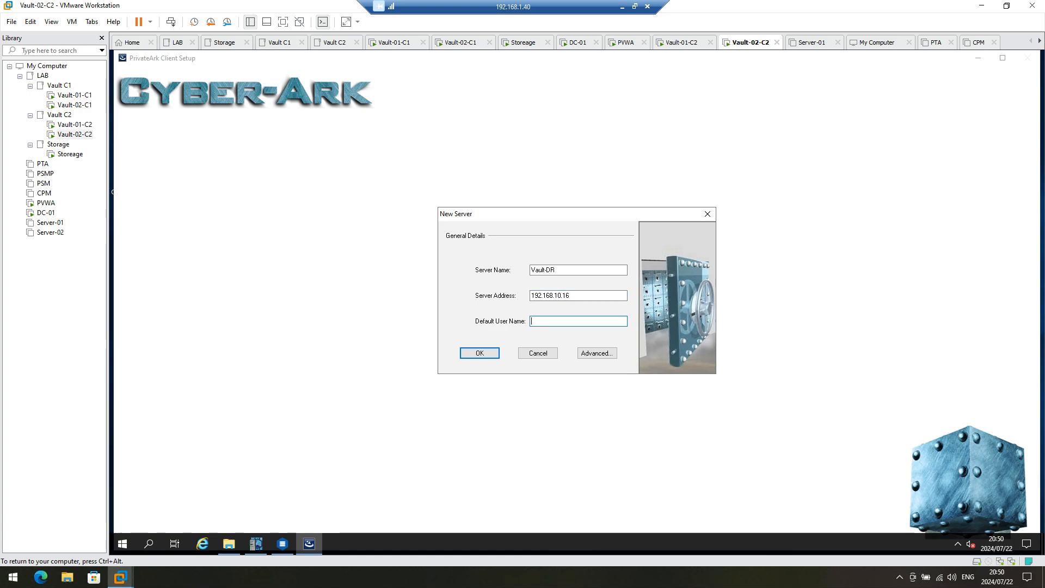
{"action": "type", "text": "Administrator"}
{"action": "left_click", "coordinate": [486, 352]}
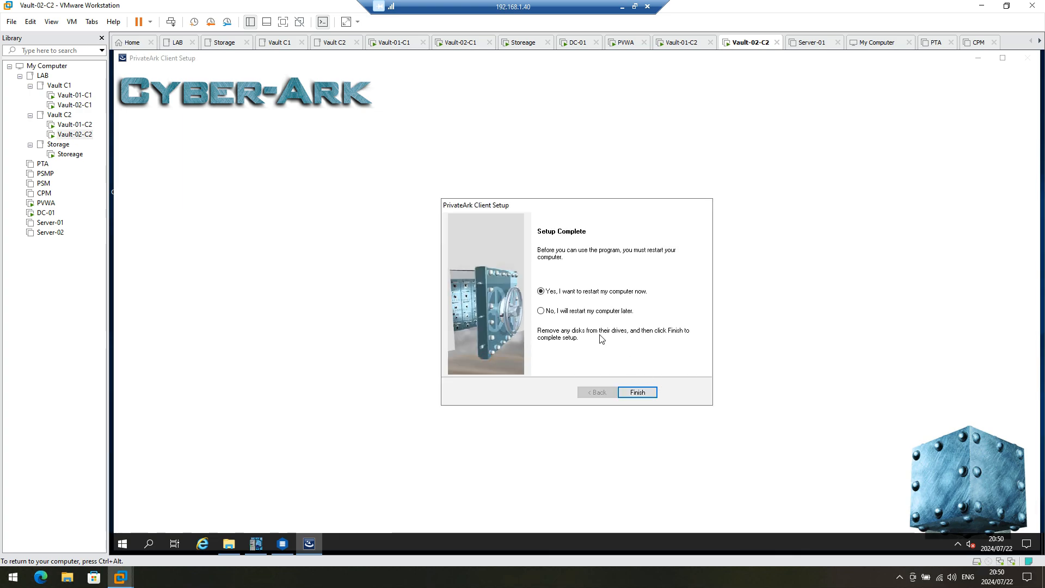
{"action": "left_click", "coordinate": [587, 315]}
{"action": "left_click", "coordinate": [637, 392]}
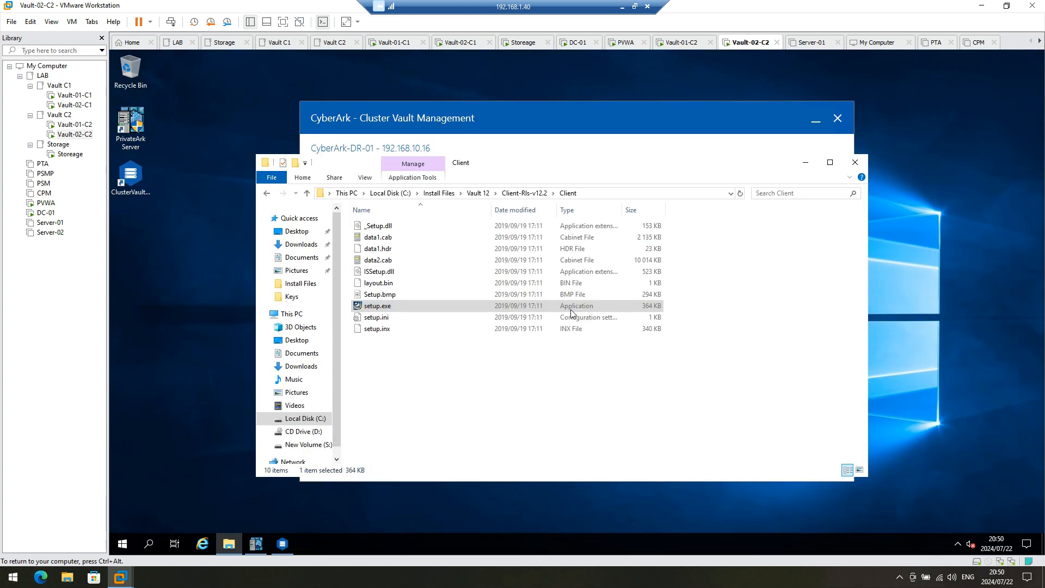
{"action": "left_click", "coordinate": [504, 119]}
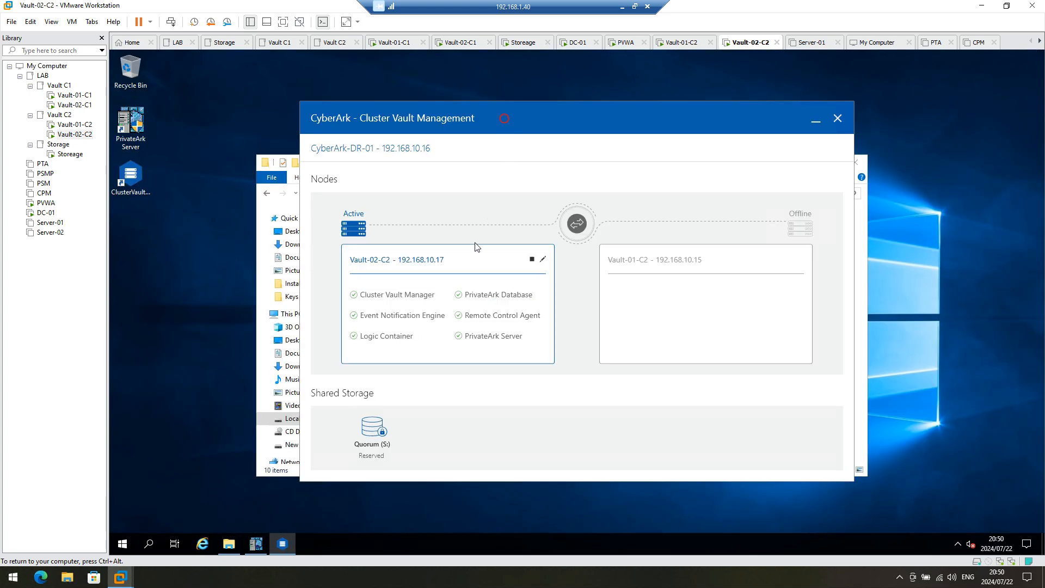
Step: Stop the Vault-02-C2 cluster node and launch Computer Management
{"action": "left_click", "coordinate": [532, 260]}
{"action": "left_click", "coordinate": [690, 338]}
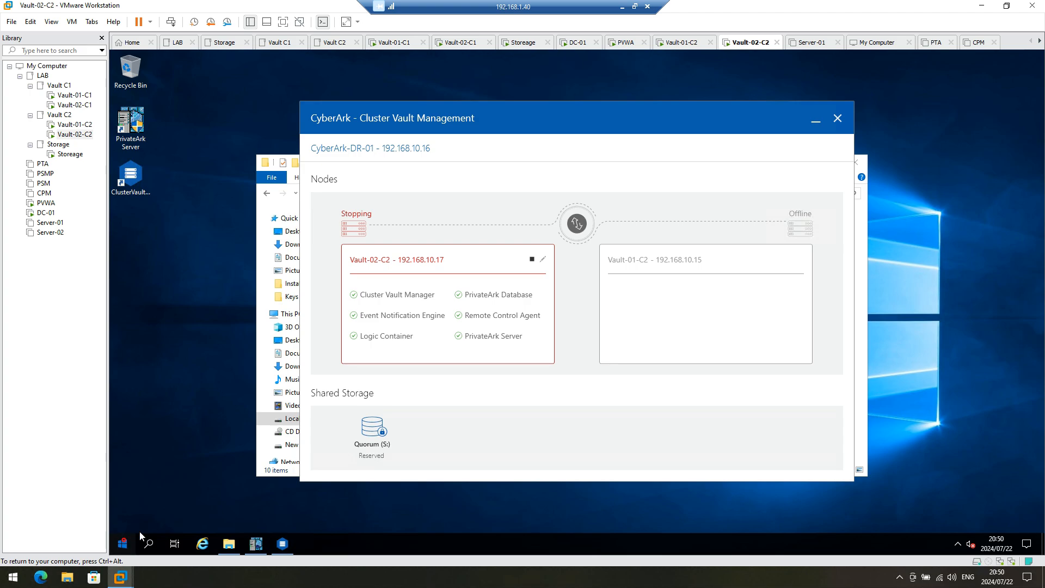
{"action": "left_click", "coordinate": [122, 543]}
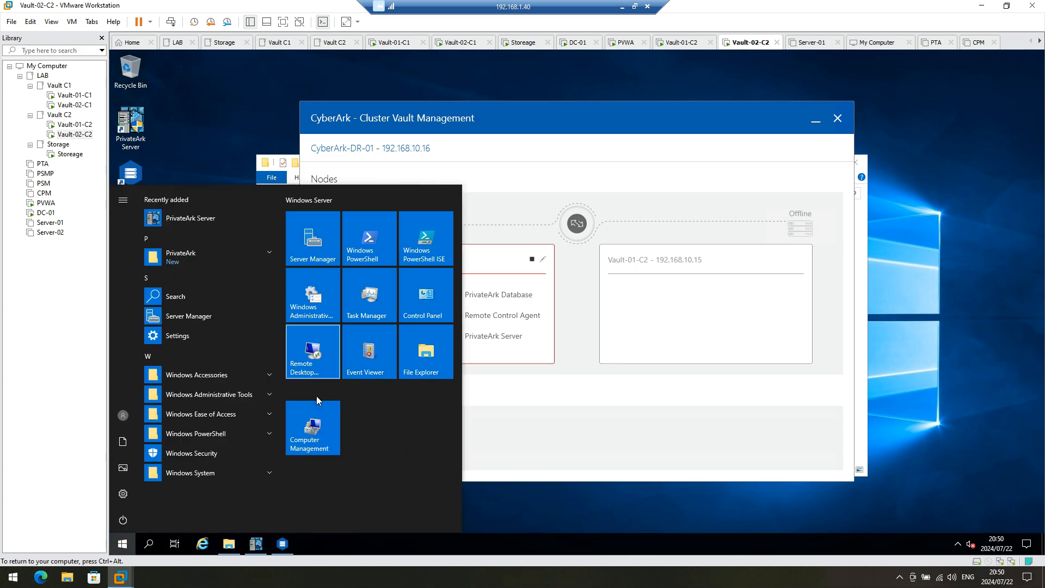
{"action": "left_click", "coordinate": [323, 430]}
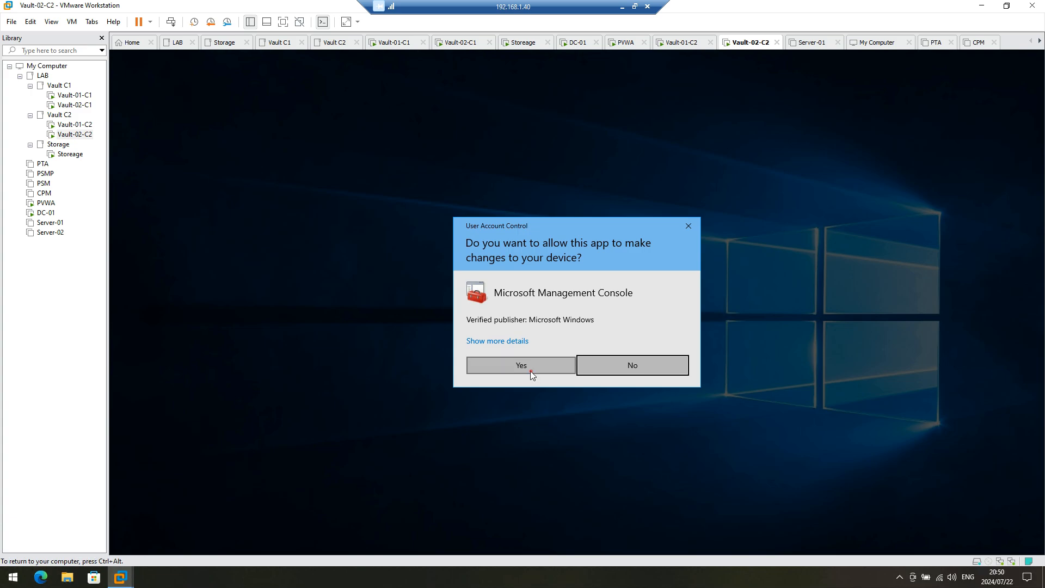
{"action": "left_click", "coordinate": [530, 371]}
Step: Pin Services to the Start menu and open the Services console maximized
{"action": "left_click", "coordinate": [122, 544]}
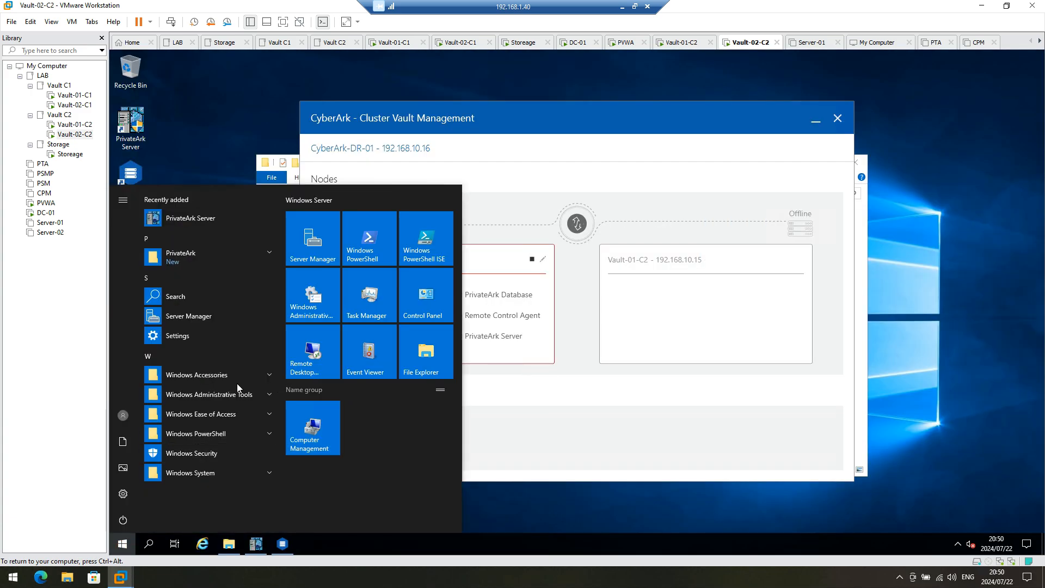
{"action": "left_click", "coordinate": [253, 397]}
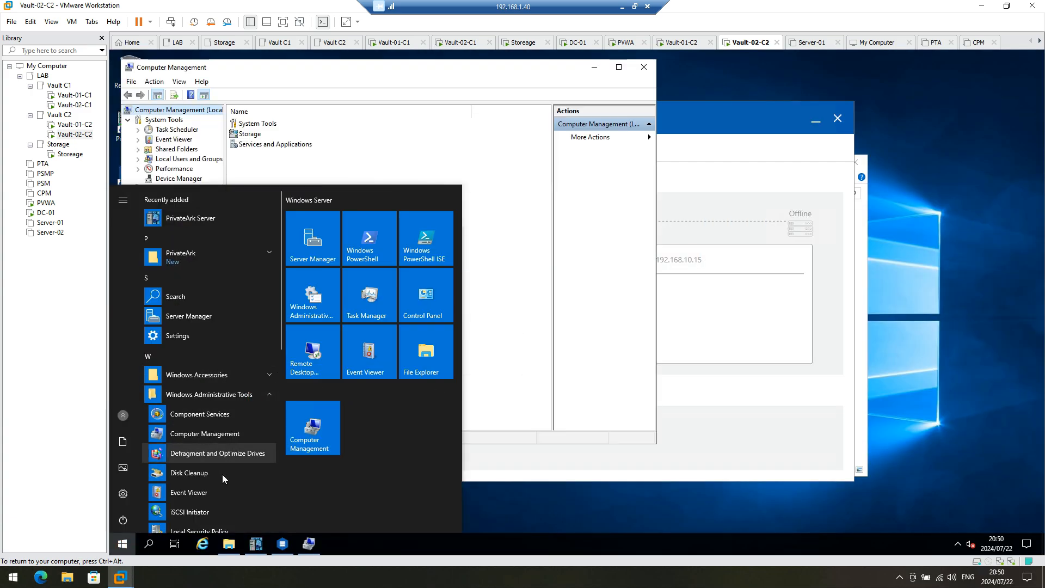
{"action": "scroll", "coordinate": [221, 470], "scroll_direction": "down", "scroll_amount": 5}
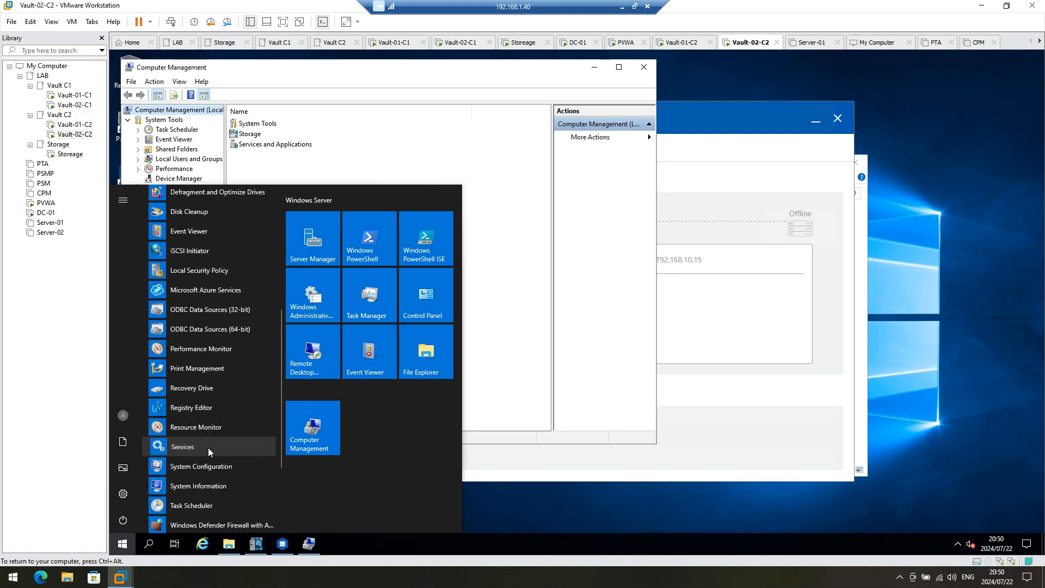
{"action": "right_click", "coordinate": [208, 448]}
{"action": "left_click", "coordinate": [254, 463]}
{"action": "left_click", "coordinate": [362, 447]}
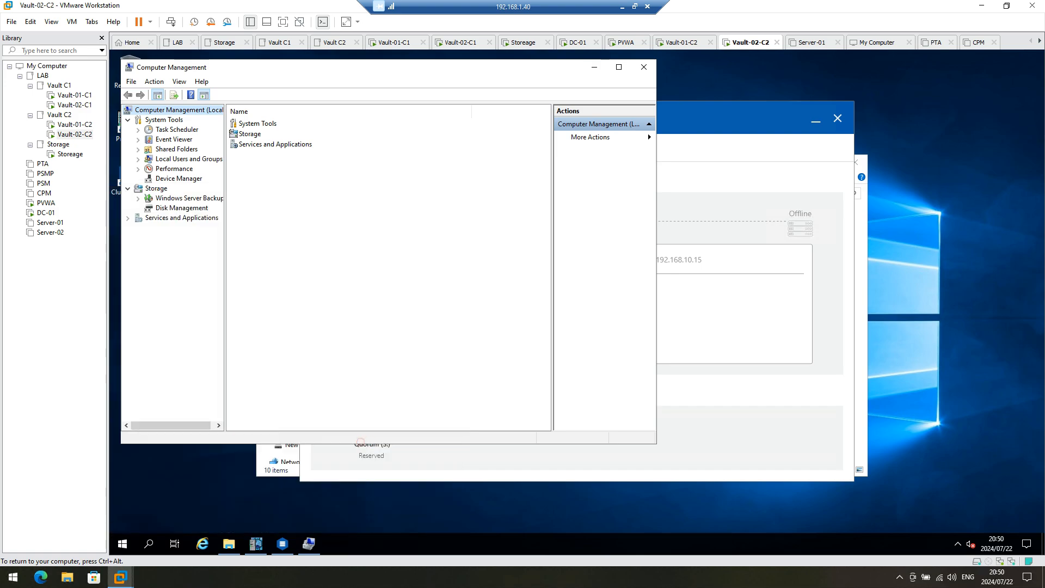
{"action": "left_click", "coordinate": [526, 362]}
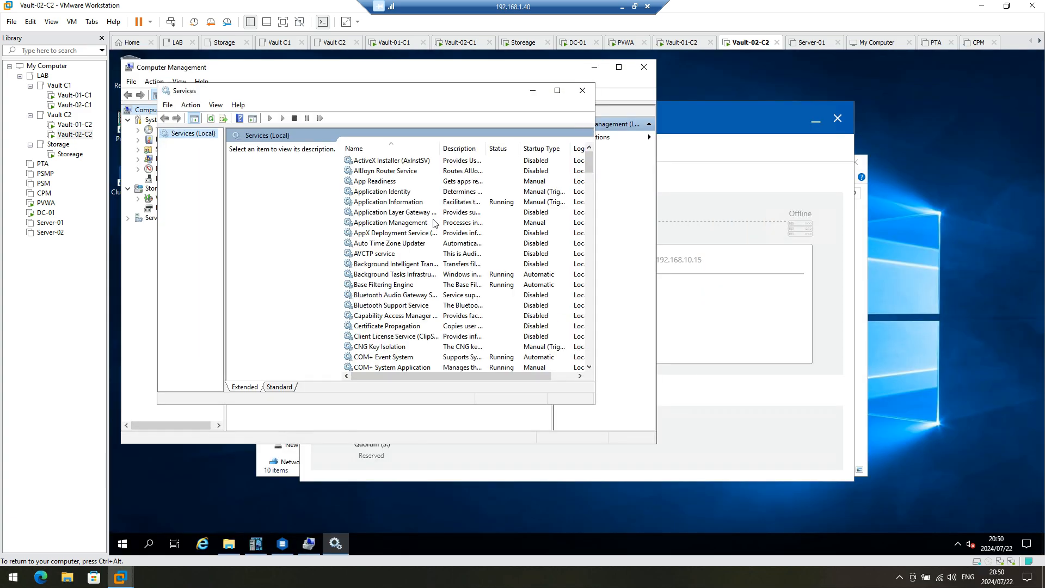
{"action": "left_click", "coordinate": [557, 90]}
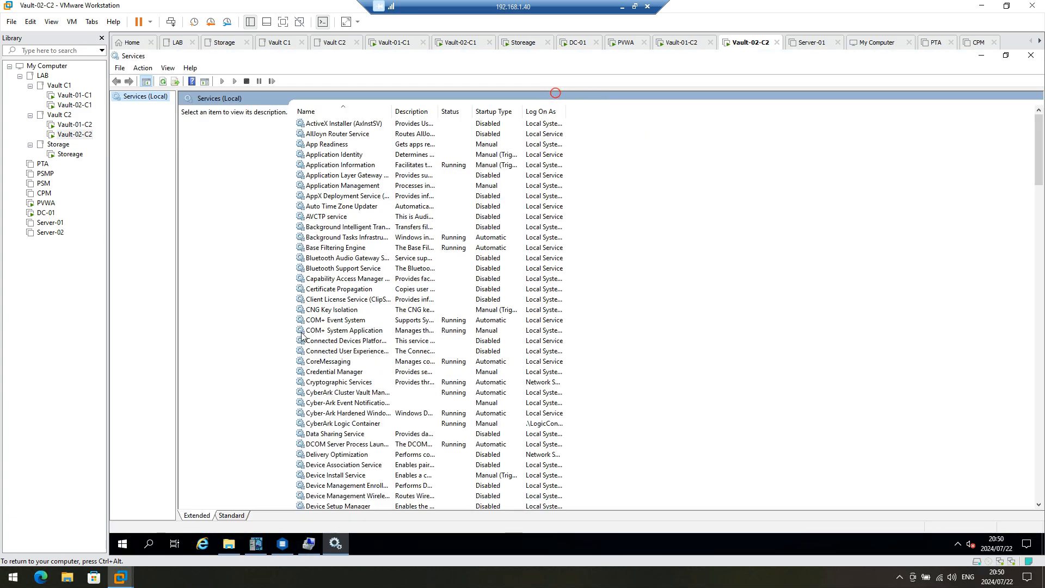
Step: Check the Cluster Vault Management console, close it, and refresh the services list
{"action": "left_click", "coordinate": [325, 392]}
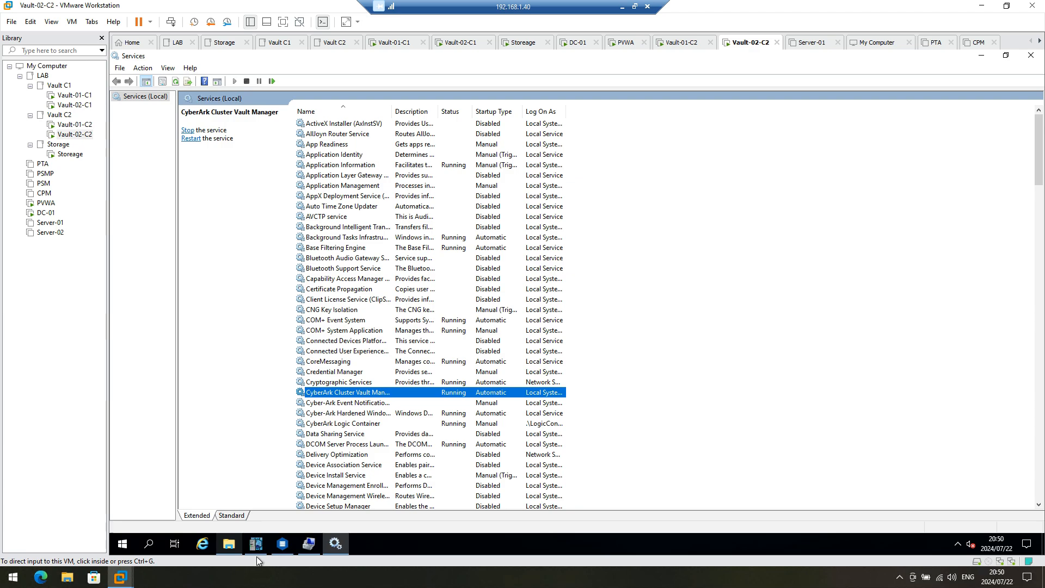
{"action": "left_click", "coordinate": [282, 545]}
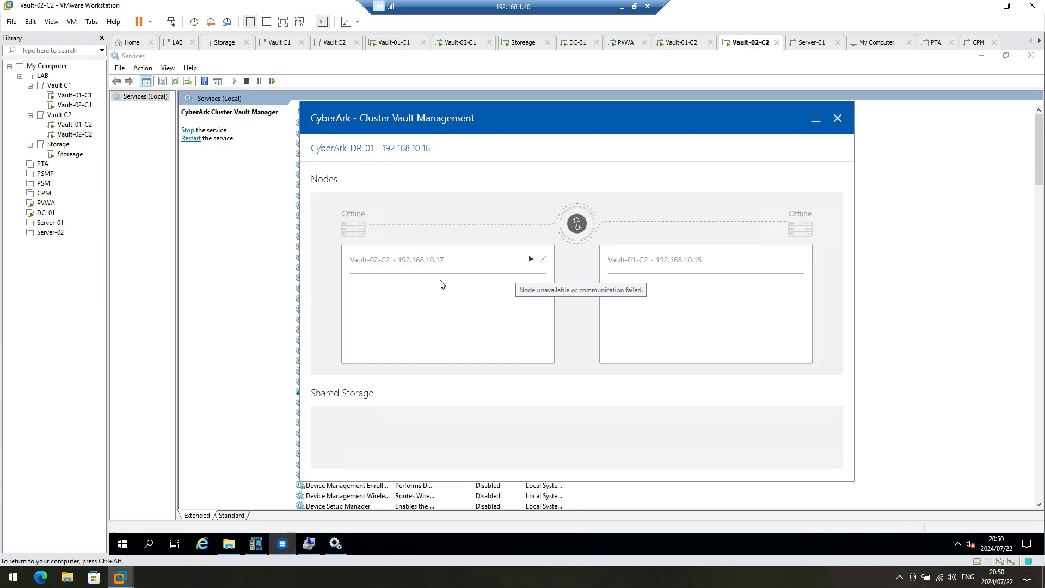
{"action": "left_click", "coordinate": [837, 119]}
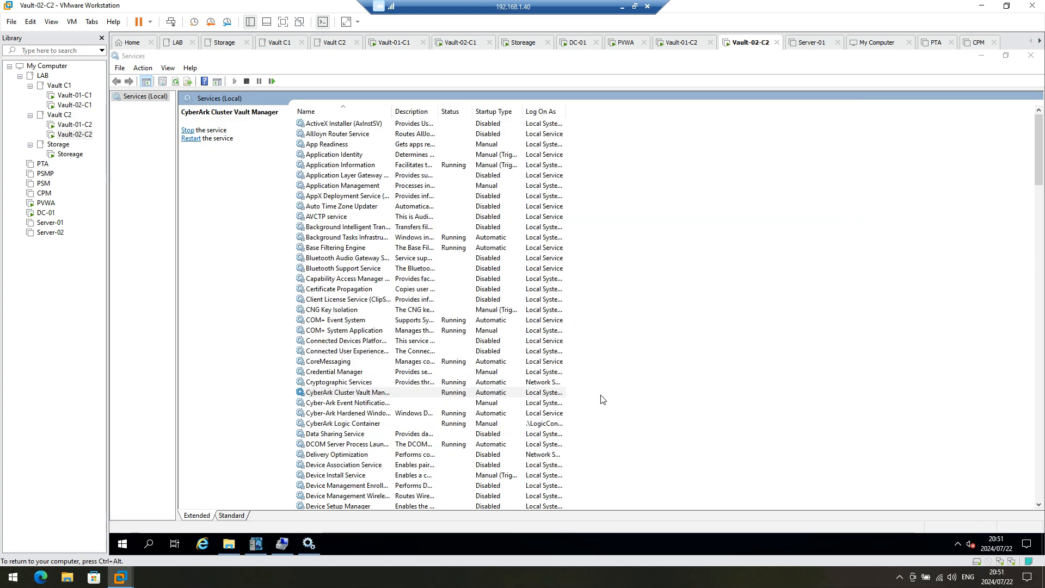
{"action": "right_click", "coordinate": [652, 386]}
{"action": "left_click", "coordinate": [680, 424]}
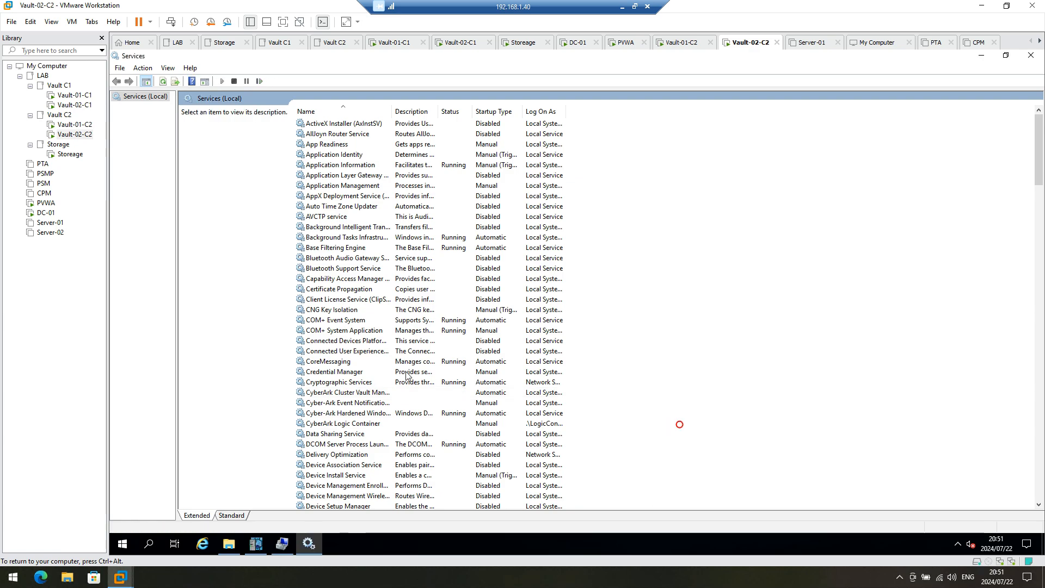
Step: Set the CyberArk Cluster Vault Manager service's startup type to Manual
{"action": "left_click", "coordinate": [358, 395]}
{"action": "right_click", "coordinate": [358, 396]}
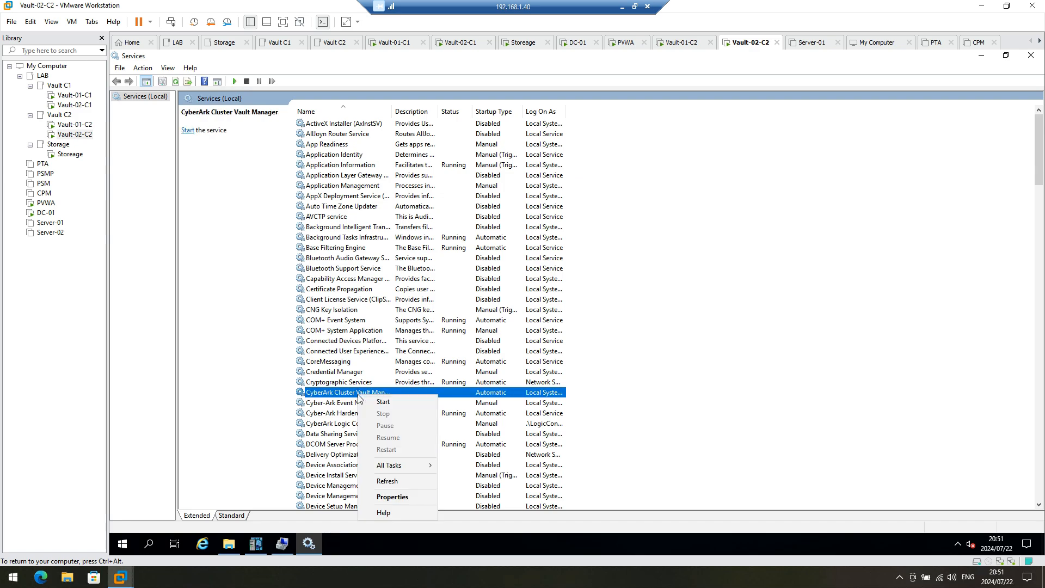
{"action": "left_click", "coordinate": [400, 497]}
{"action": "left_click", "coordinate": [609, 289]}
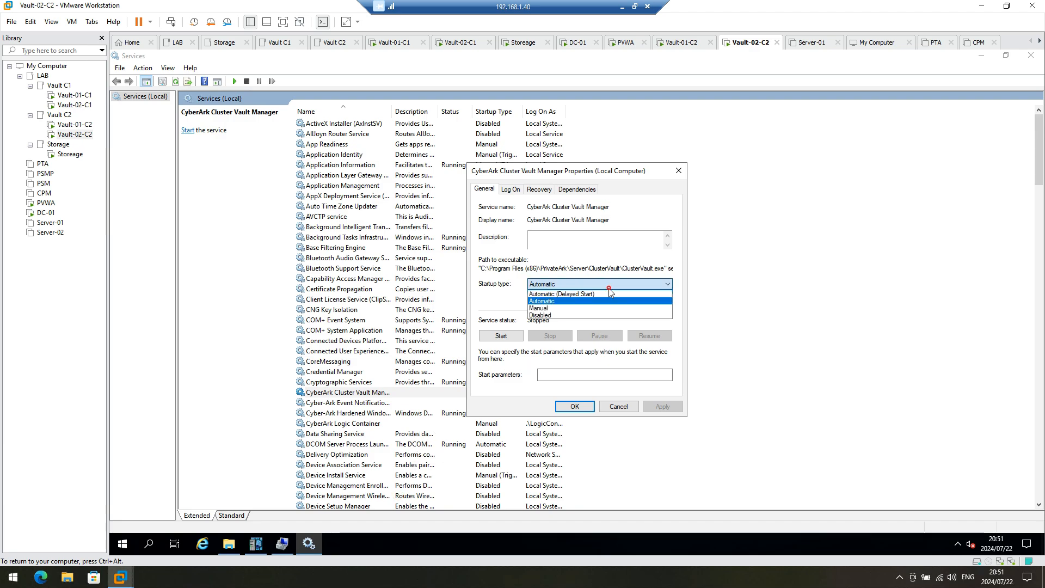
{"action": "left_click", "coordinate": [551, 308]}
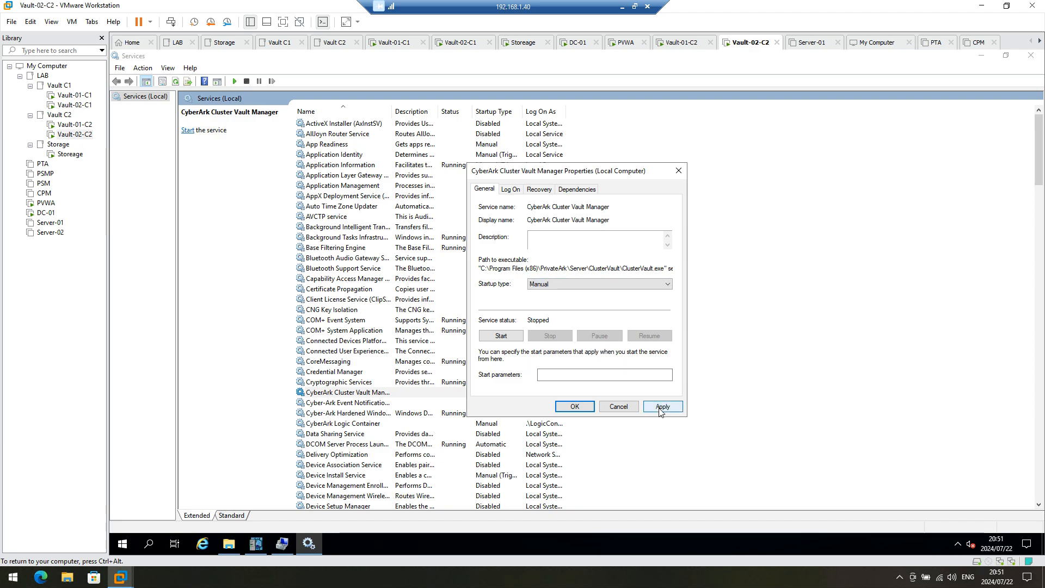
{"action": "left_click", "coordinate": [661, 411]}
{"action": "left_click", "coordinate": [575, 407]}
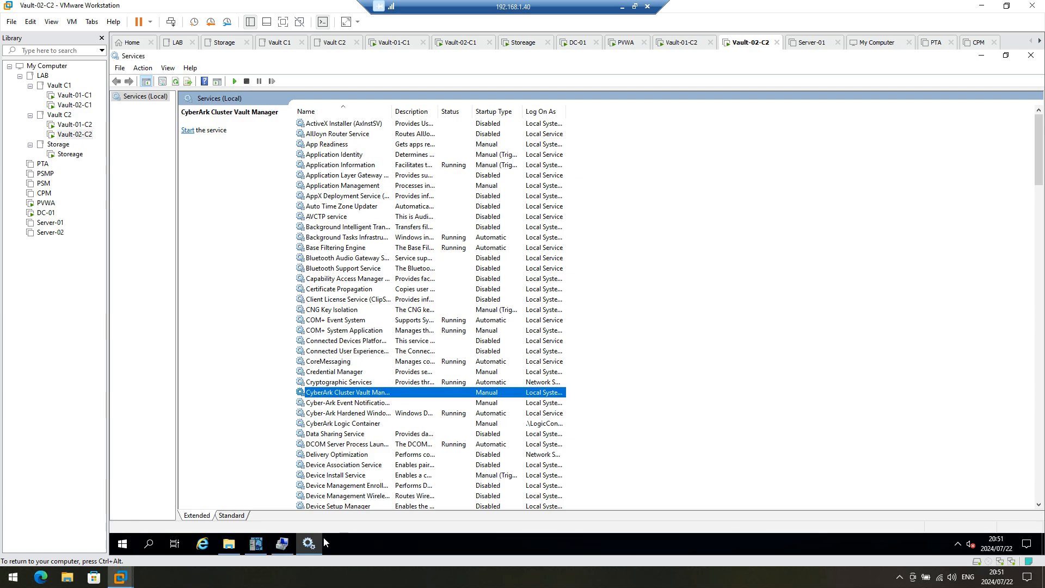
{"action": "left_click", "coordinate": [229, 543]}
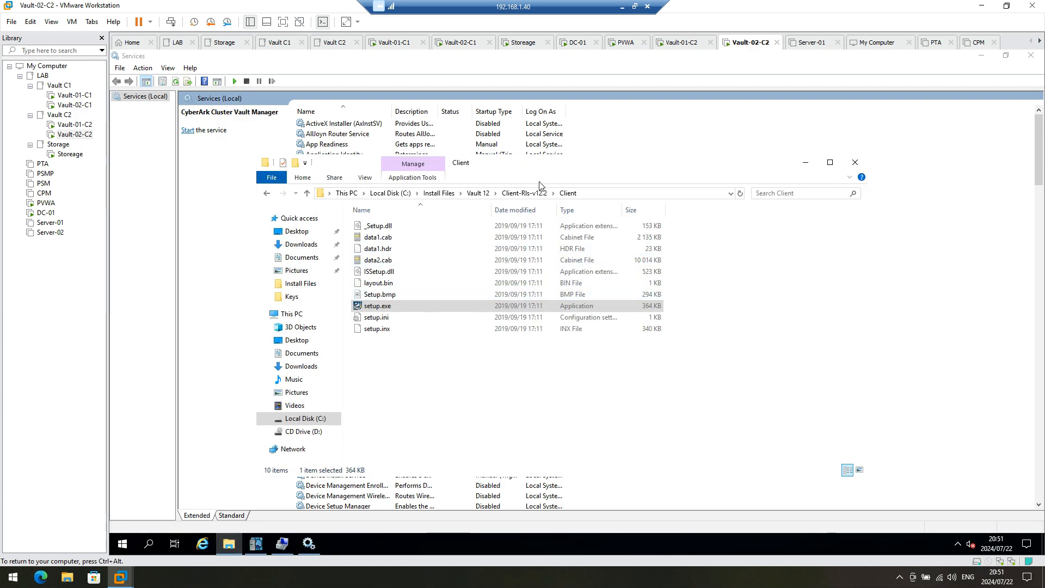
Step: Run setup.exe from Vault 12\Disaster Recovery-Rls-v12.2.16 as administrator
{"action": "left_click", "coordinate": [524, 192]}
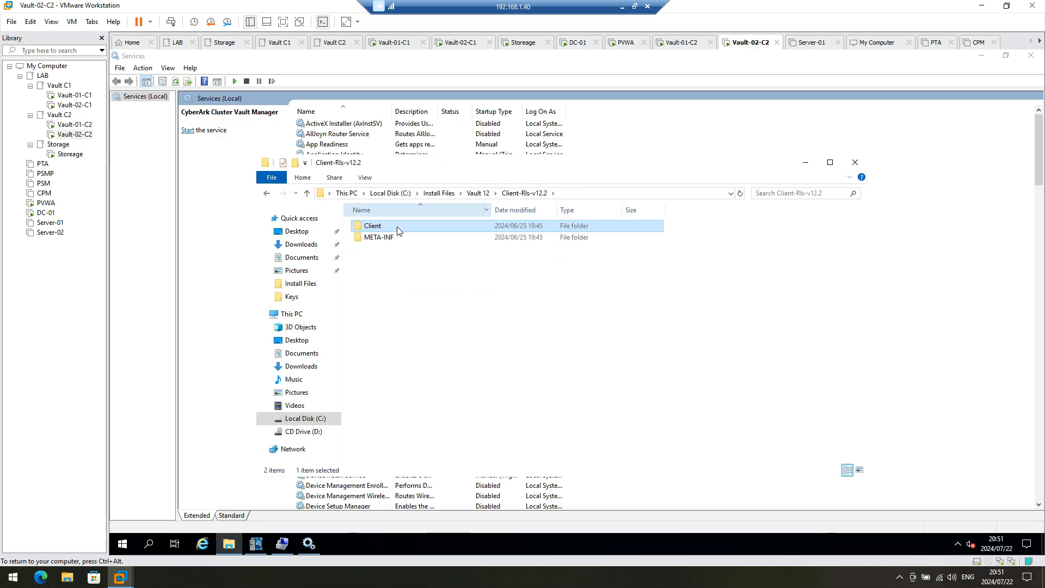
{"action": "left_click", "coordinate": [479, 192]}
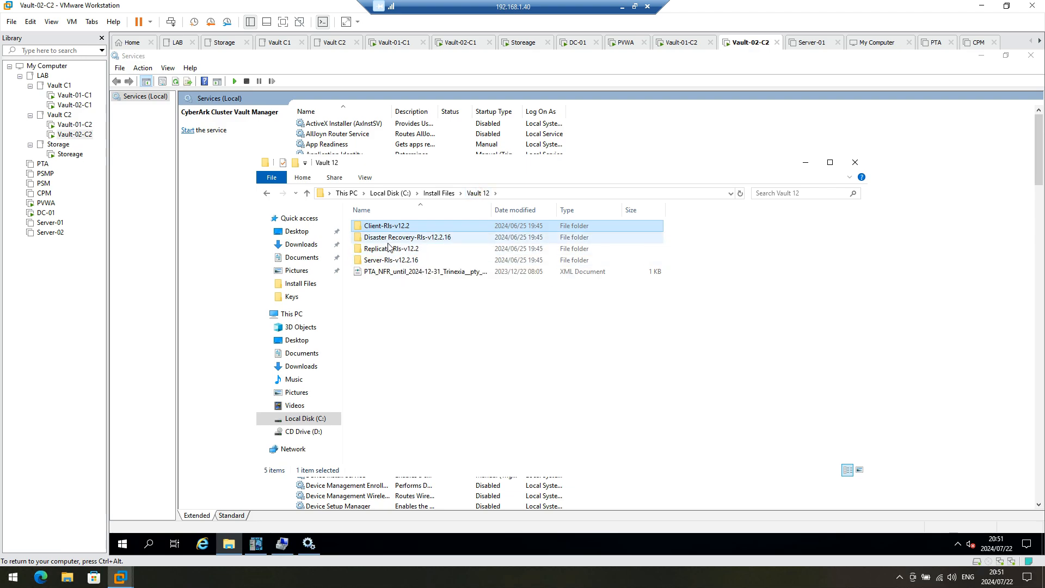
{"action": "double_click", "coordinate": [393, 241]}
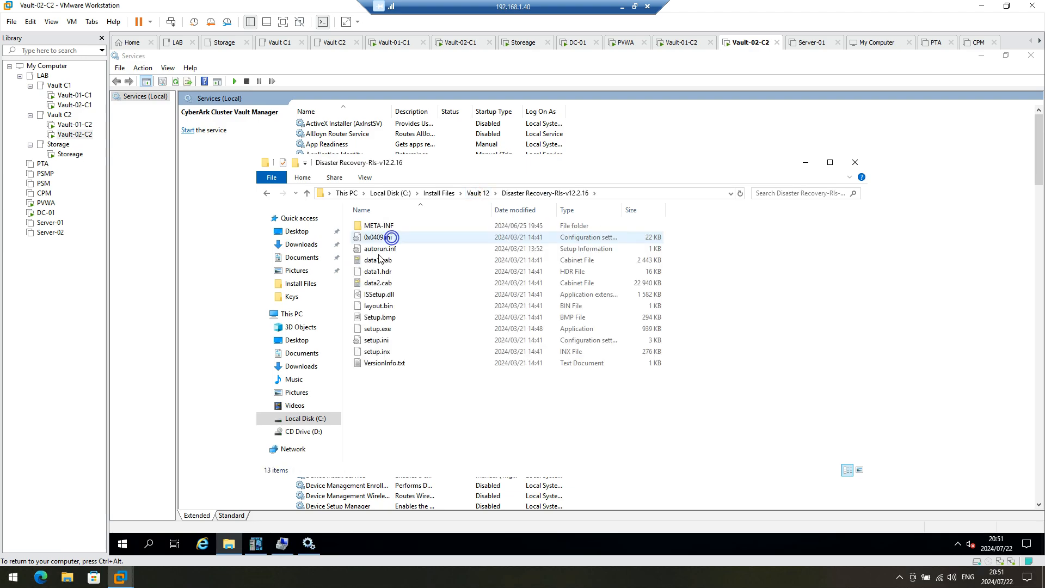
{"action": "left_click", "coordinate": [374, 330]}
{"action": "right_click", "coordinate": [374, 332]}
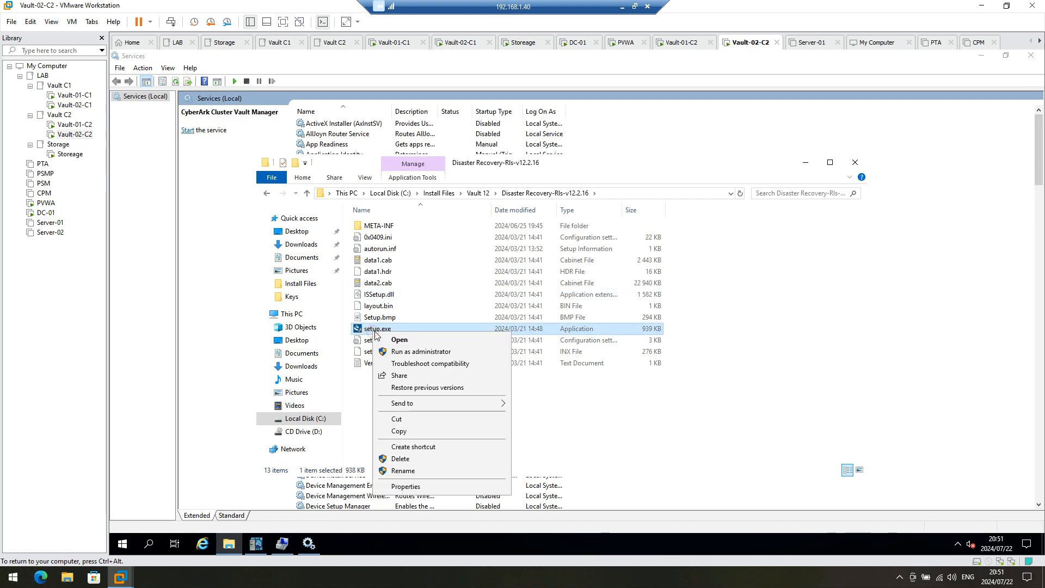
{"action": "left_click", "coordinate": [403, 349]}
{"action": "left_click", "coordinate": [545, 369]}
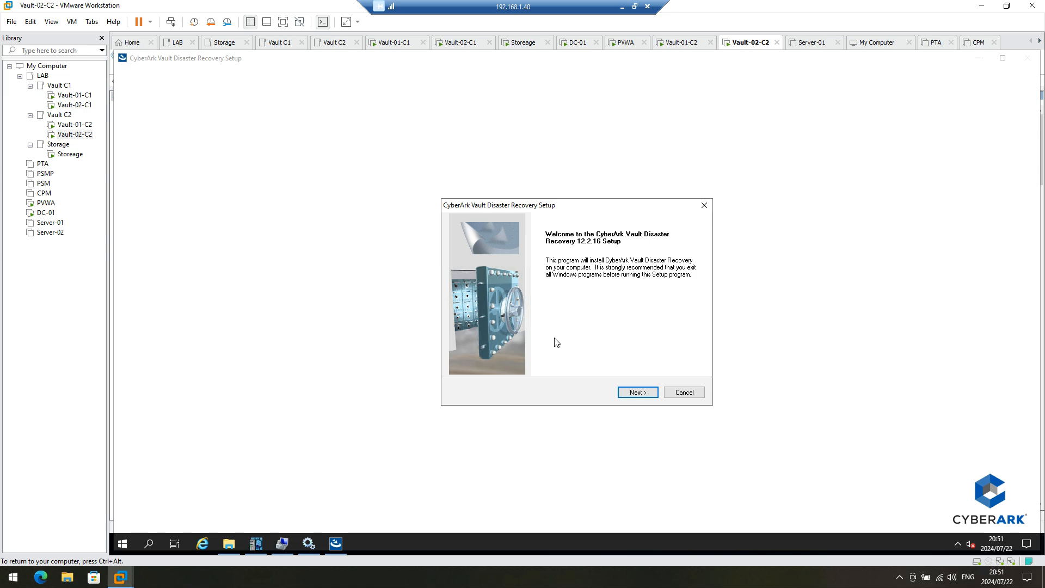
Step: Enter company CyberArk, keep the default destination, and give replicate user DR its password
{"action": "left_click", "coordinate": [638, 392]}
{"action": "left_click", "coordinate": [638, 391]}
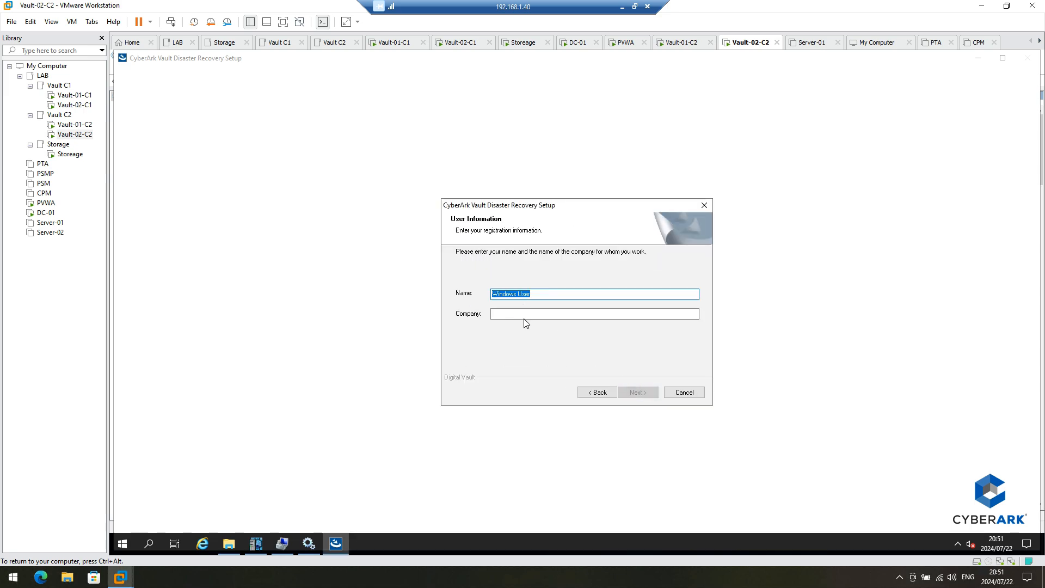
{"action": "left_click", "coordinate": [525, 315]}
{"action": "type", "text": "CyberArk"}
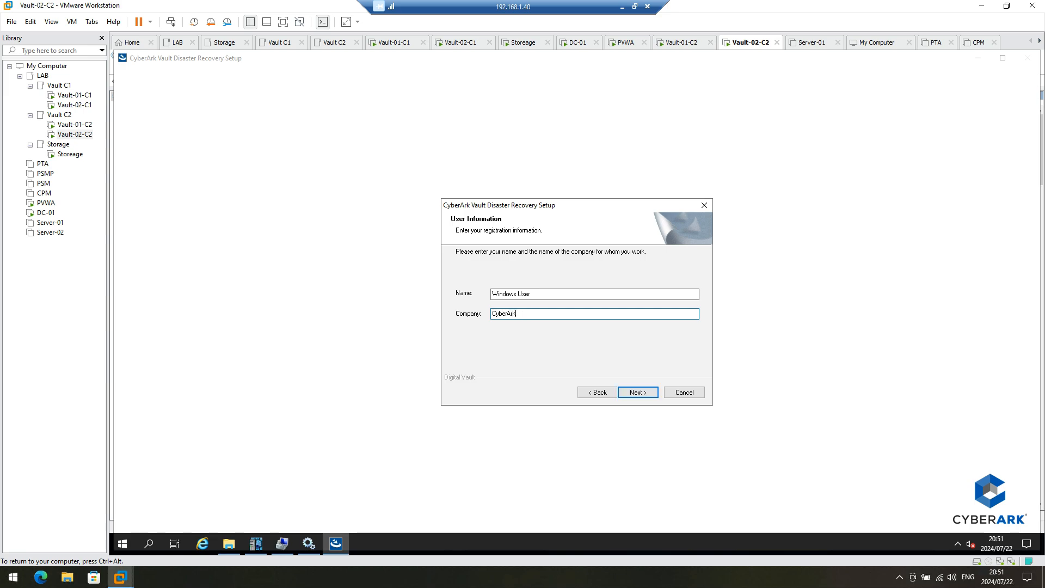
{"action": "left_click", "coordinate": [635, 393]}
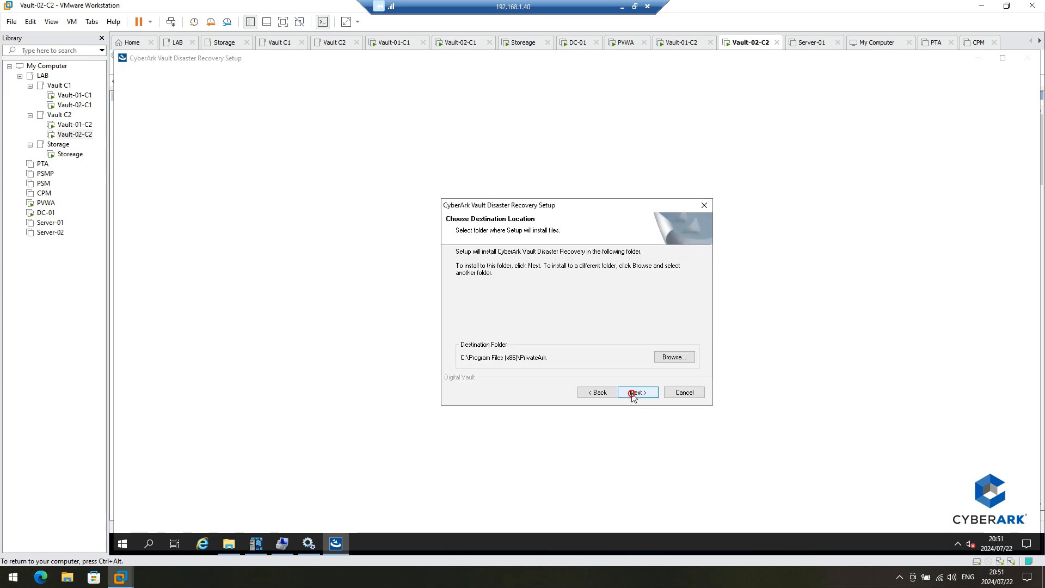
{"action": "left_click", "coordinate": [633, 395]}
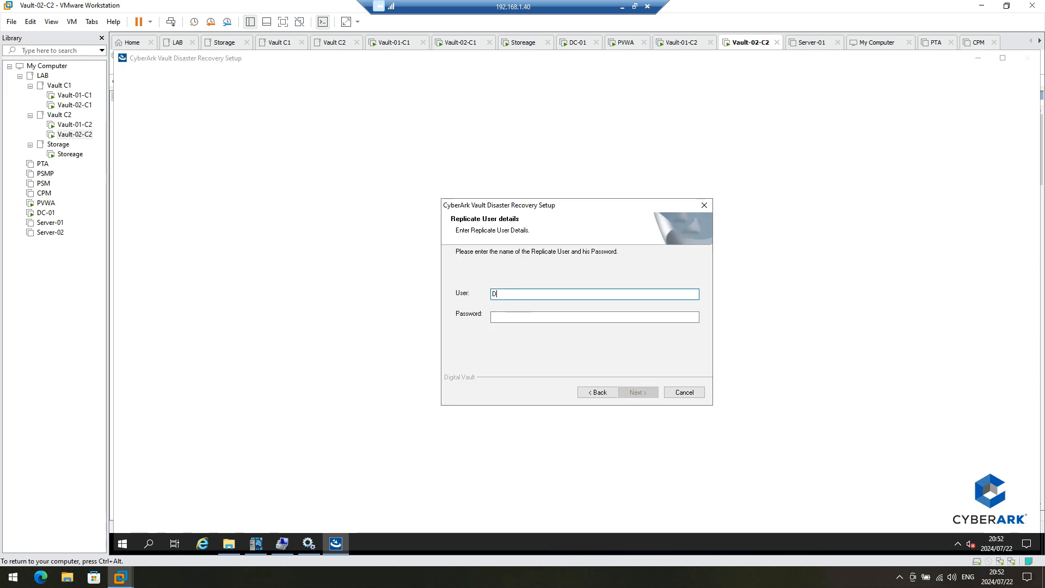
{"action": "key", "text": "Tab"}
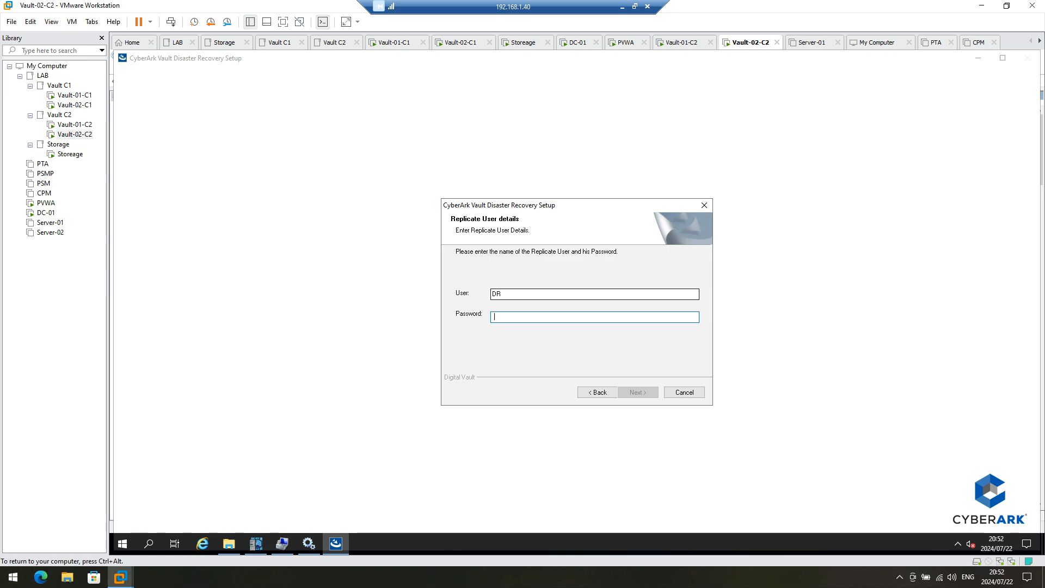
{"action": "type", "text": "•••"}
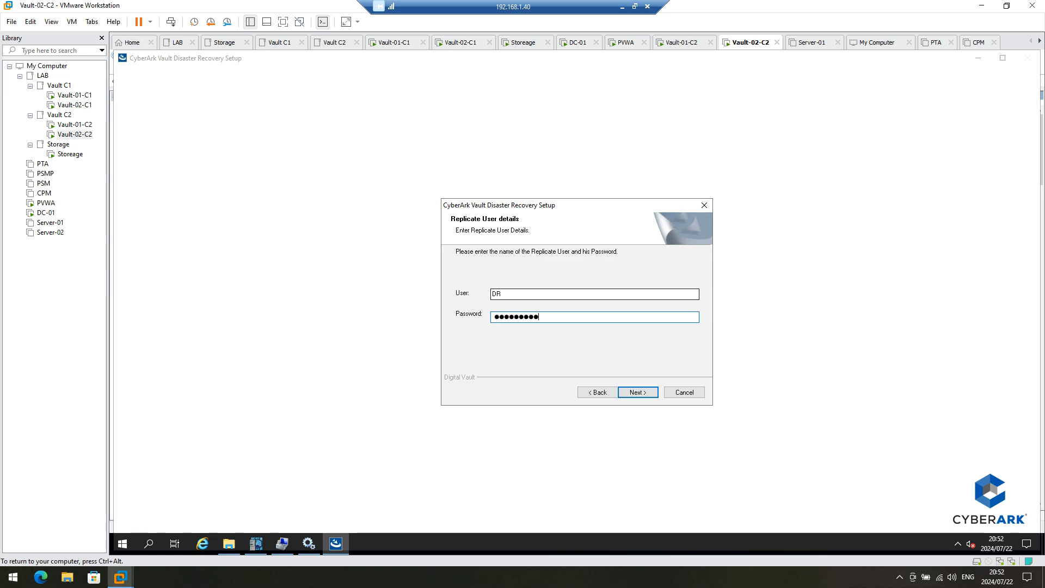
{"action": "left_click", "coordinate": [229, 543]}
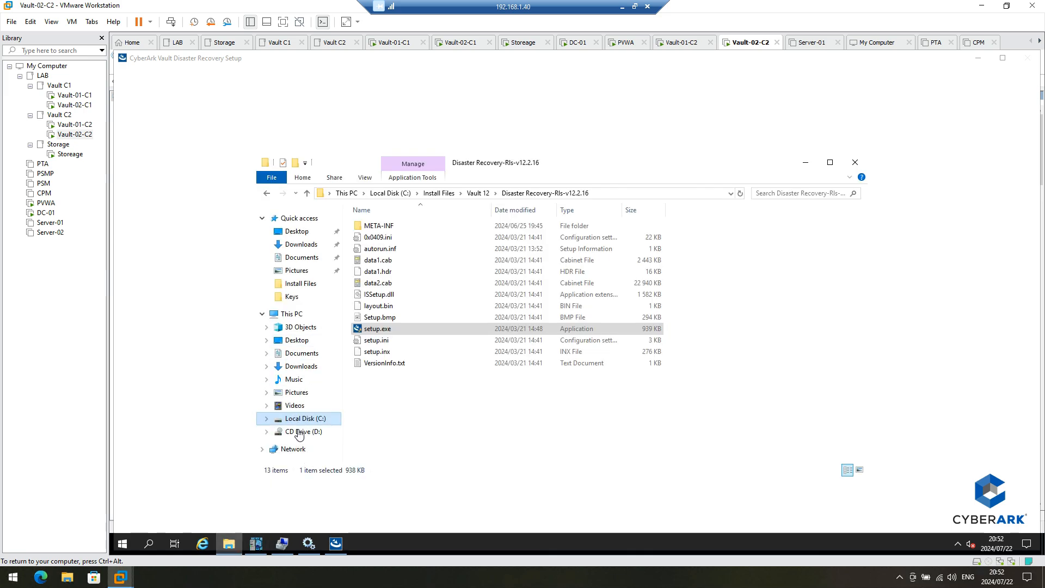
Step: Bring the offline Disk 1 online in Disk Management
{"action": "left_click", "coordinate": [281, 545]}
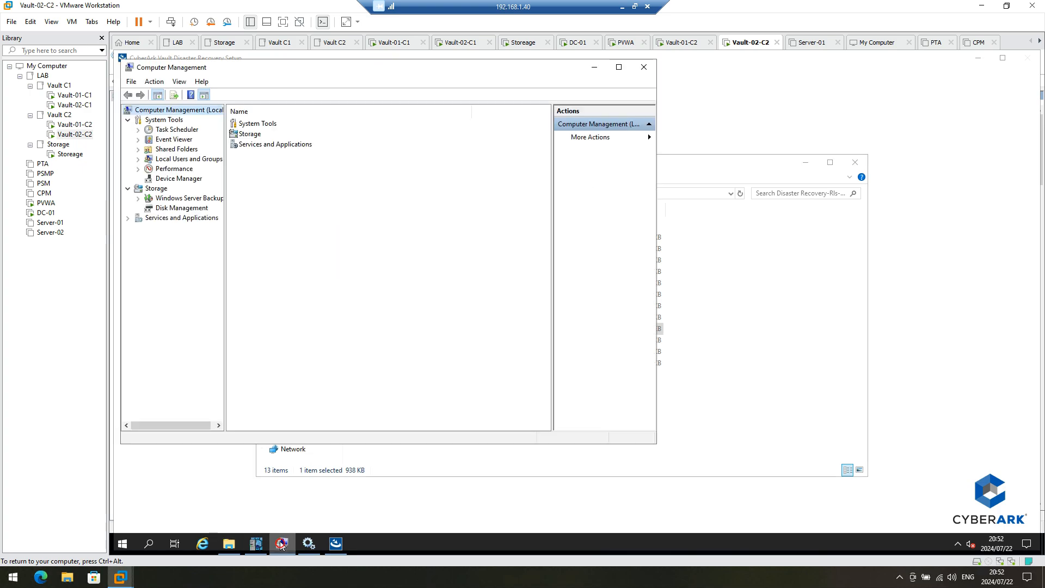
{"action": "left_click", "coordinate": [182, 209]}
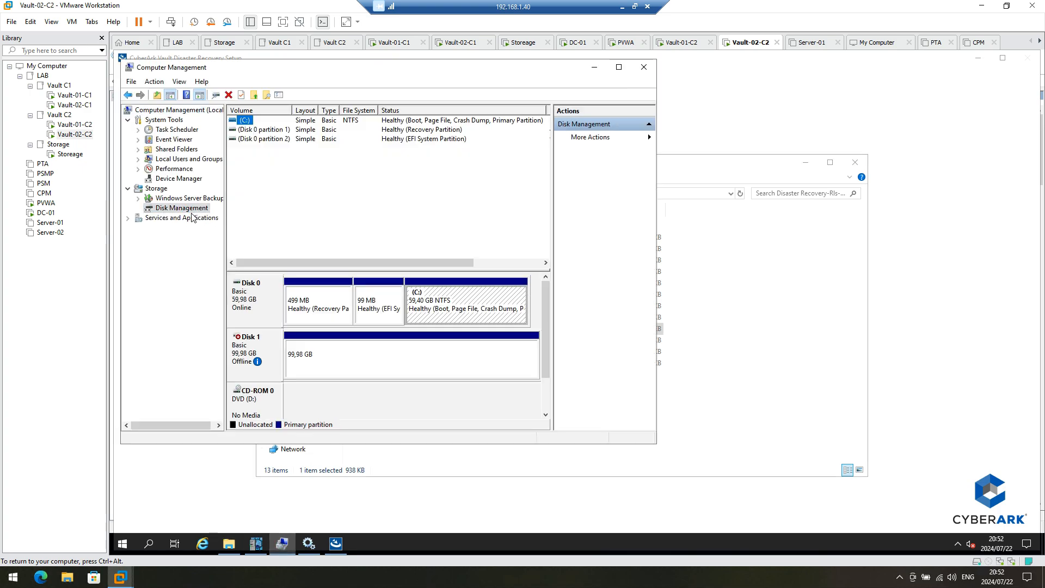
{"action": "right_click", "coordinate": [263, 359]}
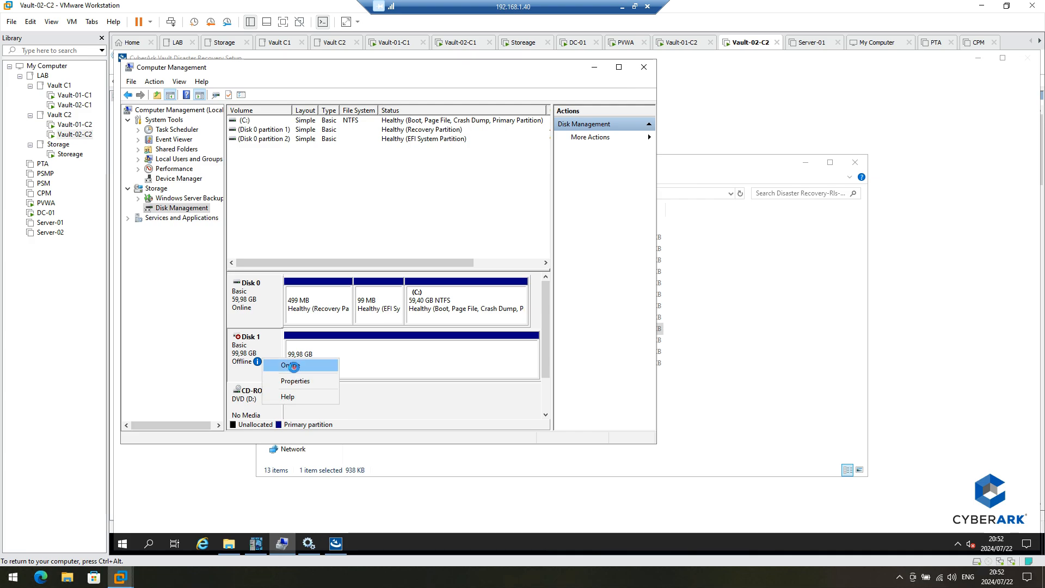
{"action": "left_click", "coordinate": [293, 366]}
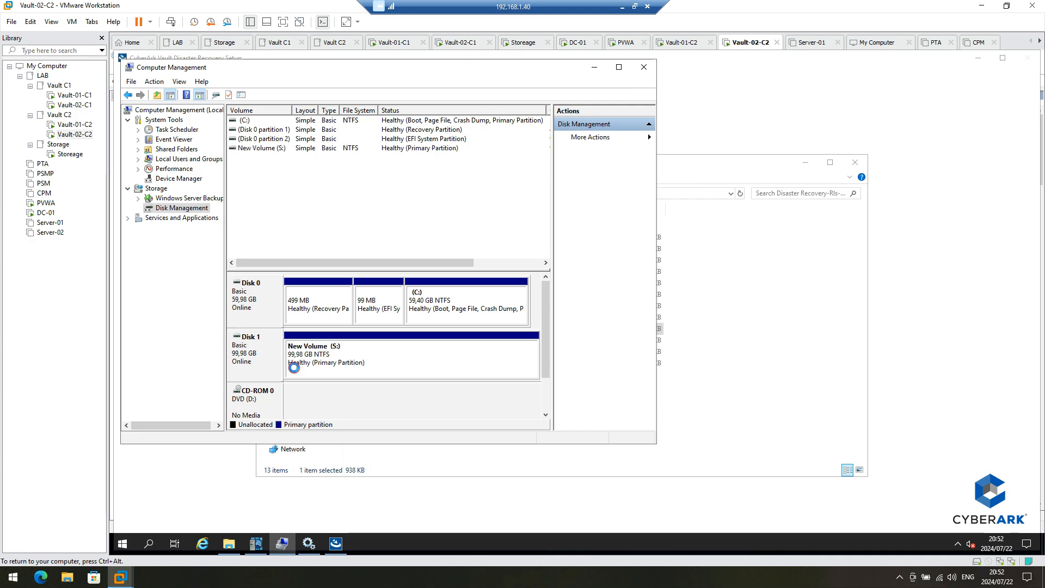
{"action": "left_click", "coordinate": [774, 331]}
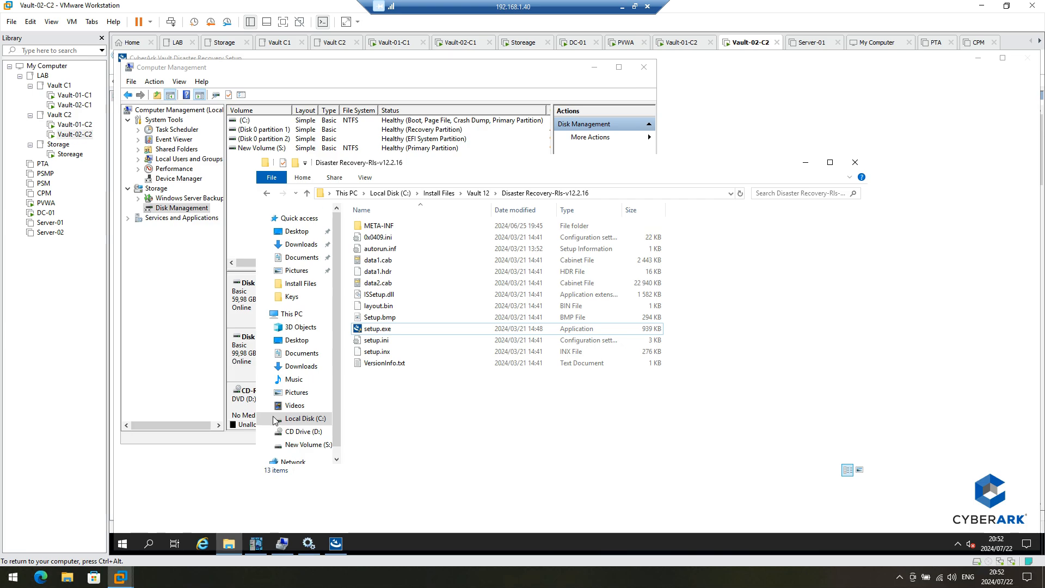
Step: Copy the four config files from S:\PrivateArk\PADR, granting folder access
{"action": "left_click", "coordinate": [308, 445]}
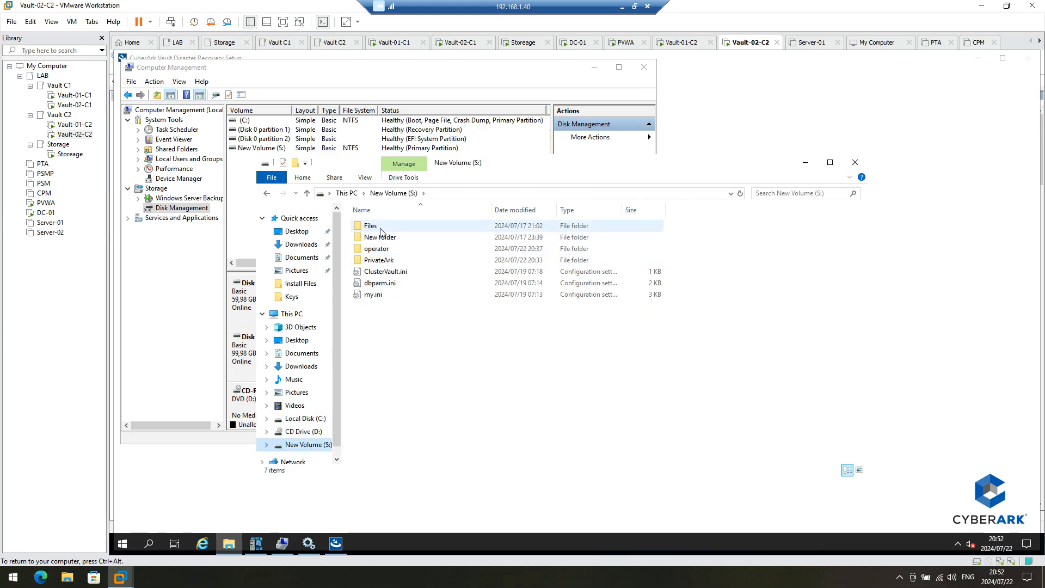
{"action": "double_click", "coordinate": [377, 259]}
{"action": "left_click", "coordinate": [381, 227]}
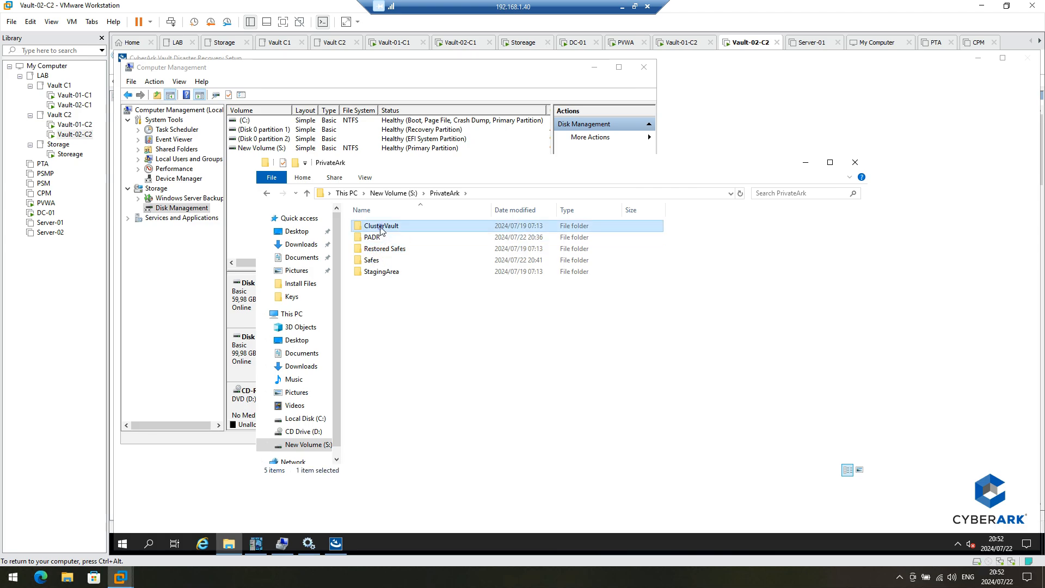
{"action": "double_click", "coordinate": [381, 227]}
{"action": "left_click", "coordinate": [450, 195]}
{"action": "double_click", "coordinate": [373, 238]}
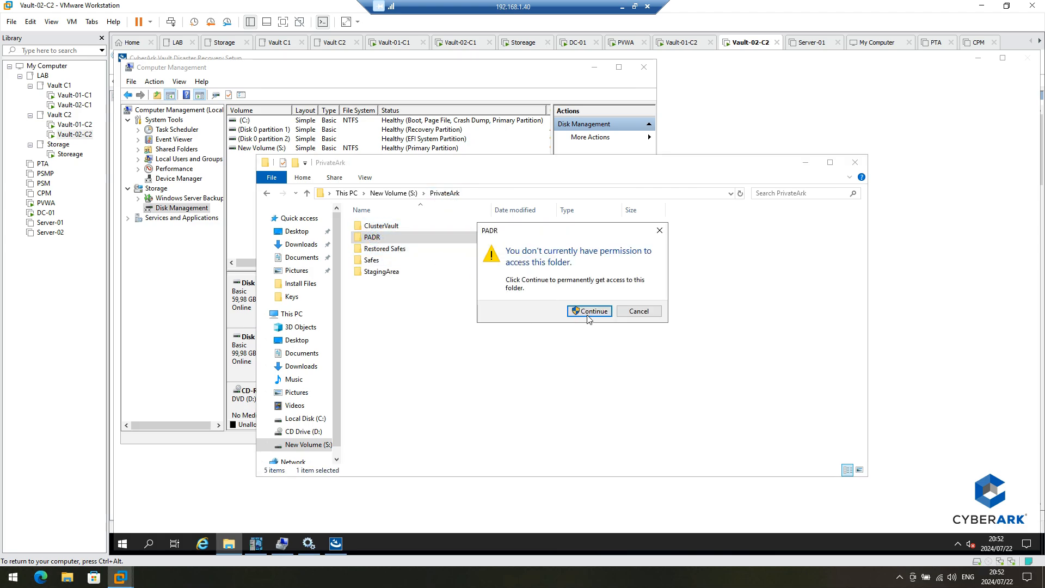
{"action": "left_click", "coordinate": [588, 311]}
{"action": "left_click", "coordinate": [536, 364]}
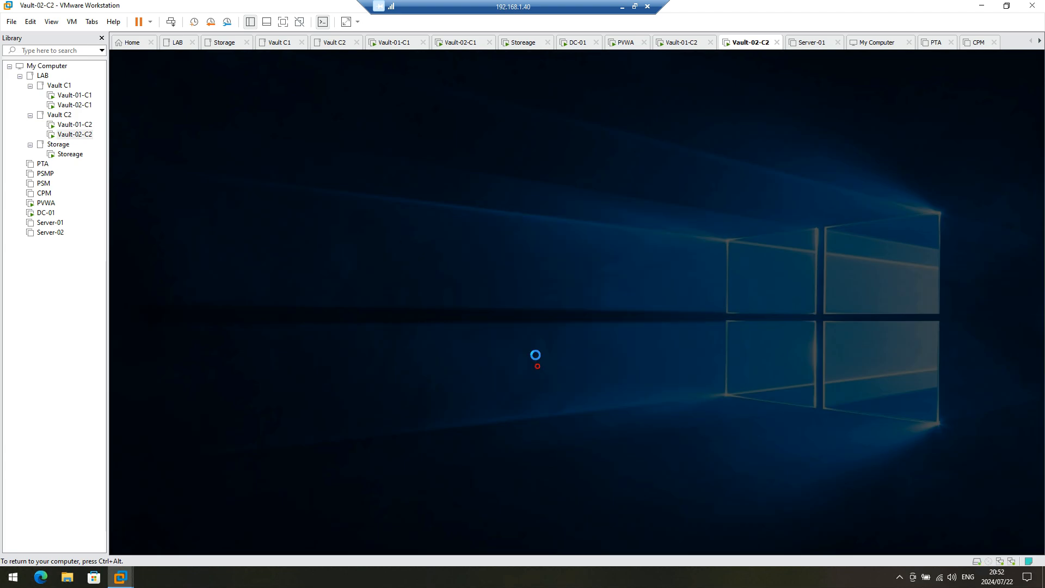
{"action": "left_click_drag", "start_coordinate": [390, 289], "coordinate": [371, 225]}
{"action": "right_click", "coordinate": [373, 233]}
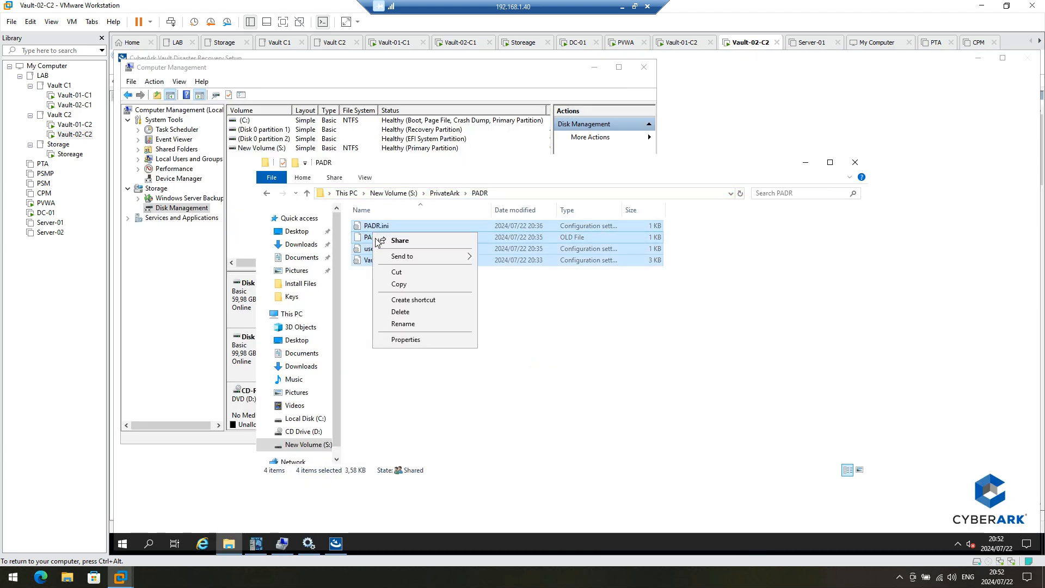
{"action": "left_click", "coordinate": [400, 285]}
Step: Create a New folder in S:\PrivateArk and paste the four .ini files into it
{"action": "left_click", "coordinate": [444, 193]}
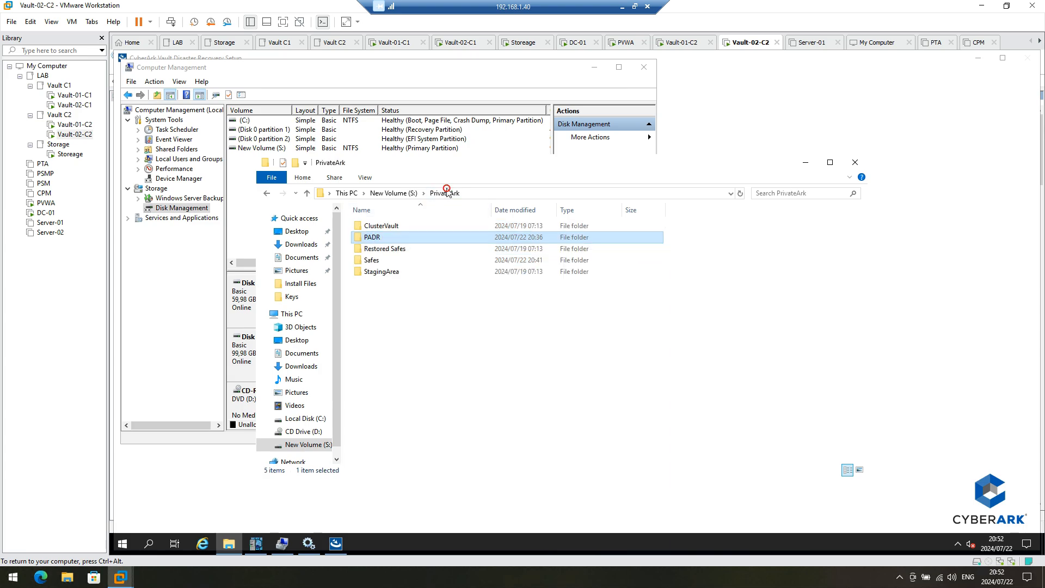
{"action": "right_click", "coordinate": [395, 361]}
{"action": "mouse_move", "coordinate": [436, 464]}
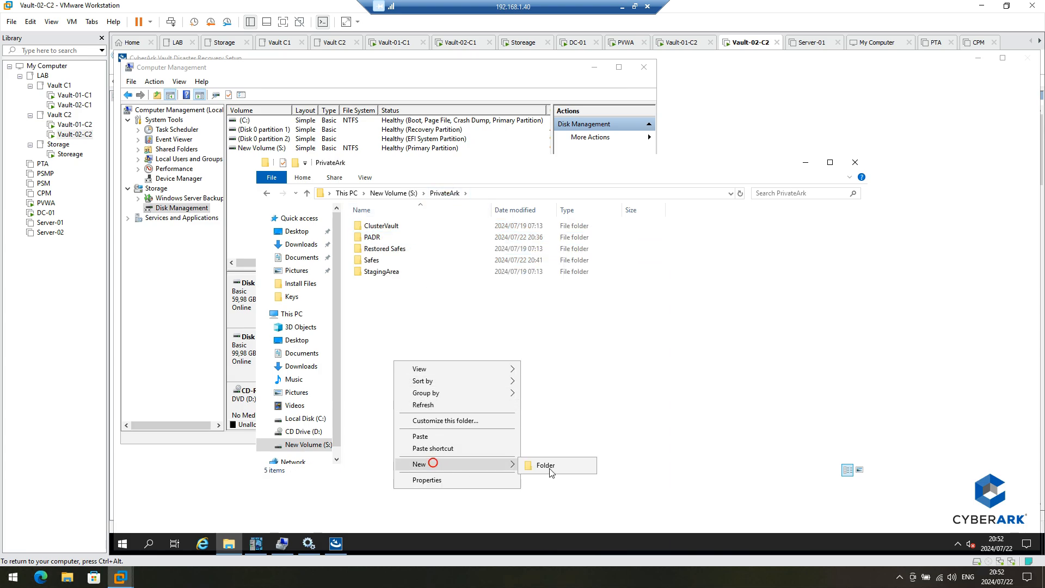
{"action": "left_click", "coordinate": [548, 470]}
{"action": "left_click", "coordinate": [454, 377]}
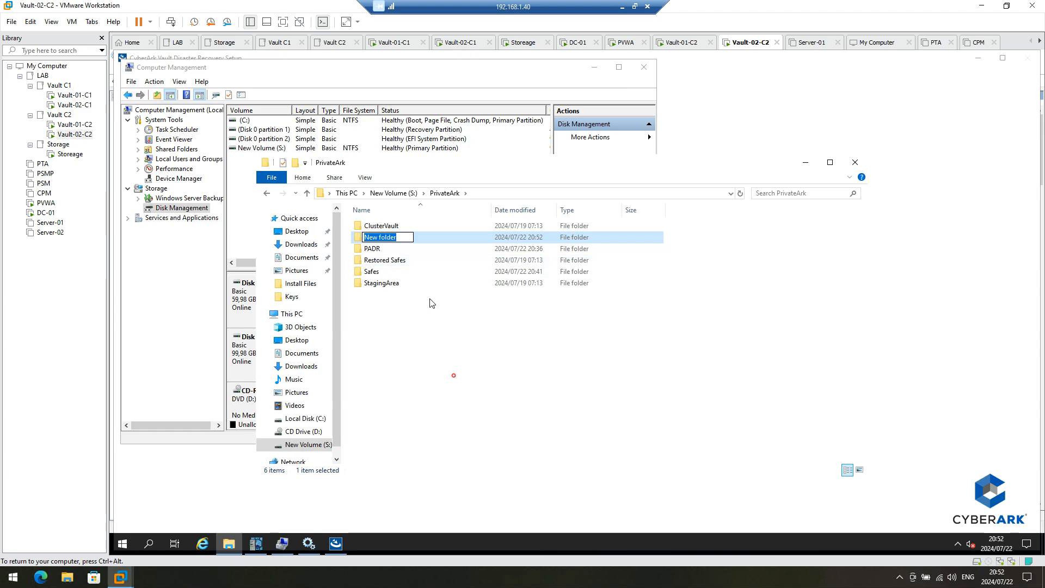
{"action": "double_click", "coordinate": [396, 238]}
{"action": "right_click", "coordinate": [409, 320]}
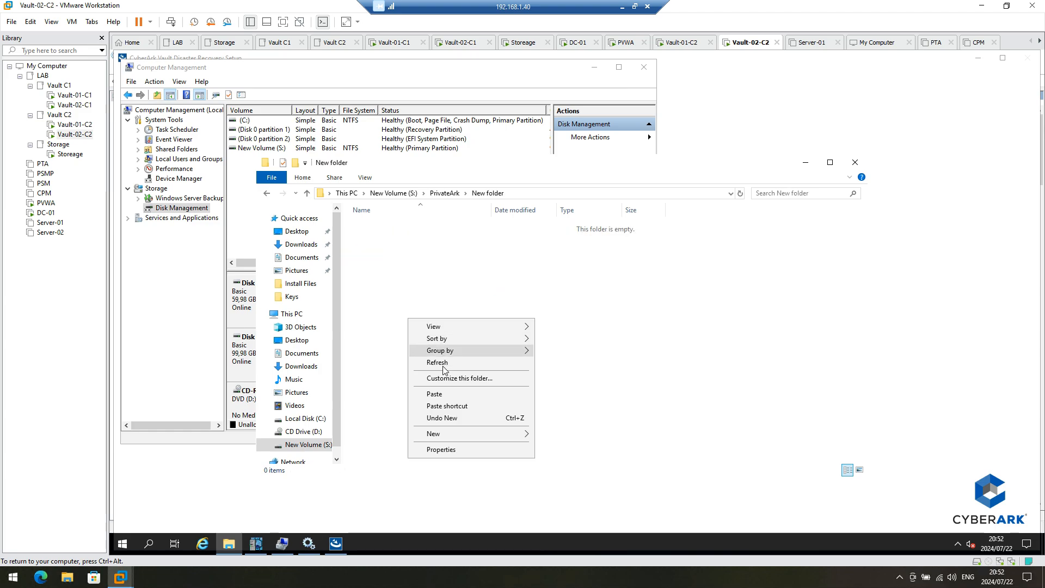
{"action": "left_click", "coordinate": [435, 394]}
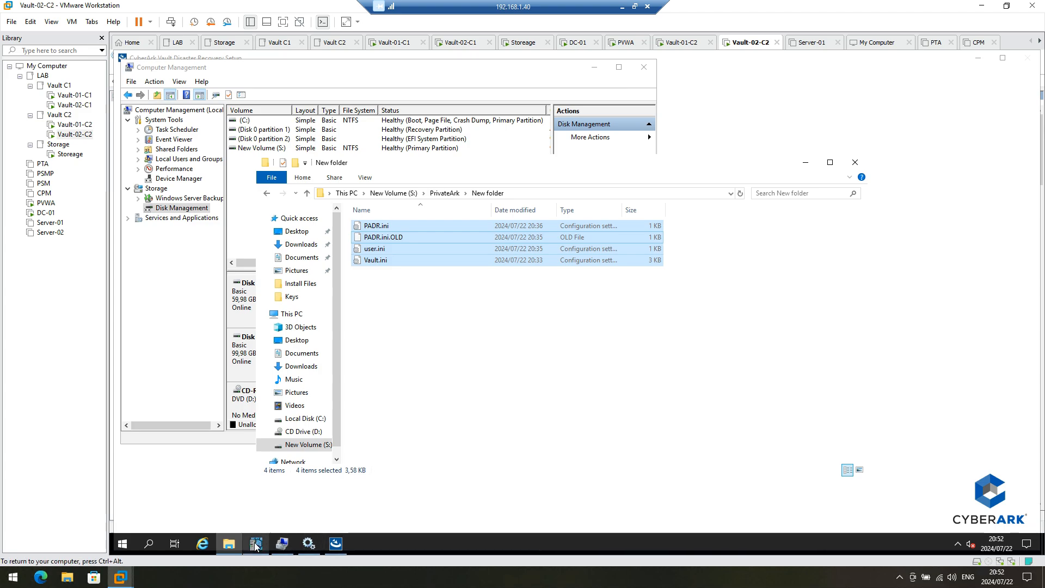
{"action": "left_click", "coordinate": [336, 543]}
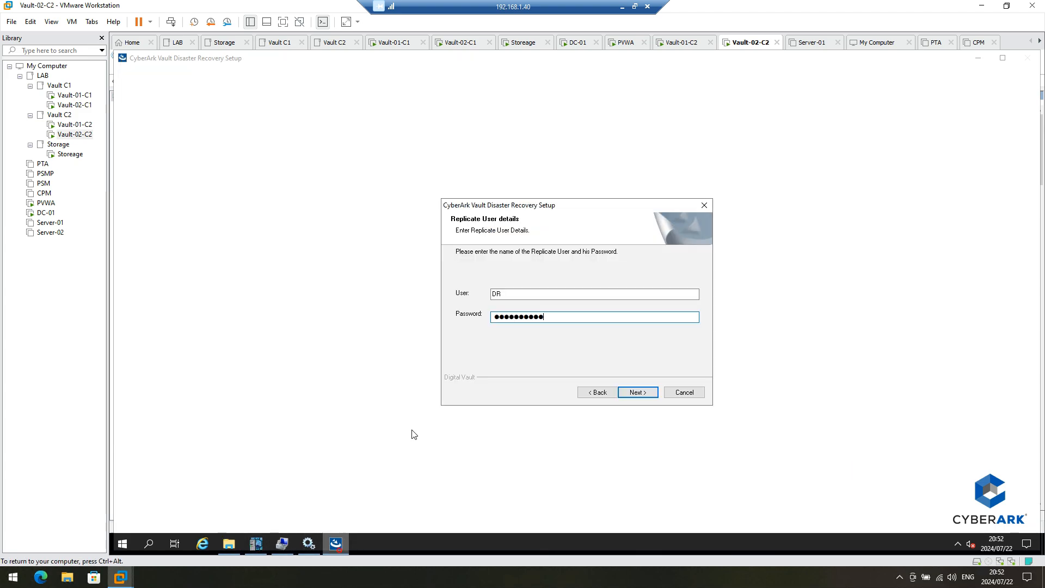
Step: Enter replicate vault address 192.168.10.16, keep port 1858, and run the installation
{"action": "left_click", "coordinate": [636, 392]}
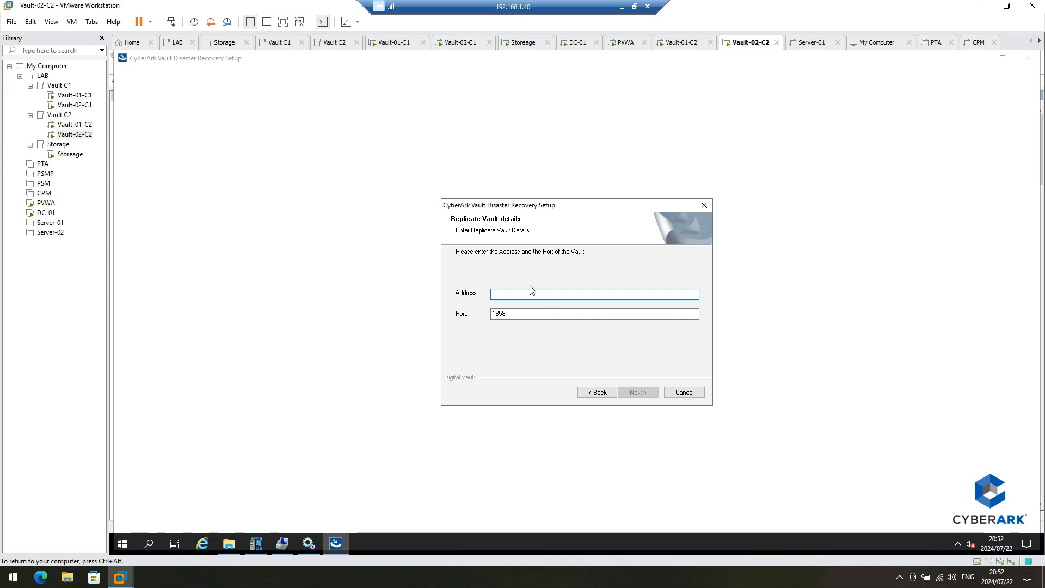
{"action": "type", "text": "192.168.10."}
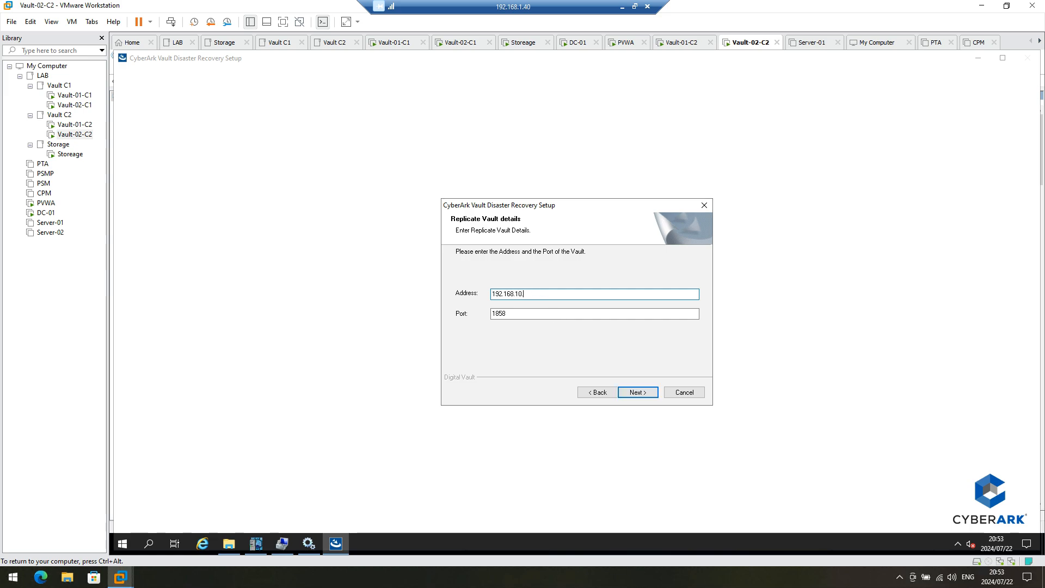
{"action": "type", "text": "16"}
{"action": "left_click", "coordinate": [633, 393]}
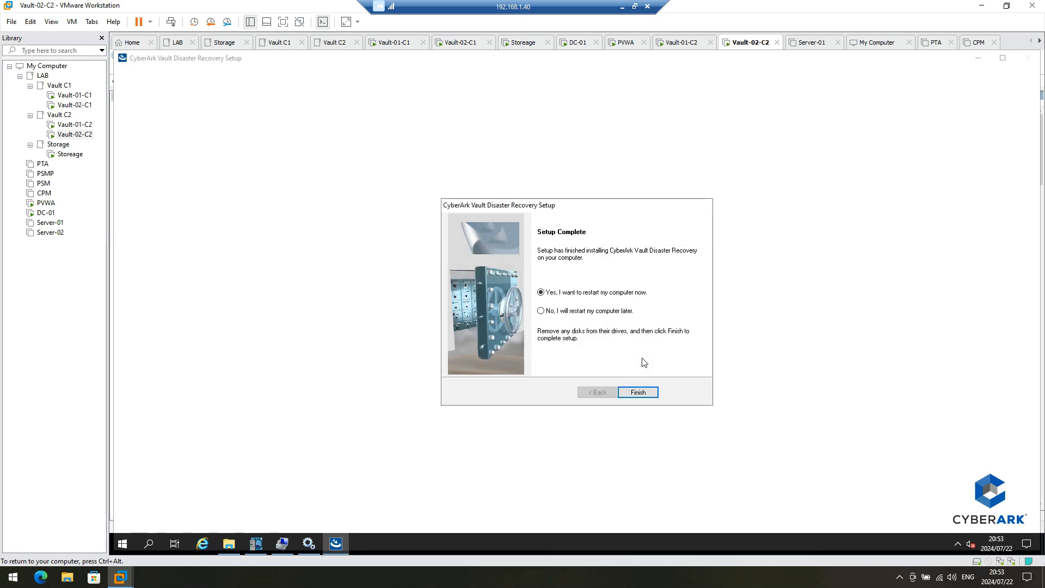
Step: Finish the Disaster Recovery setup and copy PADR.ini, PADR.ini.OLD, user.ini and Vault.ini
{"action": "left_click", "coordinate": [639, 392]}
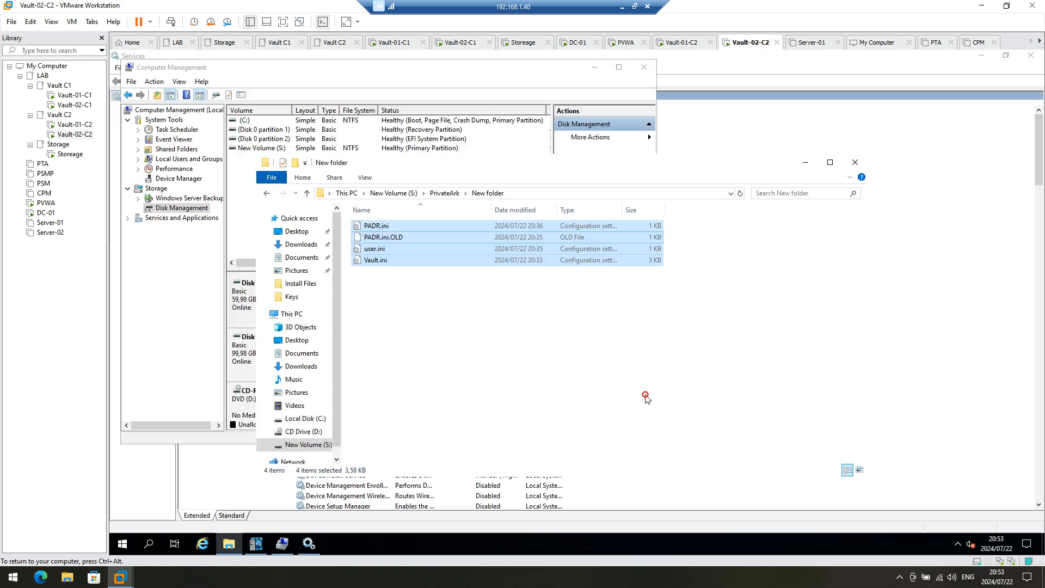
{"action": "left_click", "coordinate": [425, 292]}
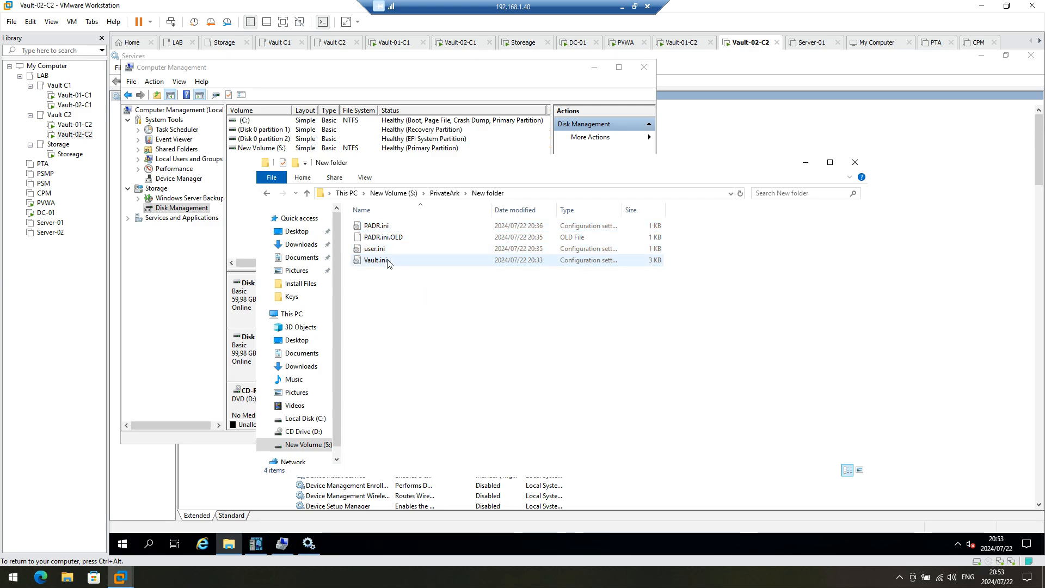
{"action": "left_click_drag", "start_coordinate": [385, 275], "coordinate": [364, 226]}
{"action": "right_click", "coordinate": [376, 235]}
{"action": "left_click", "coordinate": [402, 286]}
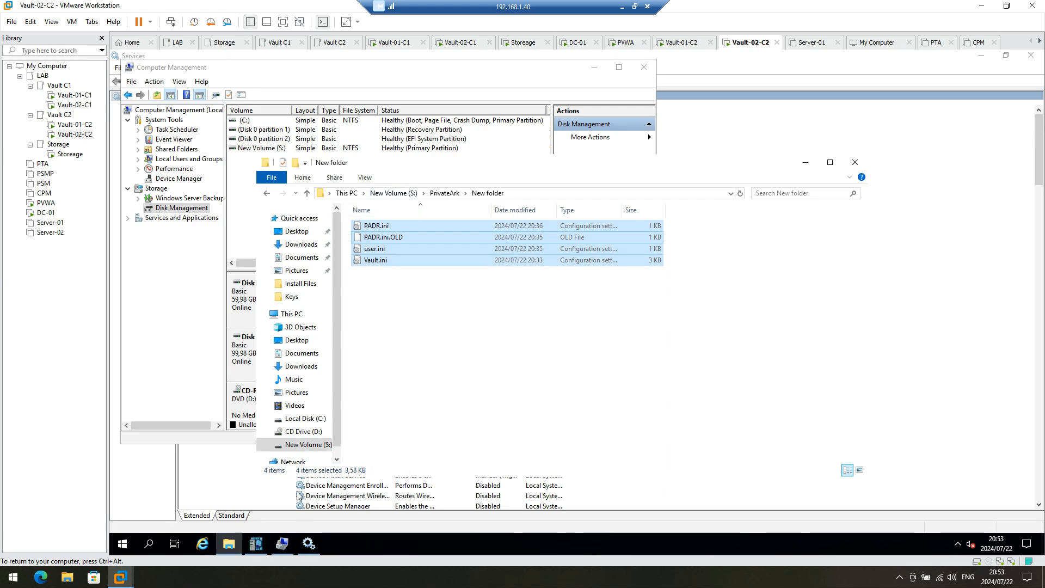
Step: Paste the four files into C:\Program Files (x86)\PrivateArk\PADR\Conf, granting folder access
{"action": "mouse_move", "coordinate": [229, 547]}
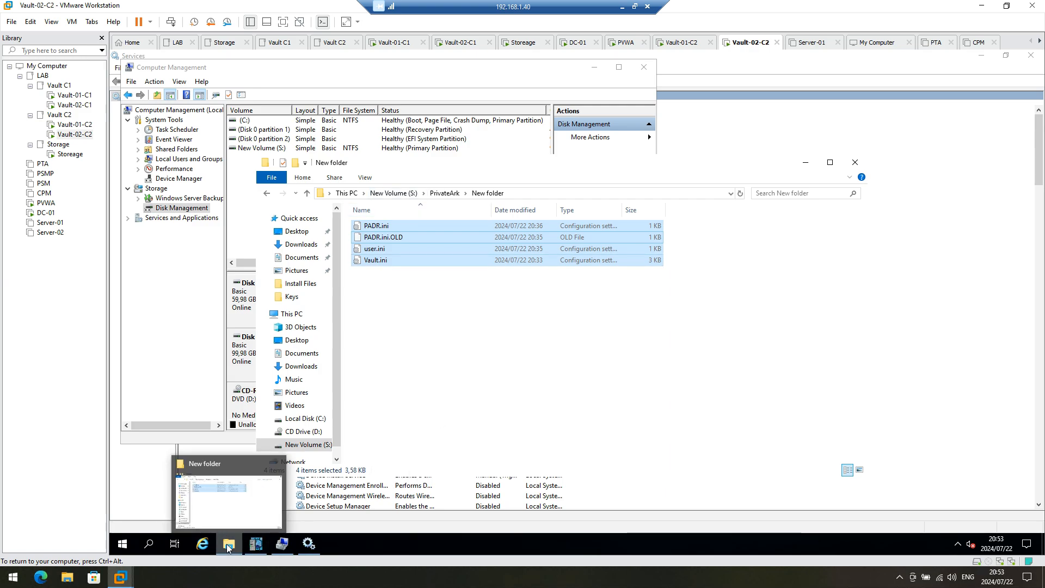
{"action": "left_click", "coordinate": [304, 419]}
{"action": "left_click", "coordinate": [393, 229]}
{"action": "double_click", "coordinate": [393, 229]}
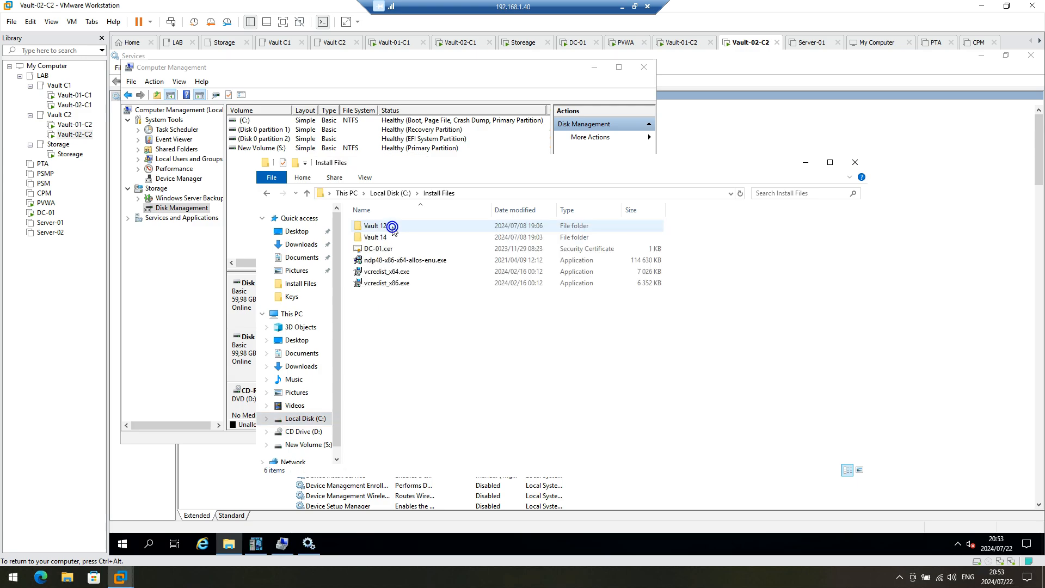
{"action": "left_click", "coordinate": [396, 195]}
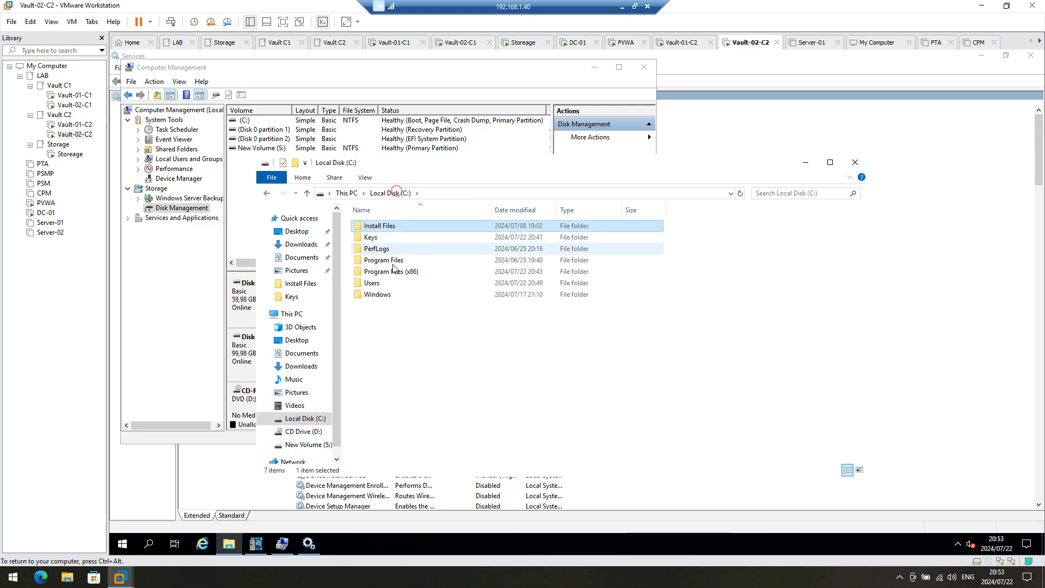
{"action": "double_click", "coordinate": [390, 271]}
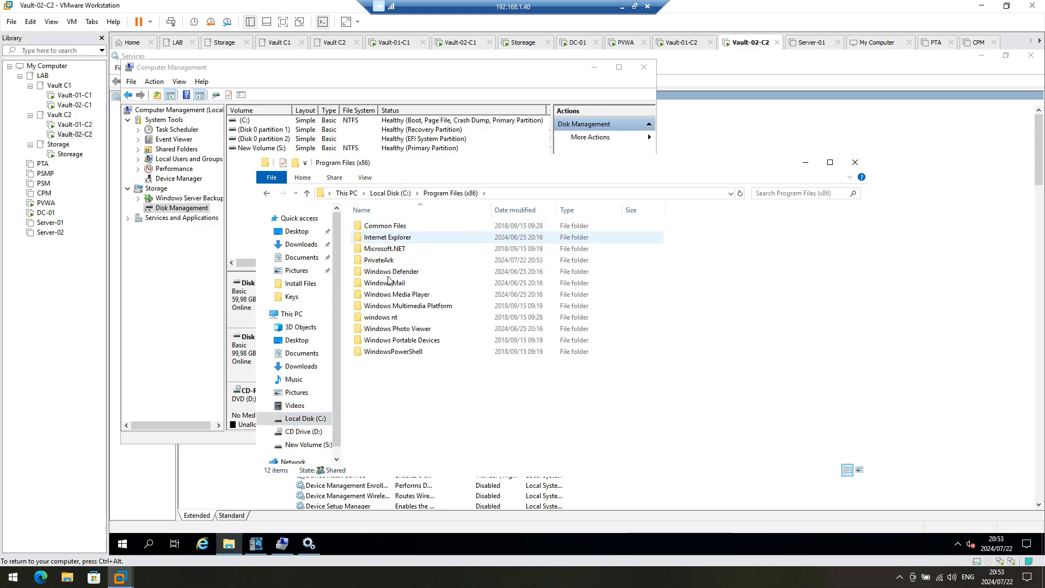
{"action": "double_click", "coordinate": [376, 258]}
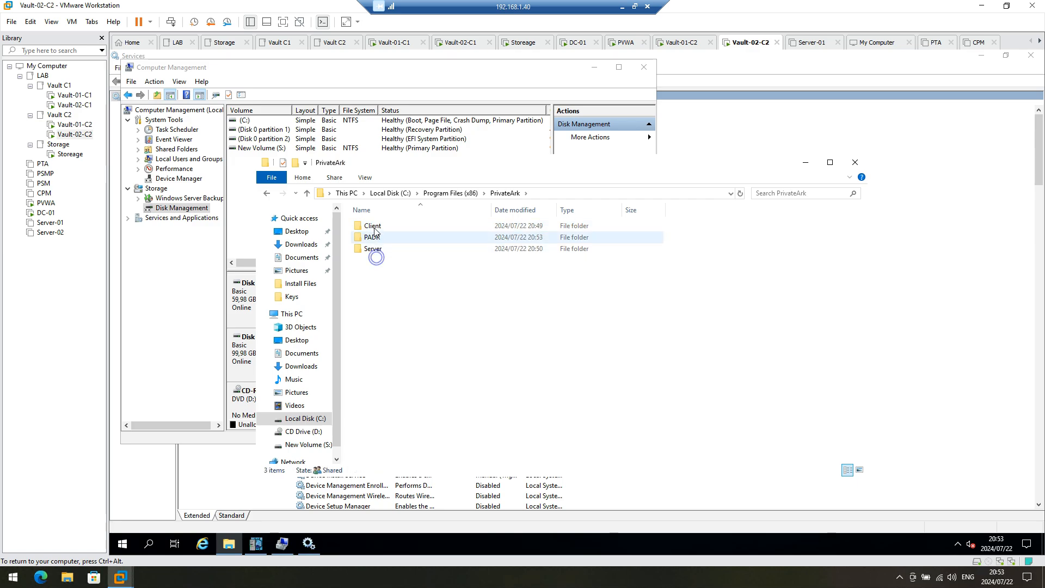
{"action": "left_click", "coordinate": [374, 239]}
{"action": "double_click", "coordinate": [373, 239]}
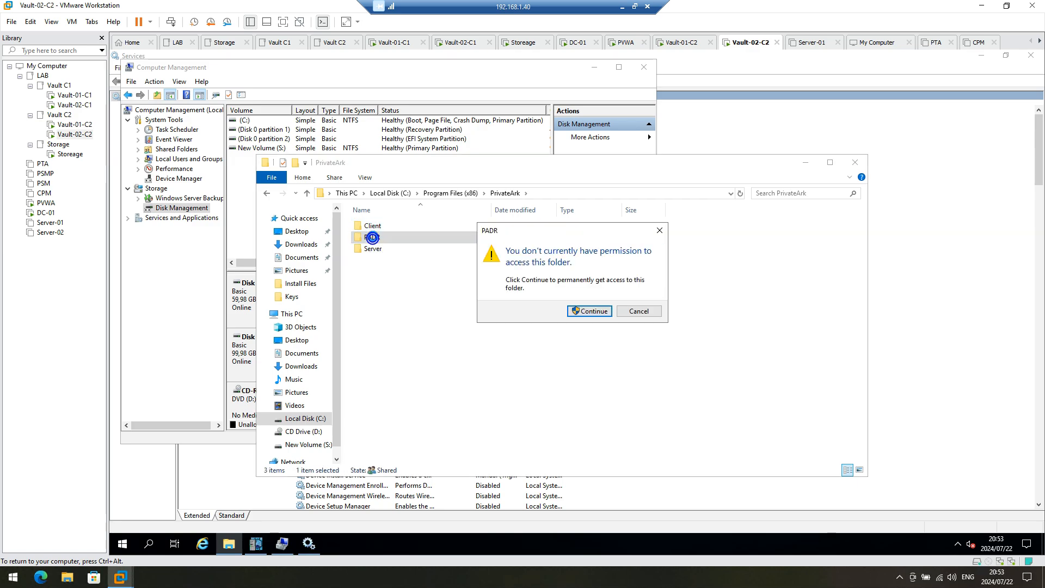
{"action": "left_click", "coordinate": [584, 311]}
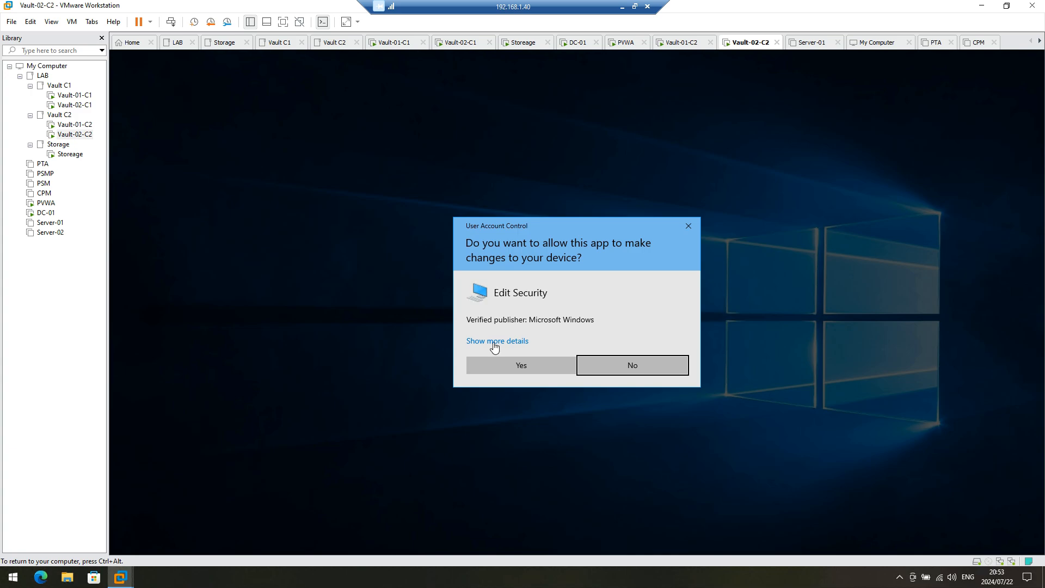
{"action": "left_click", "coordinate": [531, 364]}
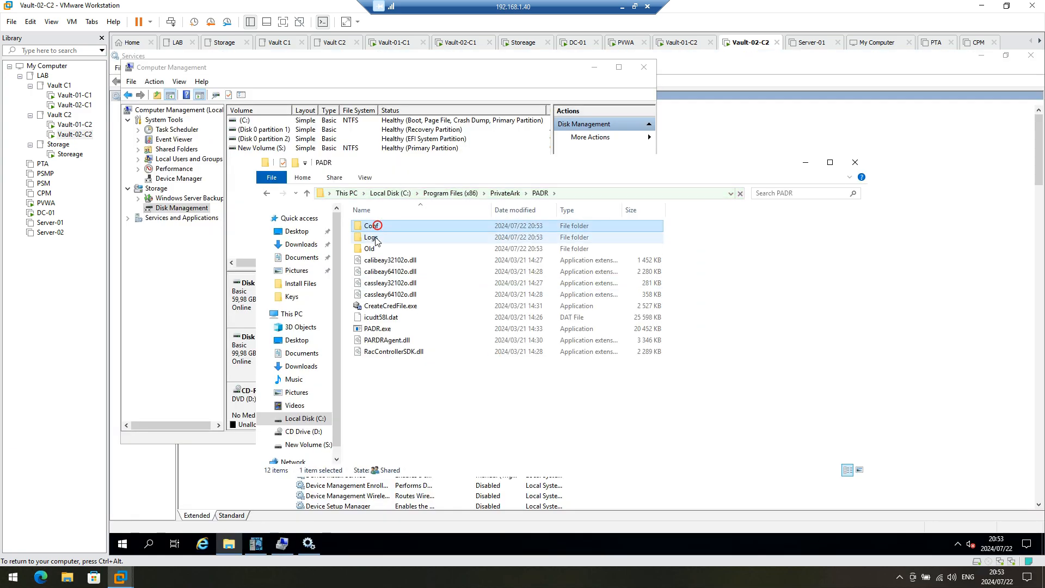
{"action": "double_click", "coordinate": [376, 226]}
{"action": "right_click", "coordinate": [488, 302]}
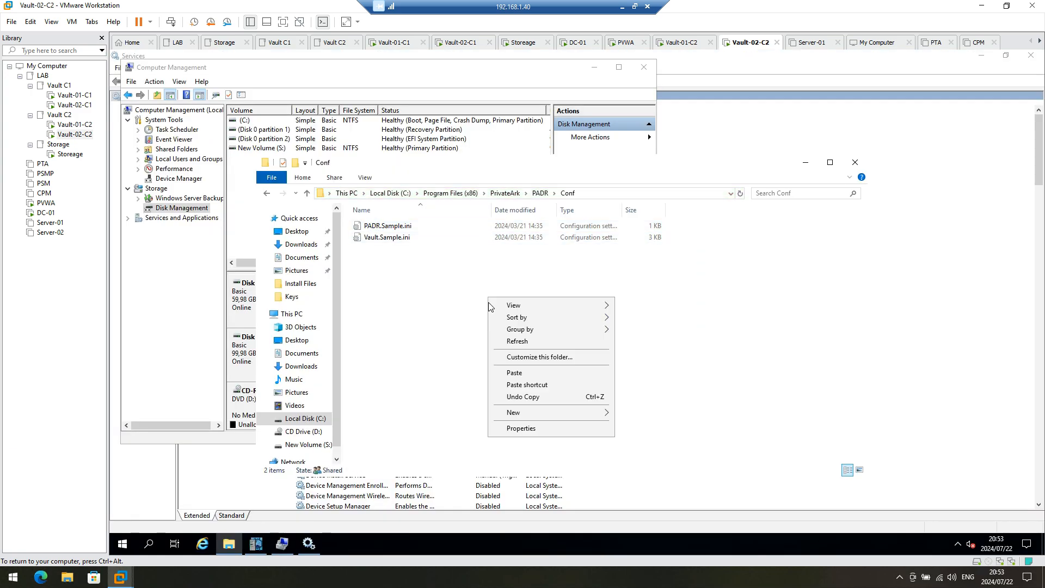
{"action": "left_click", "coordinate": [517, 372]}
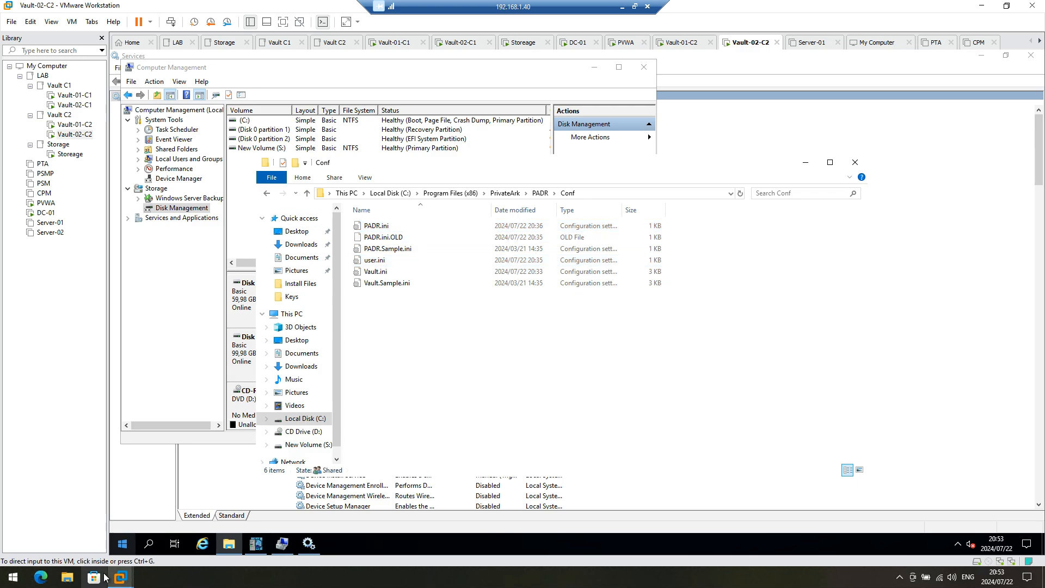
Step: Restart Vault-02-C2 with reason Other (Unplanned), approving the UAC prompt
{"action": "left_click", "coordinate": [124, 545]}
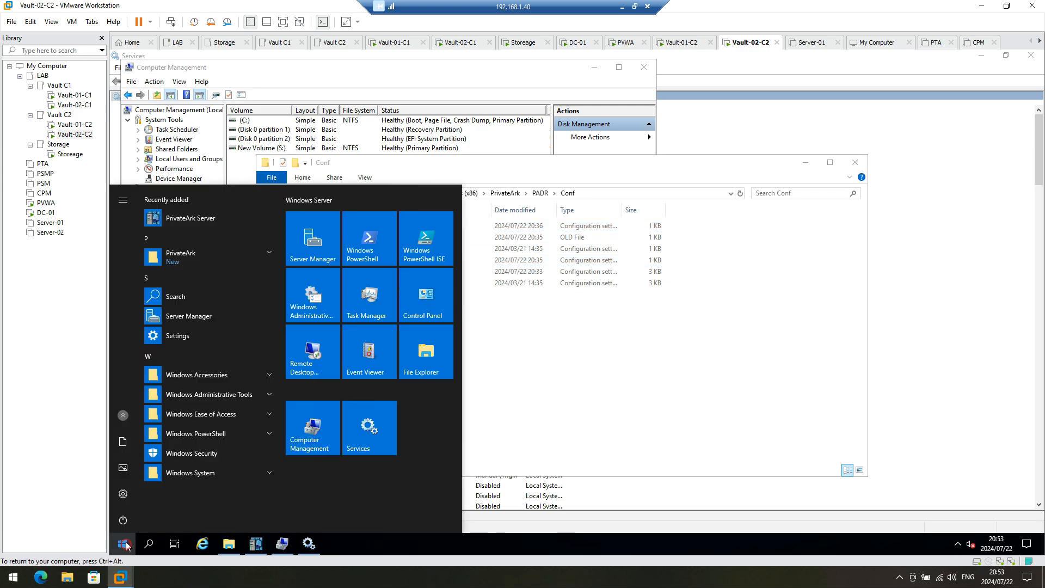
{"action": "left_click", "coordinate": [125, 520]}
{"action": "left_click", "coordinate": [141, 491]}
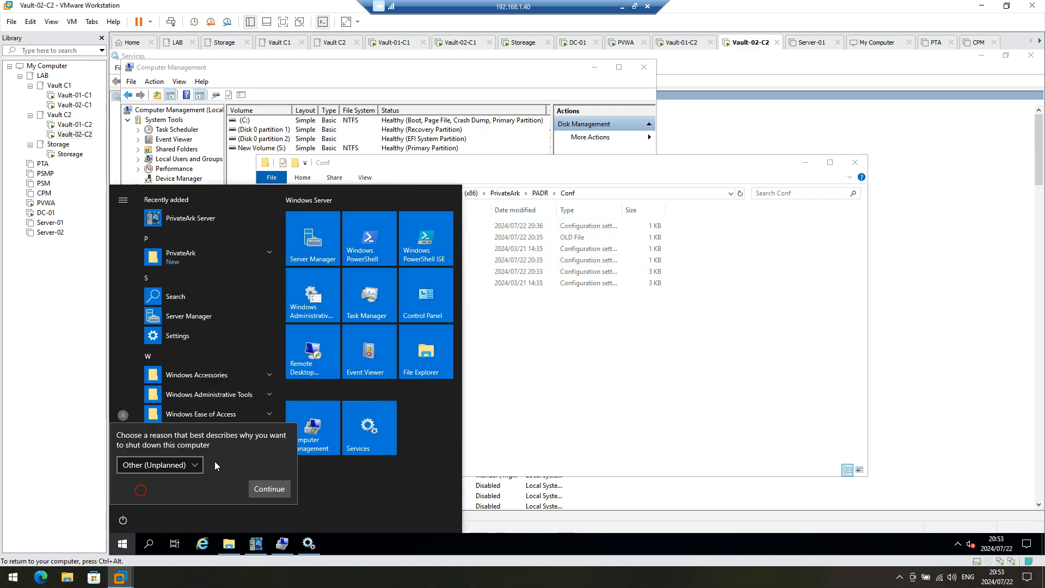
{"action": "left_click", "coordinate": [268, 490]}
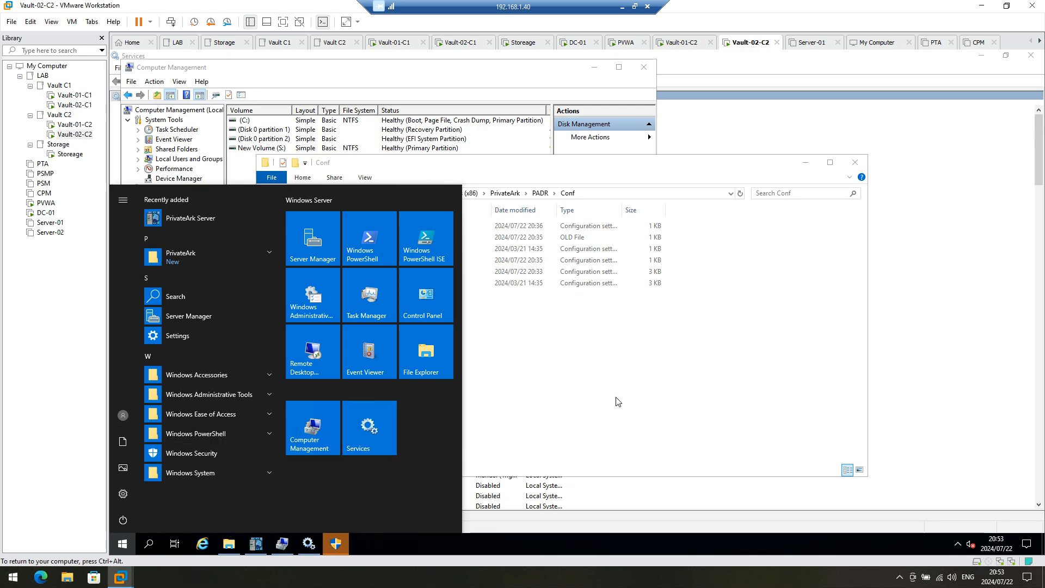
{"action": "left_click", "coordinate": [336, 543]}
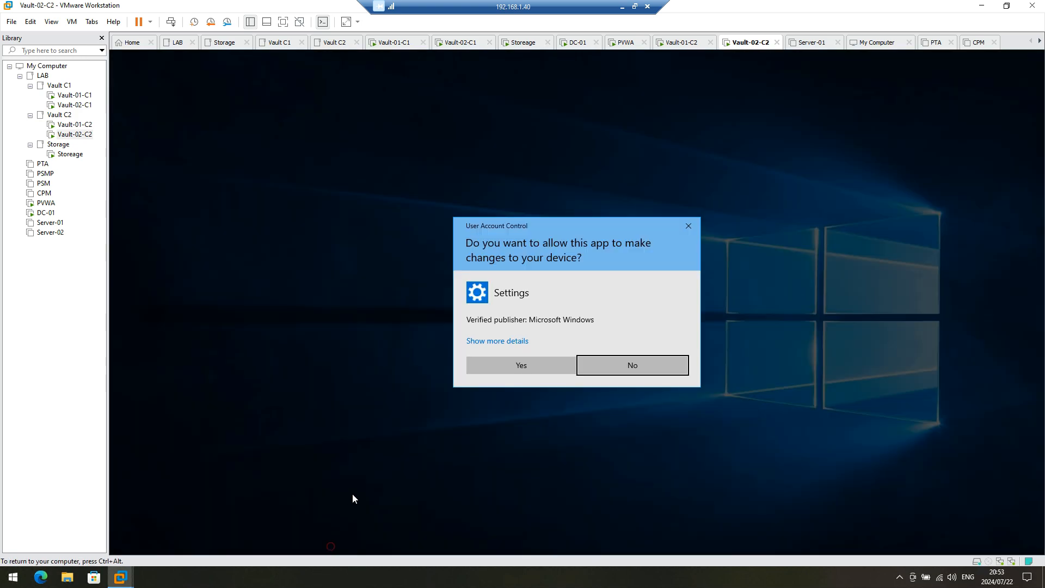
{"action": "left_click", "coordinate": [570, 368]}
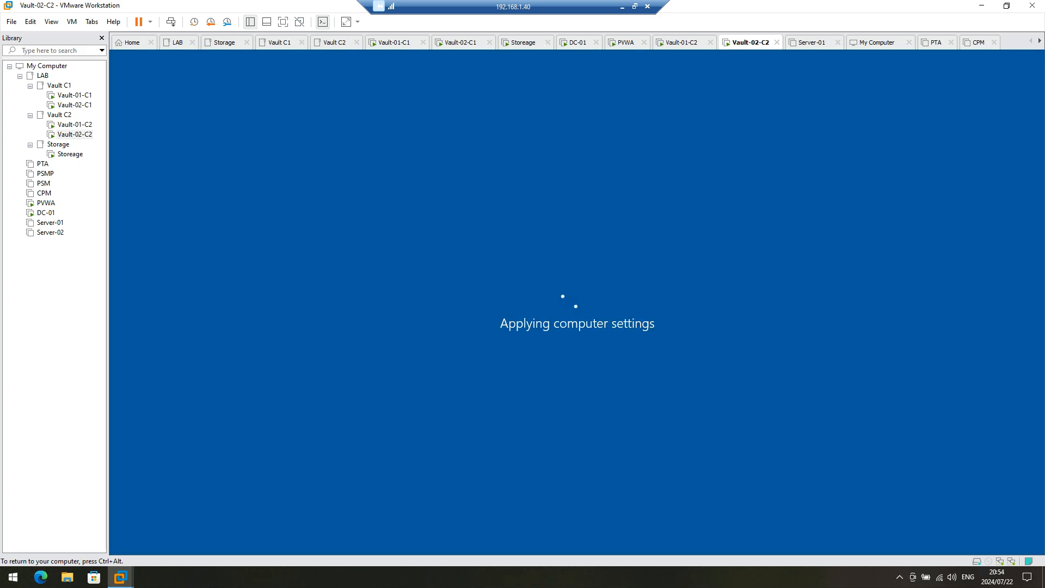
Step: Unlock Vault-02-C2, sign in as administrator, and select the PrivateArk Server desktop shortcut
{"action": "key", "text": "ctrl+alt"}
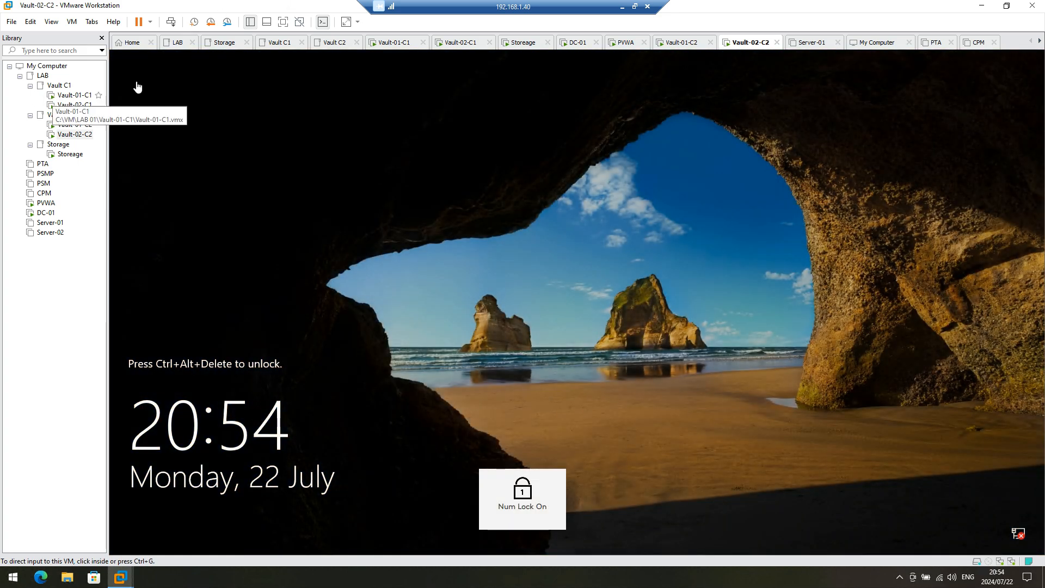
{"action": "left_click", "coordinate": [169, 24]}
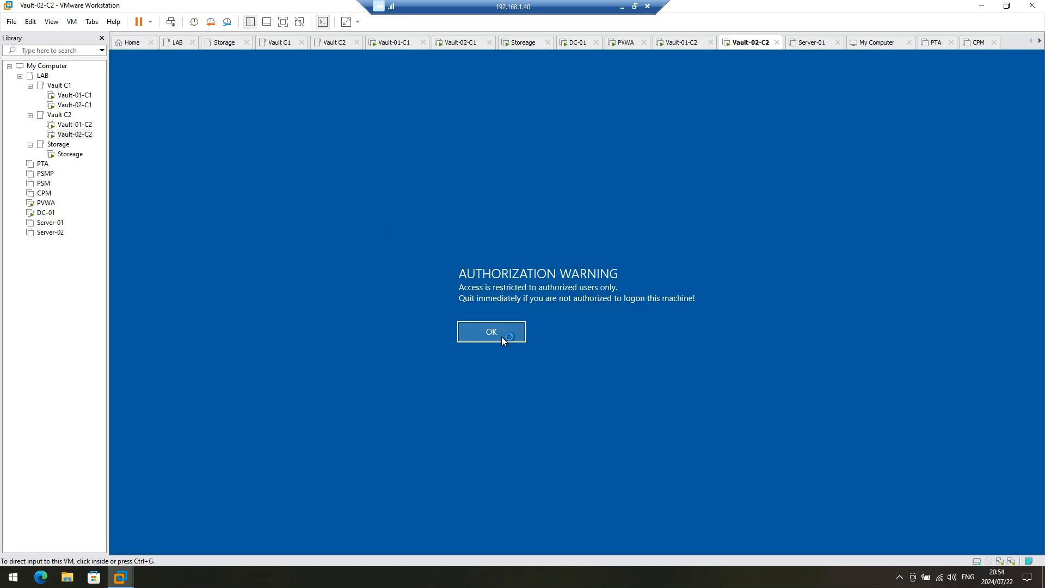
{"action": "left_click", "coordinate": [501, 336]}
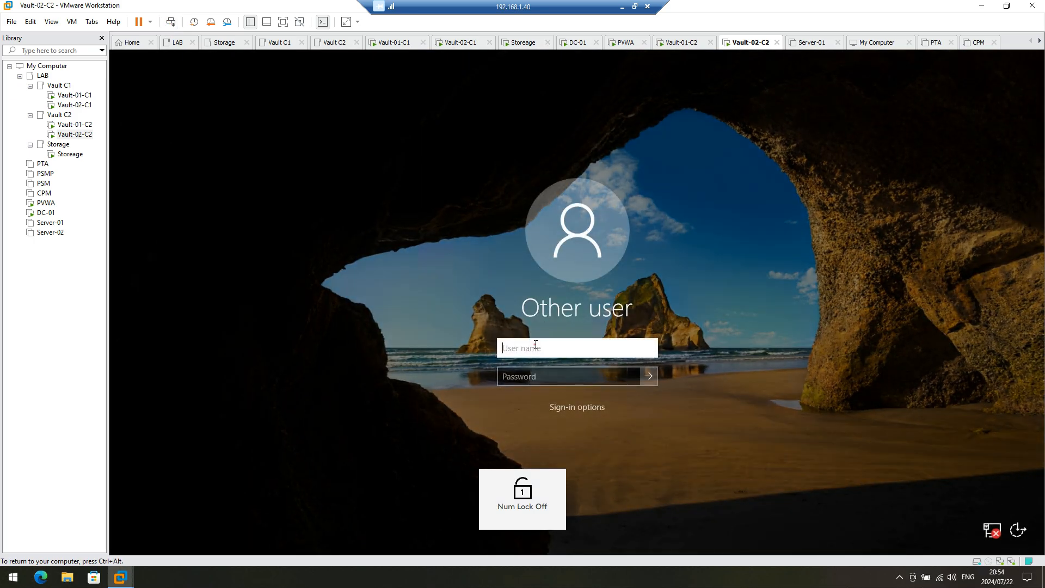
{"action": "left_click", "coordinate": [535, 345]}
{"action": "type", "text": "administrator"}
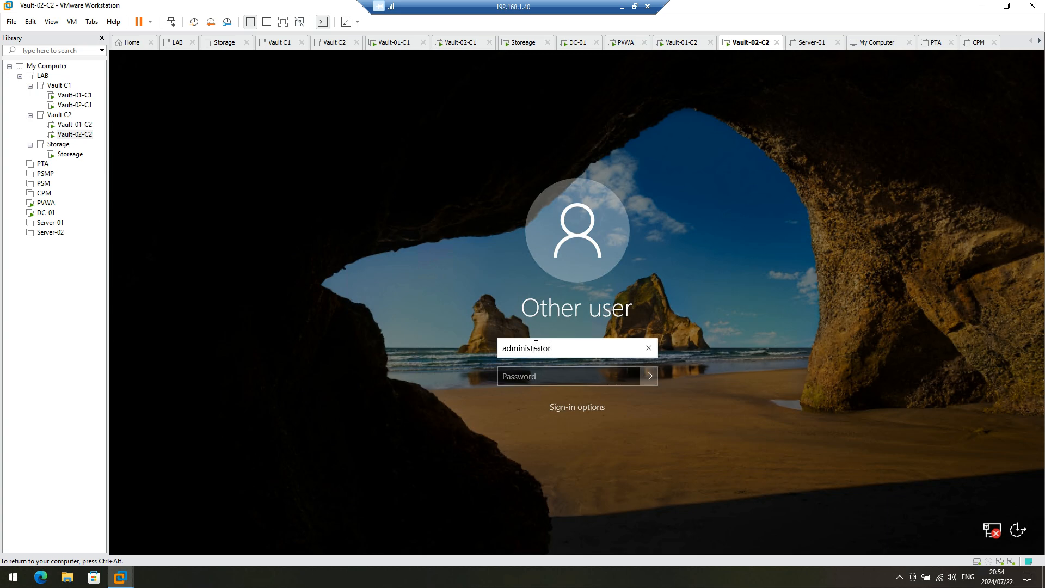
{"action": "key", "text": "Tab"}
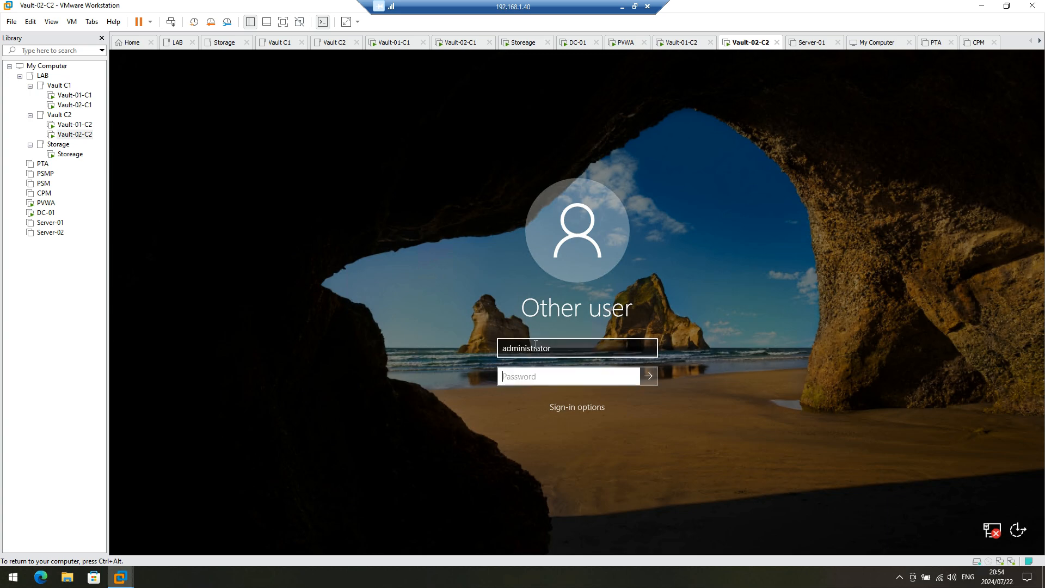
{"action": "type", "text": "•••••••••"}
{"action": "key", "text": "Return"}
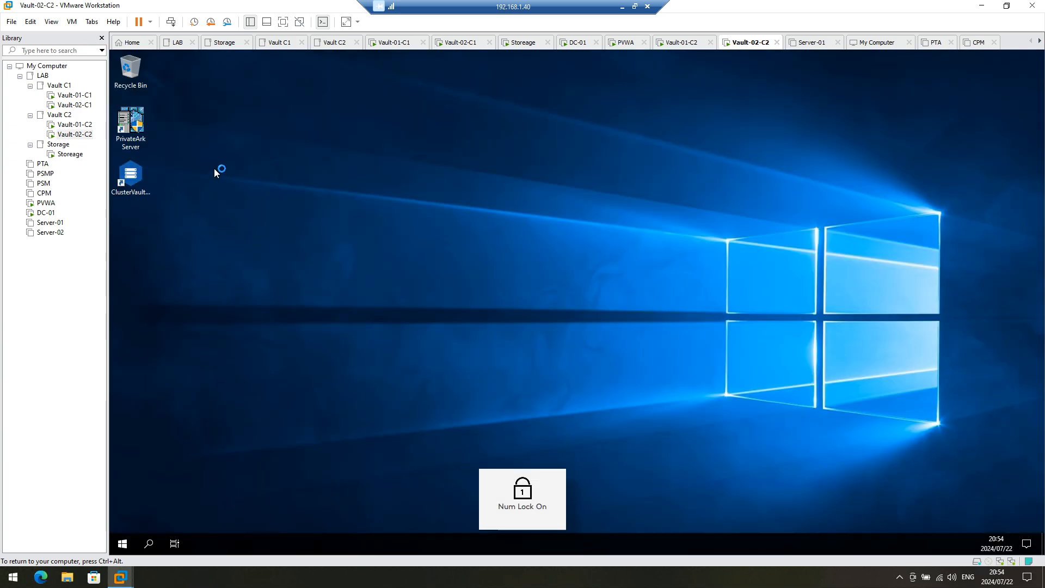
{"action": "left_click", "coordinate": [143, 124]}
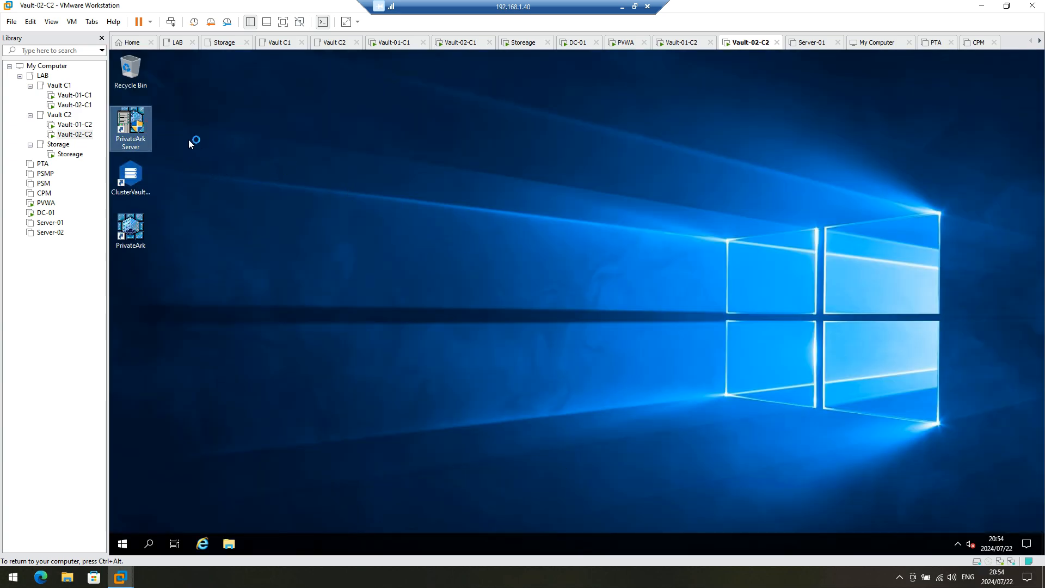
Step: Launch PrivateArk Server and Cluster Vault Management with admin approval, minimizing the server window
{"action": "double_click", "coordinate": [140, 141]}
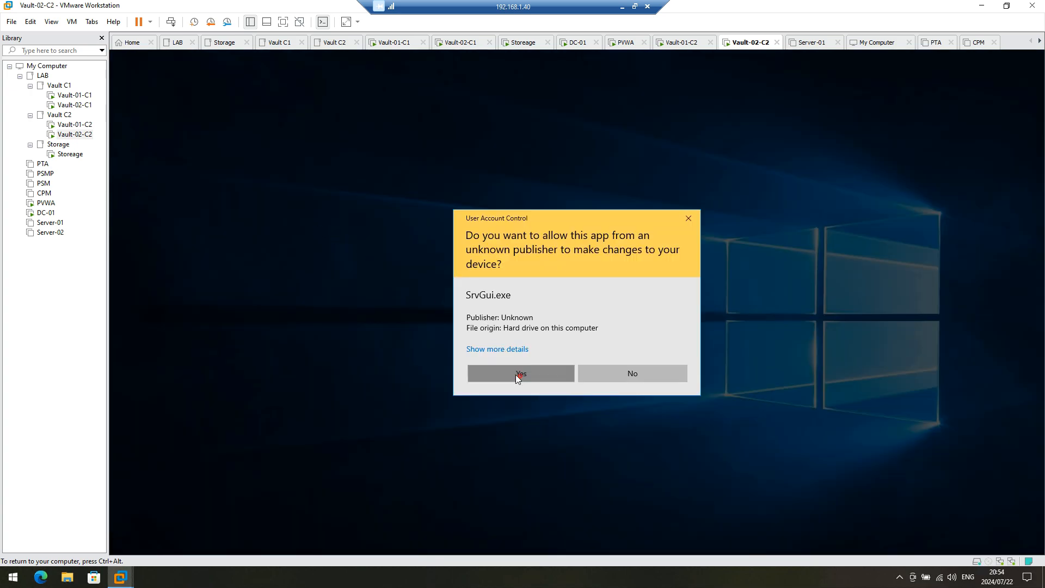
{"action": "left_click", "coordinate": [515, 374]}
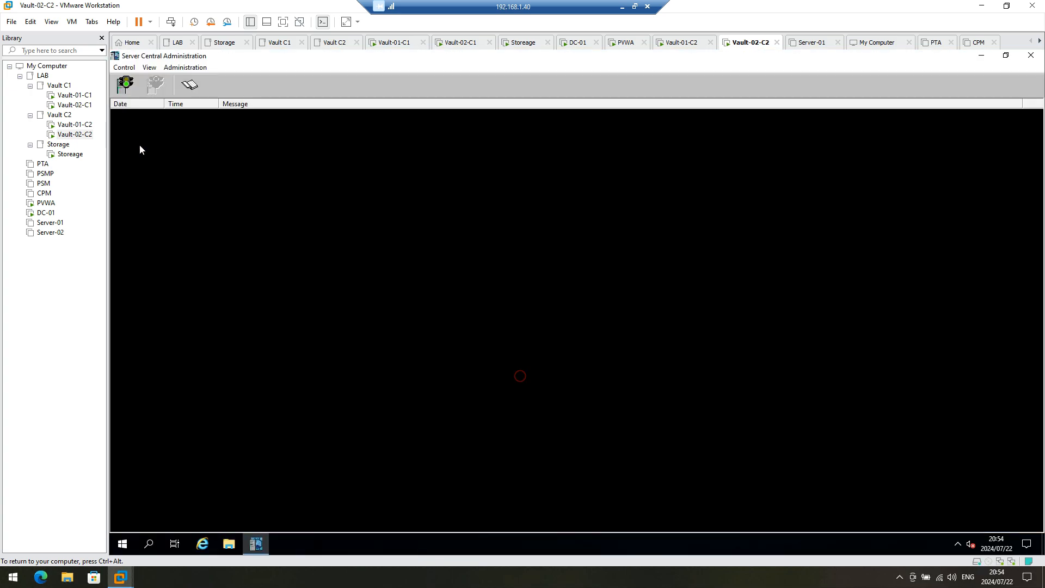
{"action": "left_click", "coordinate": [981, 54]}
{"action": "double_click", "coordinate": [131, 176]}
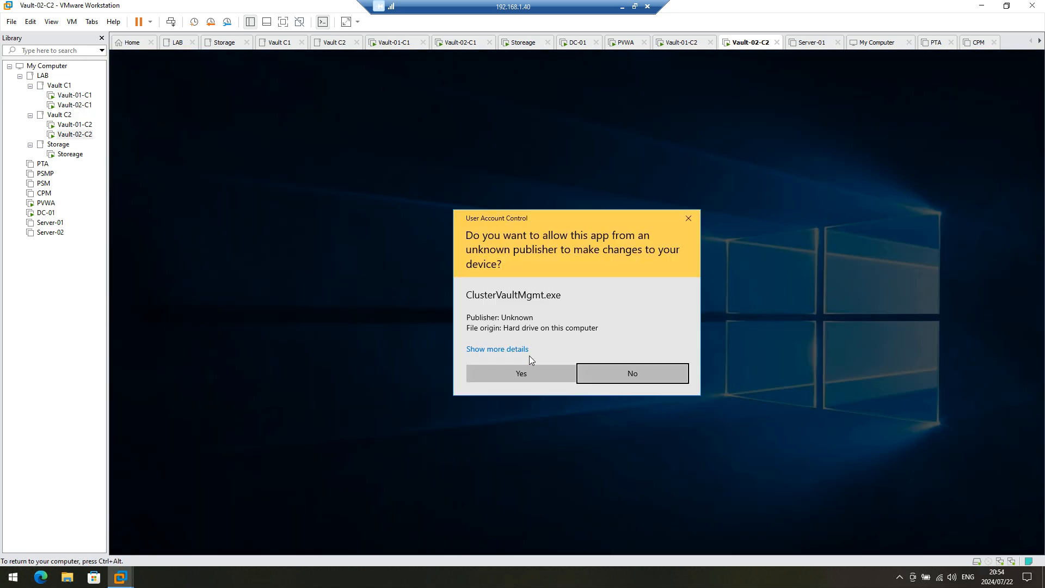
{"action": "left_click", "coordinate": [522, 375]}
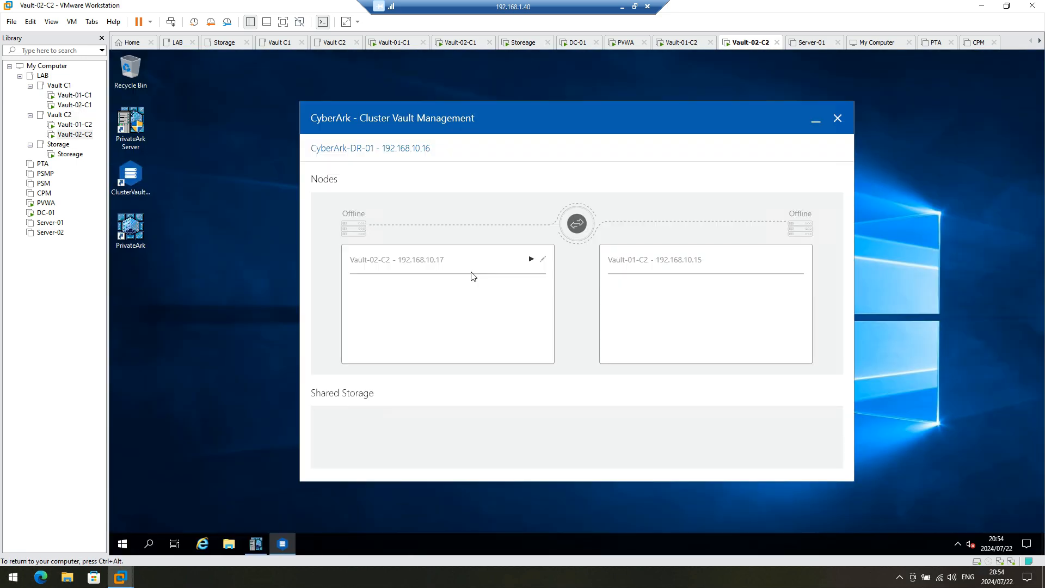
Step: Browse to C:\Program Files (x86)\PrivateArk\PADR in File Explorer, then launch the Services console
{"action": "left_click", "coordinate": [228, 544]}
{"action": "left_click", "coordinate": [308, 420]}
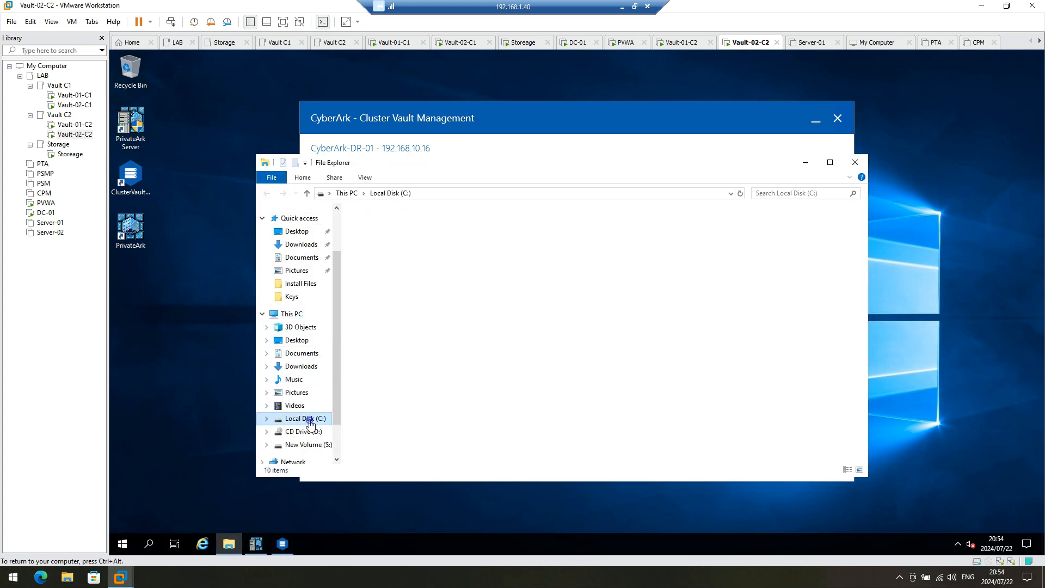
{"action": "double_click", "coordinate": [388, 271]}
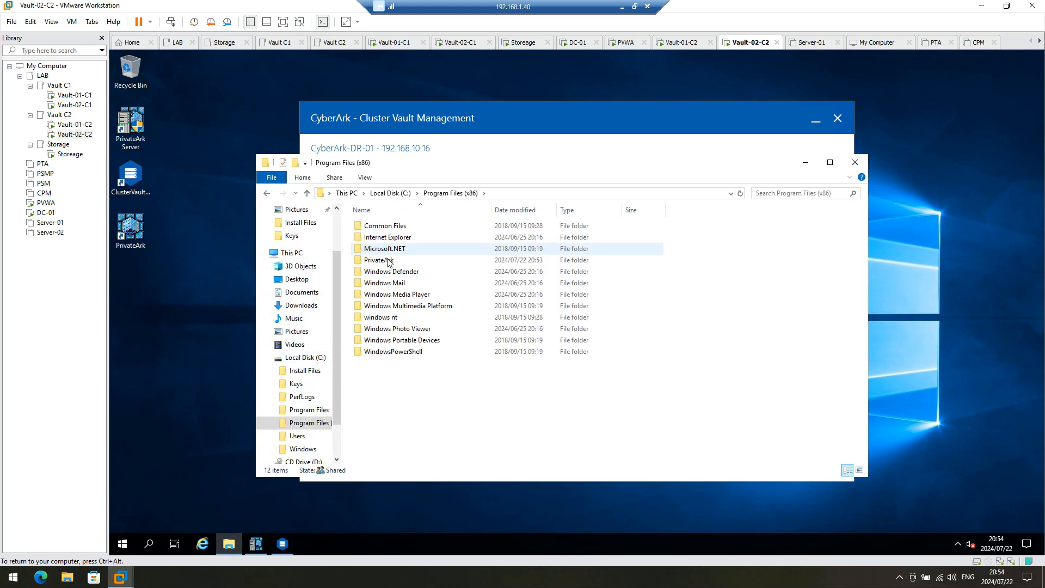
{"action": "double_click", "coordinate": [380, 260]}
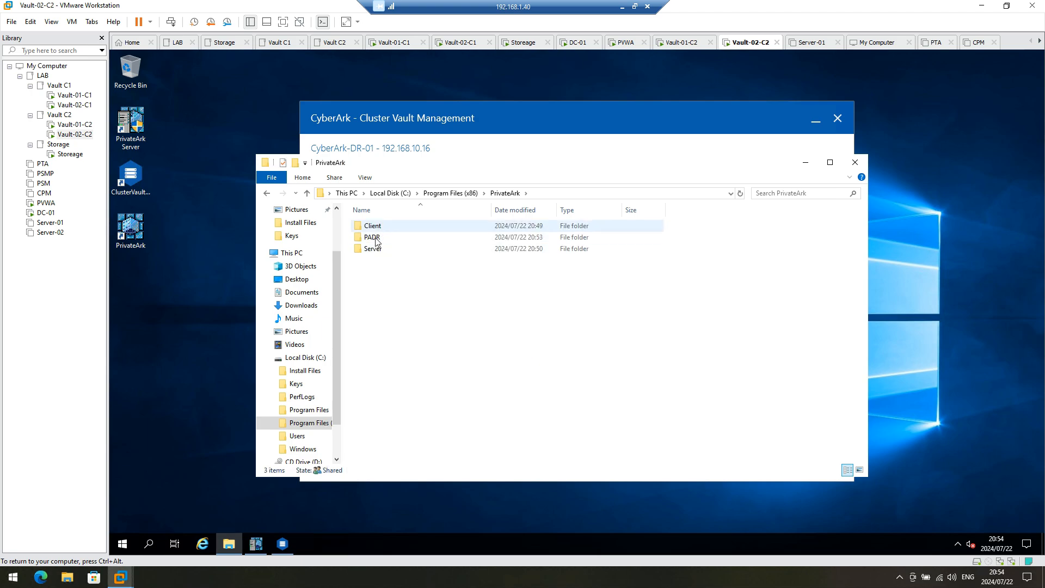
{"action": "double_click", "coordinate": [380, 238]}
{"action": "double_click", "coordinate": [377, 240]}
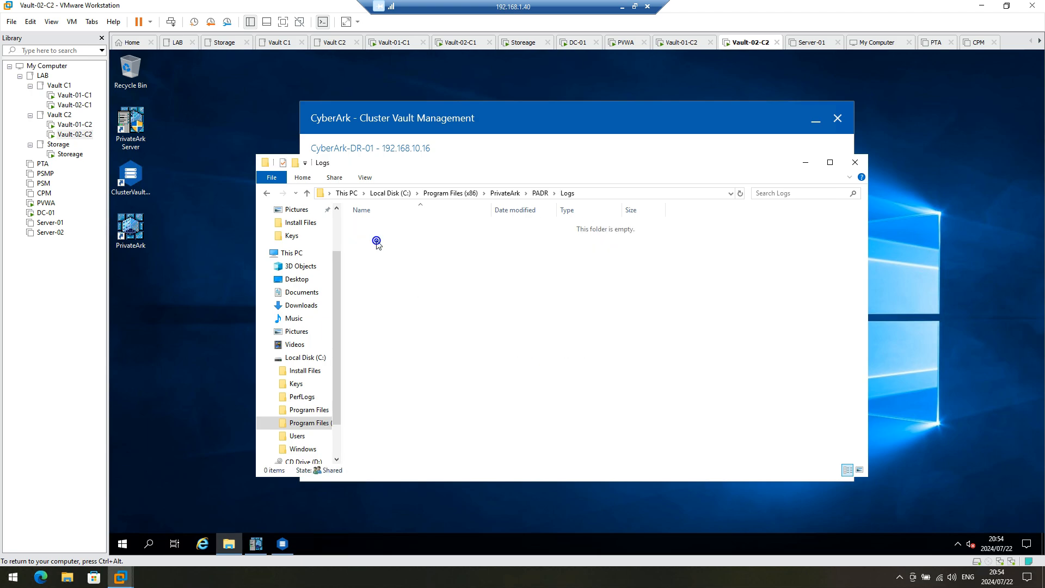
{"action": "left_click", "coordinate": [540, 194]}
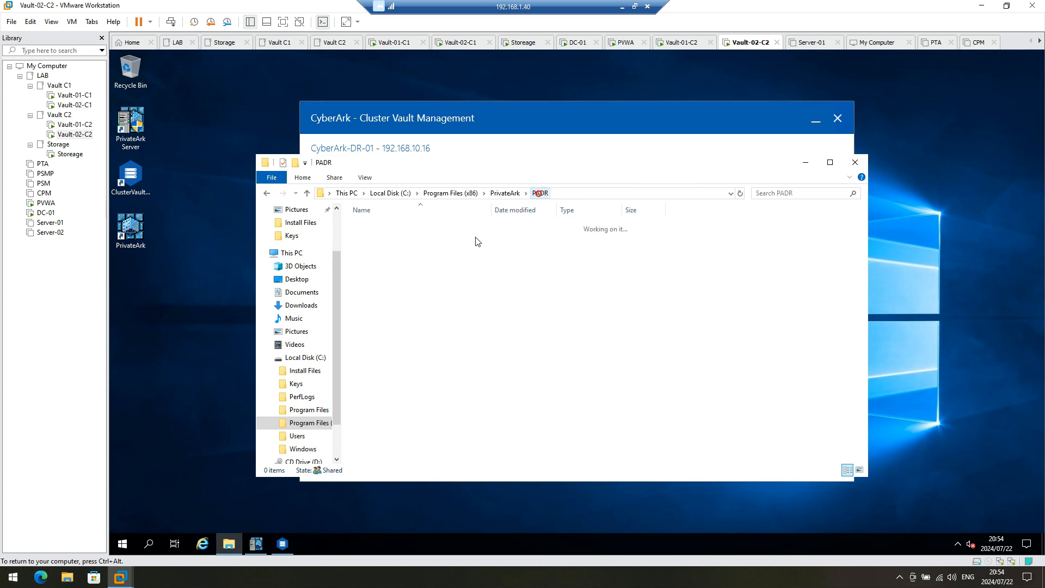
{"action": "left_click", "coordinate": [123, 544]}
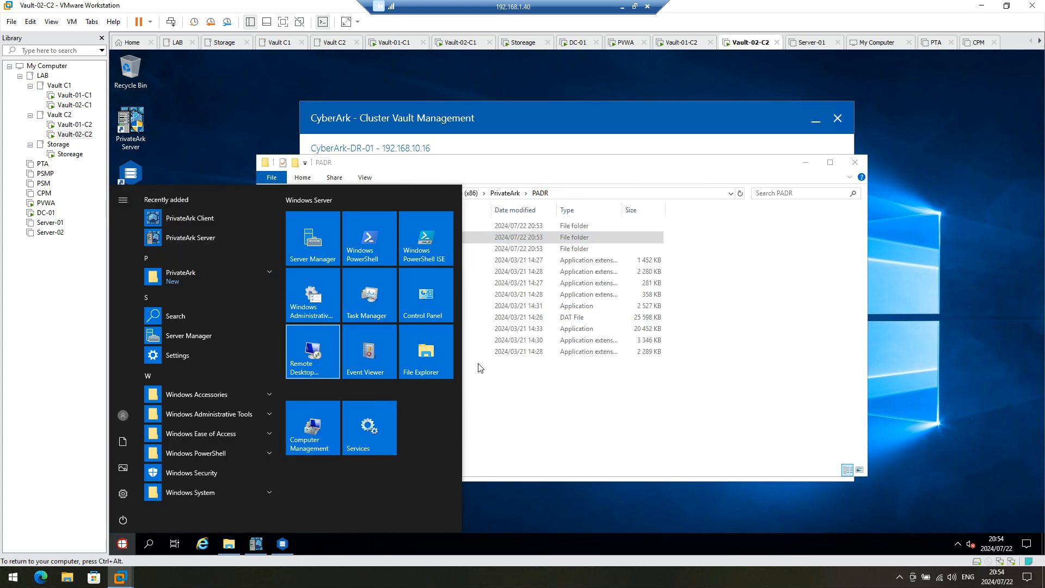
{"action": "left_click", "coordinate": [384, 423]}
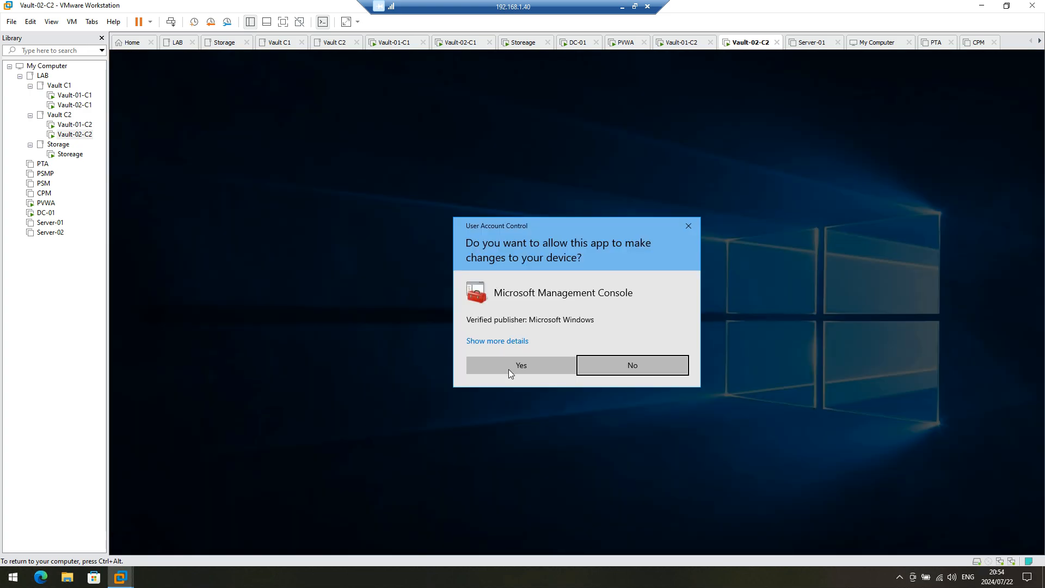
Step: Approve the Services console, locate CyberArk Vault Disaster Recovery, and start the service
{"action": "left_click", "coordinate": [508, 369]}
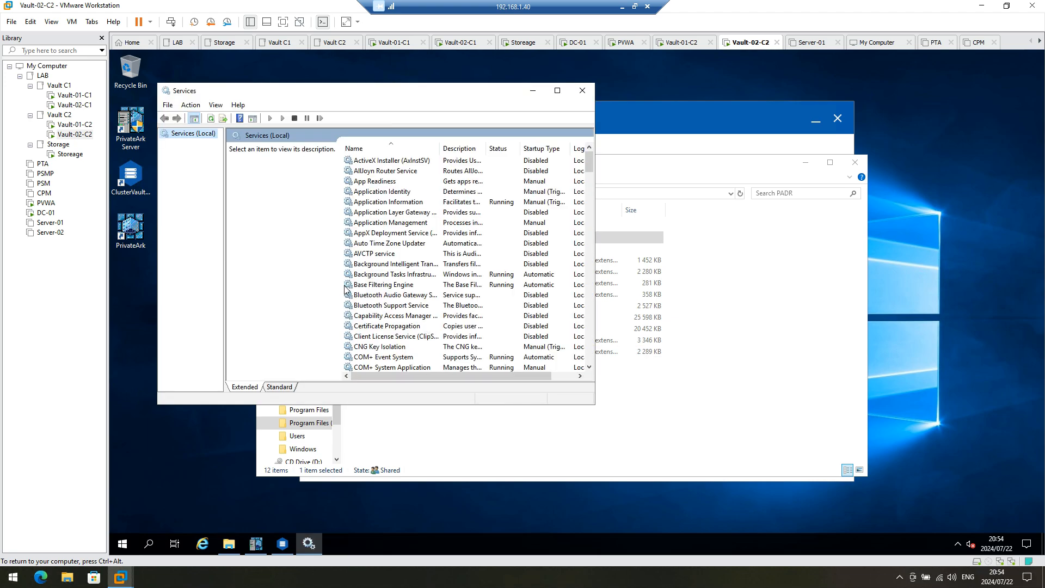
{"action": "left_click", "coordinate": [404, 256]}
{"action": "left_click", "coordinate": [409, 315]}
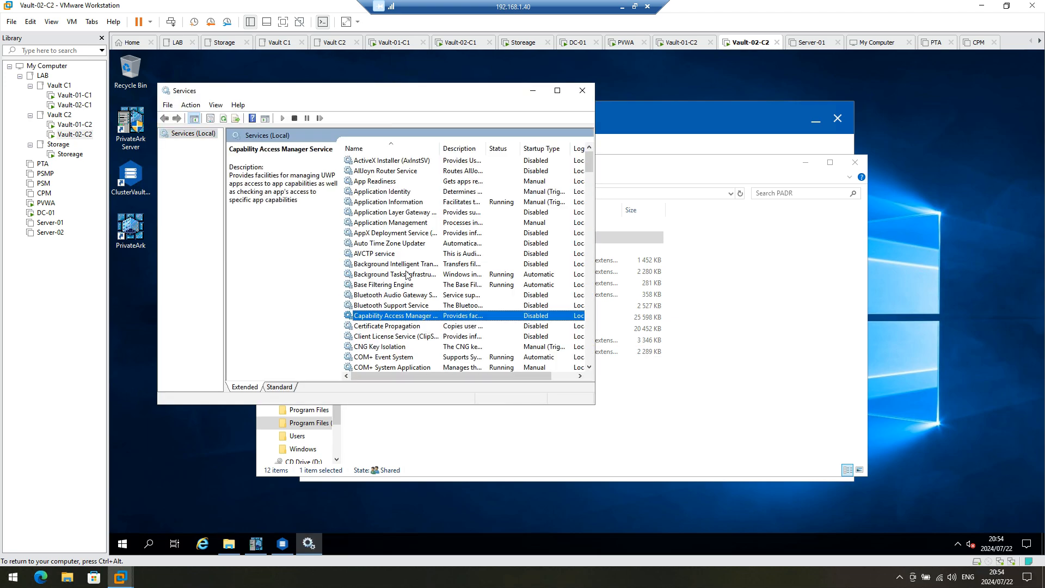
{"action": "scroll", "coordinate": [409, 317], "scroll_direction": "down", "scroll_amount": 2}
{"action": "scroll", "coordinate": [400, 322], "scroll_direction": "down", "scroll_amount": 1}
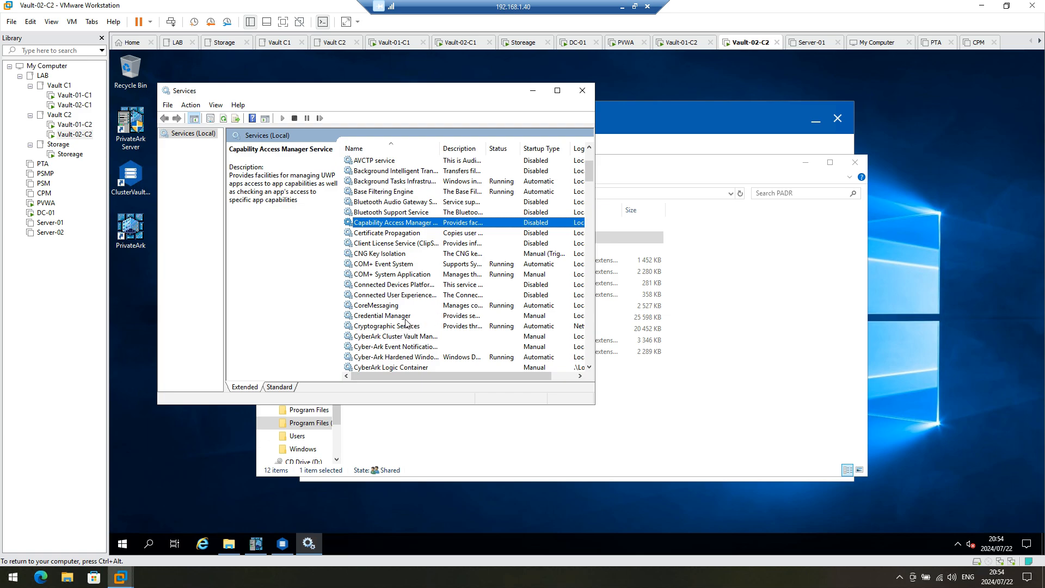
{"action": "scroll", "coordinate": [394, 351], "scroll_direction": "down", "scroll_amount": 1}
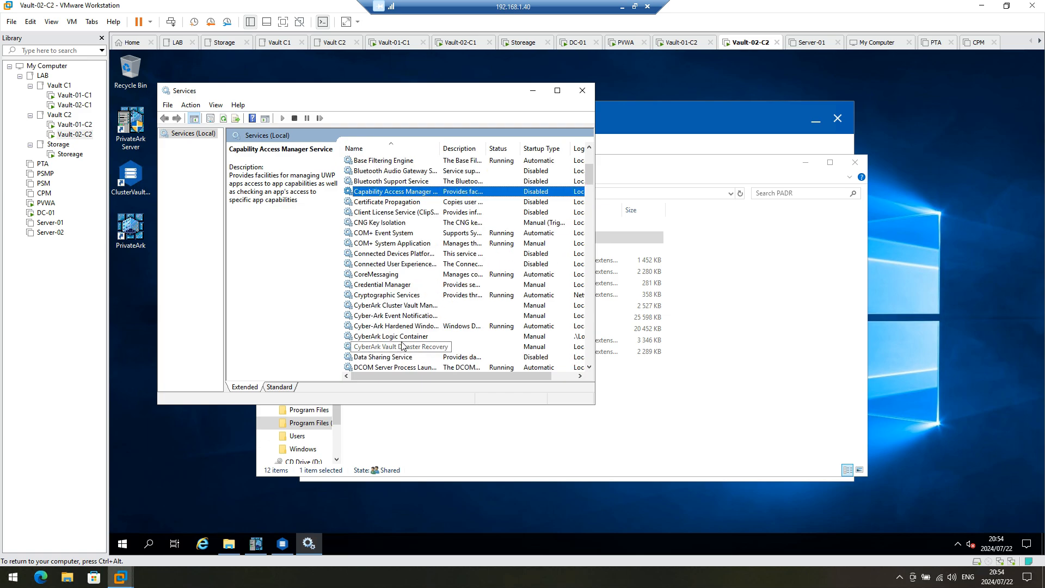
{"action": "left_click", "coordinate": [401, 349]}
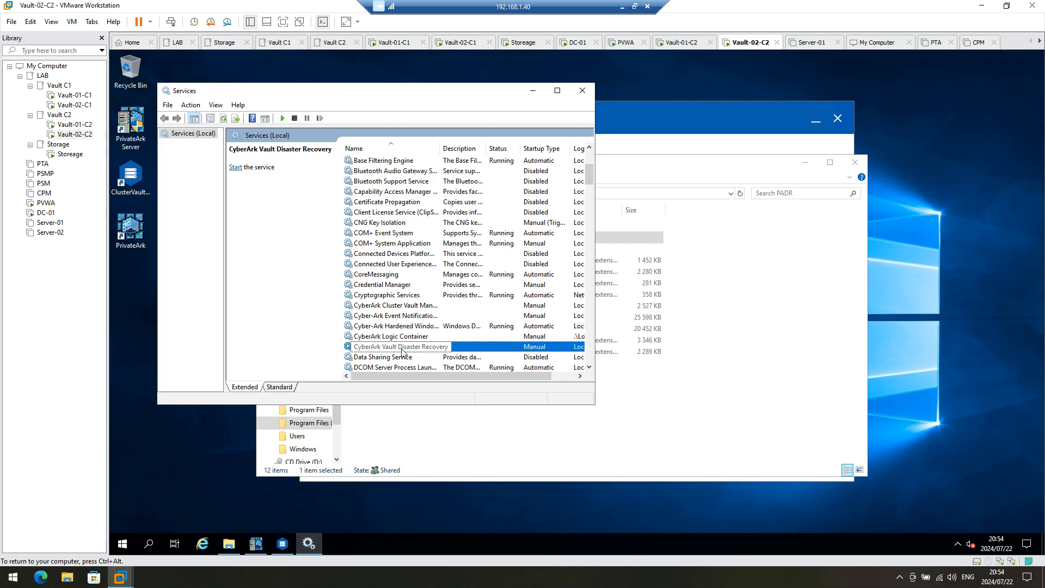
{"action": "left_click", "coordinate": [559, 91]}
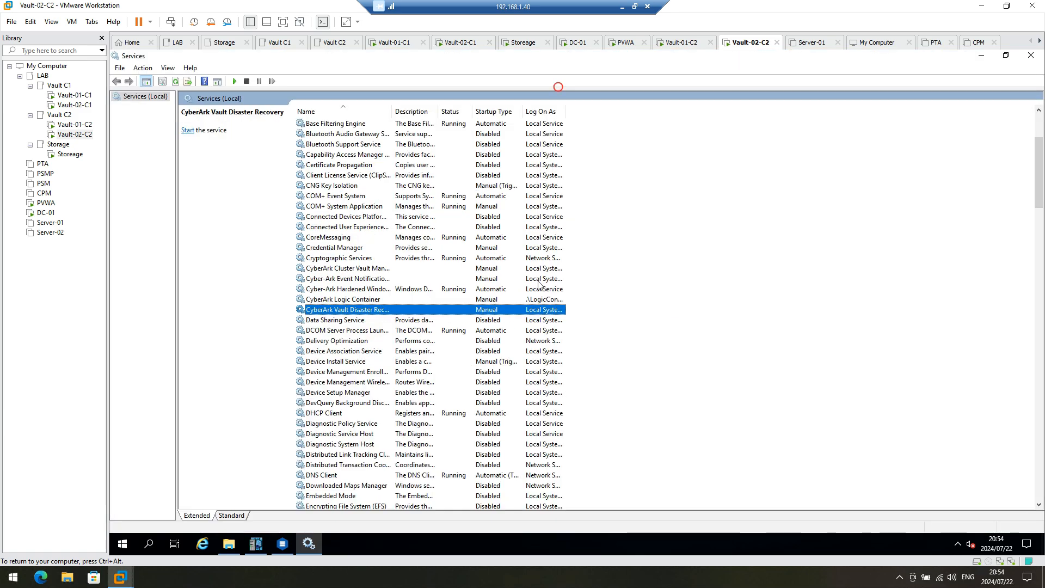
{"action": "right_click", "coordinate": [483, 313]}
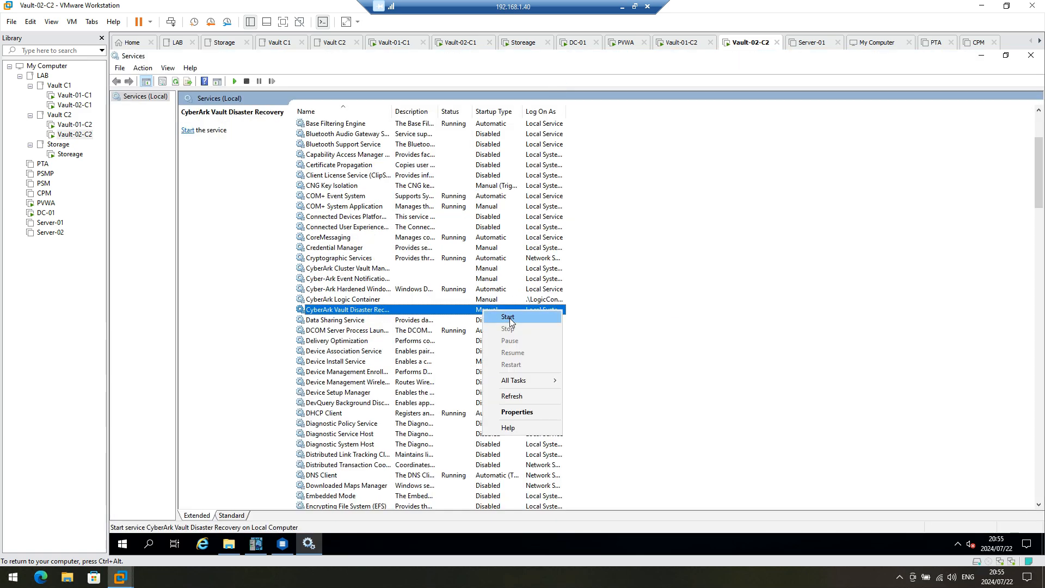
{"action": "left_click", "coordinate": [510, 318]}
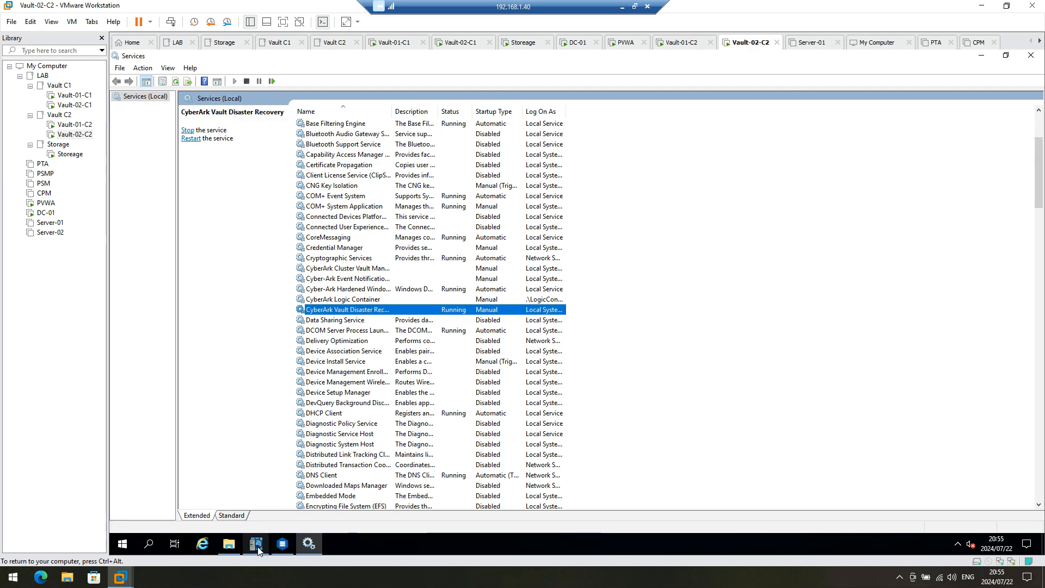
Step: Open padr.log from PADR\Logs in Notepad and check its final lines for Replicate ended
{"action": "left_click", "coordinate": [229, 544]}
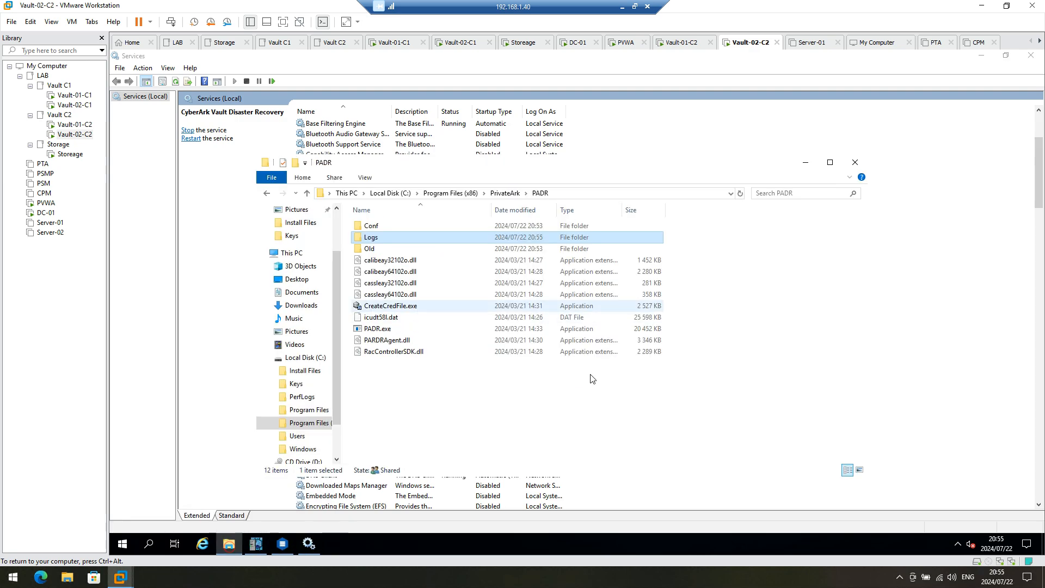
{"action": "double_click", "coordinate": [525, 238]}
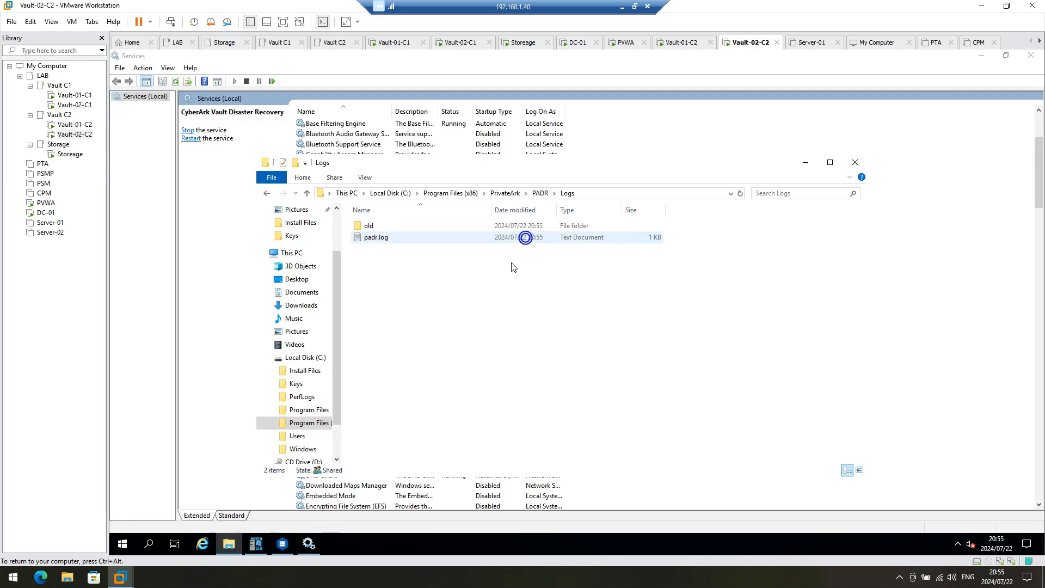
{"action": "double_click", "coordinate": [447, 237]}
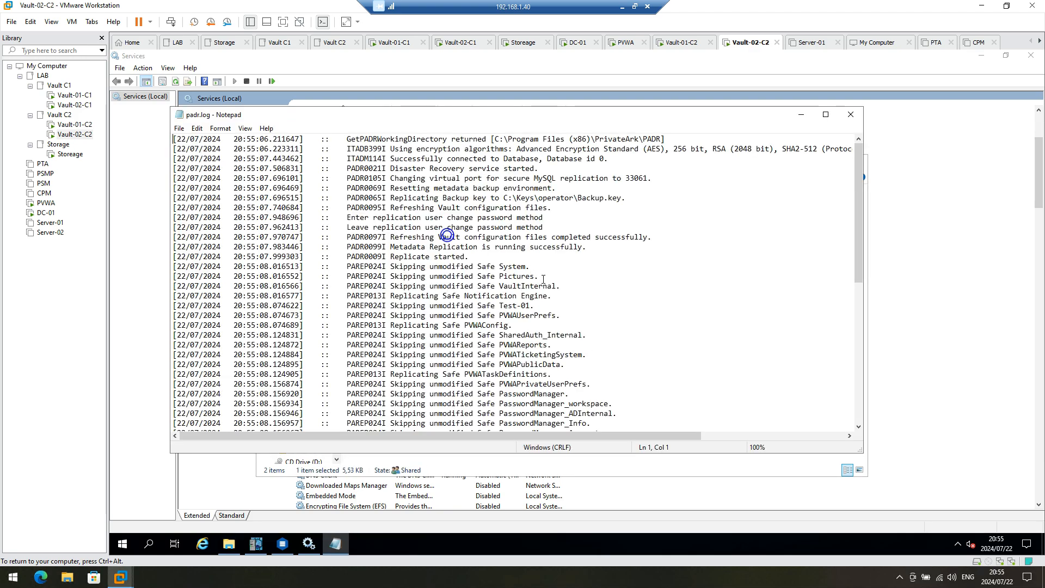
{"action": "scroll", "coordinate": [591, 264], "scroll_direction": "down", "scroll_amount": 10}
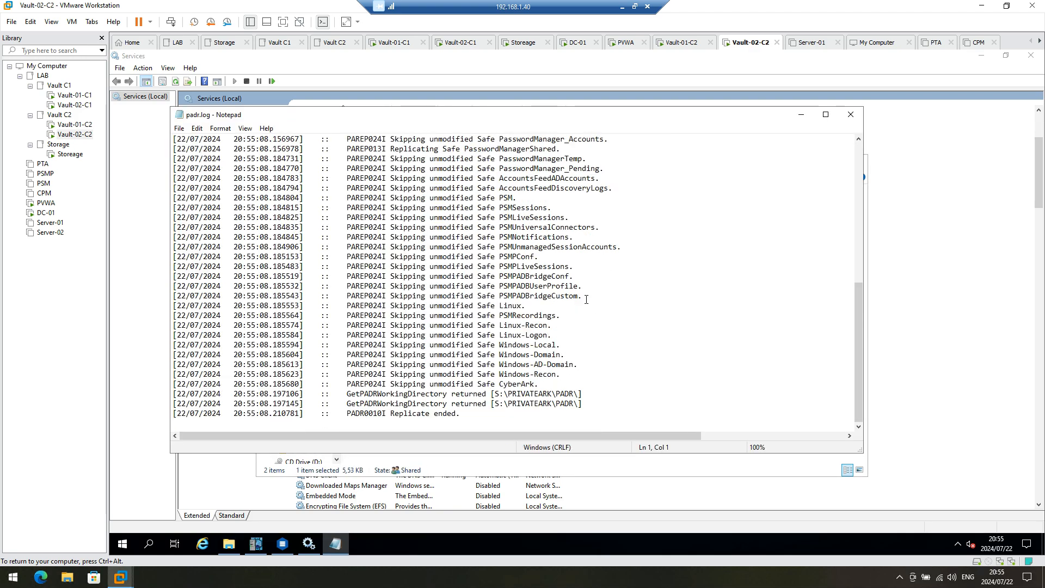
{"action": "scroll", "coordinate": [578, 288], "scroll_direction": "up", "scroll_amount": 10}
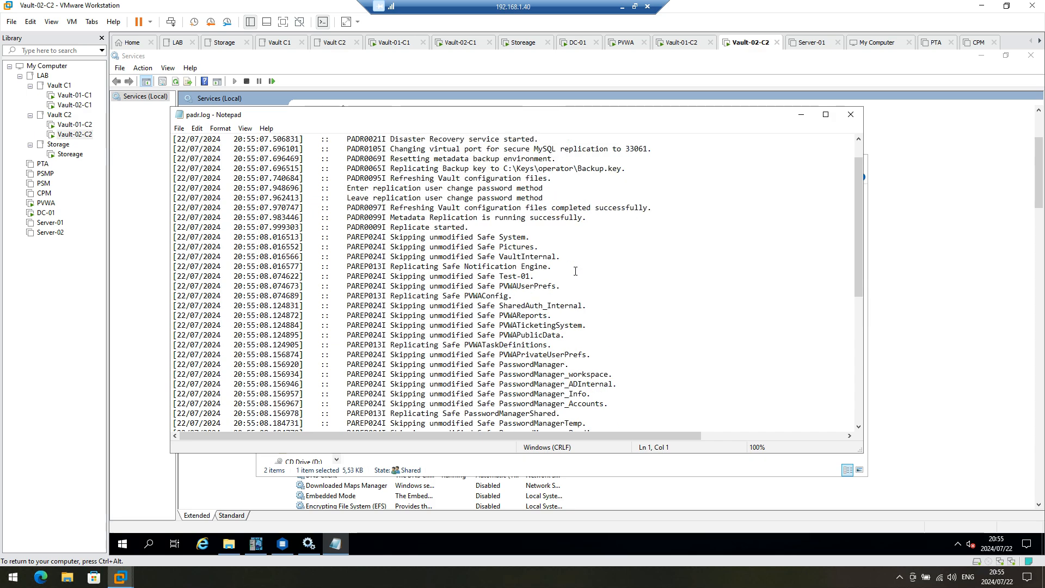
{"action": "scroll", "coordinate": [575, 271], "scroll_direction": "down", "scroll_amount": 10}
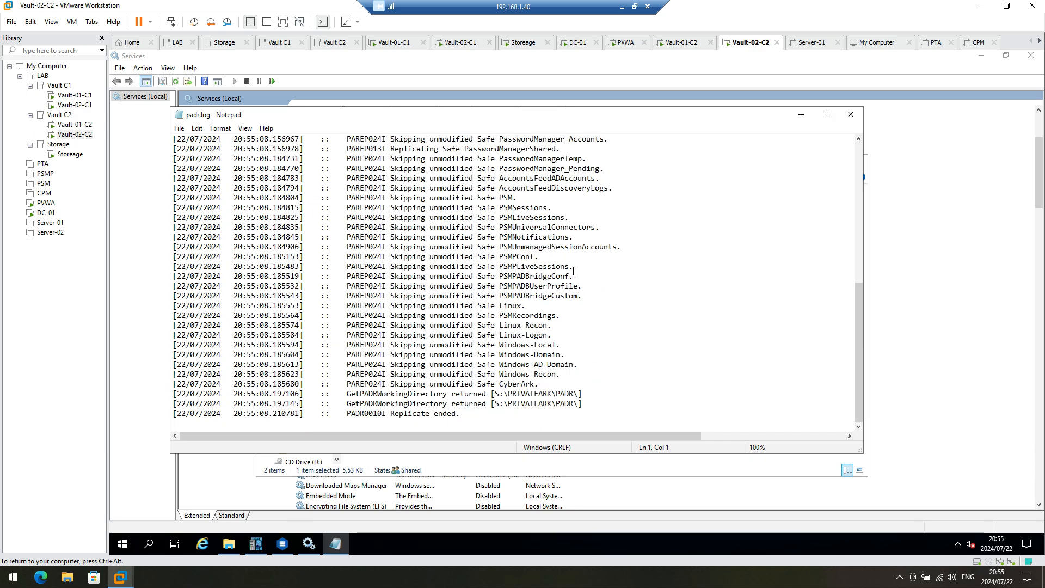
{"action": "scroll", "coordinate": [413, 208], "scroll_direction": "up", "scroll_amount": 10}
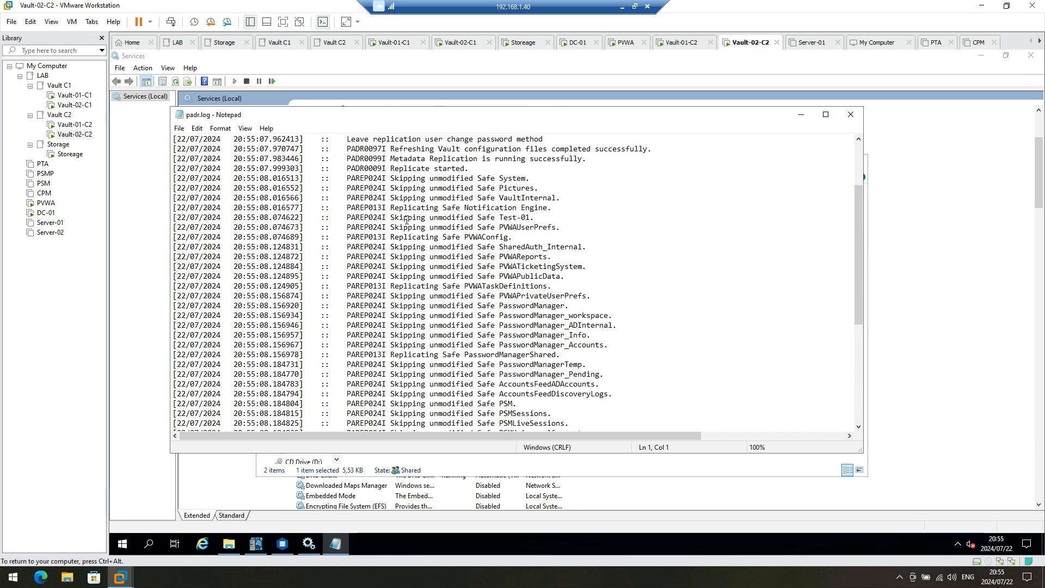
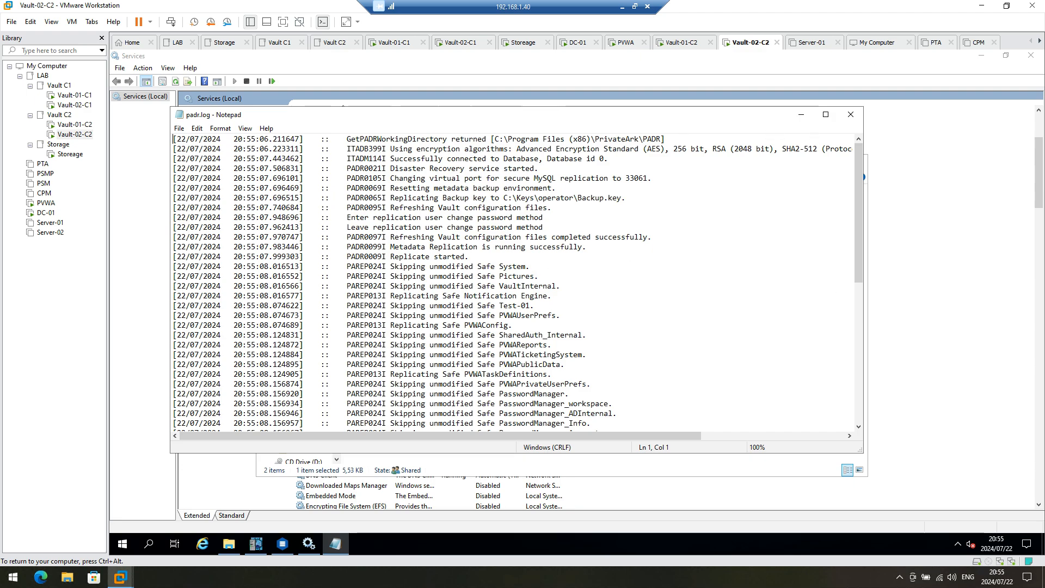
Step: Close padr.log and the Logs folder on Vault-02-C2 to reveal the Services list
{"action": "left_click", "coordinate": [850, 115]}
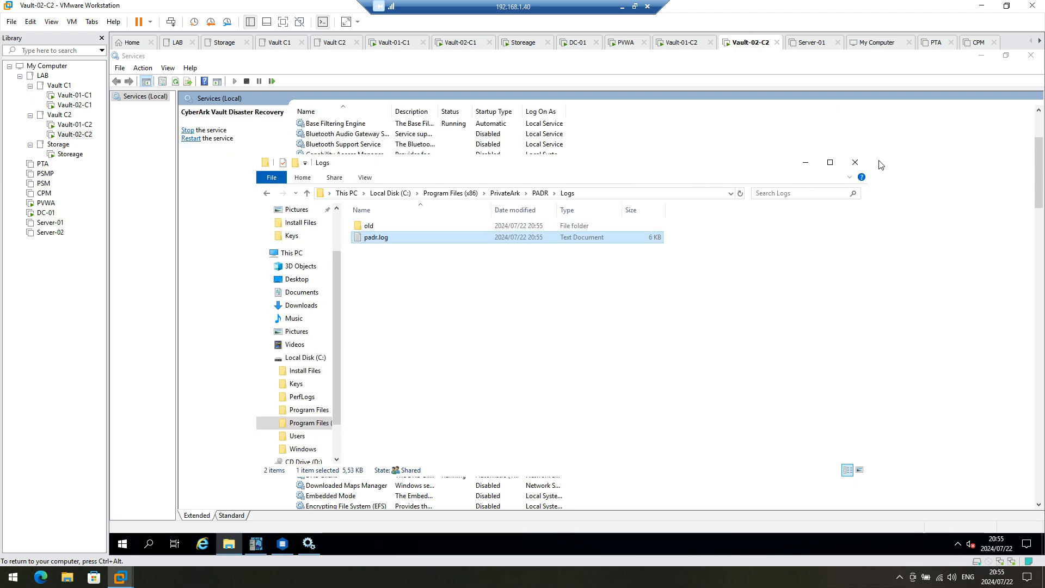
{"action": "left_click", "coordinate": [855, 162]}
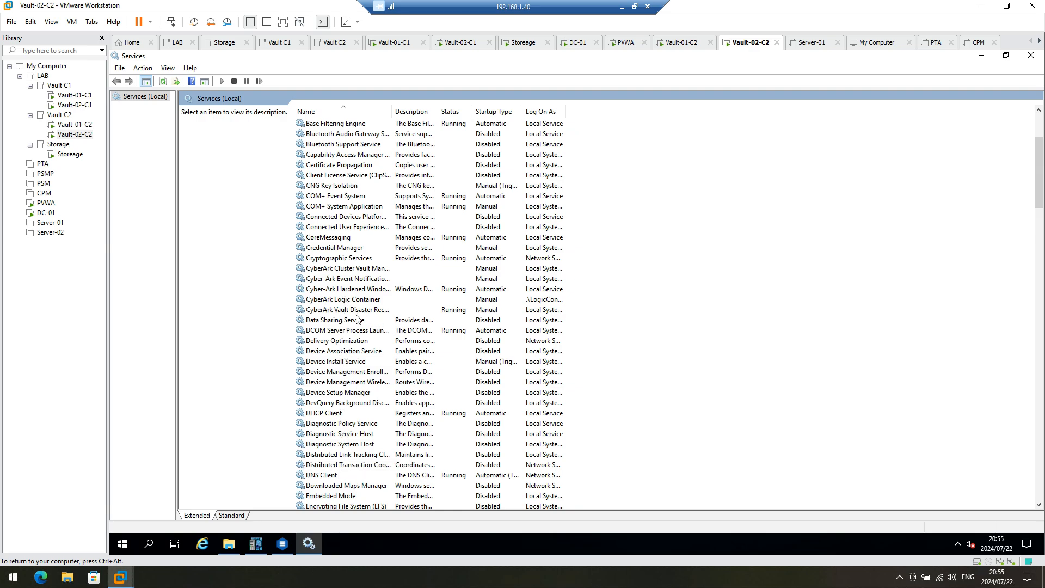
Step: Stop the CyberArk Vault Disaster Recovery service on Vault-02-C2
{"action": "left_click", "coordinate": [345, 311]}
{"action": "right_click", "coordinate": [345, 313]}
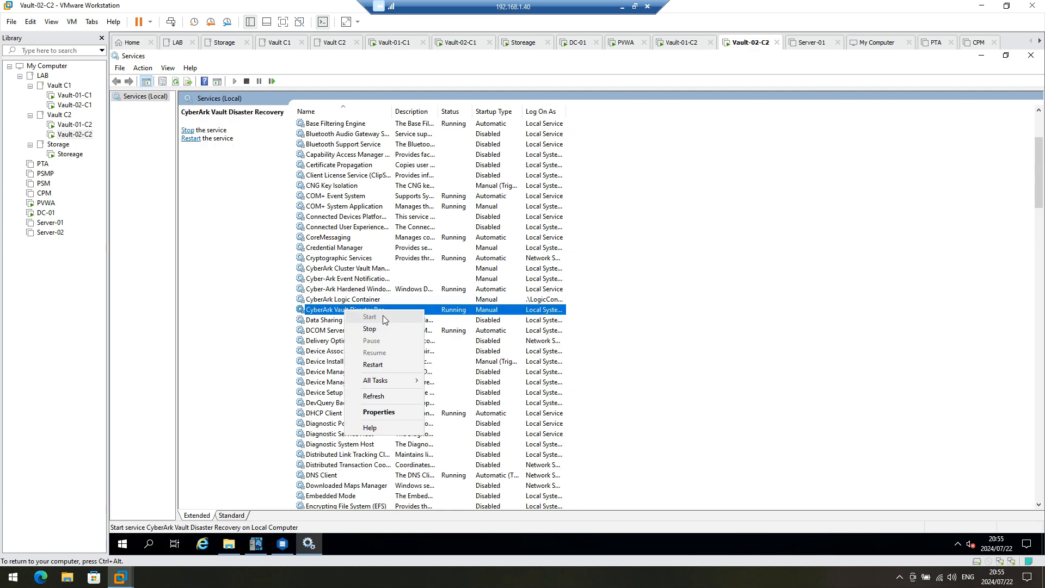
{"action": "left_click", "coordinate": [377, 329]}
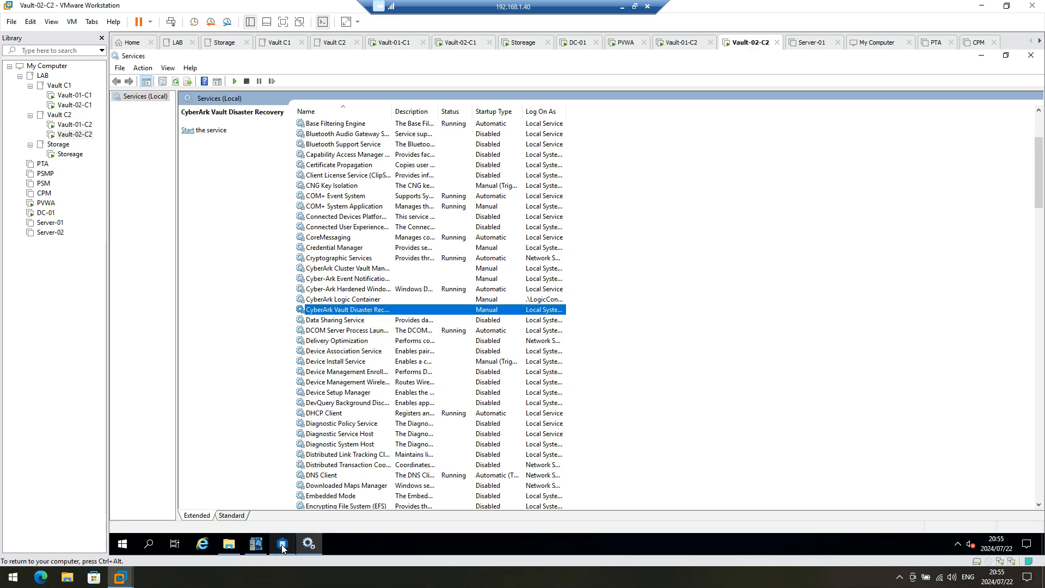
Step: Take shared Disk 1 offline in Computer Management's Disk Management, then switch to Vault-01-C2
{"action": "left_click", "coordinate": [122, 544]}
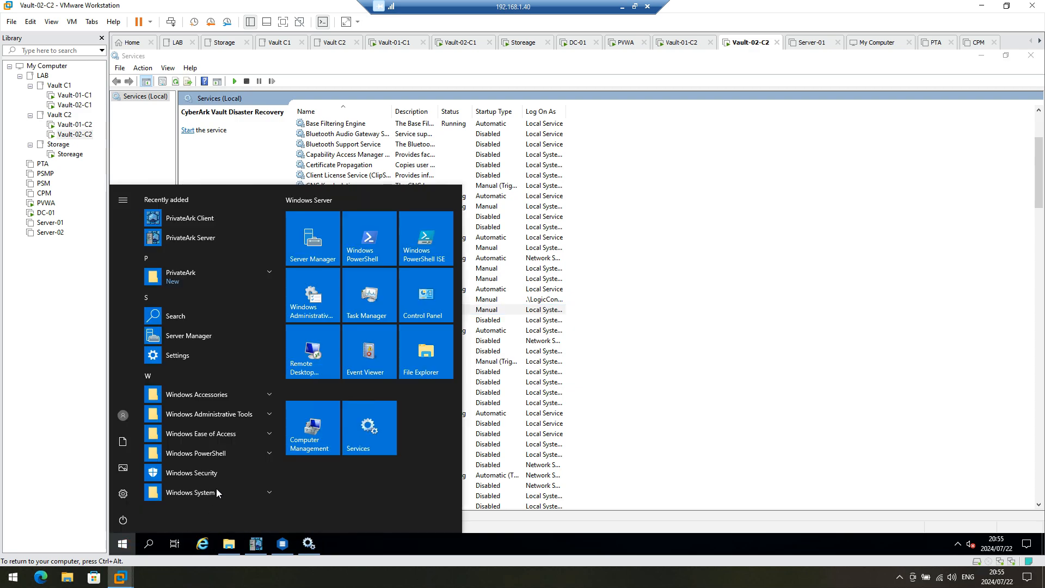
{"action": "left_click", "coordinate": [326, 430]}
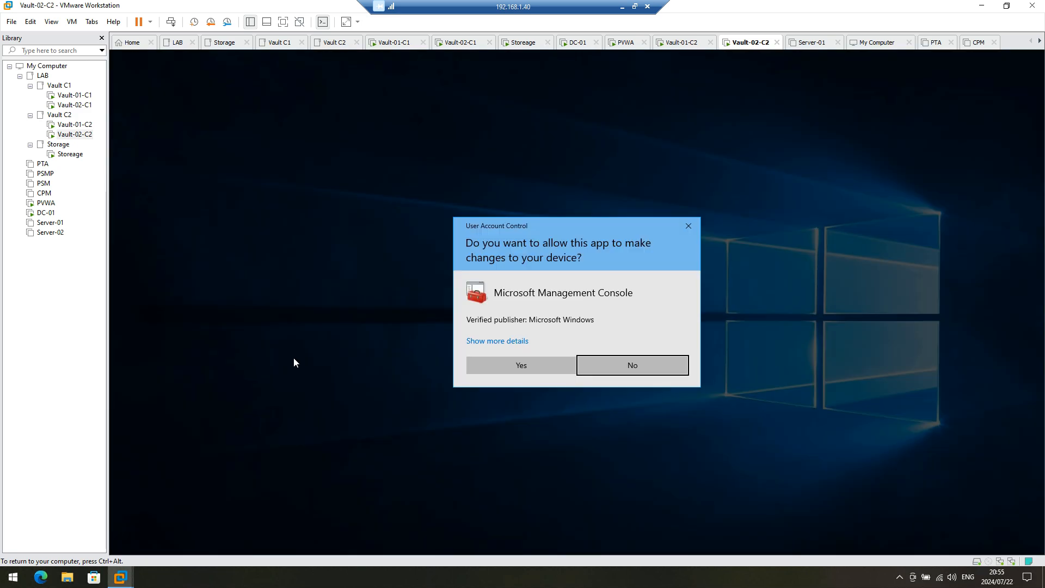
{"action": "left_click", "coordinate": [552, 367]}
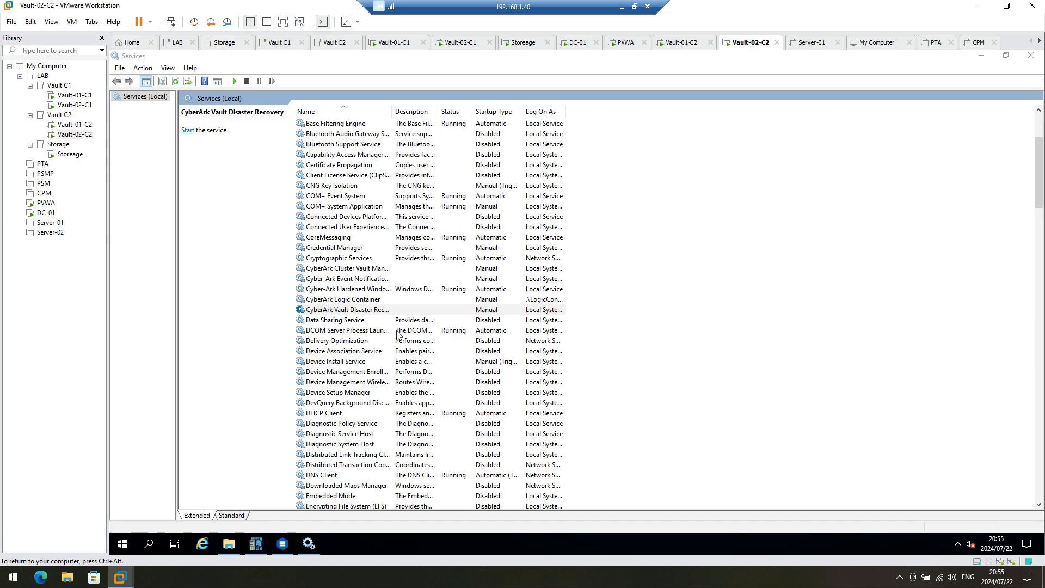
{"action": "left_click", "coordinate": [180, 209]}
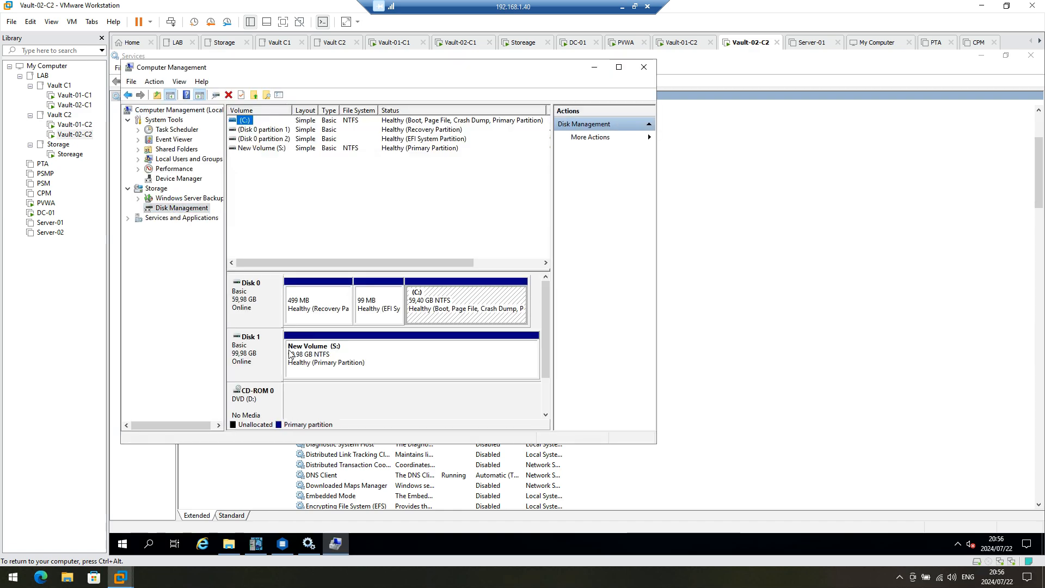
{"action": "right_click", "coordinate": [258, 356]}
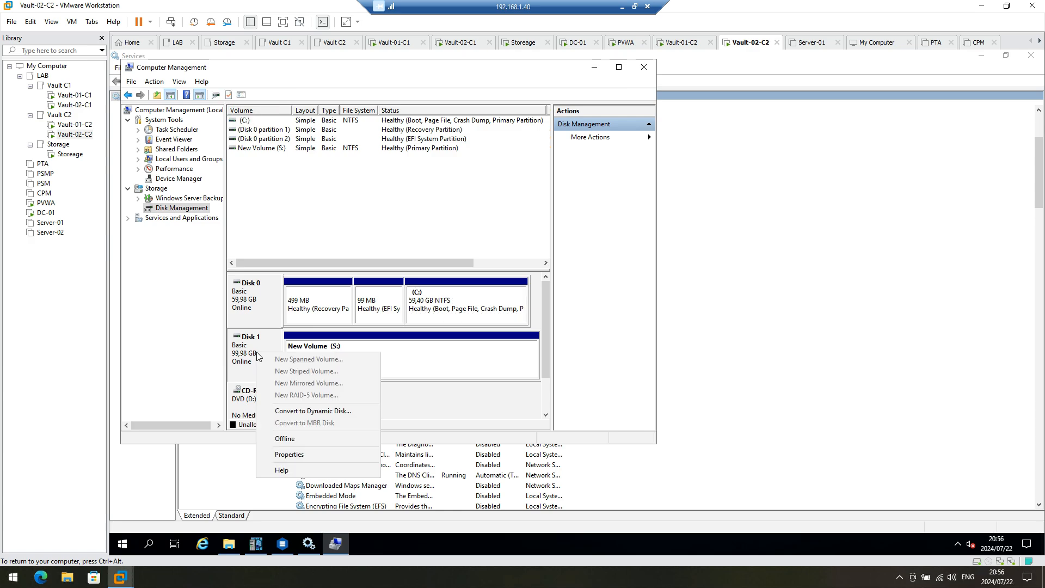
{"action": "left_click", "coordinate": [285, 439]}
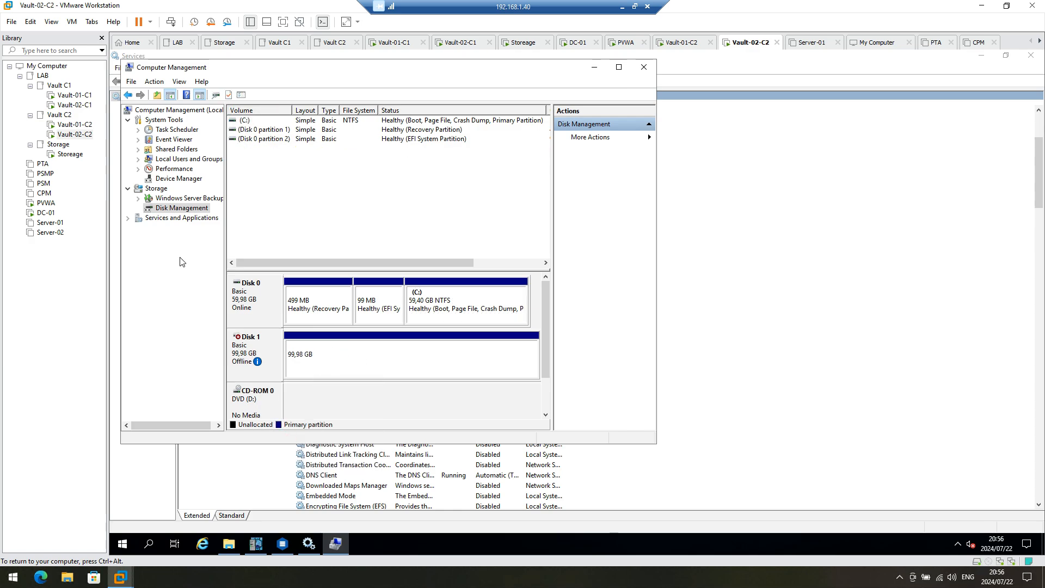
{"action": "left_click", "coordinate": [65, 125]}
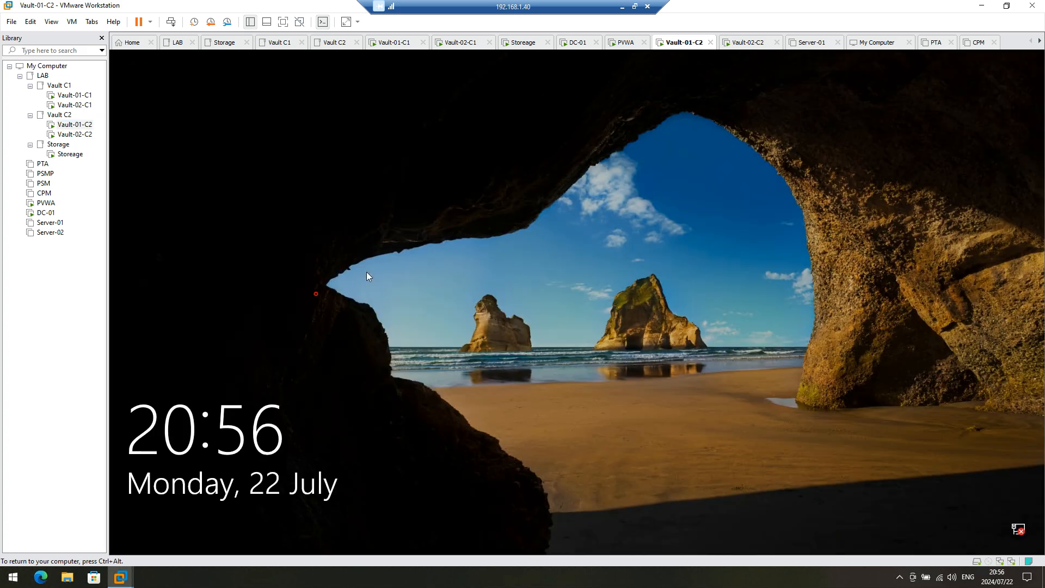
Step: Unlock Vault-01-C2, close ClusterVault.ini, and try starting the DR service, which fails with Error 1068
{"action": "left_click", "coordinate": [170, 21]}
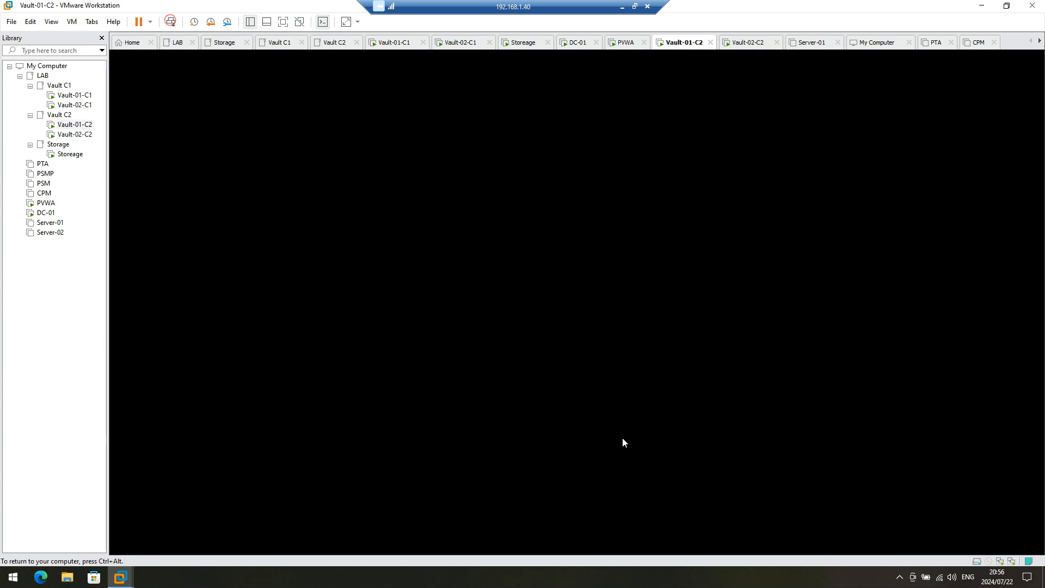
{"action": "left_click", "coordinate": [573, 354]}
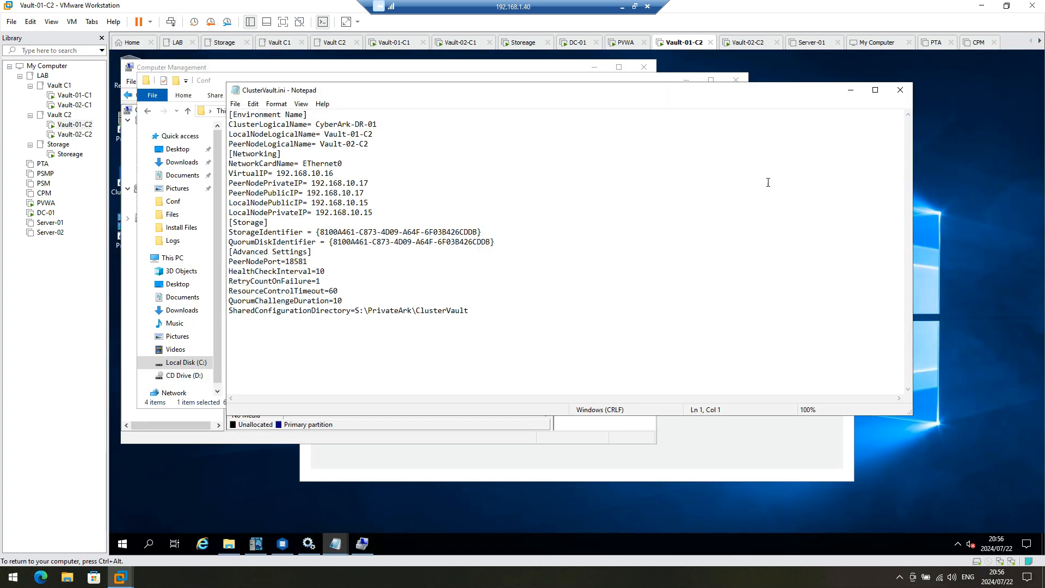
{"action": "left_click", "coordinate": [901, 91]}
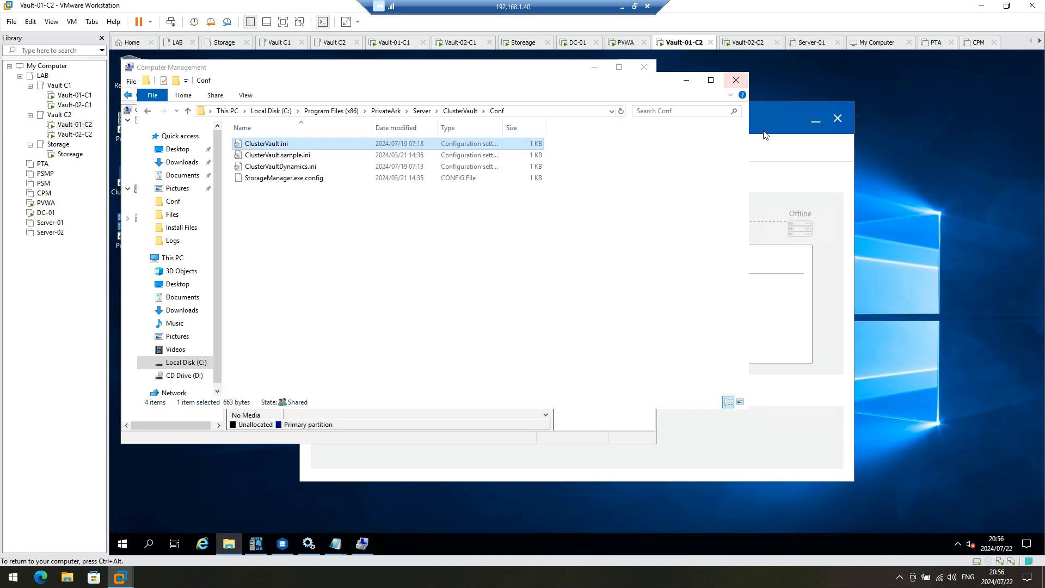
{"action": "left_click", "coordinate": [308, 545]}
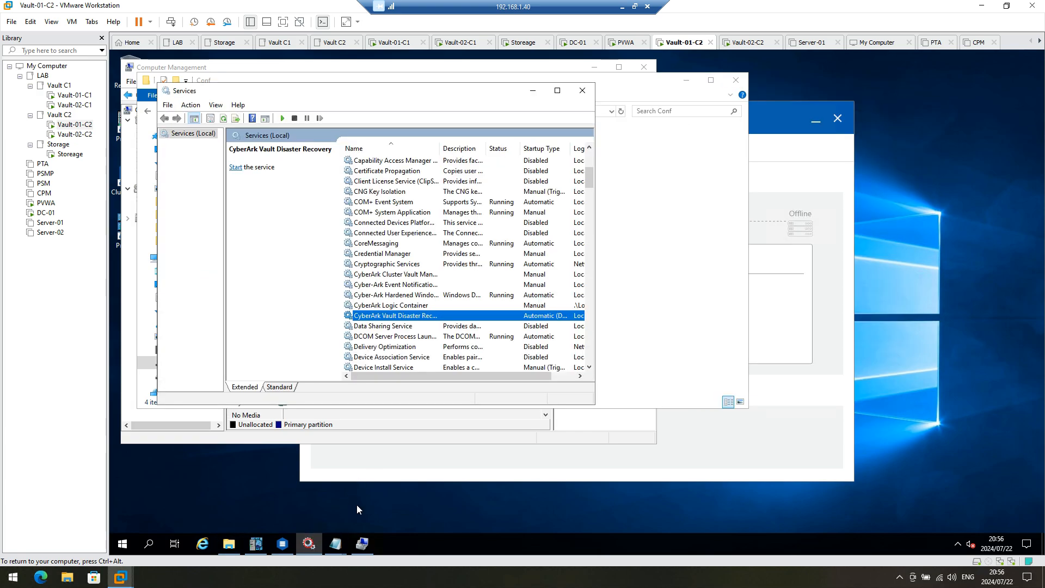
{"action": "right_click", "coordinate": [404, 319]}
{"action": "left_click", "coordinate": [428, 329]}
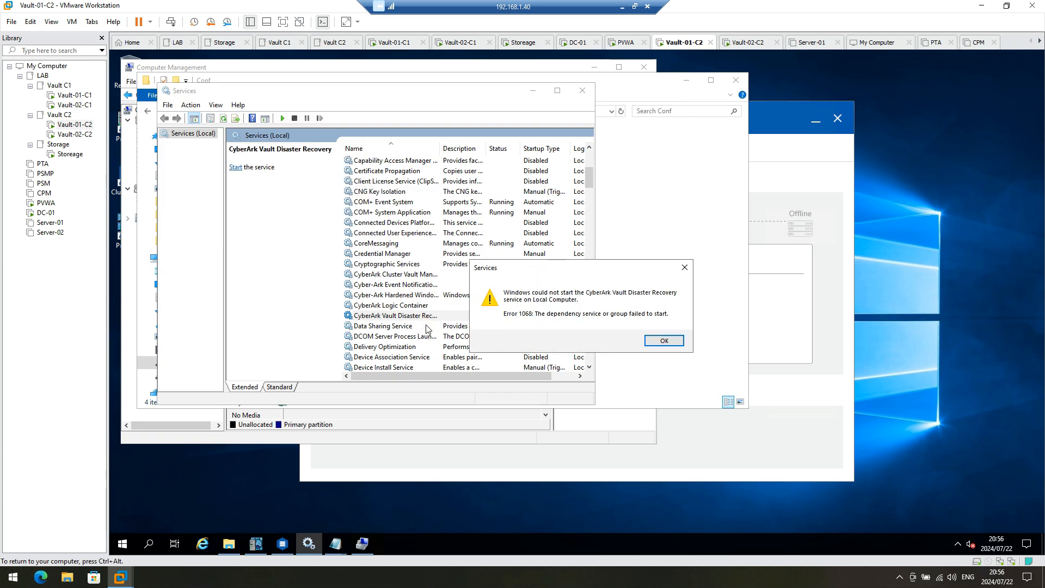
{"action": "left_click", "coordinate": [665, 340]}
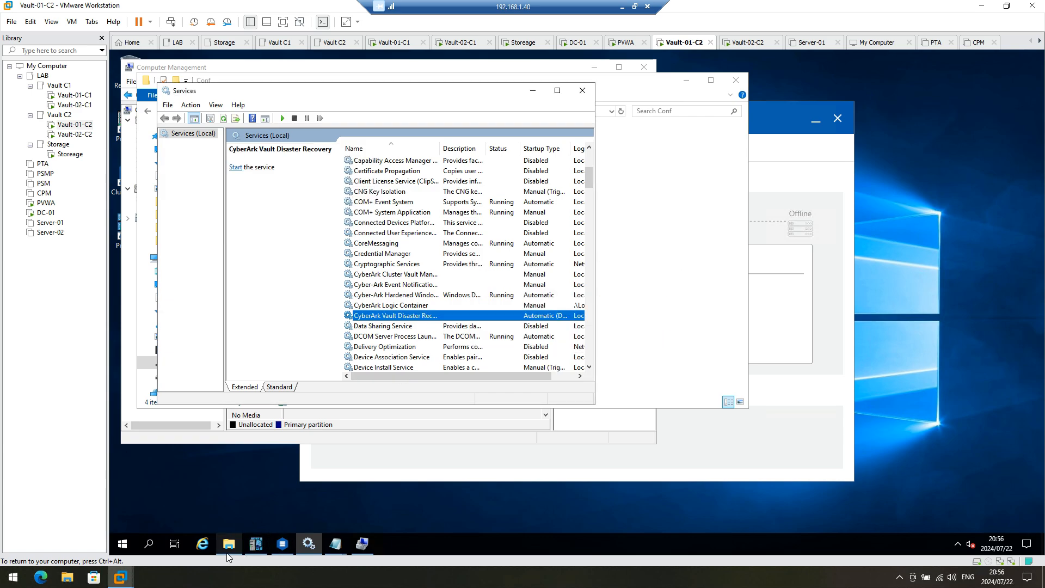
Step: Bring shared Disk 1 online in Disk Management
{"action": "left_click", "coordinate": [362, 544]}
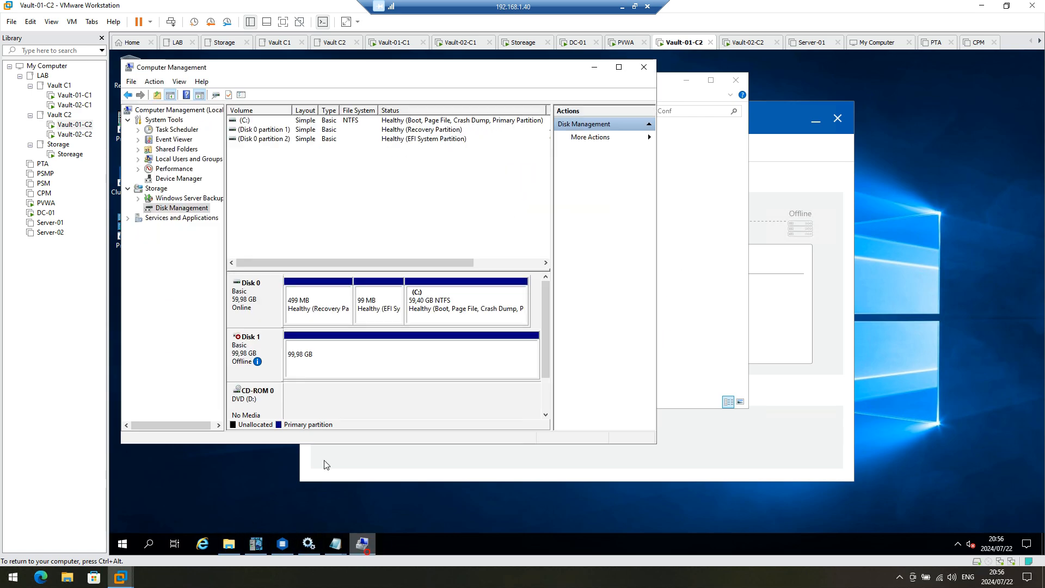
{"action": "right_click", "coordinate": [258, 358]}
{"action": "left_click", "coordinate": [276, 361]}
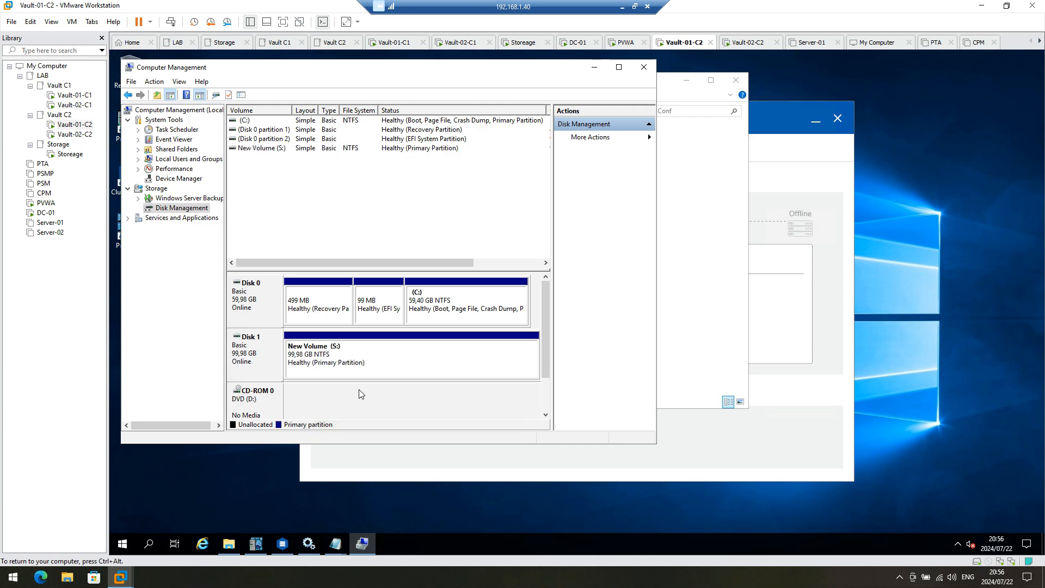
Step: Start the CyberArk Vault Disaster Recovery service successfully on Vault-01-C2
{"action": "left_click", "coordinate": [308, 543]}
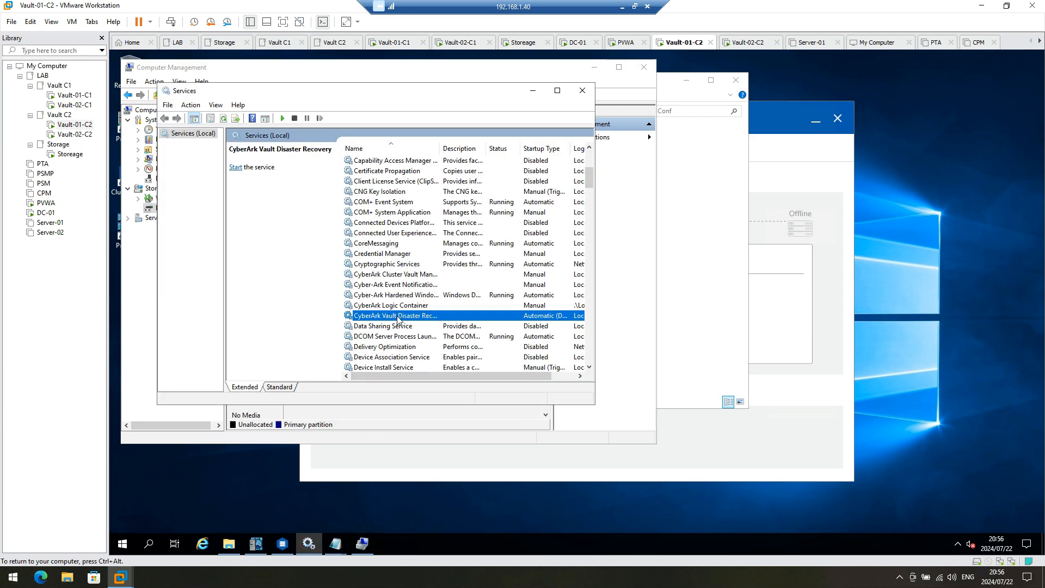
{"action": "right_click", "coordinate": [398, 319]}
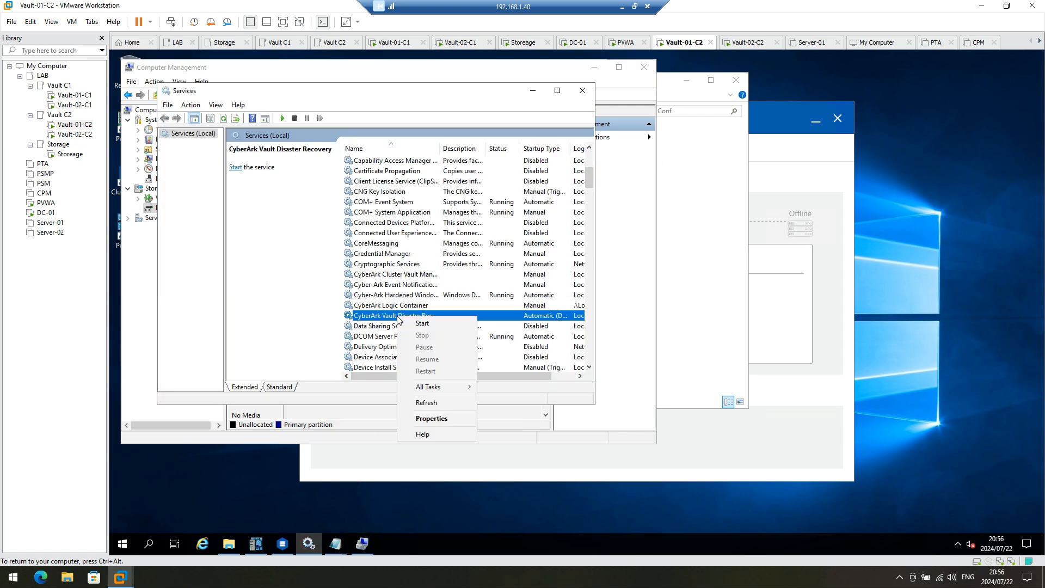
{"action": "left_click", "coordinate": [432, 324]}
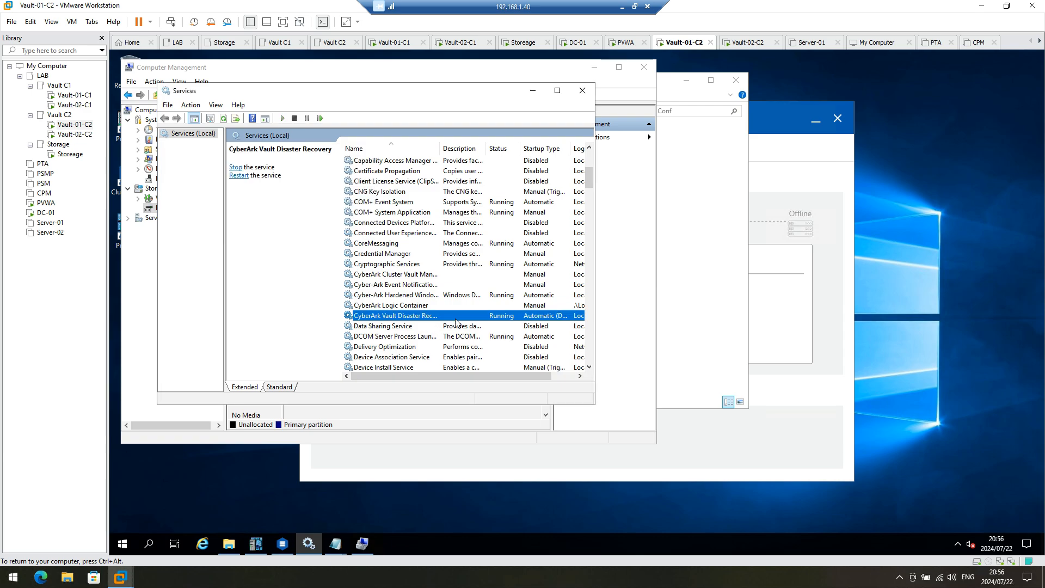
{"action": "left_click", "coordinate": [692, 302]}
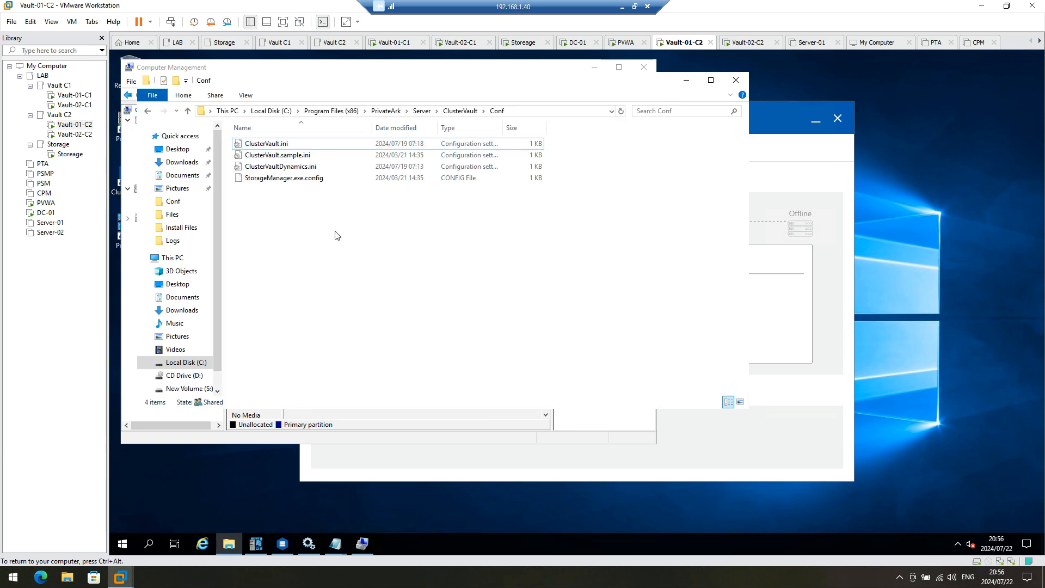
Step: Open PrivateArk\PADR\Logs\padr.log and scroll to its end to confirm replication ended
{"action": "left_click", "coordinate": [467, 111]}
{"action": "left_click", "coordinate": [422, 111]}
{"action": "left_click", "coordinate": [386, 111]}
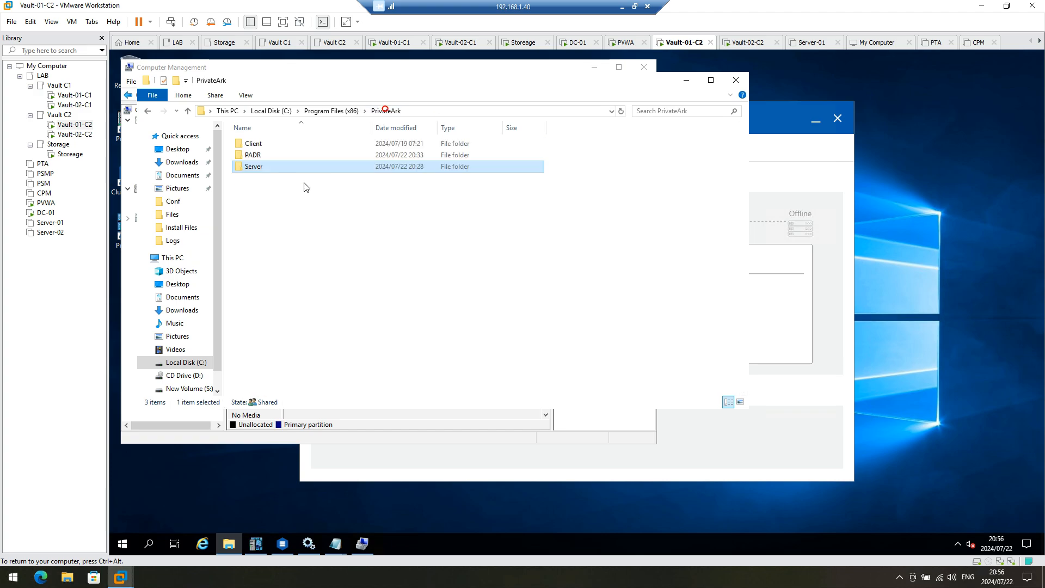
{"action": "double_click", "coordinate": [253, 155]}
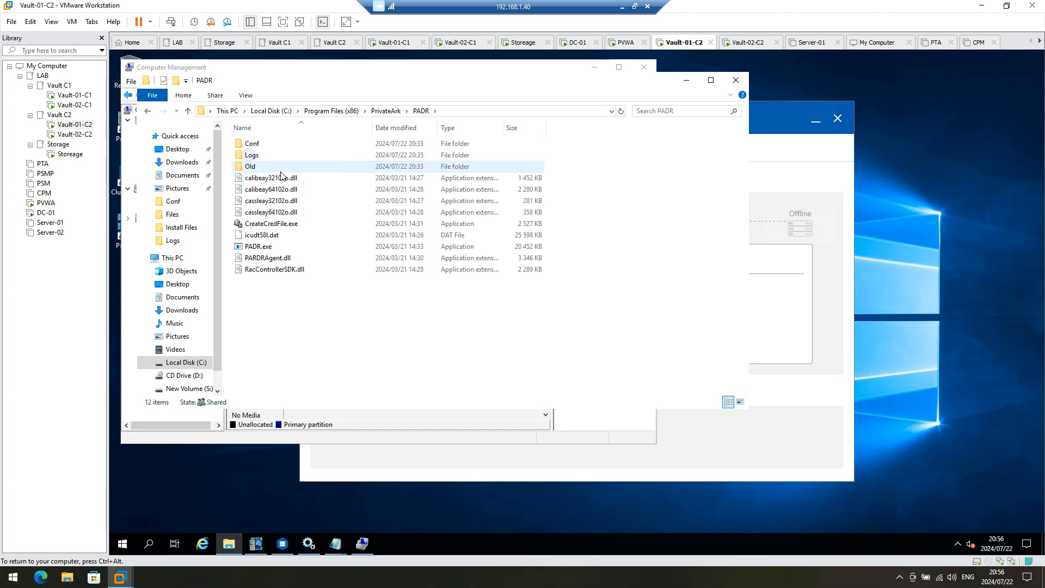
{"action": "double_click", "coordinate": [253, 155]}
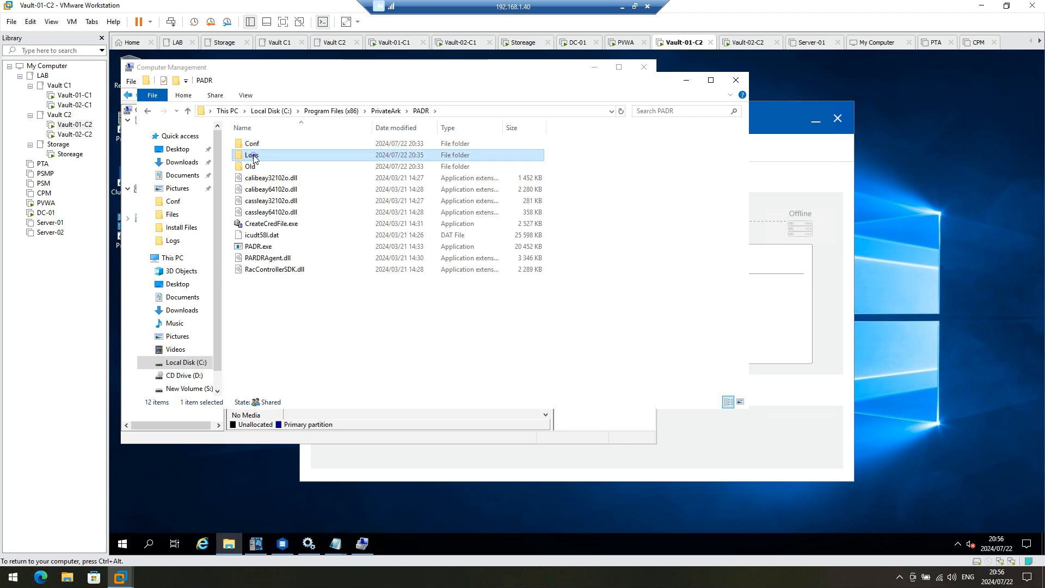
{"action": "double_click", "coordinate": [271, 168]}
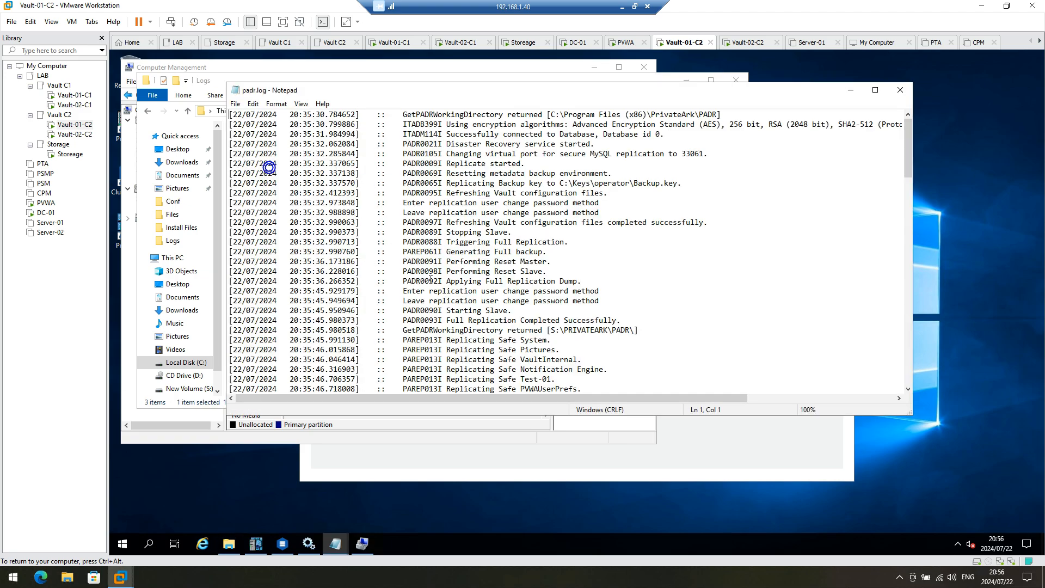
{"action": "scroll", "coordinate": [495, 304], "scroll_direction": "down", "scroll_amount": 10}
{"action": "scroll", "coordinate": [494, 304], "scroll_direction": "down", "scroll_amount": 20}
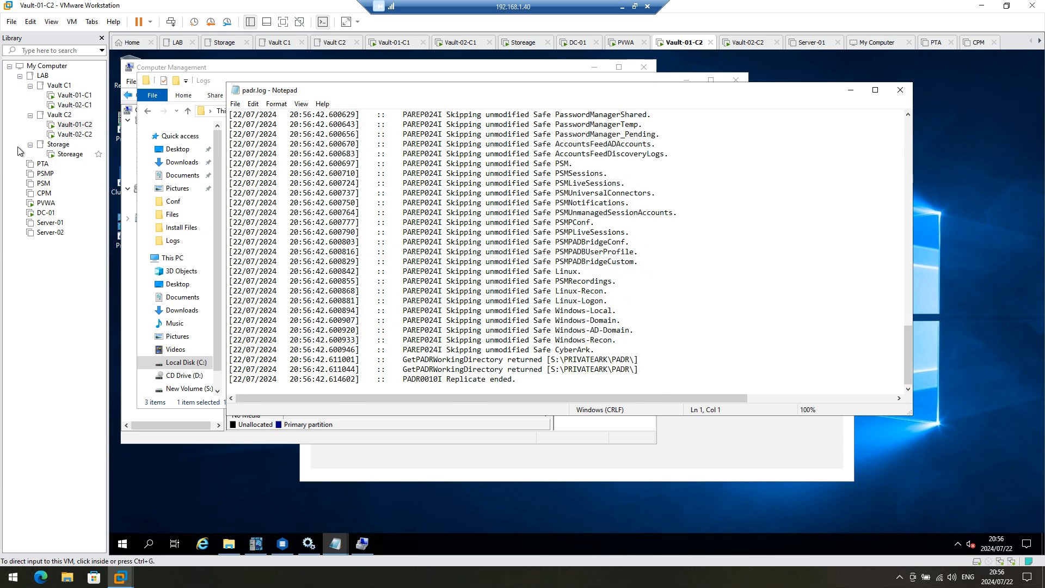
Step: Check the Vault-02-C2 console, then move to the PVWA machine
{"action": "left_click", "coordinate": [71, 135]}
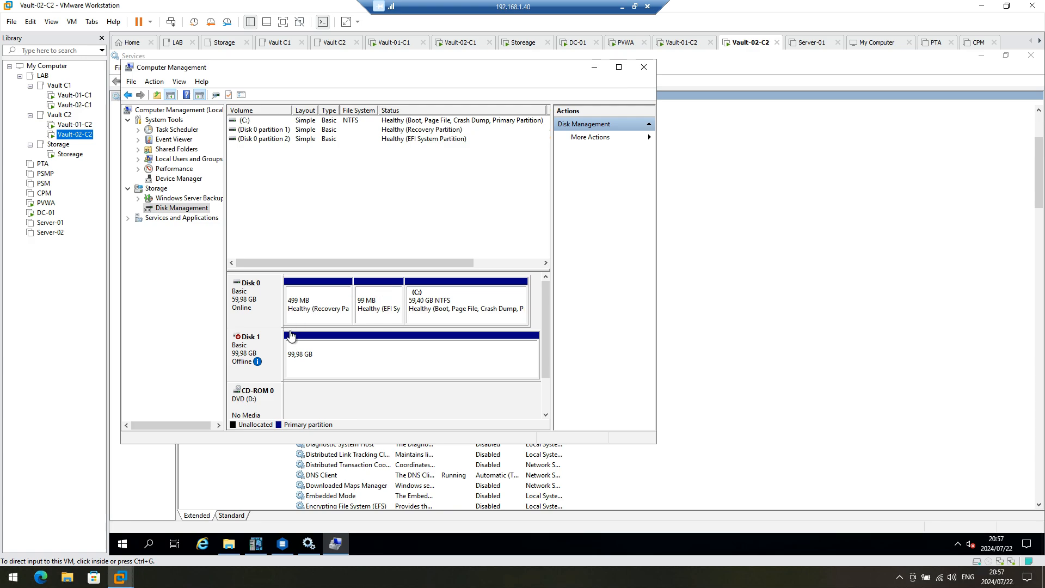
{"action": "left_click", "coordinate": [74, 125]}
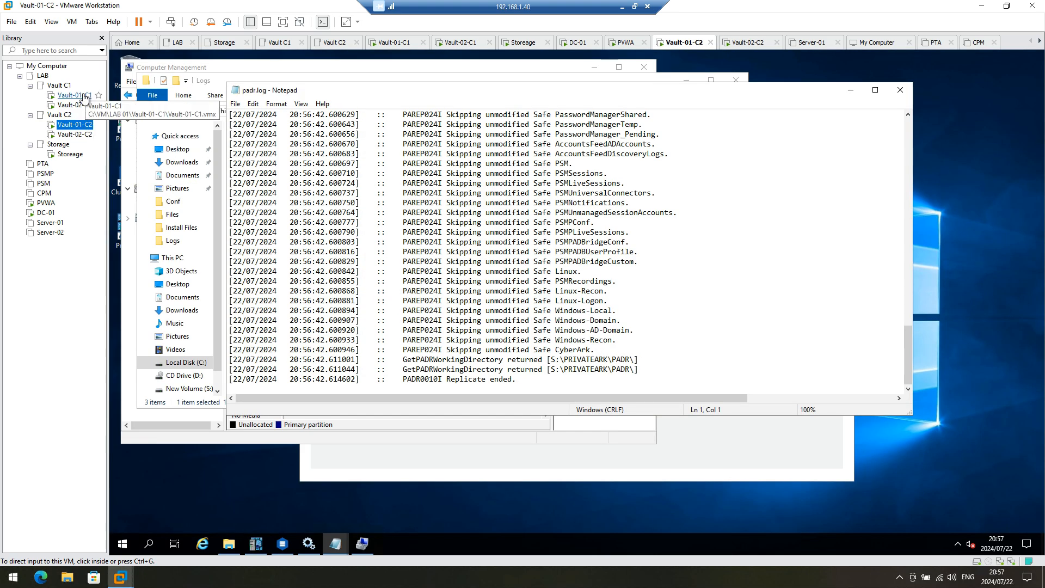
{"action": "left_click", "coordinate": [45, 203]}
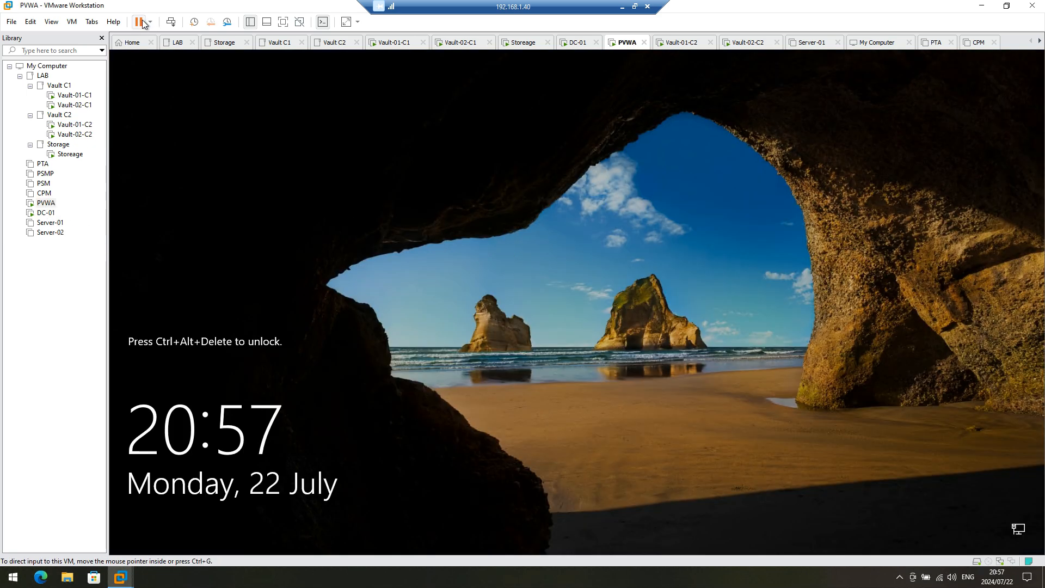
Step: Unlock the PVWA machine with the Windows password and sign in to PVWA using saved credentials
{"action": "left_click", "coordinate": [170, 22]}
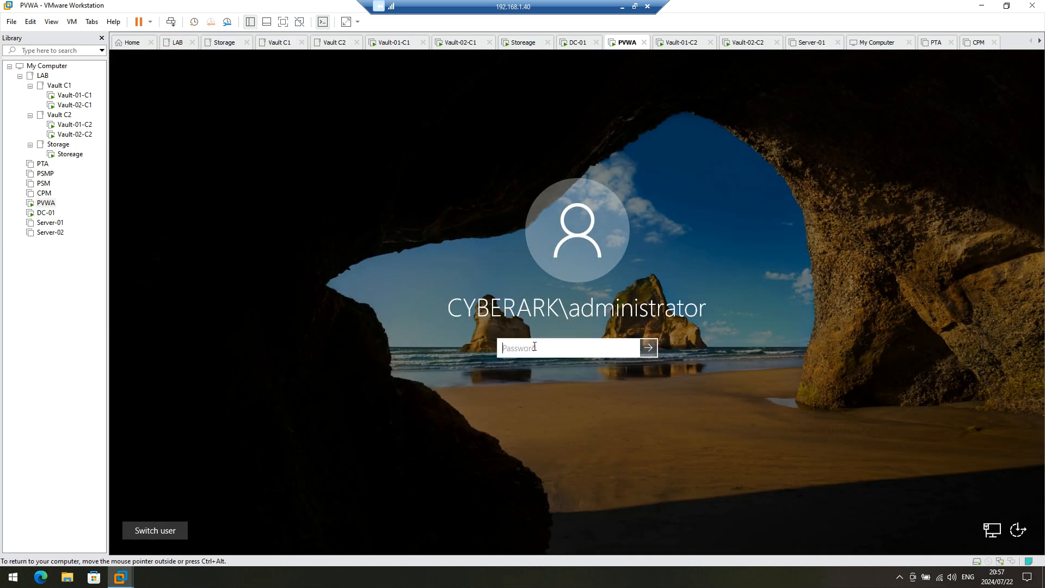
{"action": "type", "text": "••••"}
{"action": "key", "text": "Return"}
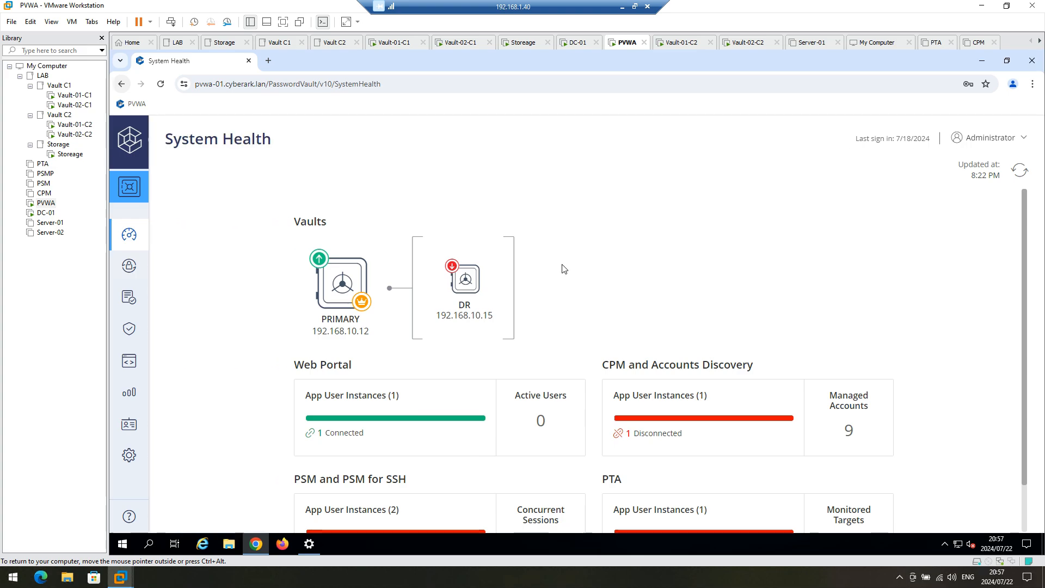
{"action": "left_click", "coordinate": [1017, 173]}
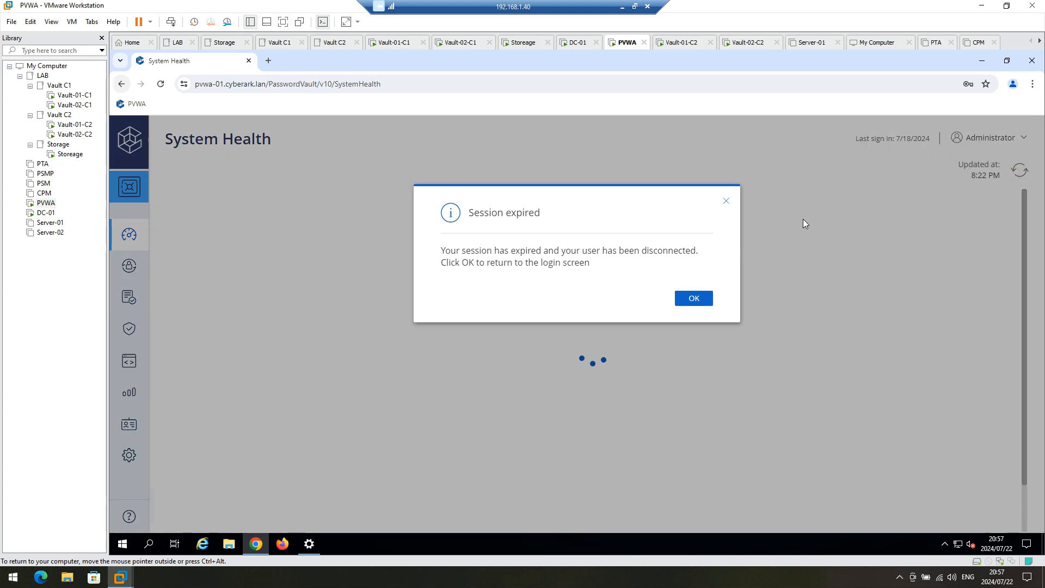
{"action": "left_click", "coordinate": [694, 303]}
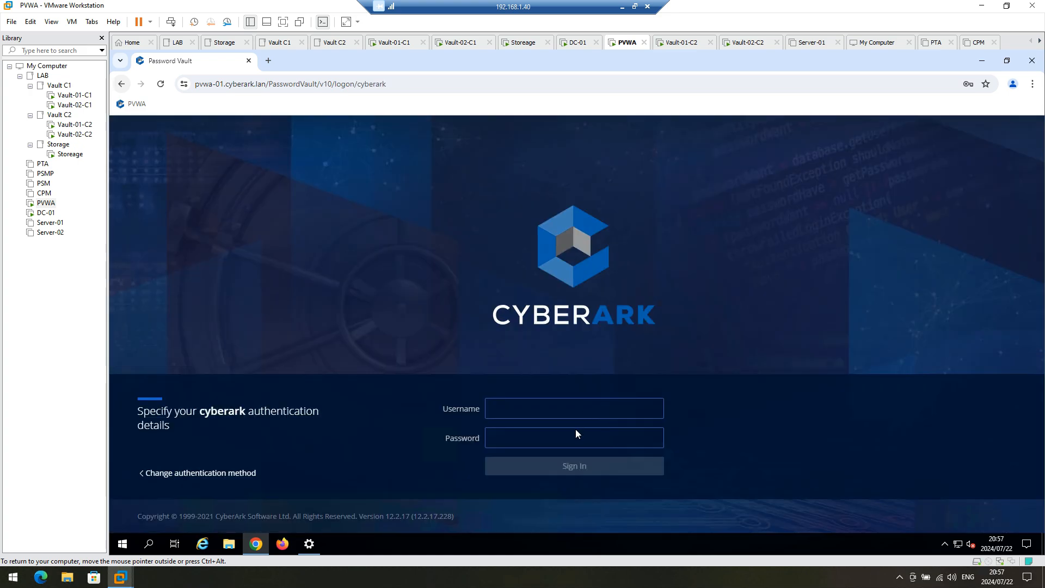
{"action": "left_click", "coordinate": [554, 442]}
{"action": "left_click", "coordinate": [550, 444]}
{"action": "left_click", "coordinate": [564, 382]}
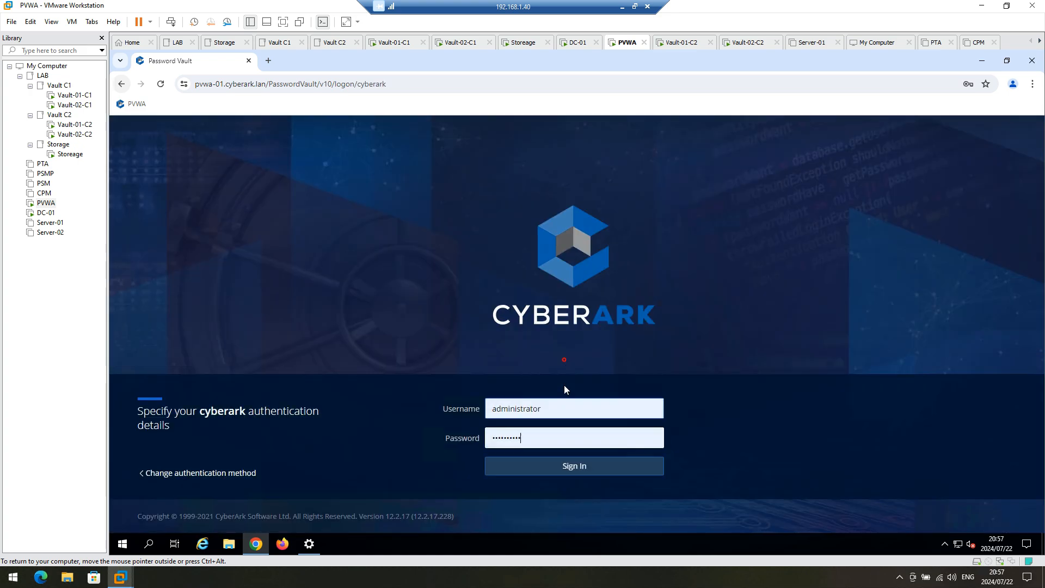
{"action": "left_click", "coordinate": [561, 469]}
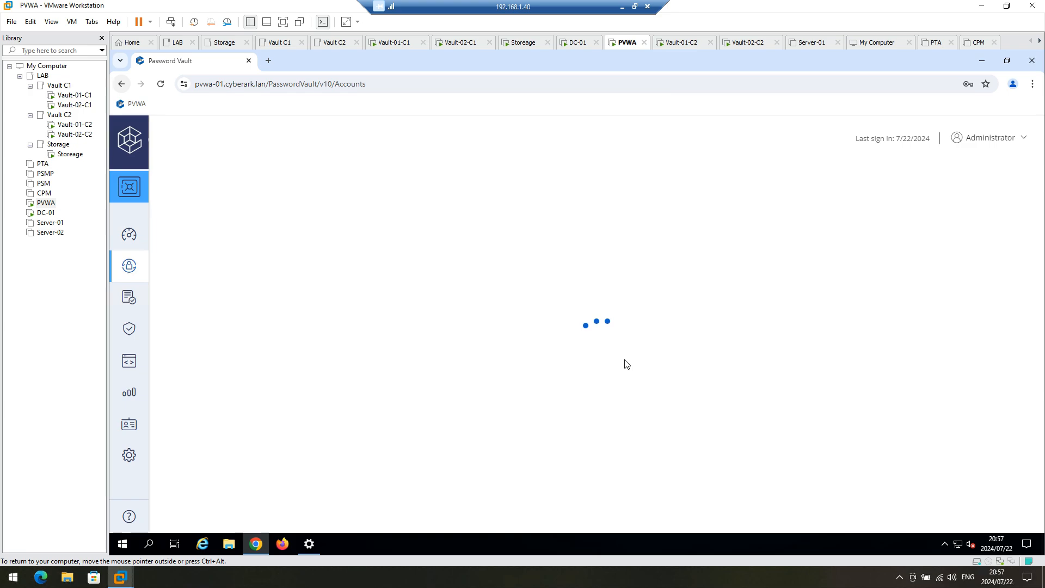
Step: Verify System Health shows DR vault 192.168.10.15 up, then return to Vault-01-C2
{"action": "left_click", "coordinate": [129, 235]}
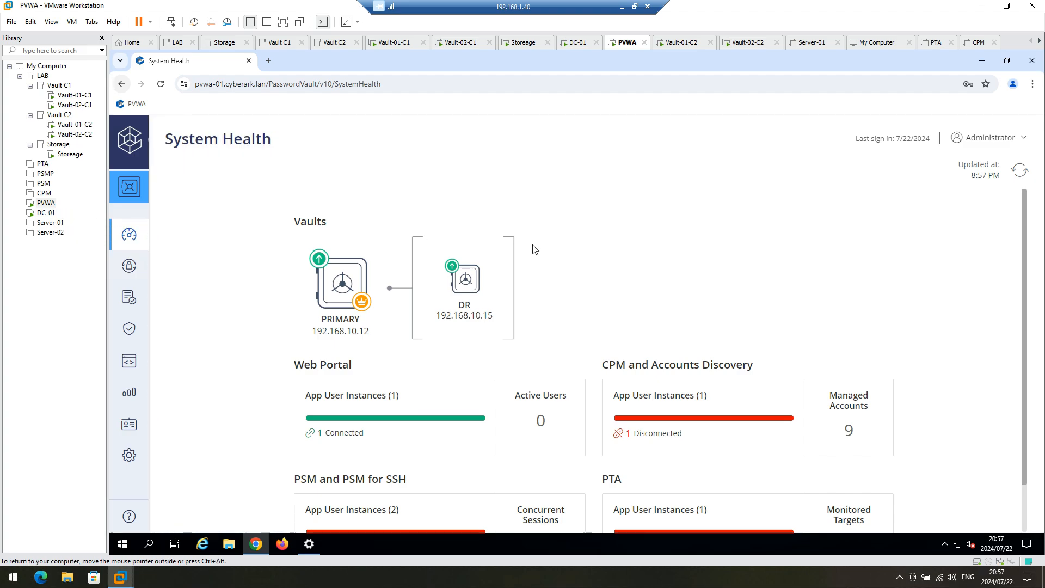
{"action": "left_click", "coordinate": [44, 193]}
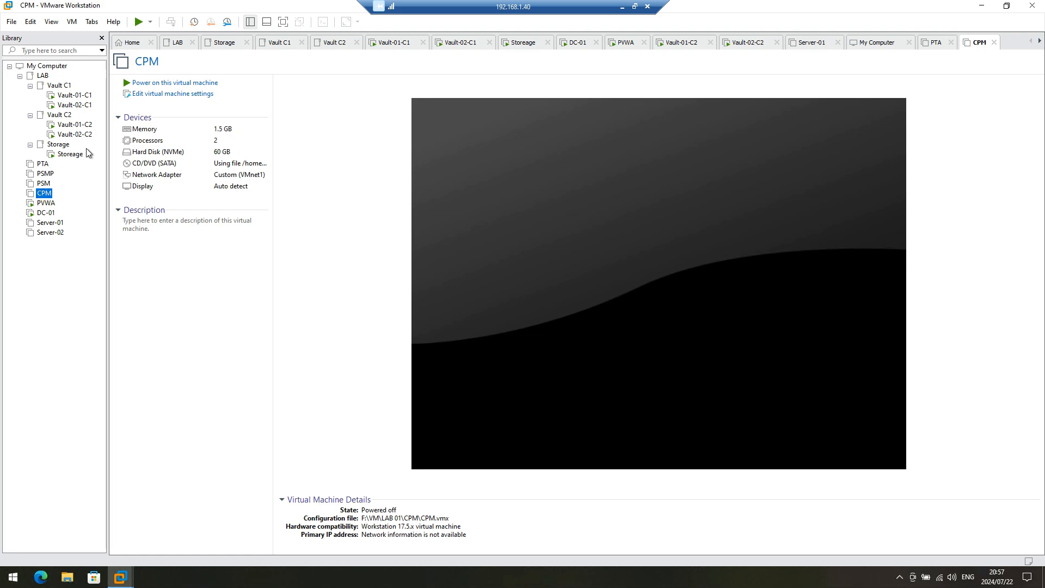
{"action": "left_click", "coordinate": [46, 203]}
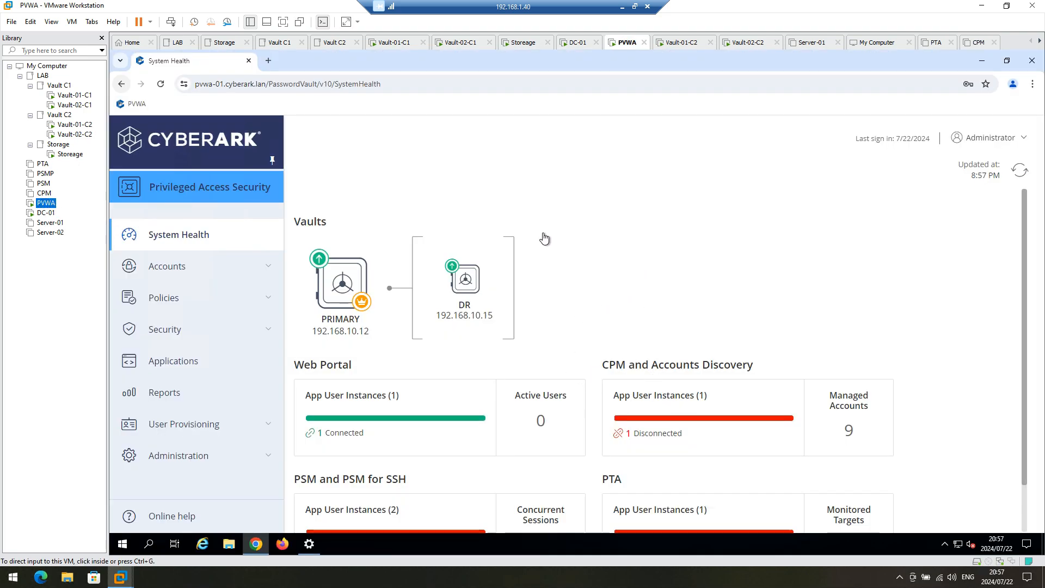
{"action": "left_click", "coordinate": [67, 129]}
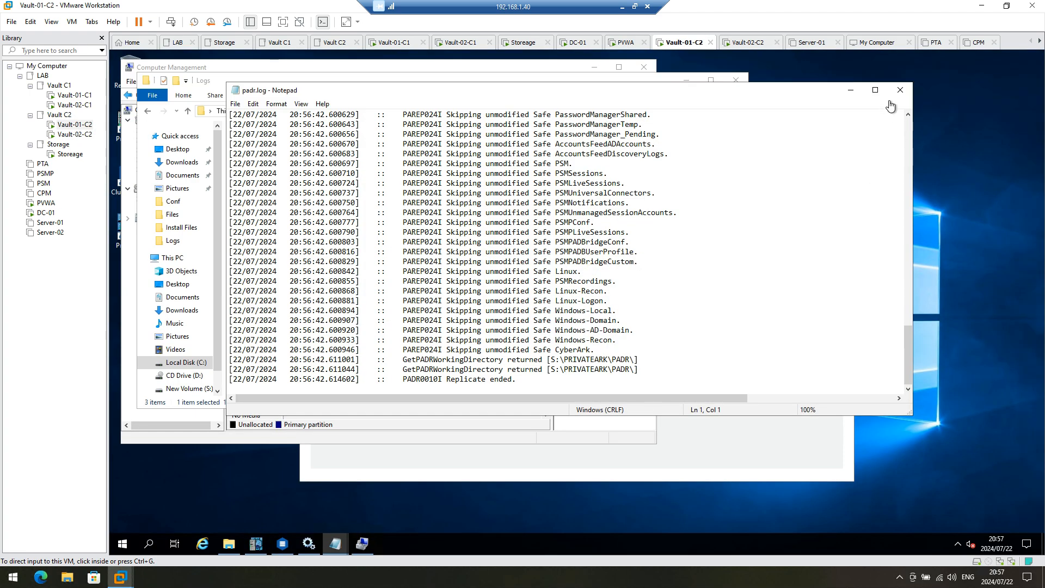
Step: Close padr.log, minimize the Logs folder, and bring Cluster Vault Management forward
{"action": "left_click", "coordinate": [901, 90]}
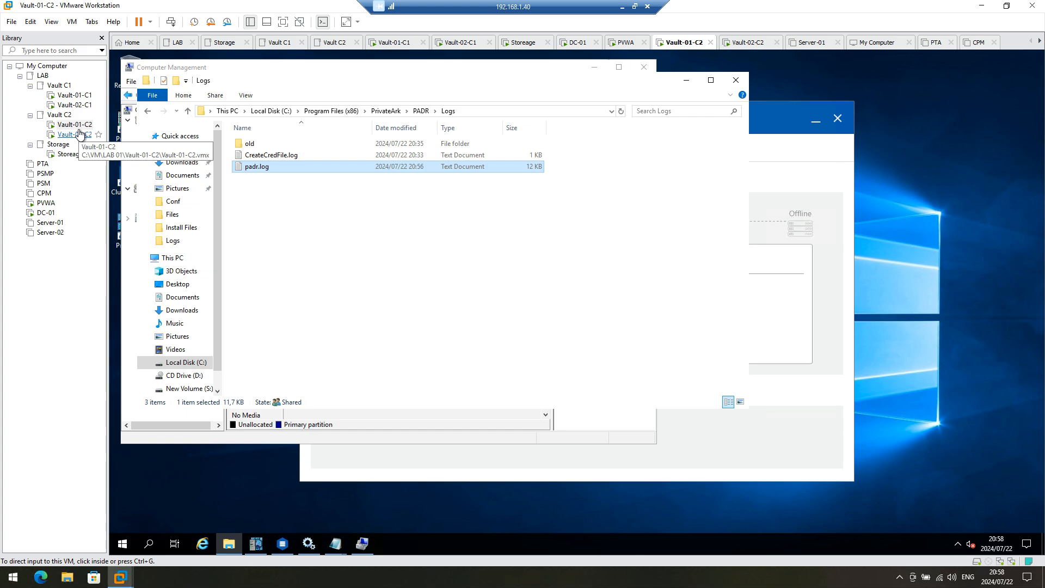
{"action": "left_click", "coordinate": [470, 252]}
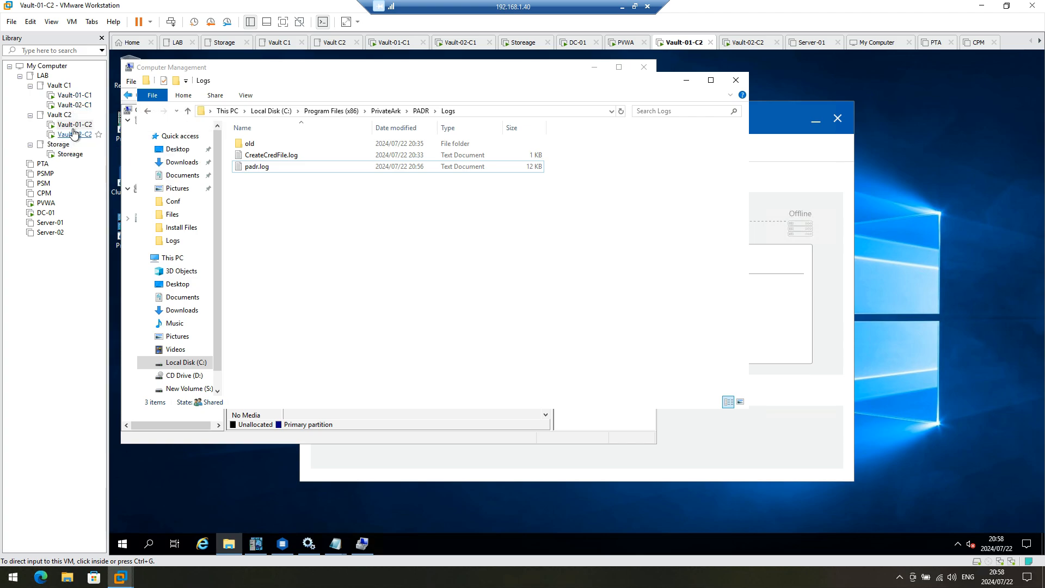
{"action": "left_click", "coordinate": [568, 308]}
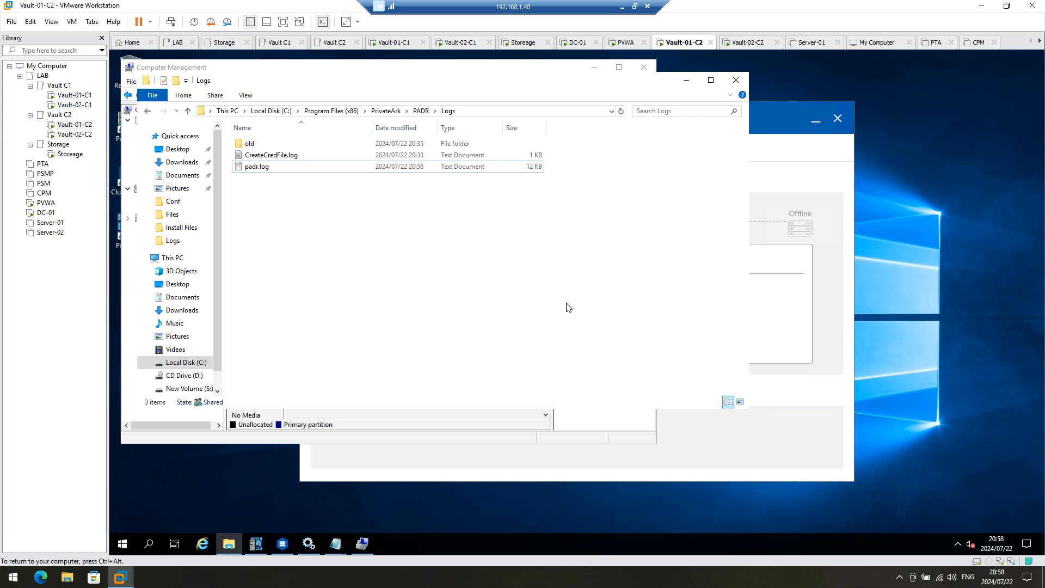
{"action": "left_click", "coordinate": [687, 80]}
{"action": "left_click", "coordinate": [757, 170]}
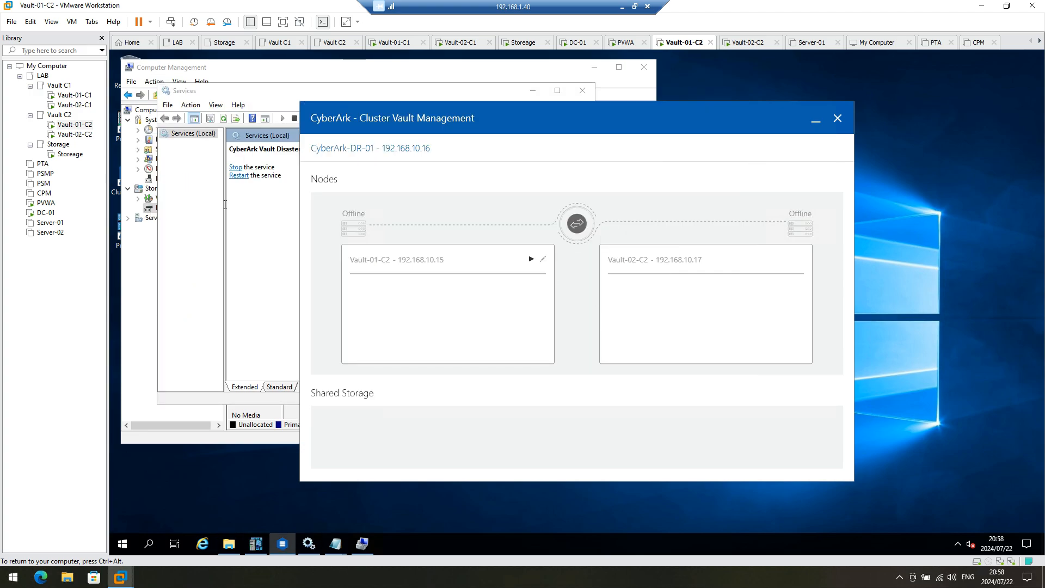